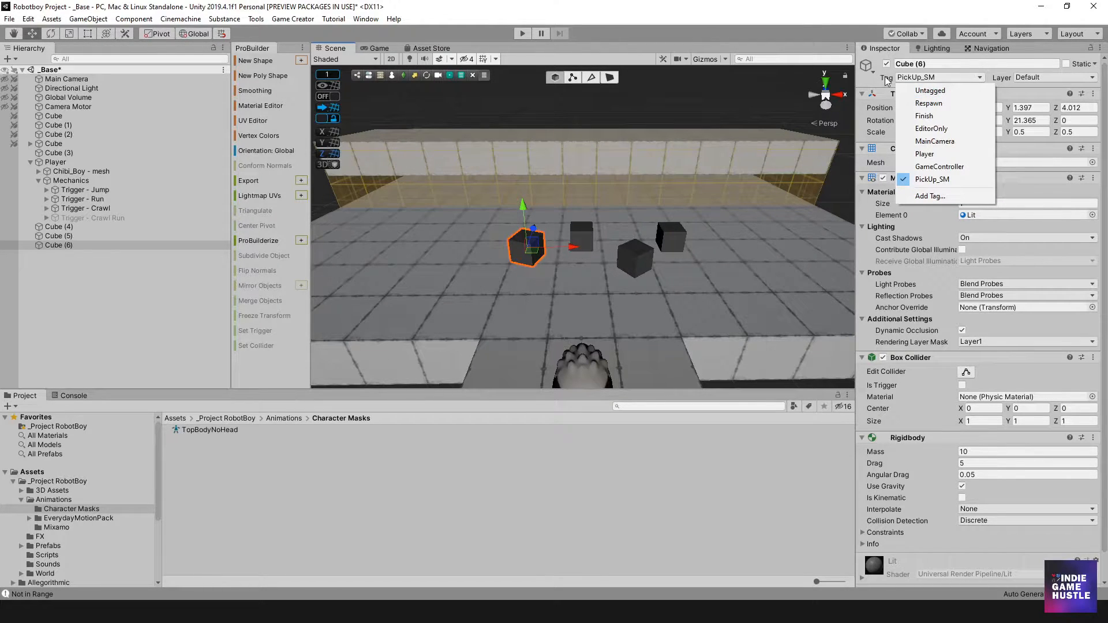
- Review the project's tag list and assign the PickUp_SM tag to Cube (6)
left_click(927, 196)
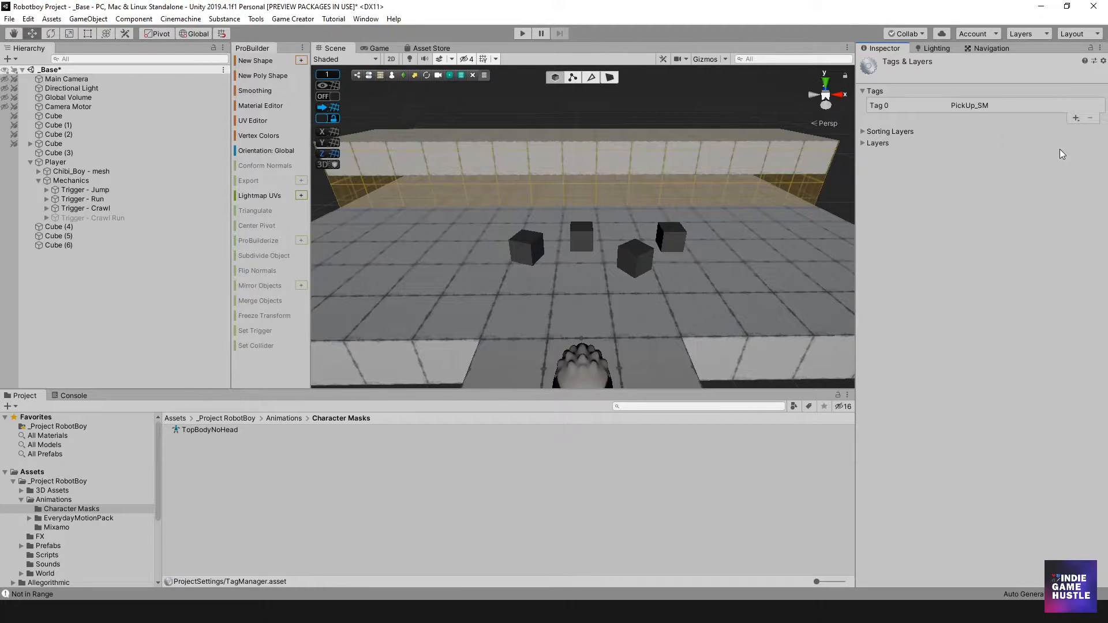
left_click(517, 245)
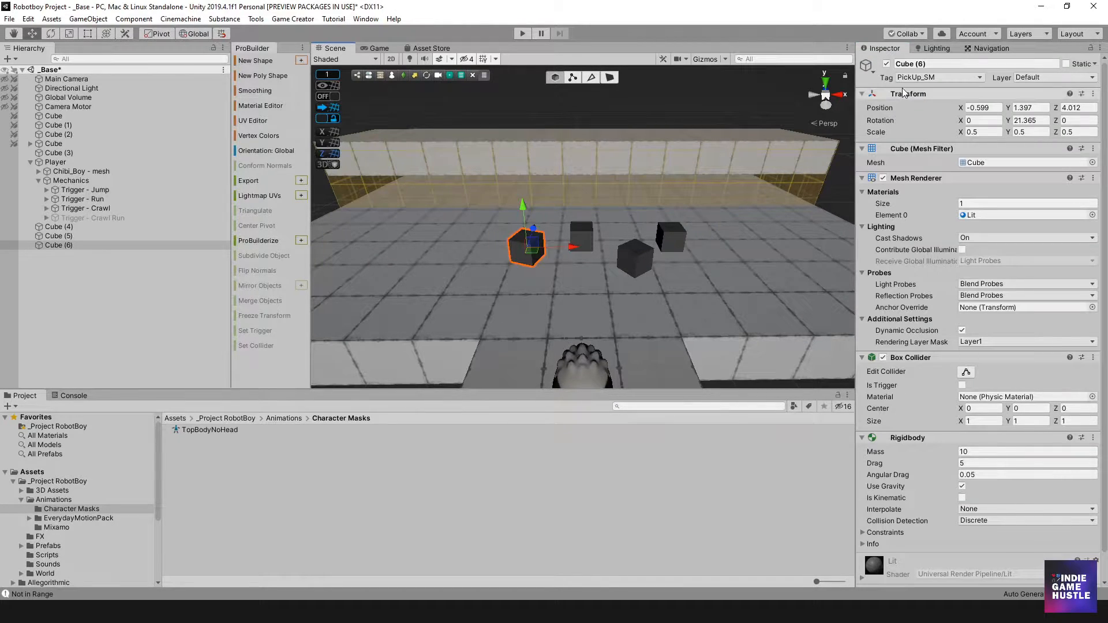
left_click(937, 77)
left_click(928, 179)
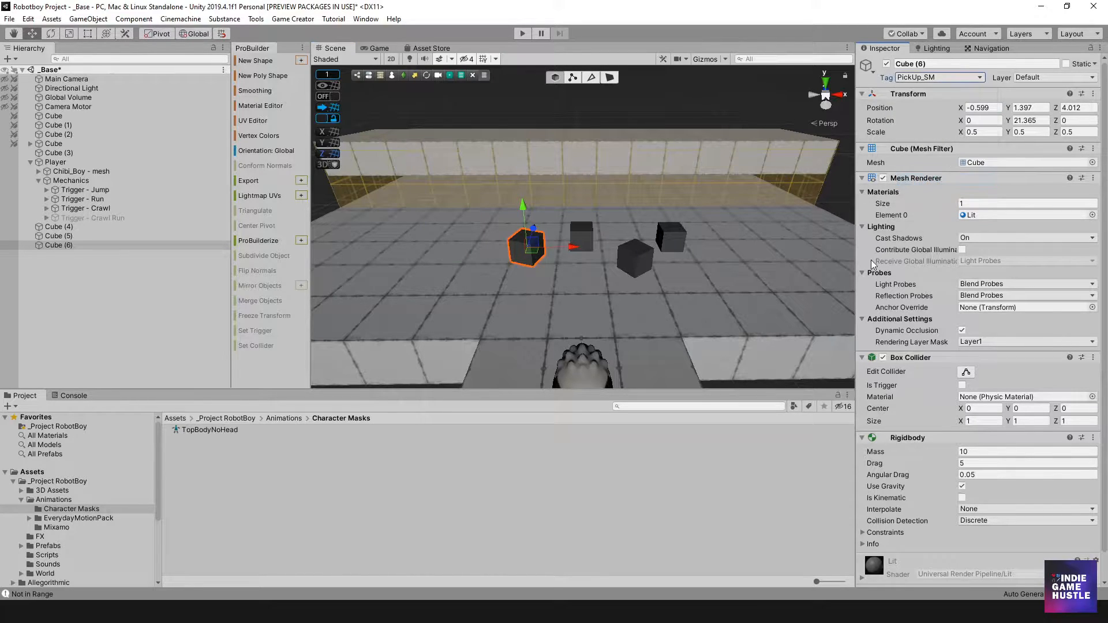
- Inspect each of the four small cubes in the scene to check its tag and components
left_click(588, 233)
left_click(633, 256)
left_click(678, 237)
left_click(532, 251)
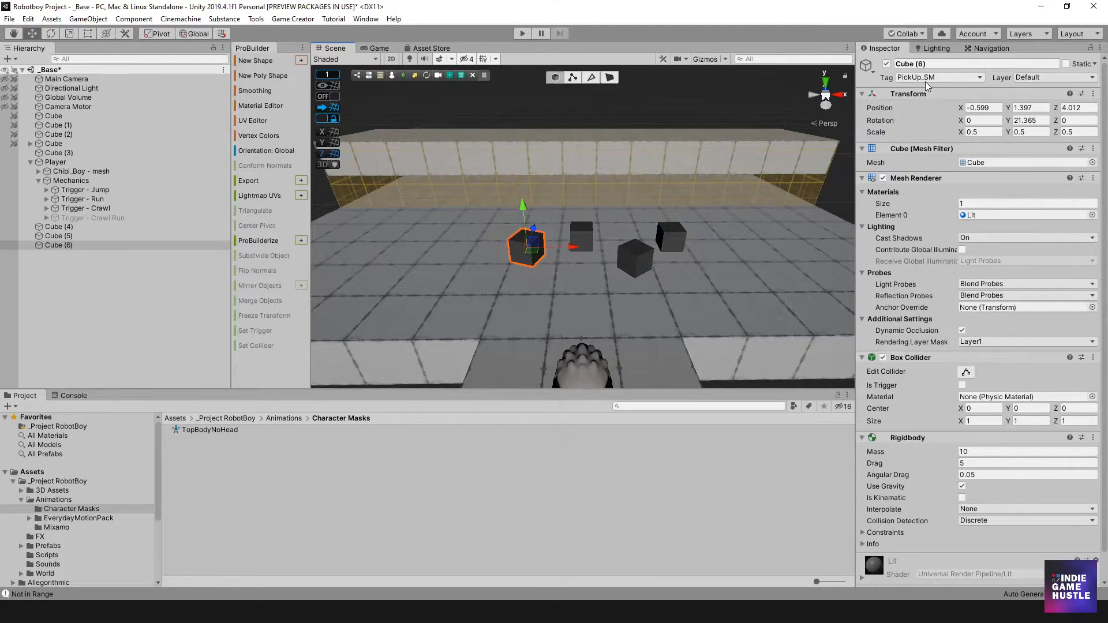
scroll(582, 199, "down", 2)
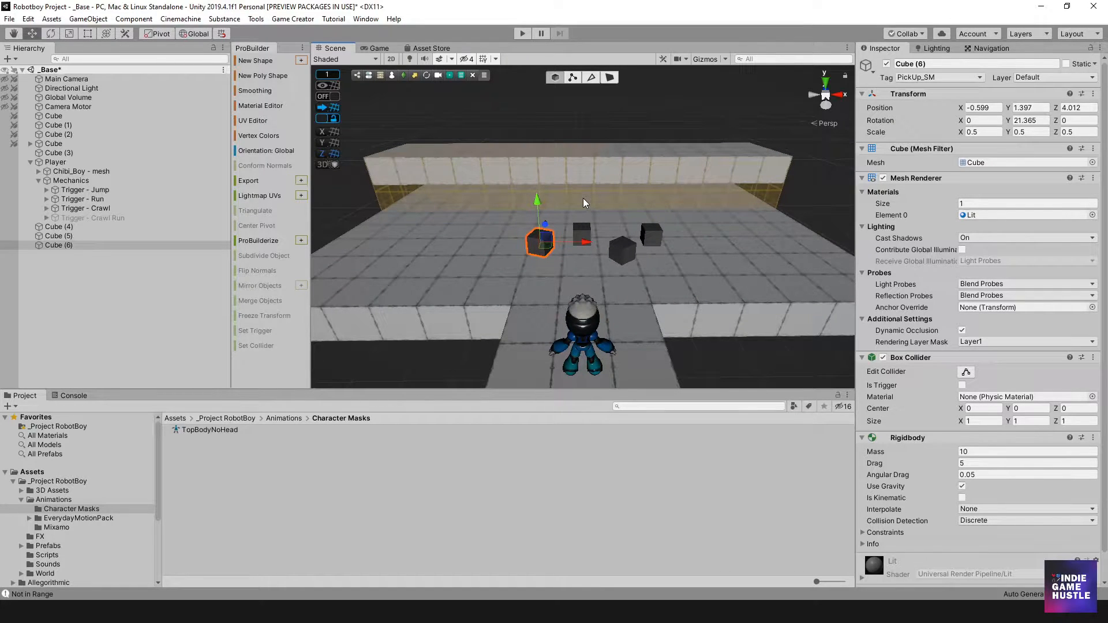
scroll(582, 199, "down", 2)
scroll(586, 200, "up", 2)
scroll(529, 198, "down", 2)
scroll(539, 205, "up", 3)
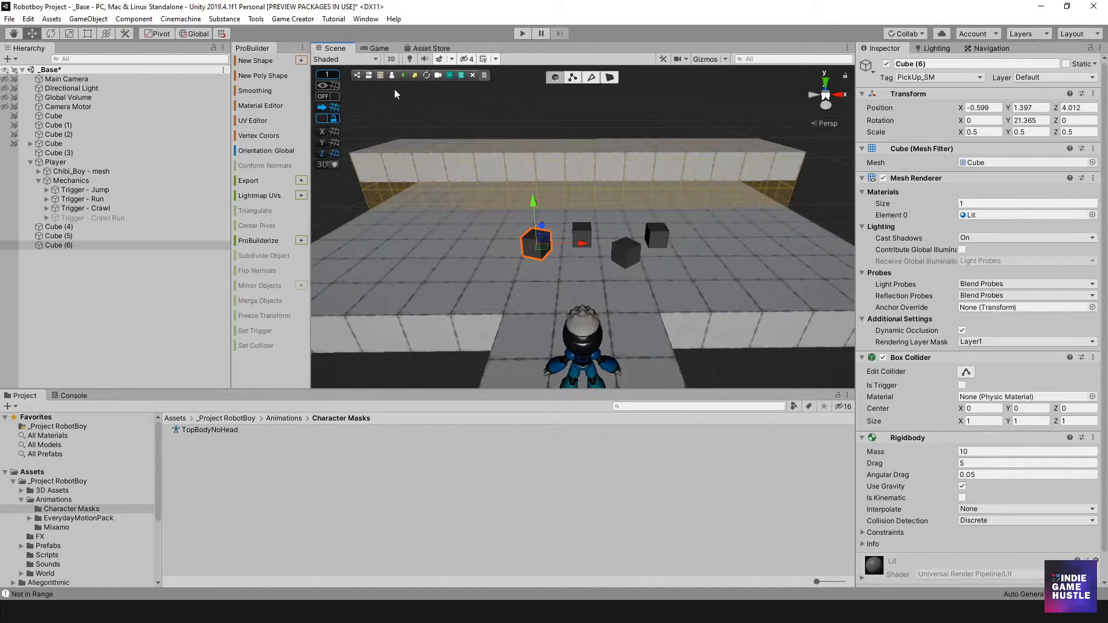
- Set the PickUp global variable's type to Game Object in the Game Creator preferences and close them
left_click(294, 19)
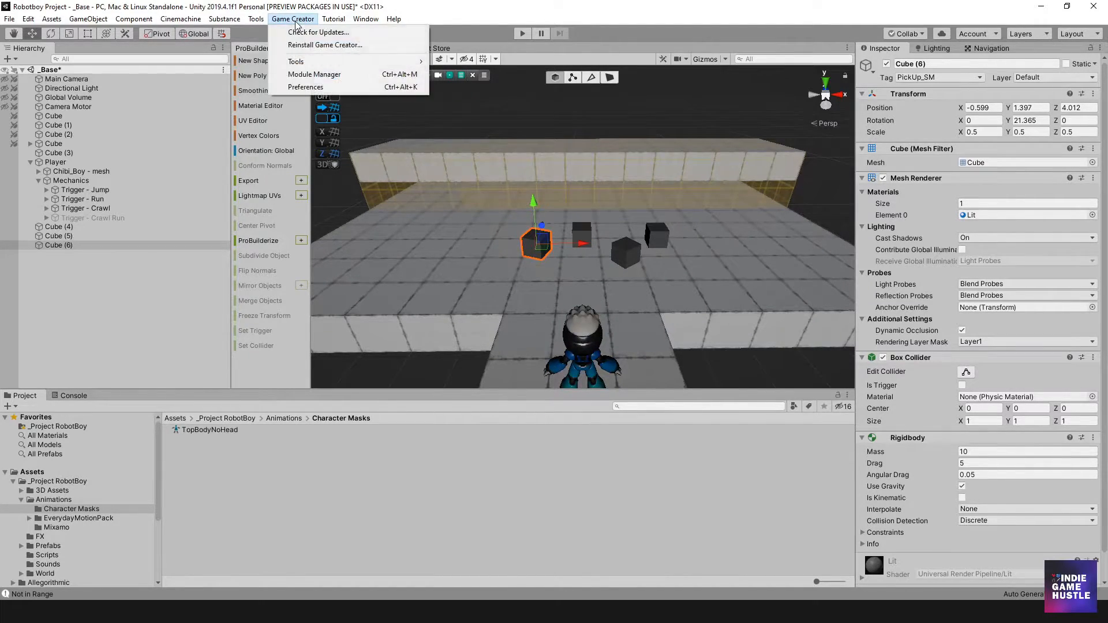
left_click(316, 87)
left_click_drag(299, 87, 413, 86)
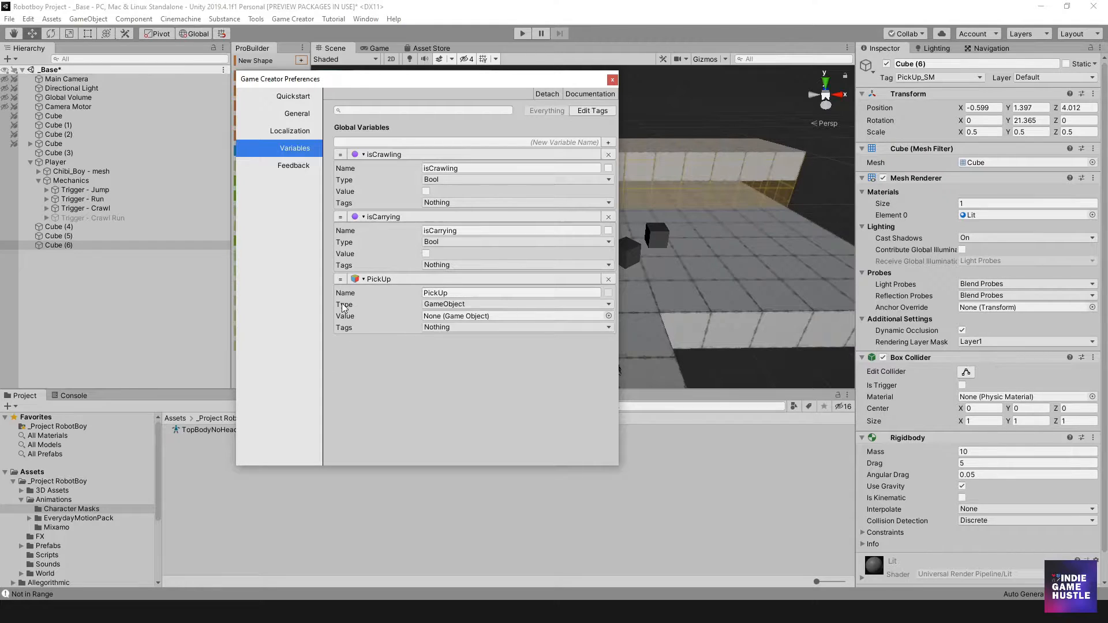
left_click(443, 304)
left_click(443, 306)
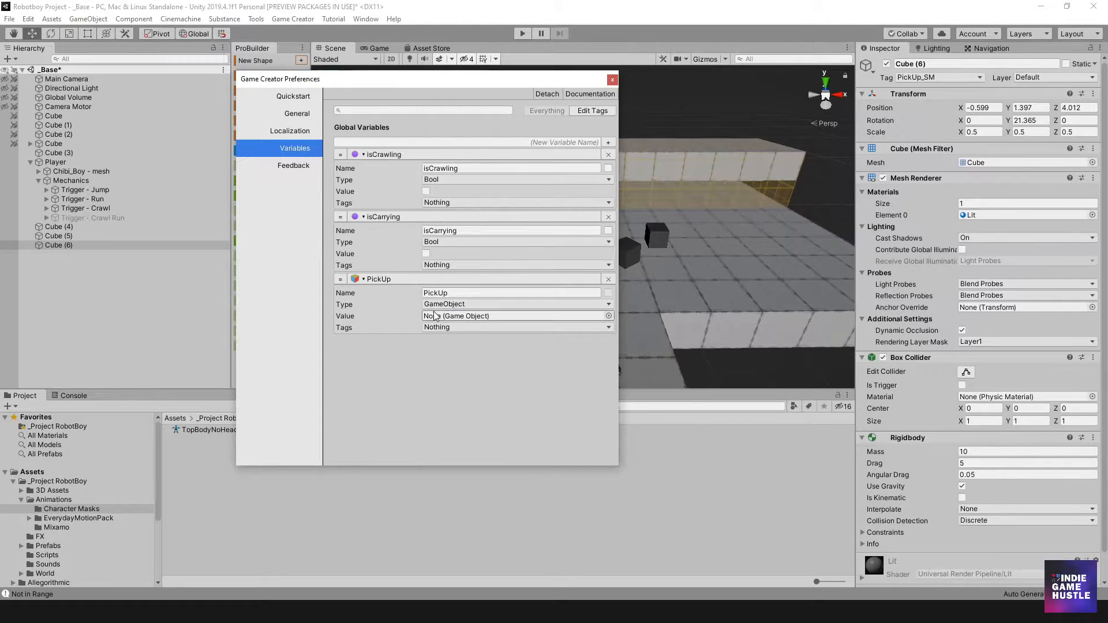
left_click(442, 304)
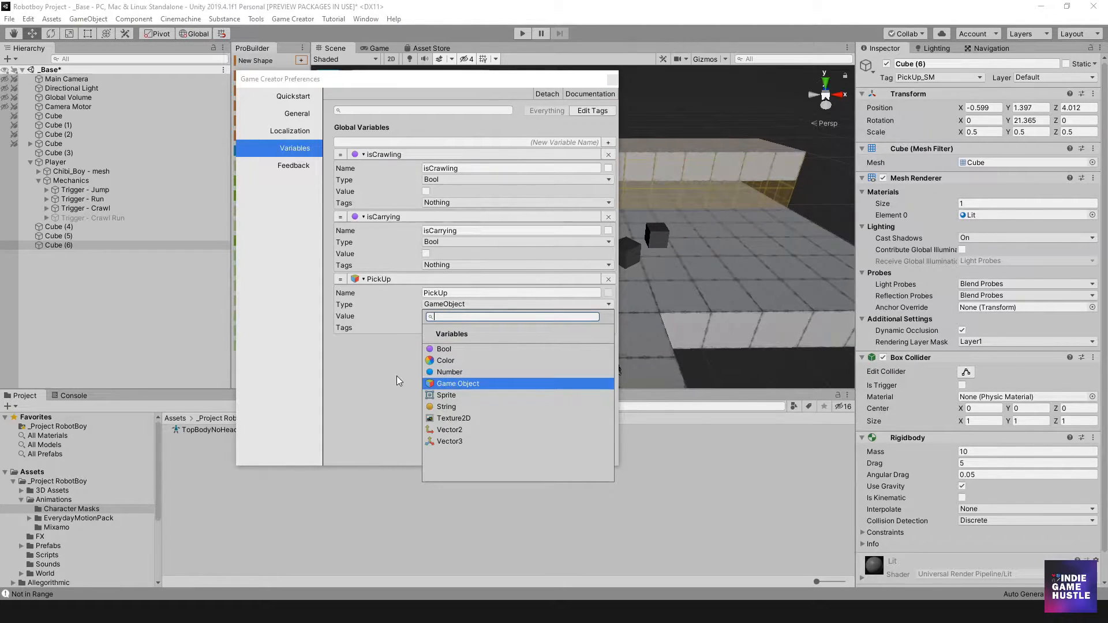
left_click(456, 384)
left_click_drag(518, 76, 378, 80)
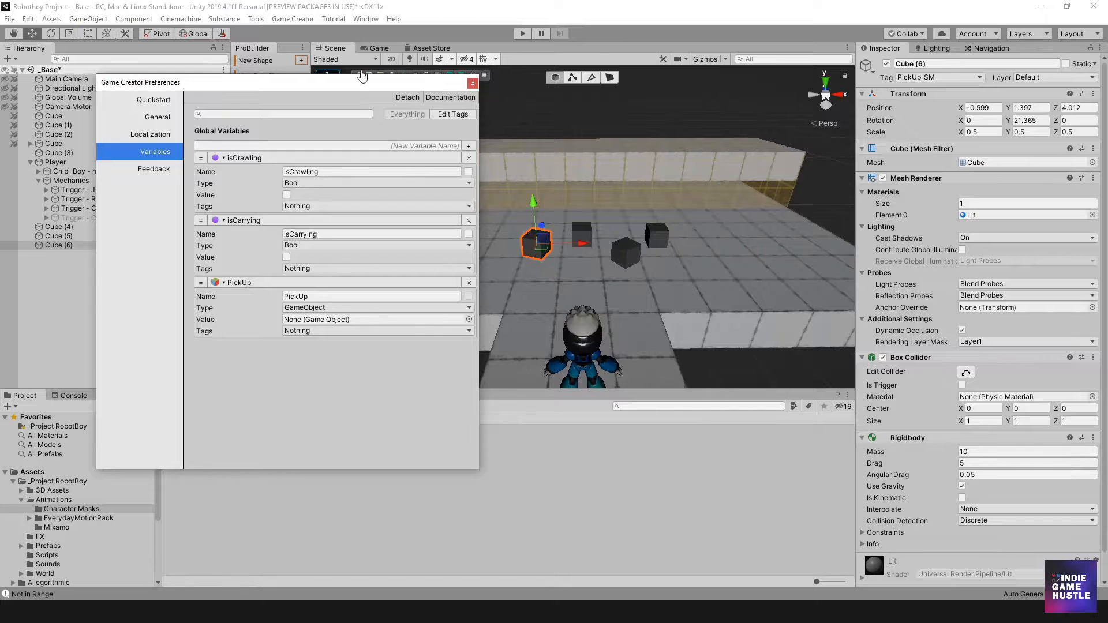
left_click_drag(318, 83, 408, 84)
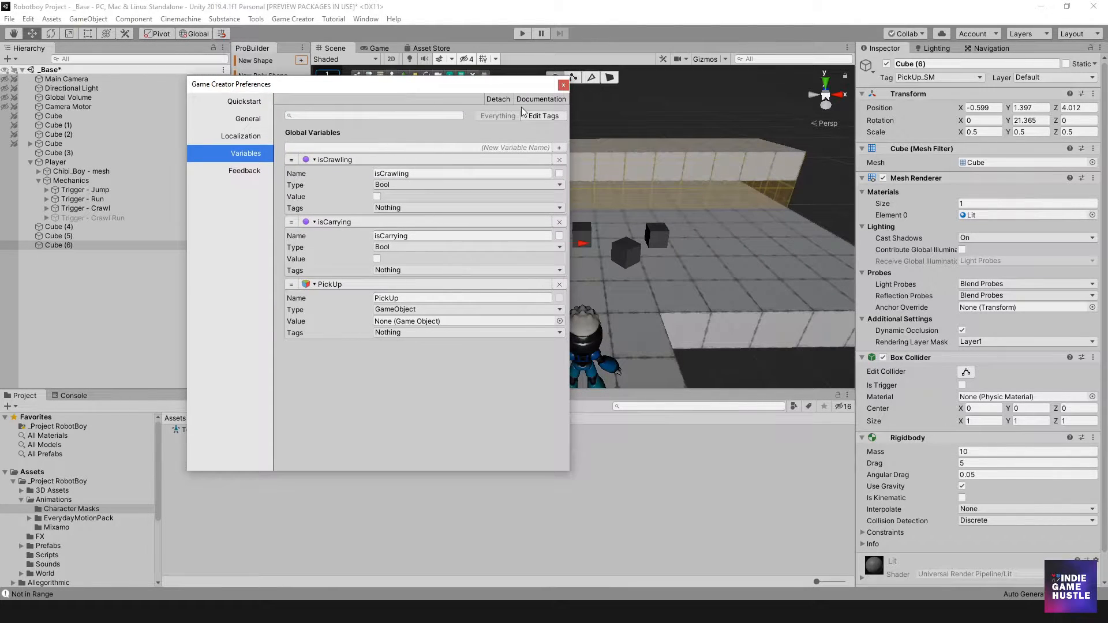
left_click(564, 85)
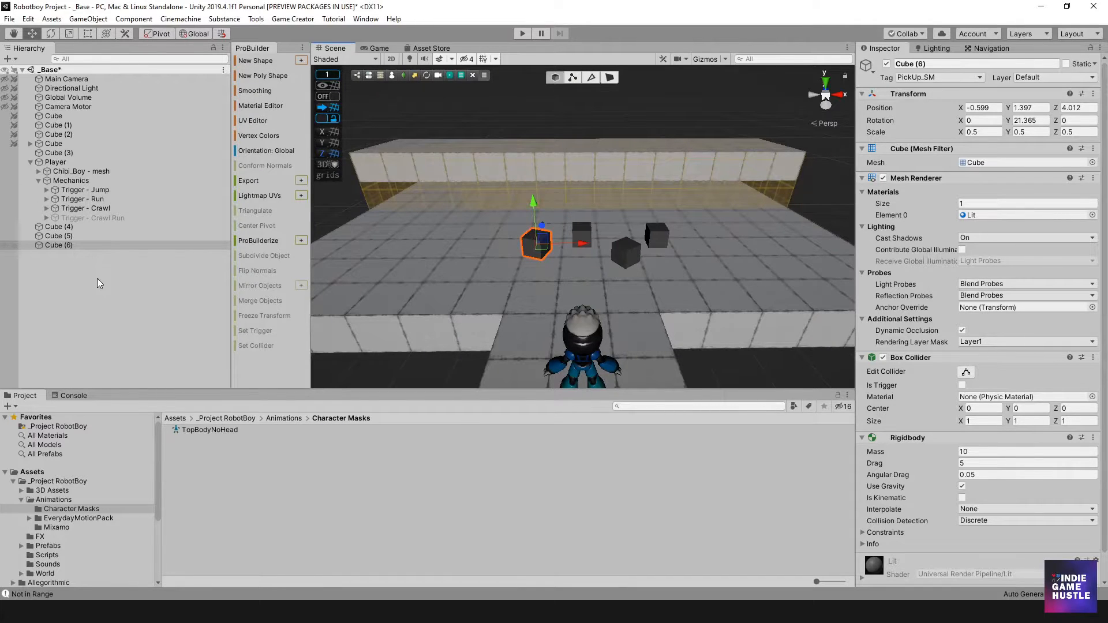
- Move Cube (4), Cube (5) and Cube (6) directly below Cube (3) and above Player in the hierarchy
left_click(67, 228)
left_click(61, 236)
left_click(62, 247, "shift")
left_click(64, 228, "shift")
left_click_drag(53, 230, 57, 160)
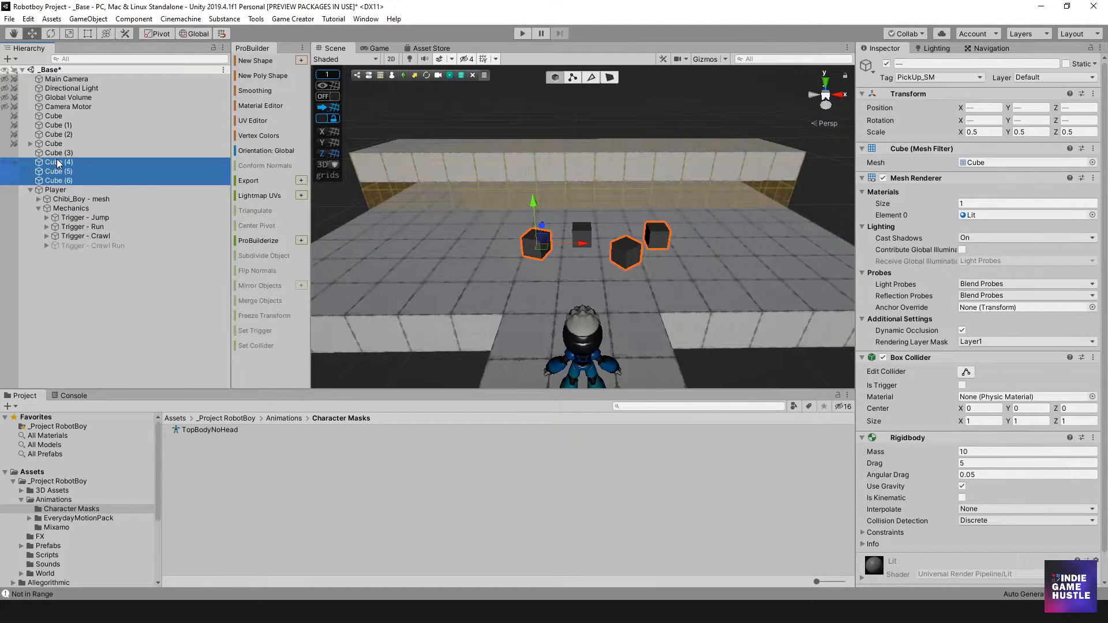
left_click(57, 154)
left_click(57, 164)
left_click(55, 171)
left_click(55, 181)
left_click(82, 272)
- Create an empty child object under Mechanics and name it Trigger - Pickup_SM
left_click(65, 210)
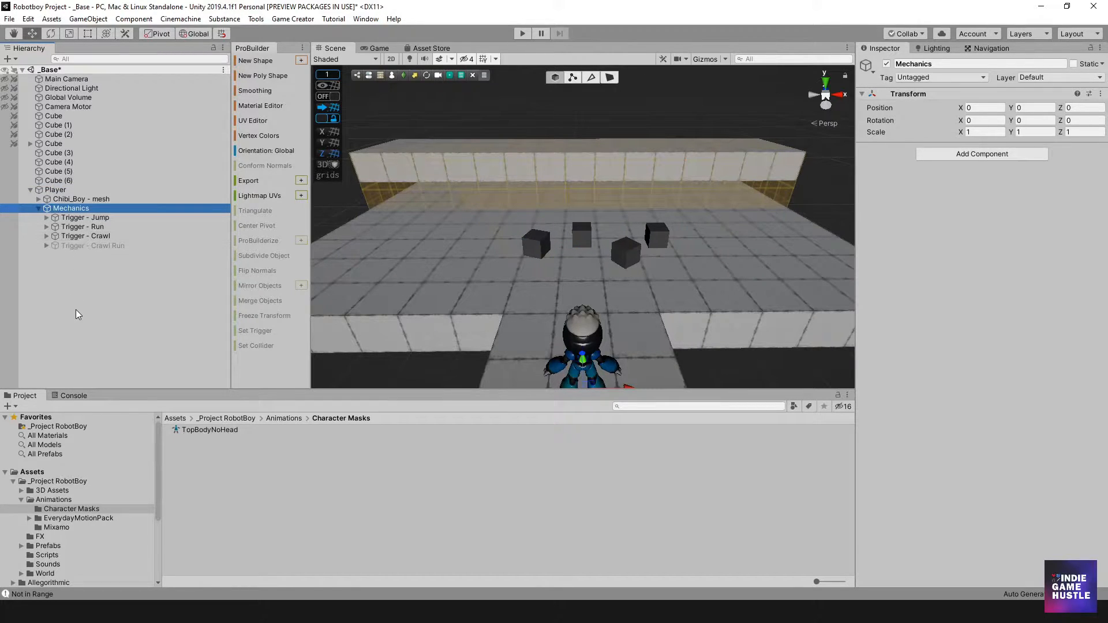
right_click(68, 209)
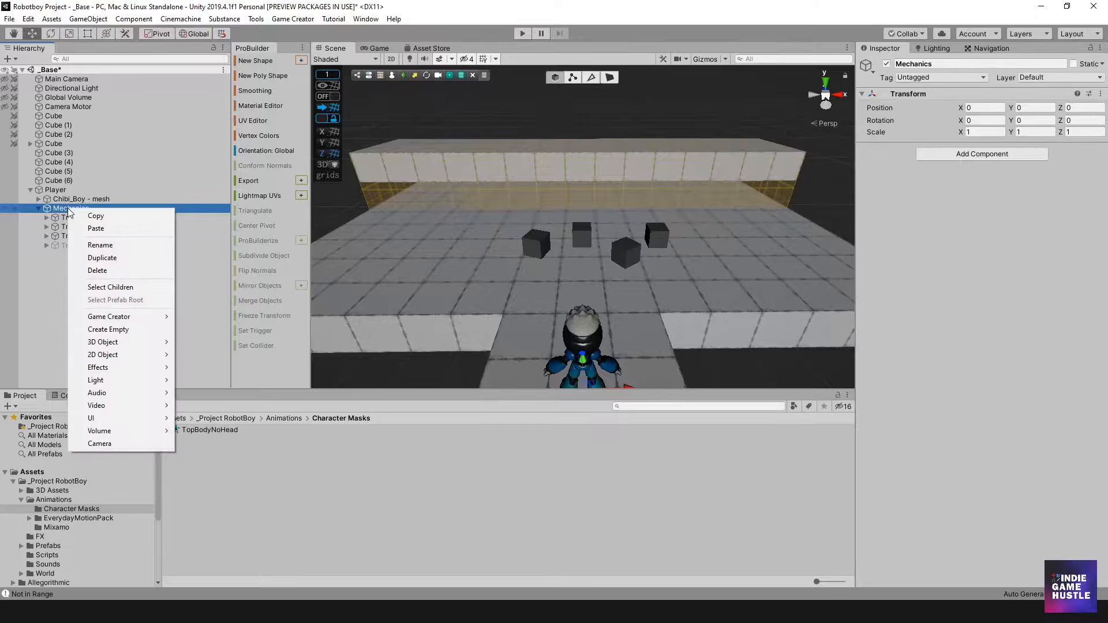
left_click(131, 327)
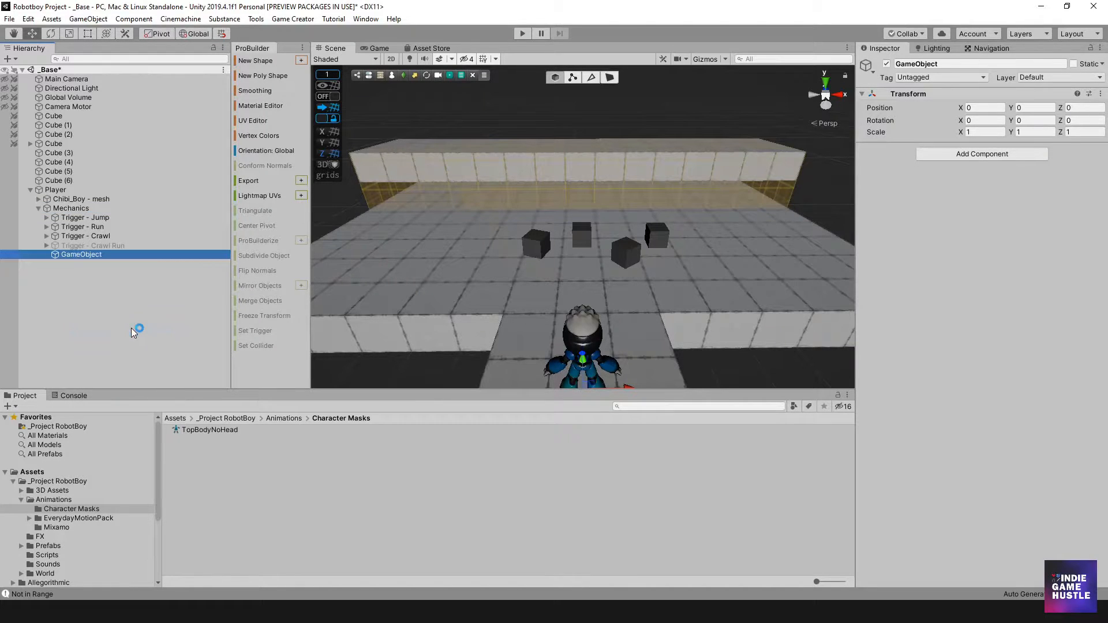
left_click(78, 255)
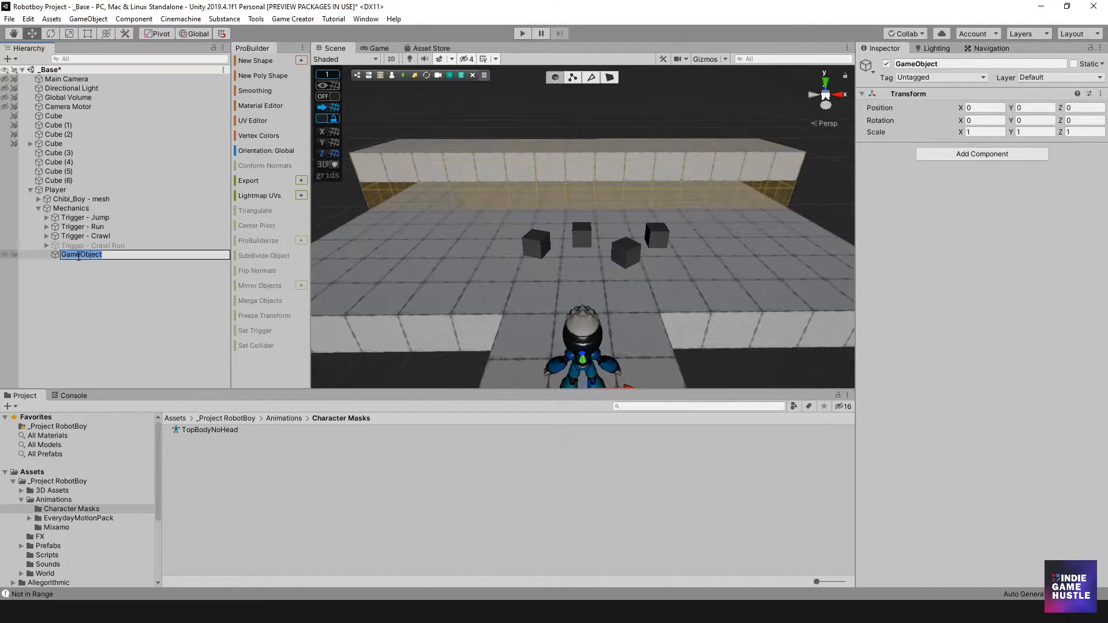
type("Trigger - Pickup_SM")
key("Return")
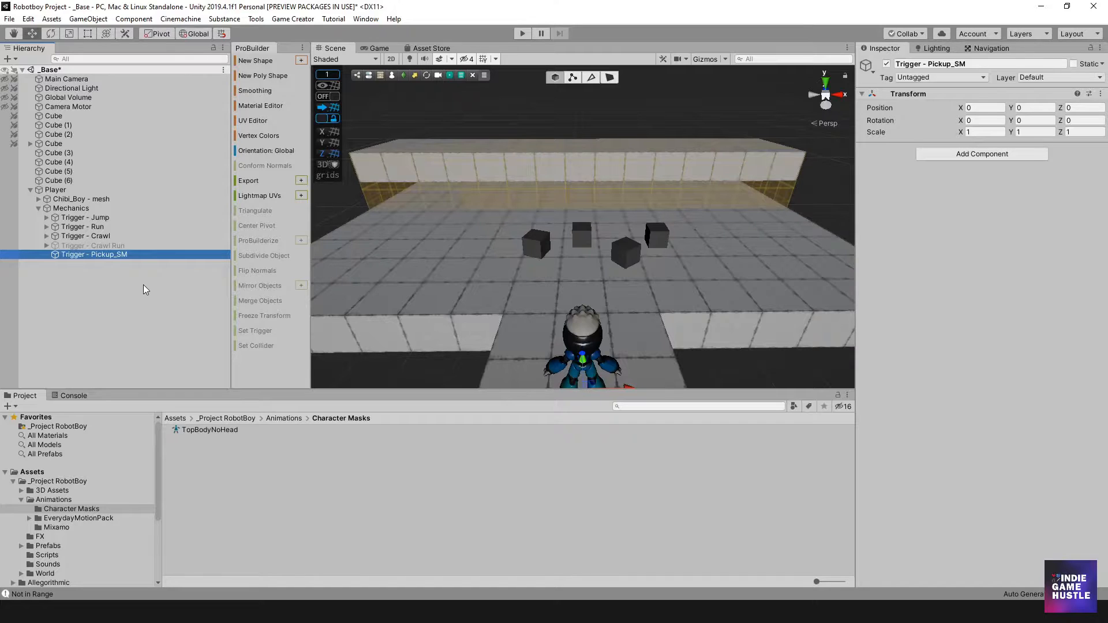
- Add a Game Creator trigger under Trigger - Pickup_SM and name it Trigger - Check Obejct
right_click(104, 260)
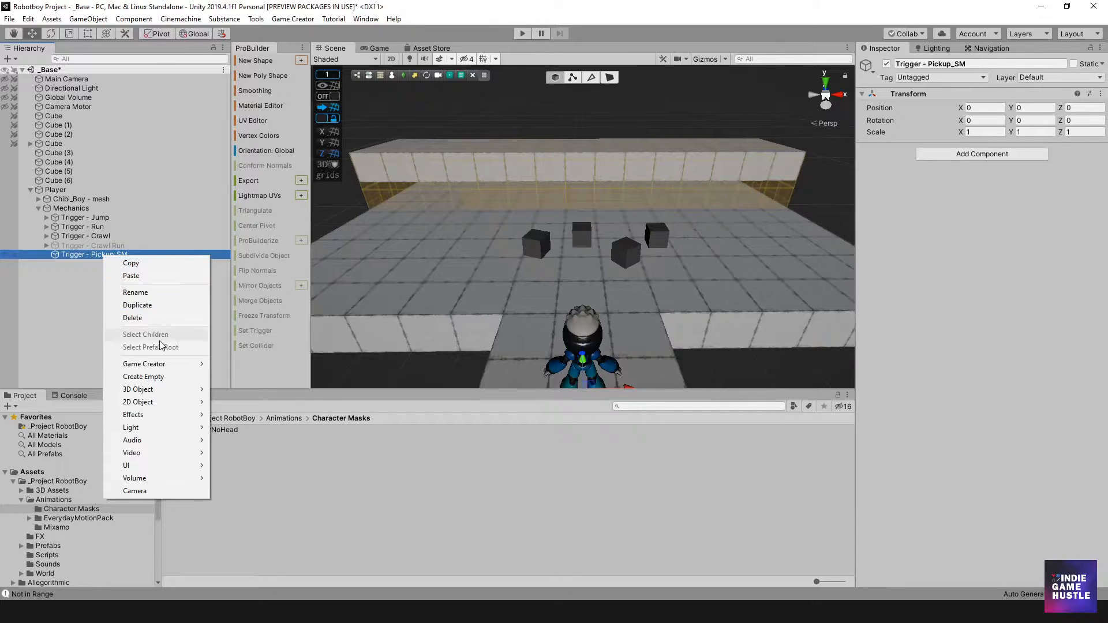
mouse_move(165, 365)
left_click(250, 430)
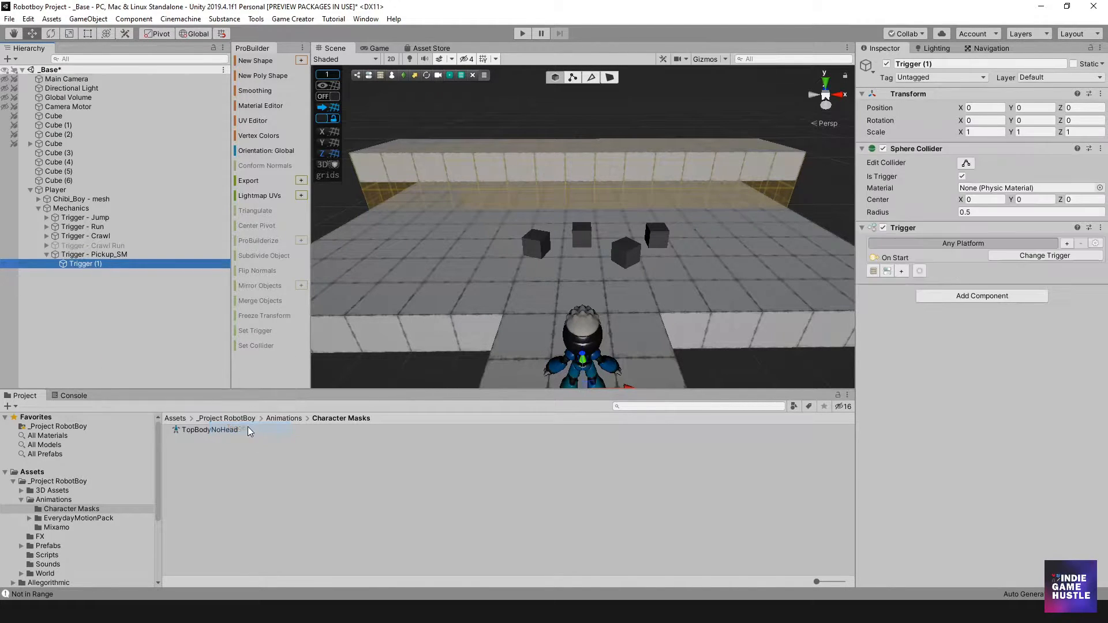
left_click(97, 264)
left_click(113, 264)
key("BackSpace")
key("BackSpace")
type("- Check Obejct")
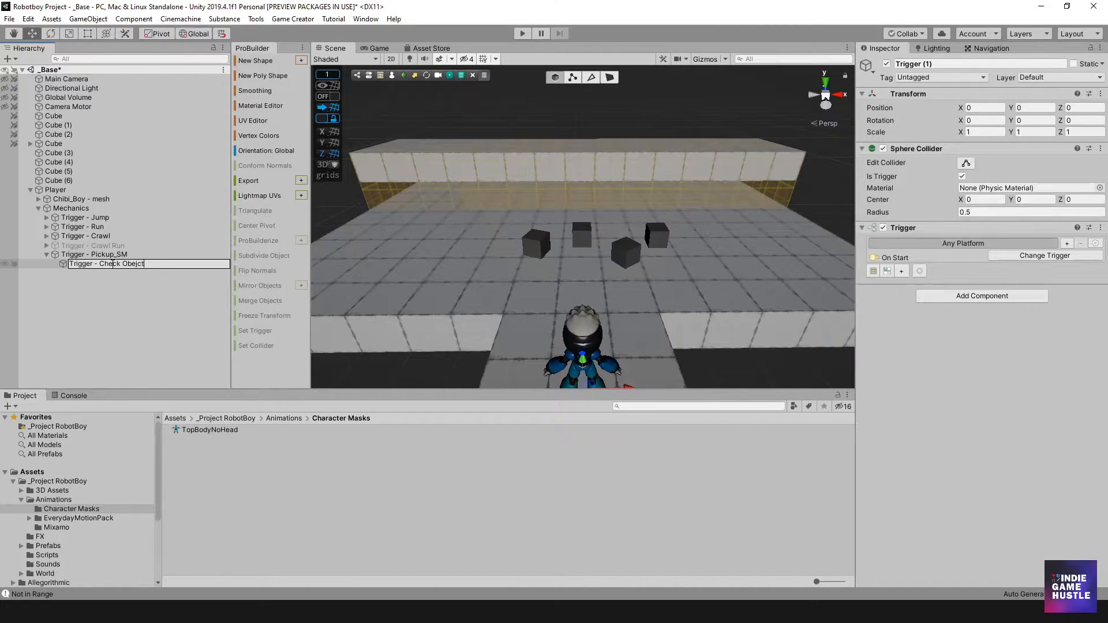
key("Return")
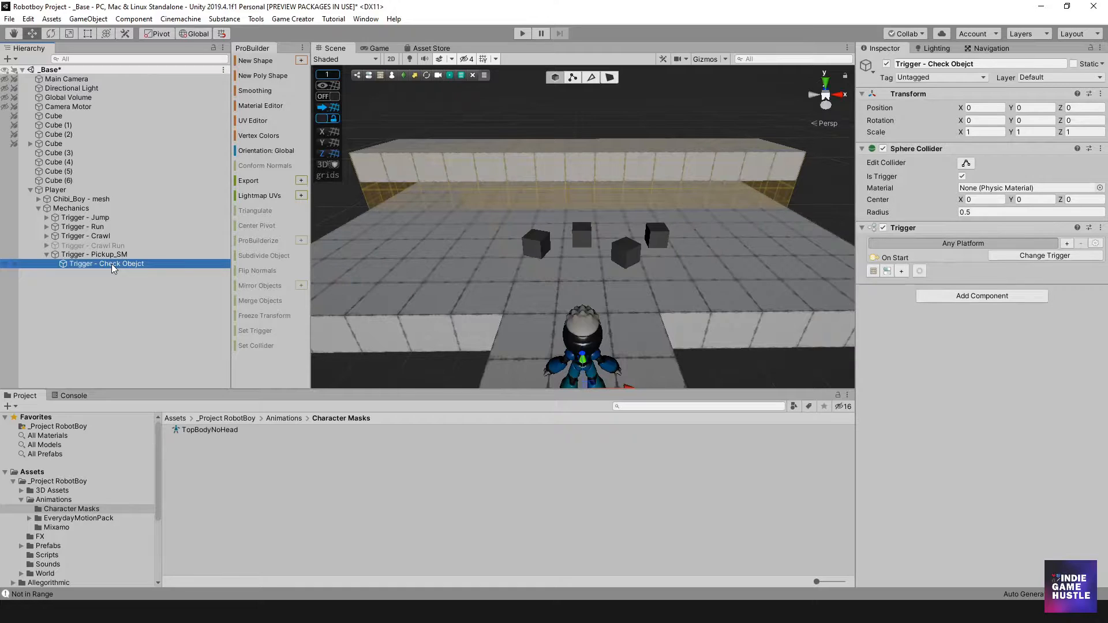
- Add a second Game Creator trigger under Trigger - Pickup_SM and name it Trigger - Not in Range
left_click(106, 254)
right_click(96, 255)
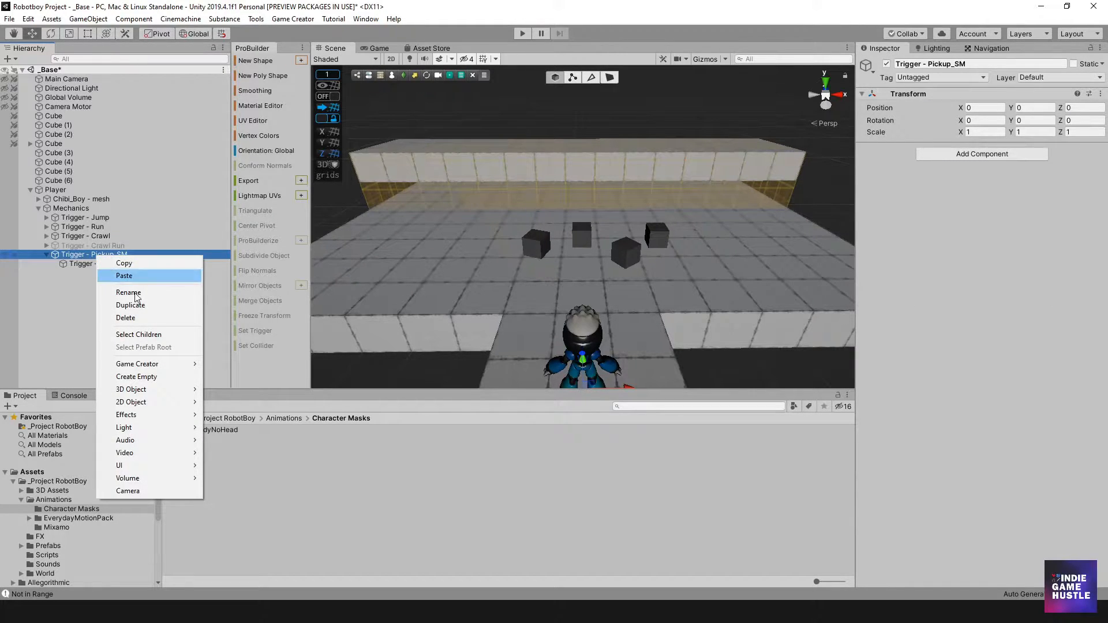
mouse_move(157, 363)
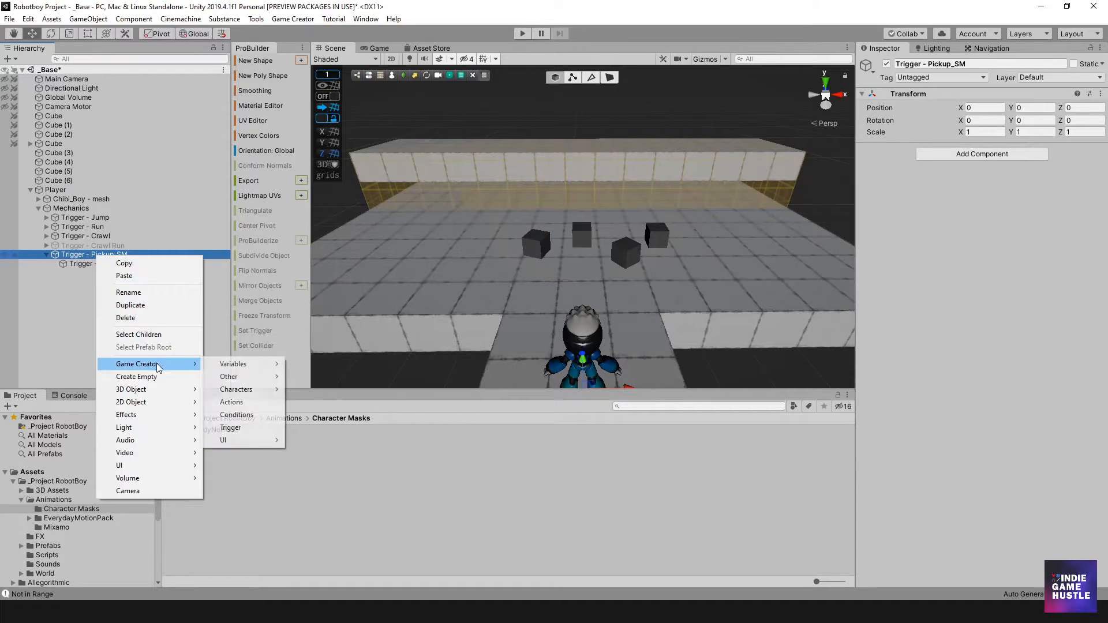
left_click(234, 427)
left_click(98, 275)
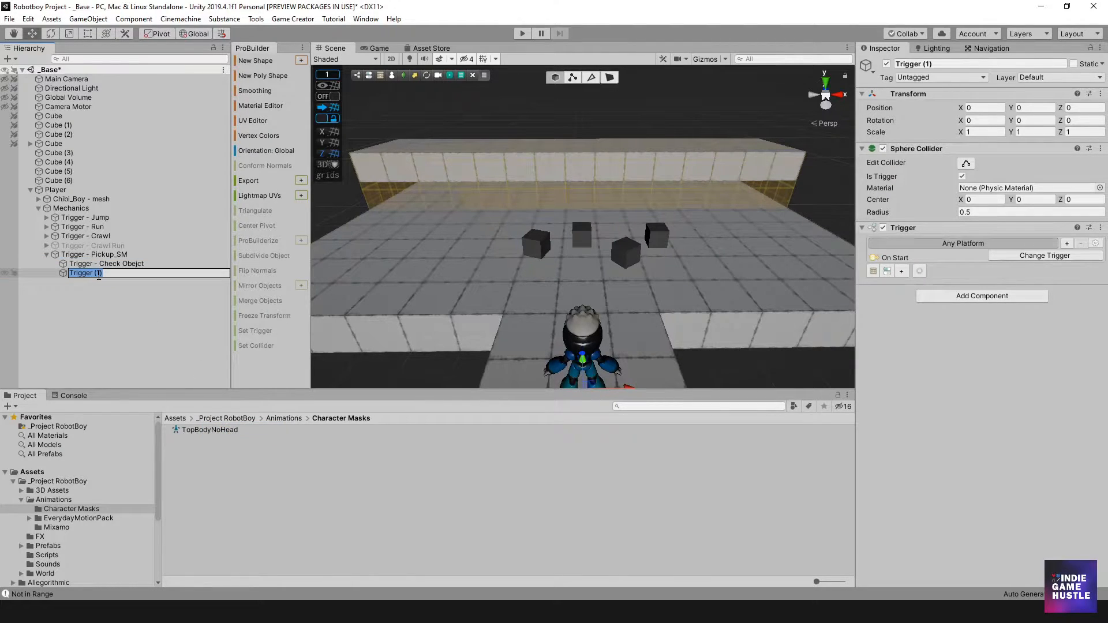
left_click(115, 276)
key("BackSpace")
key("BackSpace")
key("BackSpace")
type("- Not In Range")
key("Return")
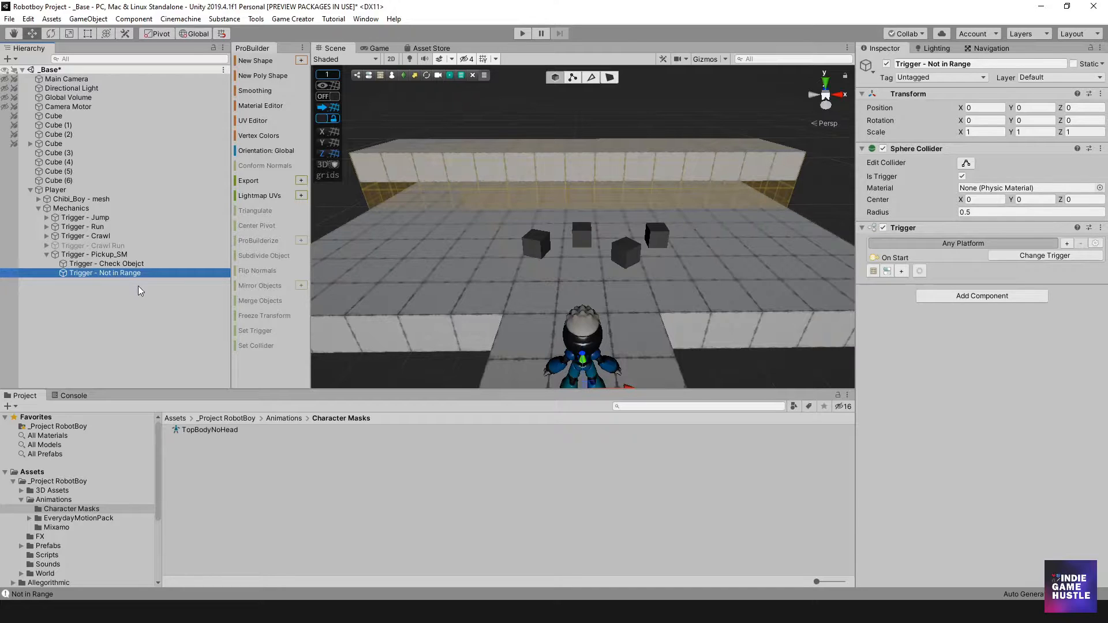
- Add a third Game Creator trigger under Trigger - Pickup_SM and name it Trigger - Picking Up Obejct
left_click(120, 264)
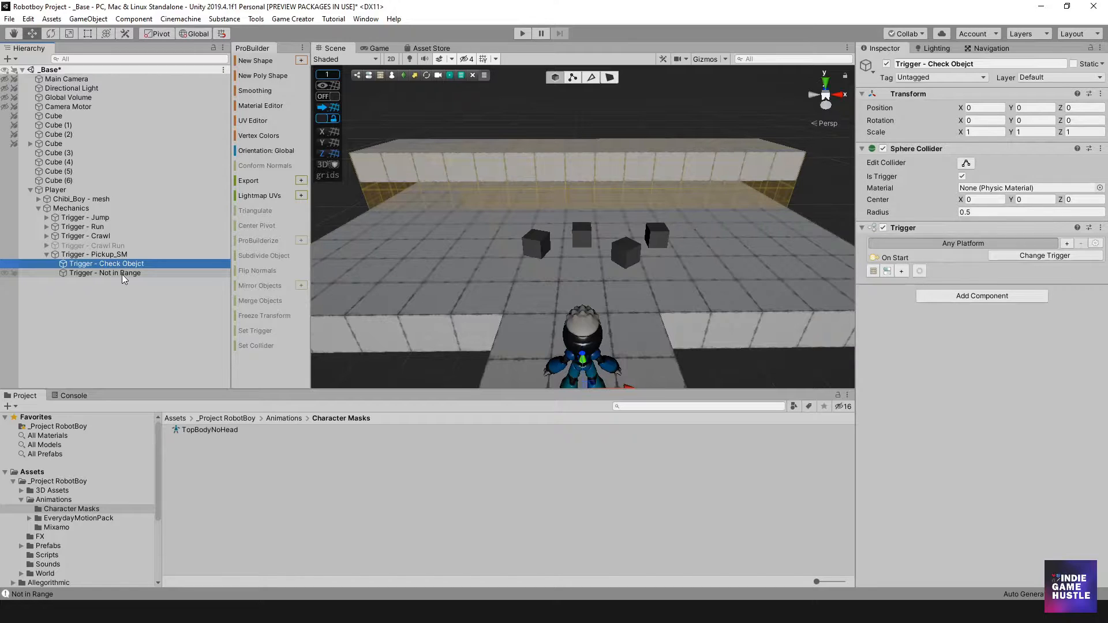
left_click(102, 252)
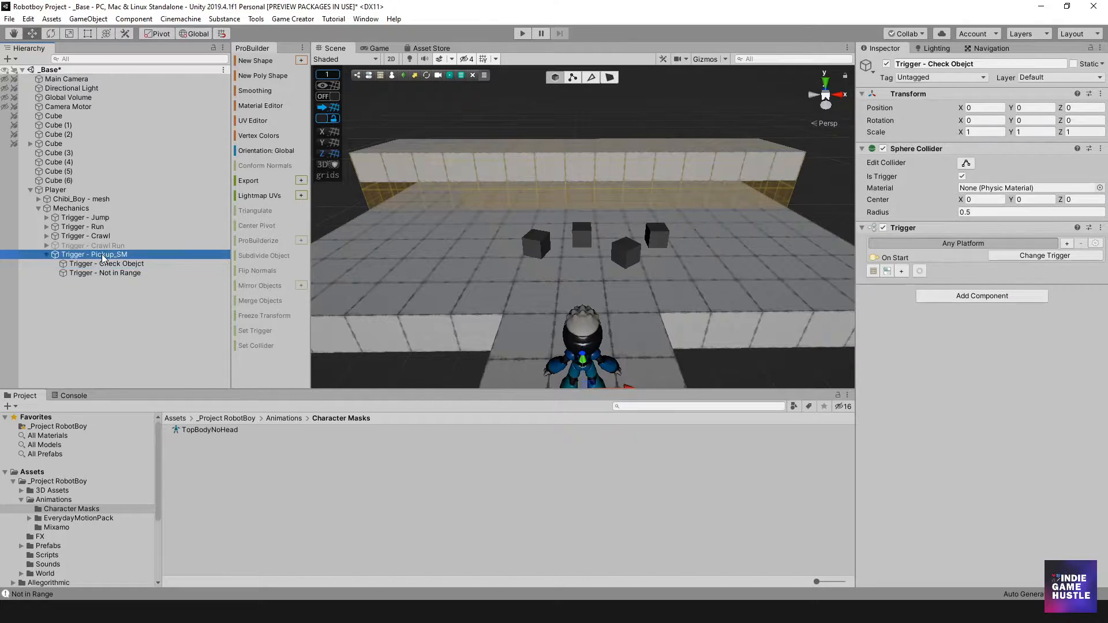
right_click(102, 253)
mouse_move(172, 364)
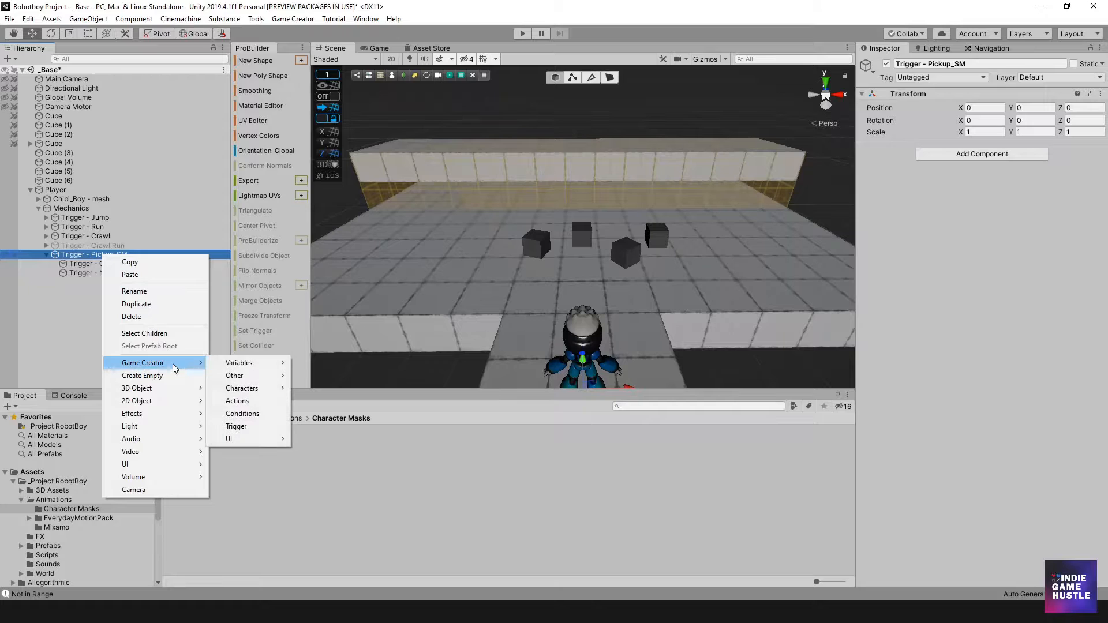
left_click(241, 427)
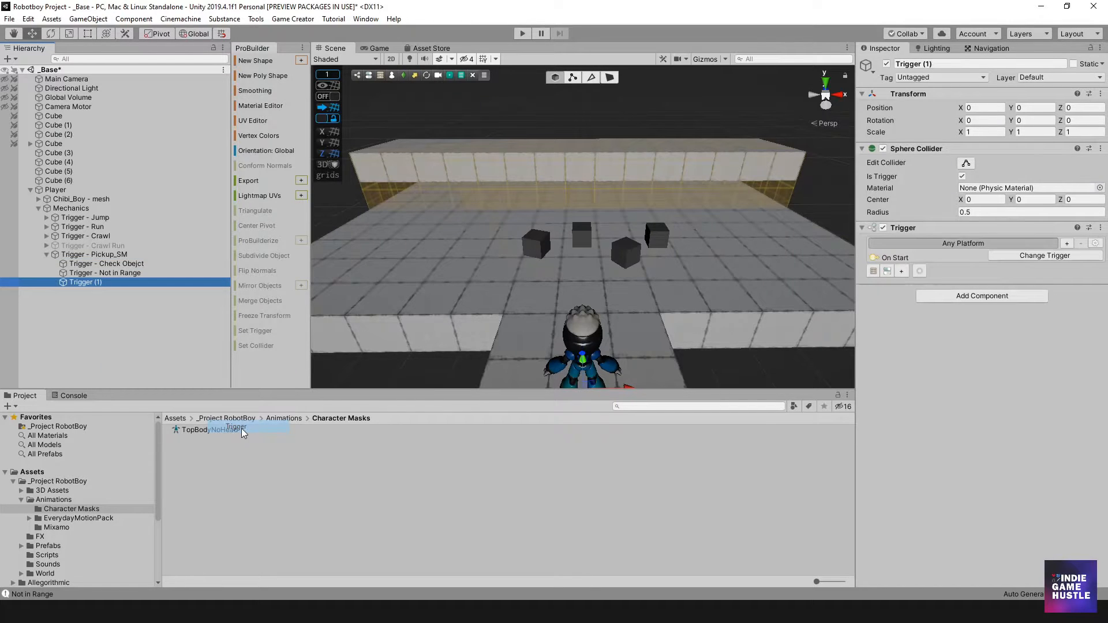
left_click(89, 284)
left_click(111, 283)
key("BackSpace")
key("BackSpace")
key("BackSpace")
type("- Picking")
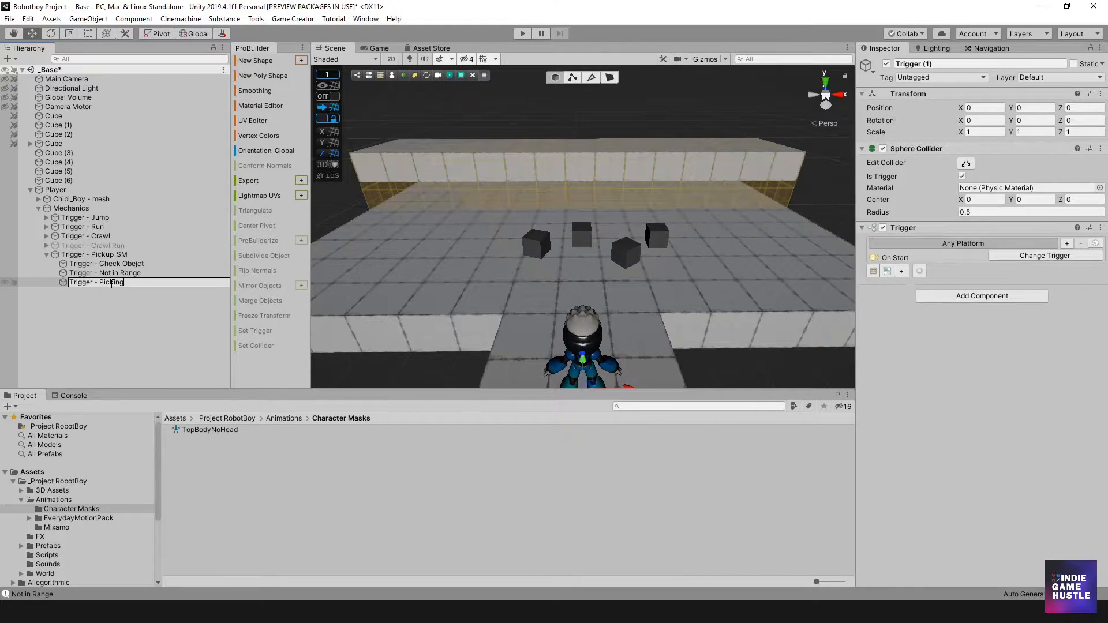
type("Up Obejct")
key("Return")
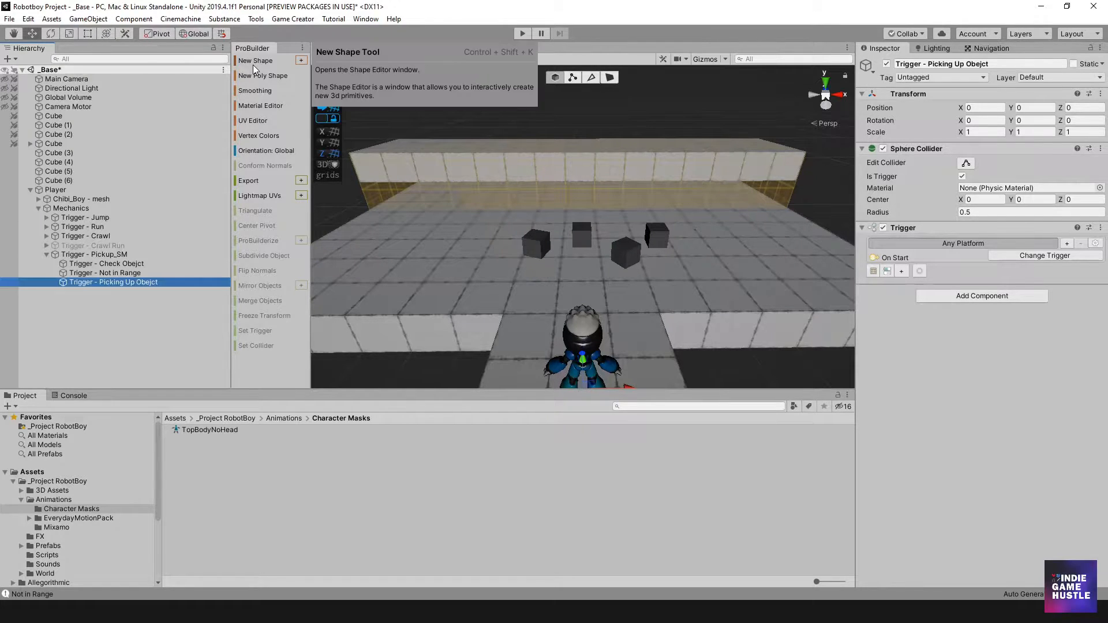
- Add a fourth Game Creator trigger under Trigger - Pickup_SM and name it Trigger - Put Down Obejct
left_click(109, 252)
right_click(109, 254)
mouse_move(195, 363)
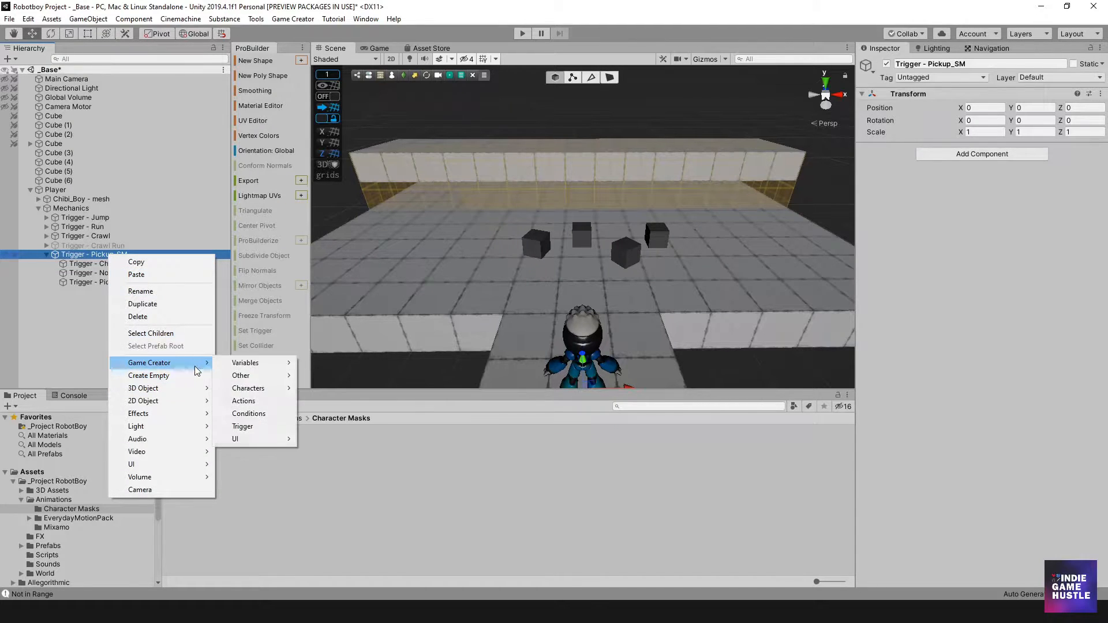
left_click(261, 427)
left_click(103, 291)
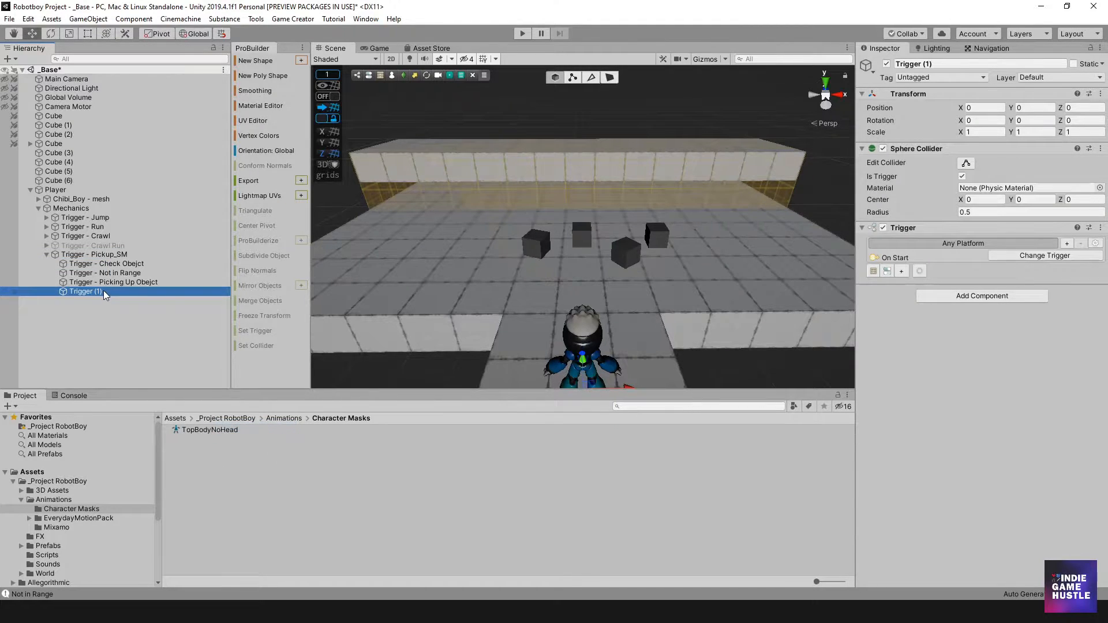
key("BackSpace")
key("BackSpace")
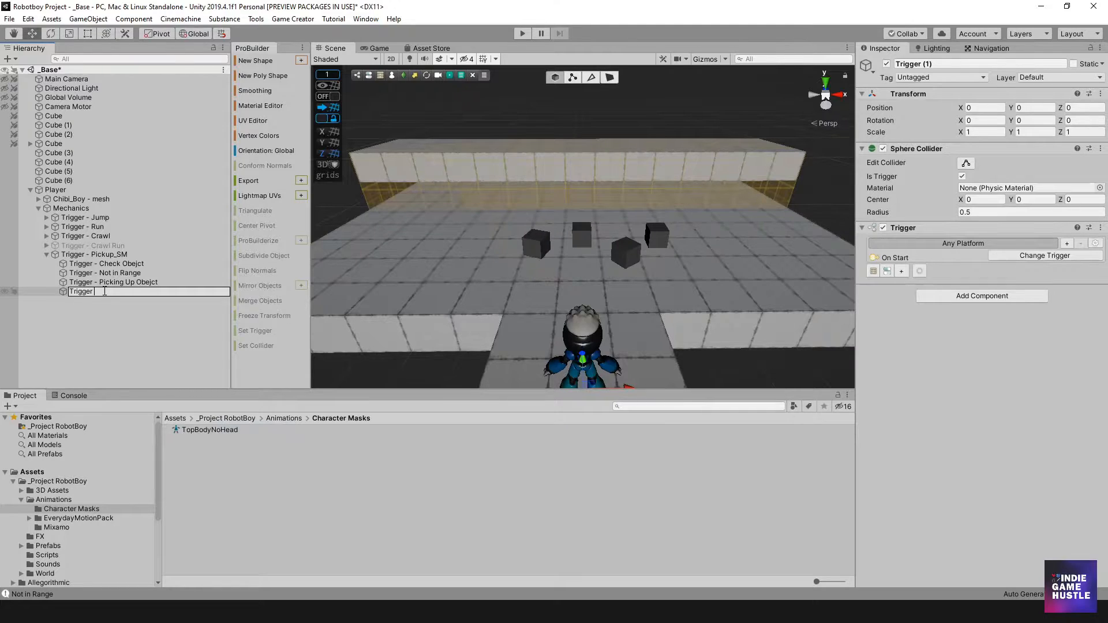
type("- Put Down Obejct")
key("Return")
left_click(136, 314)
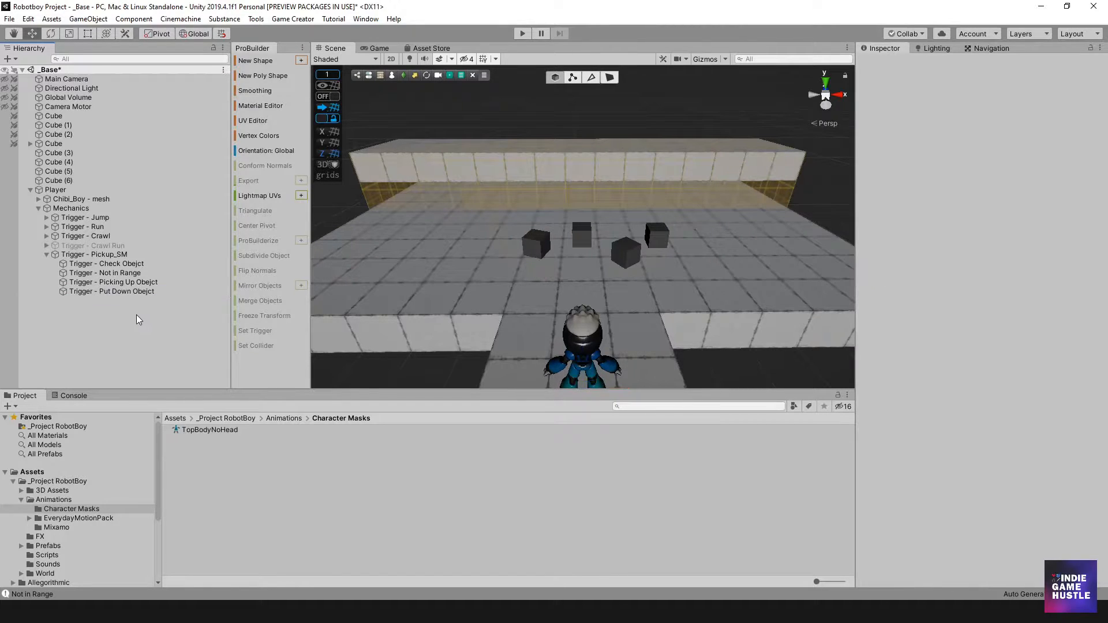
- Change the Trigger - Check Obejct event to On Tag Enter for objects tagged PickUp_SM
left_click(131, 261)
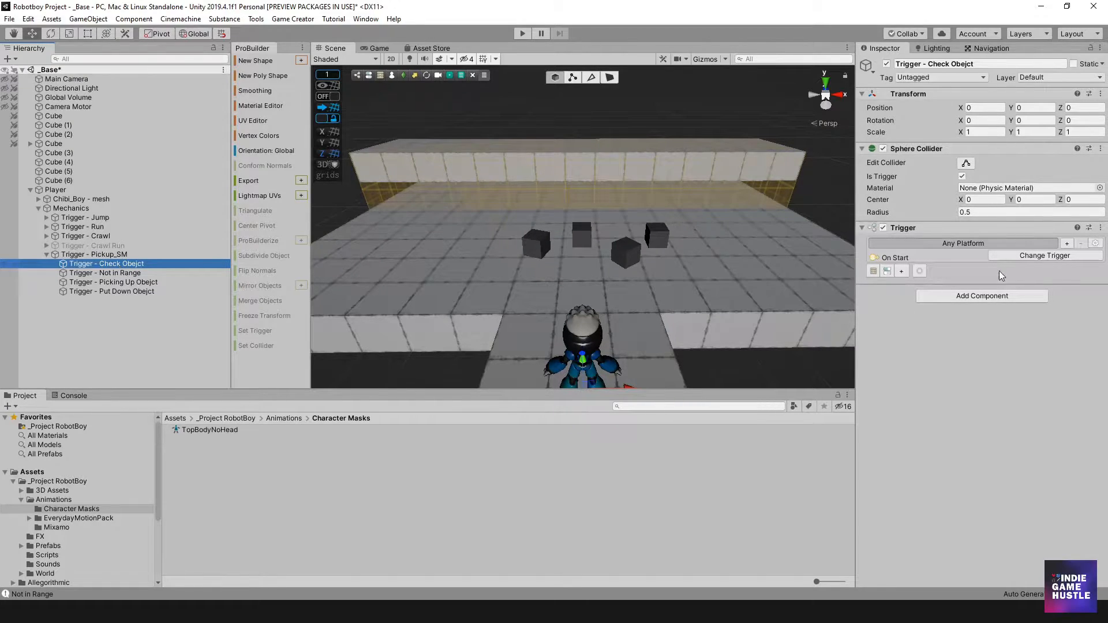
left_click(1020, 258)
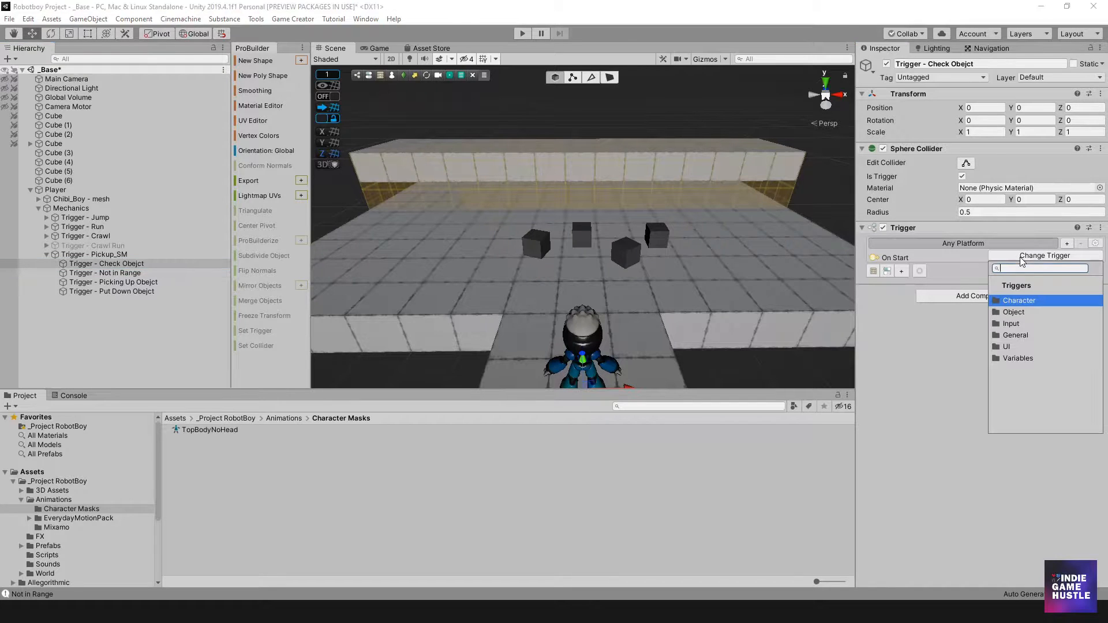
type("Tag")
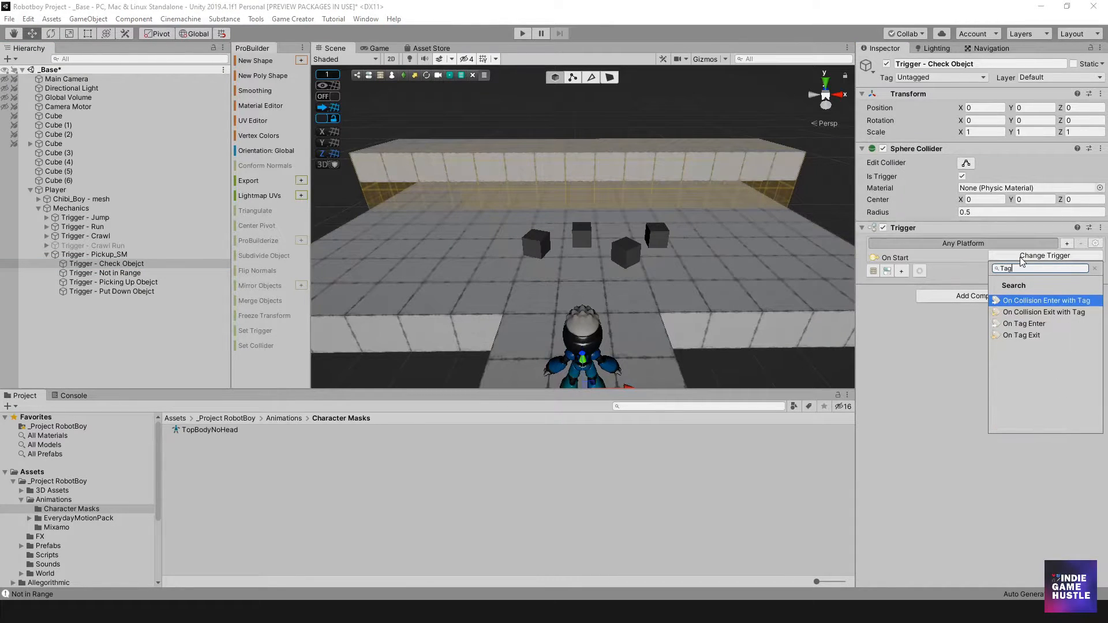
left_click(1019, 324)
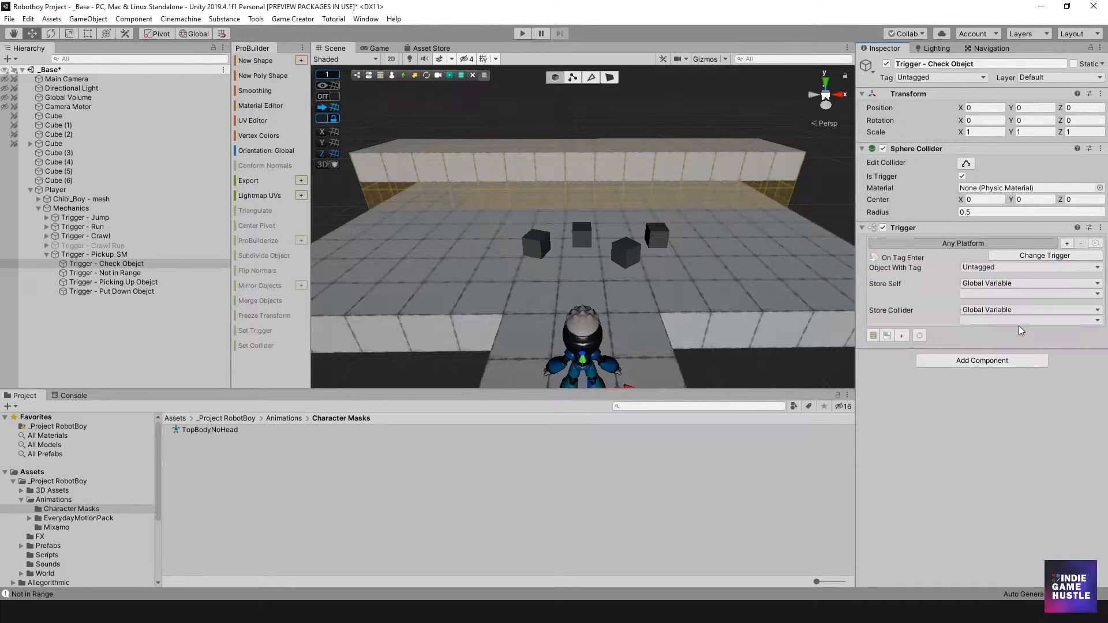
left_click(990, 266)
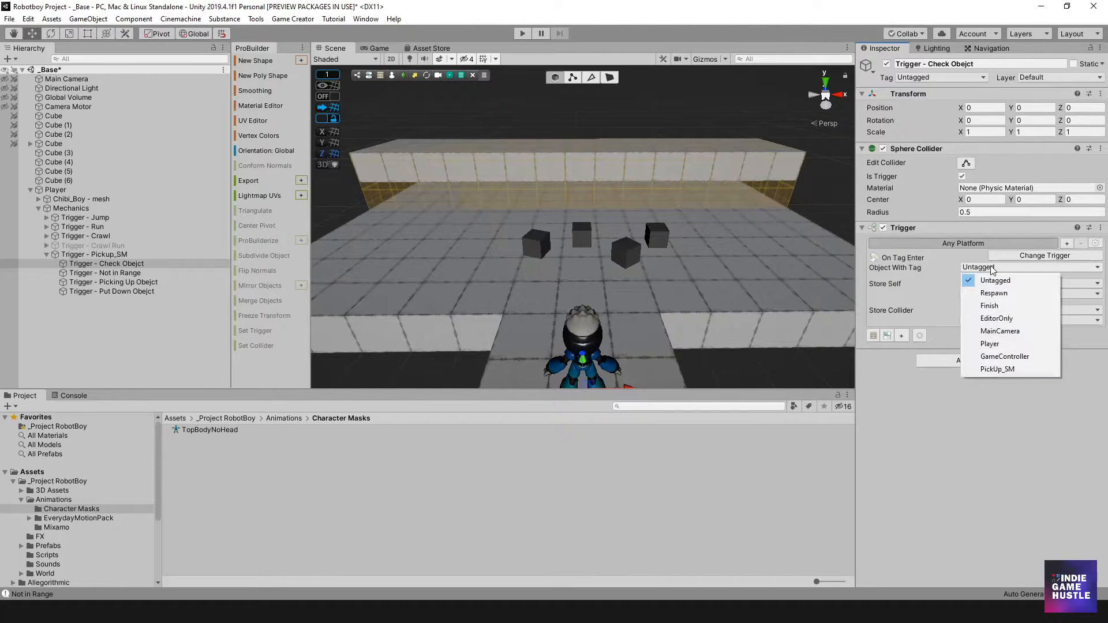
left_click(998, 371)
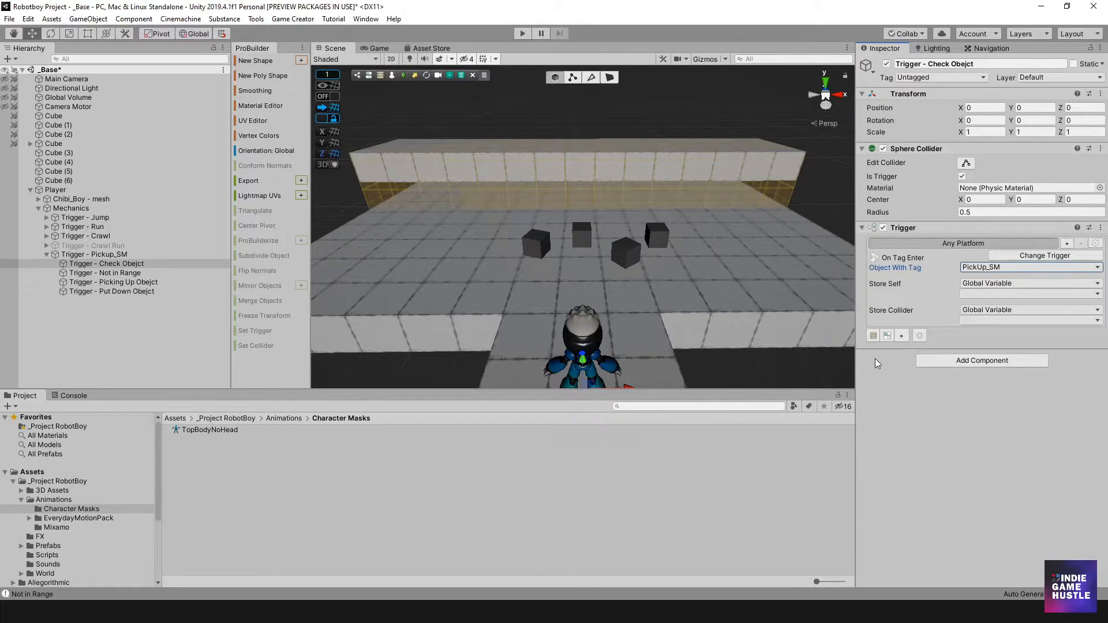
- Create an actions slot on Trigger - Check Obejct and rename its new child object Actions
left_click(874, 337)
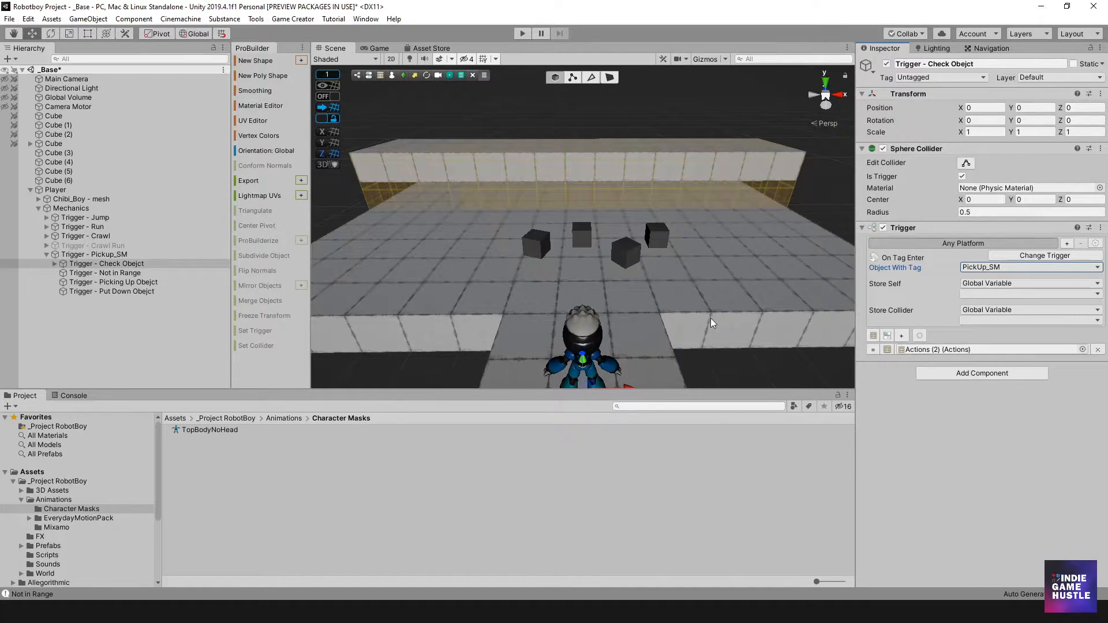
left_click(56, 263)
left_click(101, 273)
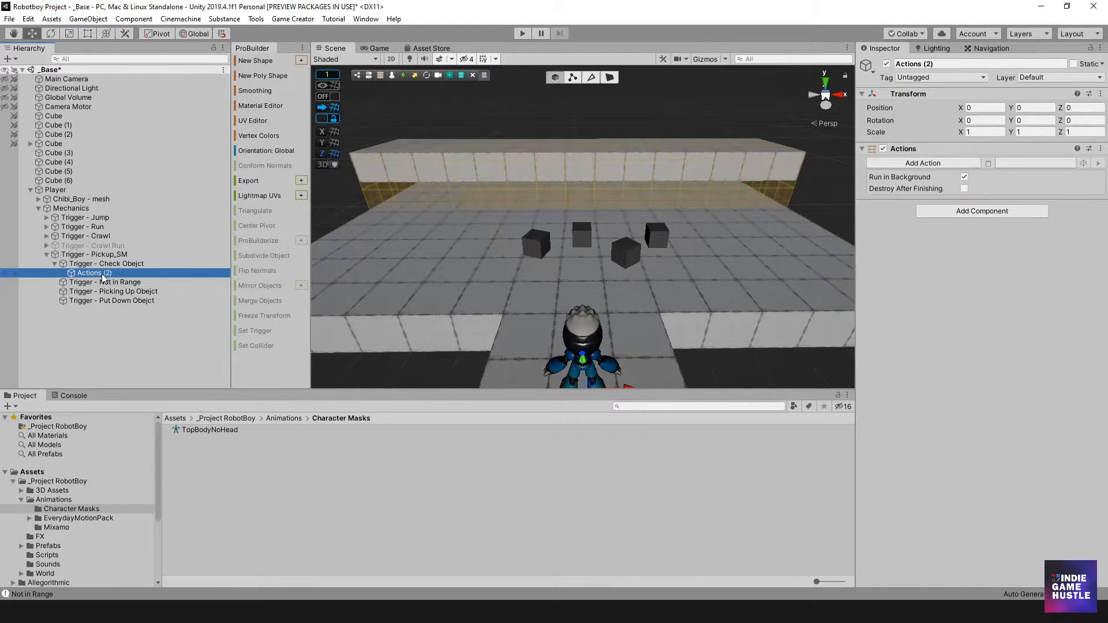
left_click(102, 274)
left_click(122, 272)
key("BackSpace")
key("BackSpace")
key("BackSpace")
key("BackSpace")
key("Return")
left_click(923, 162)
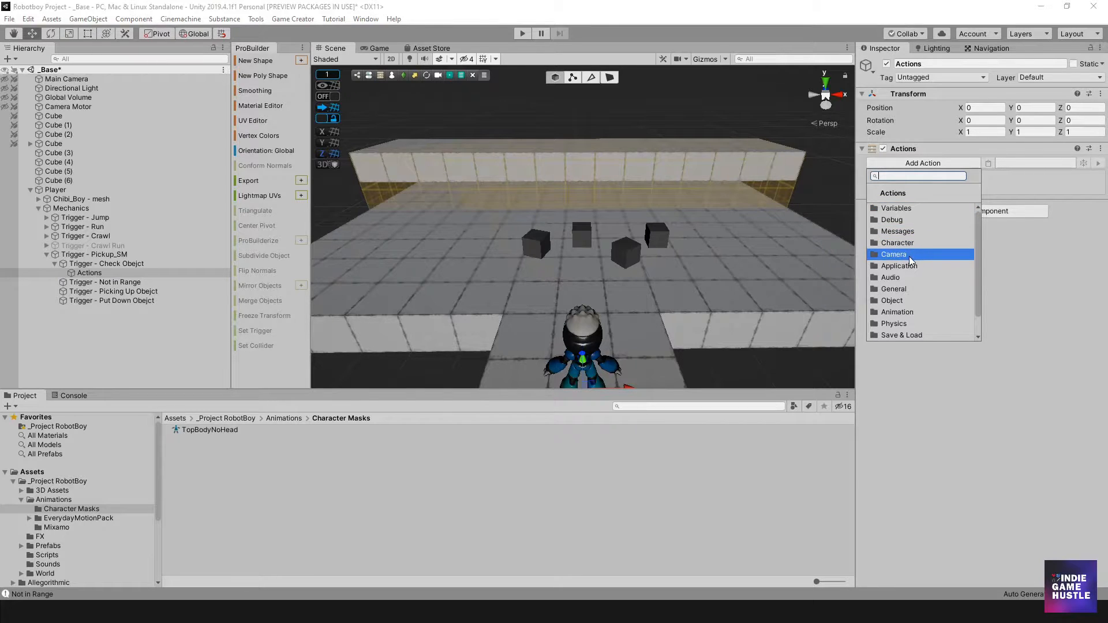
left_click(909, 217)
left_click(907, 220)
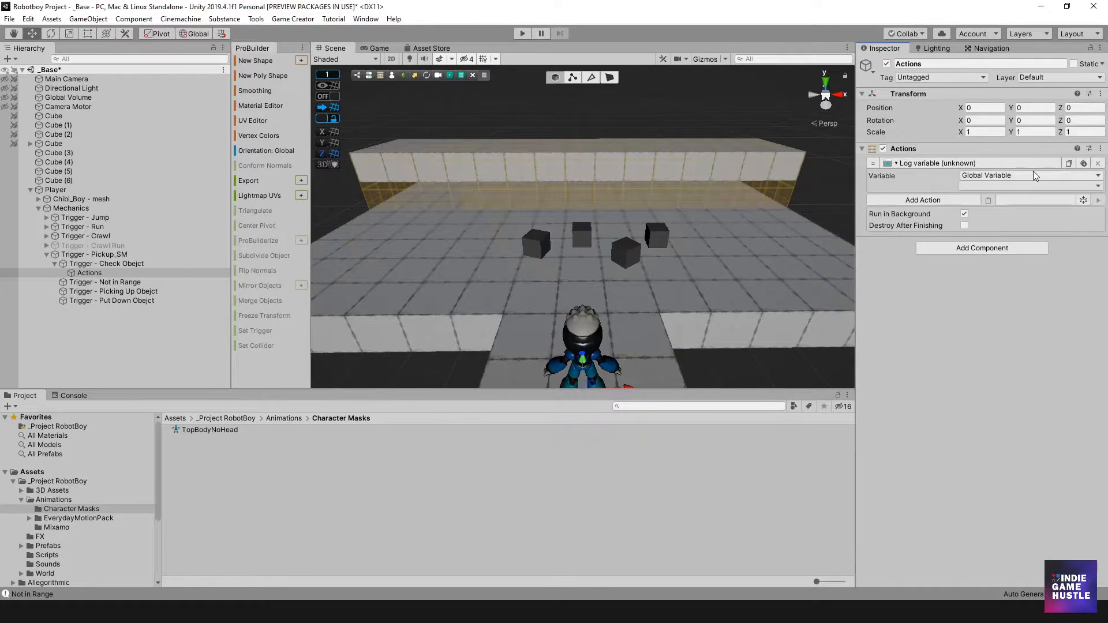
left_click(1098, 162)
- Add a debug message action to the Actions object with the message Entered Tag
left_click(938, 164)
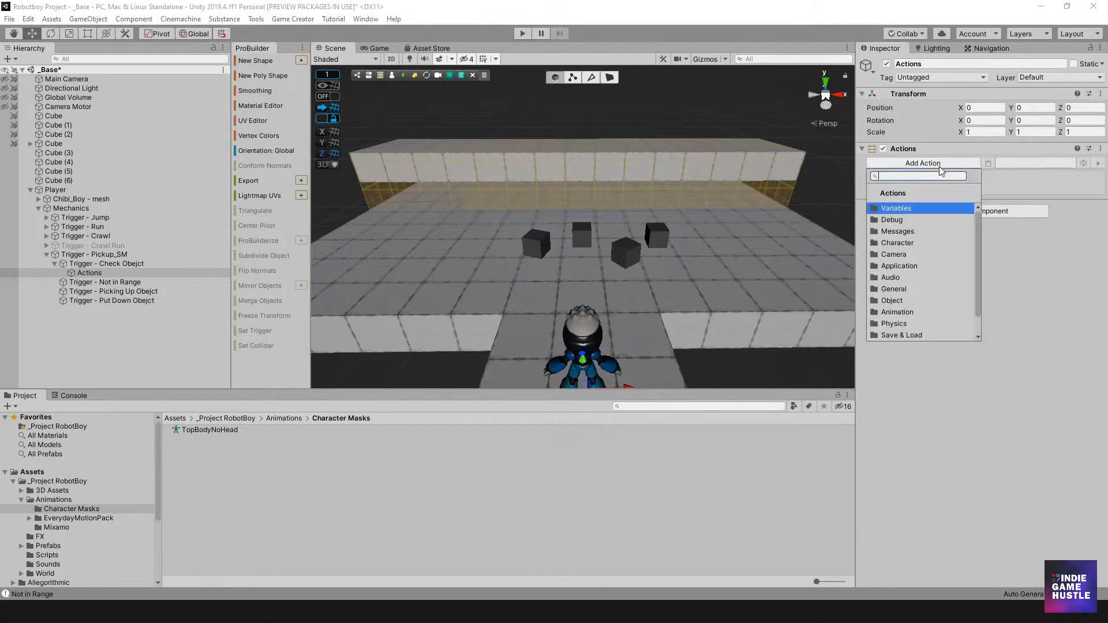
left_click(905, 221)
left_click(912, 239)
left_click(983, 187)
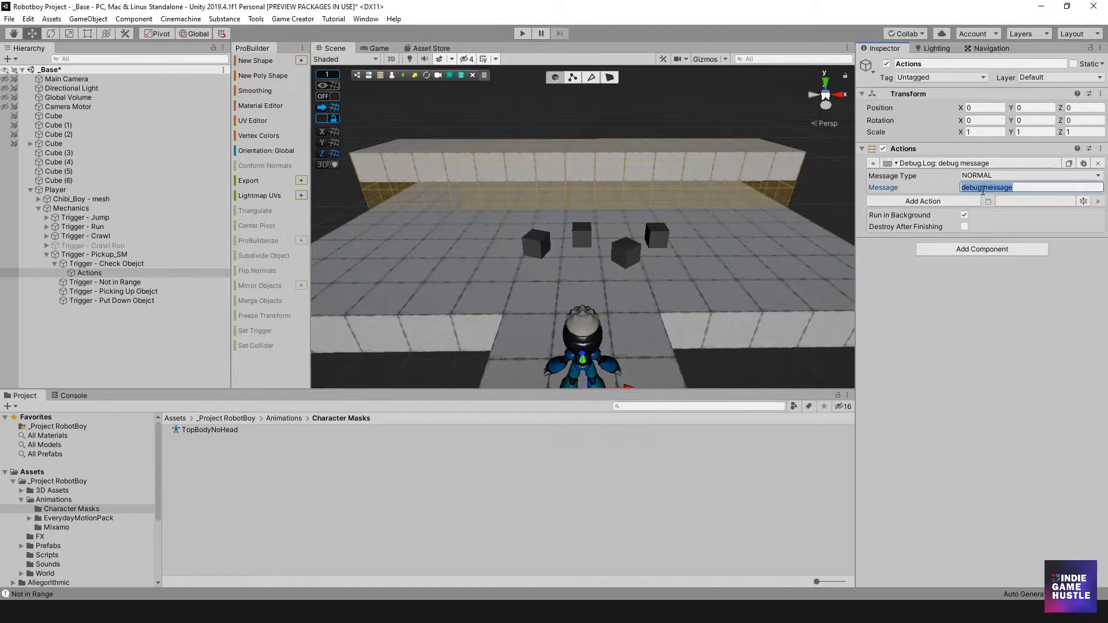
type("Entered Tag")
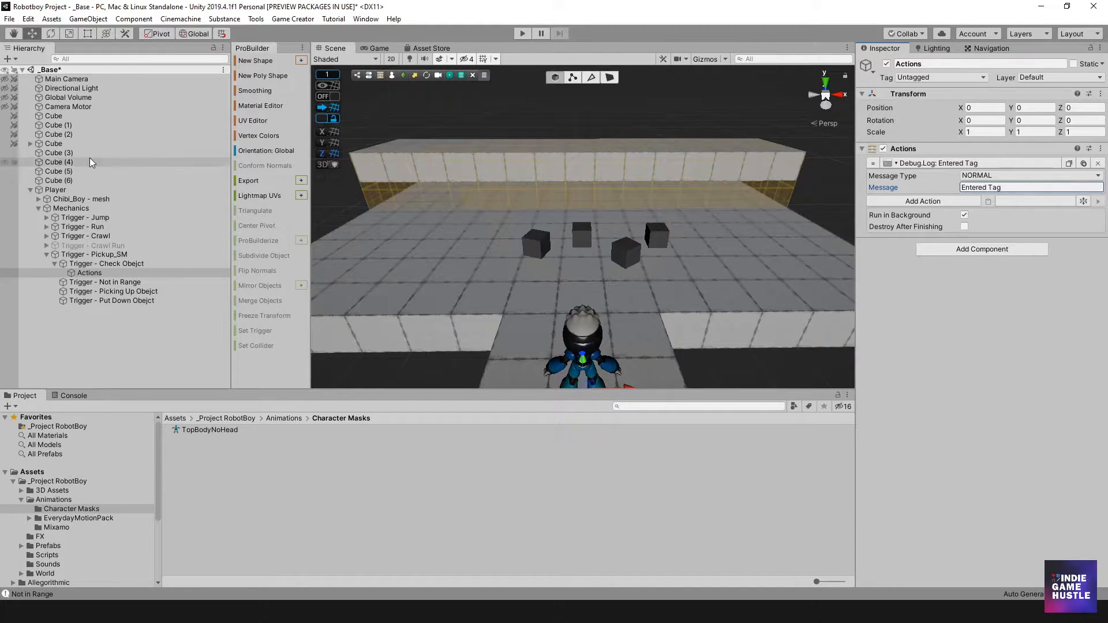
- Create a conditions slot on Trigger - Check Obejct and rename its new child object Conditions
left_click(107, 265)
left_click(92, 272)
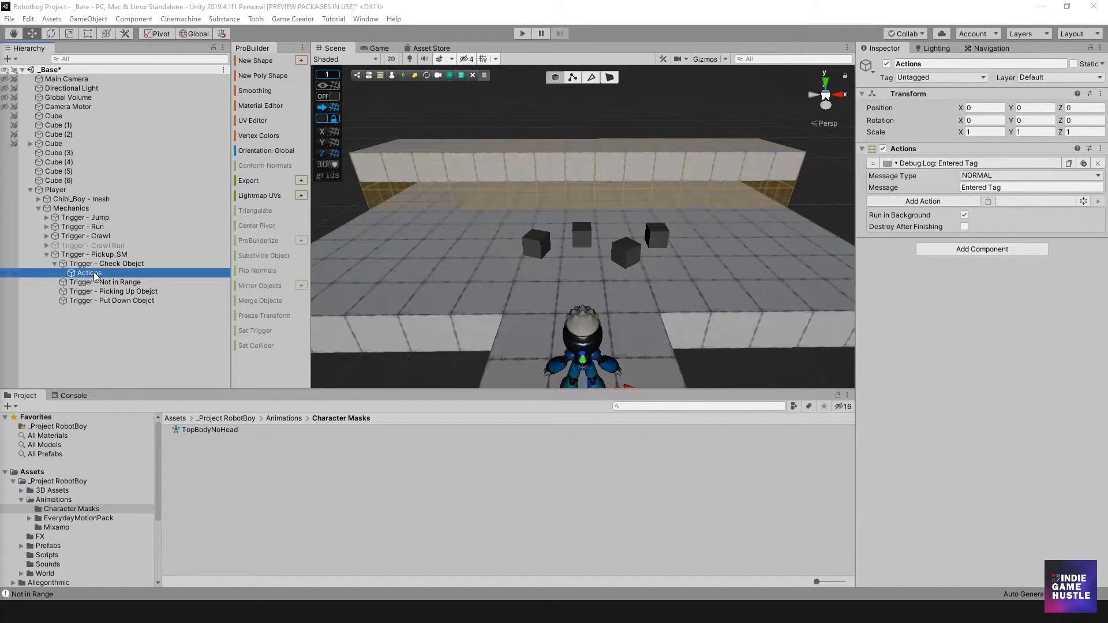
left_click(108, 265)
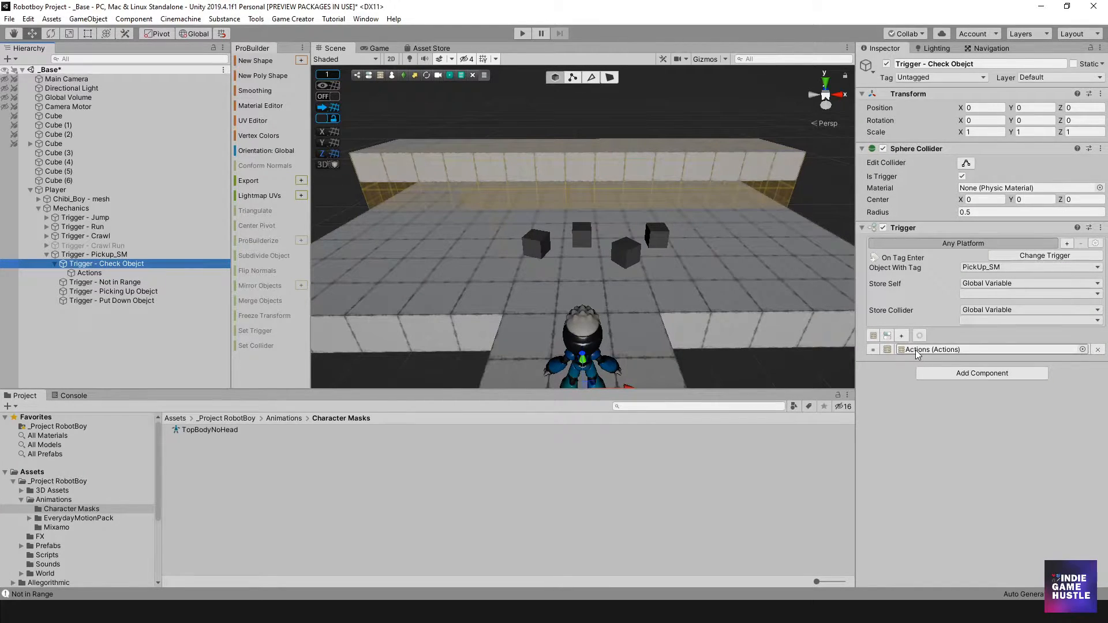
left_click(888, 336)
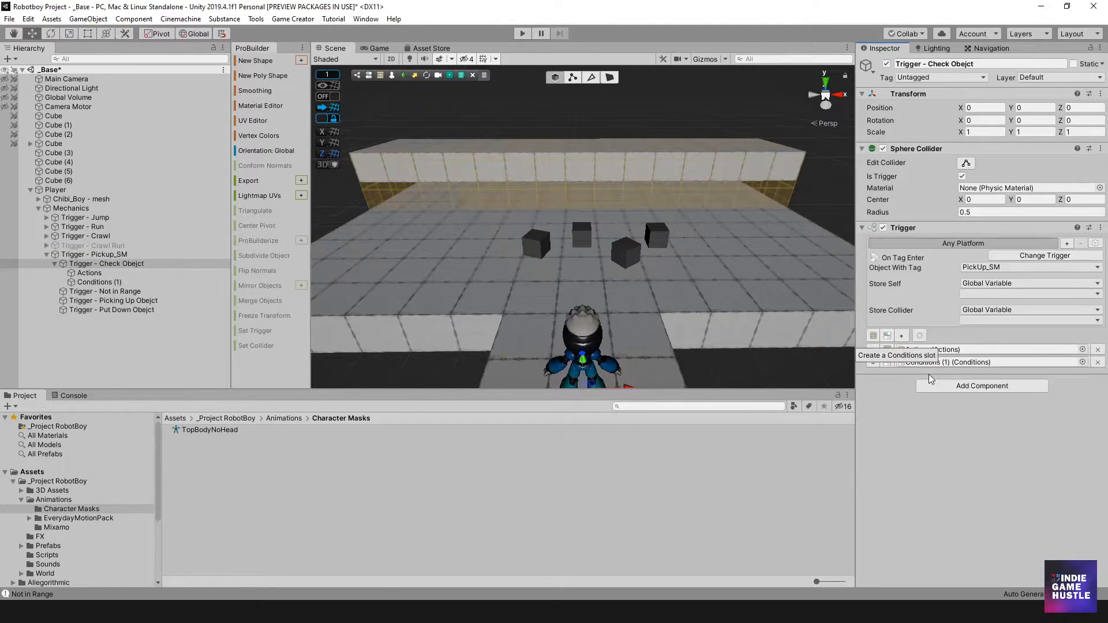
left_click(113, 282)
left_click(119, 282)
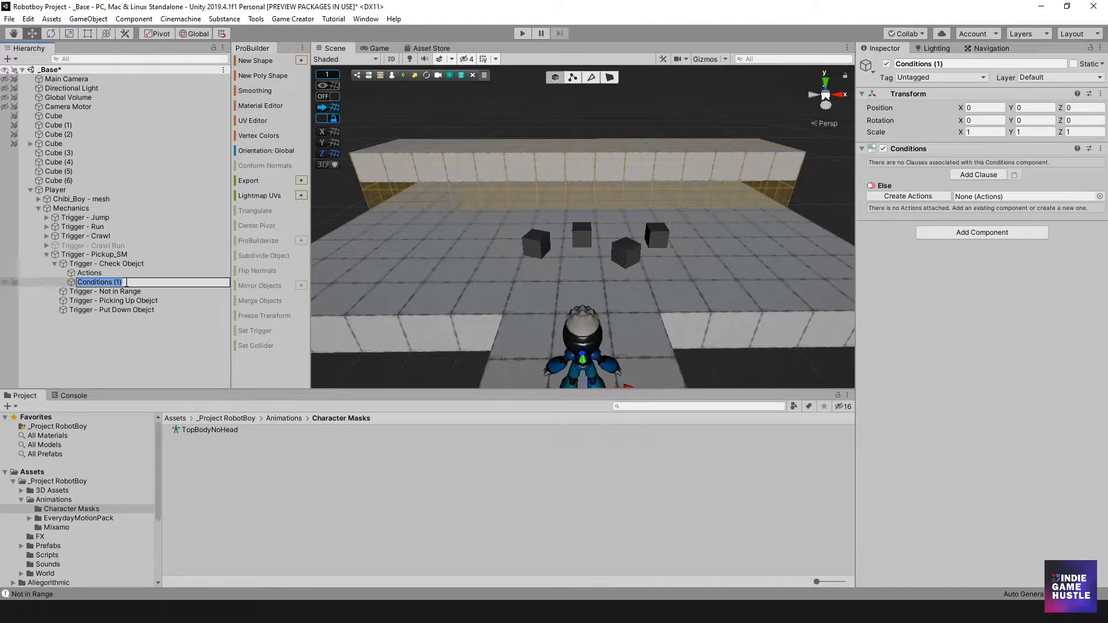
key("BackSpace")
key("BackSpace")
key("BackSpace")
key("Return")
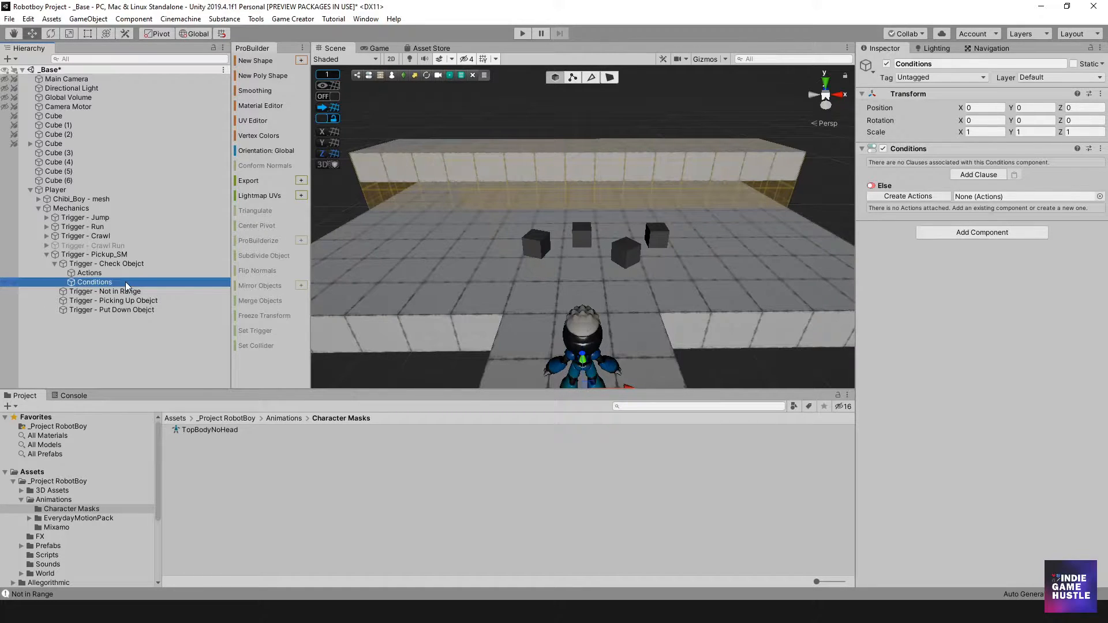
left_click(111, 280)
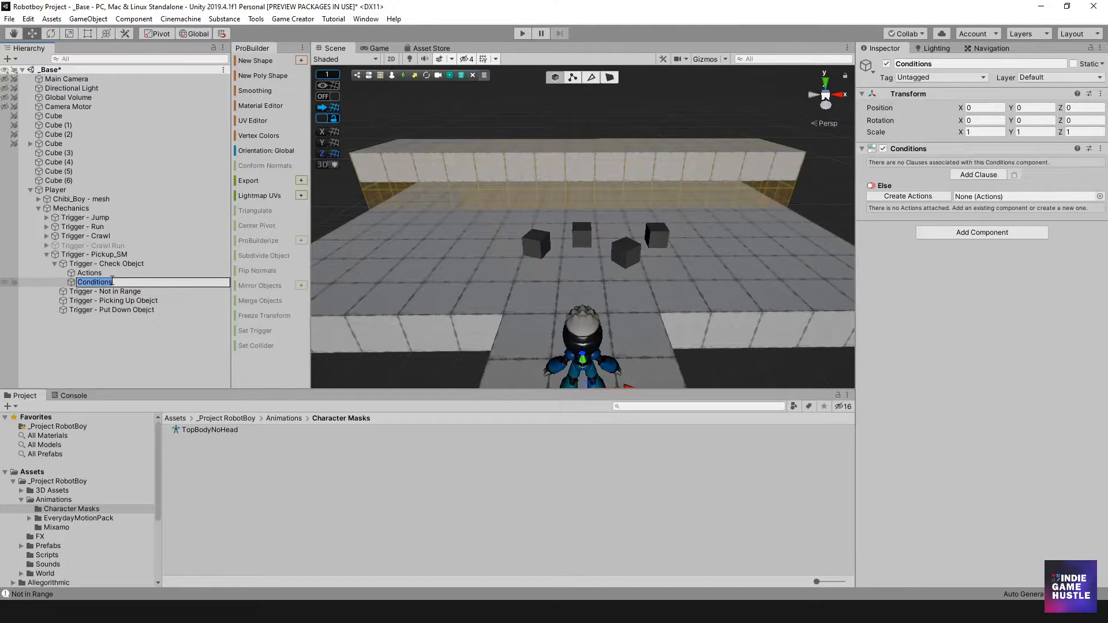
left_click(117, 328)
- Add a clause to Conditions with a Variable Bool condition comparing the global variable isCarrying with False
left_click(113, 282)
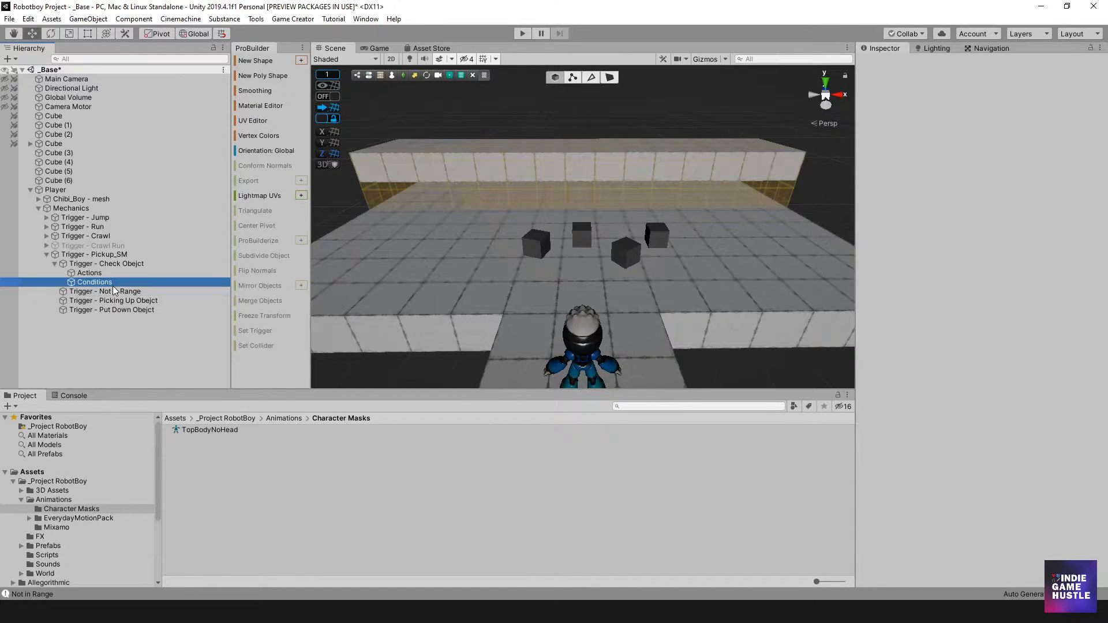
left_click(976, 174)
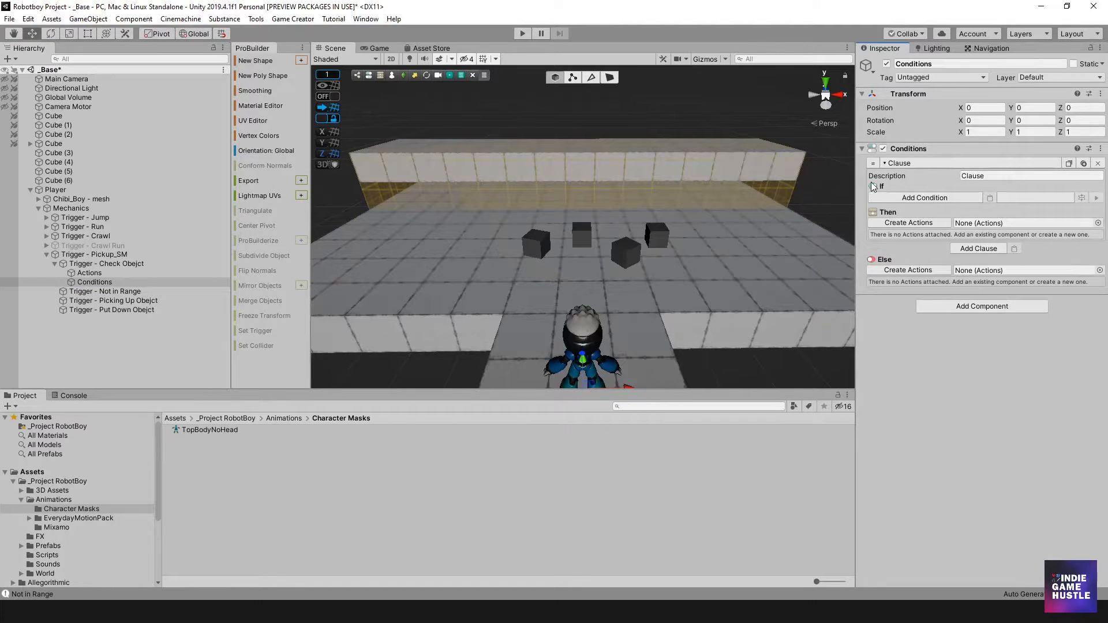
left_click(924, 198)
left_click(909, 241)
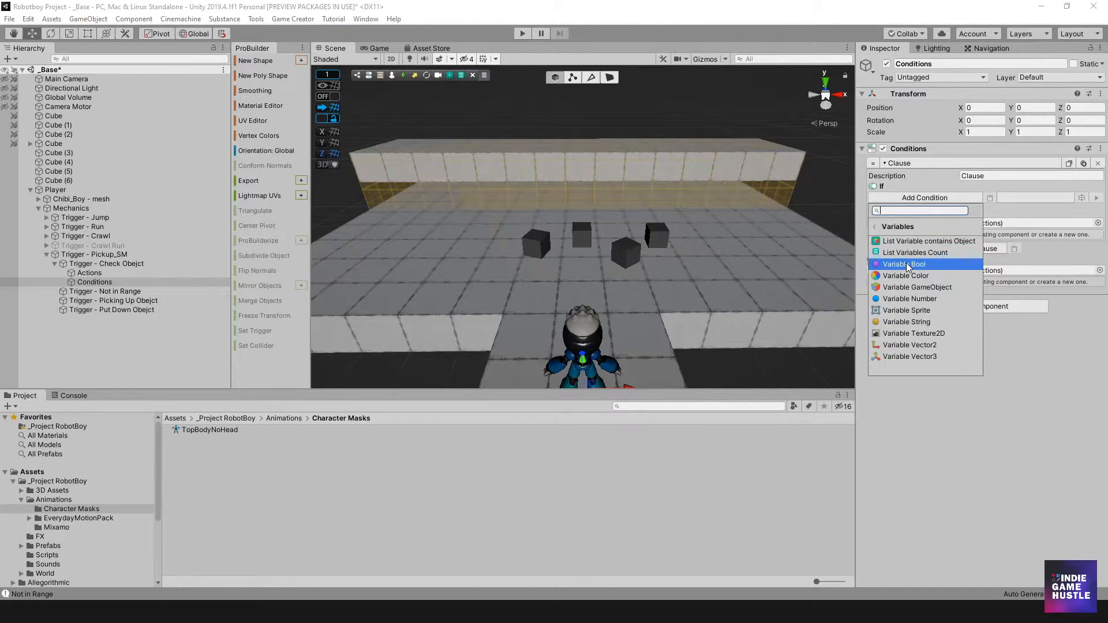
left_click(907, 264)
left_click(978, 220)
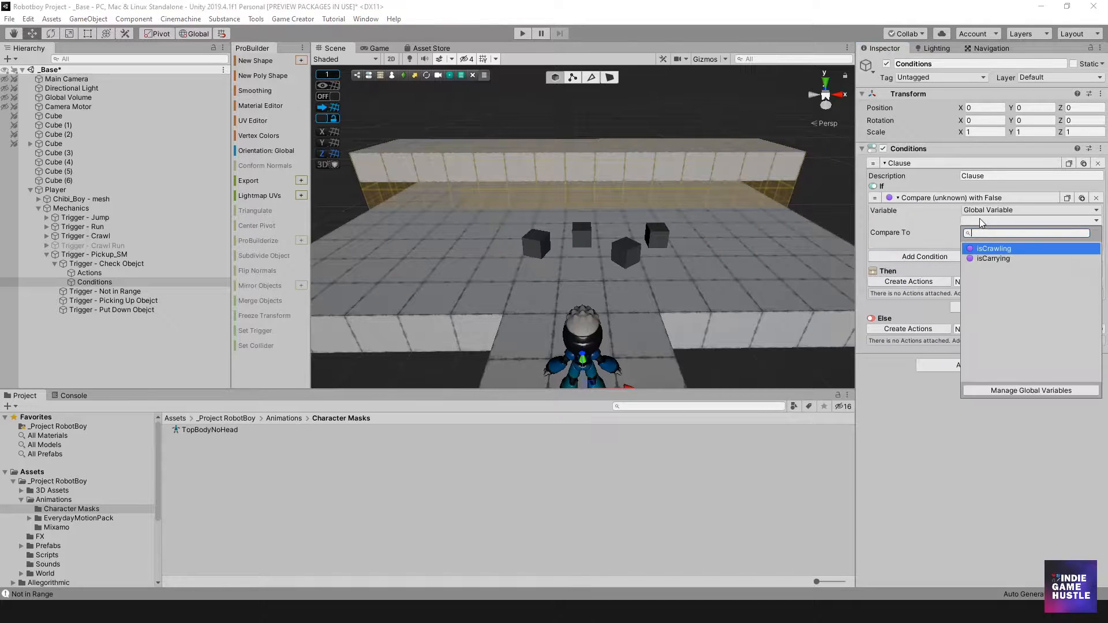
left_click(992, 255)
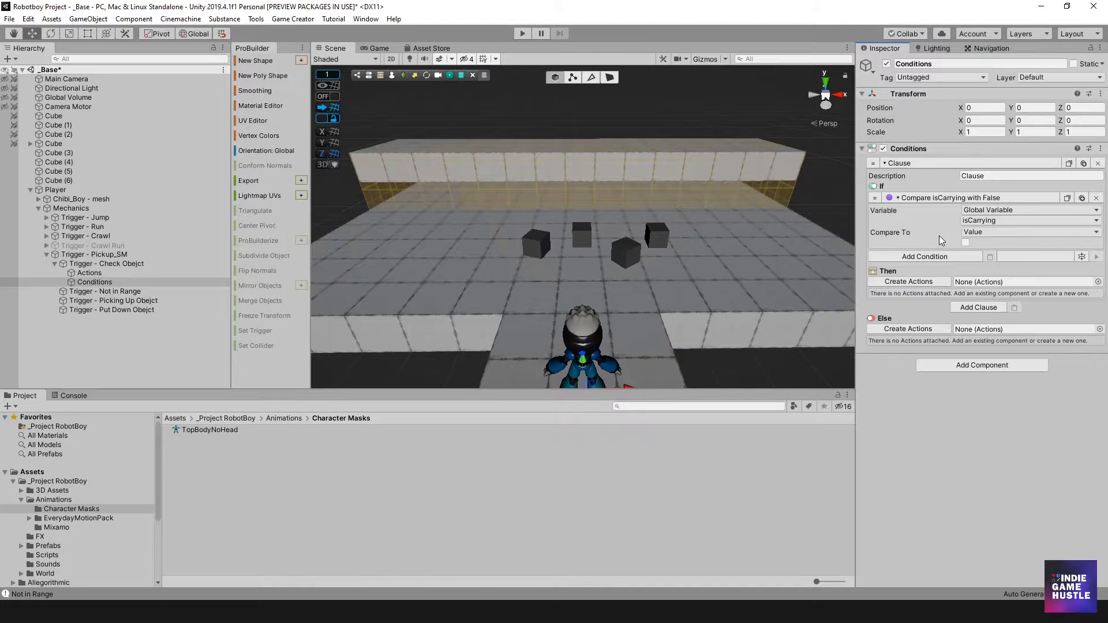
- Create the clause's Then actions and add a Set Active action that activates Trigger - Picking Up Obejct
left_click(909, 283)
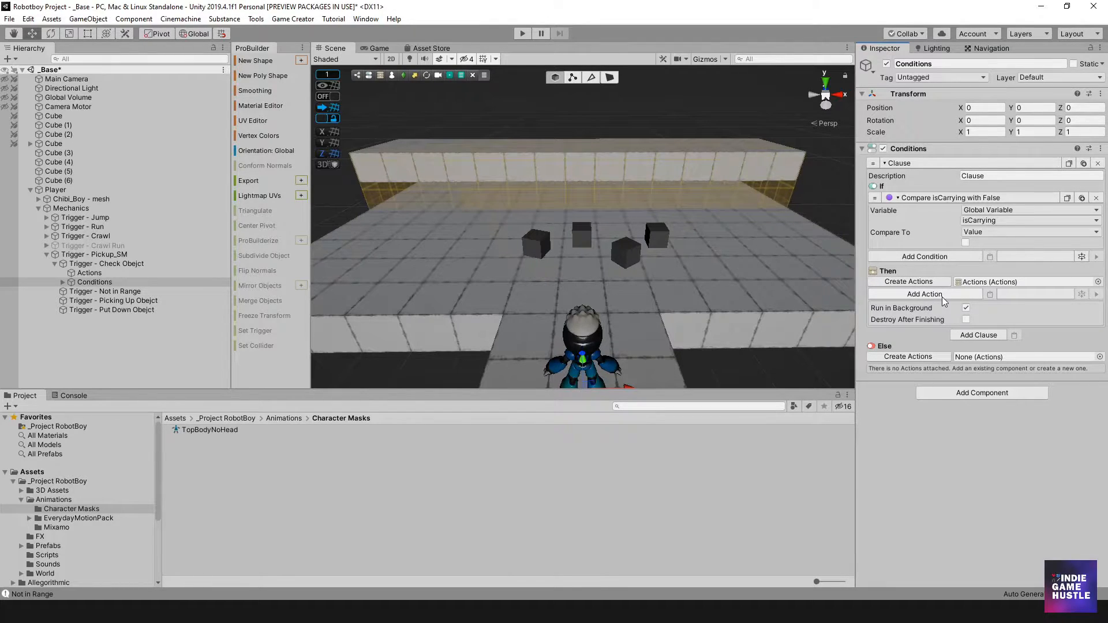
left_click(62, 282)
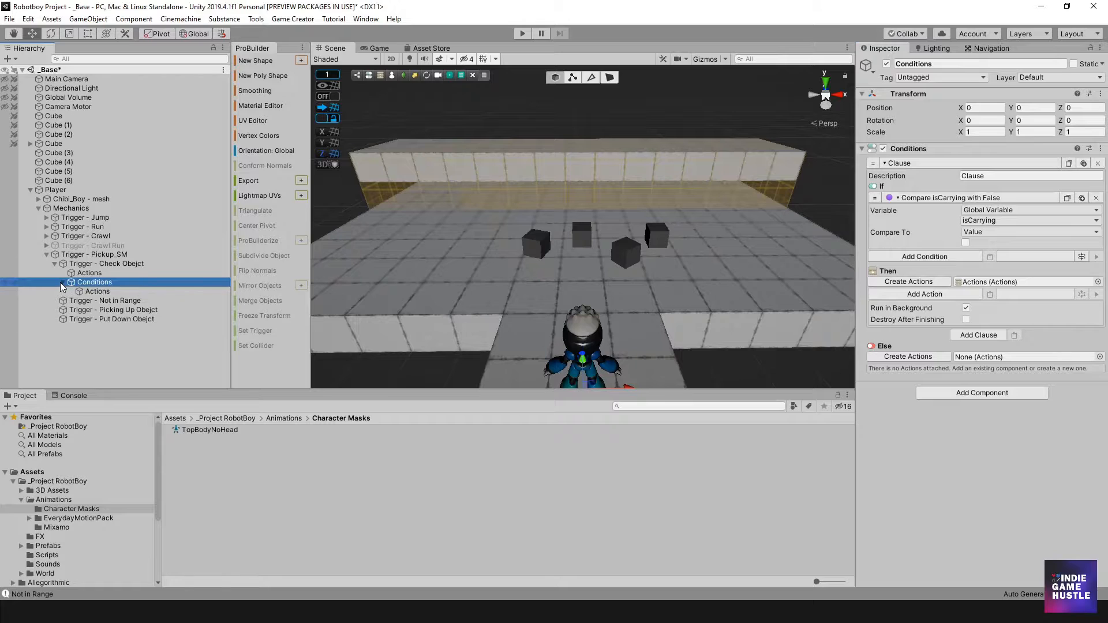
left_click(97, 291)
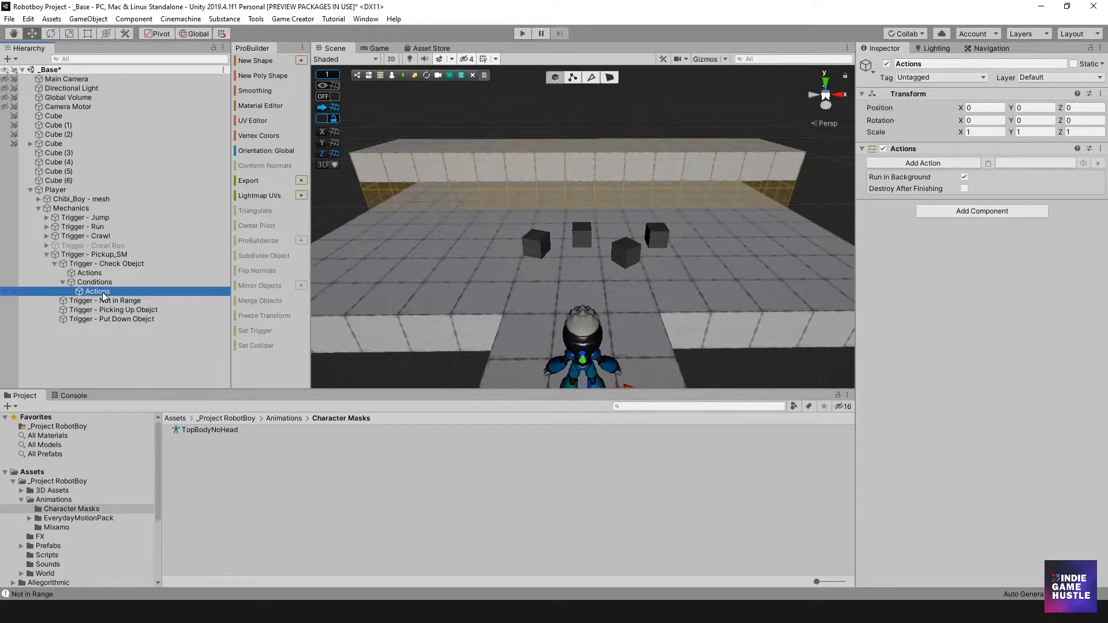
left_click(939, 162)
type("Set")
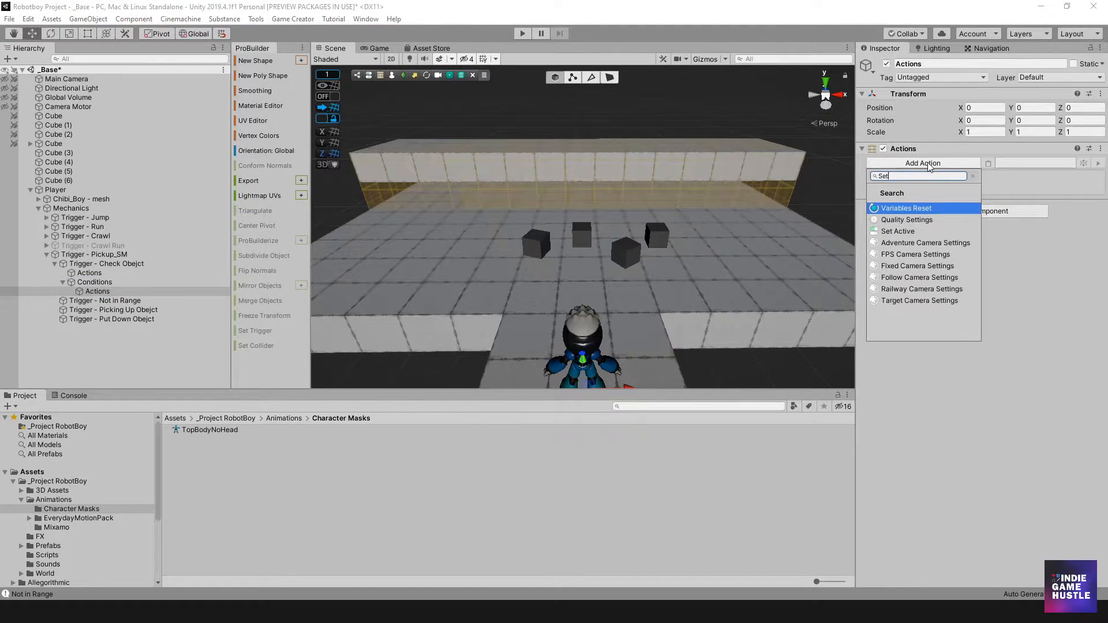
left_click(906, 221)
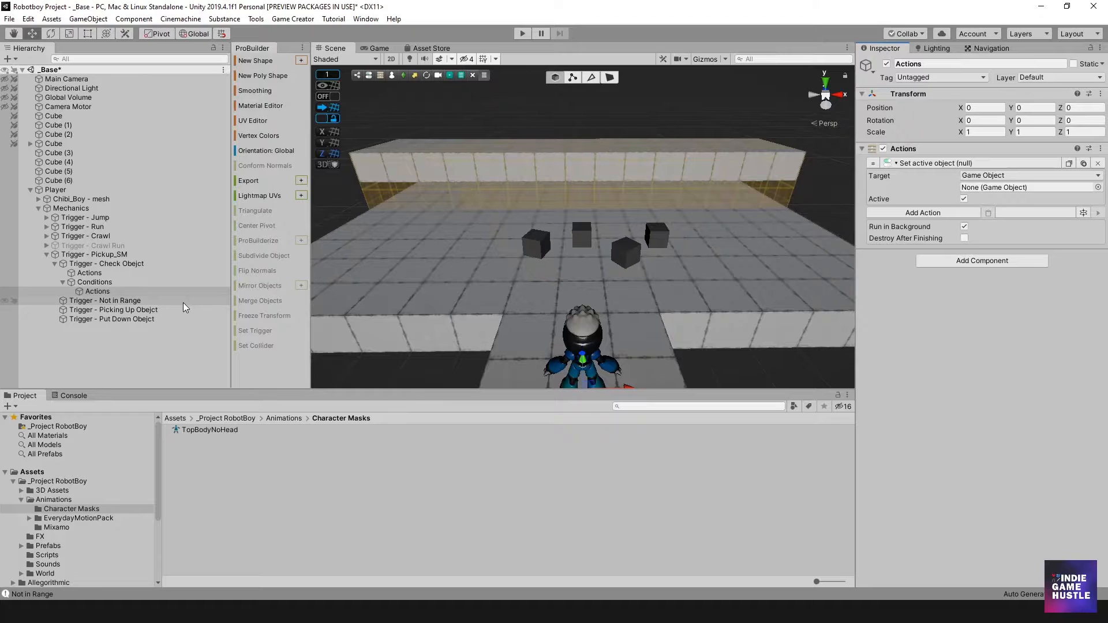
left_click_drag(109, 308, 989, 189)
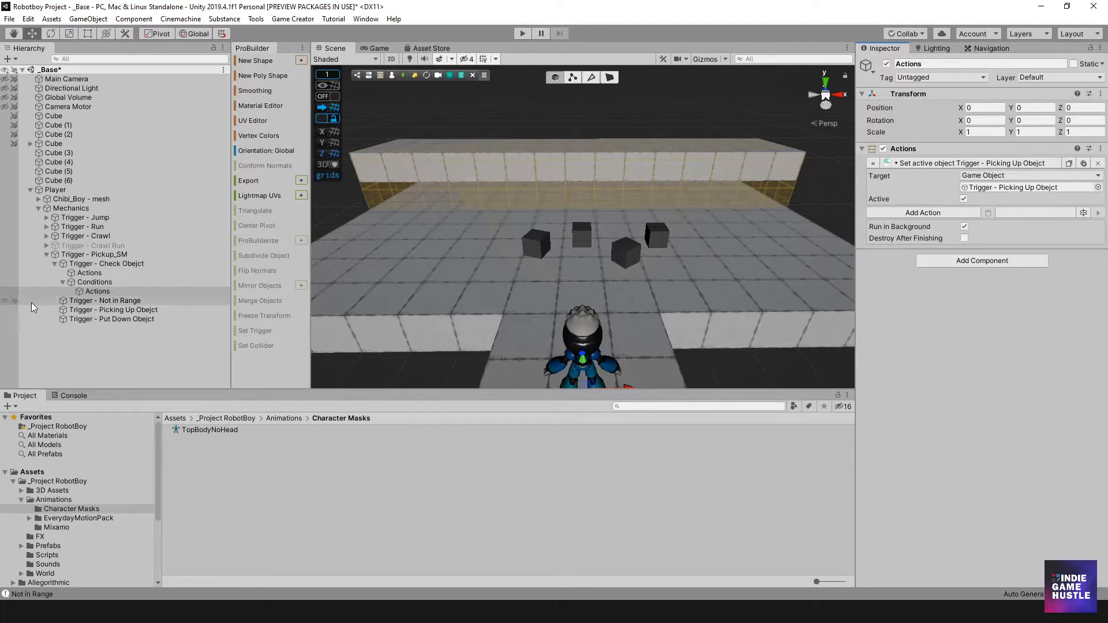
left_click(99, 263)
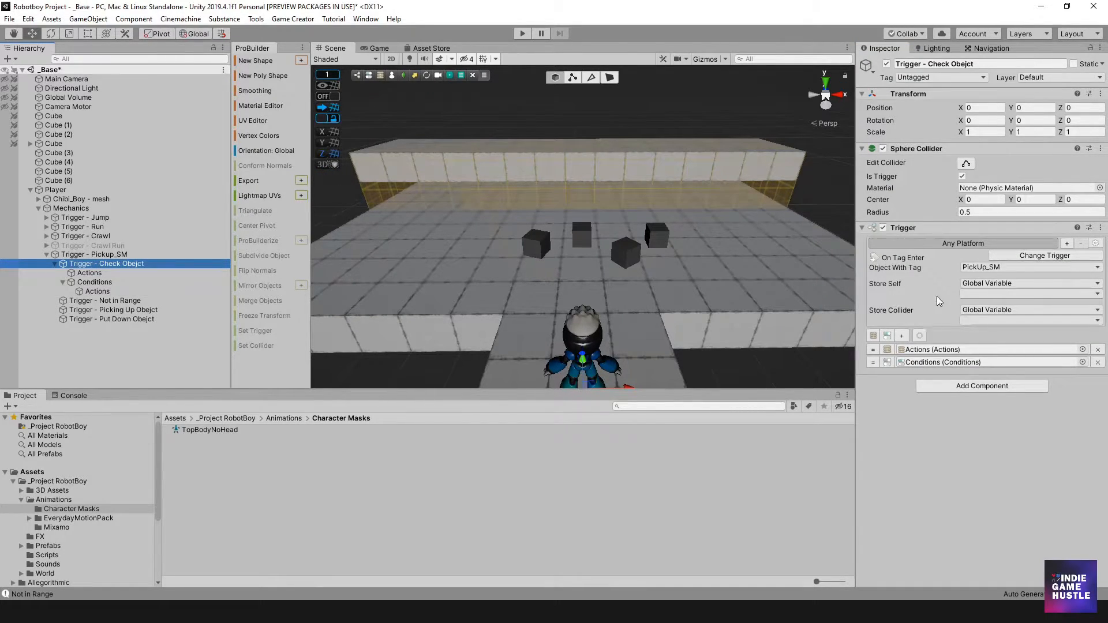
- Review the Actions and Conditions objects under Trigger - Check Obejct, including the isCarrying clause and its Set Active action
left_click(103, 272)
left_click(98, 282)
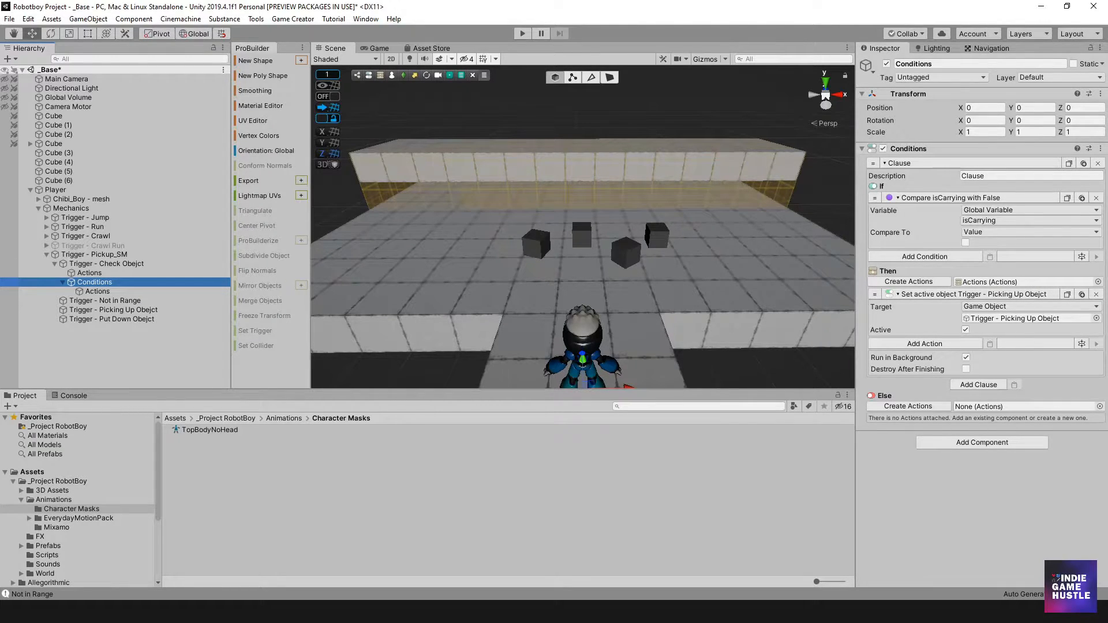
left_click(99, 275)
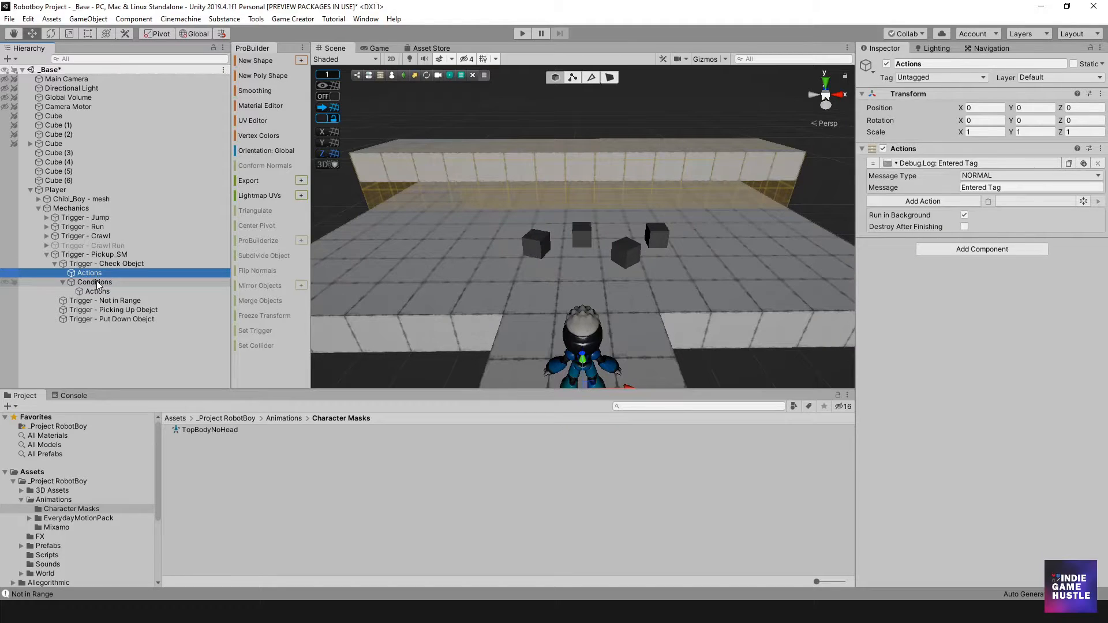
left_click(96, 282)
left_click(97, 292)
left_click(98, 283)
left_click(96, 274)
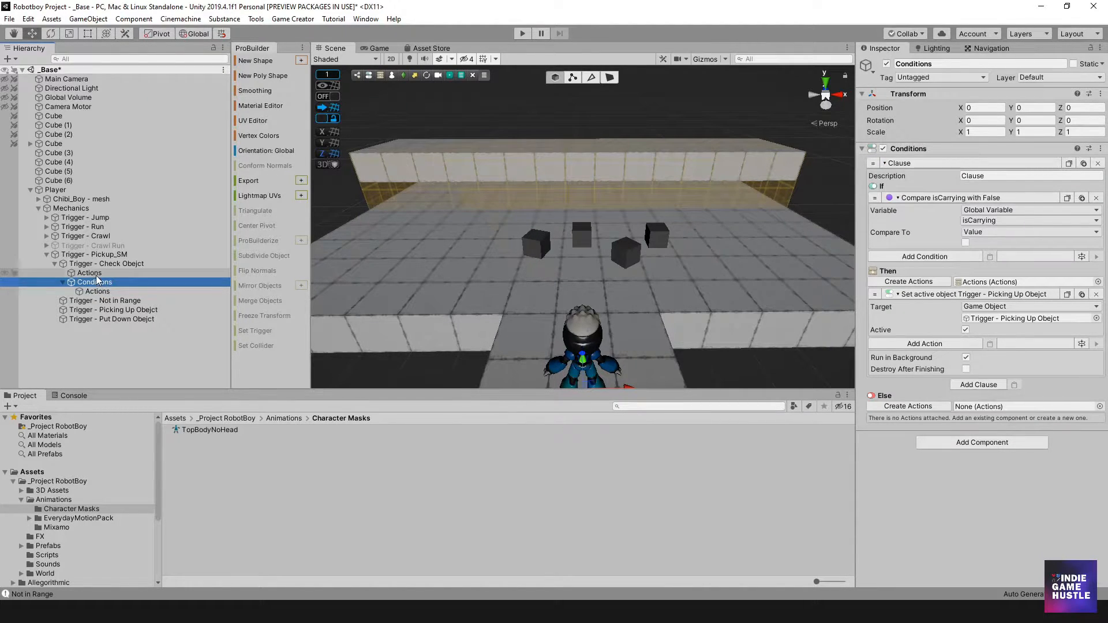
left_click(110, 264)
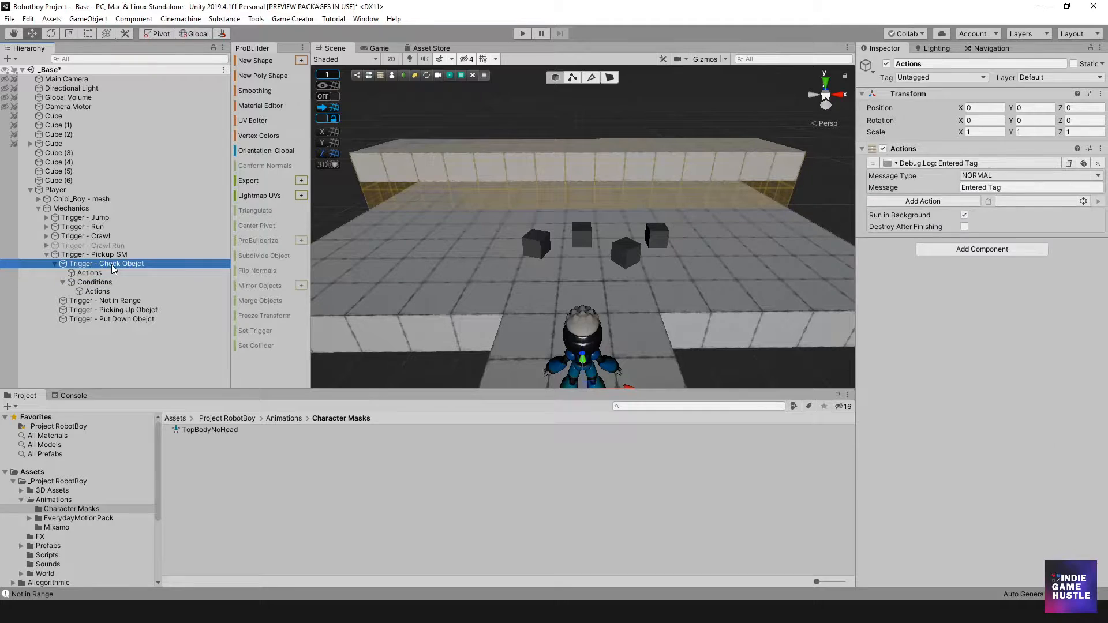
- Play-test the scene with an emptied console by walking the character up to a cube and back, and end play mode
left_click(523, 33)
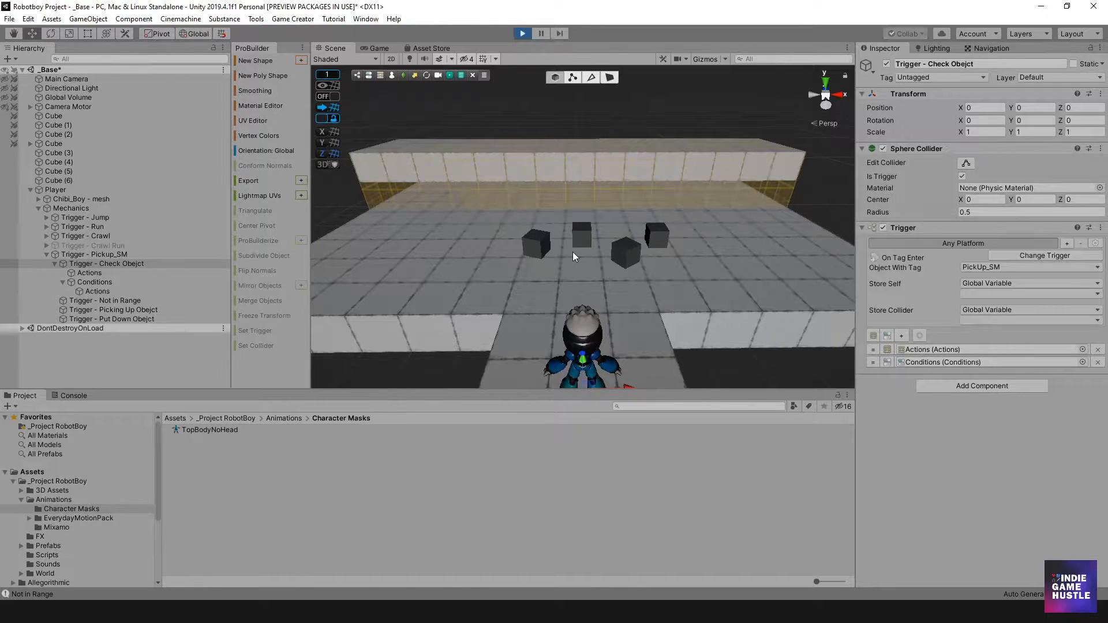
left_click(68, 393)
left_click(19, 406)
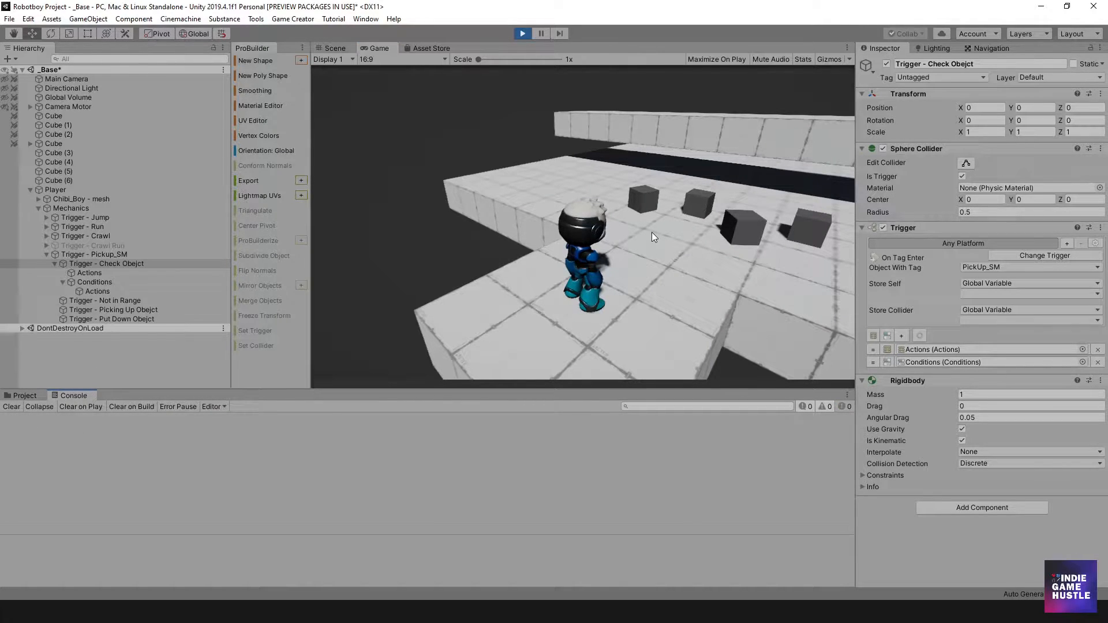
left_click(618, 255)
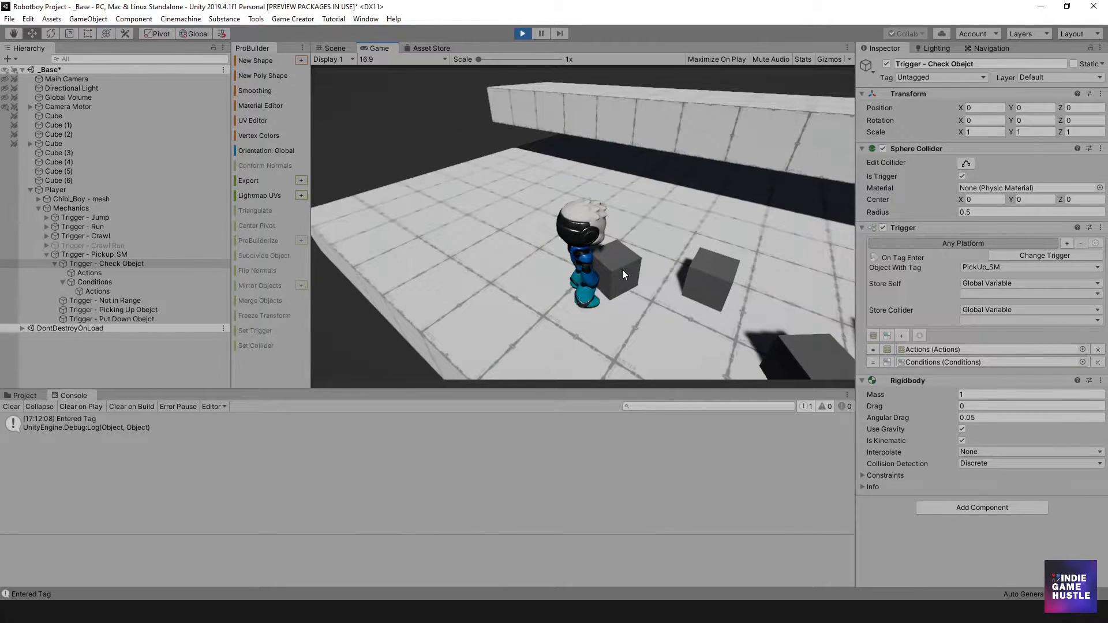
key("s")
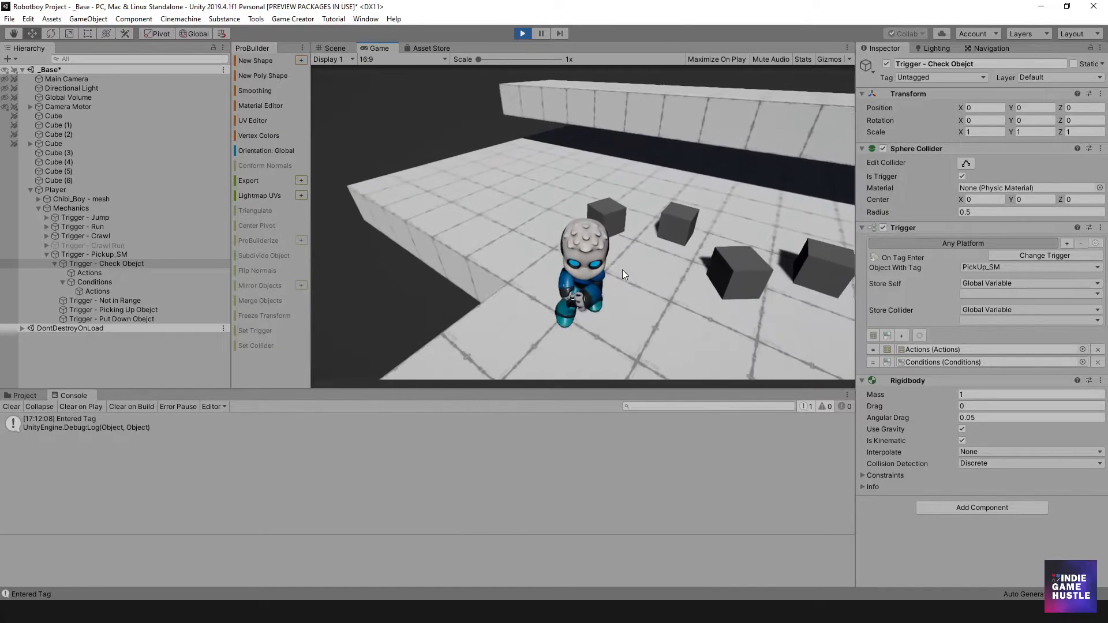
key("a")
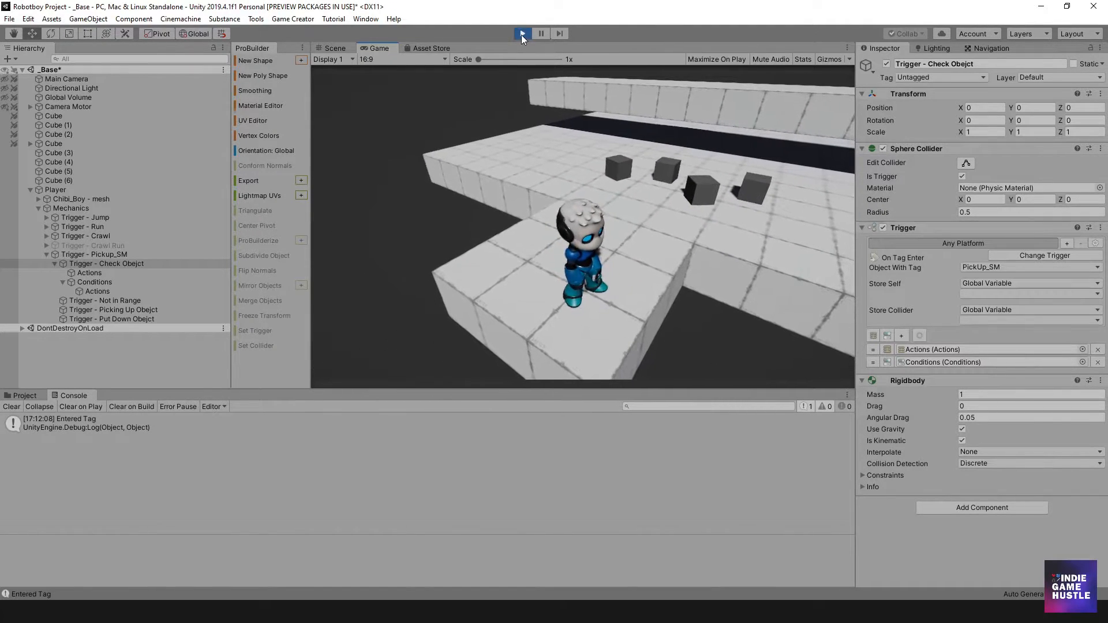
left_click(522, 34)
- Turn on the scene gizmos and examine the Trigger - Check Obejct sphere collider around the character's feet
scroll(581, 292, "down", 3)
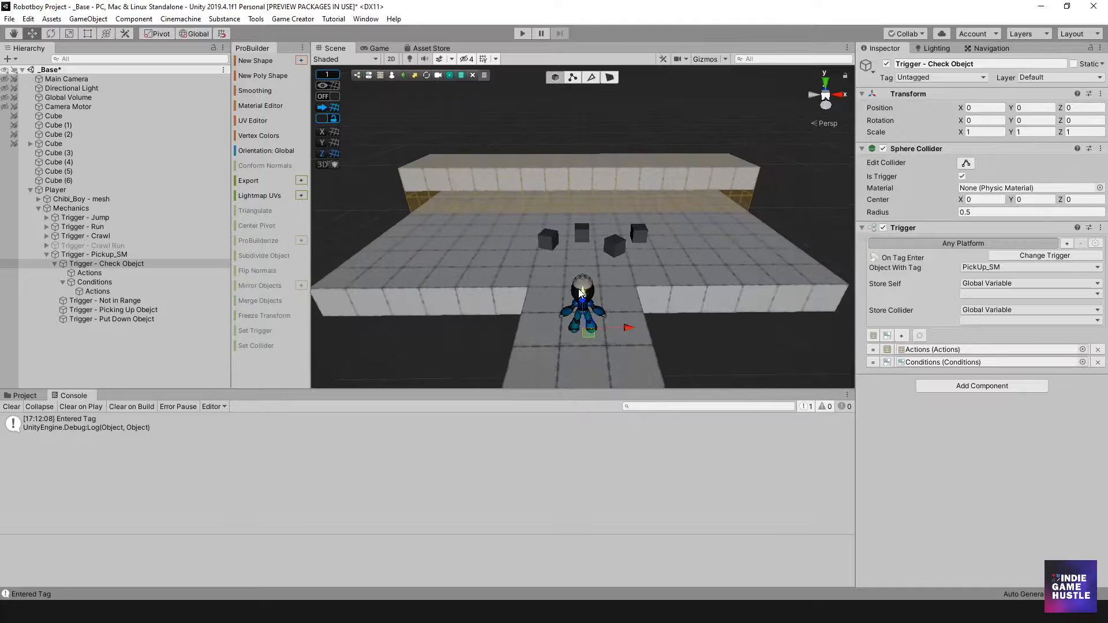
left_click(91, 257)
left_click(93, 263)
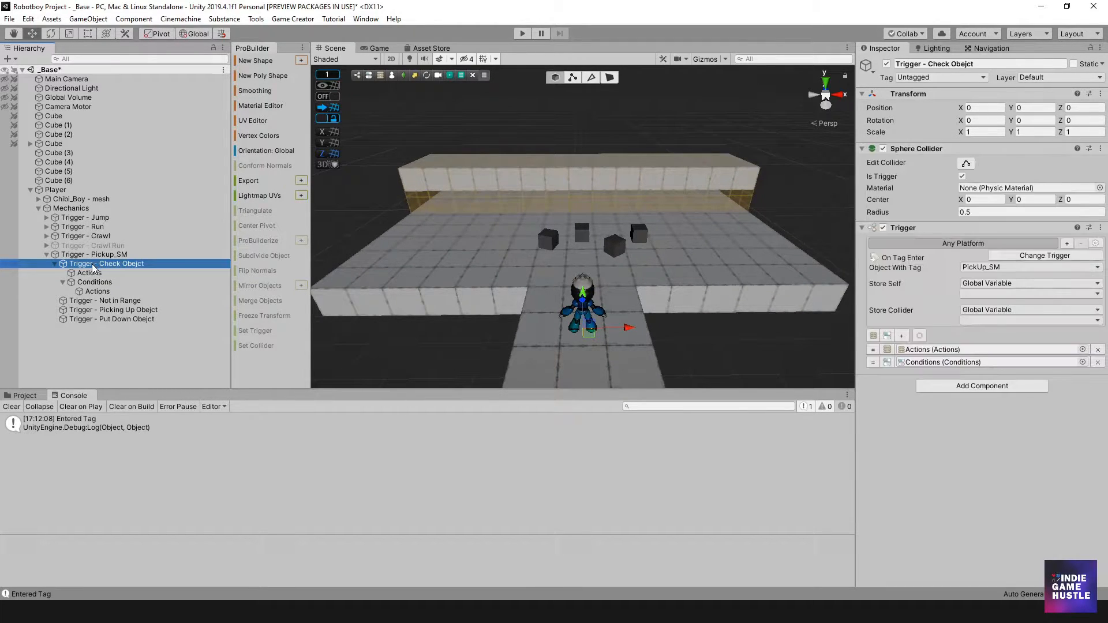
left_click(95, 283)
left_click(100, 263)
left_click_drag(611, 291, 554, 297, "alt")
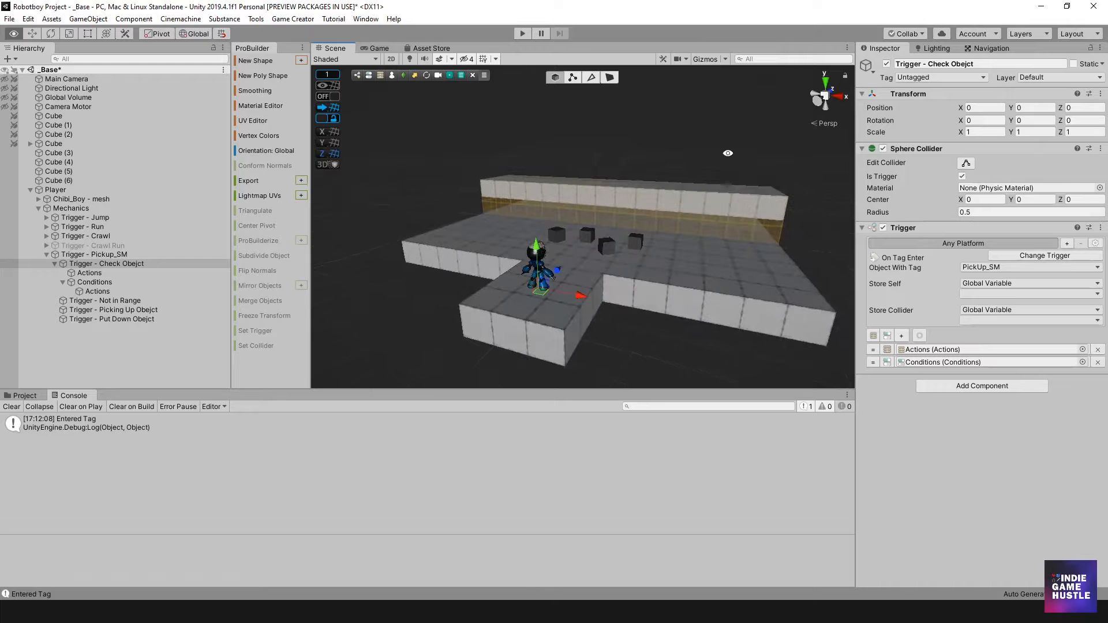
left_click(700, 60)
left_click_drag(594, 254, 615, 239, "alt")
scroll(611, 255, "up", 5)
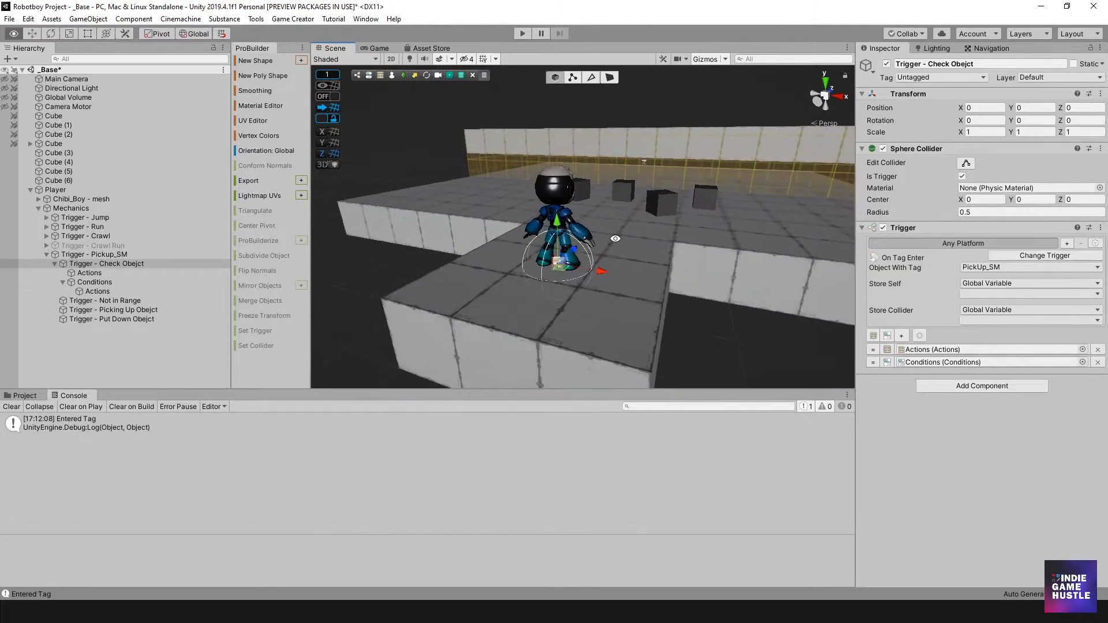
scroll(615, 239, "up", 3)
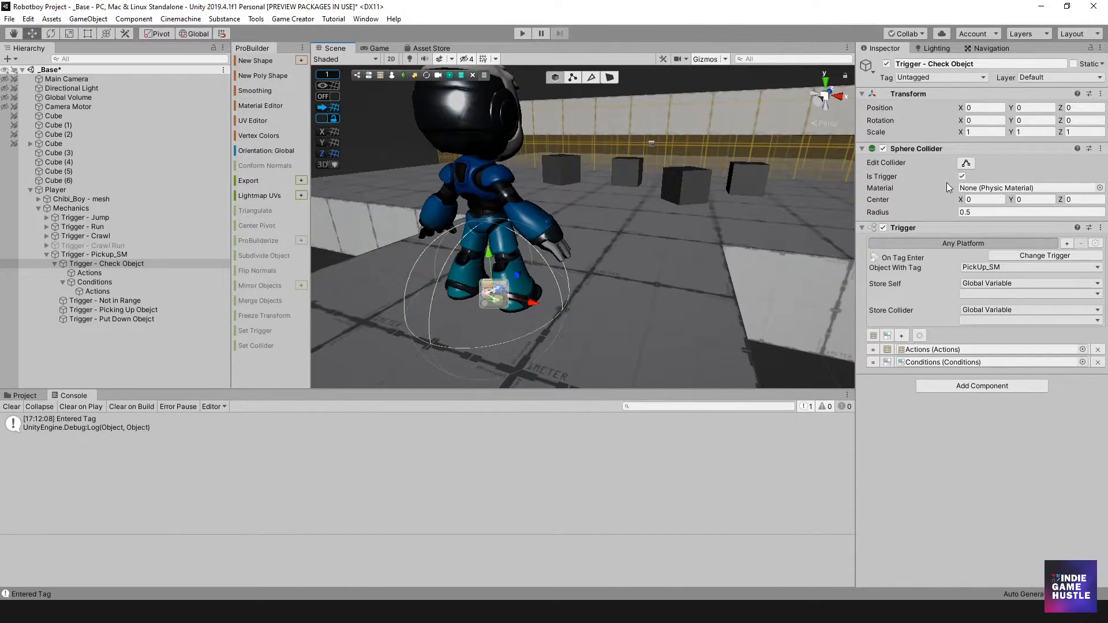
left_click_drag(579, 274, 639, 181, "alt")
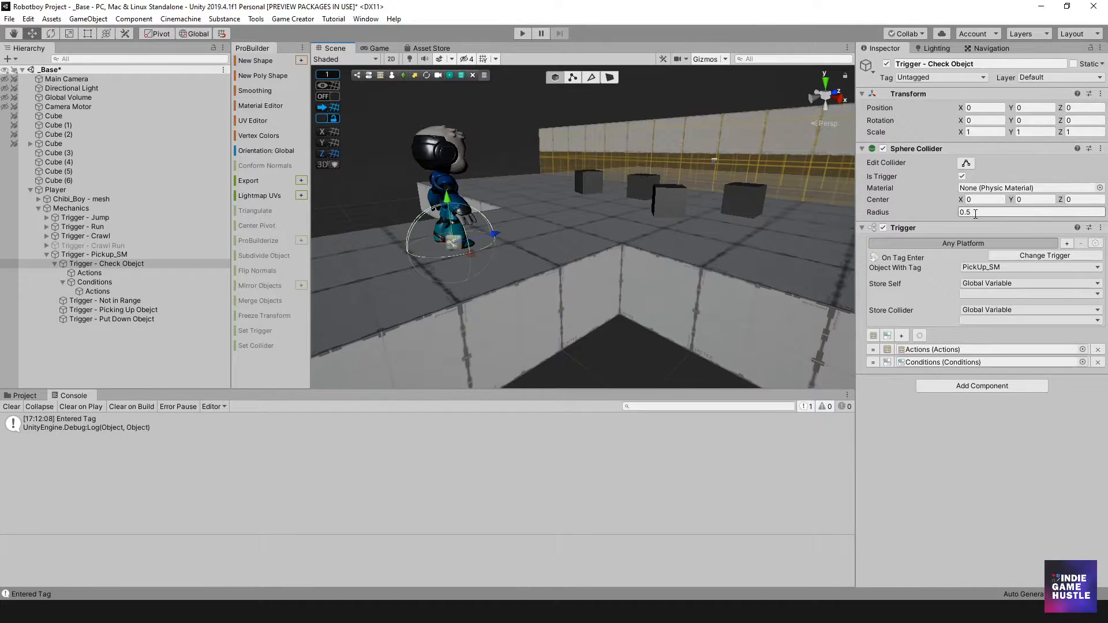
- Set the sphere collider radius of Trigger - Check Obejct to 0.75
left_click(1029, 200)
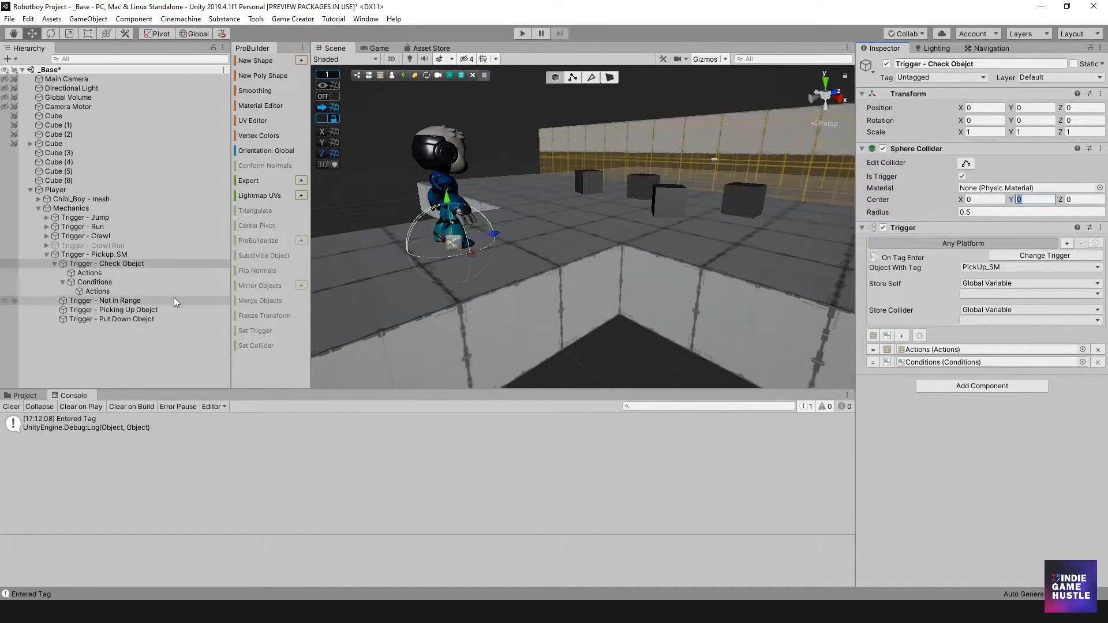
left_click(117, 301)
left_click_drag(123, 309, 120, 299)
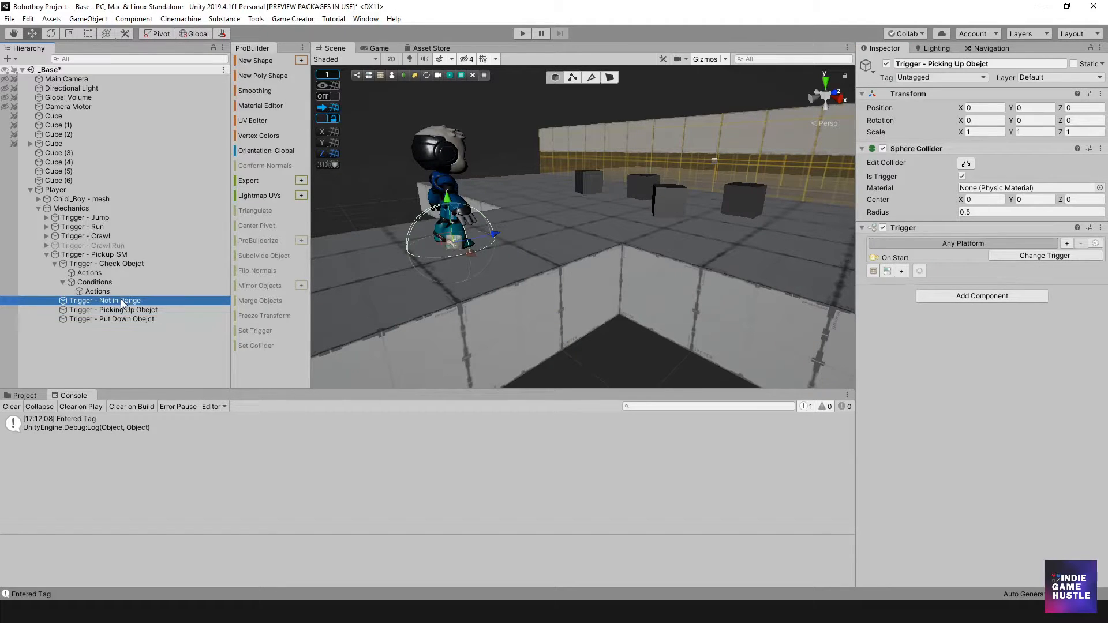
left_click(113, 264)
mouse_move(496, 262)
left_mouse_down("alt")
mouse_move(482, 259)
mouse_move(539, 312)
mouse_move(503, 272)
left_mouse_up("alt")
left_click(191, 272)
left_click(194, 264)
left_click(996, 213)
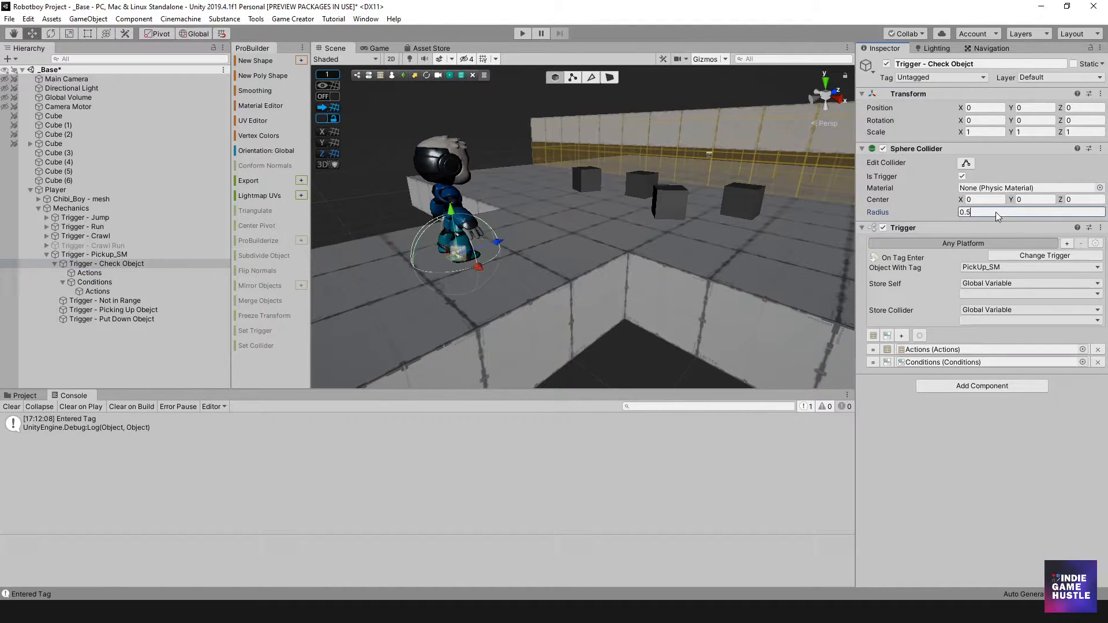
type(".75")
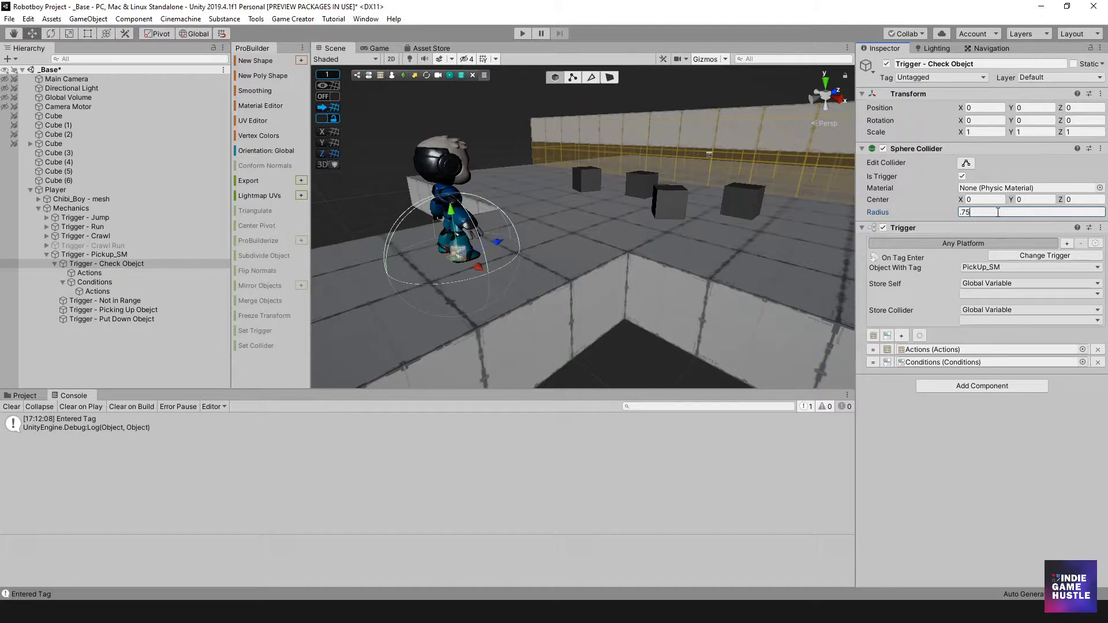
- Set the sphere collider radius to 0.75 on Trigger - Not in Range, Trigger - Picking Up Obejct and Trigger - Put Down Obejct
left_click(110, 301)
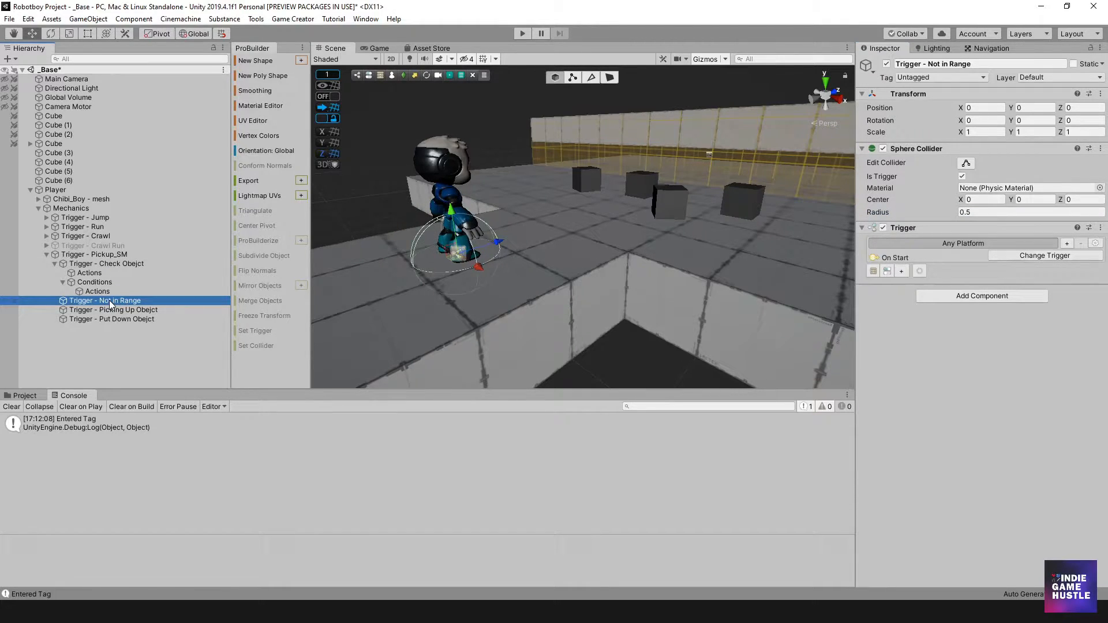
left_click(988, 212)
type(".75")
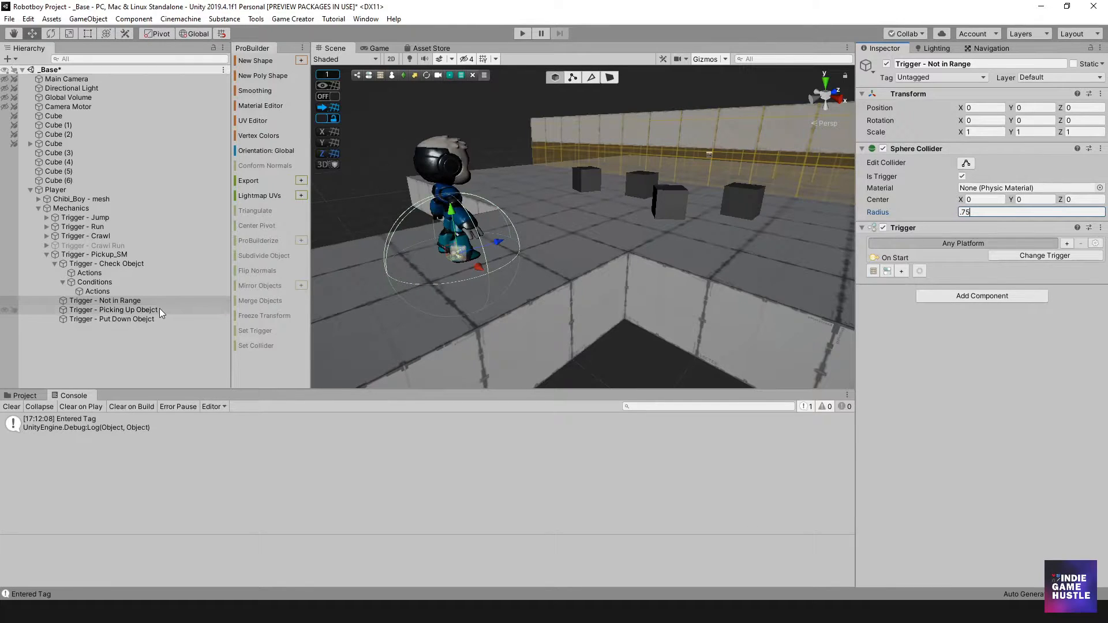
left_click(113, 310)
left_click(981, 210)
type(".75")
left_click(121, 320)
left_click(980, 211)
key("BackSpace")
type(".75")
- Play-test the enlarged colliders by walking the character to and away from the cubes, end play mode and clear the console
left_click_drag(551, 295, 645, 254, "alt")
left_click(526, 34)
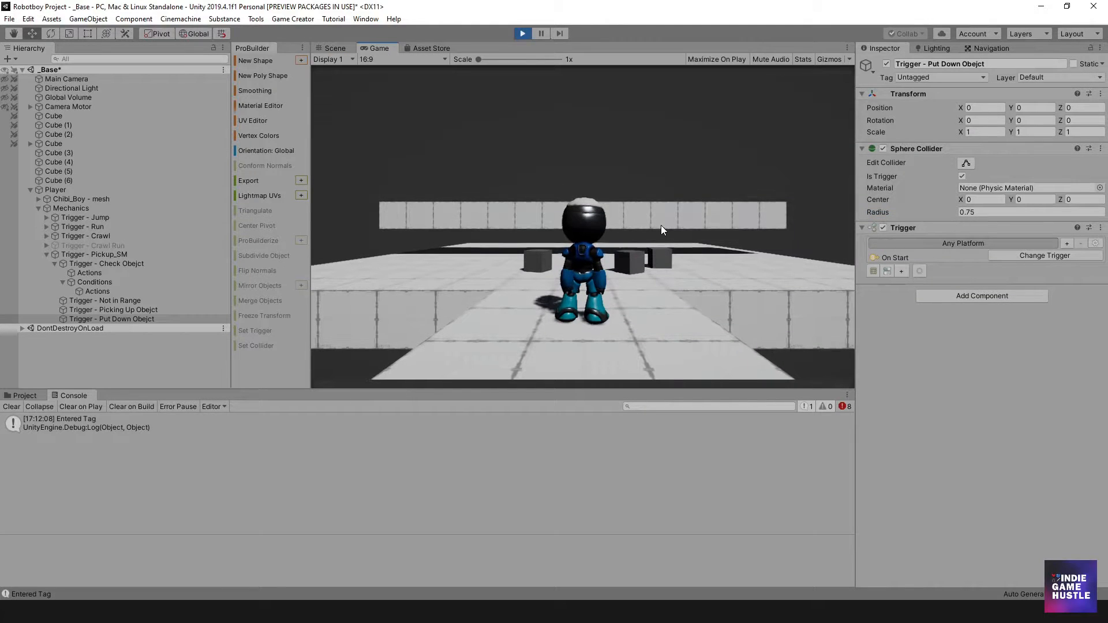
key("w")
key("s")
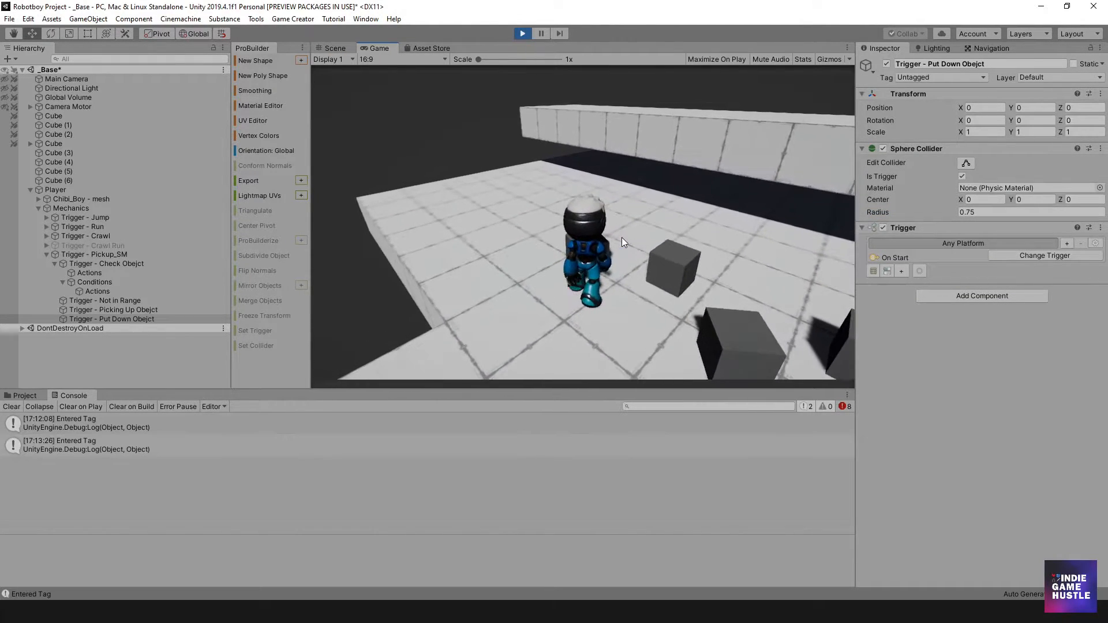
key("w")
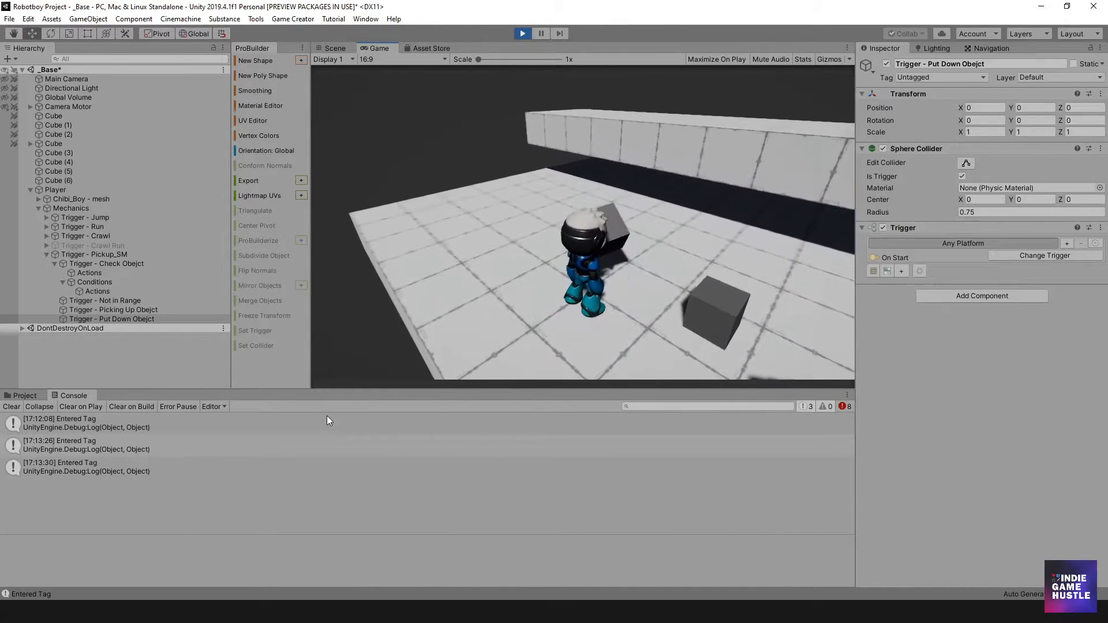
key("s")
key("w")
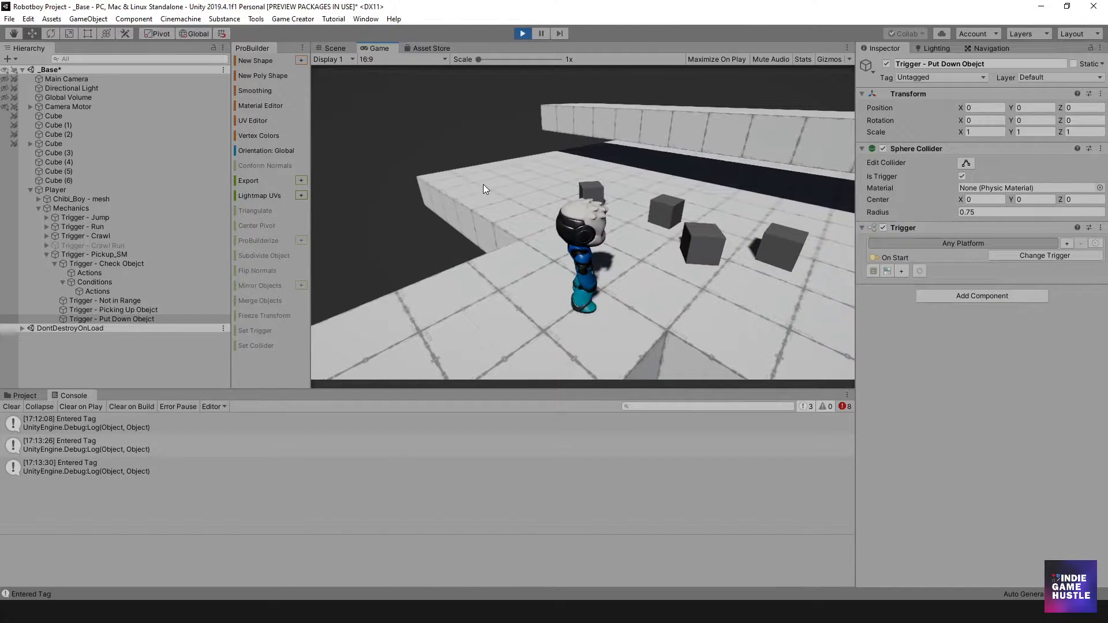
left_click(522, 33)
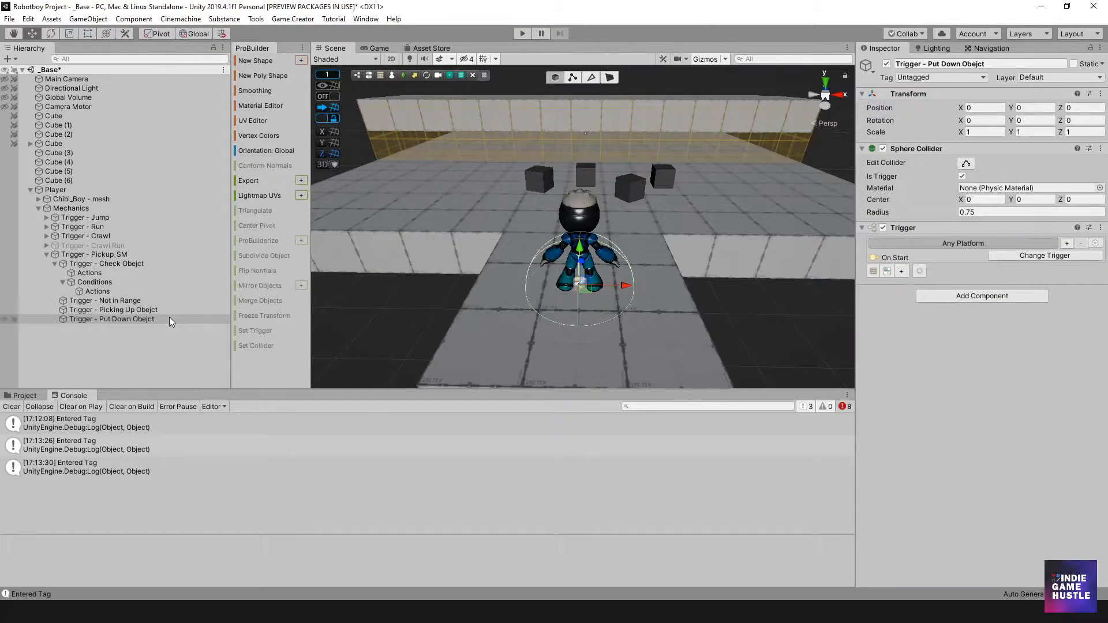
left_click(11, 407)
- Deactivate the Trigger - Picking Up Obejct object and play-test its activation by walking the character to a cube
left_click(97, 290)
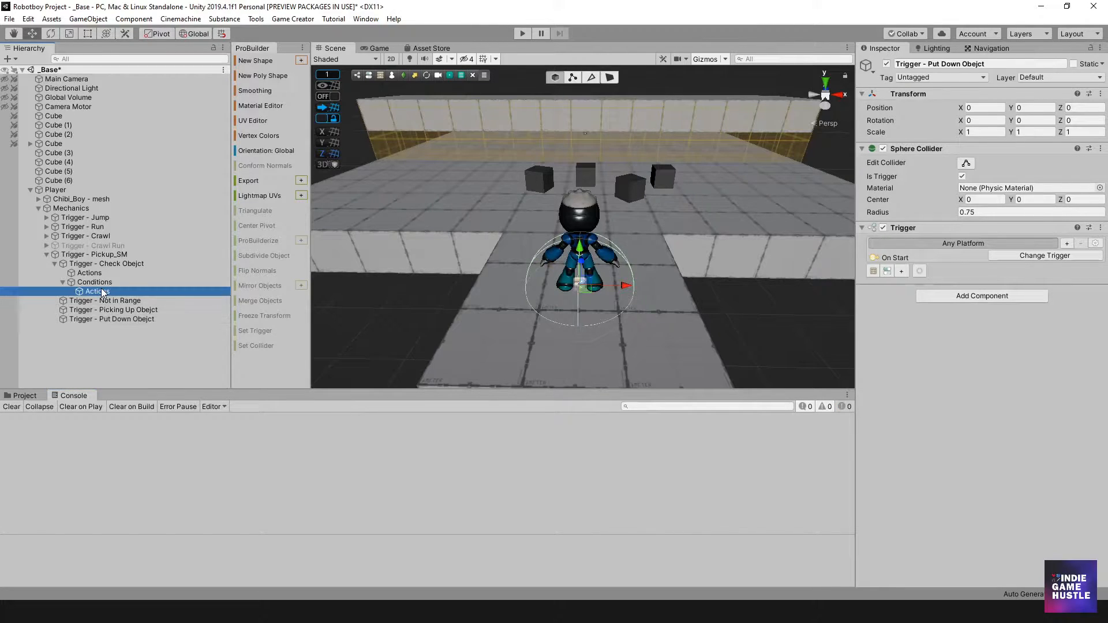
left_click(99, 282)
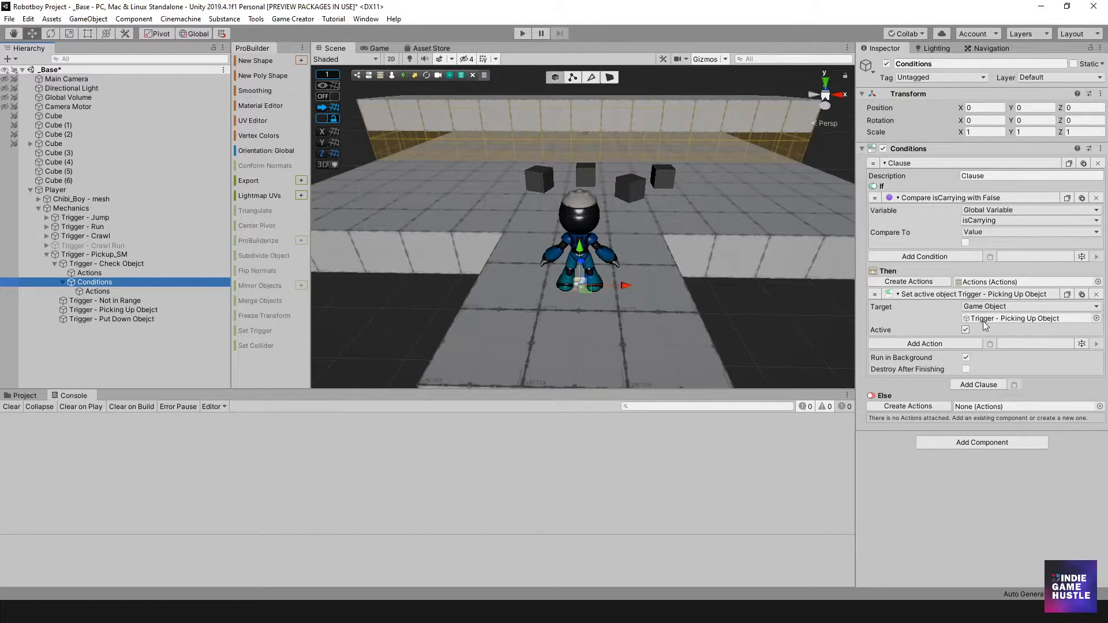
left_click(110, 310)
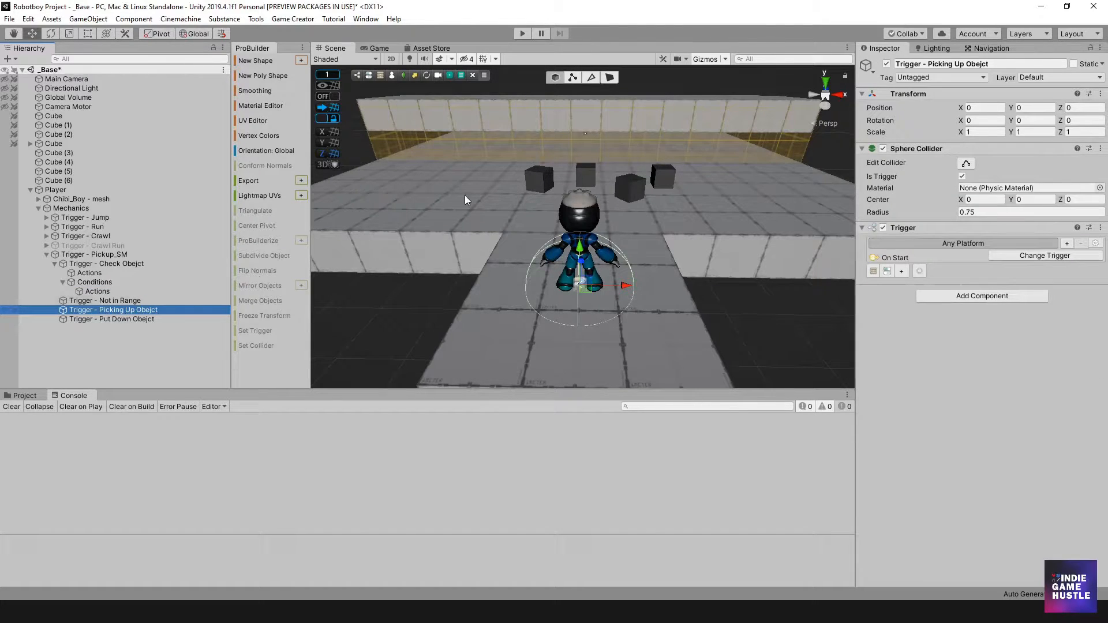
left_click(886, 64)
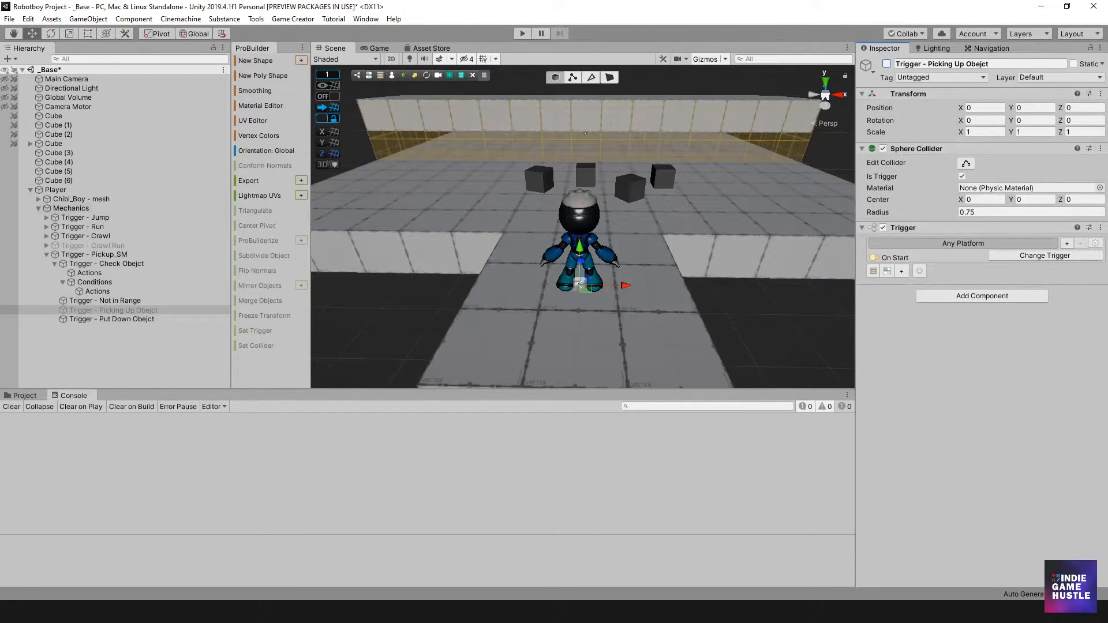
left_click(522, 33)
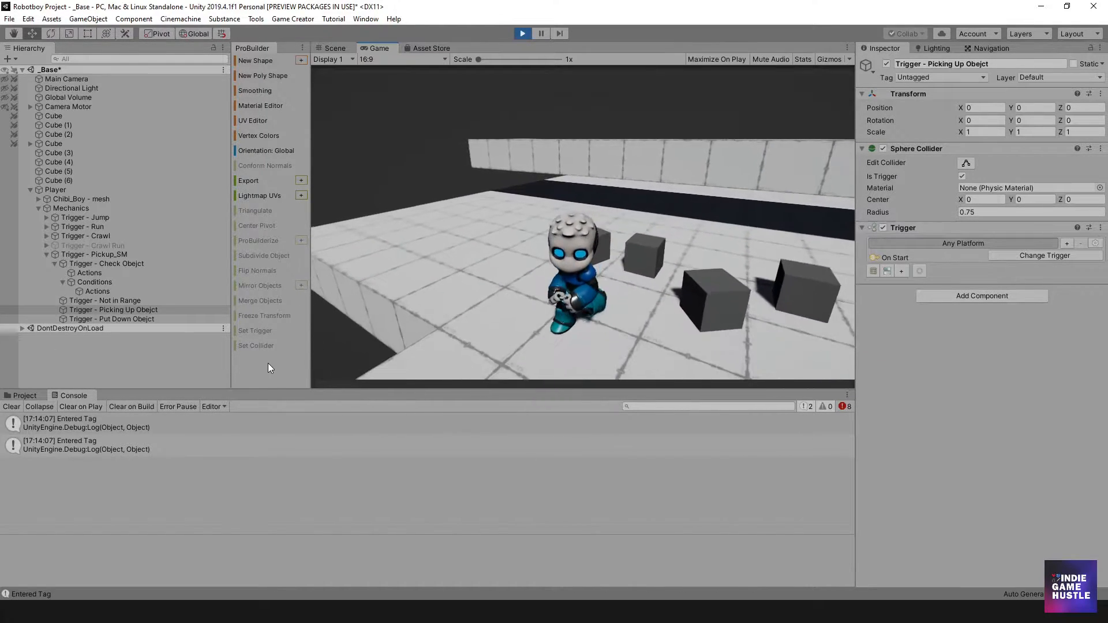
left_click(521, 39)
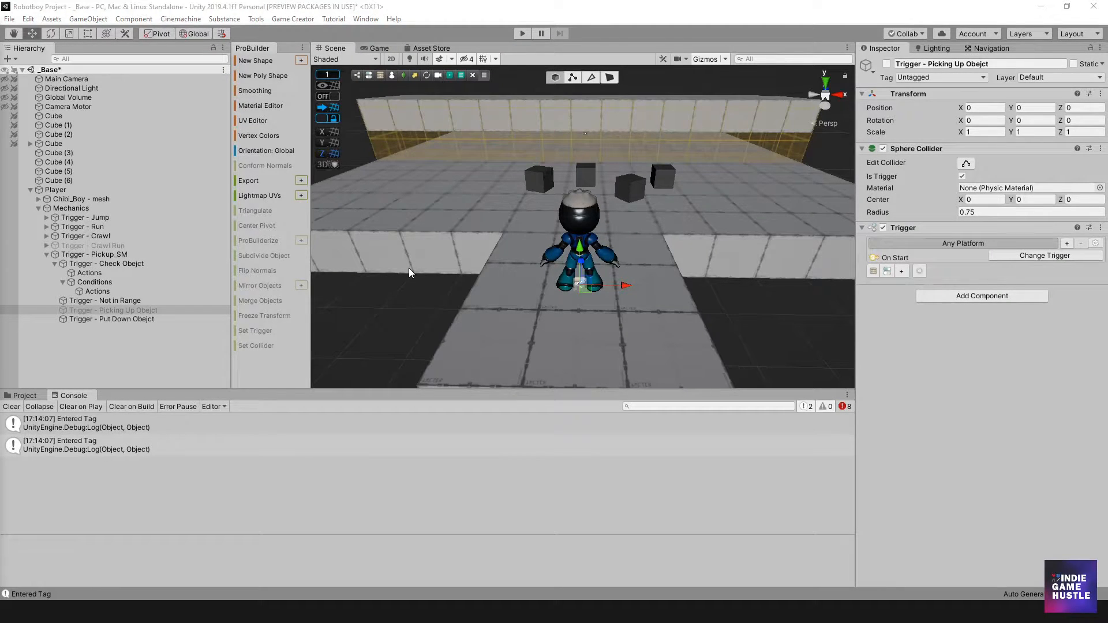
- Change the event of Trigger - Not in Range to On Tag Exit
left_click(125, 301)
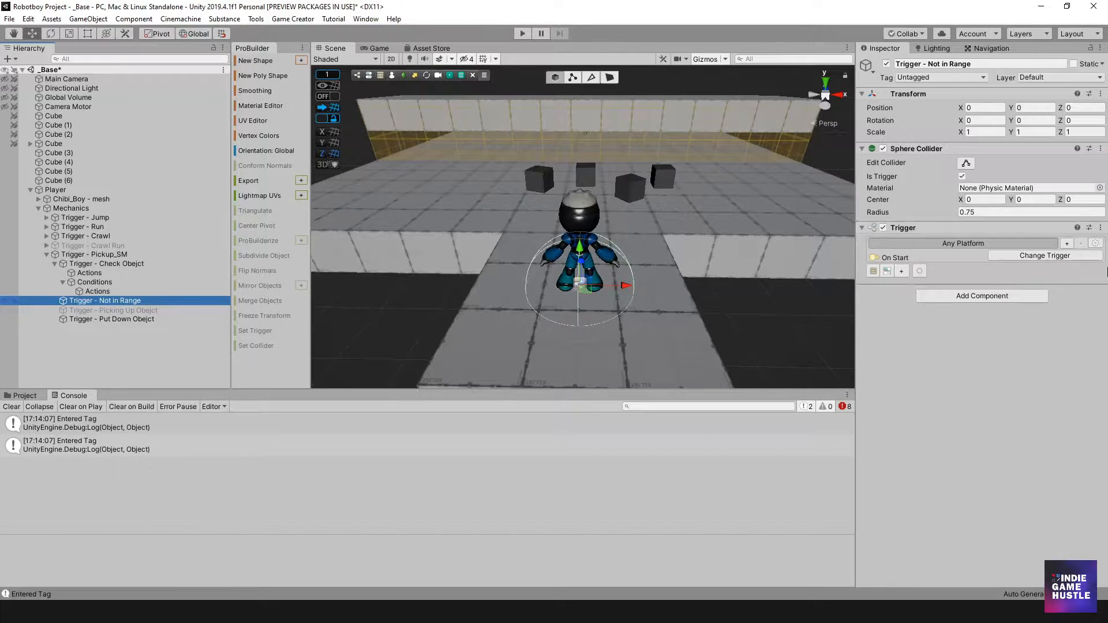
left_click(1029, 258)
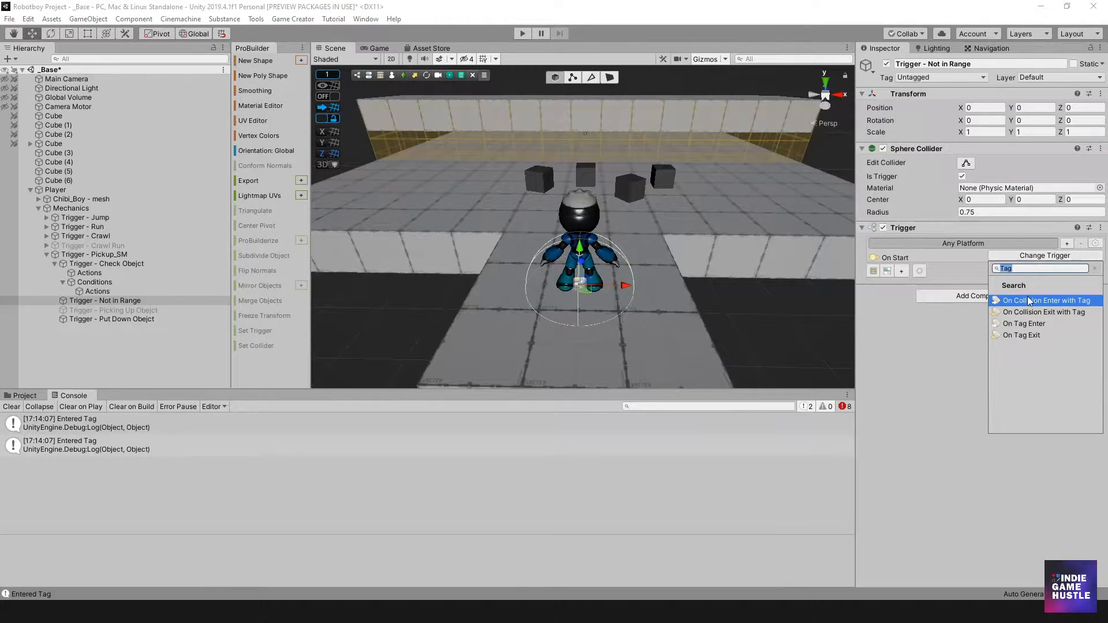
left_click(1027, 336)
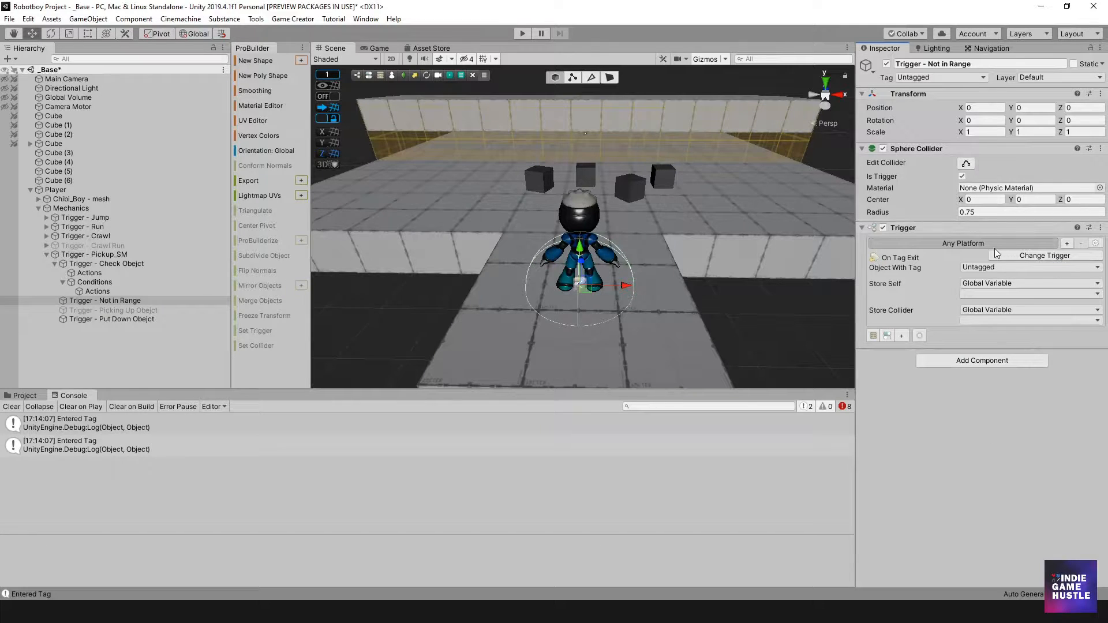
- Set the Object With Tag of Trigger - Not in Range to PickUp_SM and clear the console
left_click(972, 268)
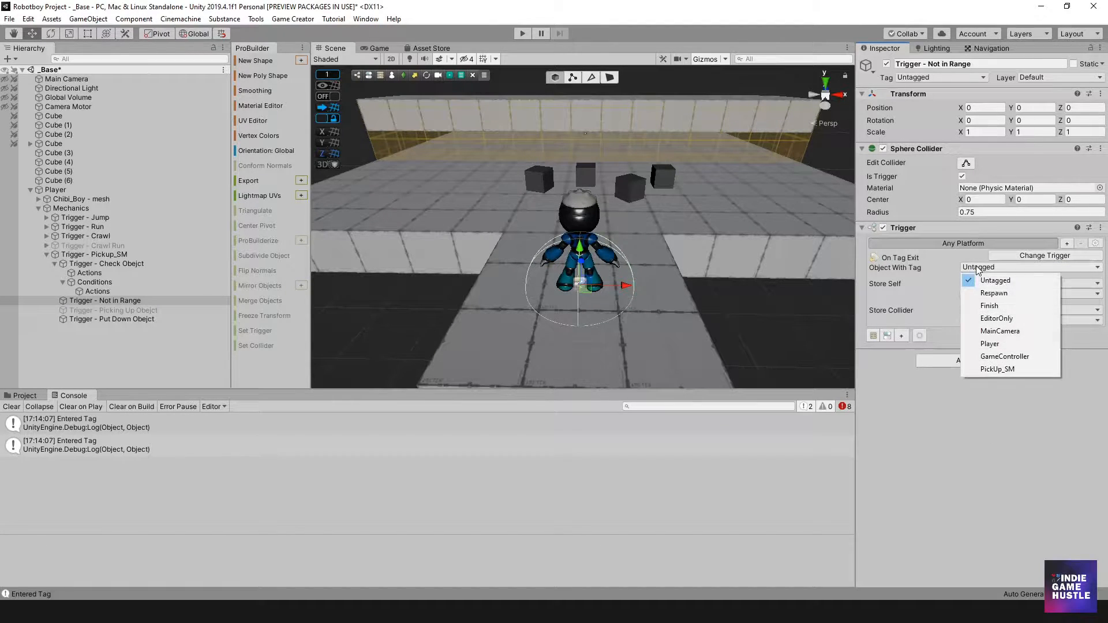
left_click(997, 369)
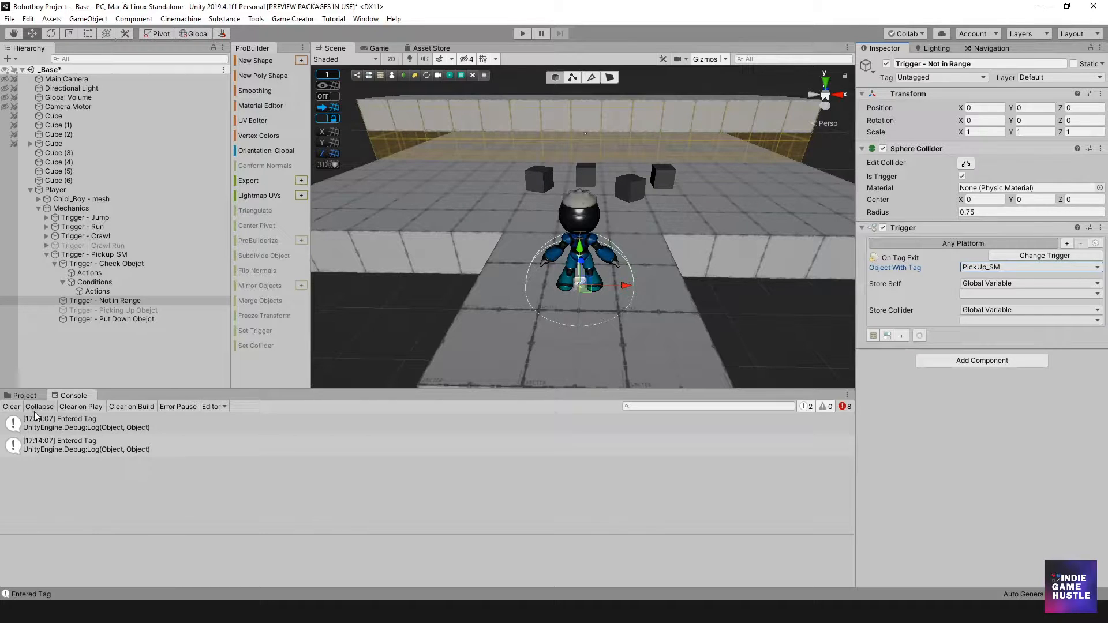
left_click(11, 406)
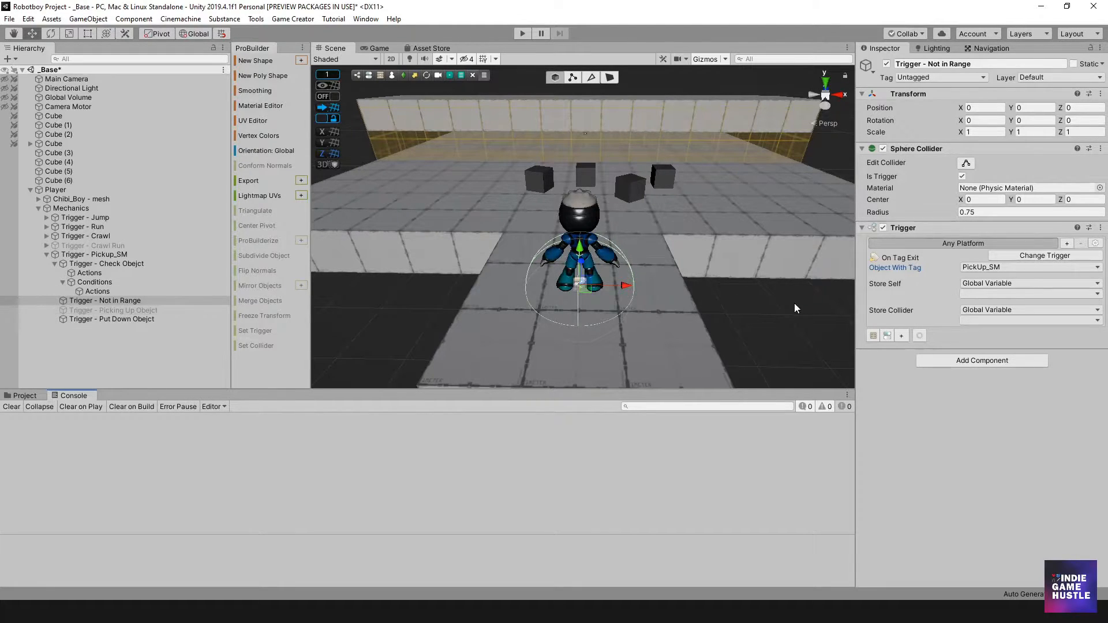
- Add an actions object to Trigger - Not in Range and rename it Actions
left_click(871, 335)
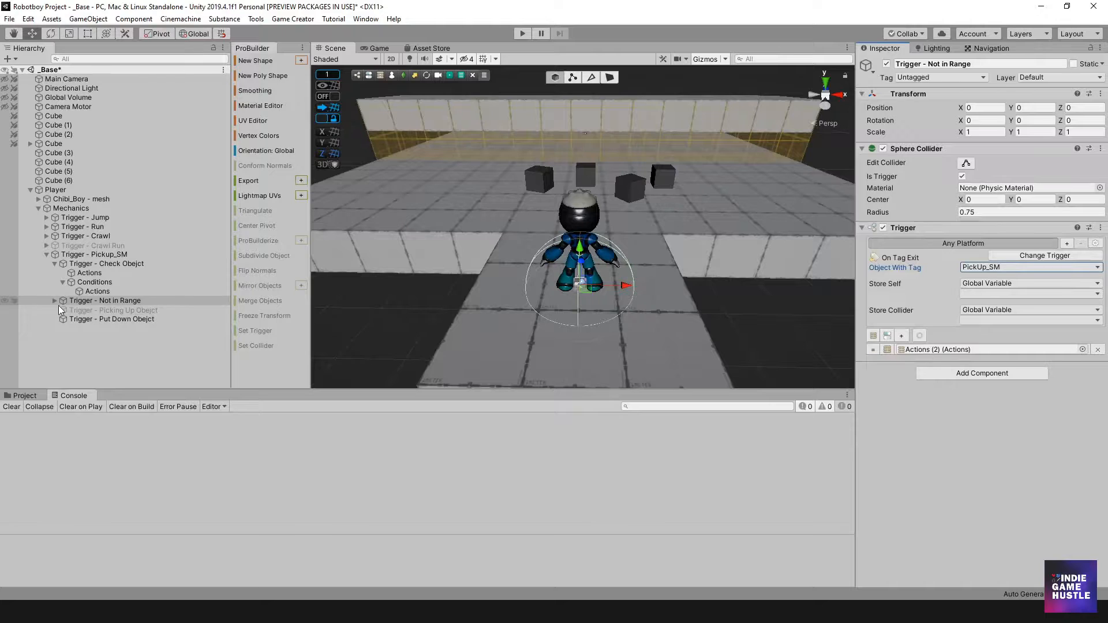
left_click(54, 301)
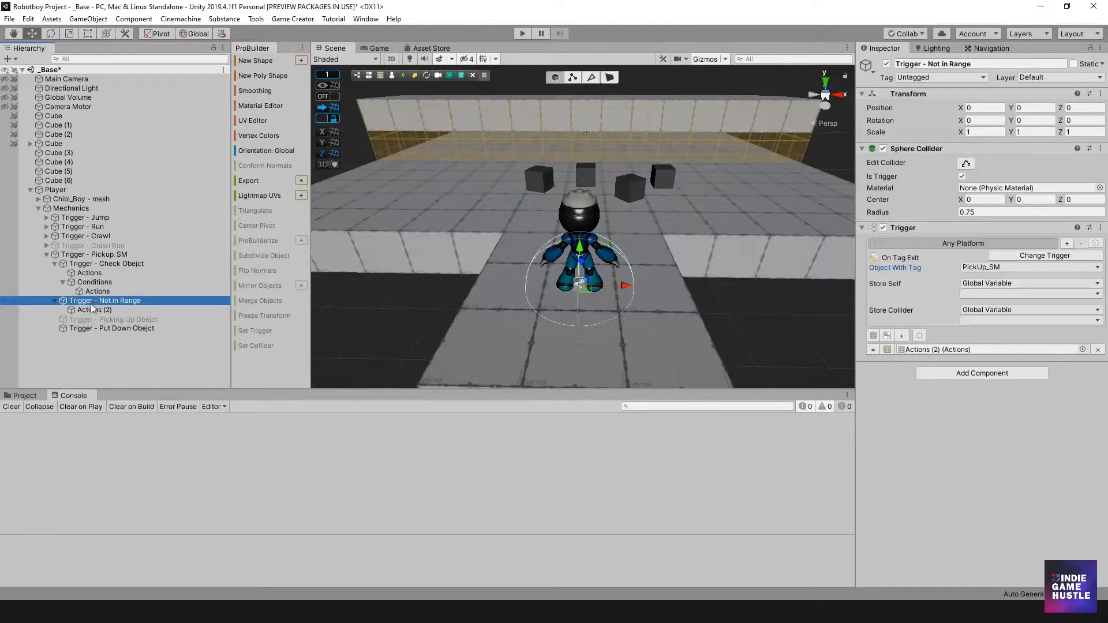
left_click(95, 310)
left_click(97, 310)
left_click(117, 310)
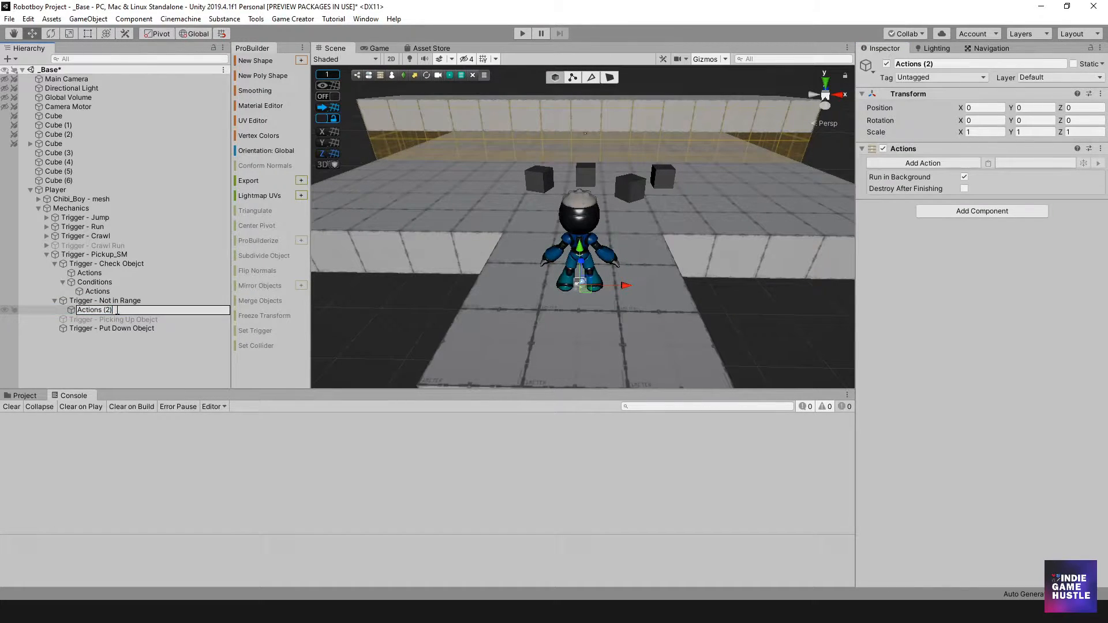
key("Return")
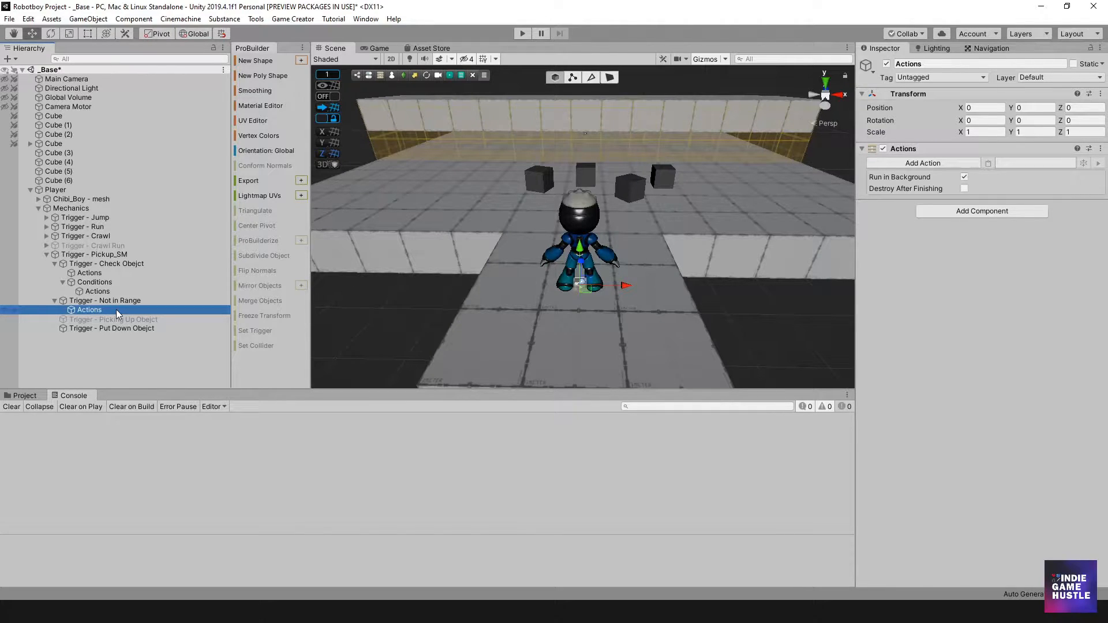
- Add a Set Active action to the Actions under Trigger - Not in Range that sets Trigger - Picking Up Obejct inactive
left_click(123, 300)
left_click(105, 309)
left_click(888, 161)
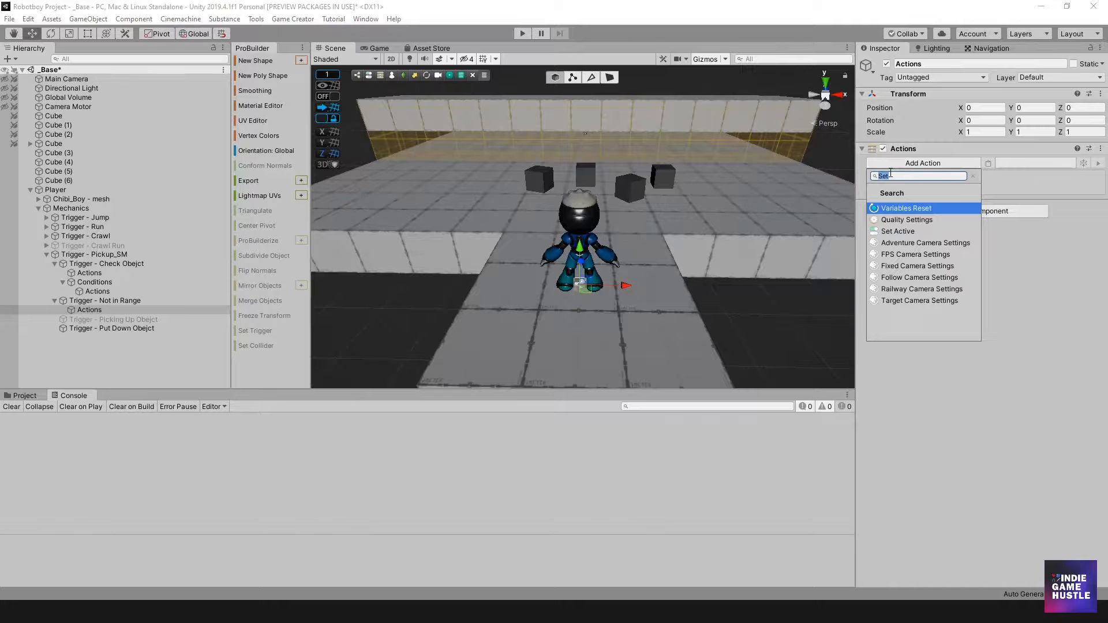
left_click(906, 230)
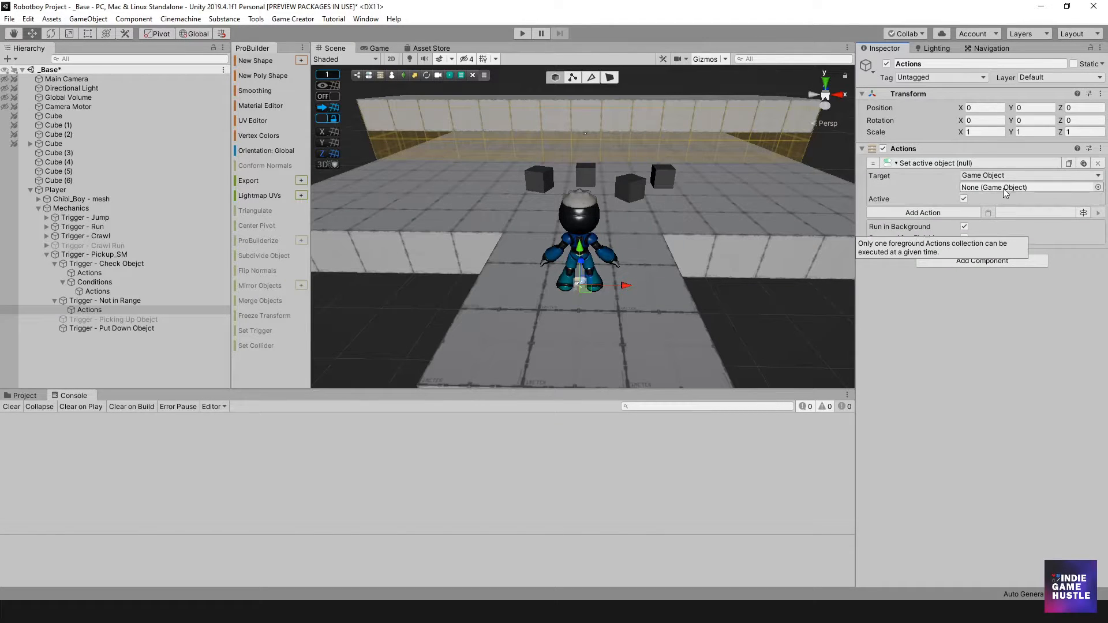
left_click_drag(134, 319, 981, 188)
left_click(963, 198)
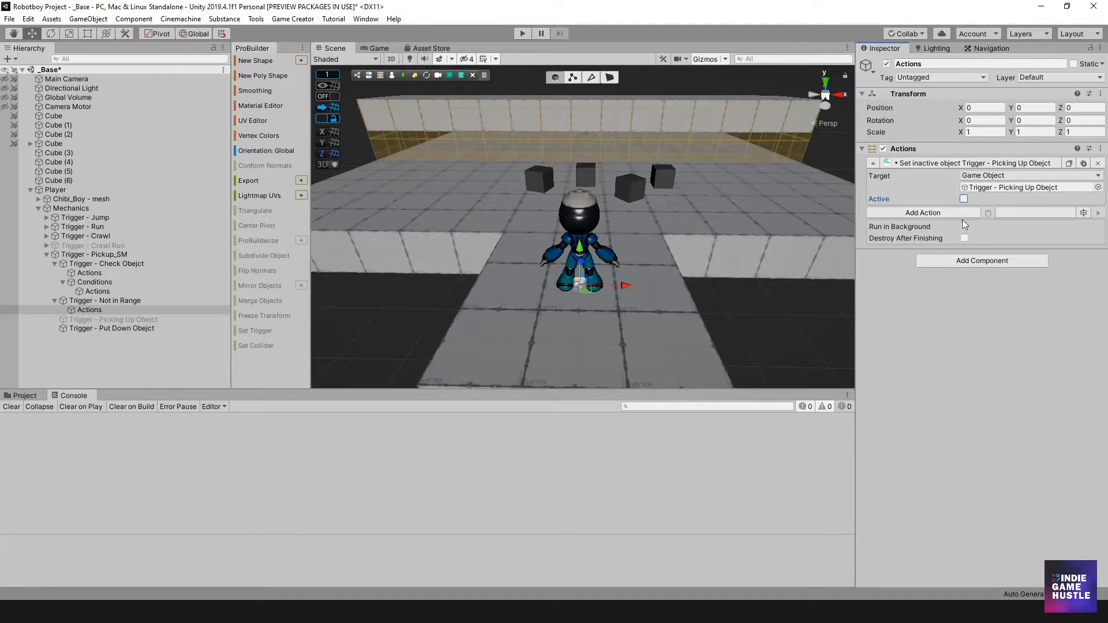
- Add a Debug Message action reading "Not in Range" above the Set Active action
left_click(950, 214)
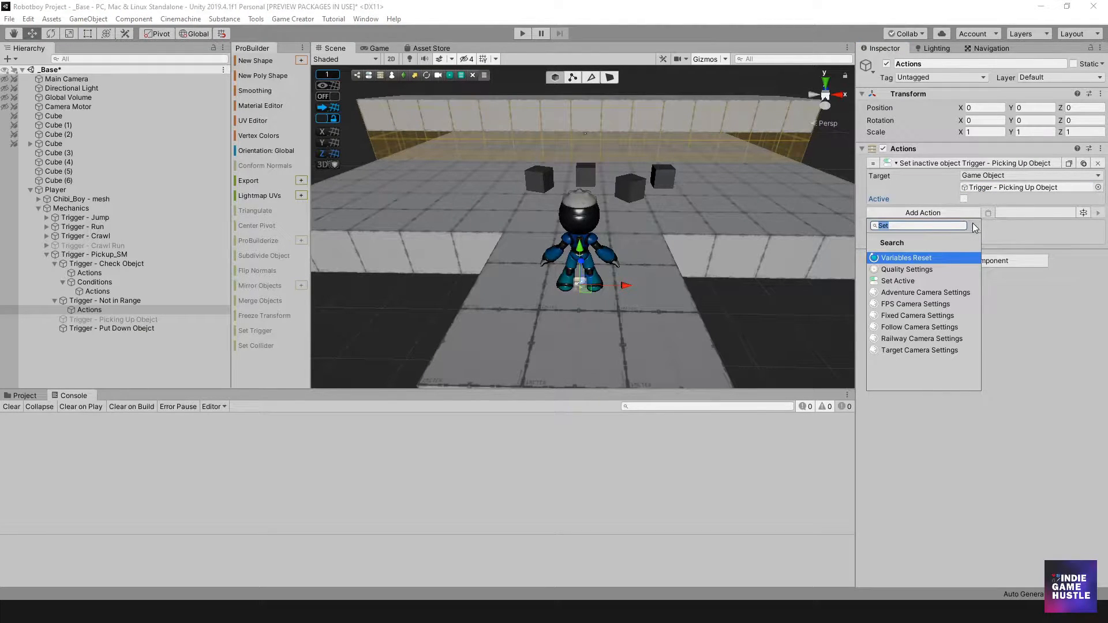
key("BackSpace")
left_click(923, 279)
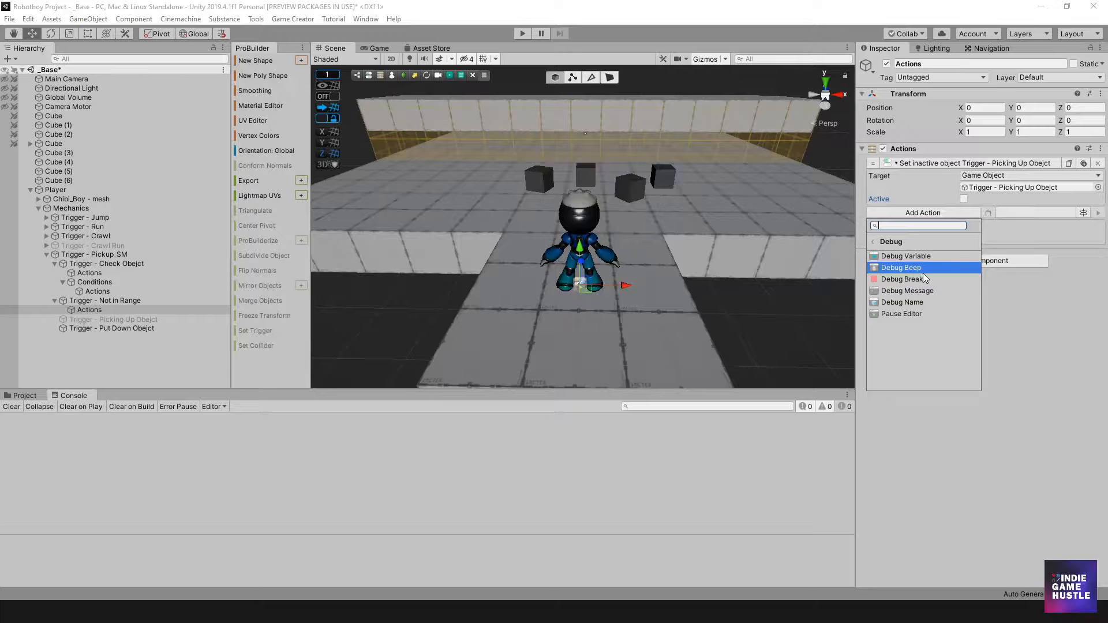
left_click(922, 290)
left_click_drag(883, 215, 889, 164)
left_click(988, 188)
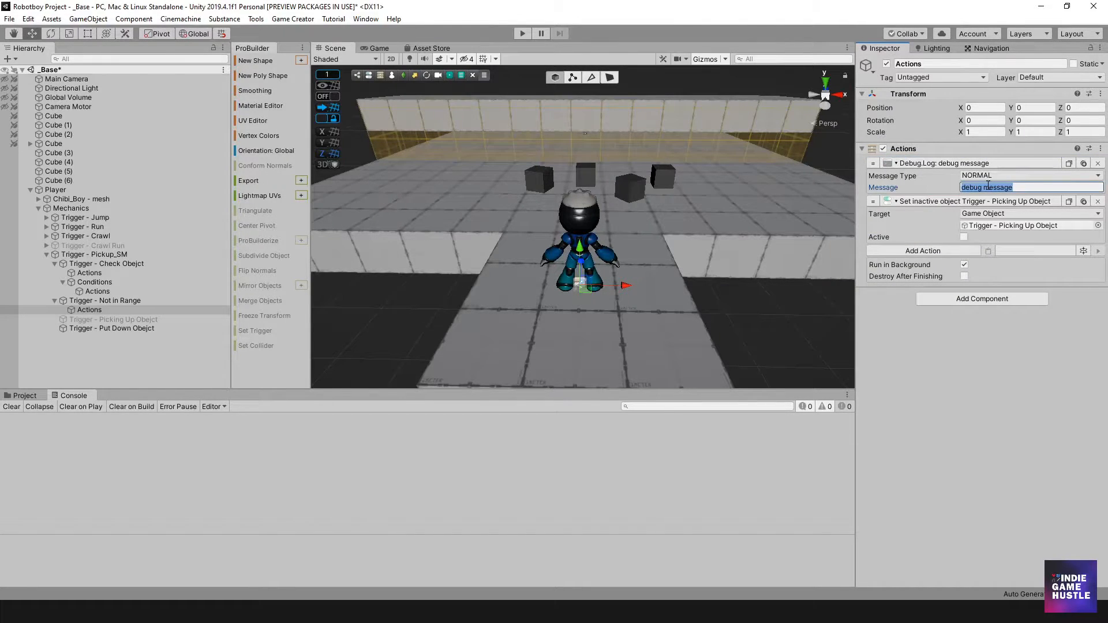
type("Not in Range")
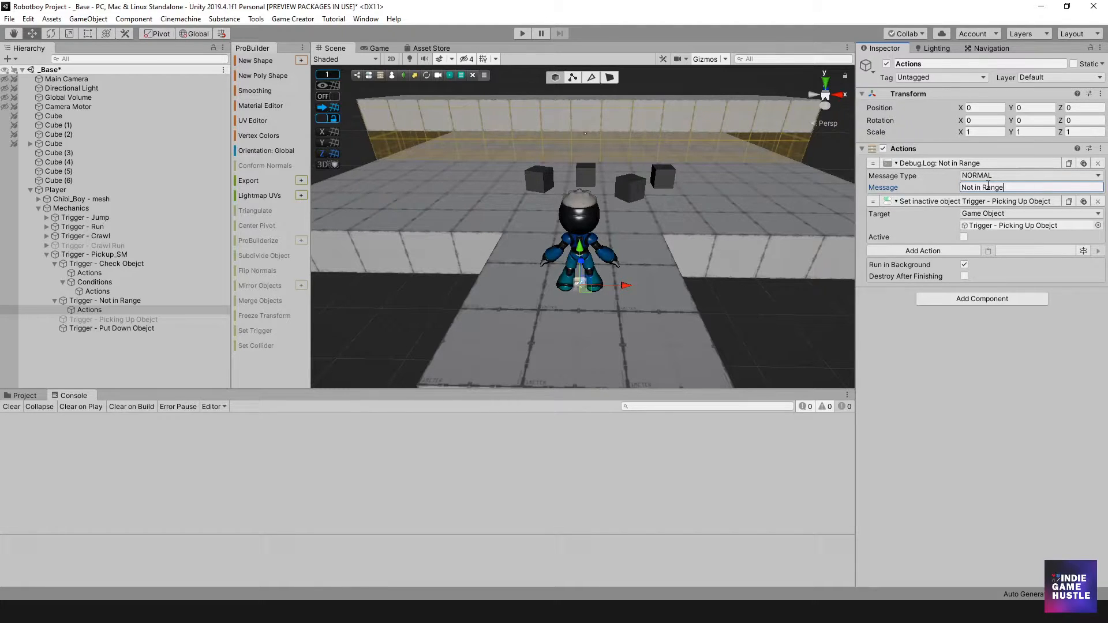
left_click(983, 417)
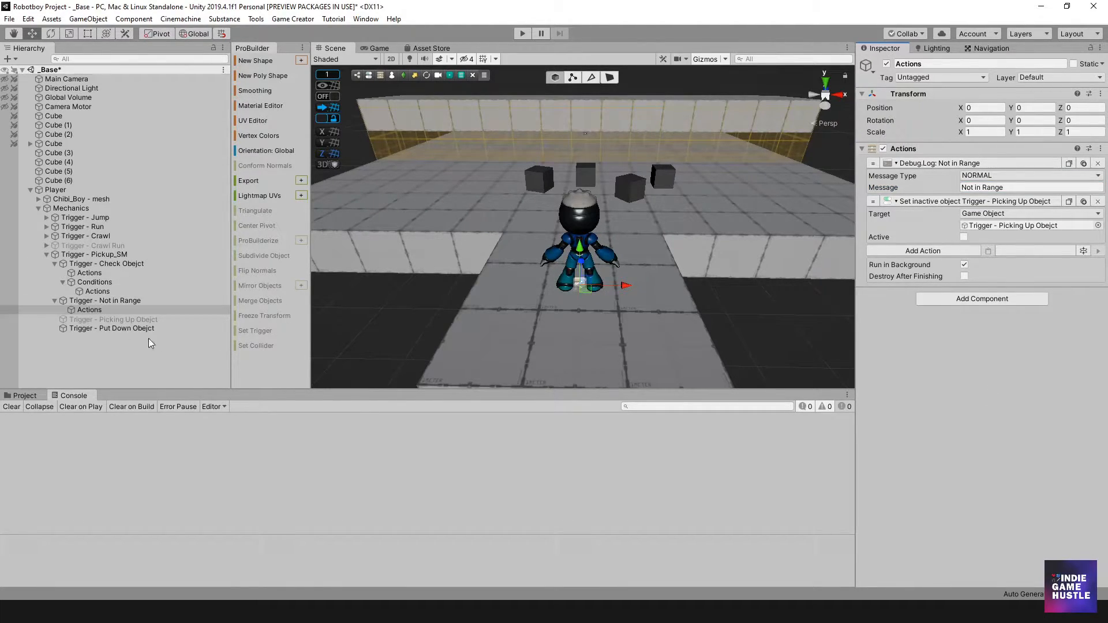
- Play-test the range triggers by walking the character repeatedly to and away from the cubes, crouch once, and end play mode
left_click(522, 33)
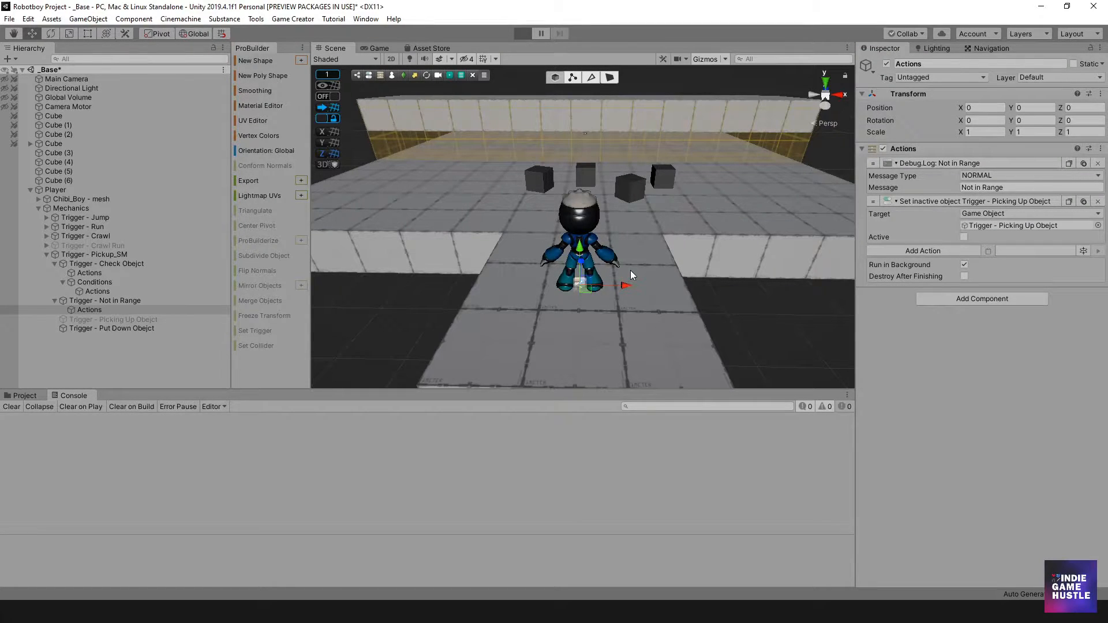
key("w")
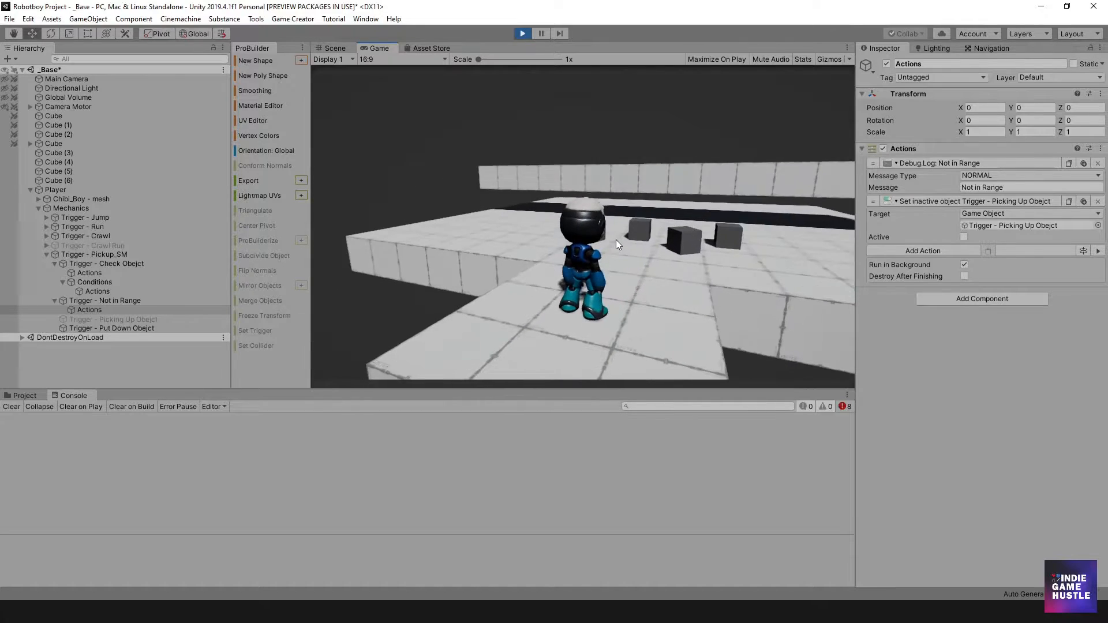
key("w")
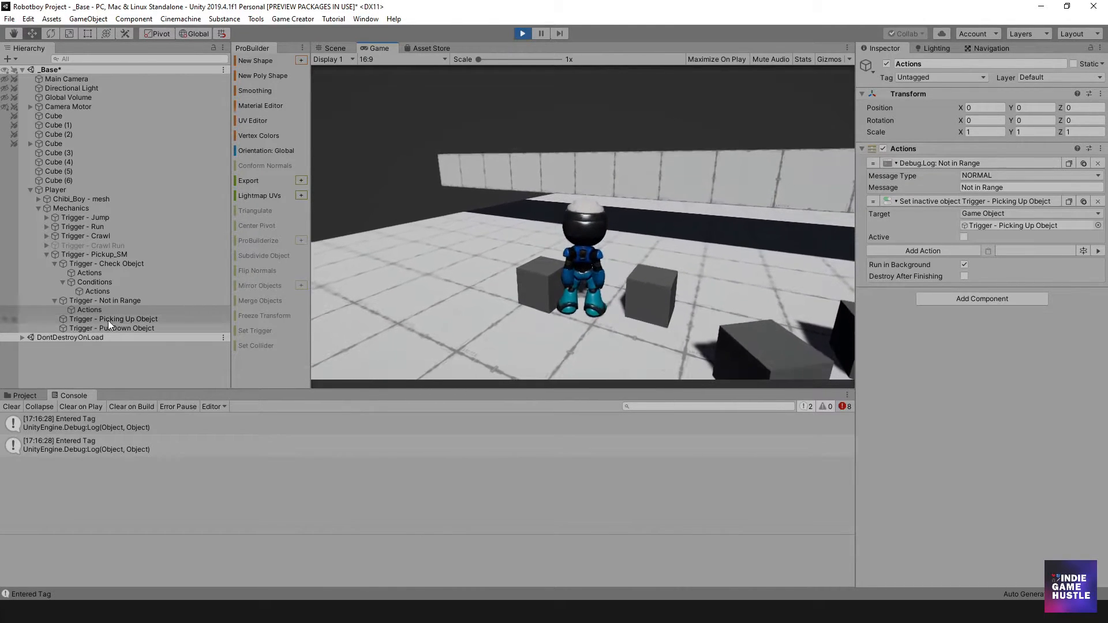
key("s")
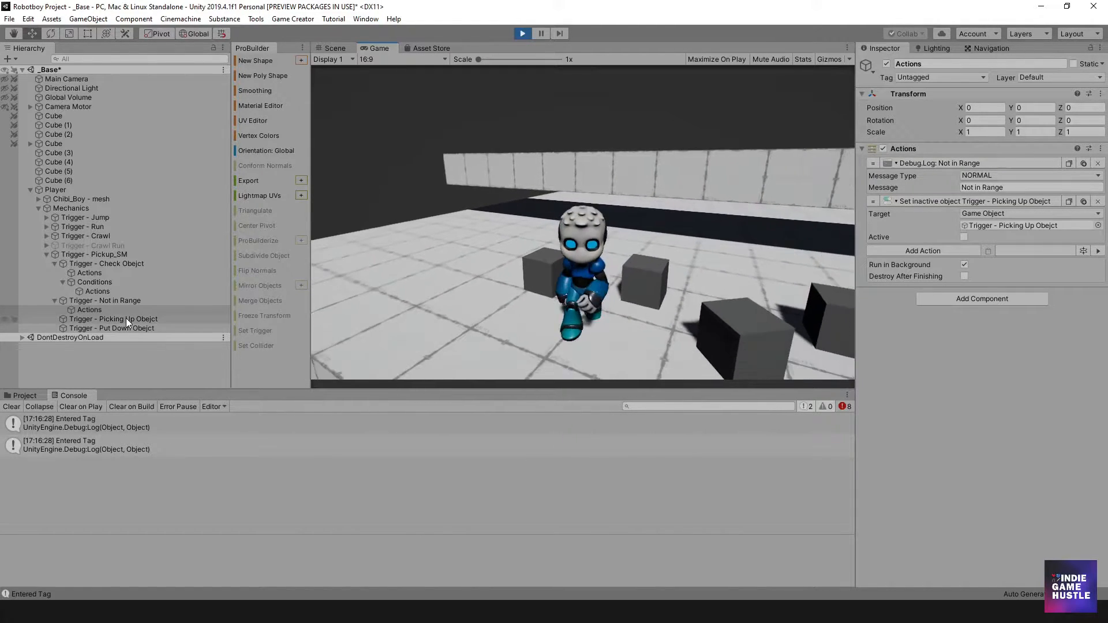
key("w")
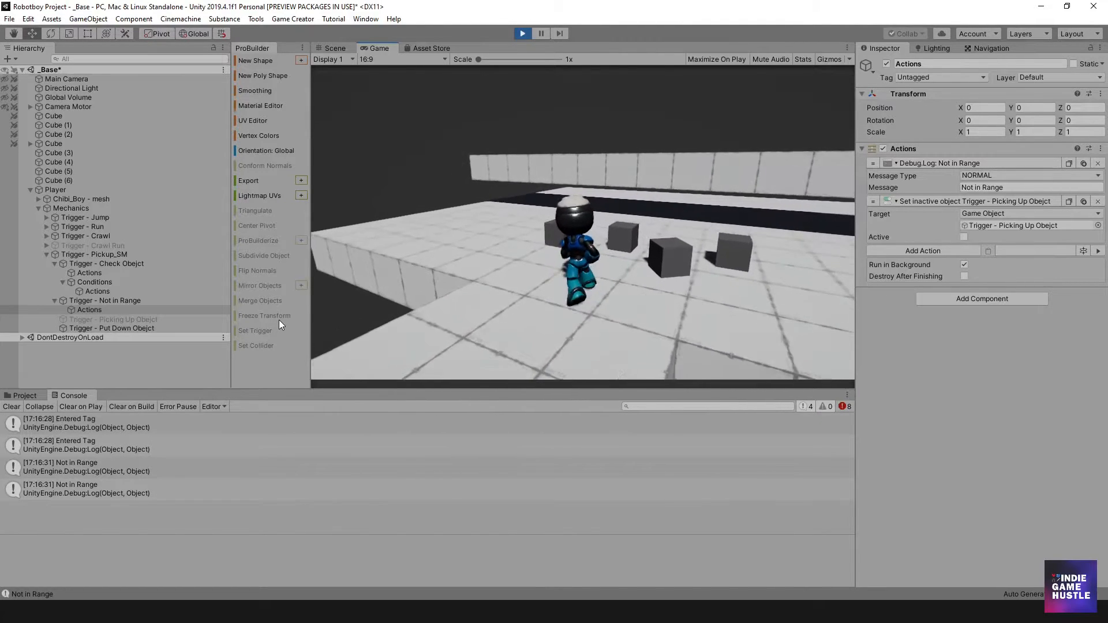
key("w")
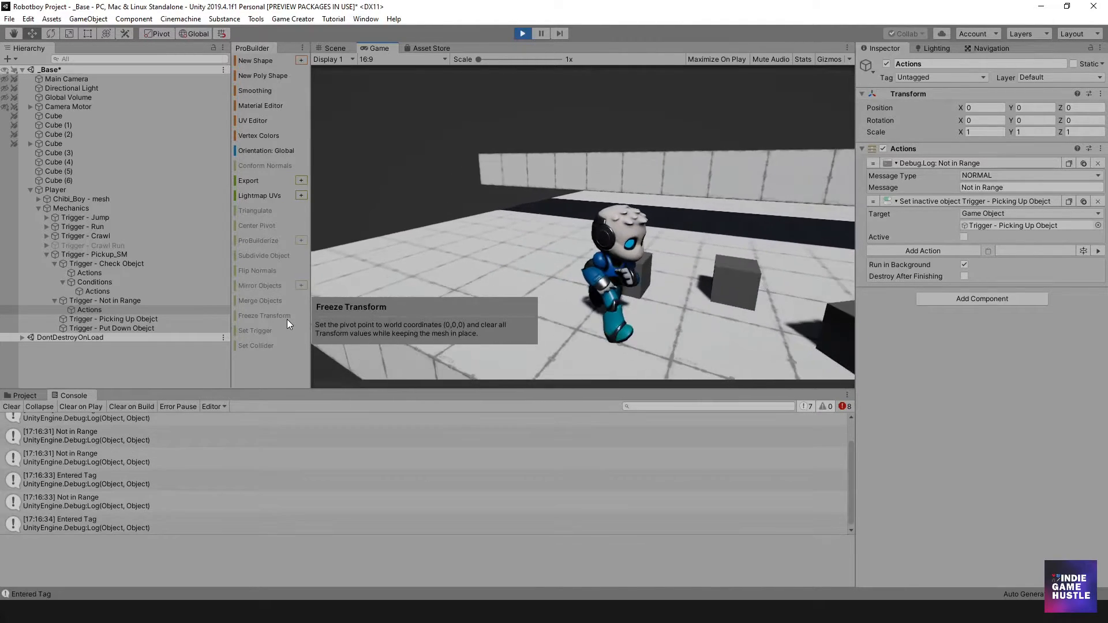
key("s")
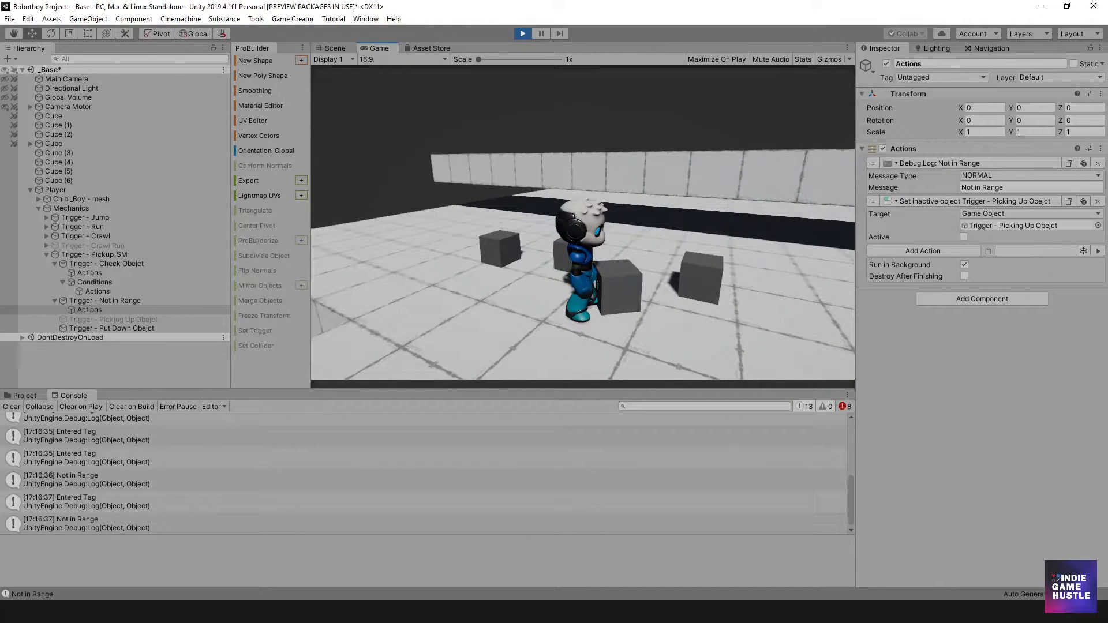
key("w")
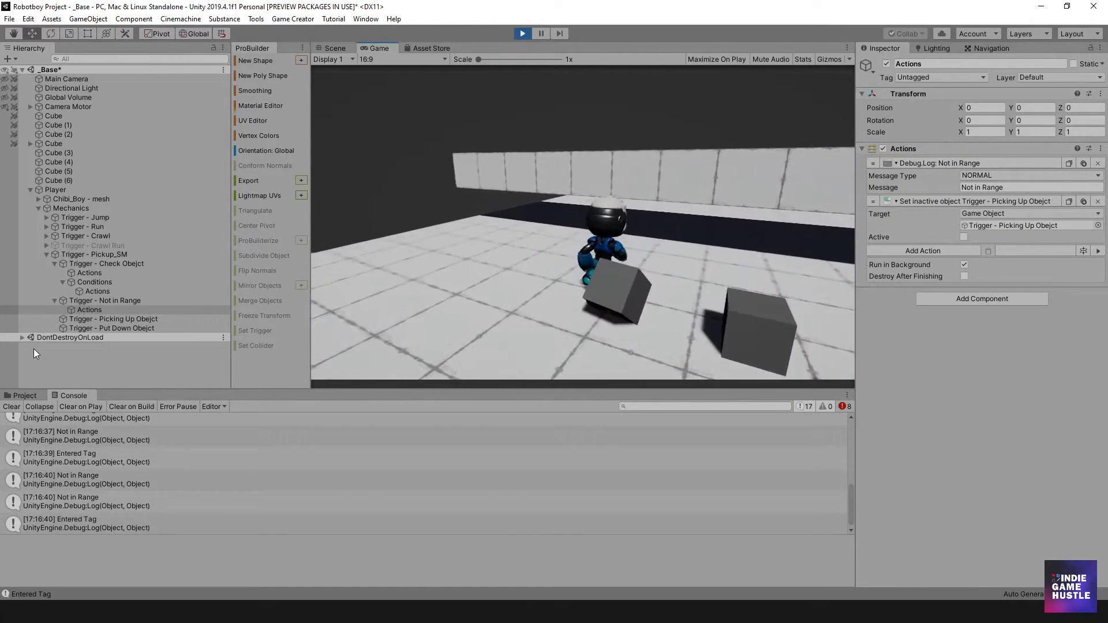
key("s")
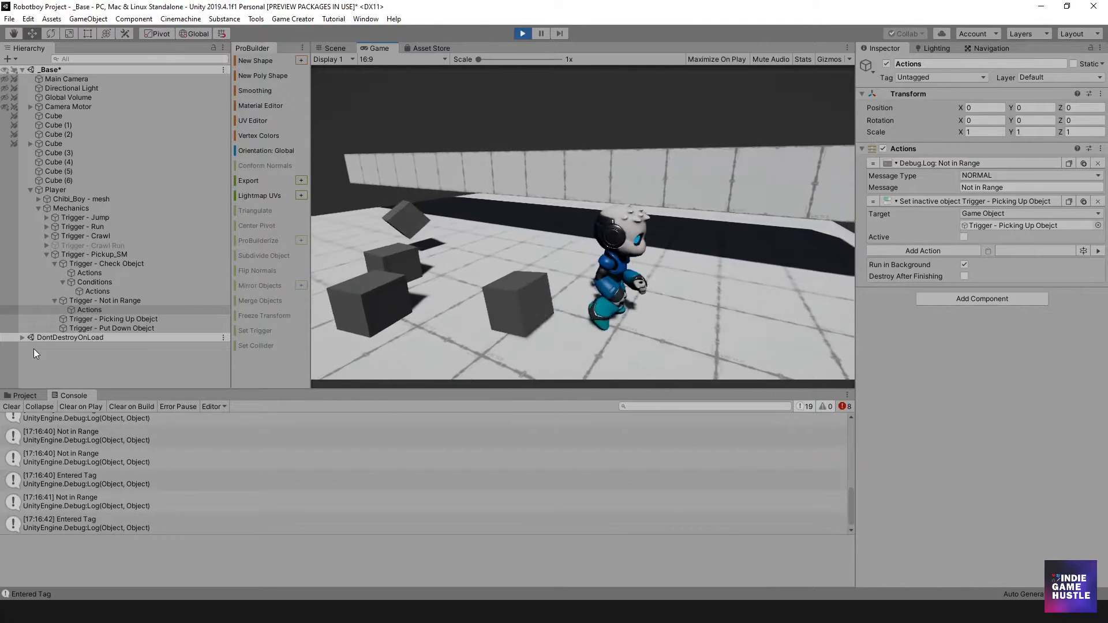
key("w")
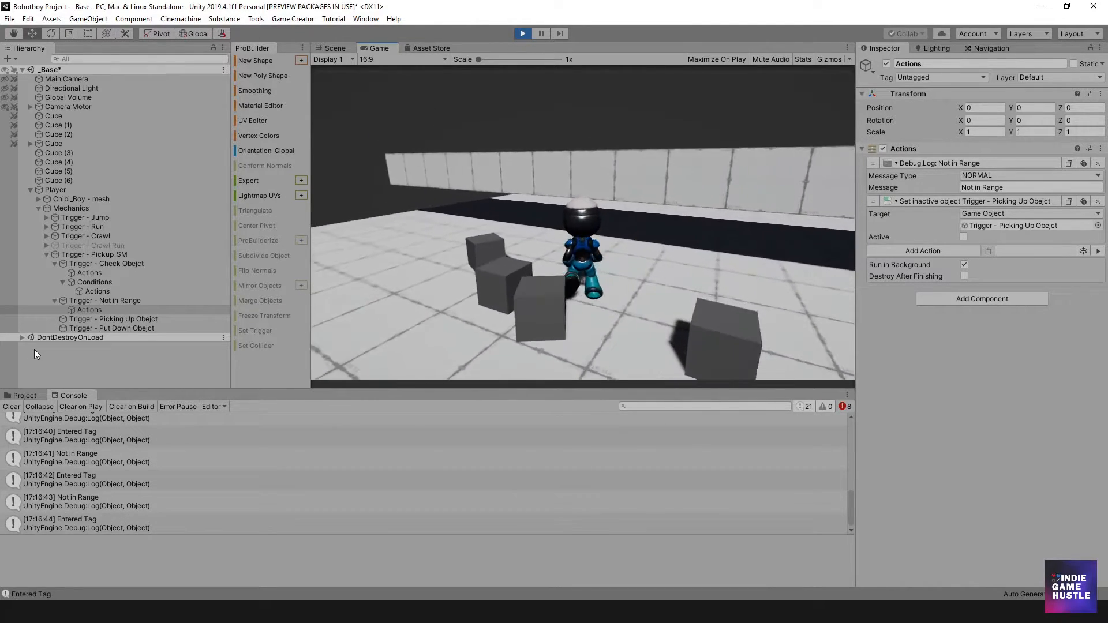
key("s")
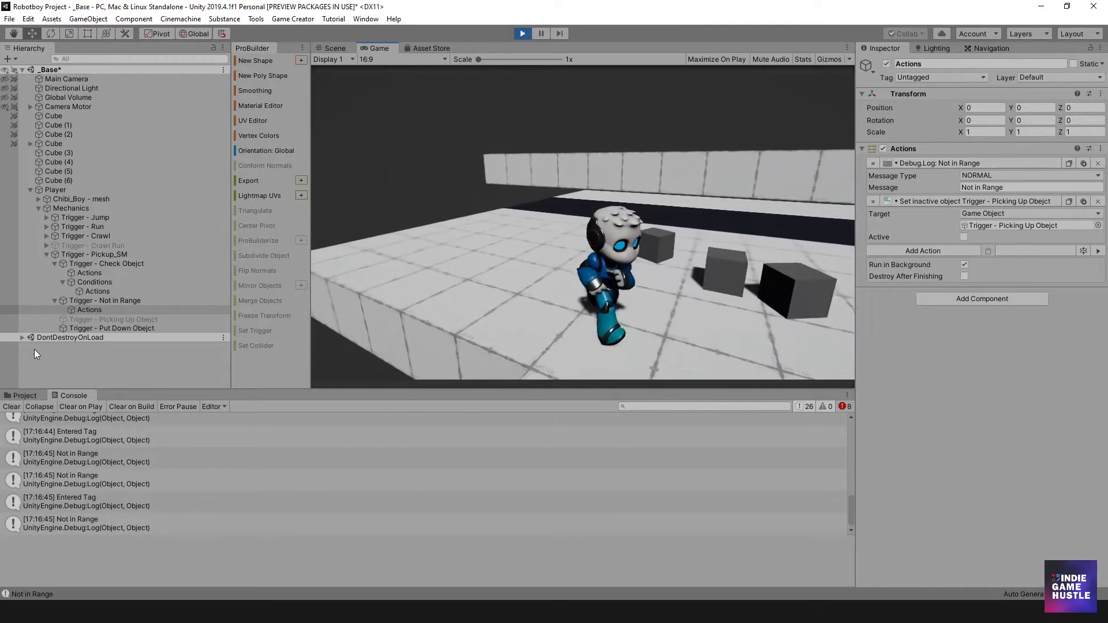
key("w")
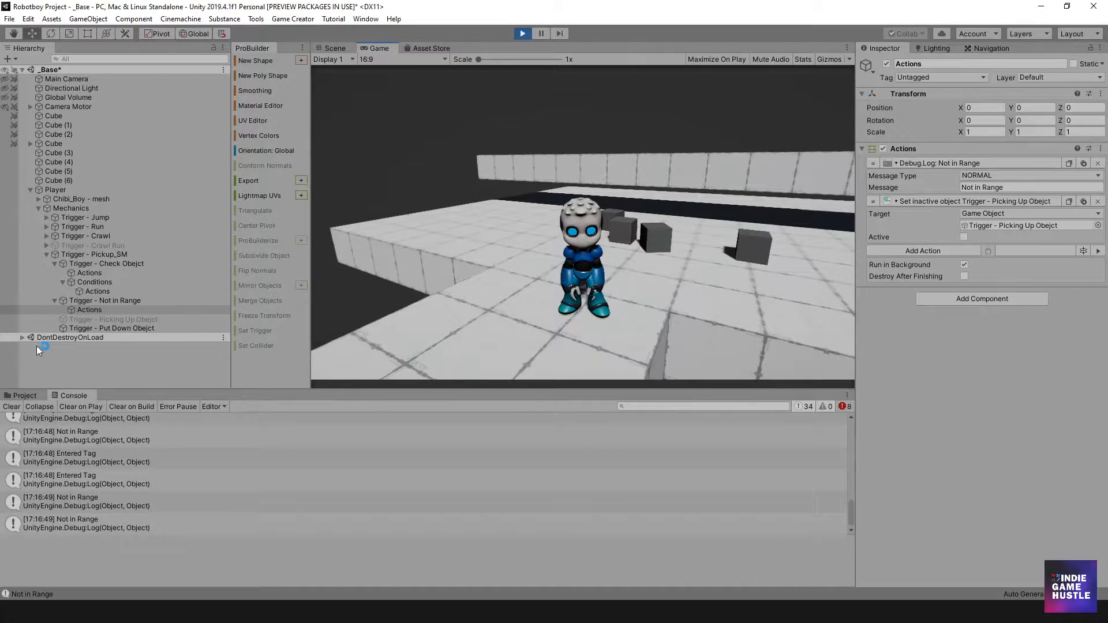
key("c")
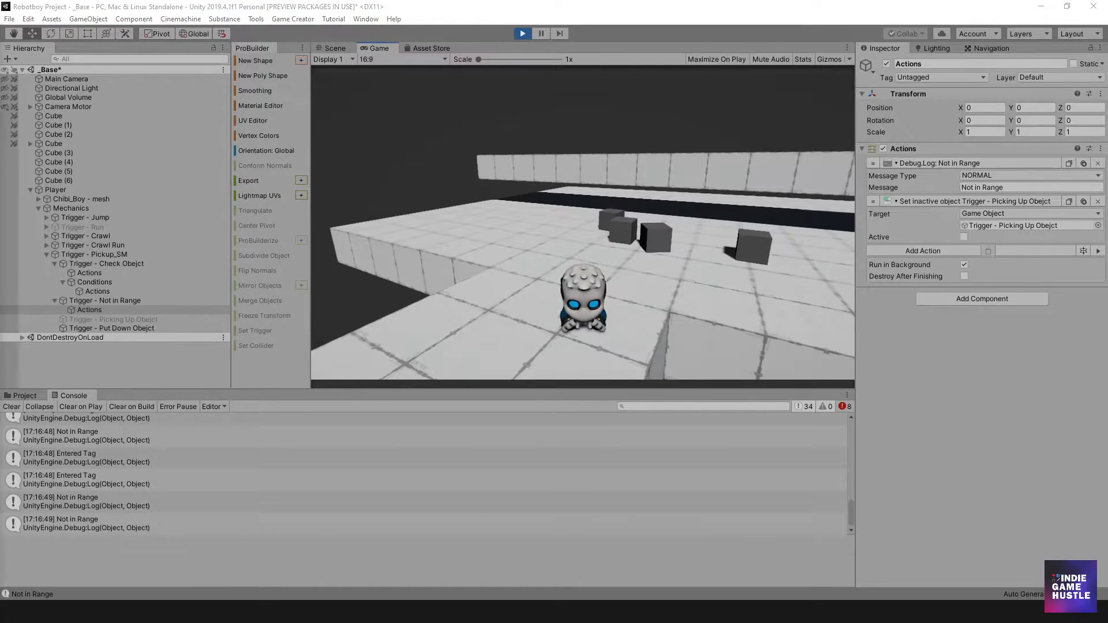
left_click(522, 34)
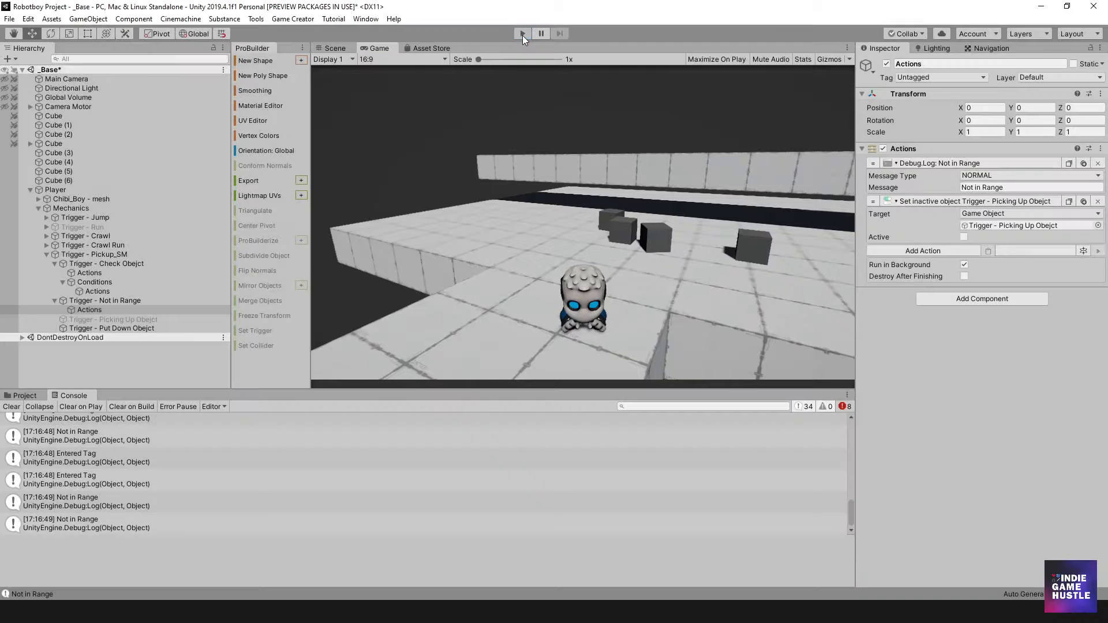
- Select the Trigger - Picking Up Obejct object and reframe the level around the character
scroll(575, 204, "down", 5)
scroll(598, 190, "up", 2)
middle_click_drag(601, 184, 621, 202)
left_click(110, 319)
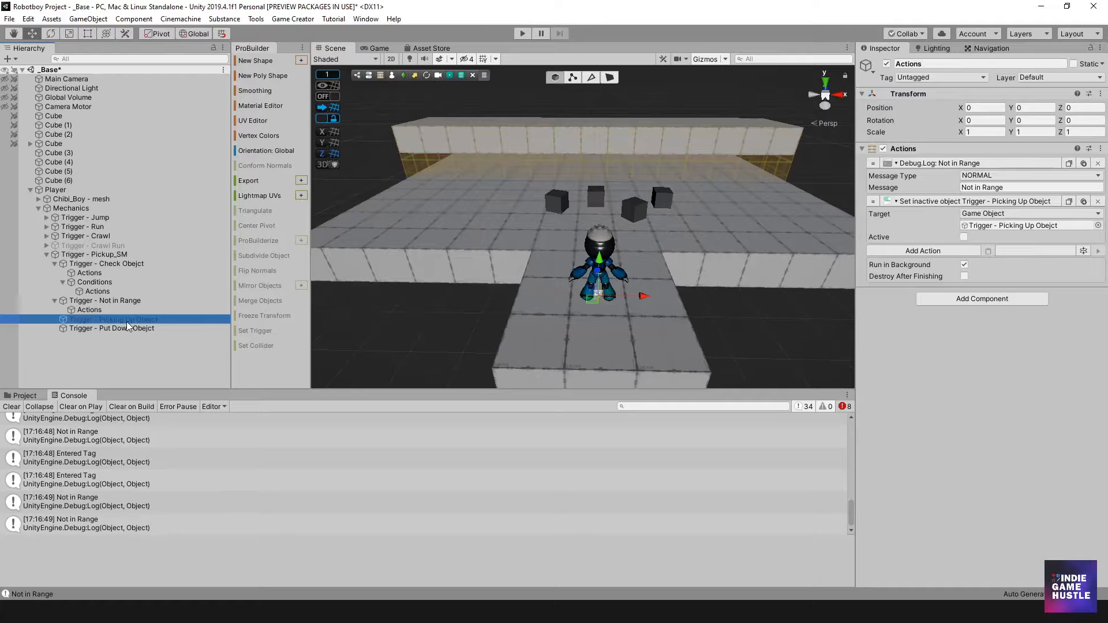
scroll(643, 237, "down", 2)
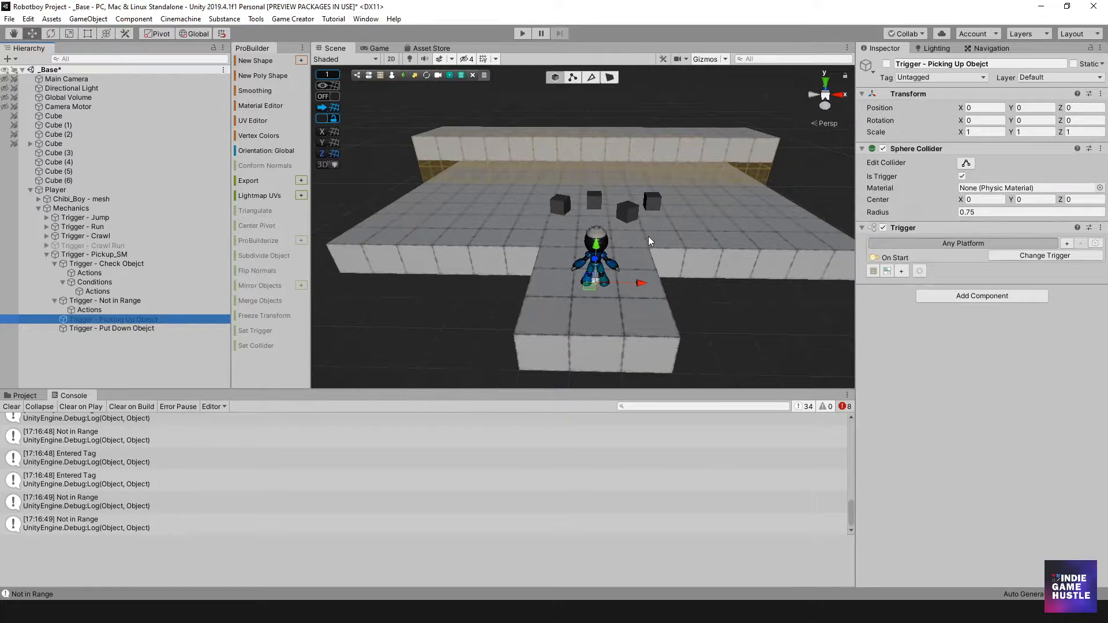
middle_click_drag(649, 207, 644, 218)
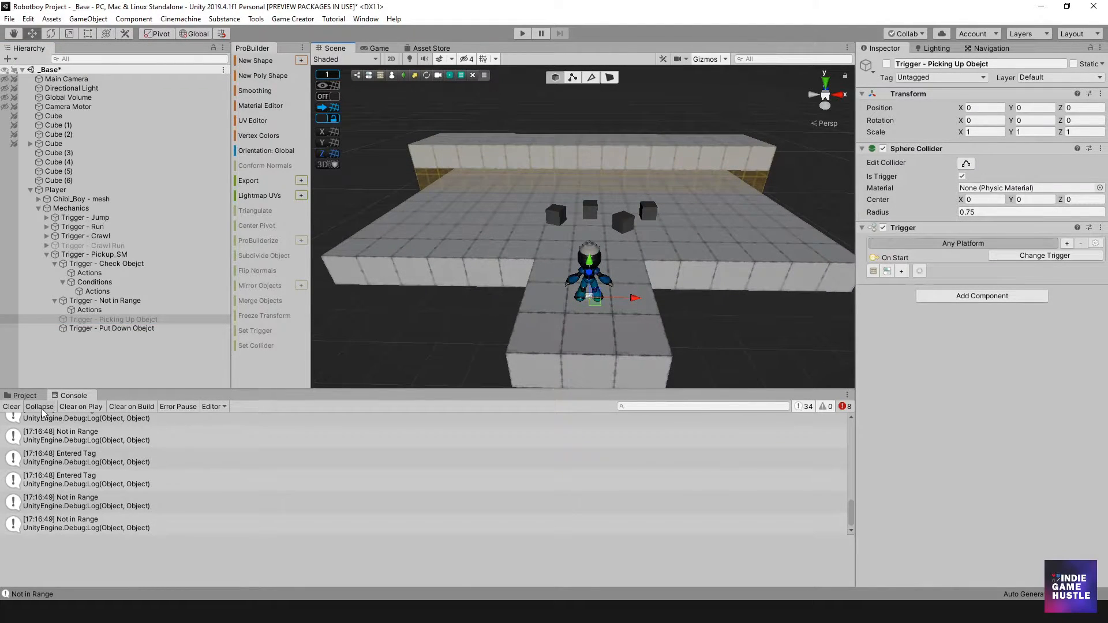
- Examine the SerializedObjectNotCreatableException error entries in the console, and clear the console
left_click(844, 407)
left_click_drag(855, 495, 854, 421)
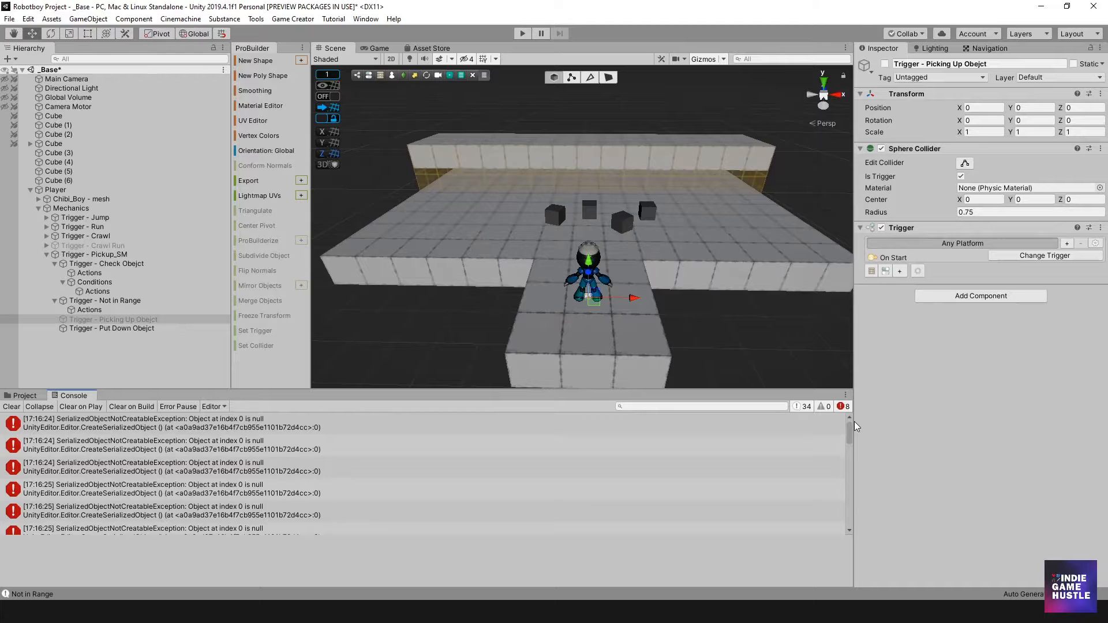
left_click(119, 445)
left_click(121, 428)
left_click(123, 470)
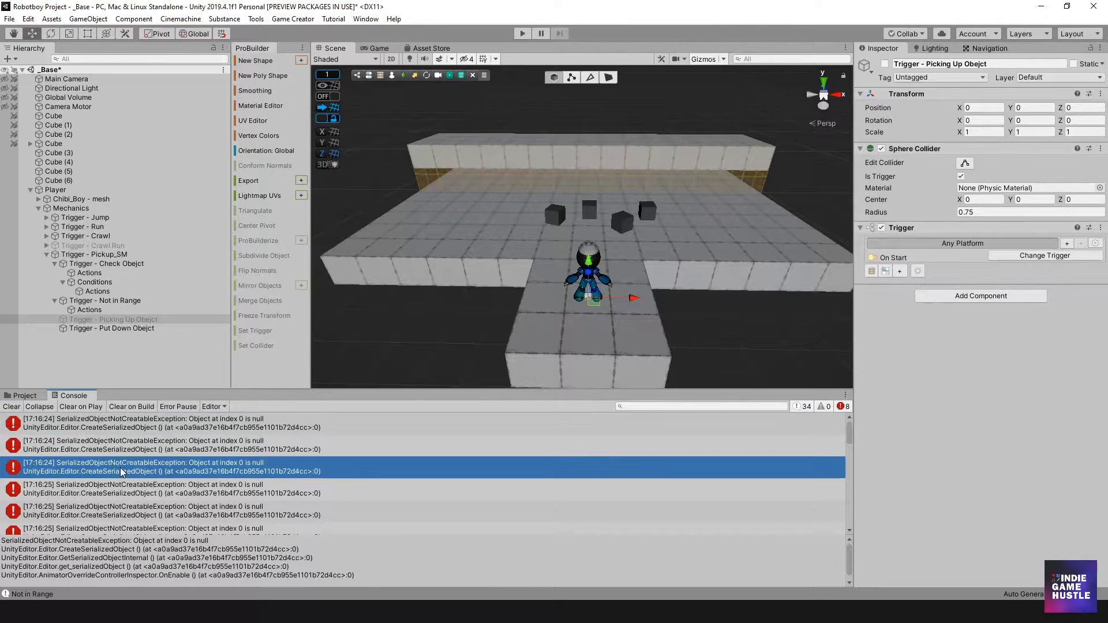
left_click(122, 491)
left_click(11, 406)
scroll(476, 294, "down", 3)
left_click_drag(476, 293, 565, 300, "alt")
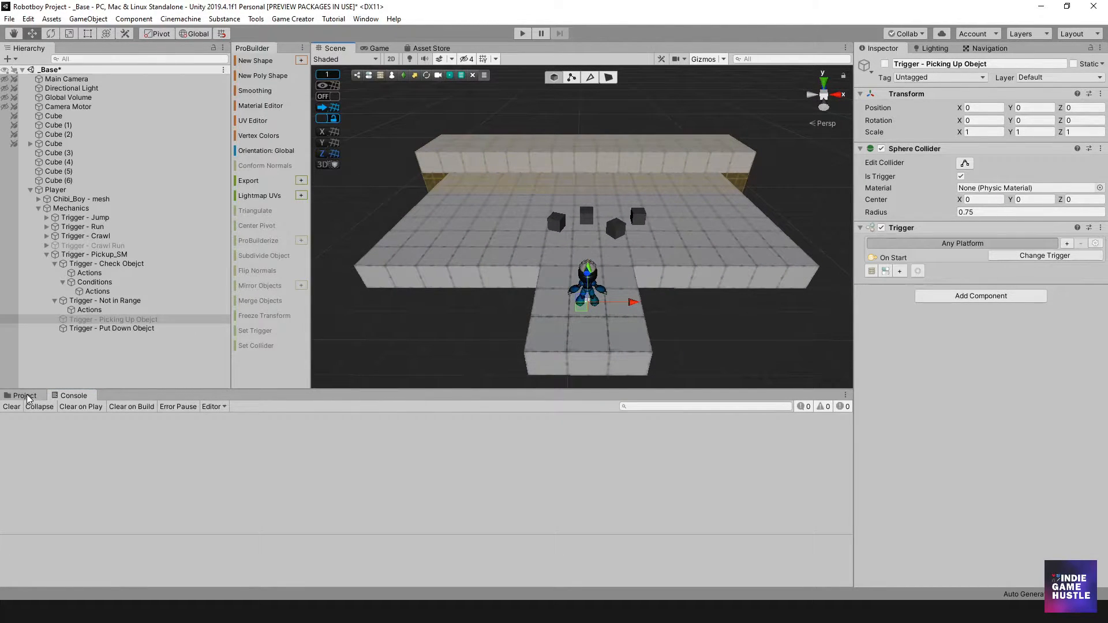
- Open the Package Manager, select Crafting Mecanim Animation Pack 3.3.0 from My Assets and bring up its import file list
left_click(25, 395)
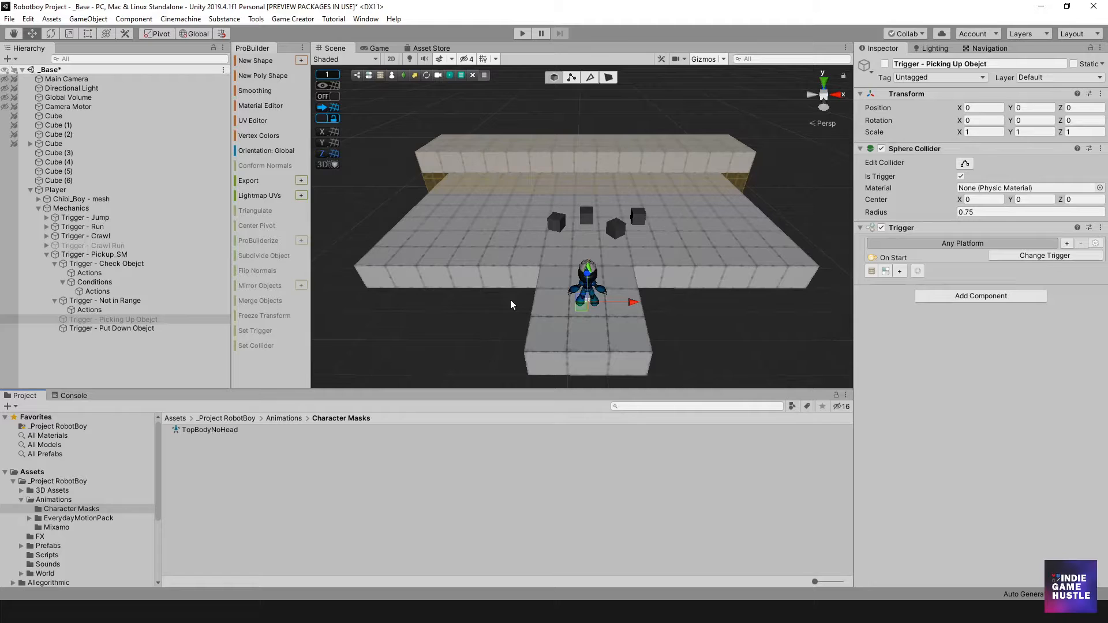
scroll(584, 240, "down", 1)
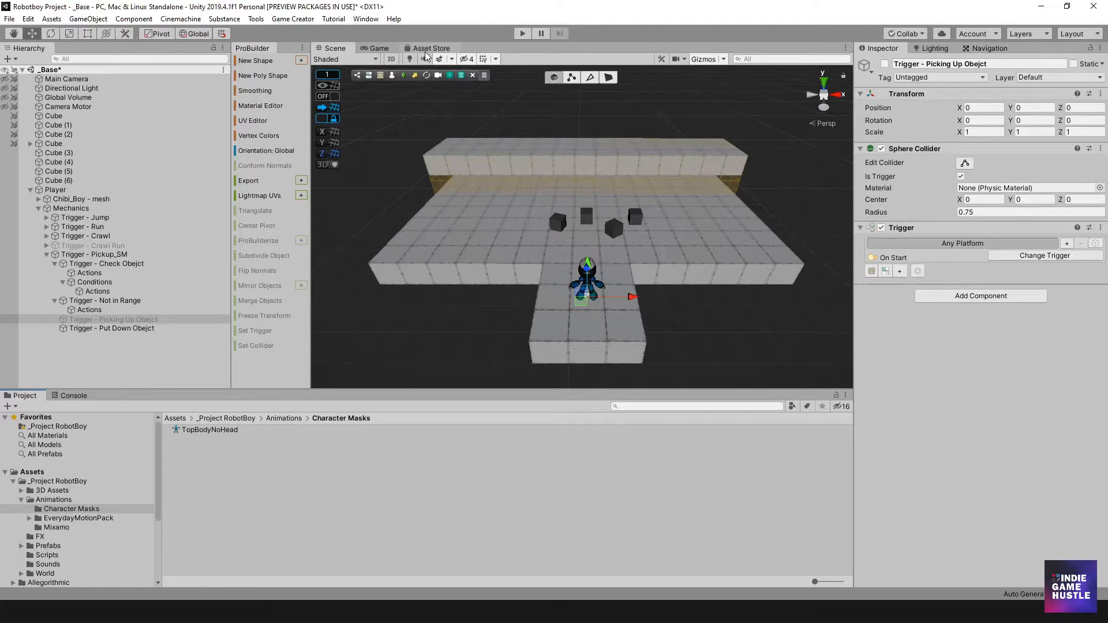
left_click(366, 19)
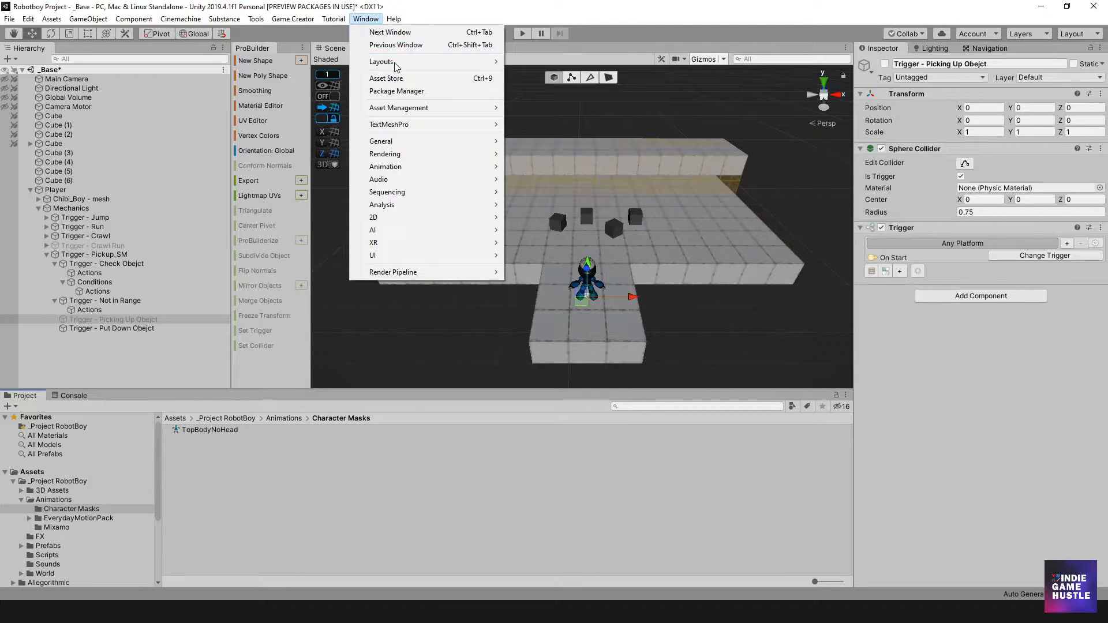
left_click(399, 92)
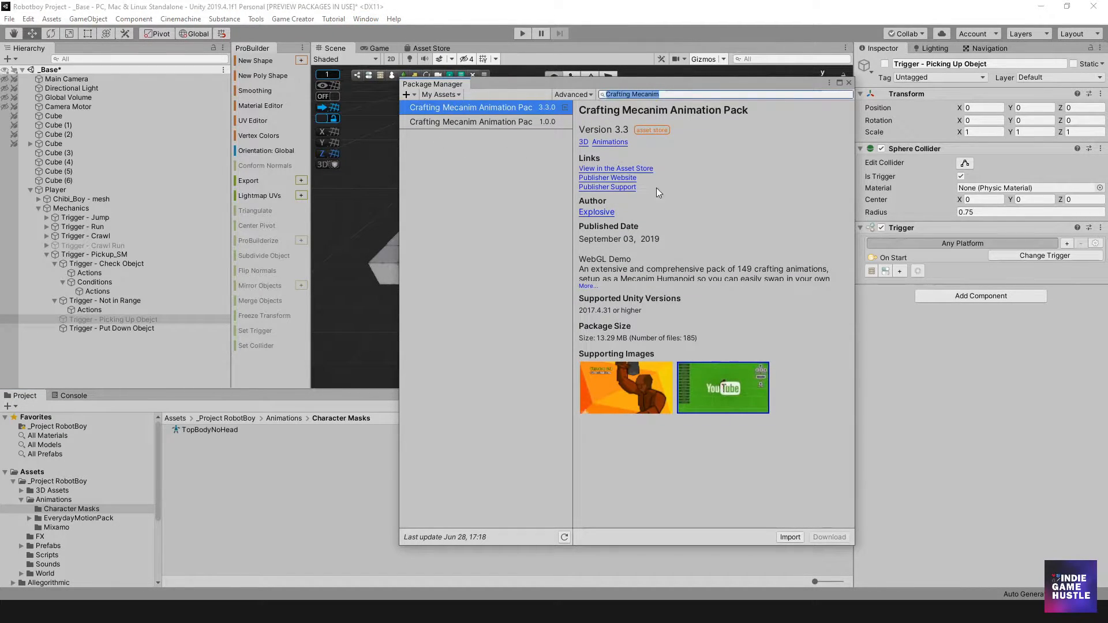
left_click(628, 95)
left_click(489, 119)
left_click(493, 111)
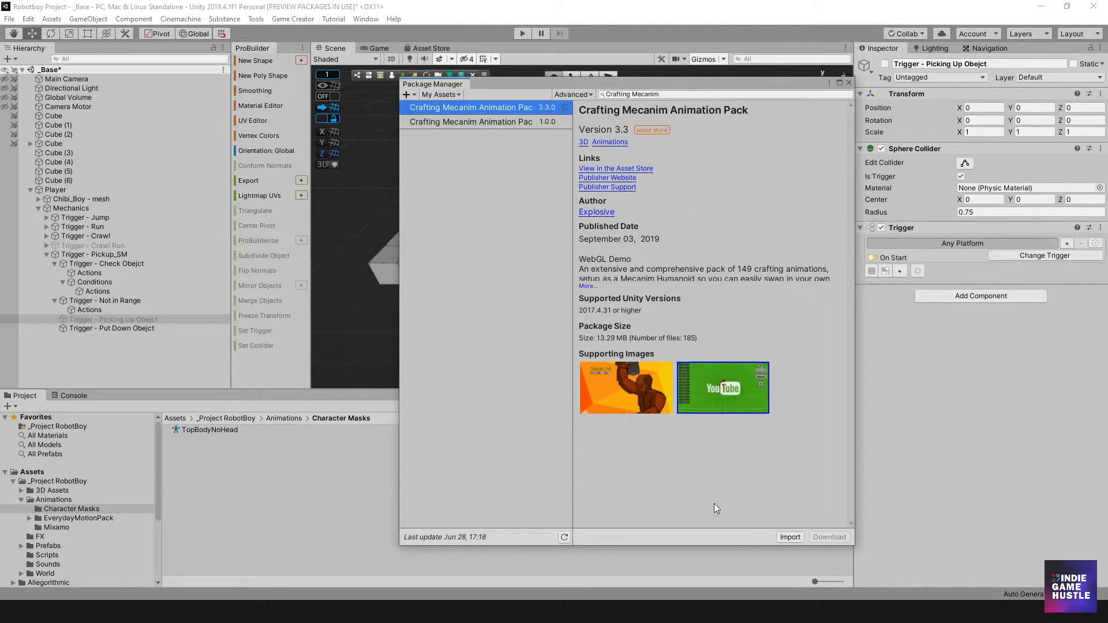
left_click(790, 537)
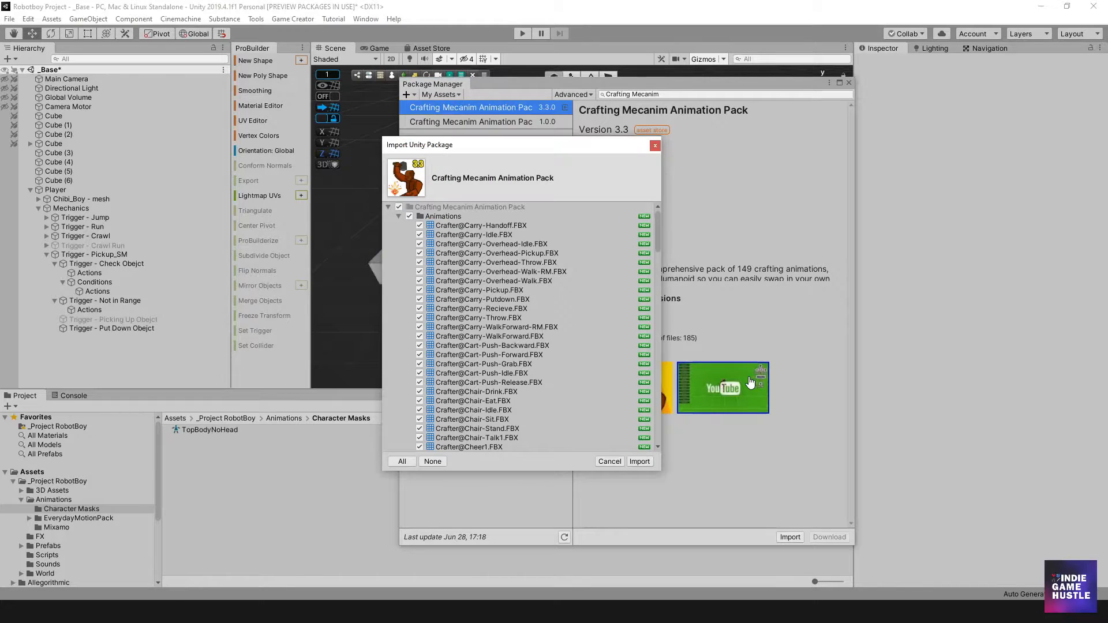
- Exclude the Code, Elements and Scenes folders from the Crafting Mecanim Animation Pack import, keeping Prefabs and Textures included
left_click_drag(657, 220, 659, 404)
left_click(409, 287)
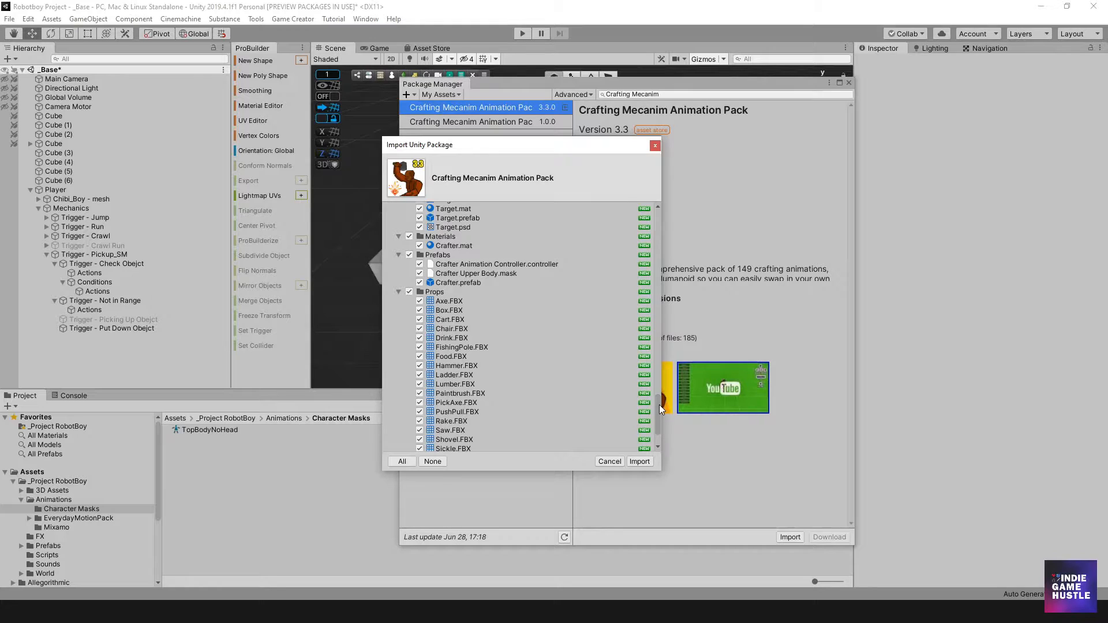
left_click(409, 255)
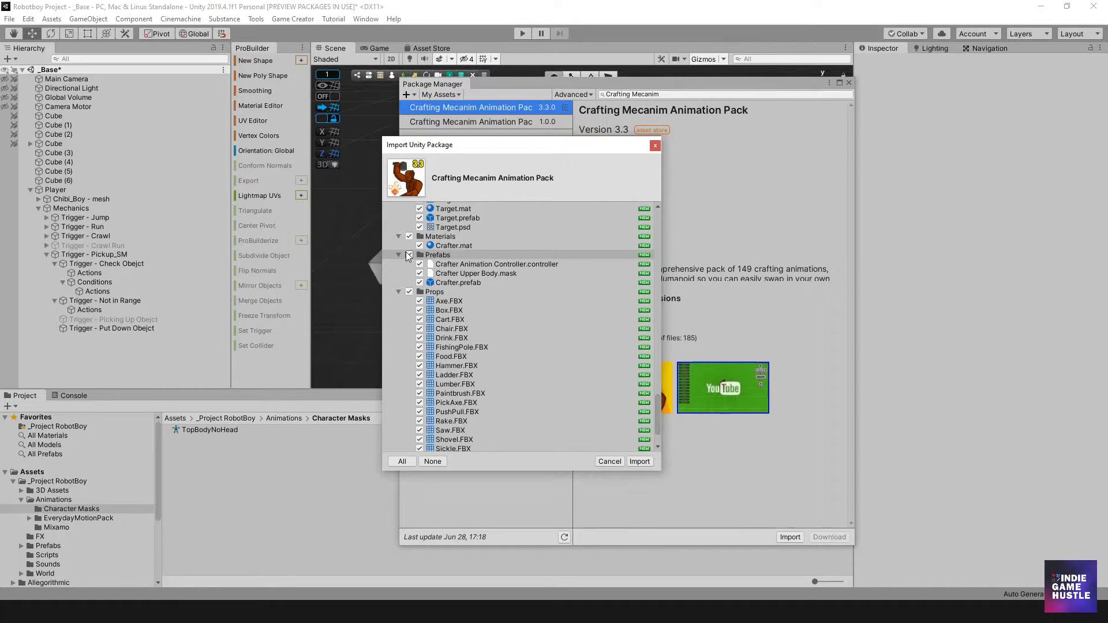
scroll(659, 404, "down", 3)
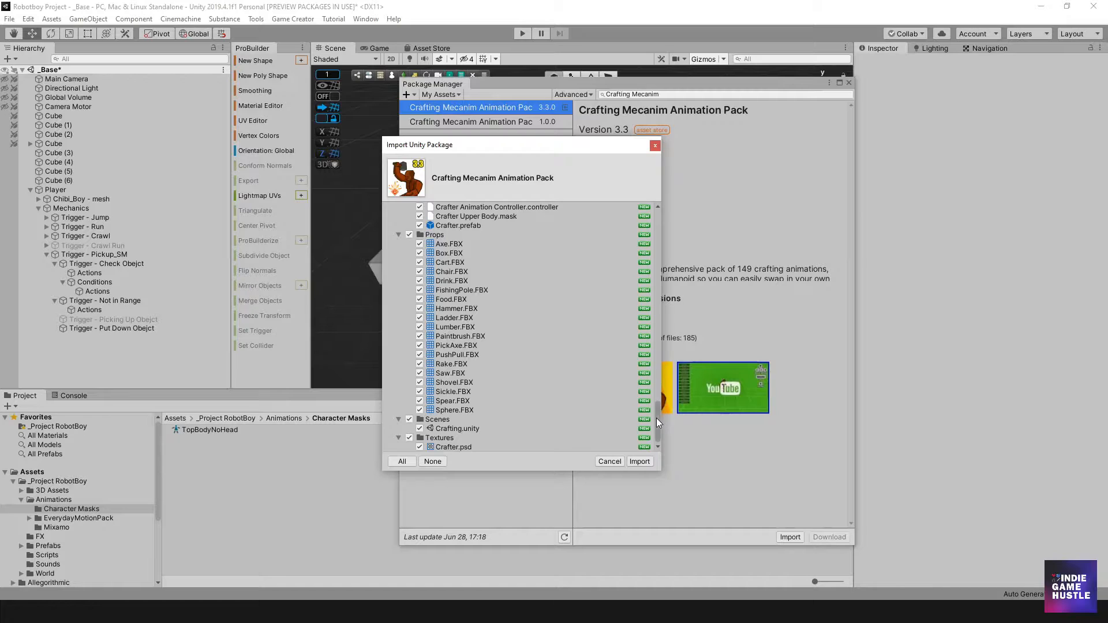
left_click(409, 419)
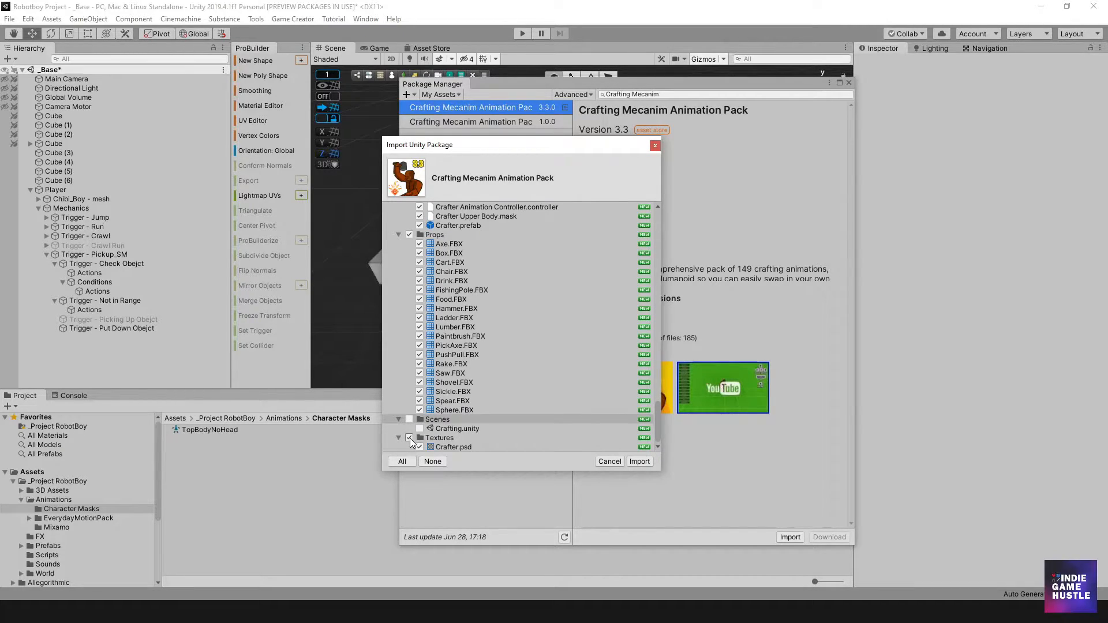
mouse_move(656, 428)
left_mouse_down()
mouse_move(655, 396)
mouse_move(647, 438)
left_mouse_up()
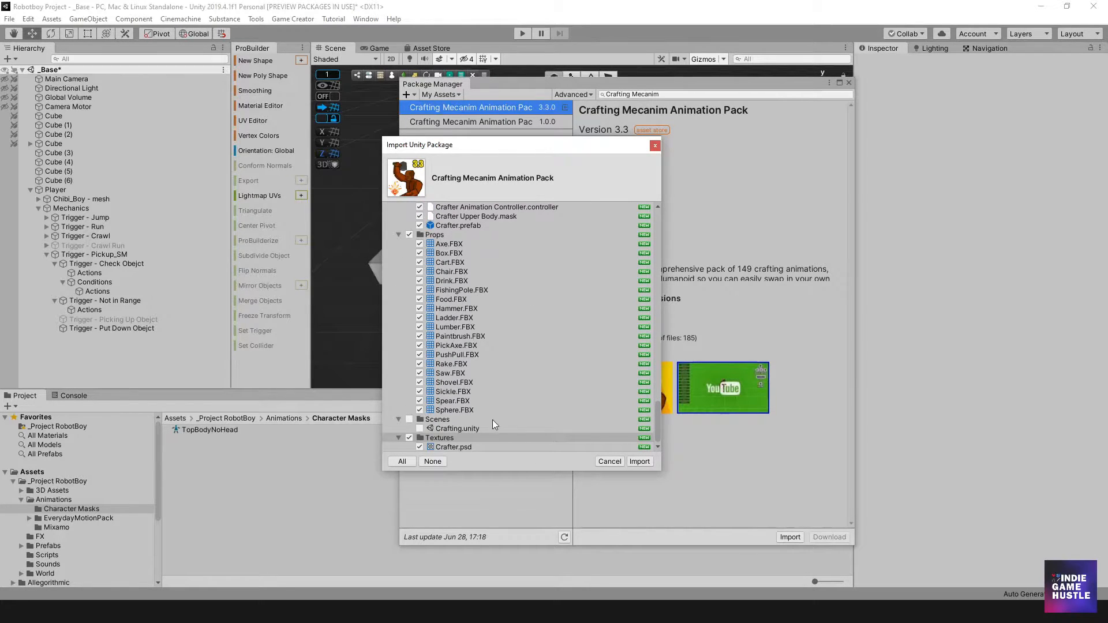
scroll(489, 411, "up", 5)
scroll(474, 363, "up", 3)
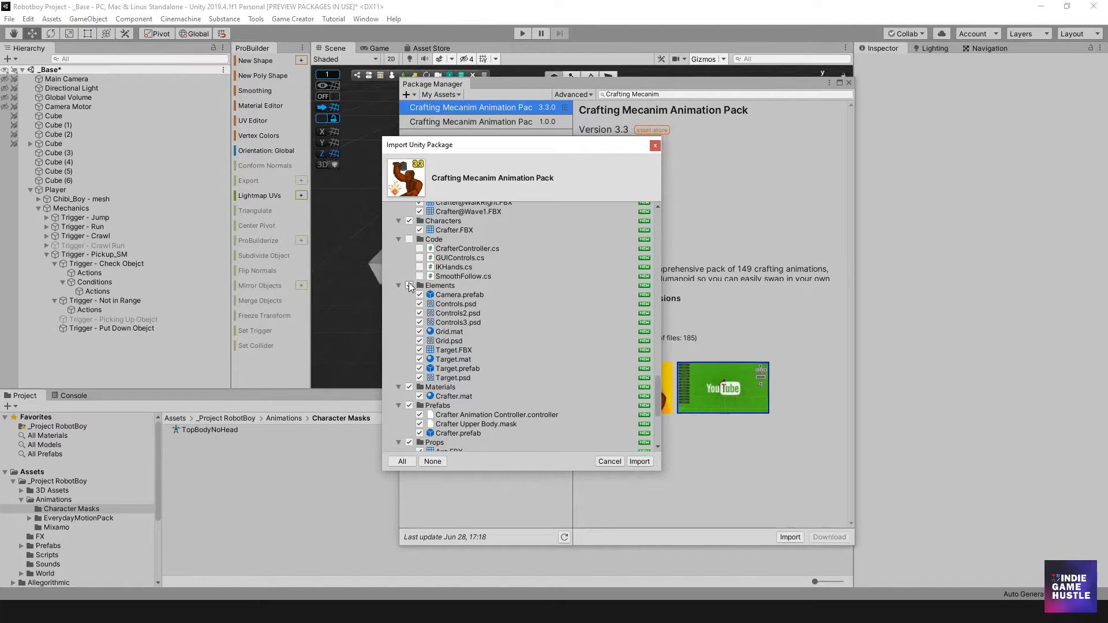
left_click(409, 285)
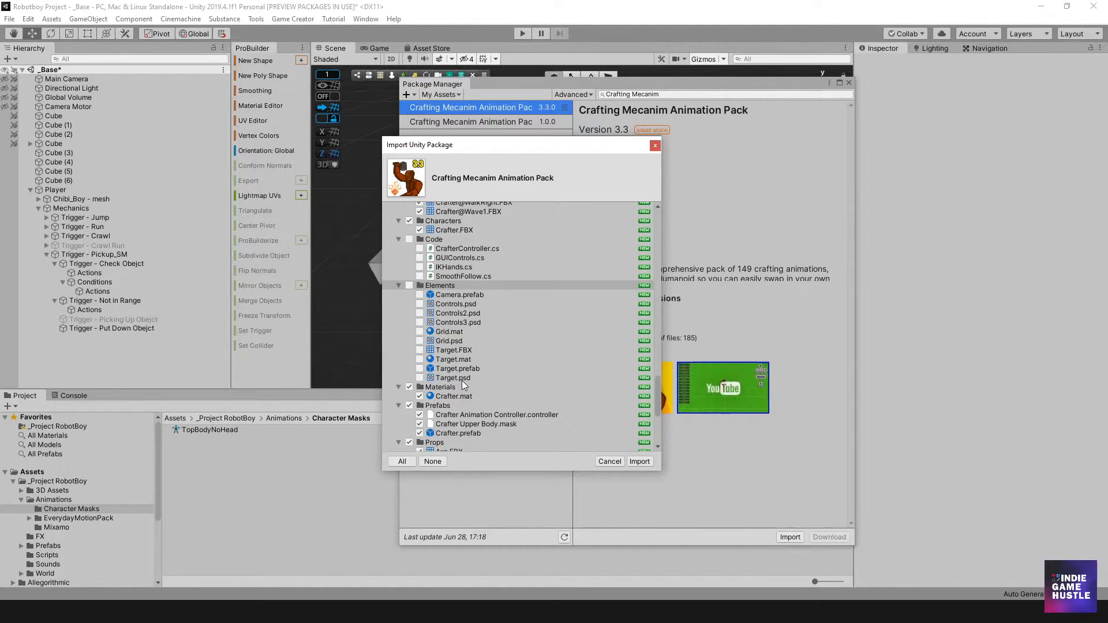
- Review the pack's import list from Animations through Characters, Materials, Prefabs and Props to Textures
scroll(461, 381, "up", 5)
scroll(436, 344, "up", 10)
scroll(435, 354, "up", 15)
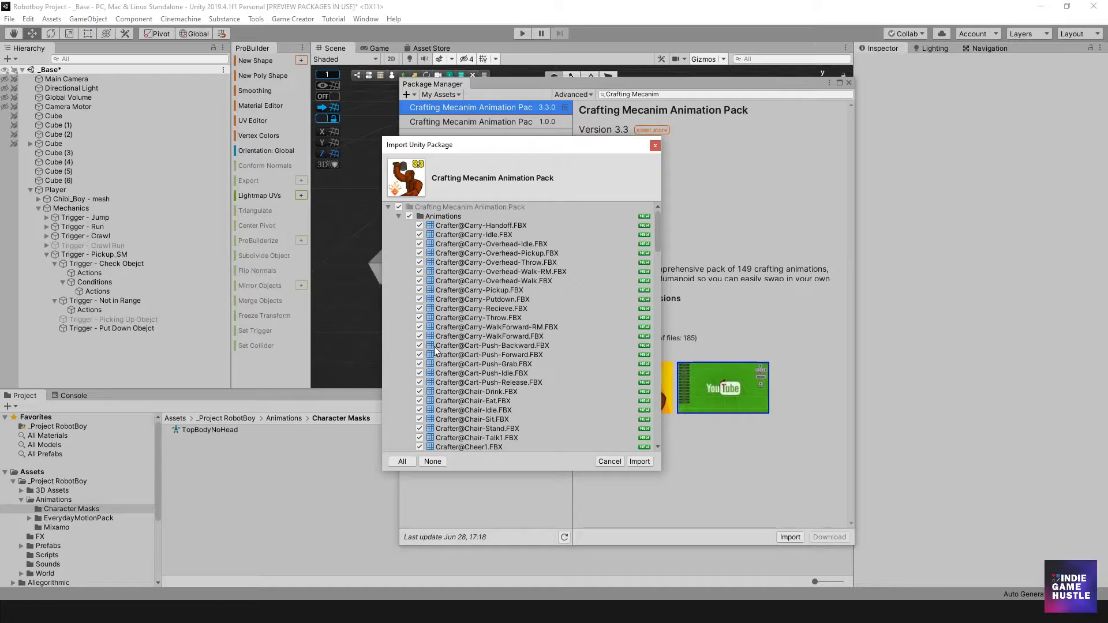
scroll(475, 342, "down", 15)
scroll(470, 335, "down", 15)
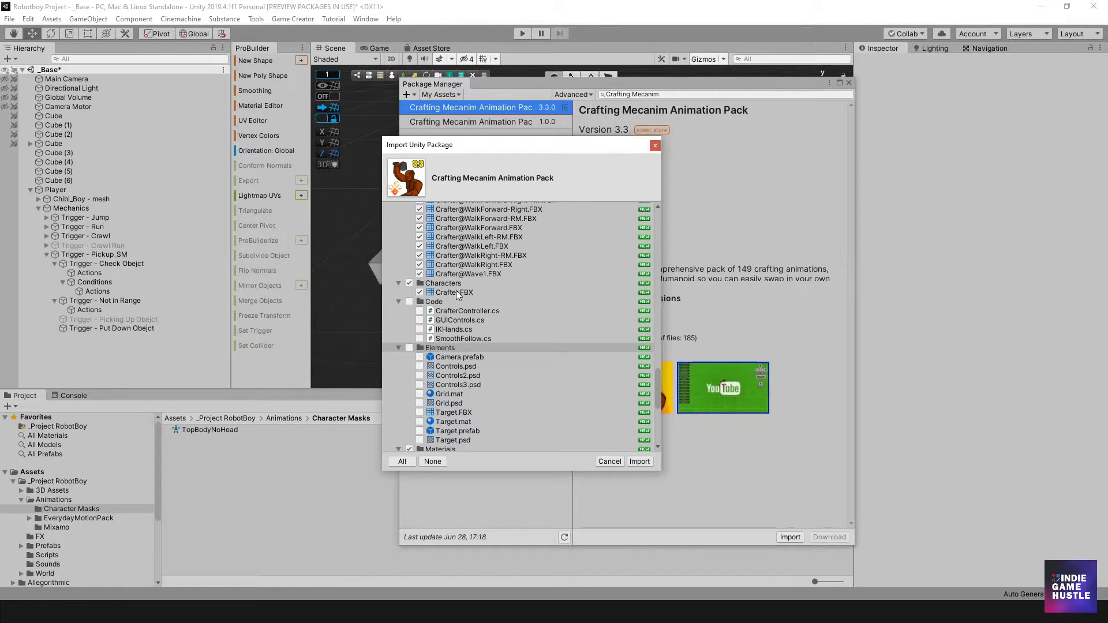
scroll(465, 312, "down", 3)
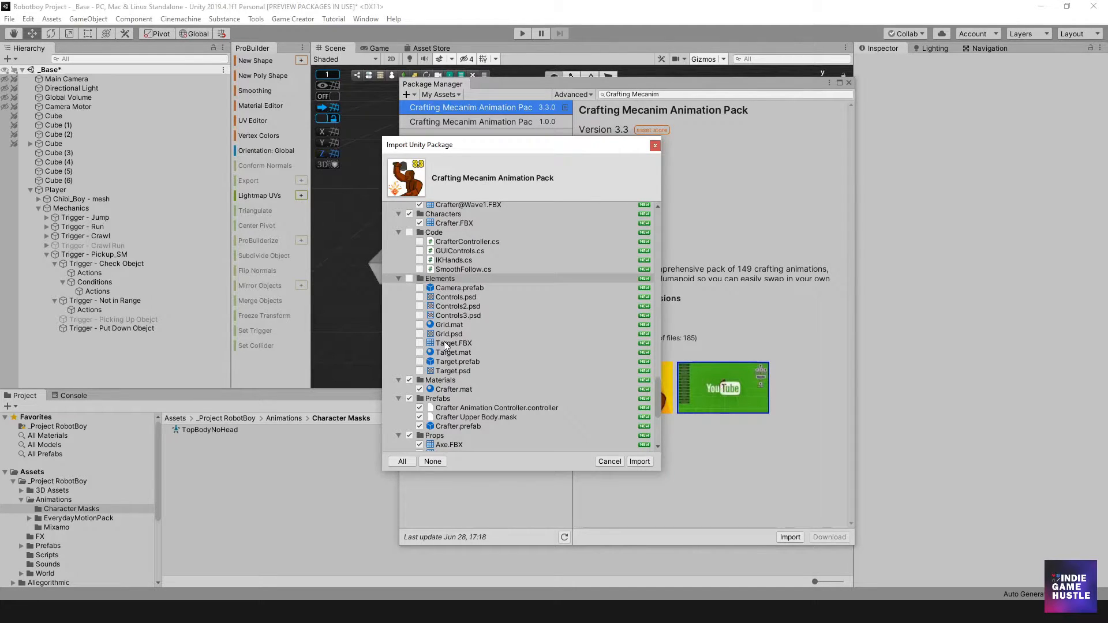
scroll(484, 364, "down", 3)
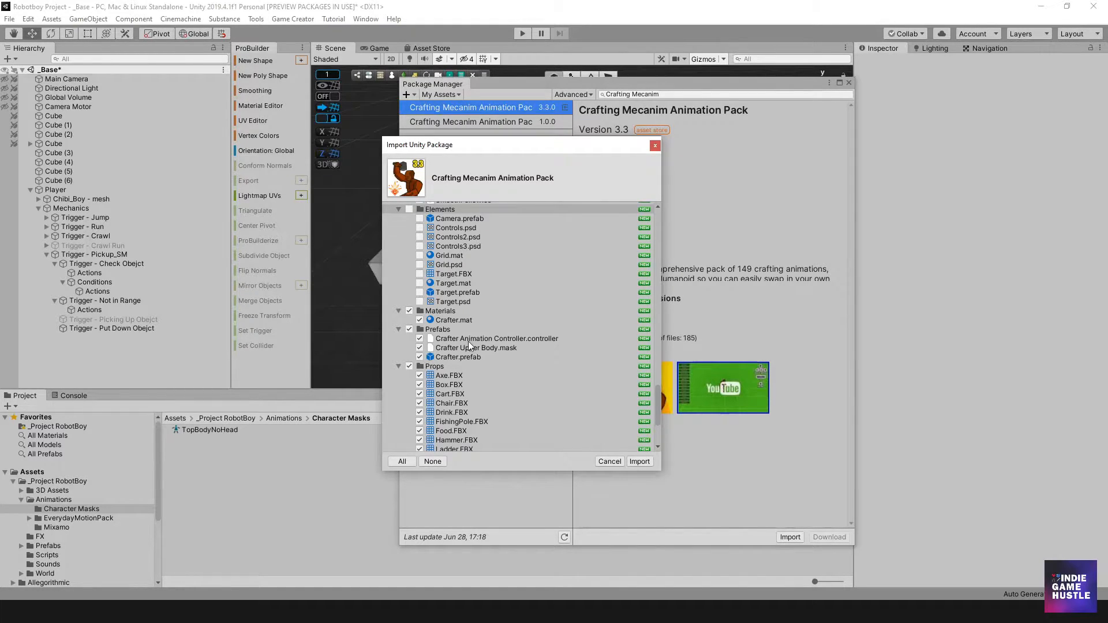
scroll(473, 361, "down", 2)
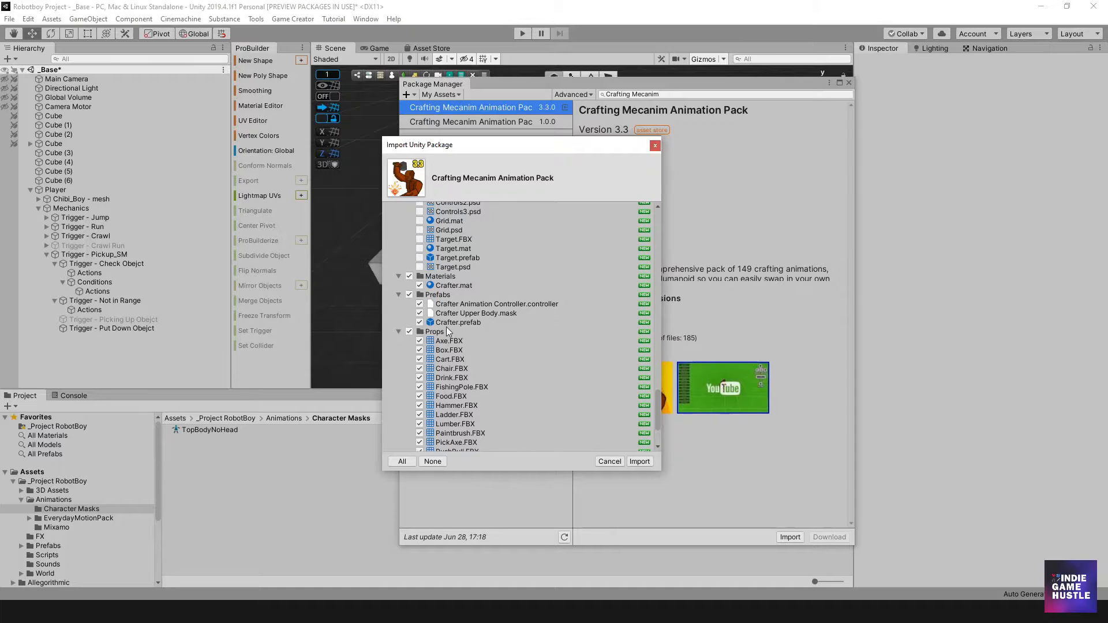
scroll(450, 341, "down", 5)
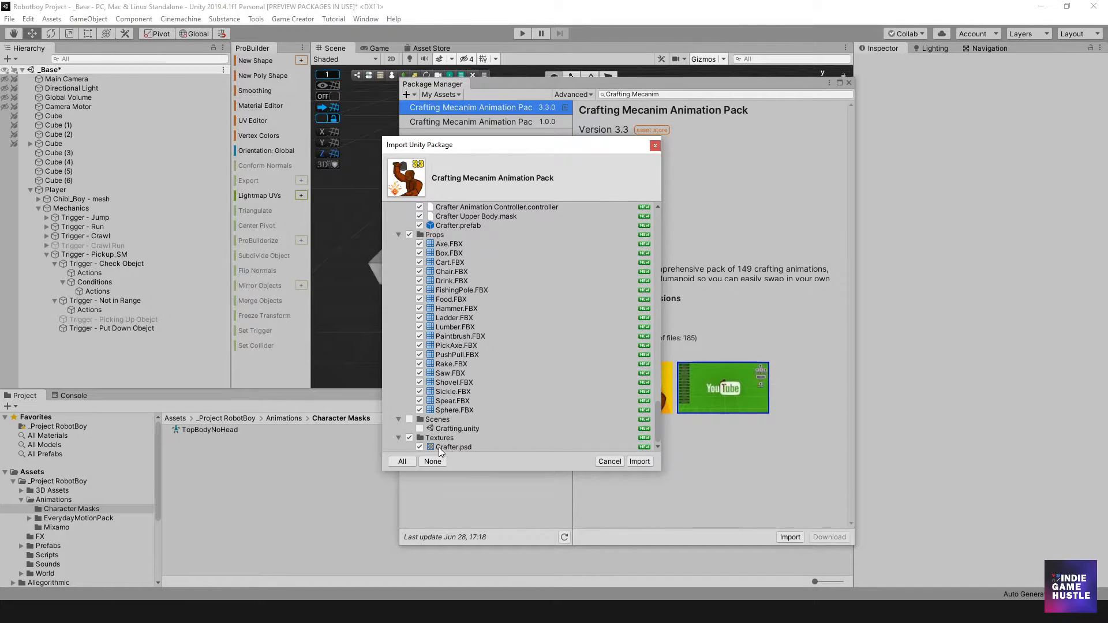
scroll(584, 394, "up", 5)
left_click_drag(656, 415, 657, 228)
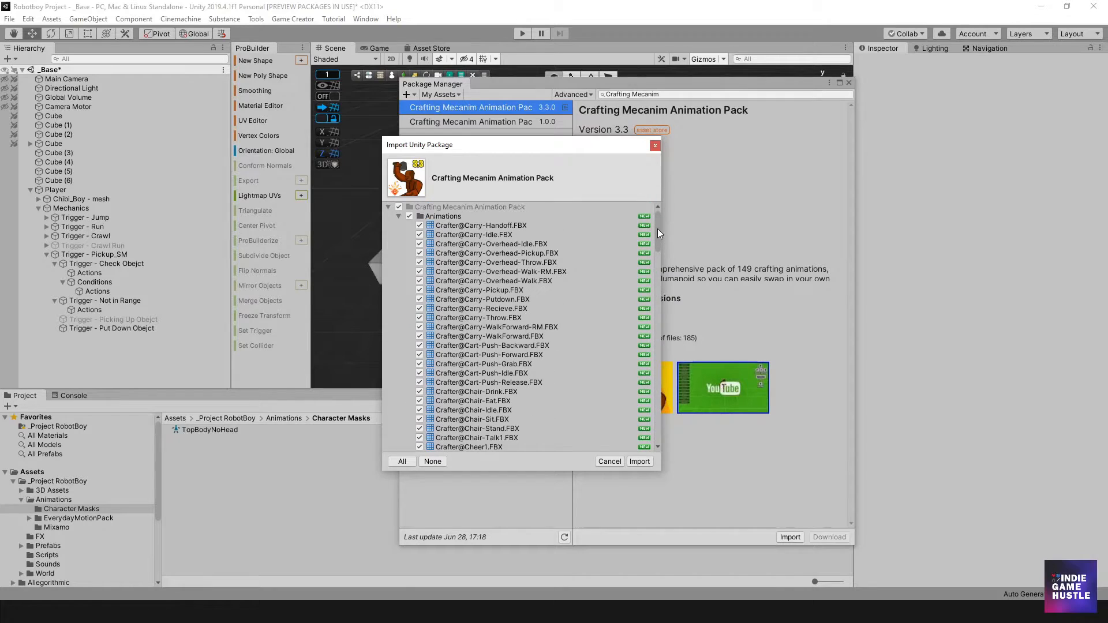
- Import the chosen Crafting Mecanim Animation Pack files and close the Package Manager
left_click(639, 462)
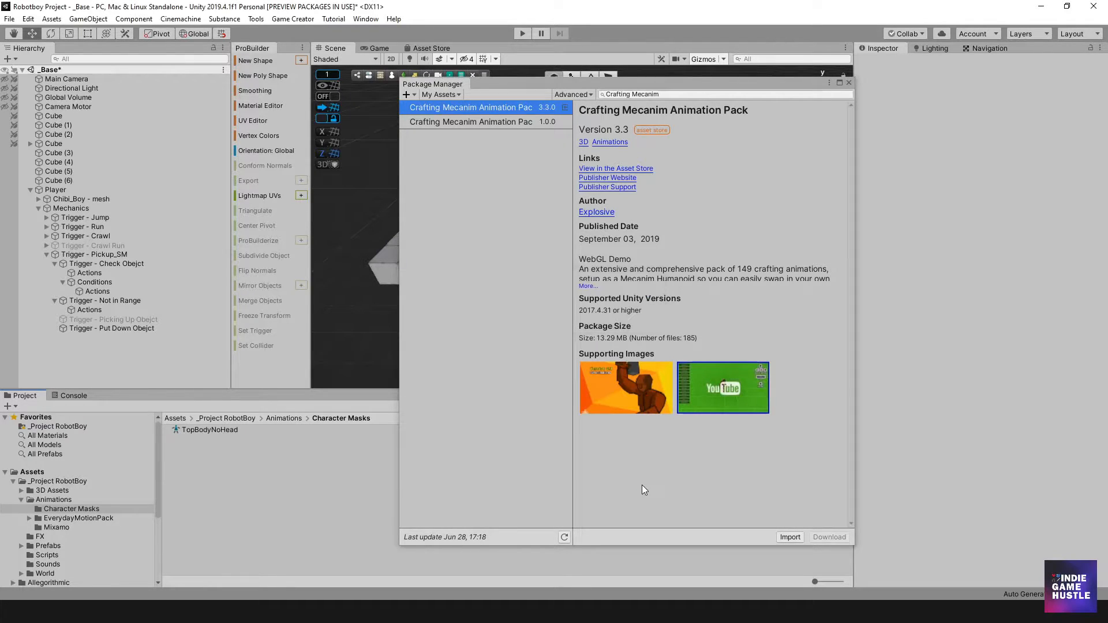
mouse_move(663, 83)
left_mouse_down()
mouse_move(646, 95)
mouse_move(665, 68)
left_mouse_up()
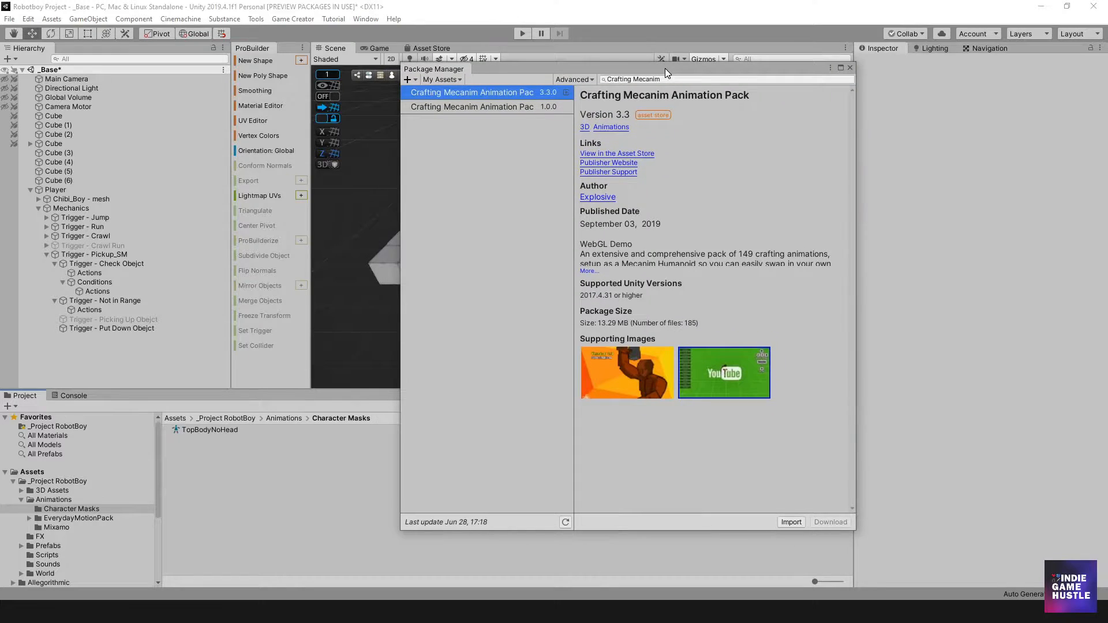
left_click(849, 70)
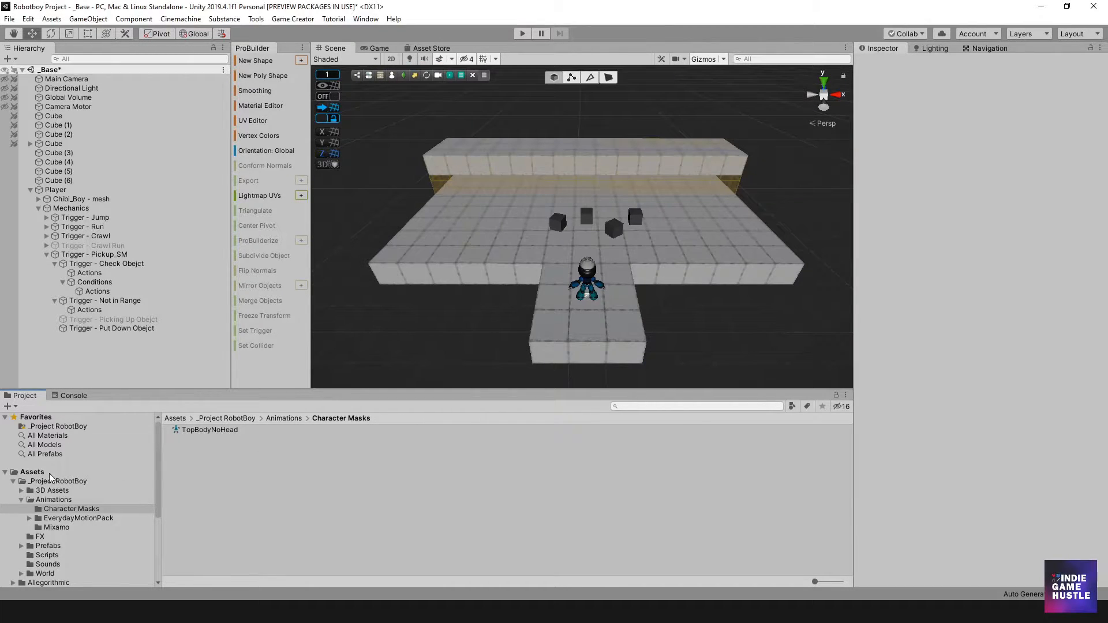
- Move the Crafting Mecanim Animation Pack folder from Assets into the Animations folder of _Project RobotBoy
left_click(33, 472)
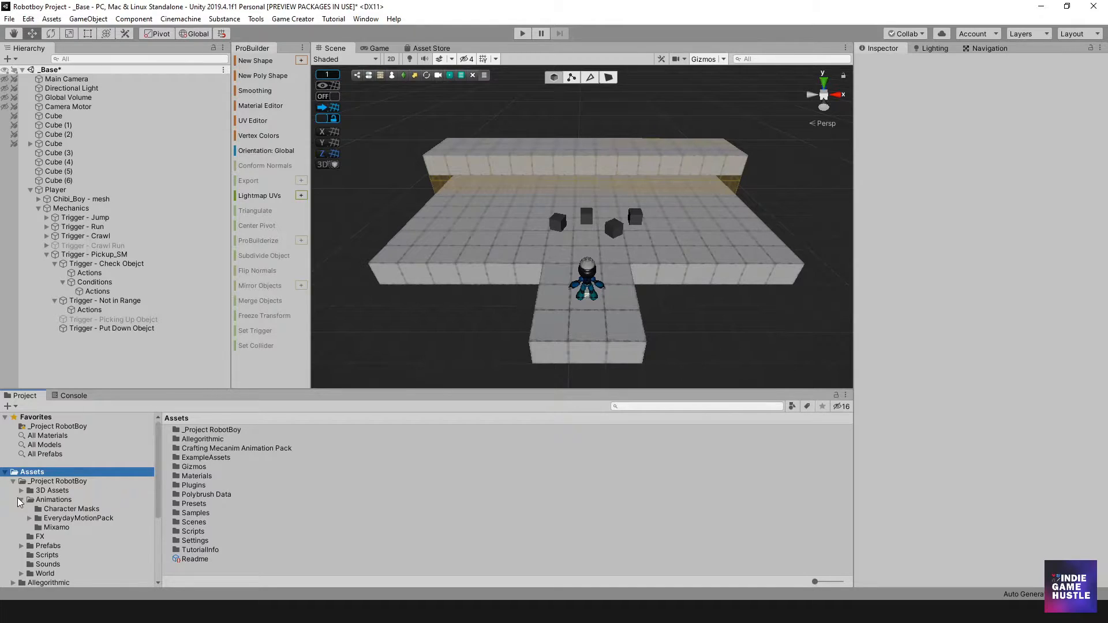
left_click(21, 500)
left_click(13, 481)
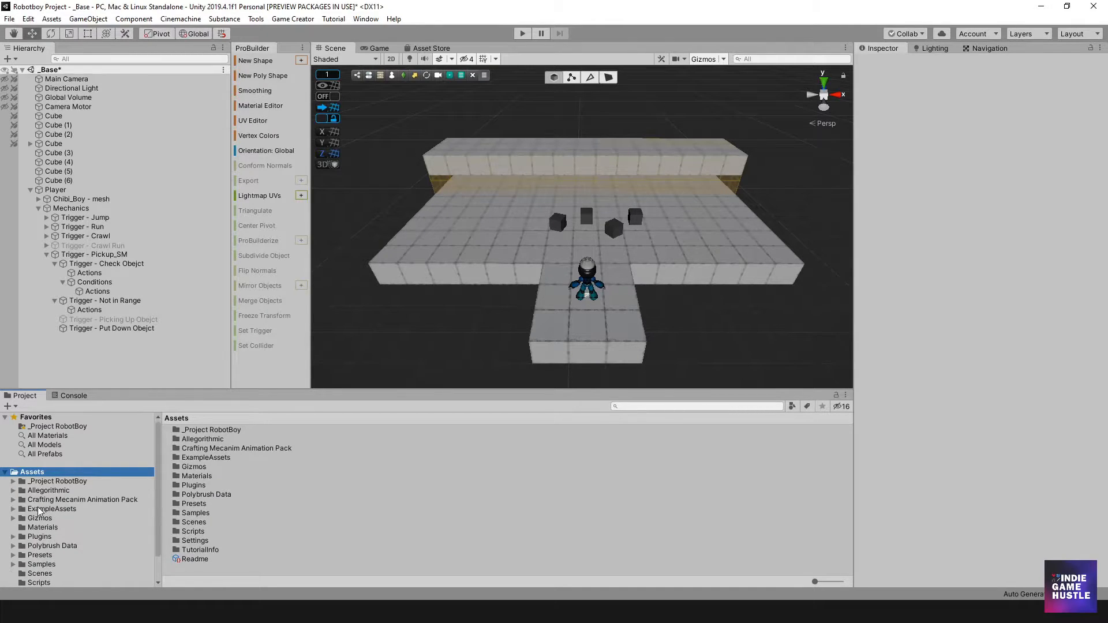
left_click(43, 501)
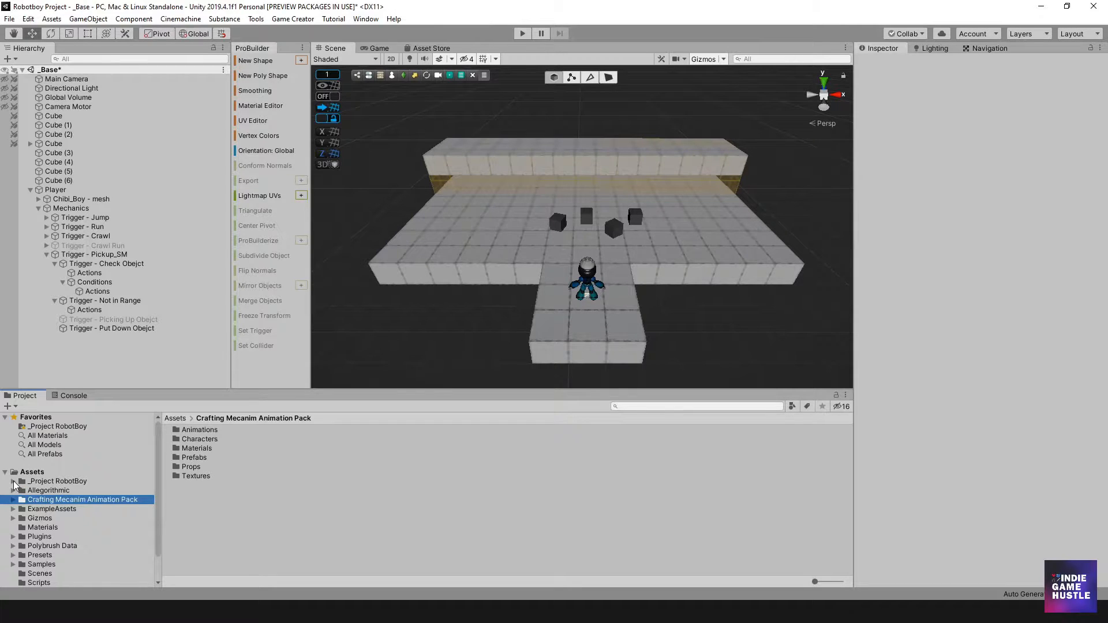
left_click(13, 481)
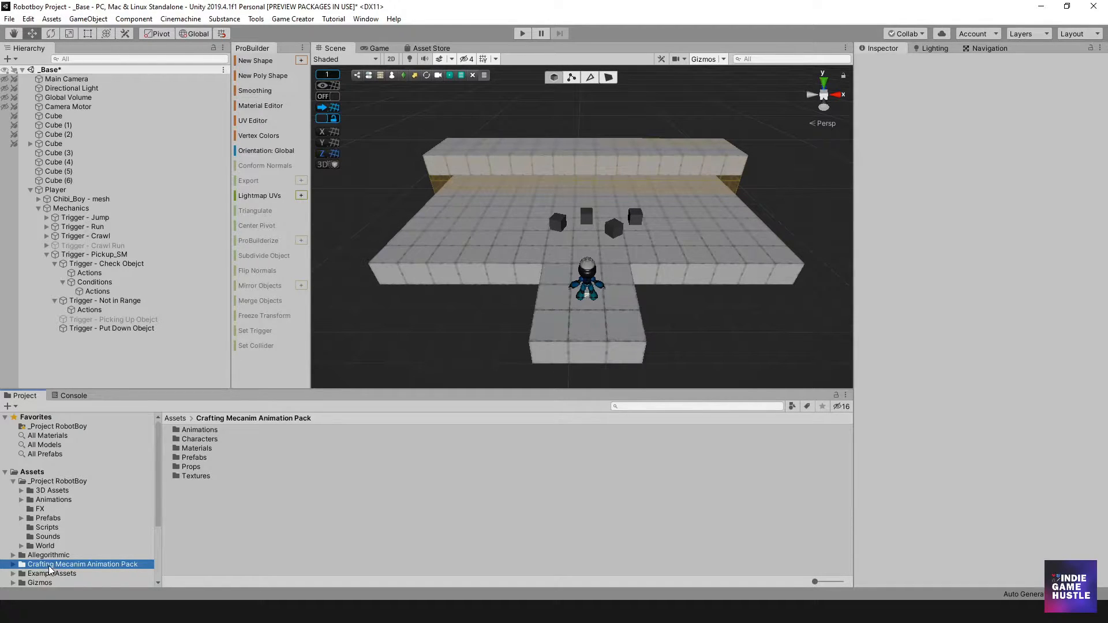
scroll(70, 532, "down", 2)
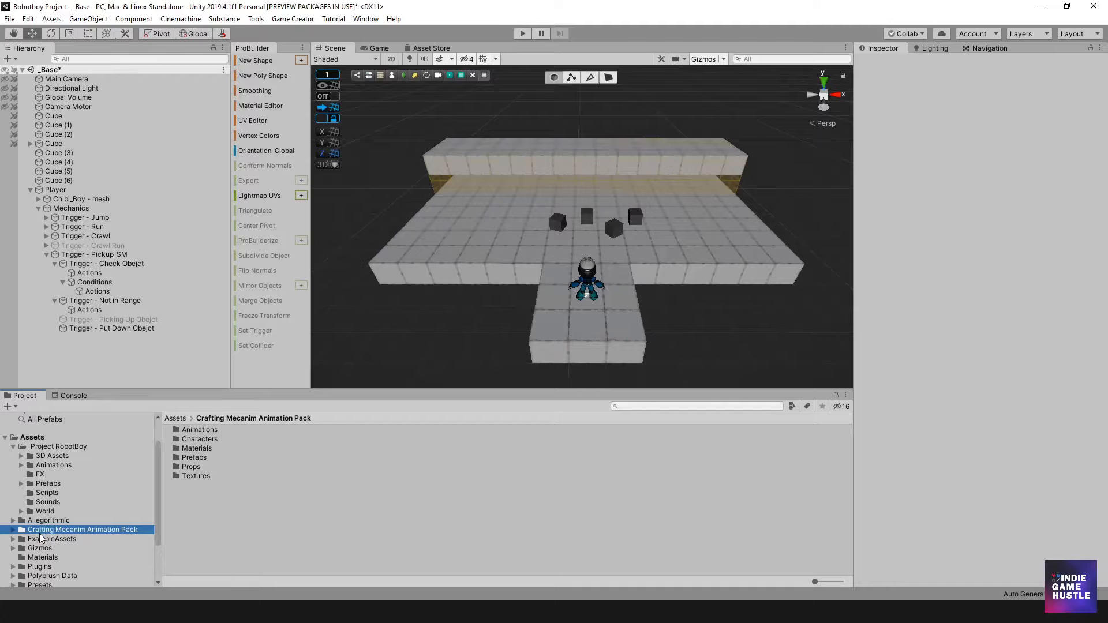
left_click(21, 464)
left_click_drag(60, 470, 57, 466)
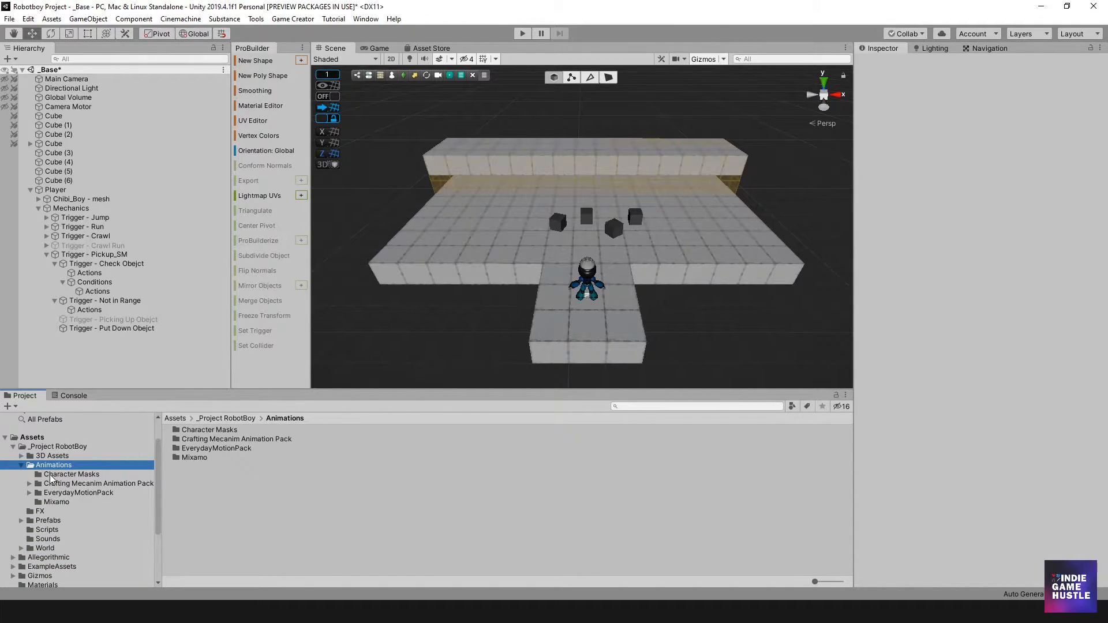
- Create a new avatar mask with its default name in the Character Masks folder of Animations
left_click(215, 440)
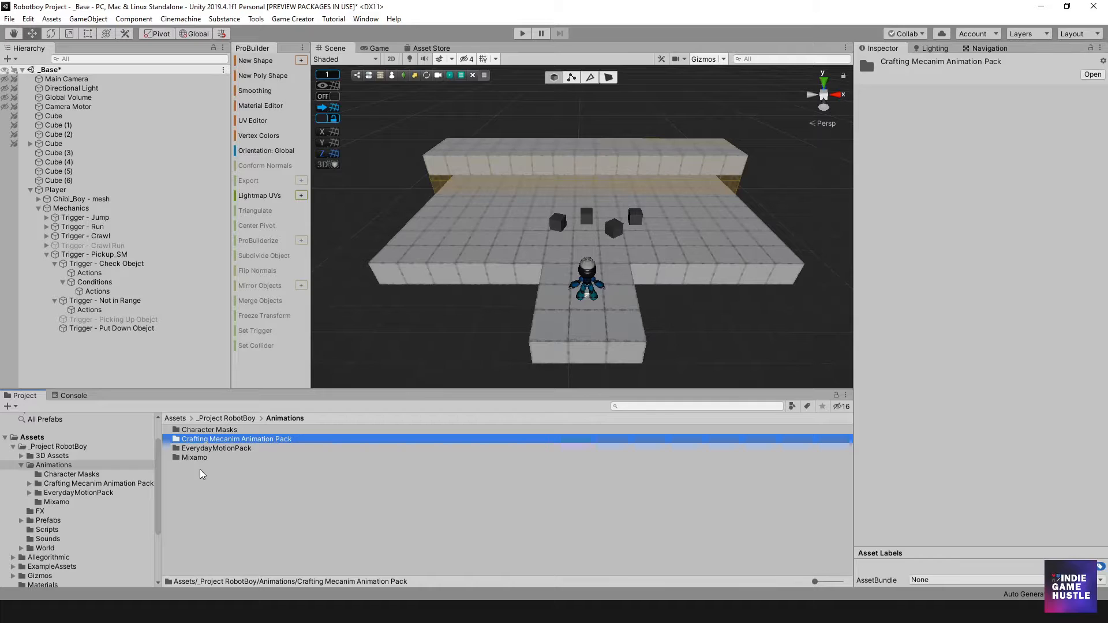
left_click(201, 491)
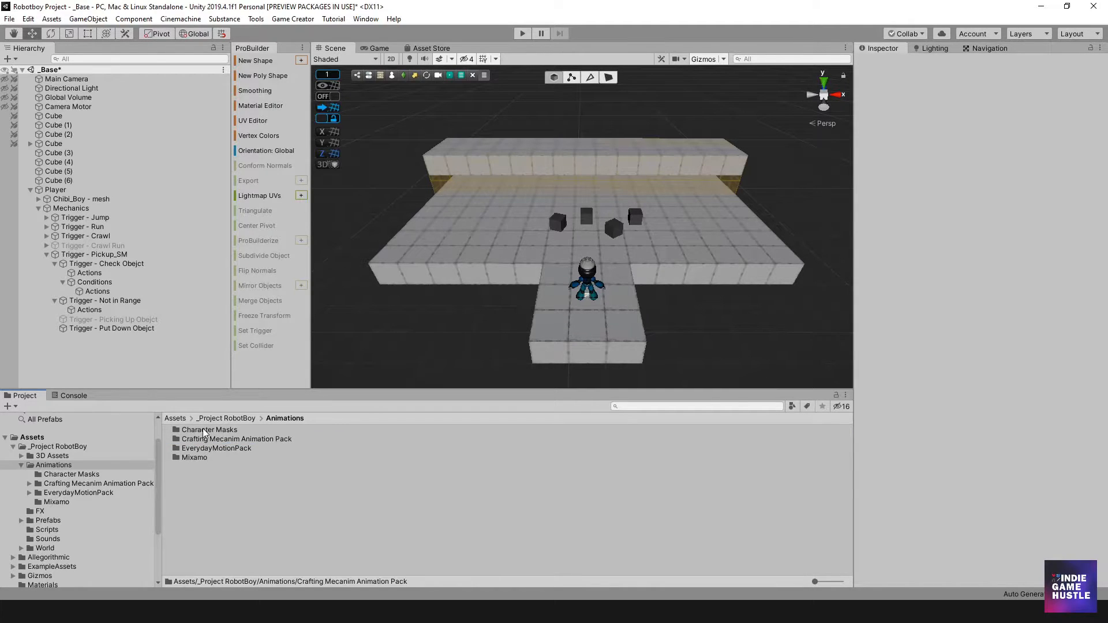
left_click(203, 431)
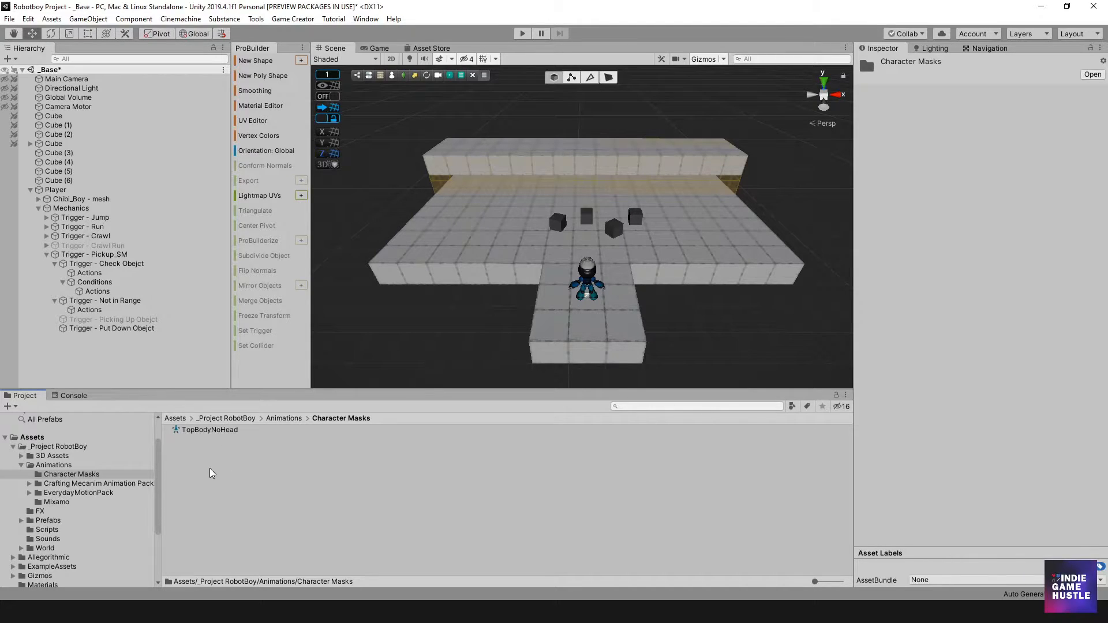
left_click(284, 418)
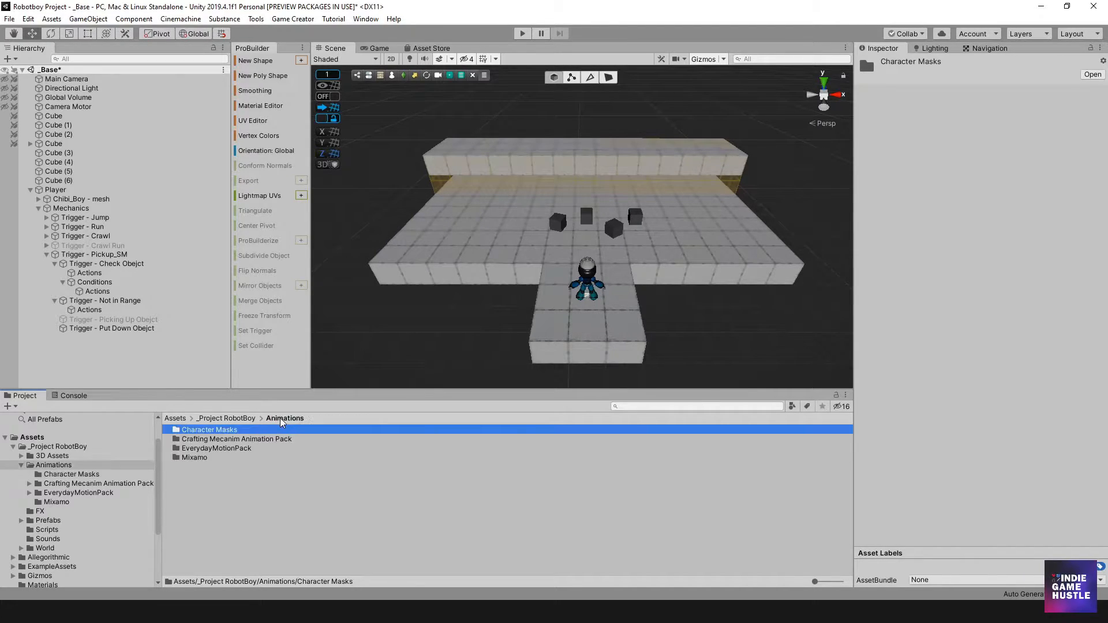
double_click(218, 432)
right_click(214, 456)
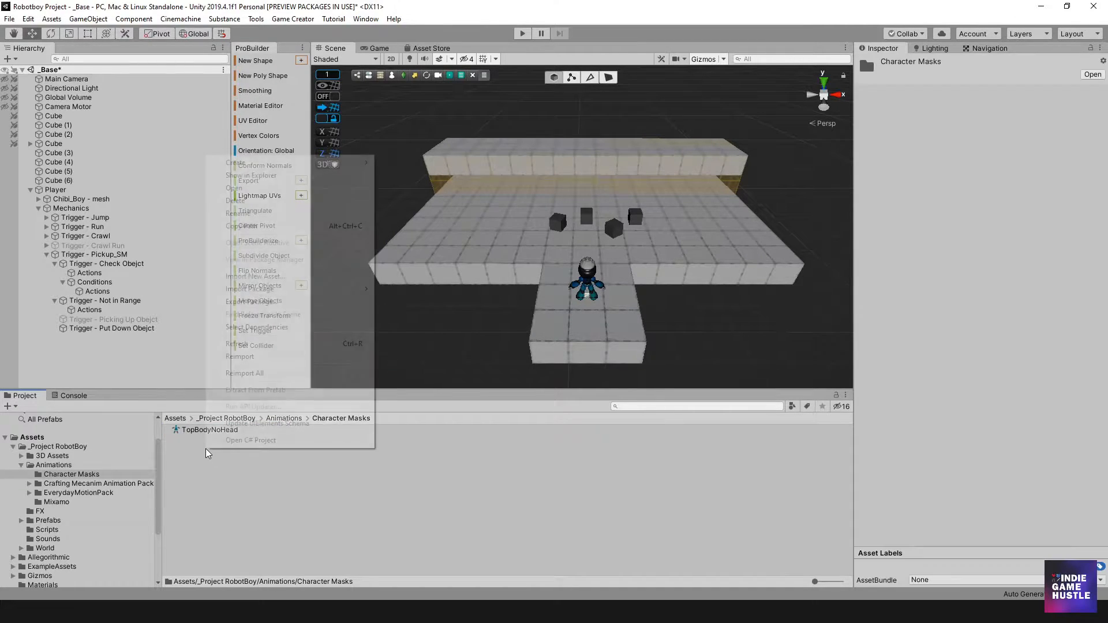
mouse_move(321, 163)
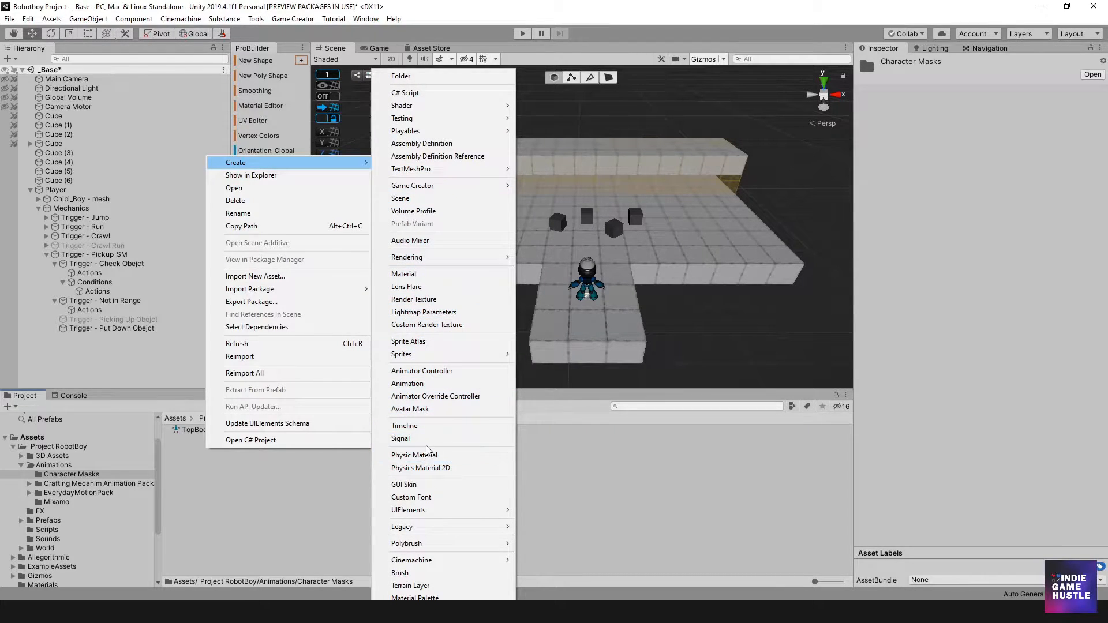
left_click(421, 409)
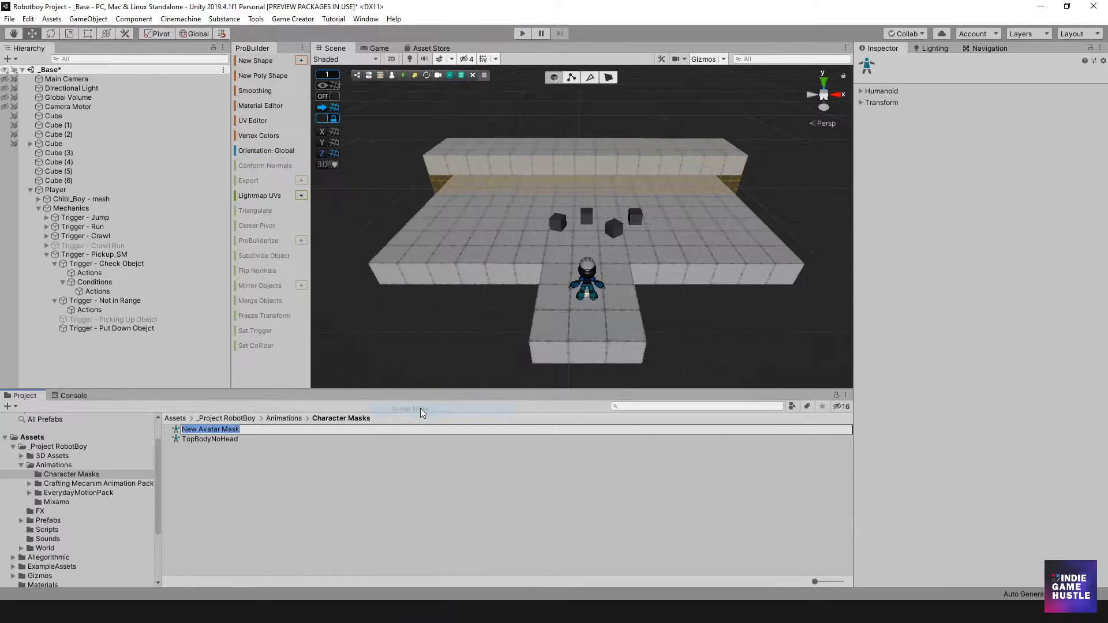
key("Return")
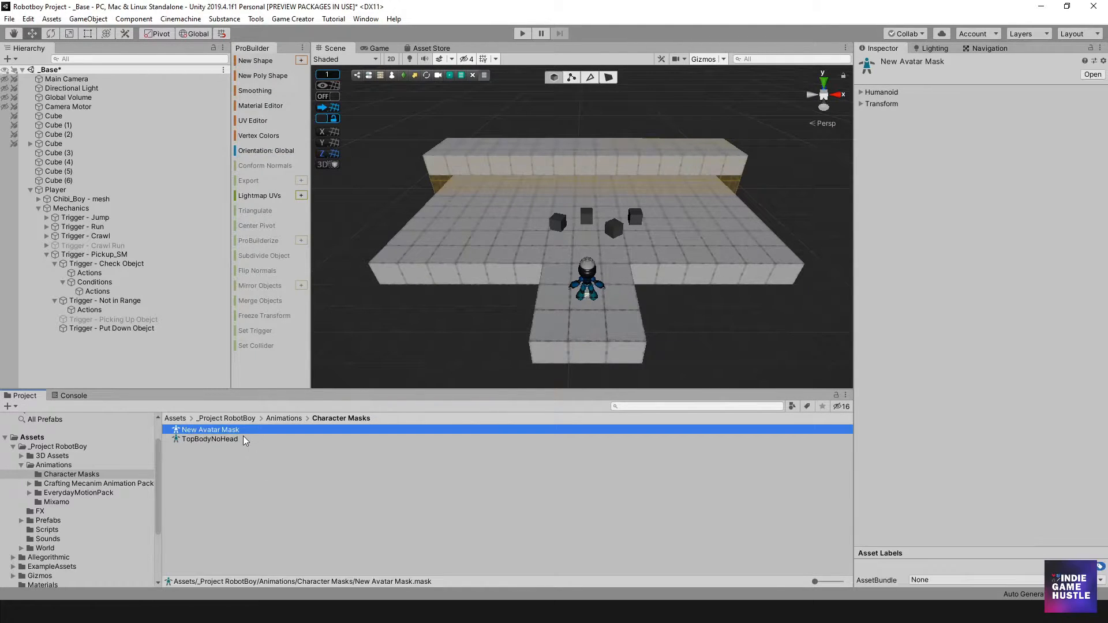
- Examine the Humanoid body maps of New Avatar Mask and TopBodyNoHead
left_click(861, 92)
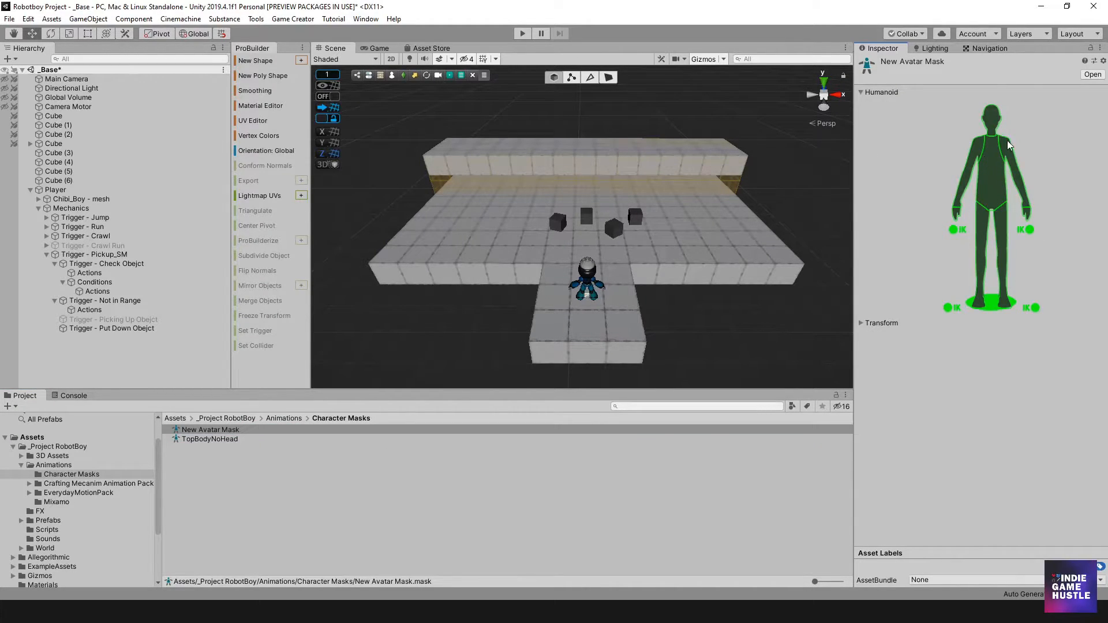
left_click(210, 438)
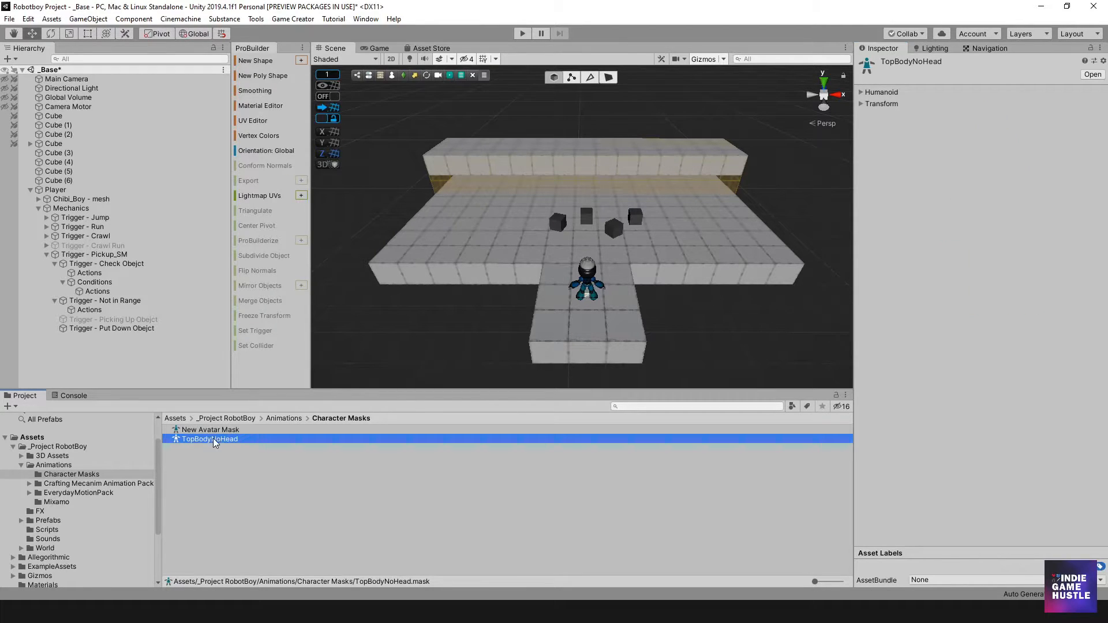
left_click(861, 92)
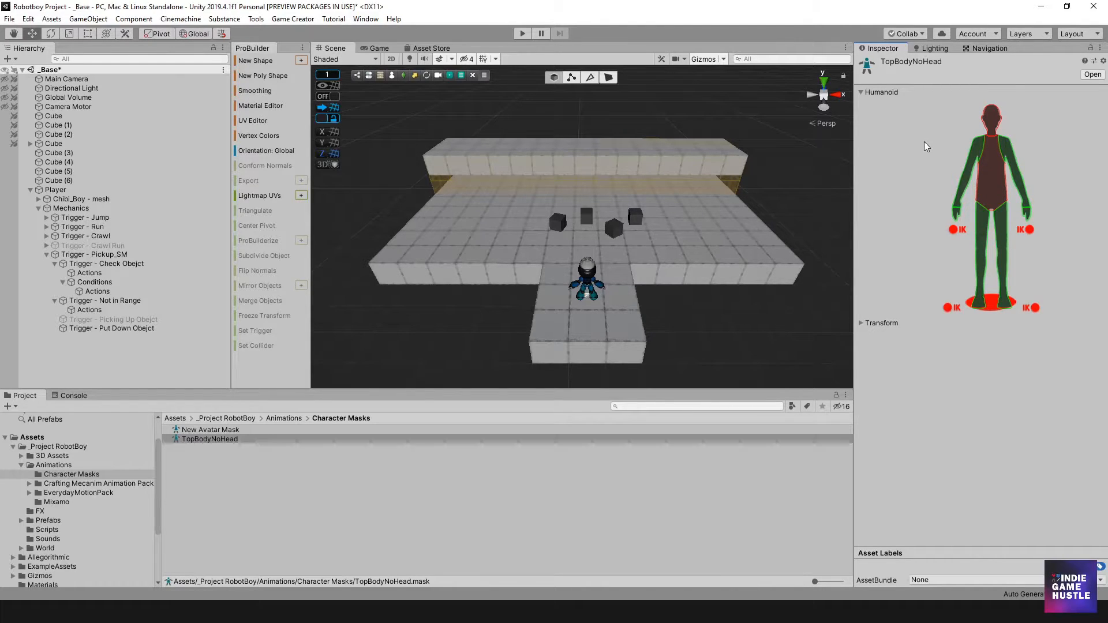
- Clear every body part in the TopBodyNoHead mask and re-enable only the arms, hands and legs
left_click(944, 182)
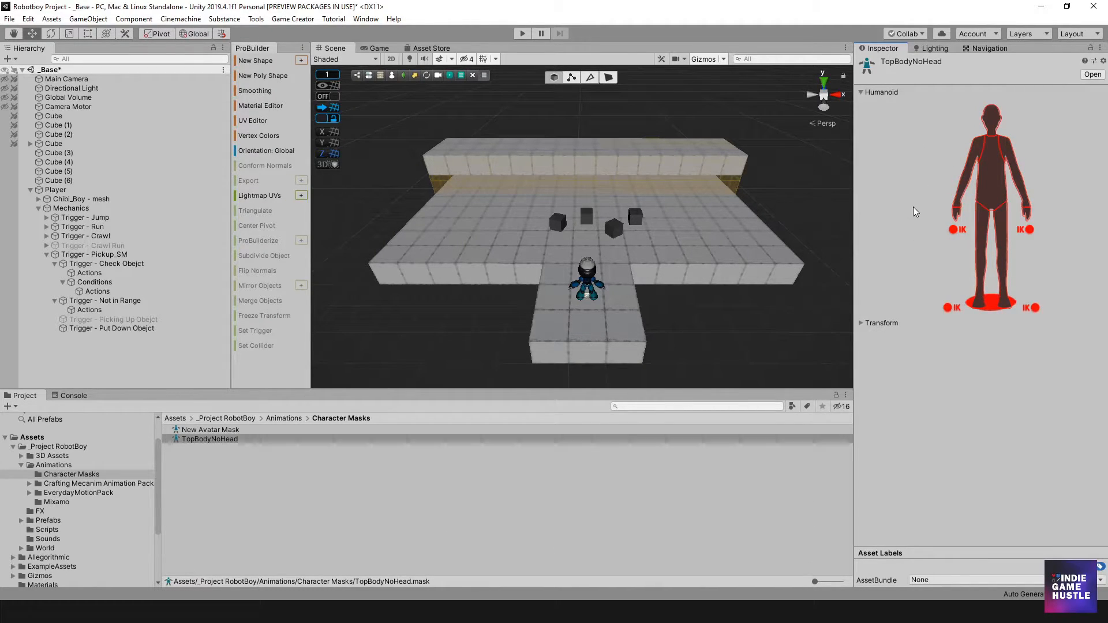
left_click(959, 191)
left_click(1013, 169)
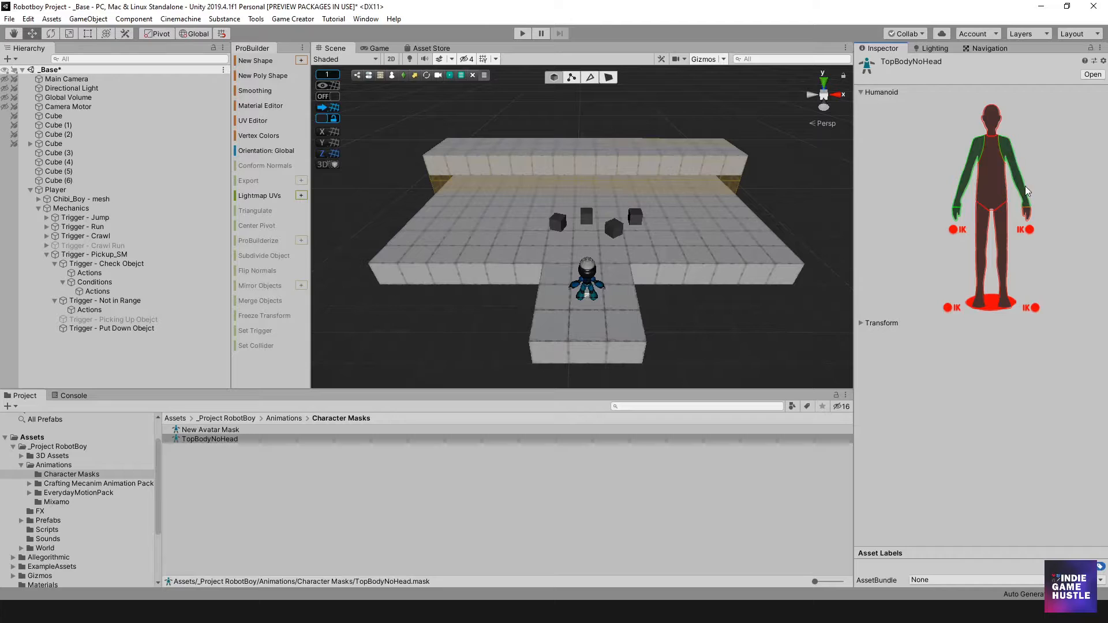
left_click(999, 244)
left_click(981, 243)
left_click(983, 248)
left_click(1001, 248)
left_click(1026, 213)
left_click(1015, 170)
left_click(968, 170)
left_click(956, 213)
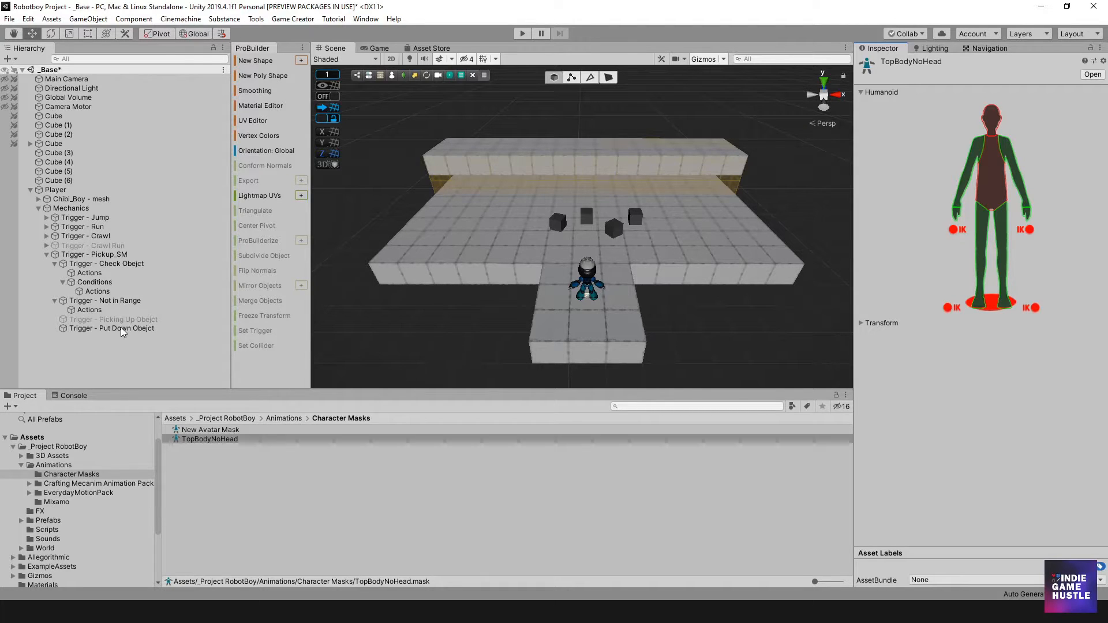
- Change the Trigger - Picking Up Obejct event to On Key Down with key code C
left_click(90, 319)
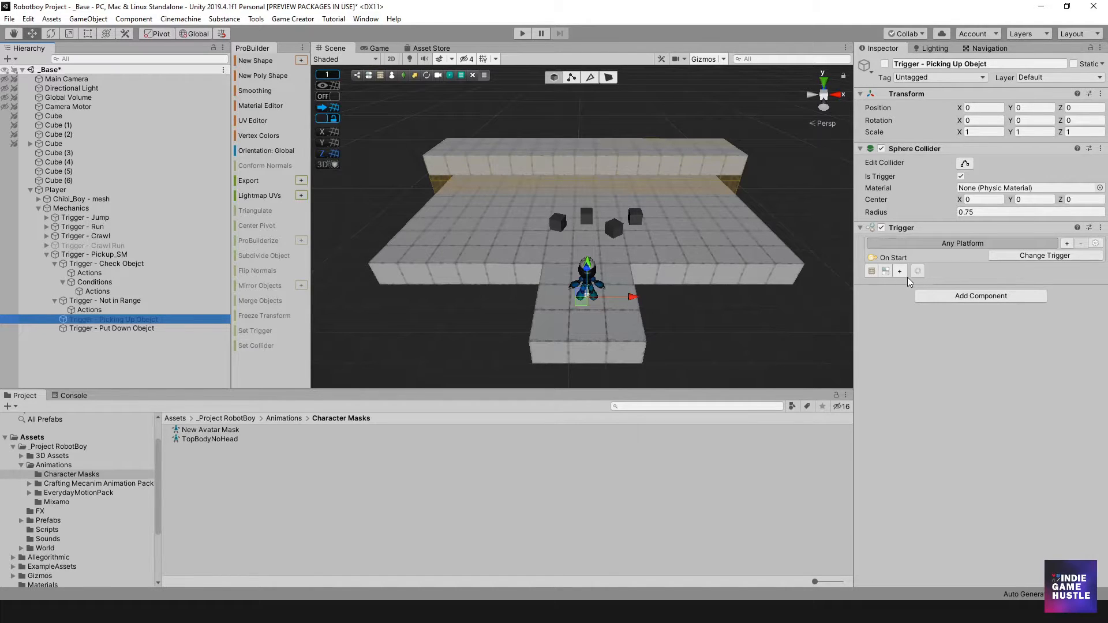
left_click(1034, 255)
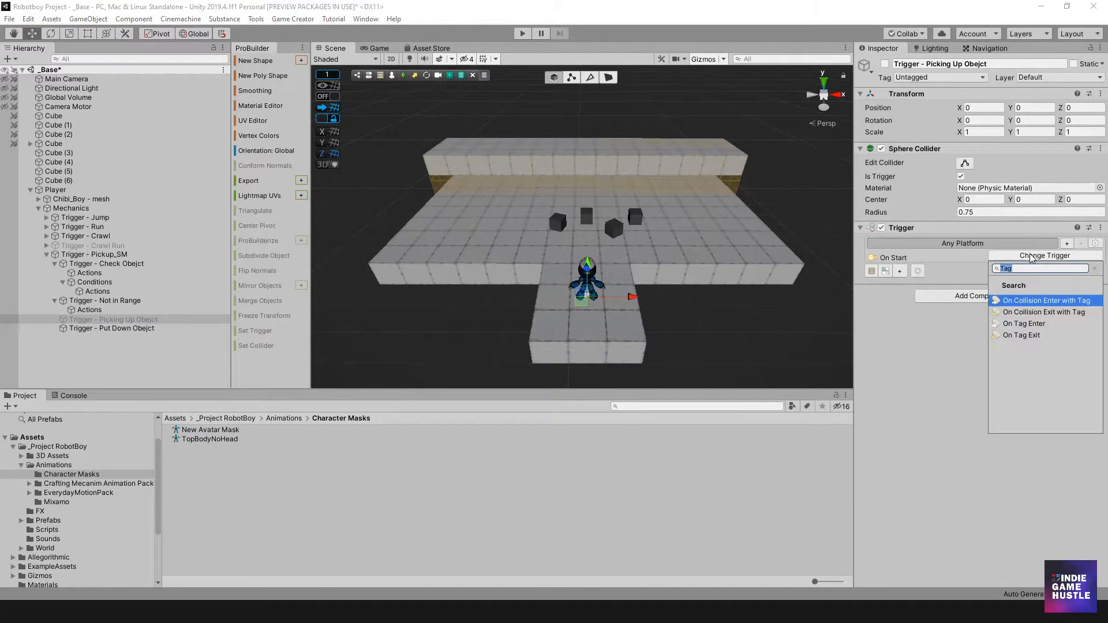
key("BackSpace")
left_click(1037, 313)
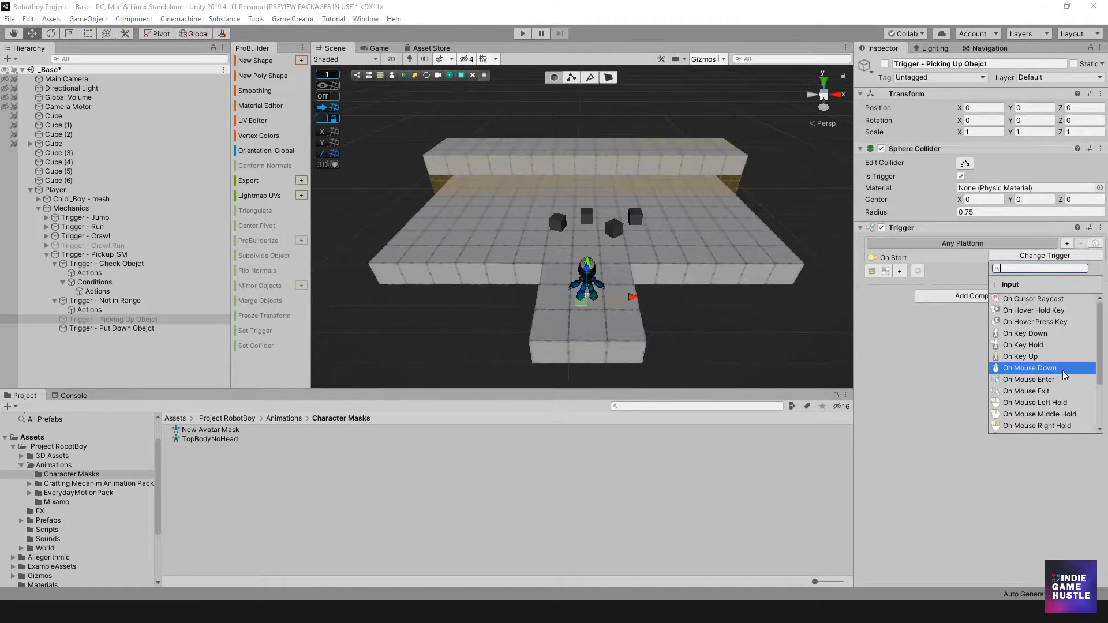
left_click(1044, 334)
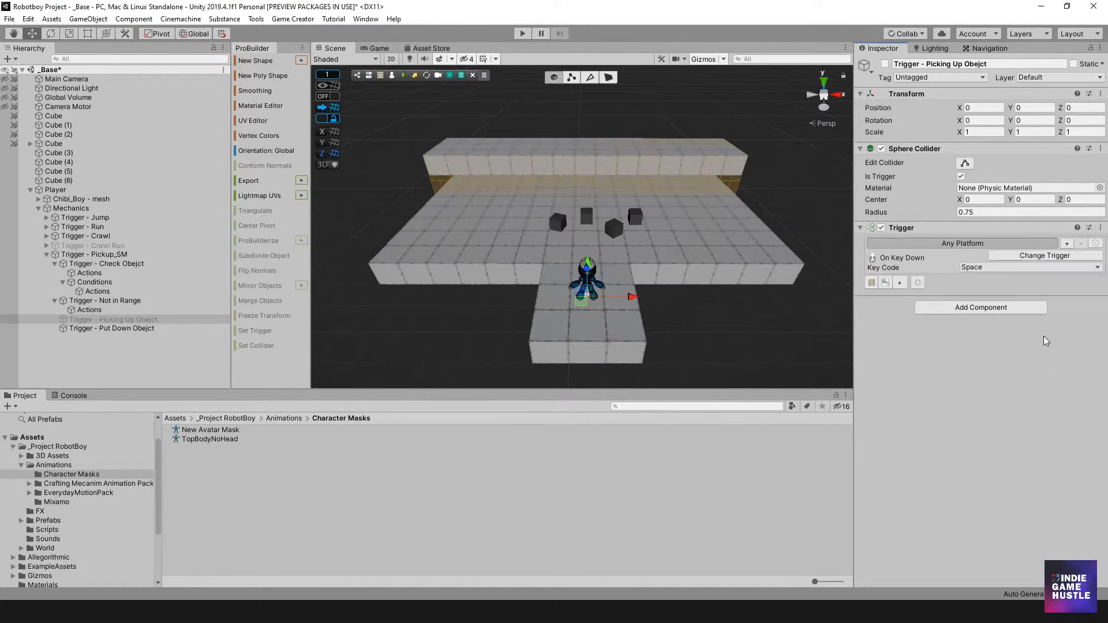
left_click(1010, 268)
key("c")
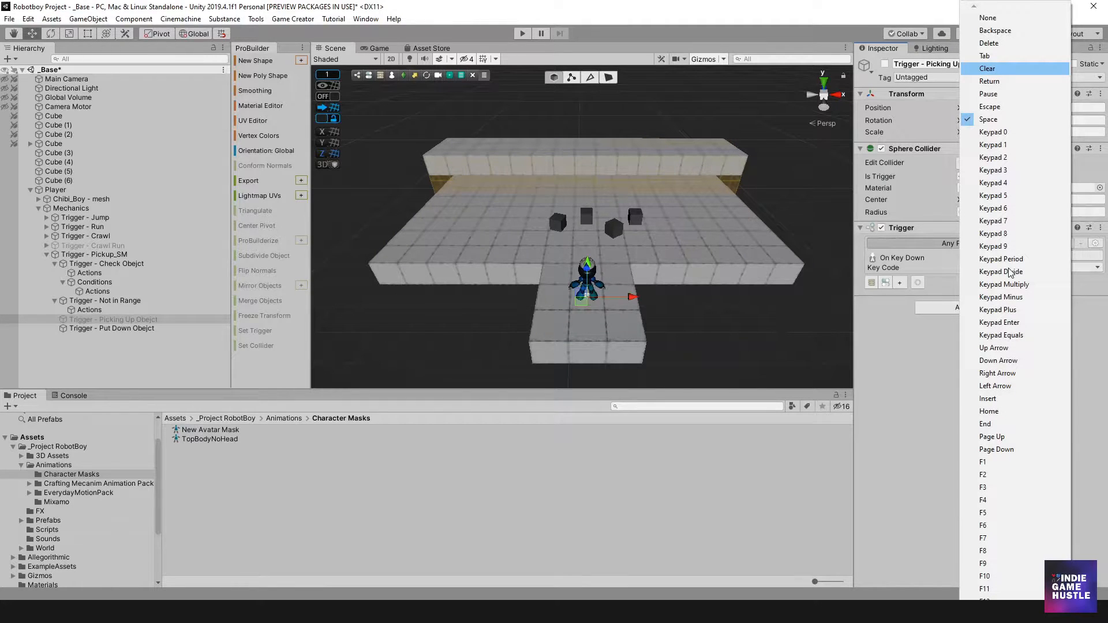
scroll(1008, 270, "down", 10)
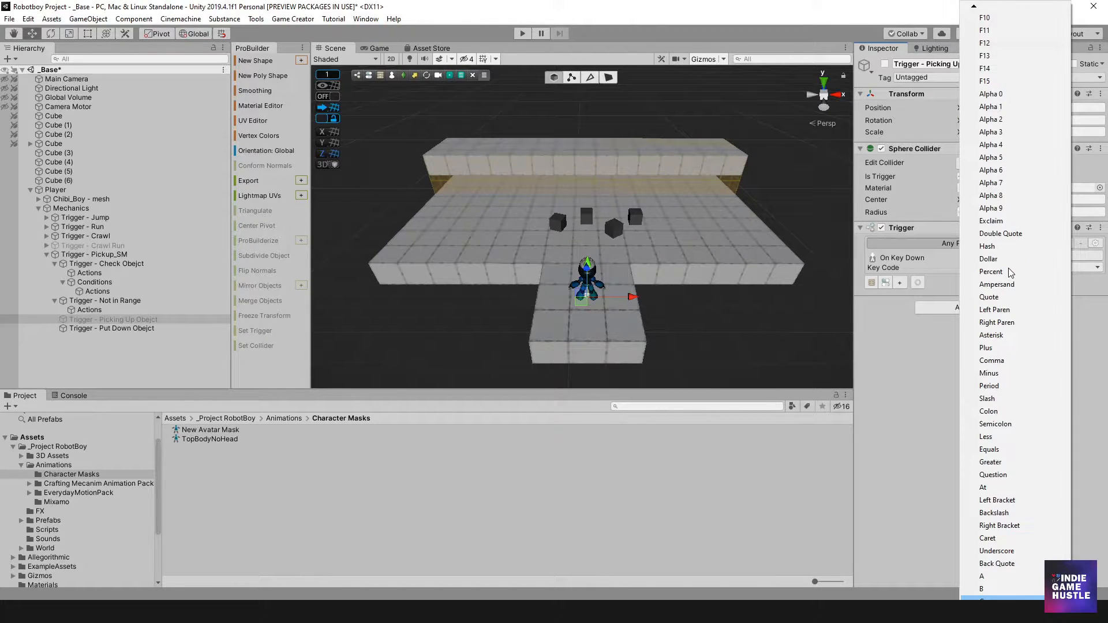
left_click(985, 600)
left_click(936, 377)
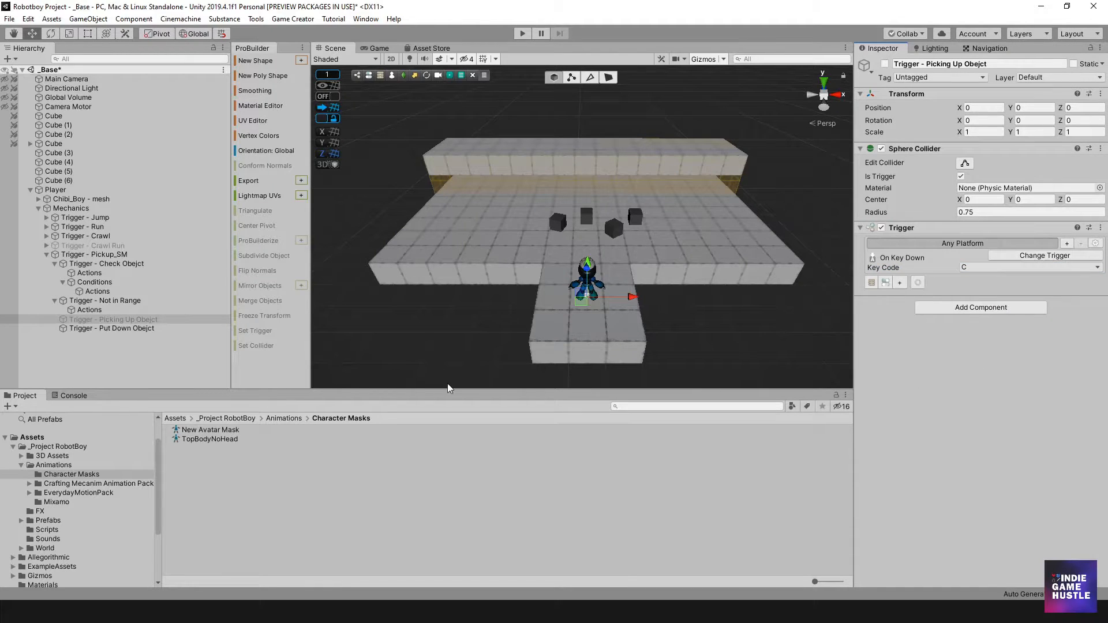
- Add a Conditions object to Trigger - Picking Up Obejct and rename it Conditions
left_click(886, 282)
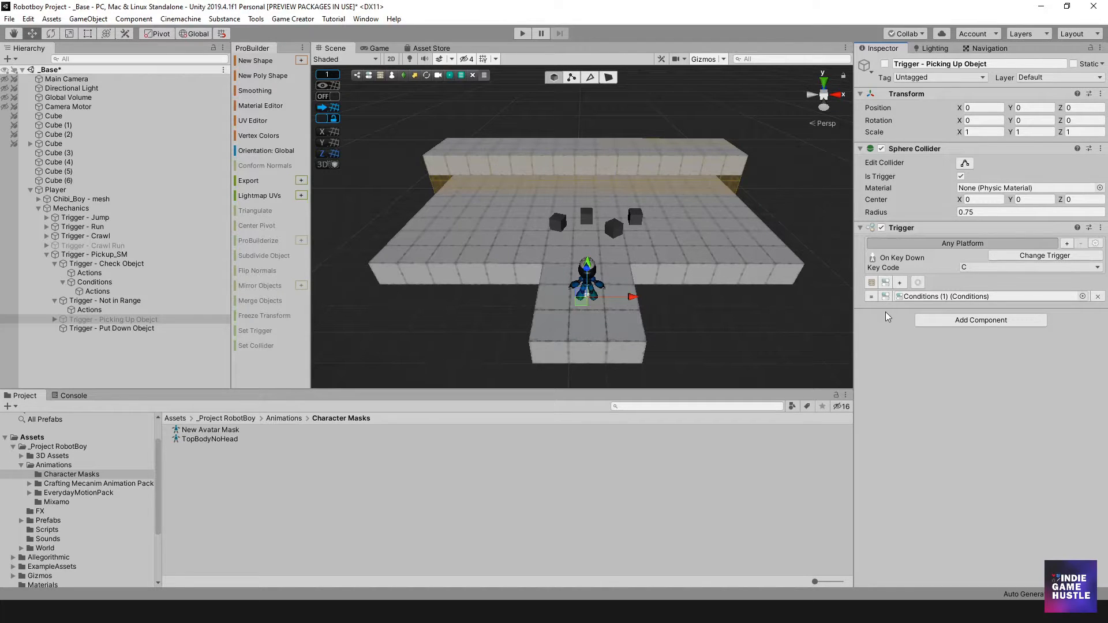
left_click(55, 319)
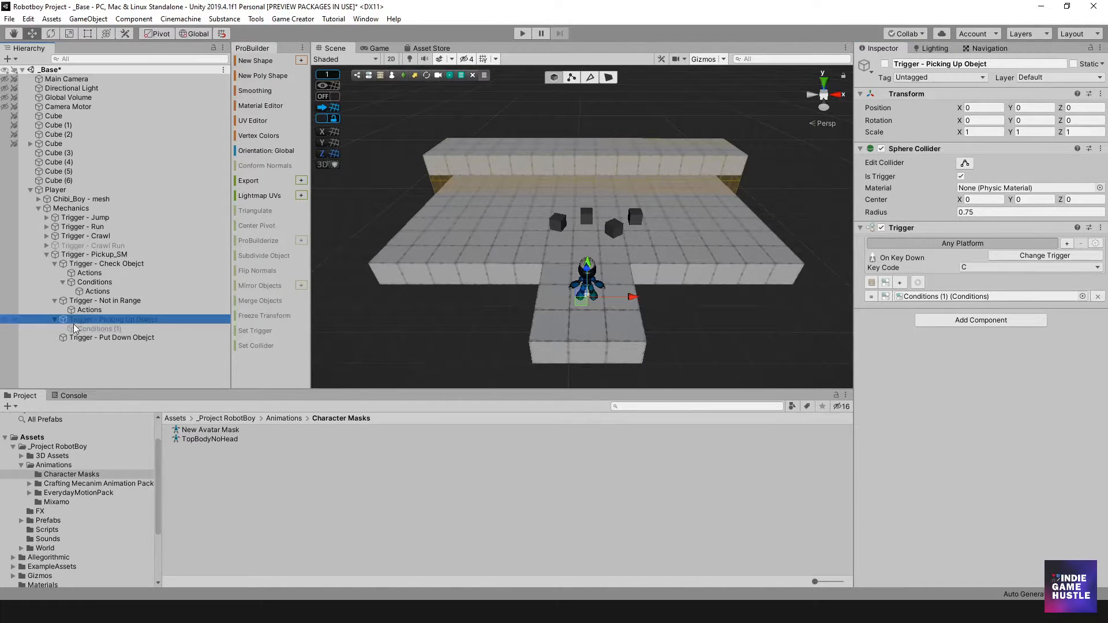
left_click(108, 327)
left_click(123, 329)
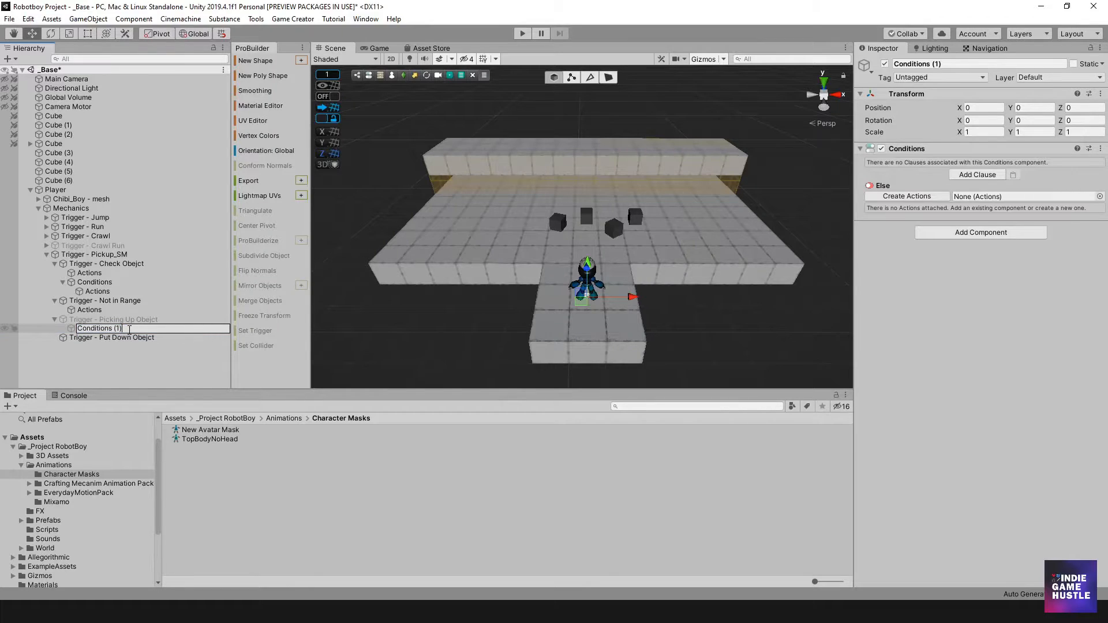
key("BackSpace")
key("BackSpace")
key("BackSpace")
key("Return")
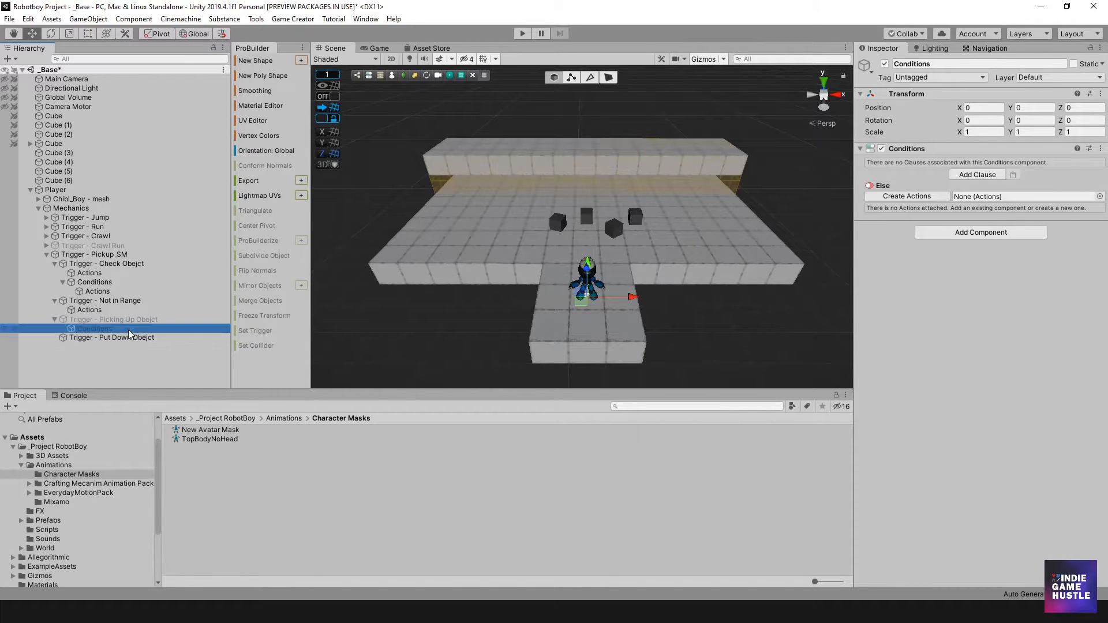
- Add a clause to Conditions that compares the global variable isCarrying with the value False
left_click(974, 176)
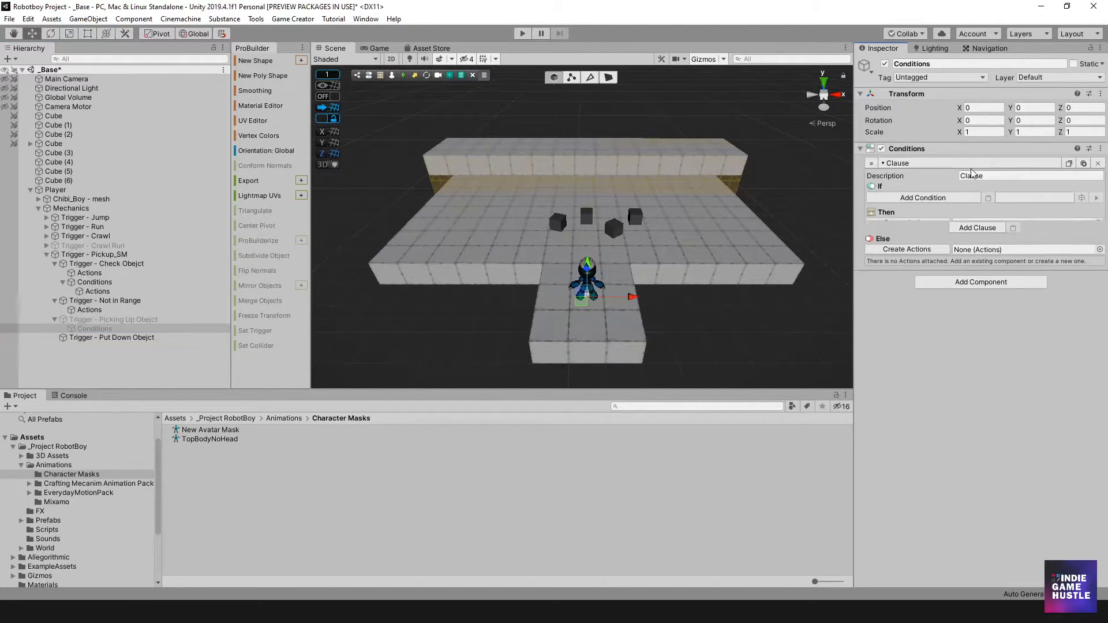
left_click(914, 198)
key("Escape")
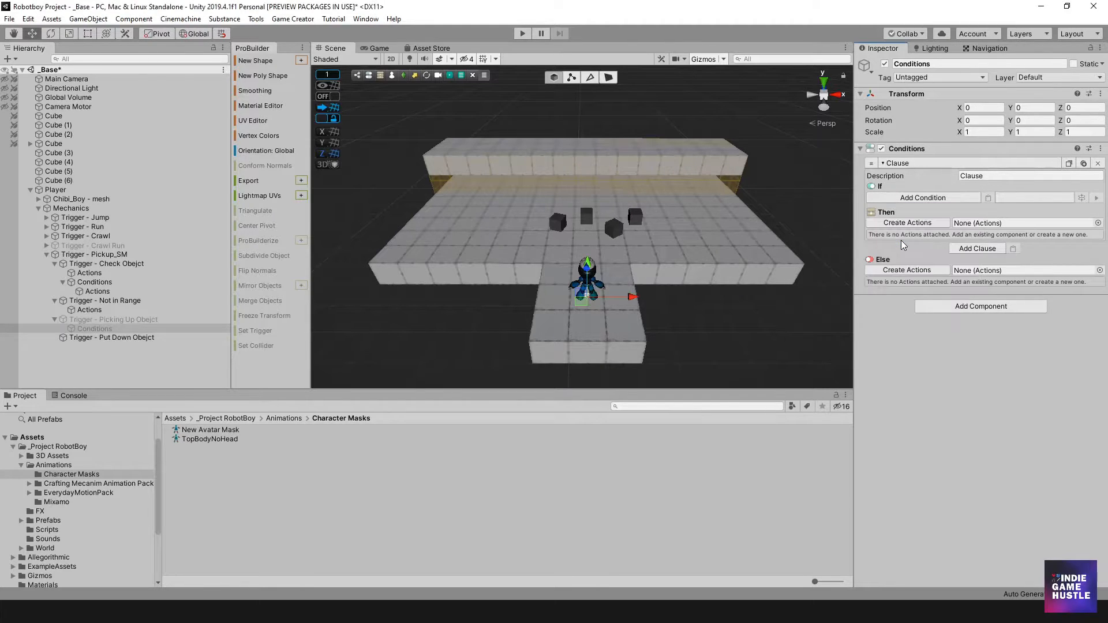
left_click(925, 198)
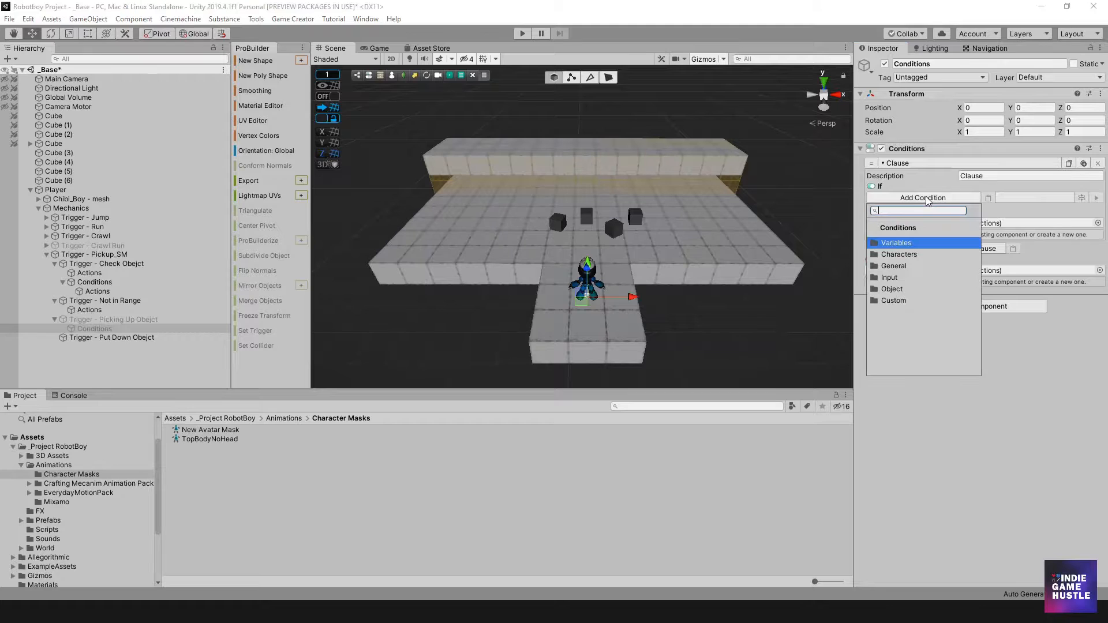
left_click(908, 247)
left_click(909, 262)
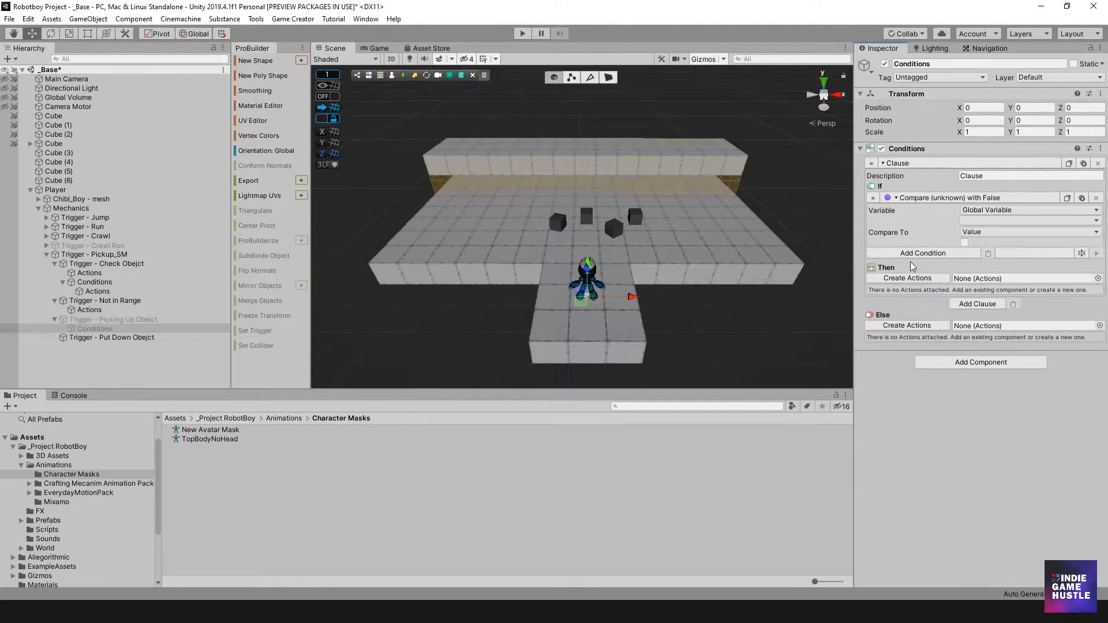
left_click(971, 219)
left_click(983, 247)
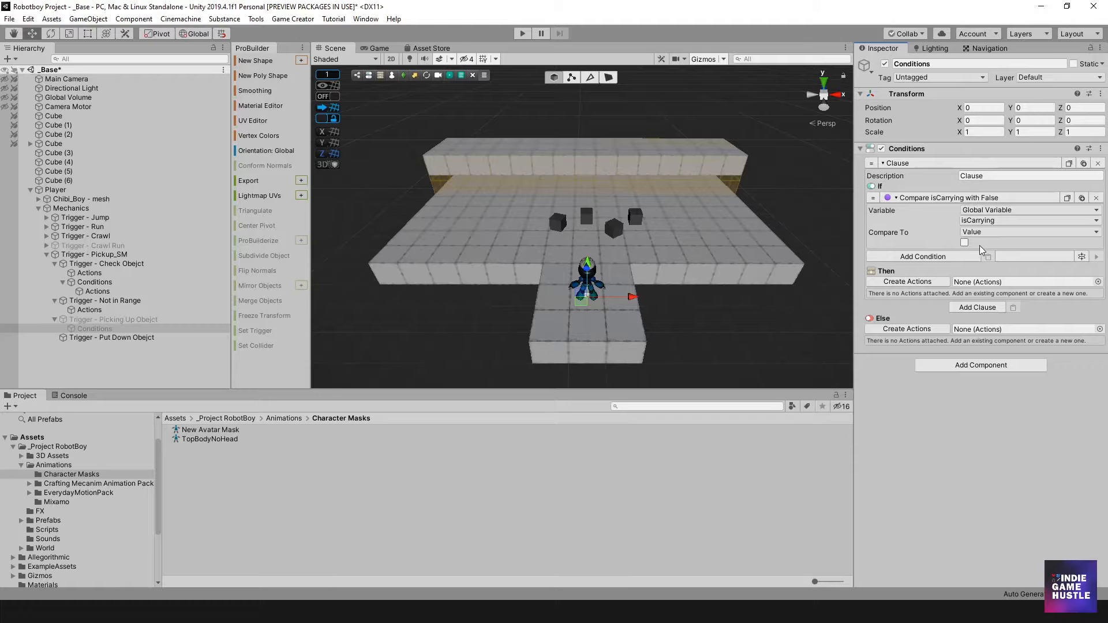
- Create an Actions object for the clause's Then branch and select it under Conditions
left_click(917, 283)
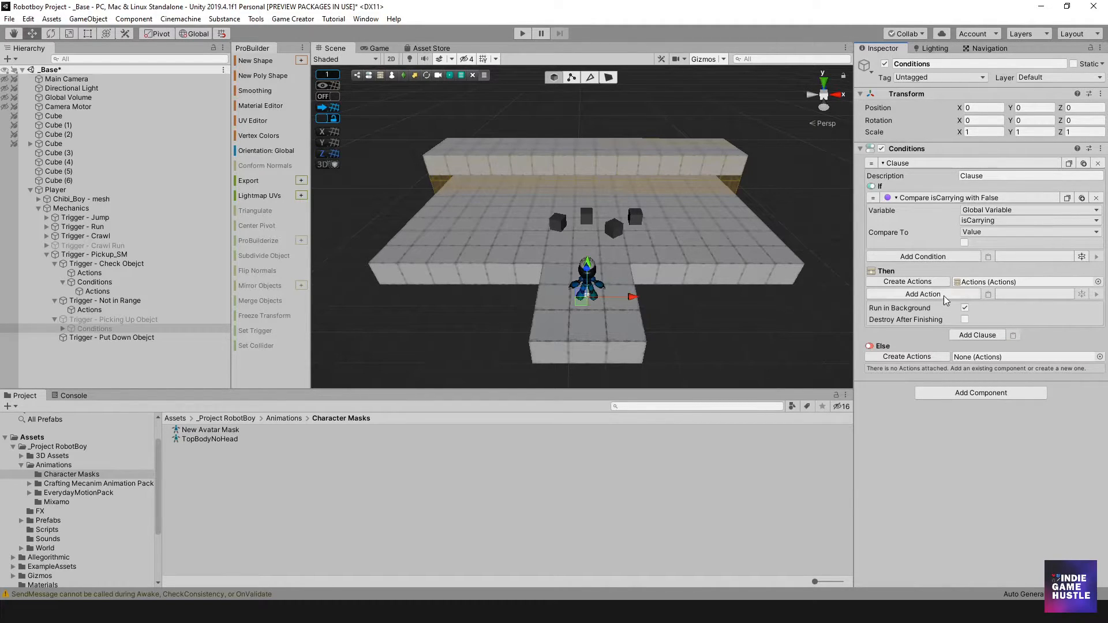
left_click(62, 329)
left_click(96, 338)
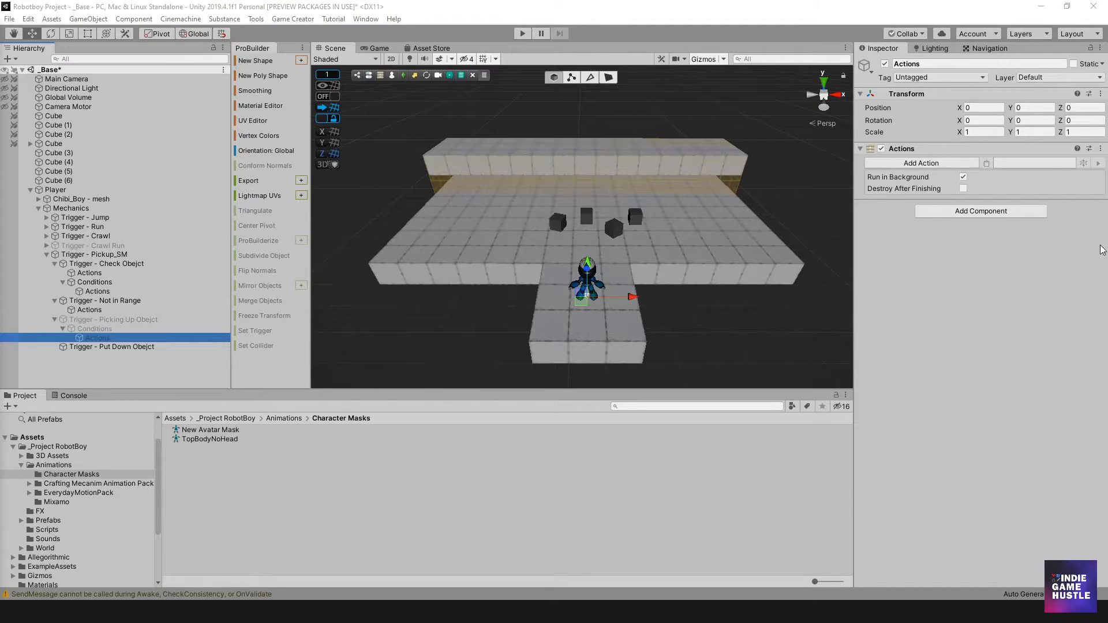
- Add a Debug Message action to the selected Actions object with the message Picking Up Object
left_click(936, 163)
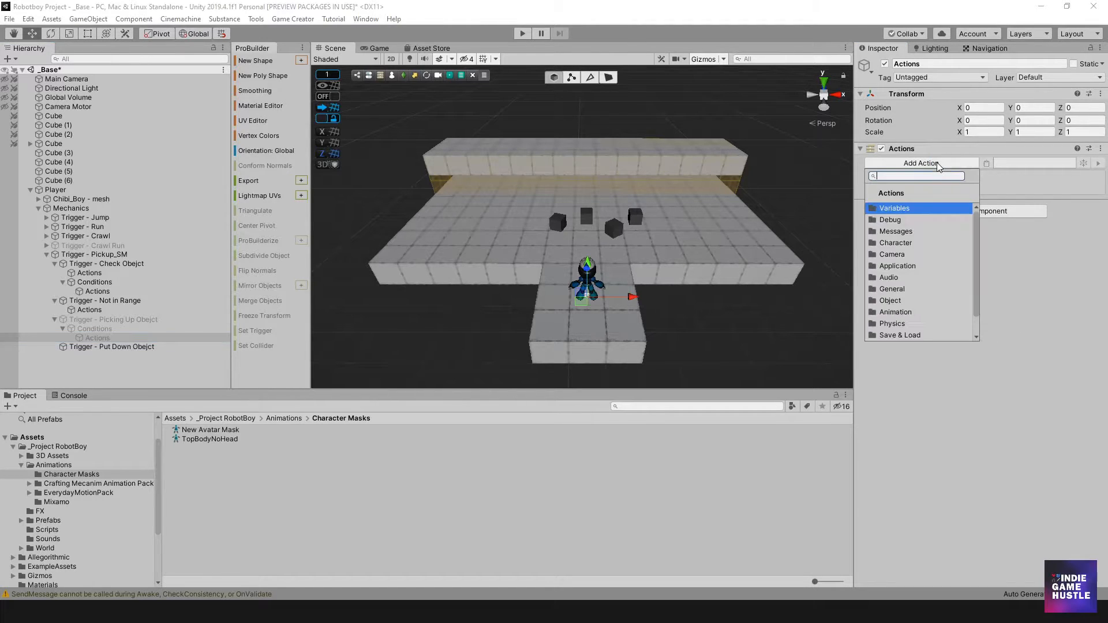
left_click(912, 221)
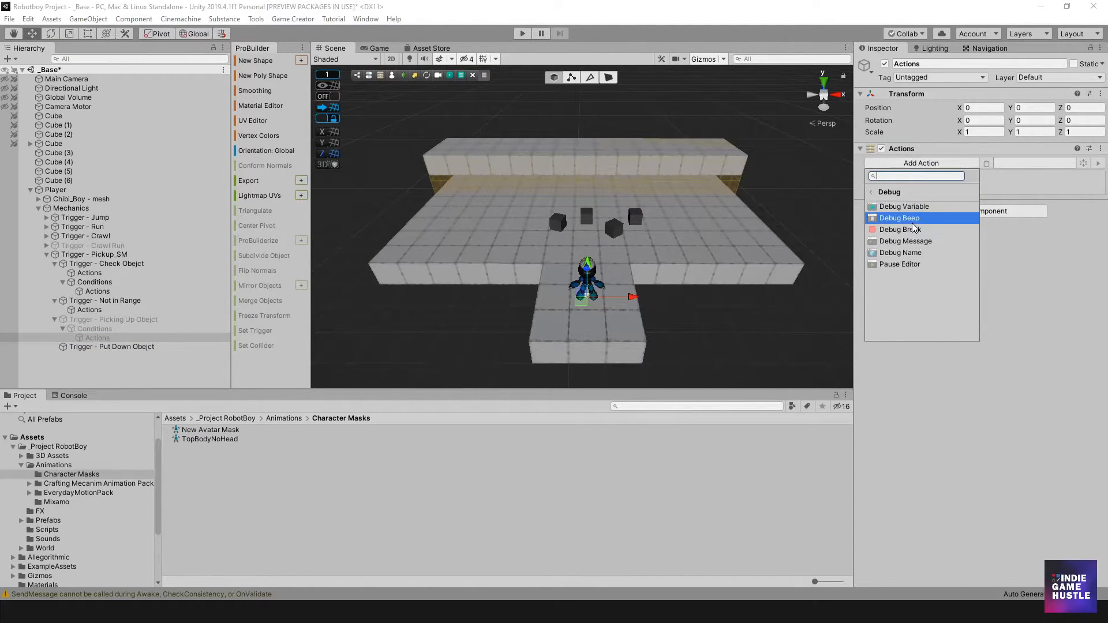
left_click(933, 233)
left_click(1007, 187)
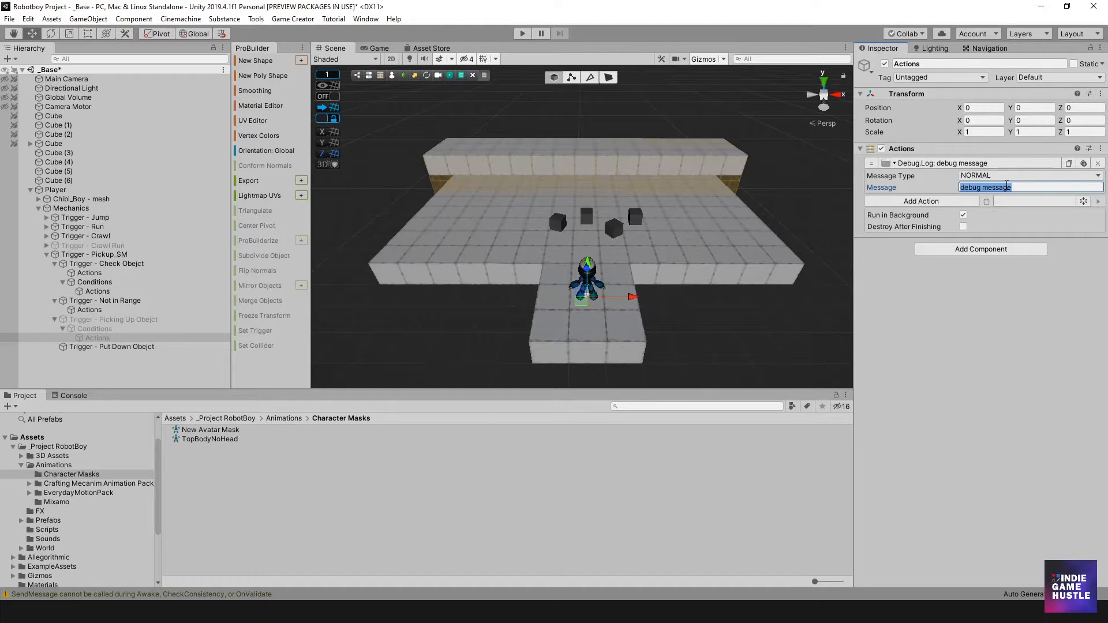
type("Picking Up Object")
left_click(964, 327)
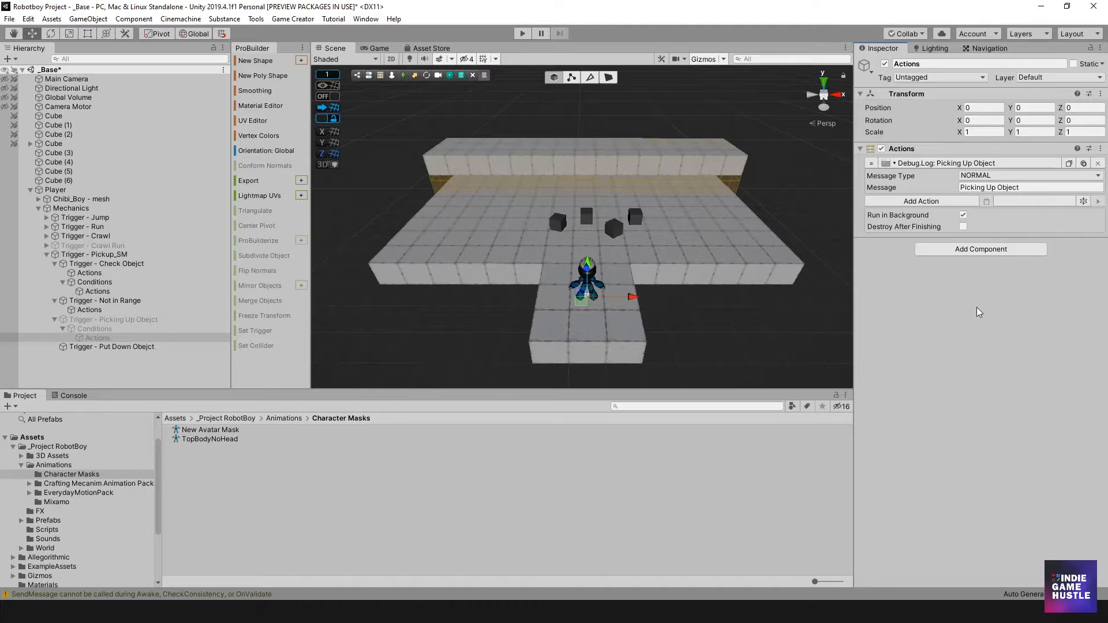
- Add a Nearest with Tag action that stores the nearest PickUp_SM object within radius 2 in the global variable PickUp
left_click(921, 202)
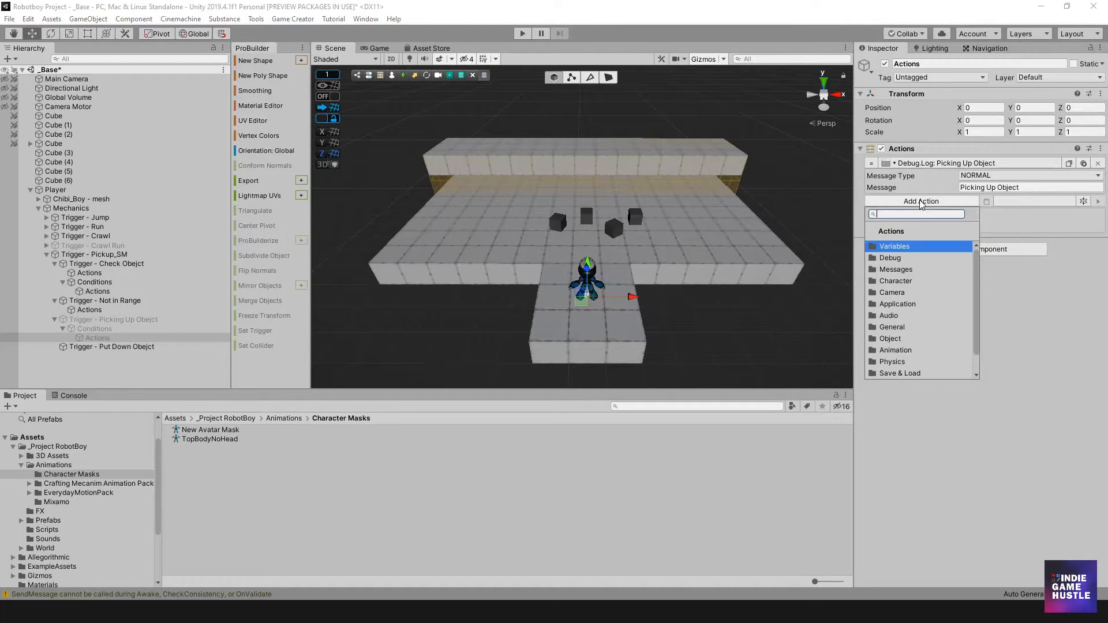
type("Tag")
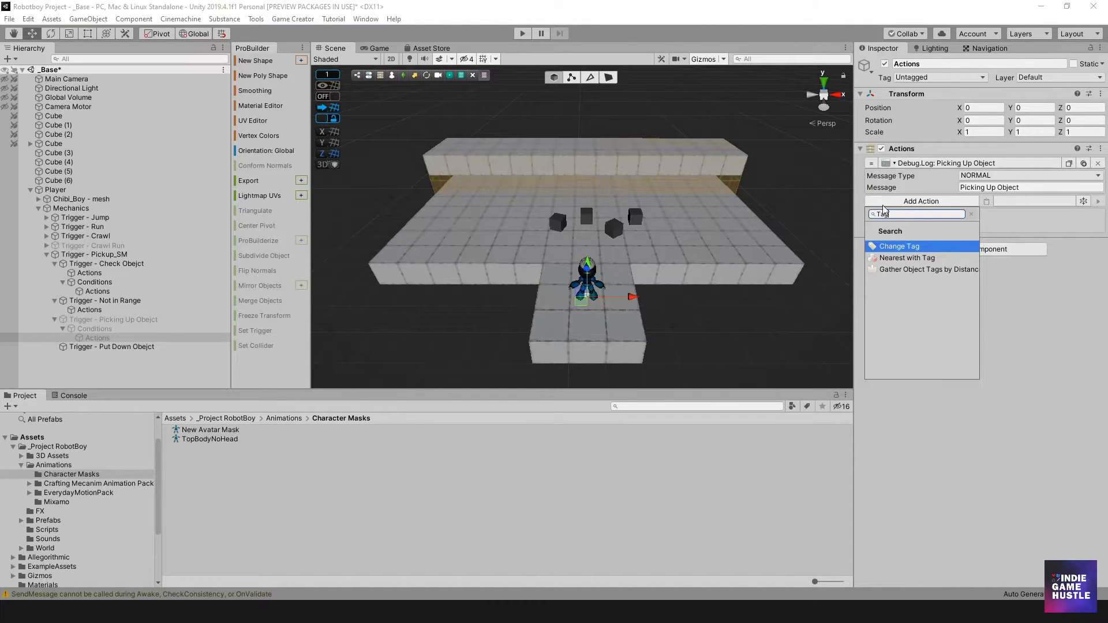
left_click(899, 258)
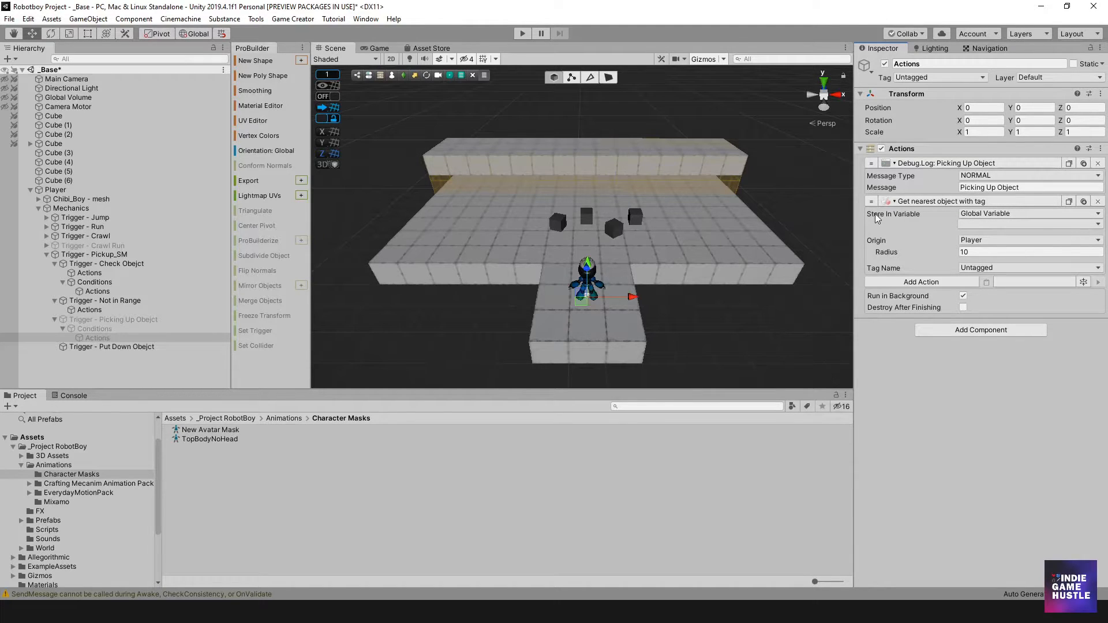
left_click(975, 224)
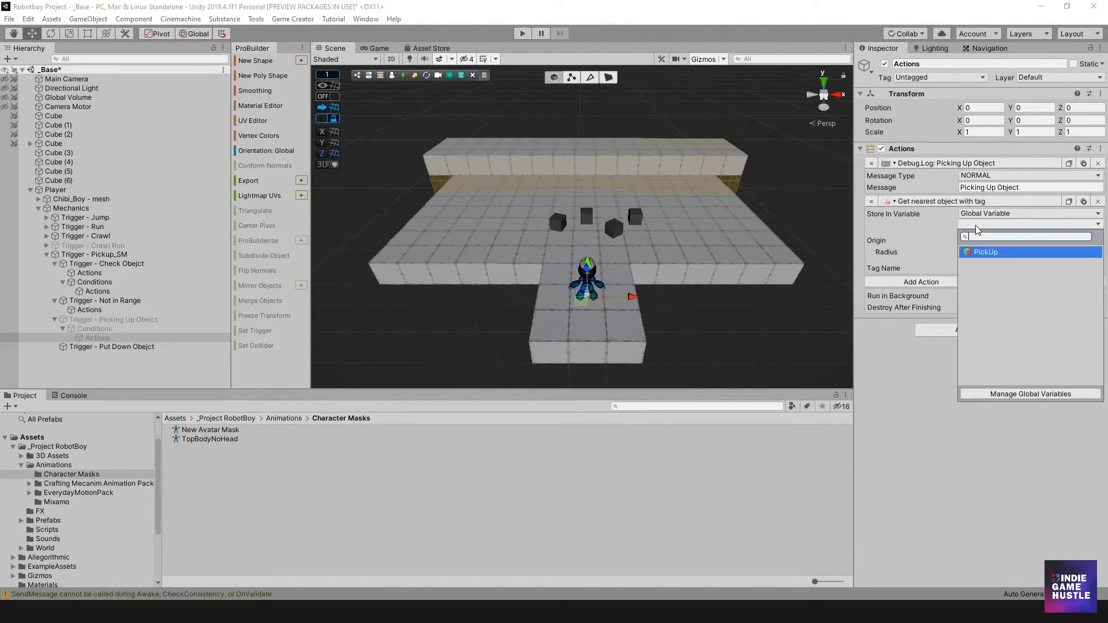
left_click(977, 250)
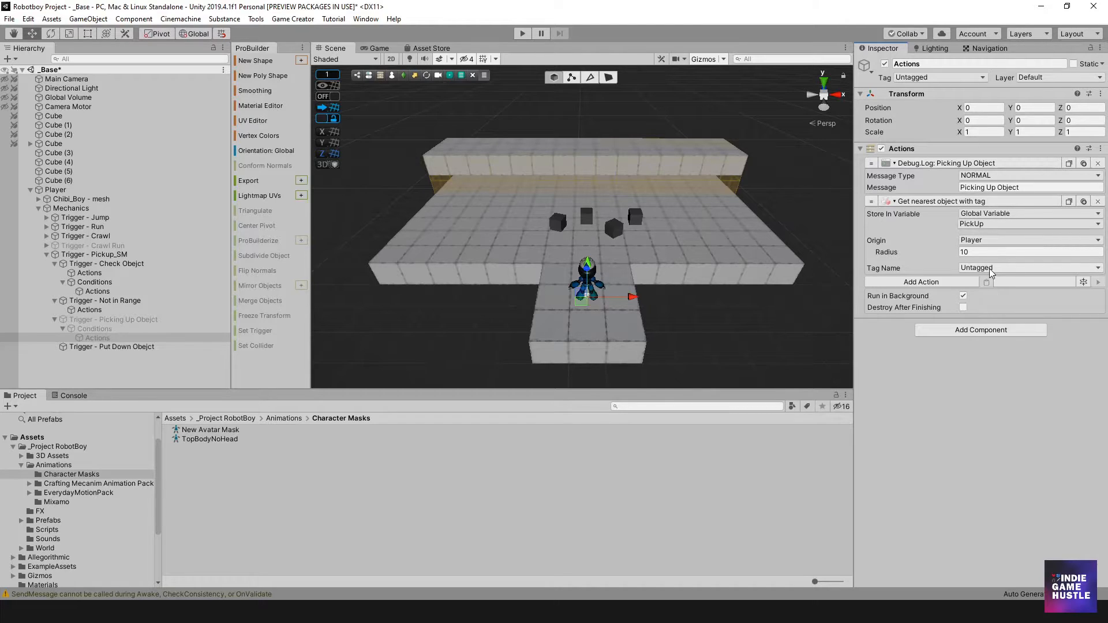
left_click(989, 268)
left_click(1002, 370)
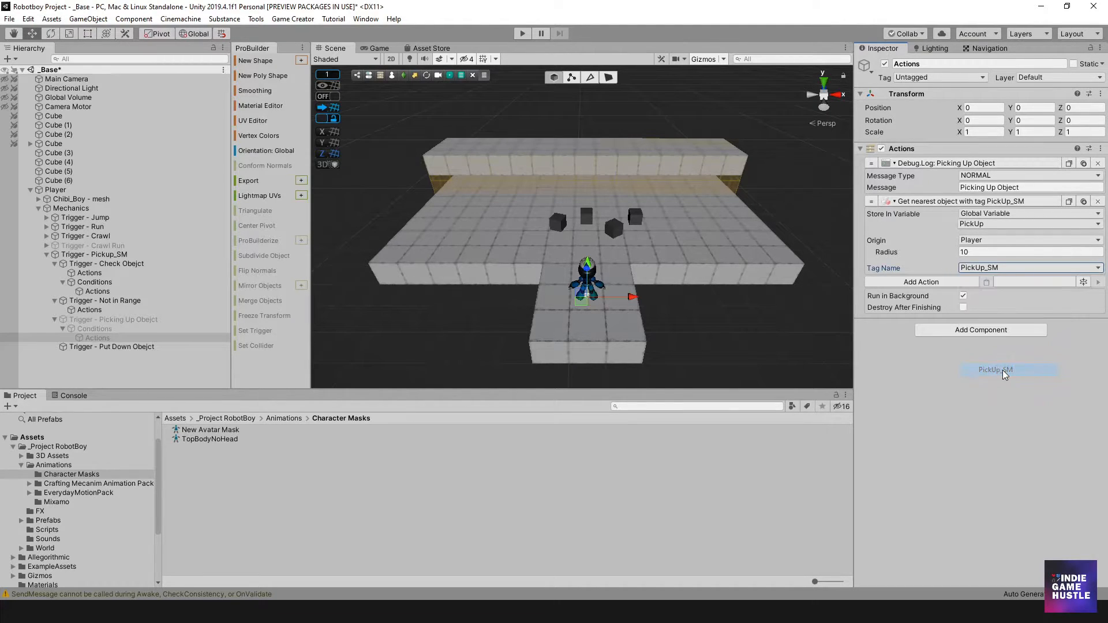
left_click(1020, 252)
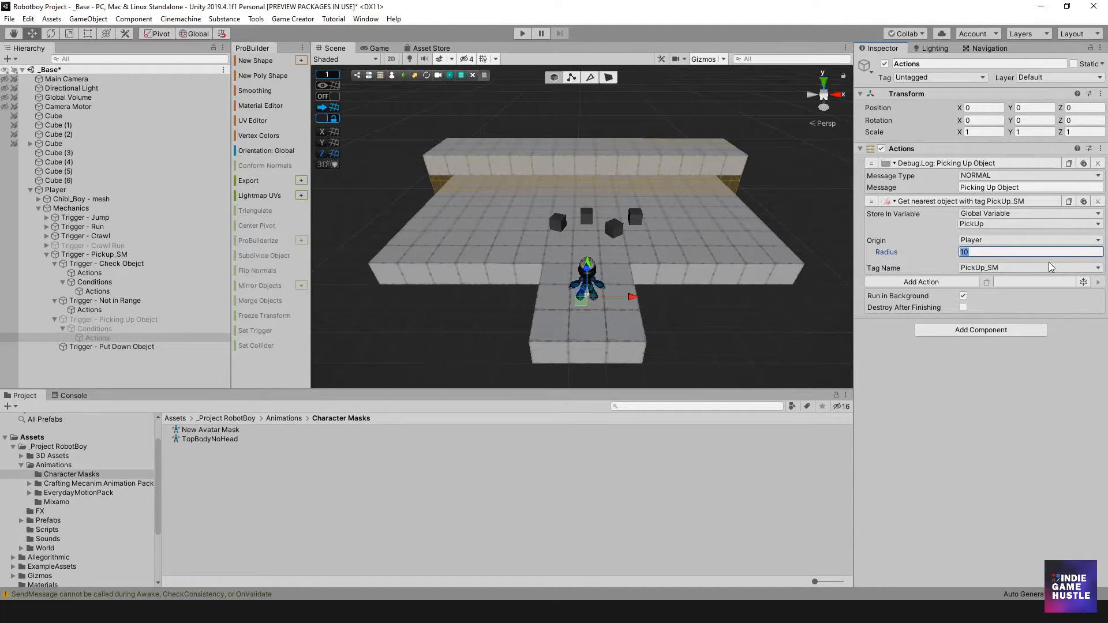
type("2")
left_click(960, 389)
left_click(963, 251)
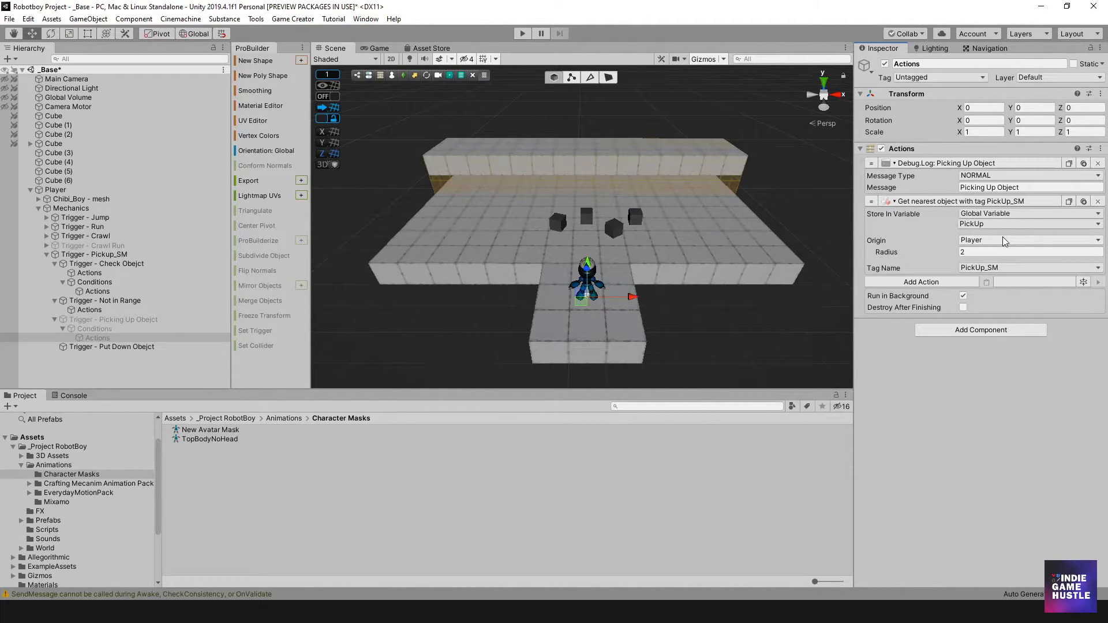
- Add a character Change Property action that switches off Is Controllable for the Player
left_click(945, 285)
left_click(971, 295)
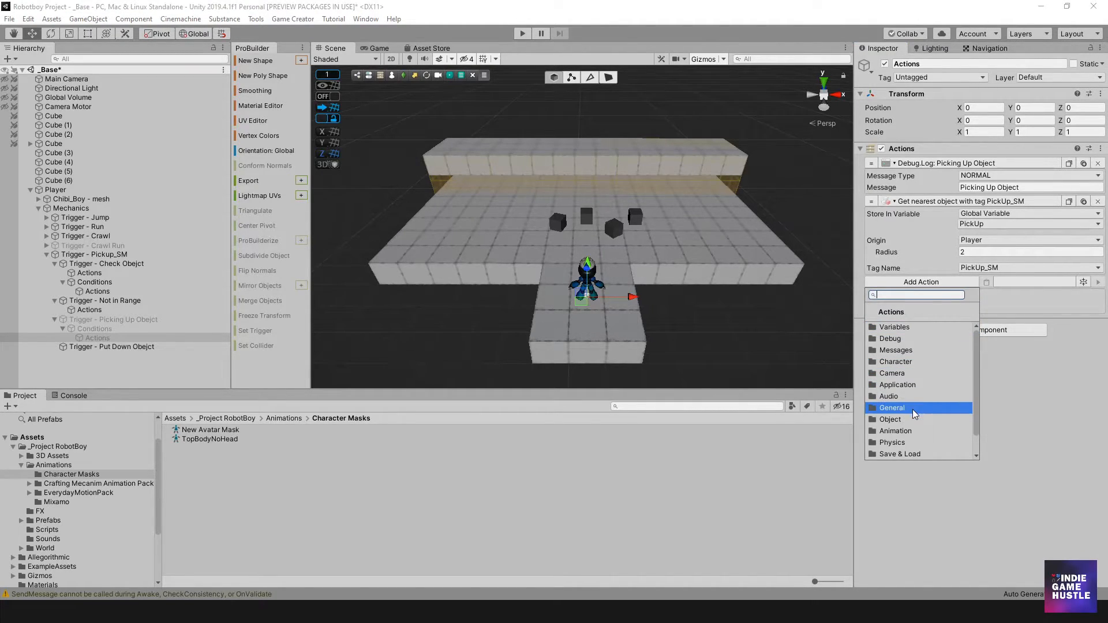
left_click(906, 362)
scroll(912, 383, "up", 2)
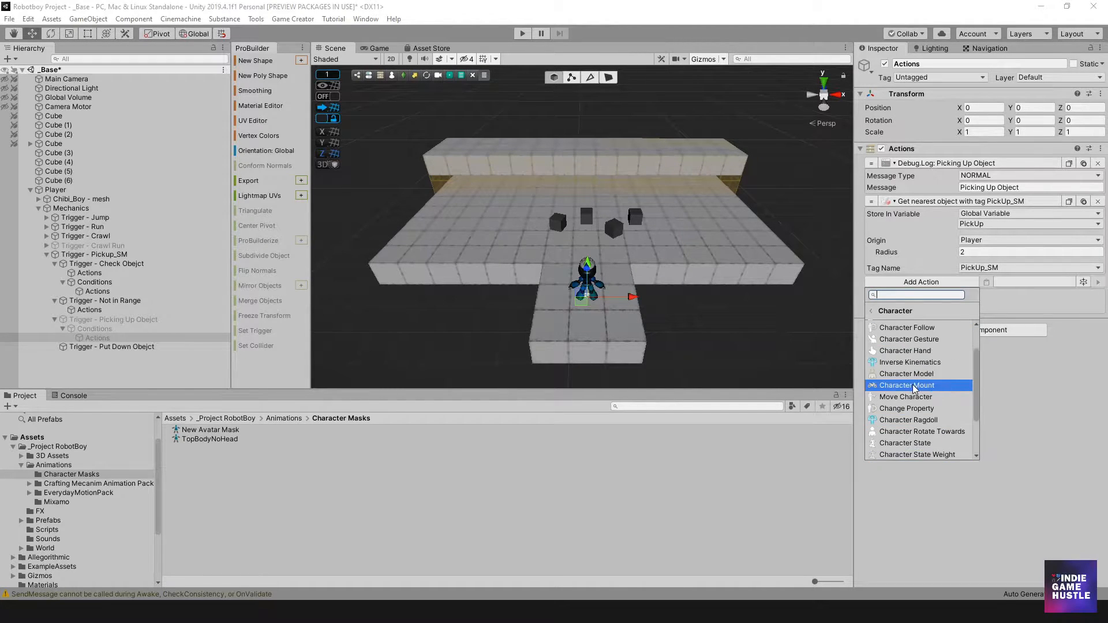
left_click(912, 406)
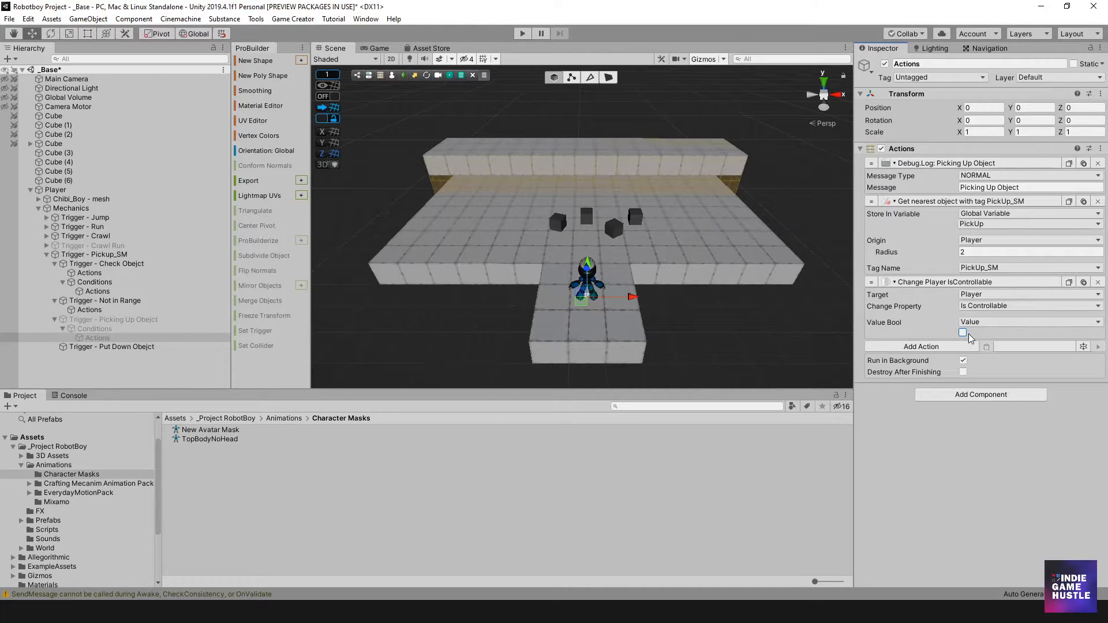
- Add a Character State action for the Player that uses the animation clip Carry-Overhead-Pickup
left_click(940, 345)
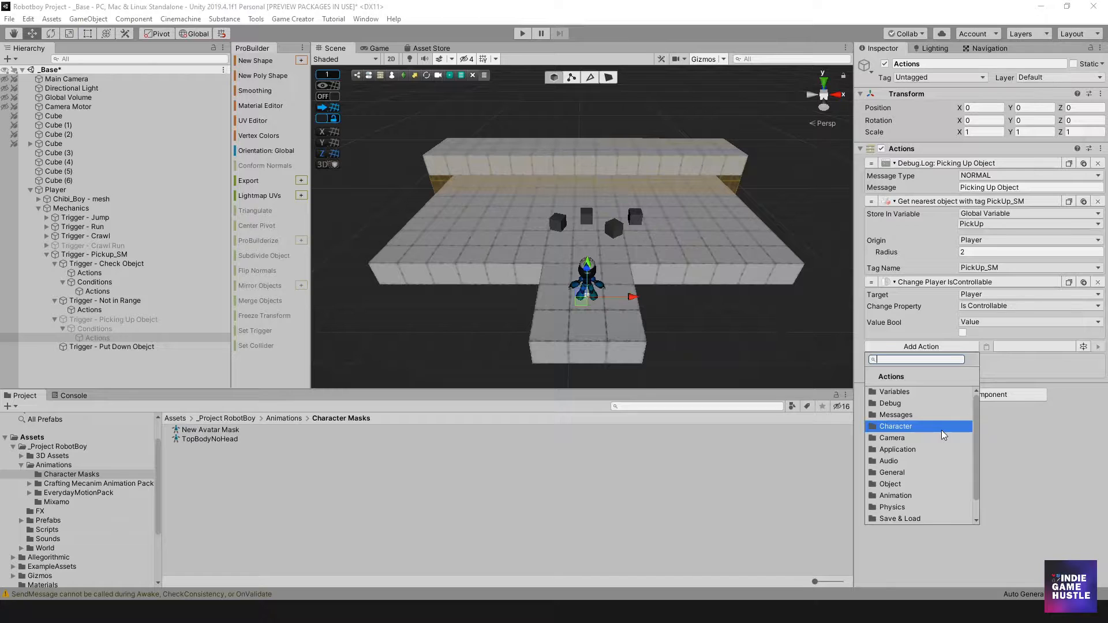
type("state")
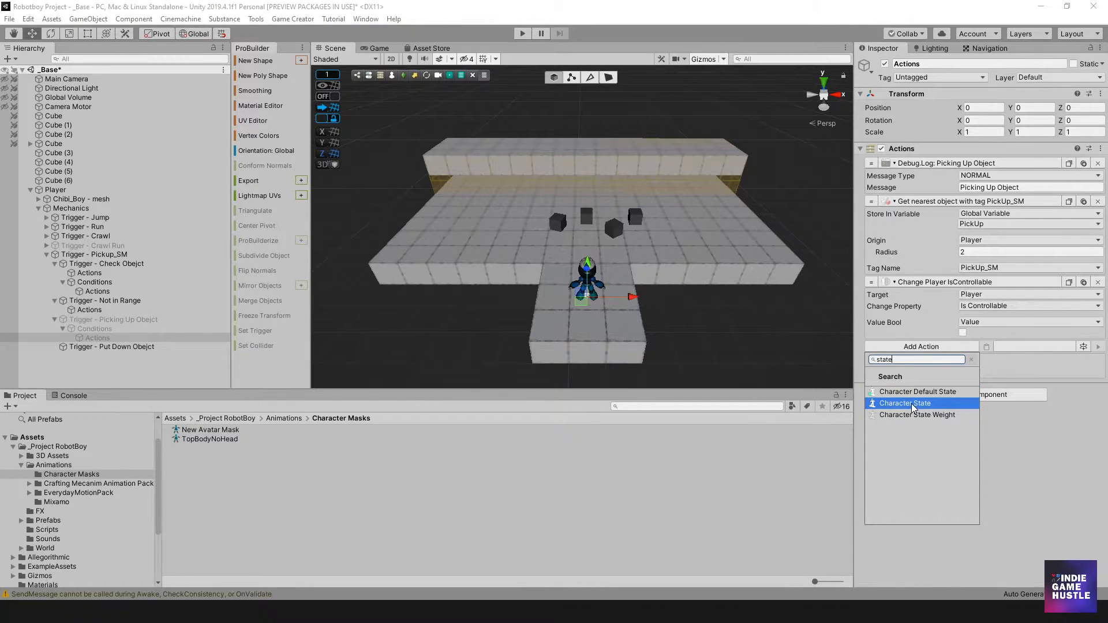
left_click(912, 403)
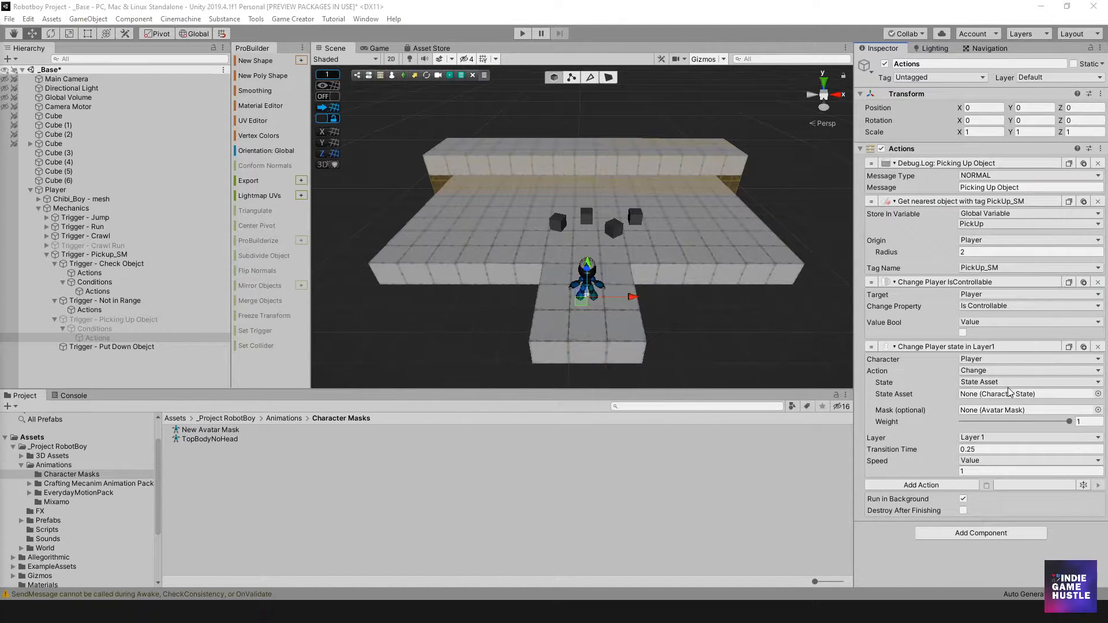
left_click(988, 382)
left_click(989, 410)
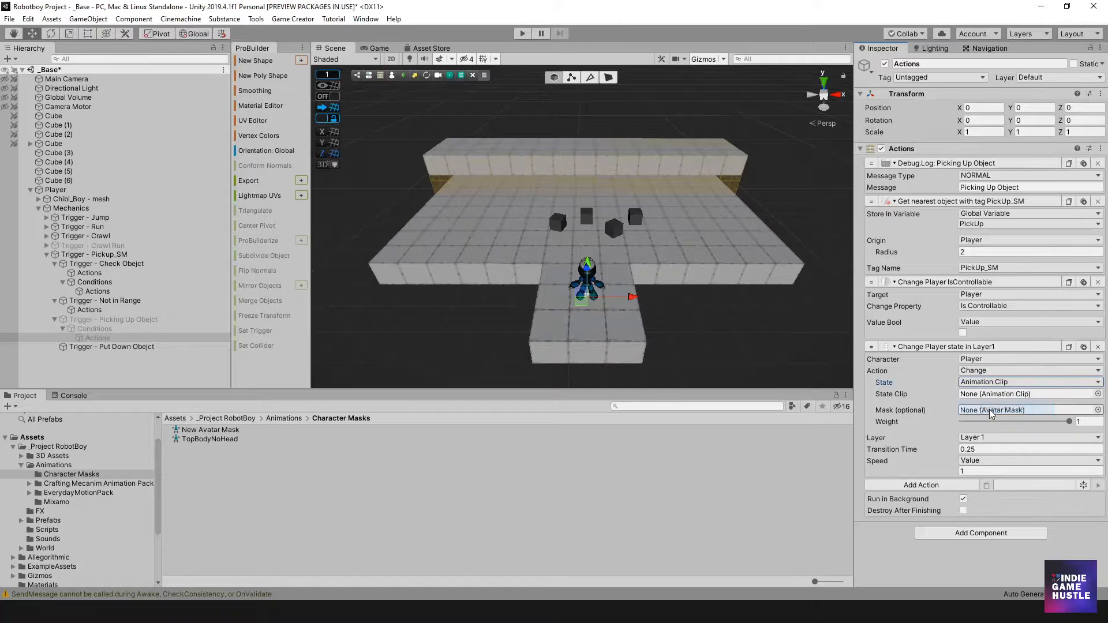
left_click(1098, 395)
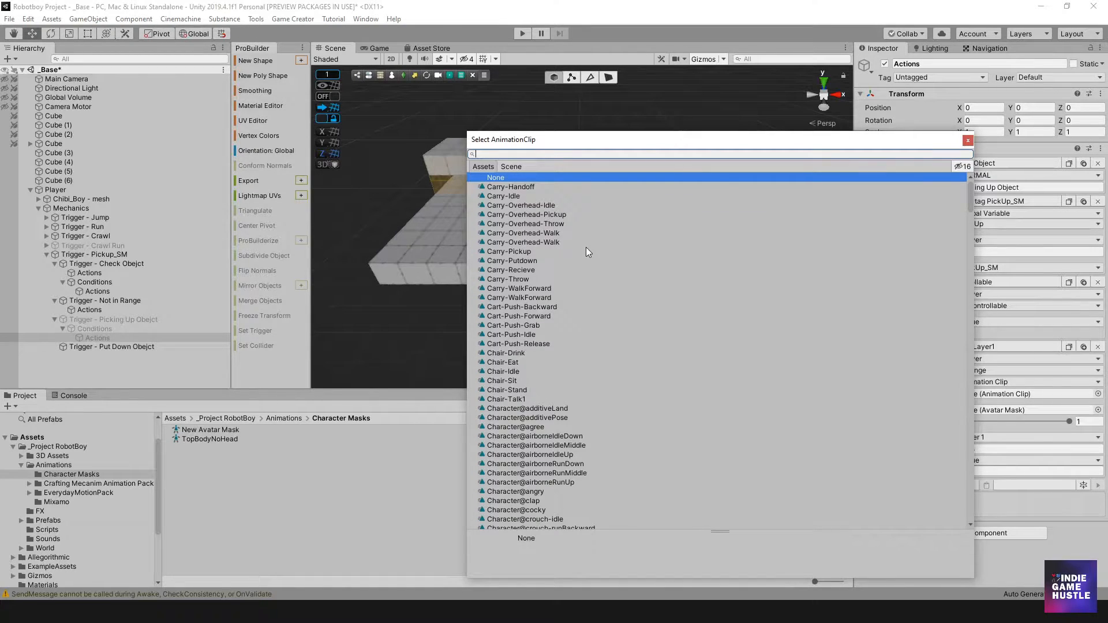
type("Pick")
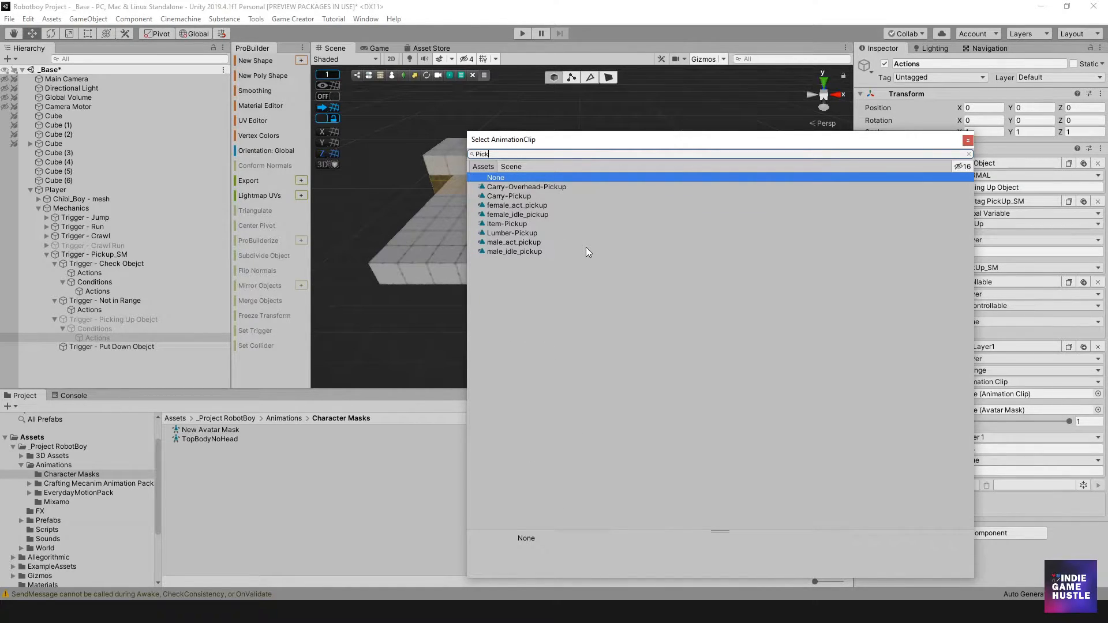
left_click(522, 188)
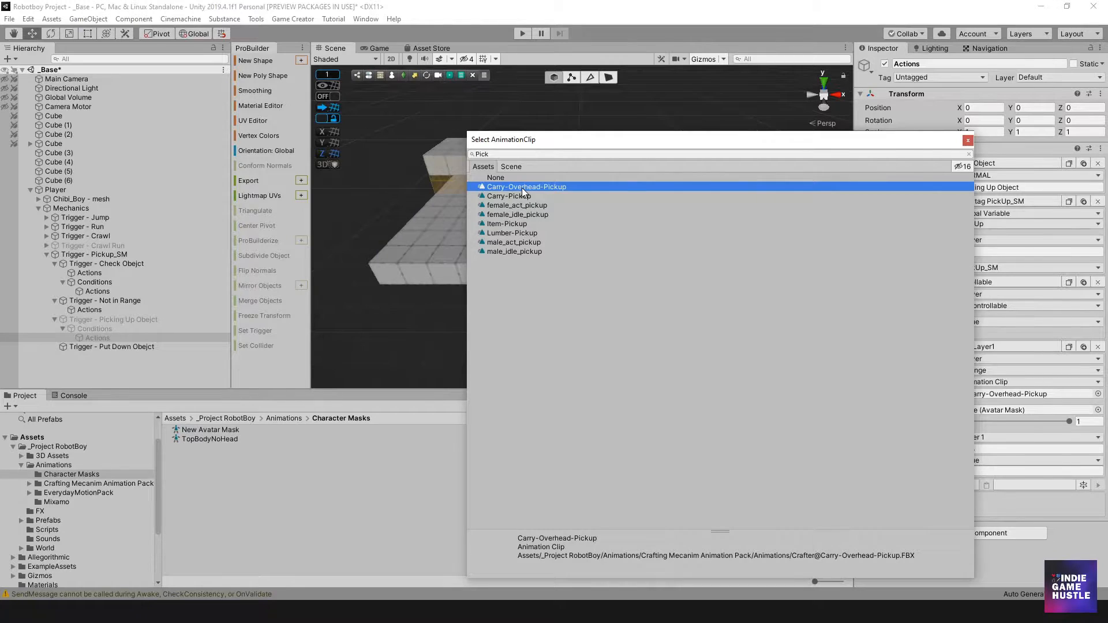
double_click(522, 189)
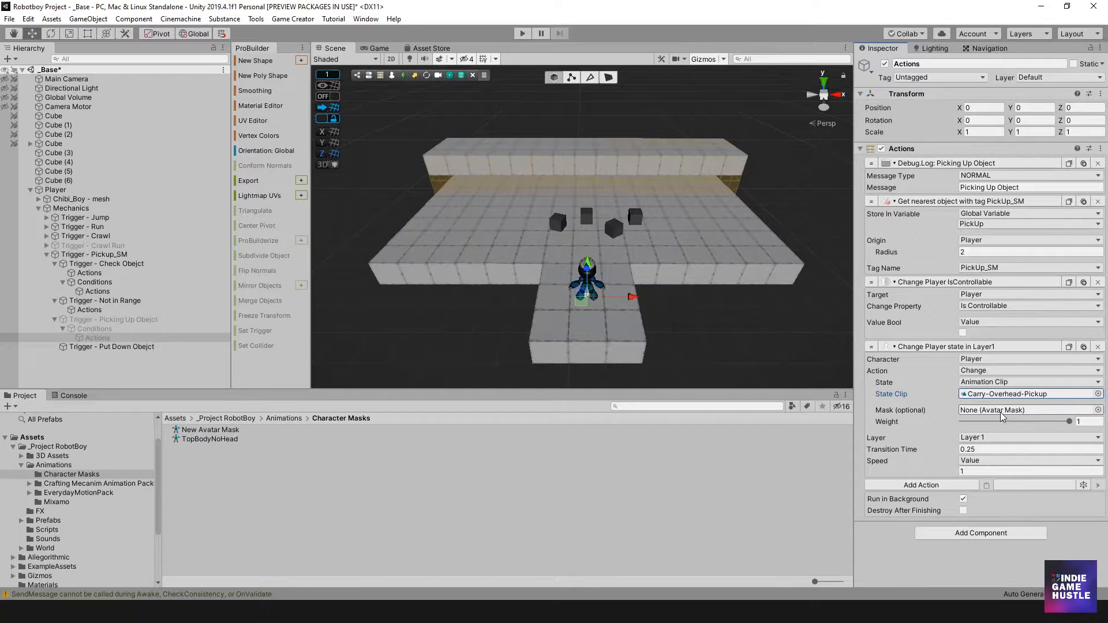
- Add a Look At action with the global variable PickUp as its target
left_click(966, 485)
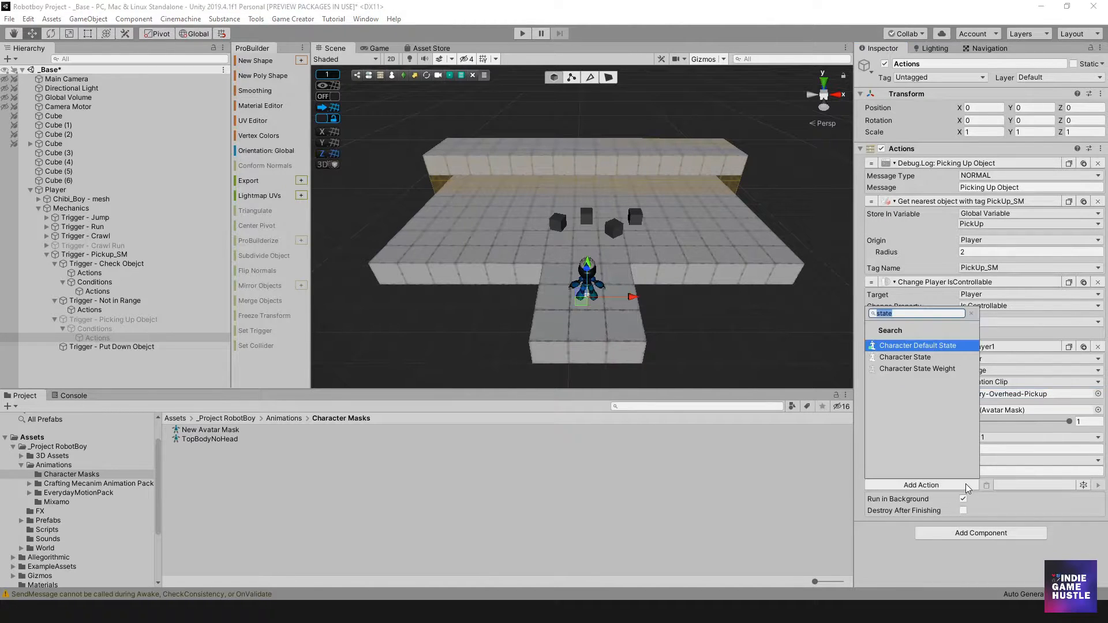
type("Look")
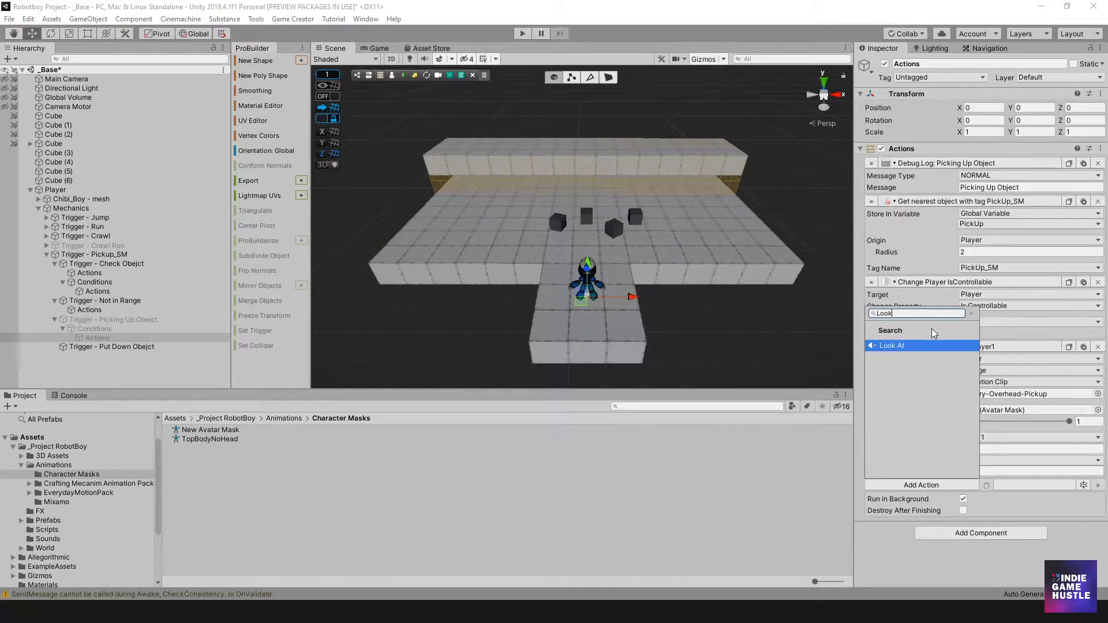
key("Return")
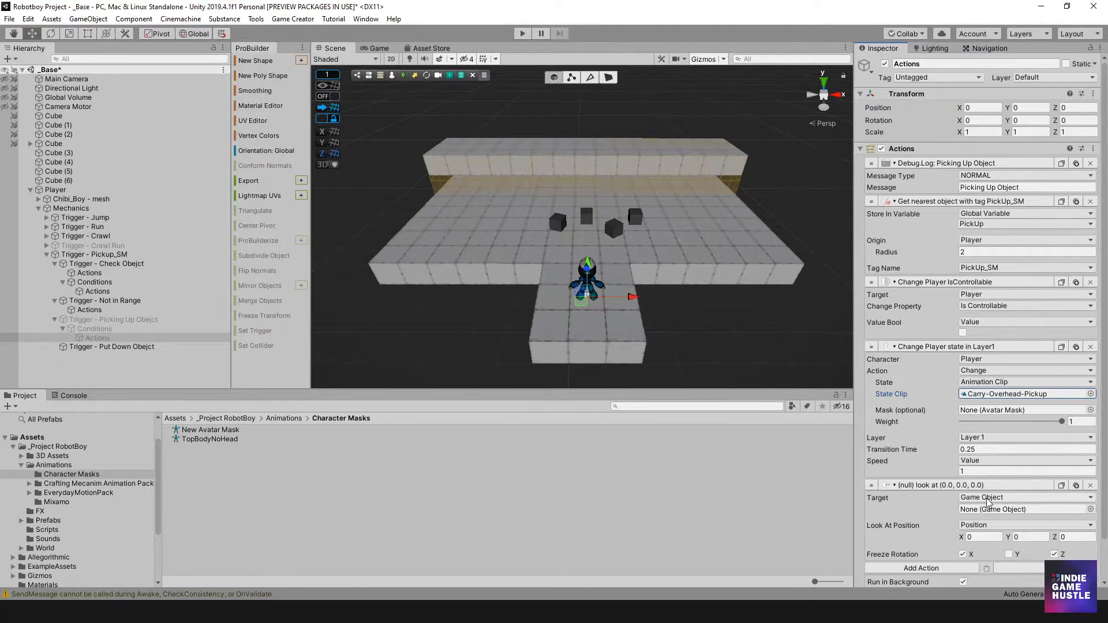
left_click(988, 499)
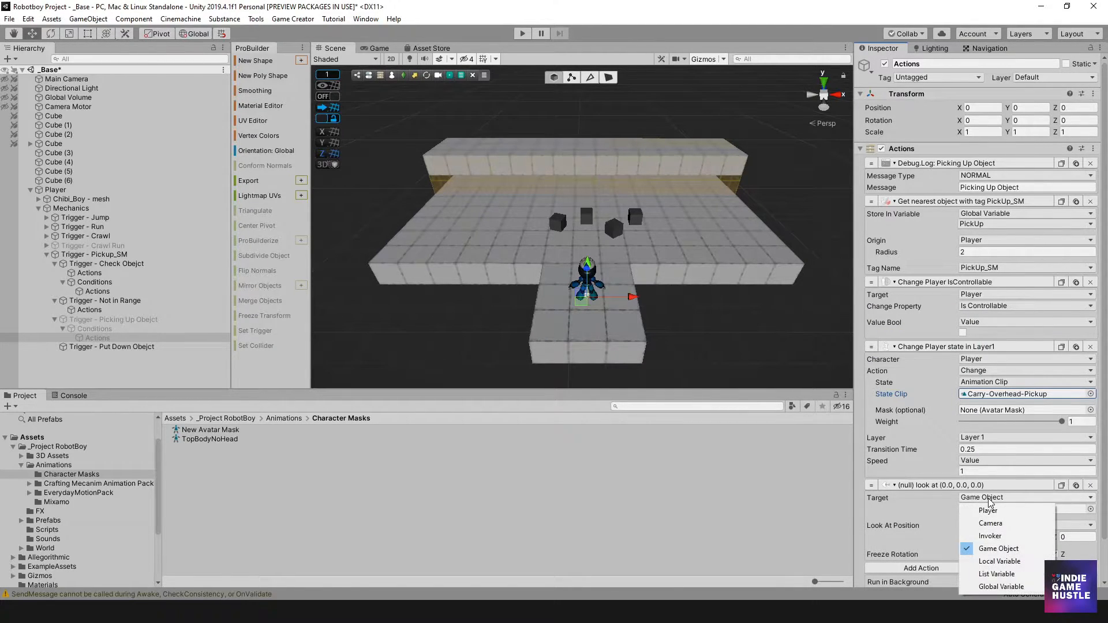
left_click(1004, 586)
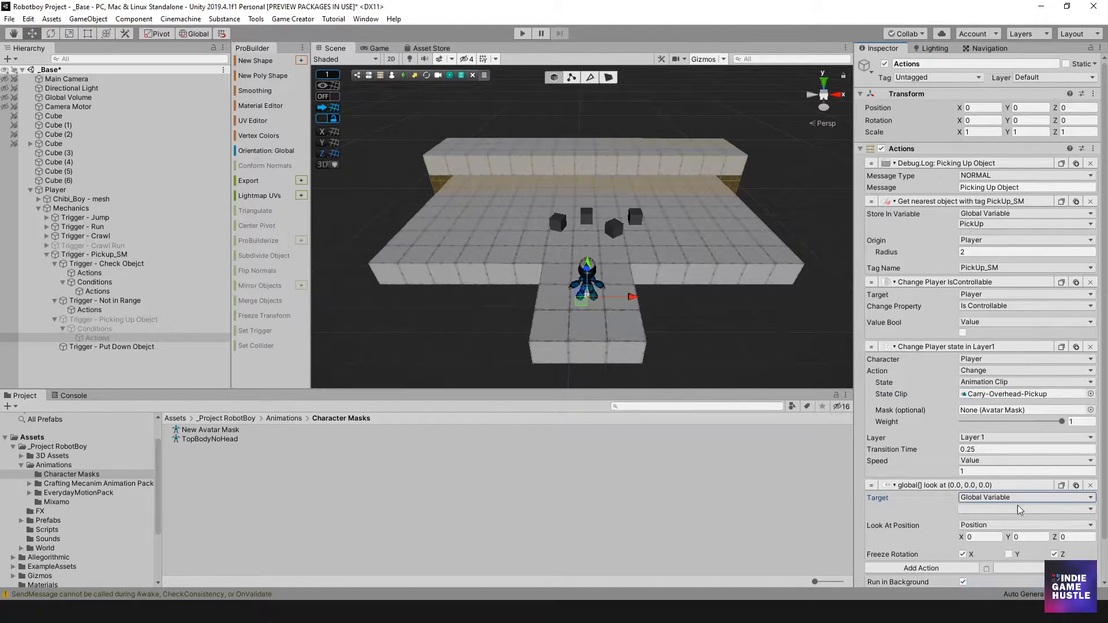
scroll(1015, 510, "down", 3)
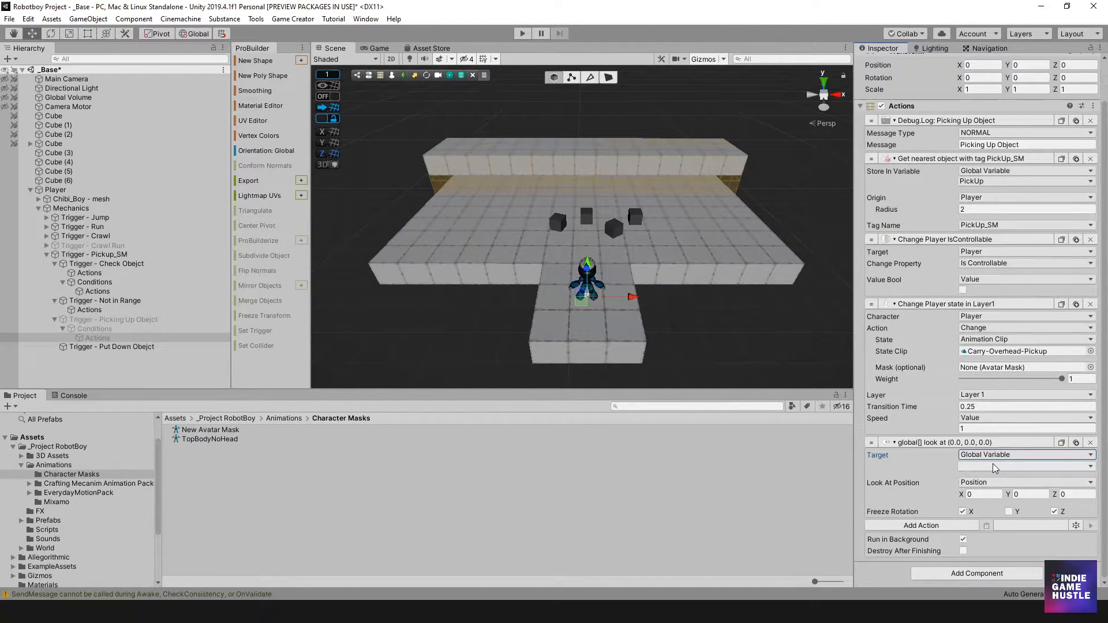
left_click(993, 463)
left_click(981, 311)
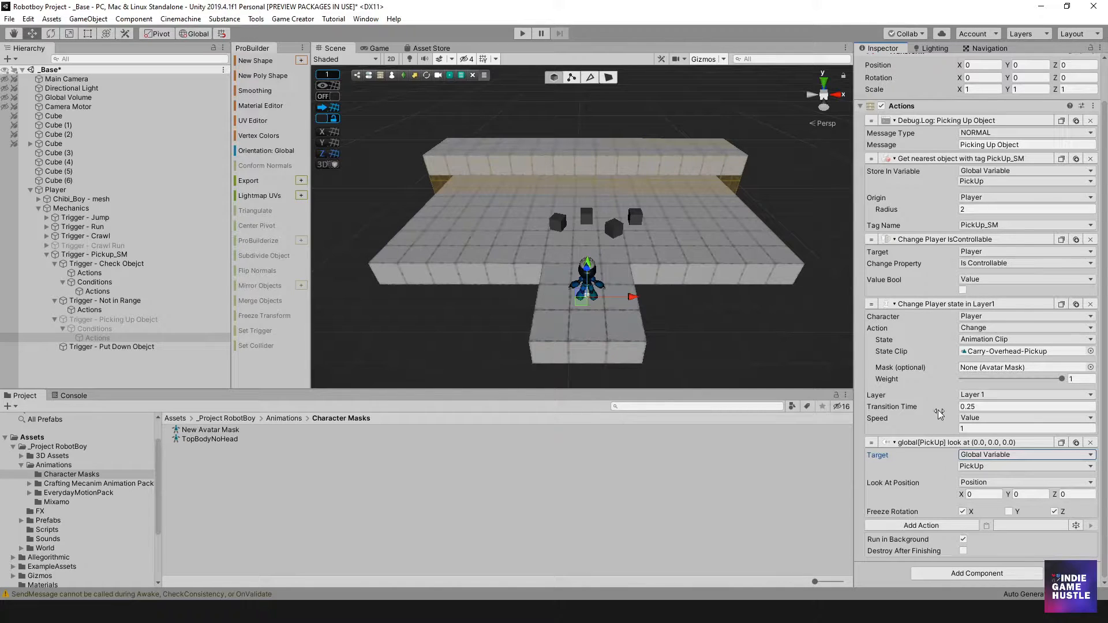
- Add a Rigidbody action with the global variable PickUp as its target
left_click(943, 524)
left_click(969, 353)
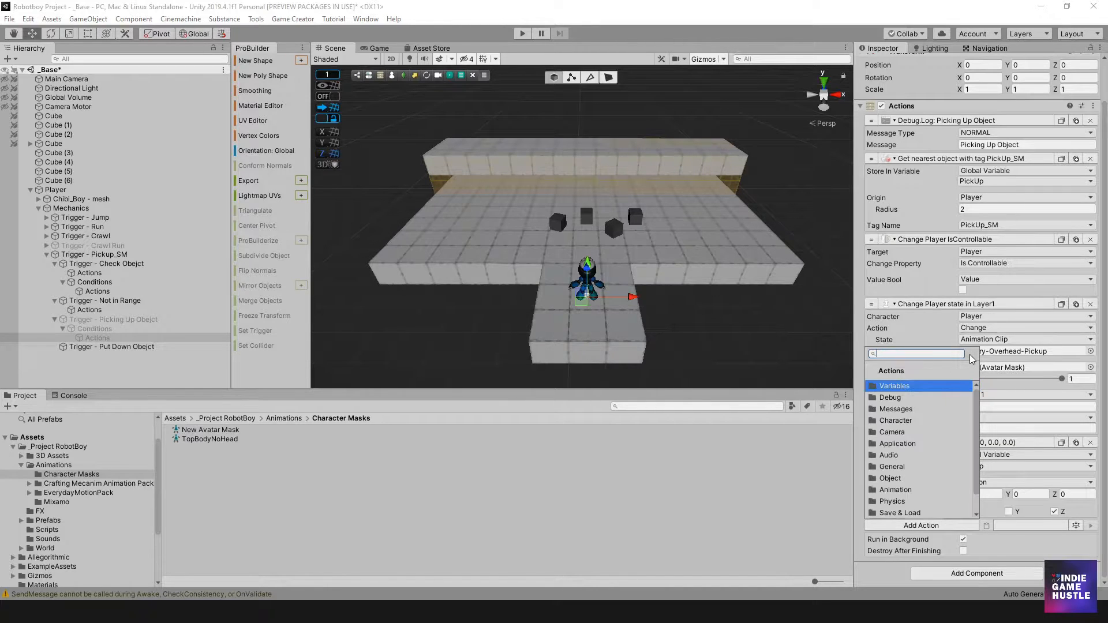
type("Rig")
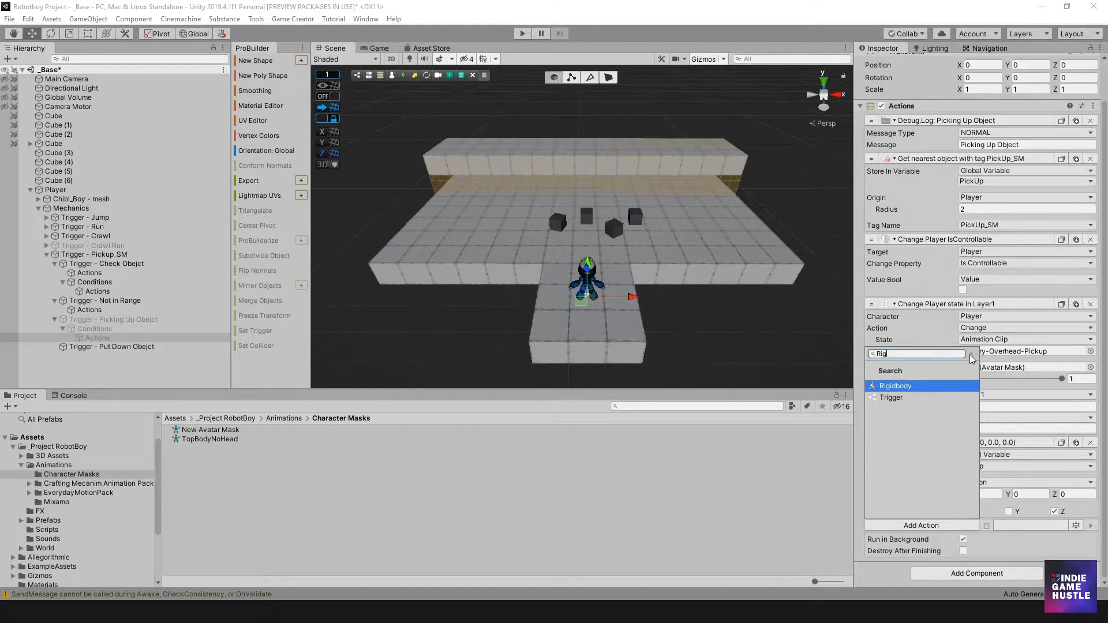
left_click(929, 385)
scroll(991, 399, "down", 5)
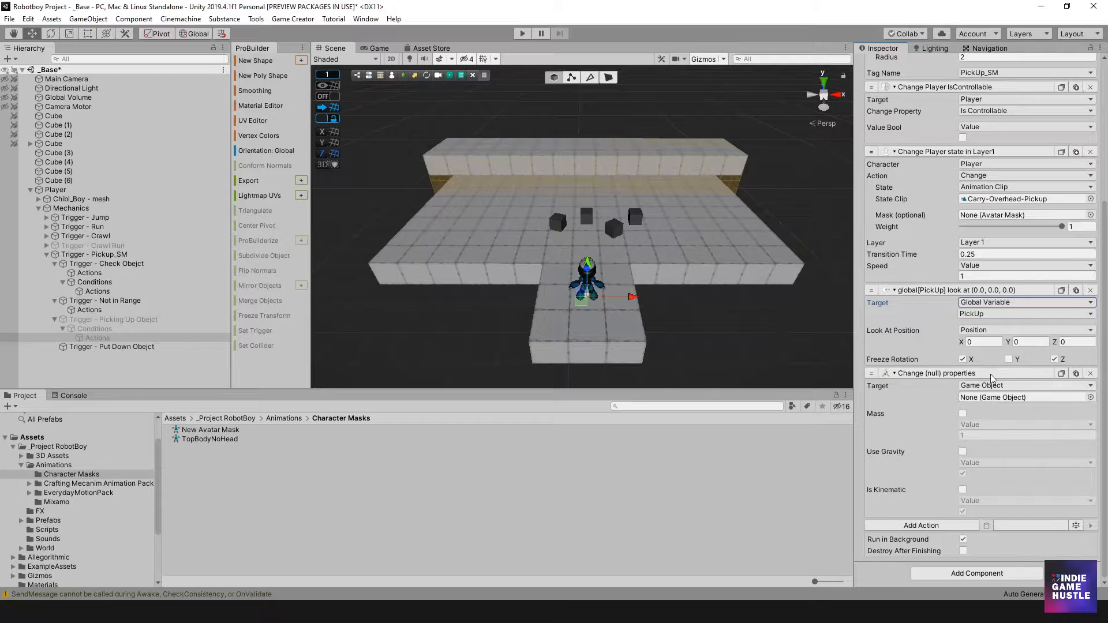
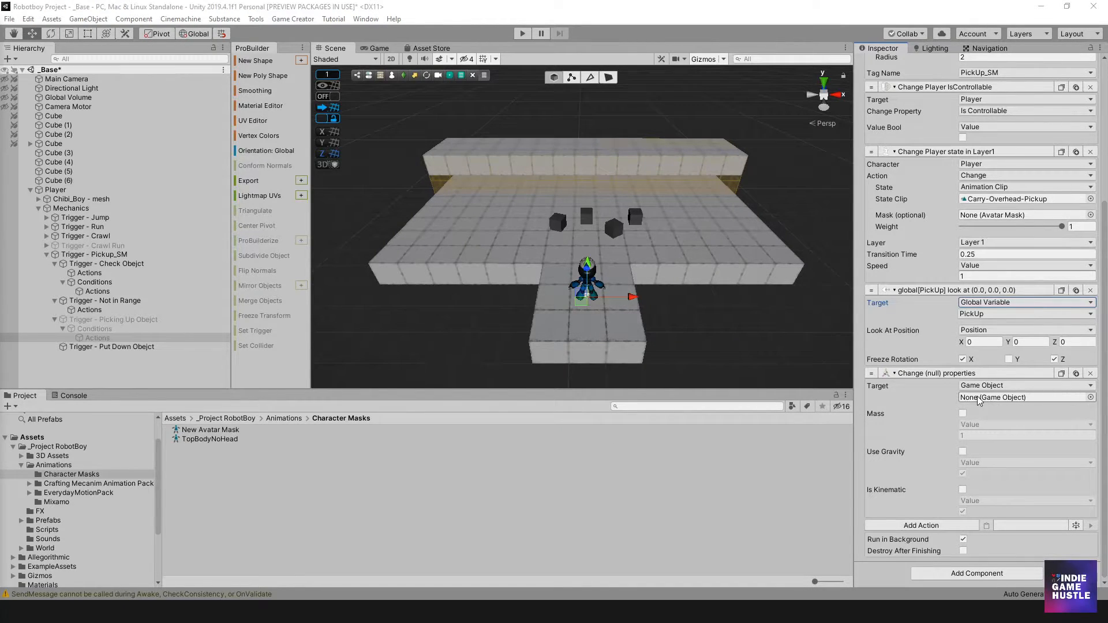
left_click(1009, 385)
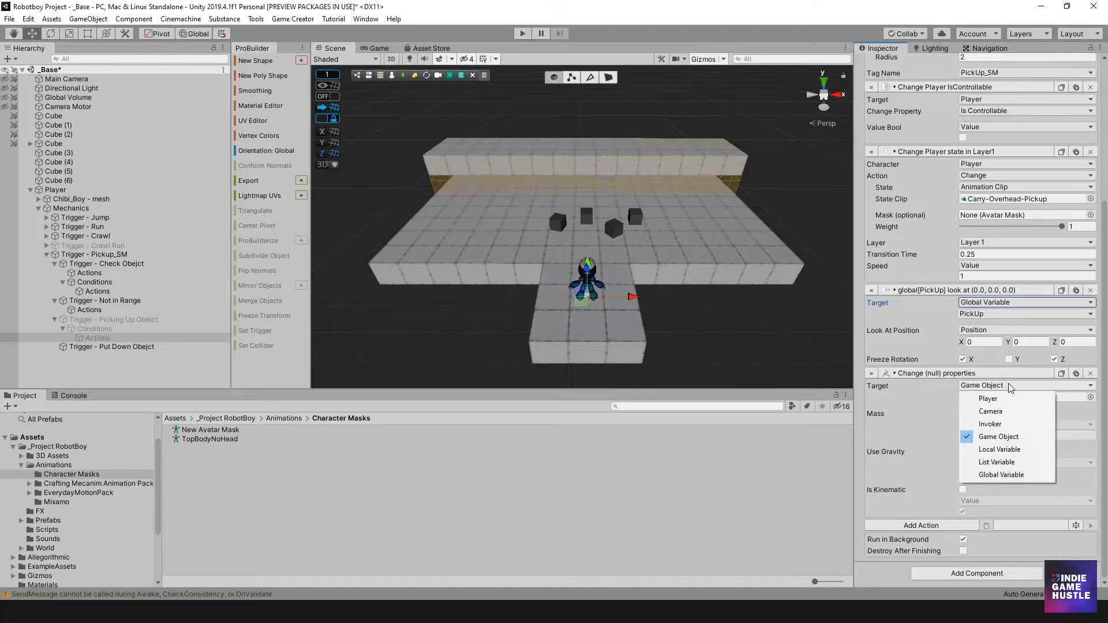
left_click(1004, 475)
left_click(982, 395)
left_click(982, 424)
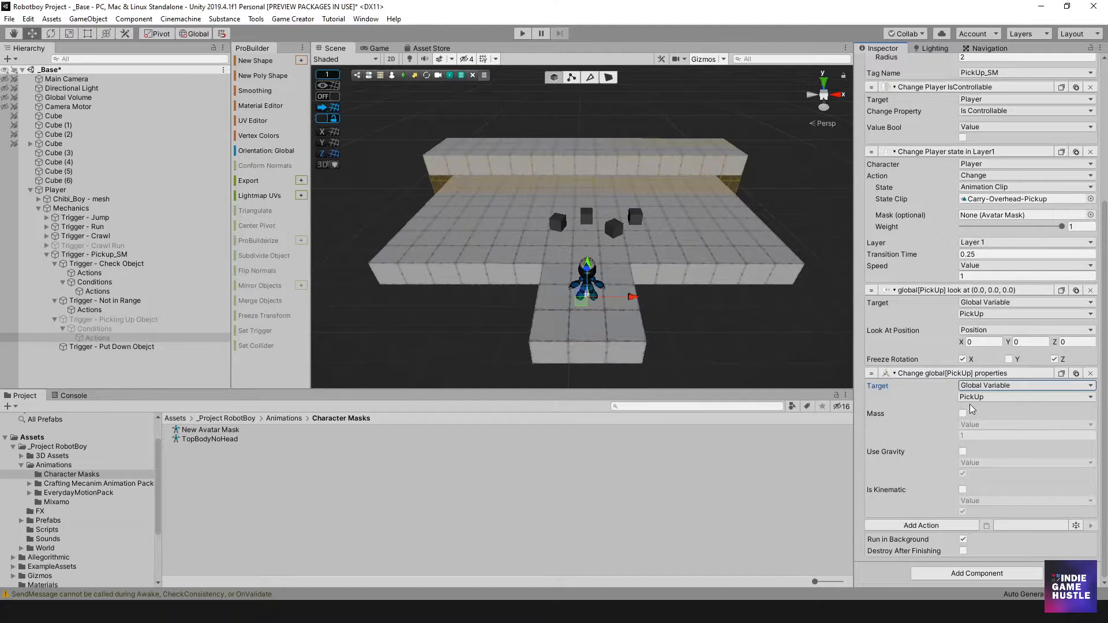
- Add a Wait action after the Rigidbody action and set its time to 0.5 seconds
left_click(962, 538)
left_click(959, 526)
type("wait")
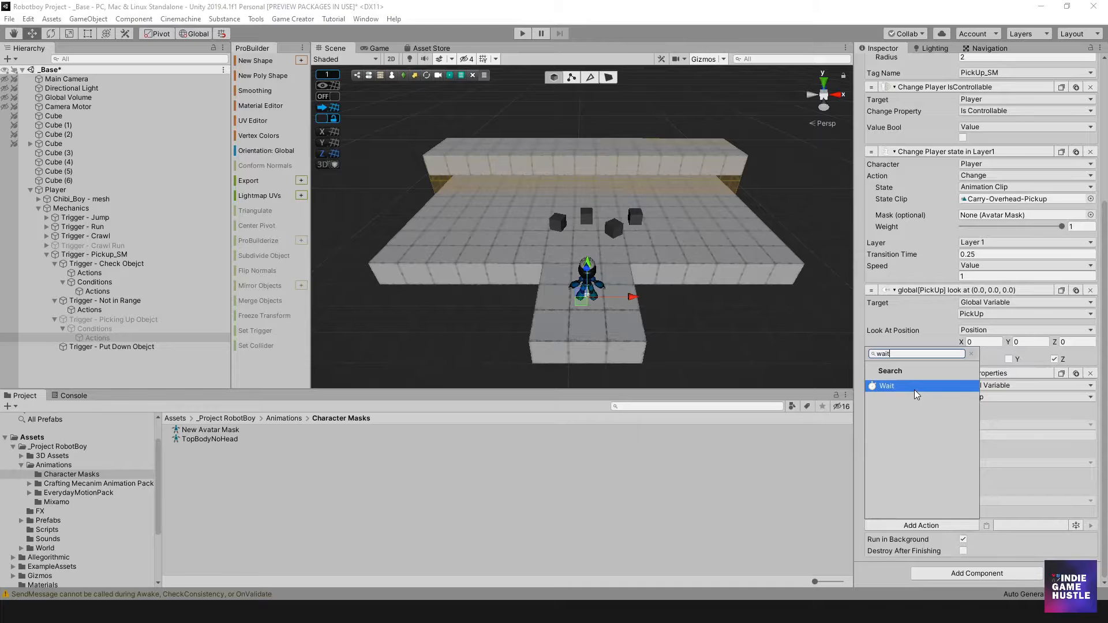
left_click(914, 390)
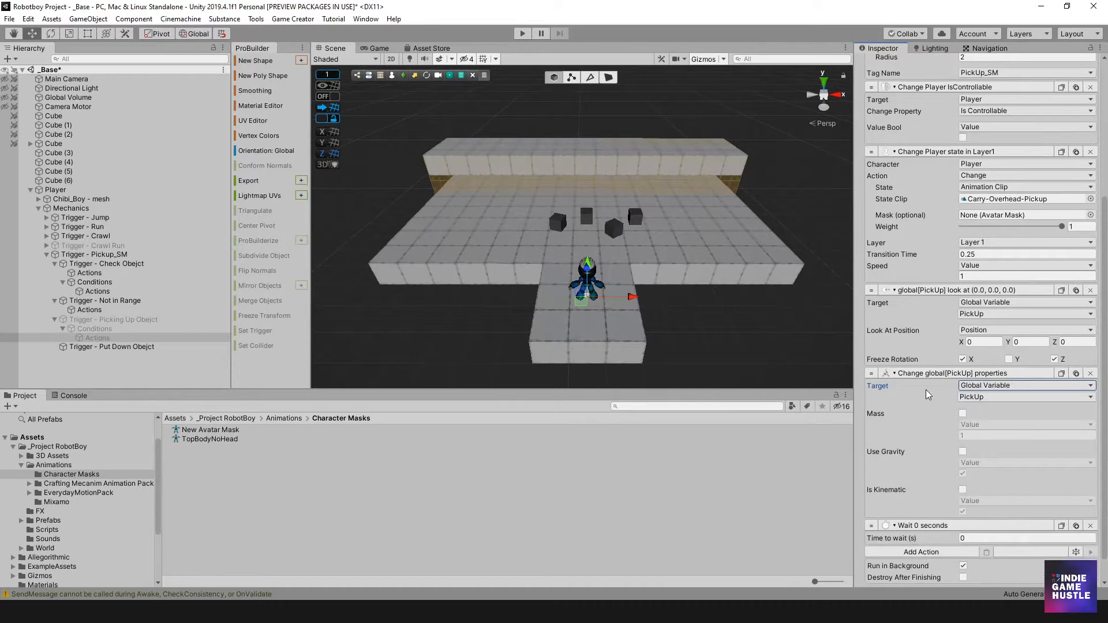
left_click(978, 510)
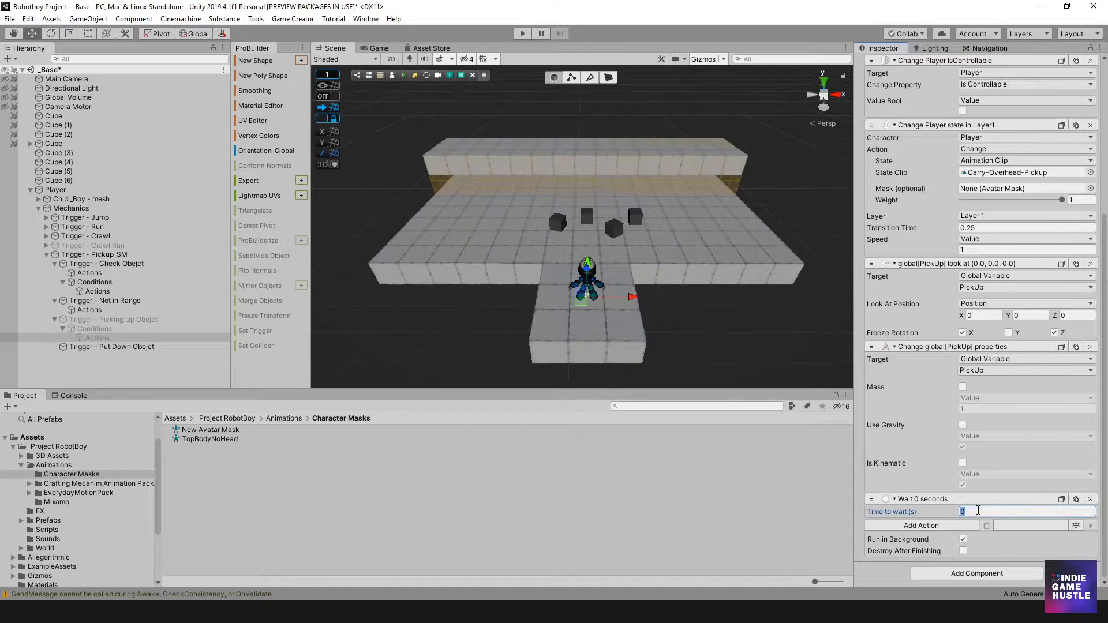
type("0.5")
- Add a Variable Bool action that sets the global variable isCarrying to true
left_click(950, 526)
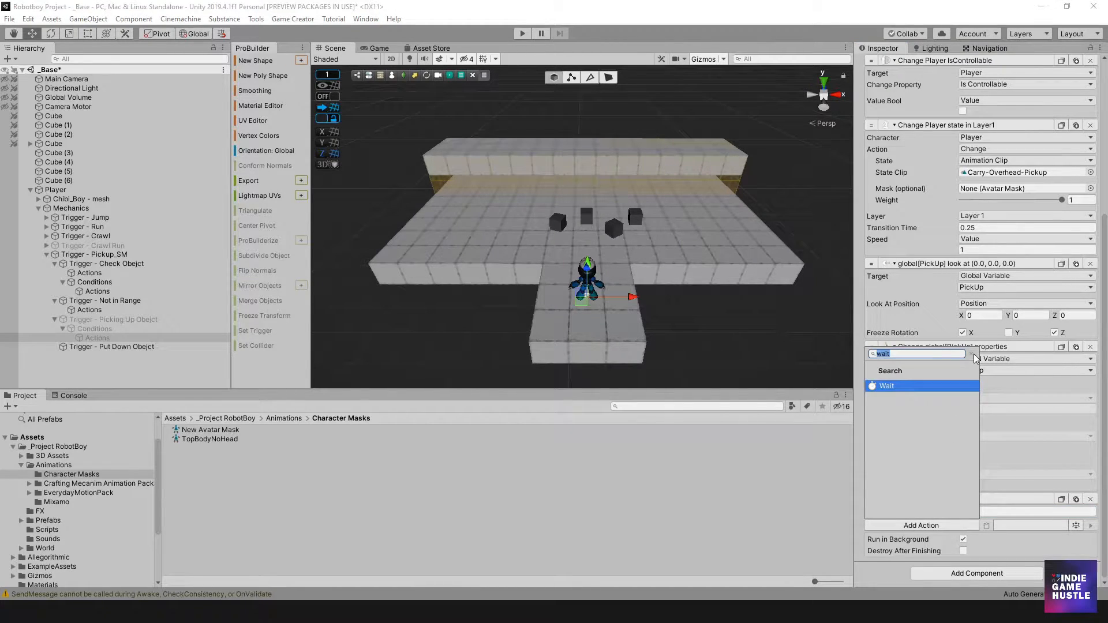
key("BackSpace")
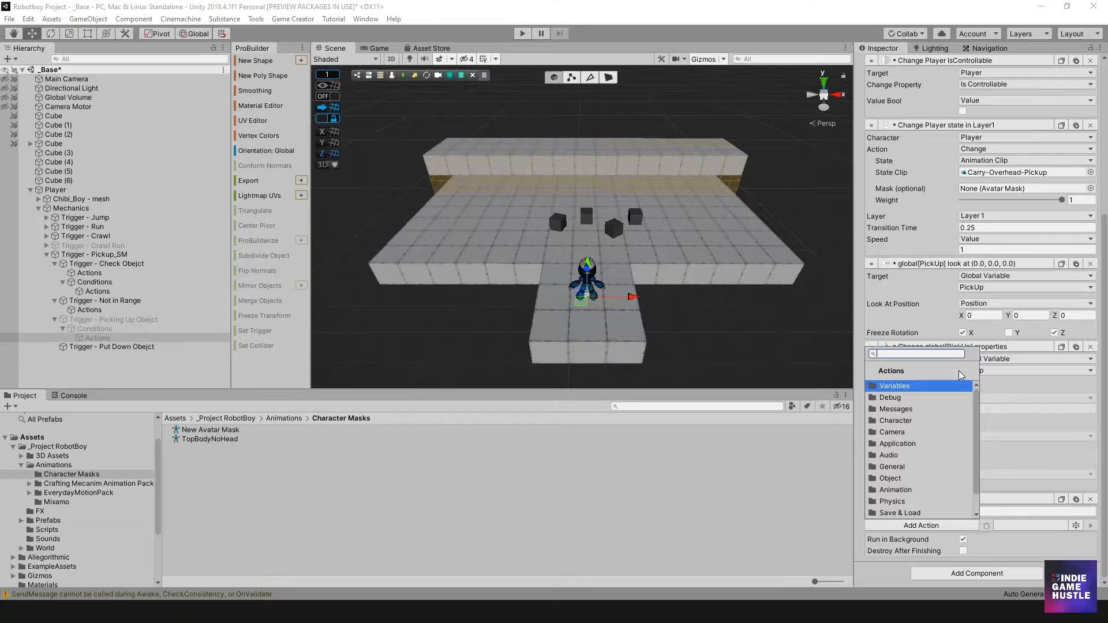
left_click(916, 386)
scroll(923, 433, "down", 3)
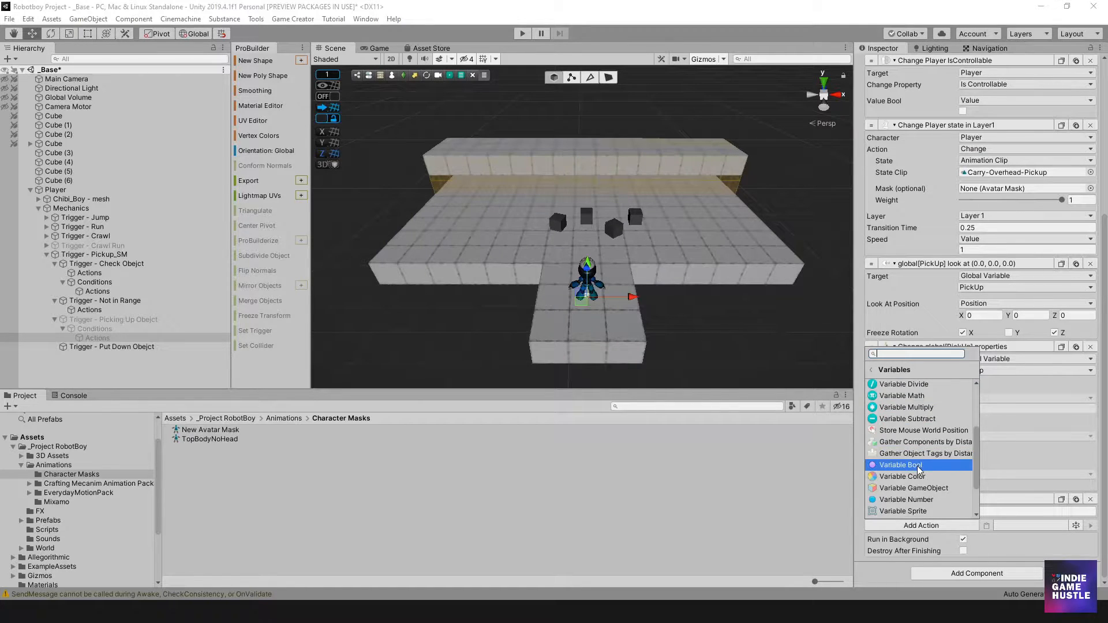
left_click(923, 465)
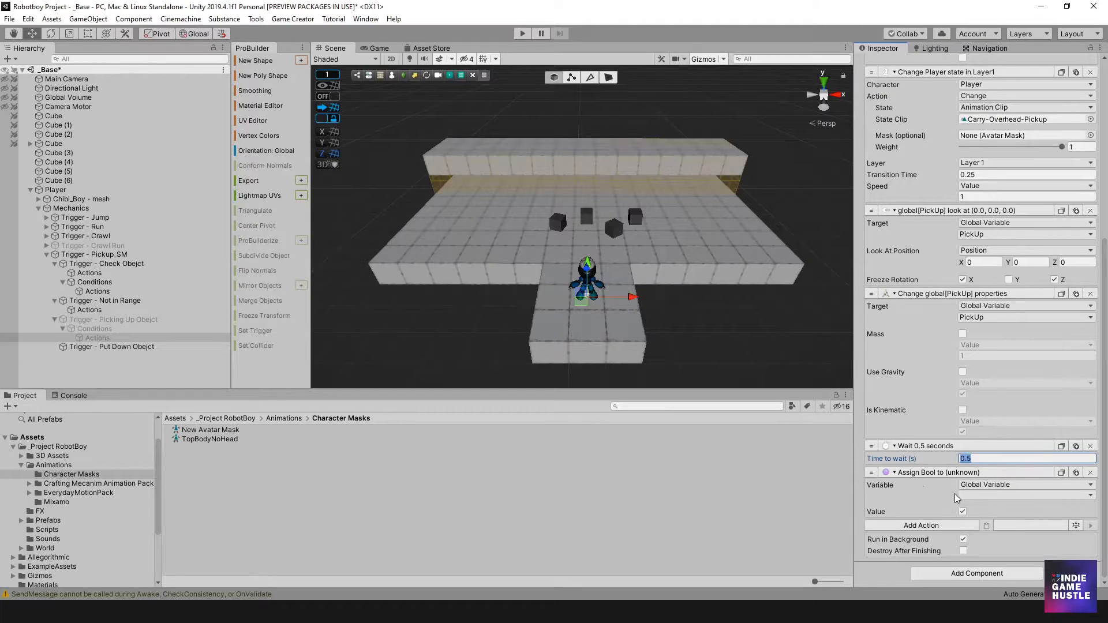
left_click(980, 495)
left_click(1004, 350)
left_click(979, 458)
- Add a Character Attachment action and choose the Player as its character
left_click(939, 522)
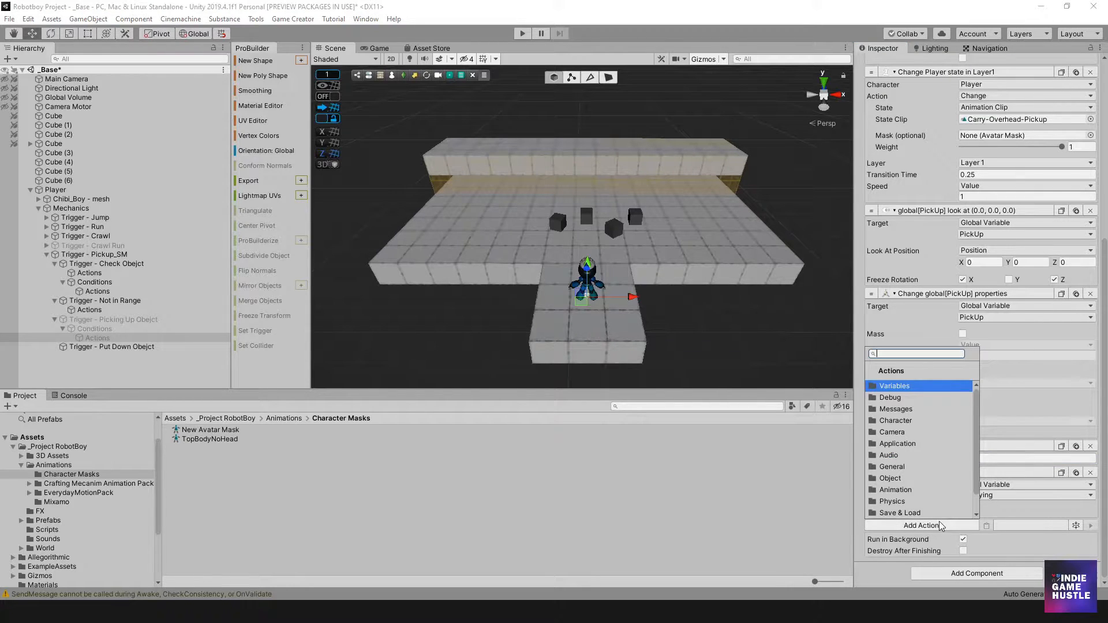
type("Attach")
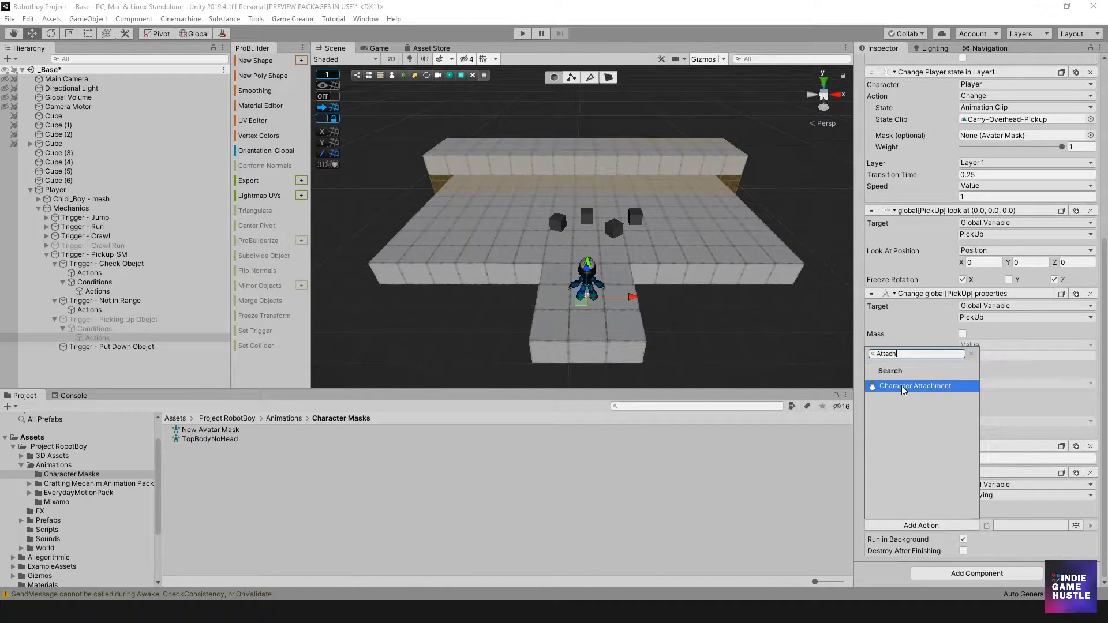
left_click(971, 354)
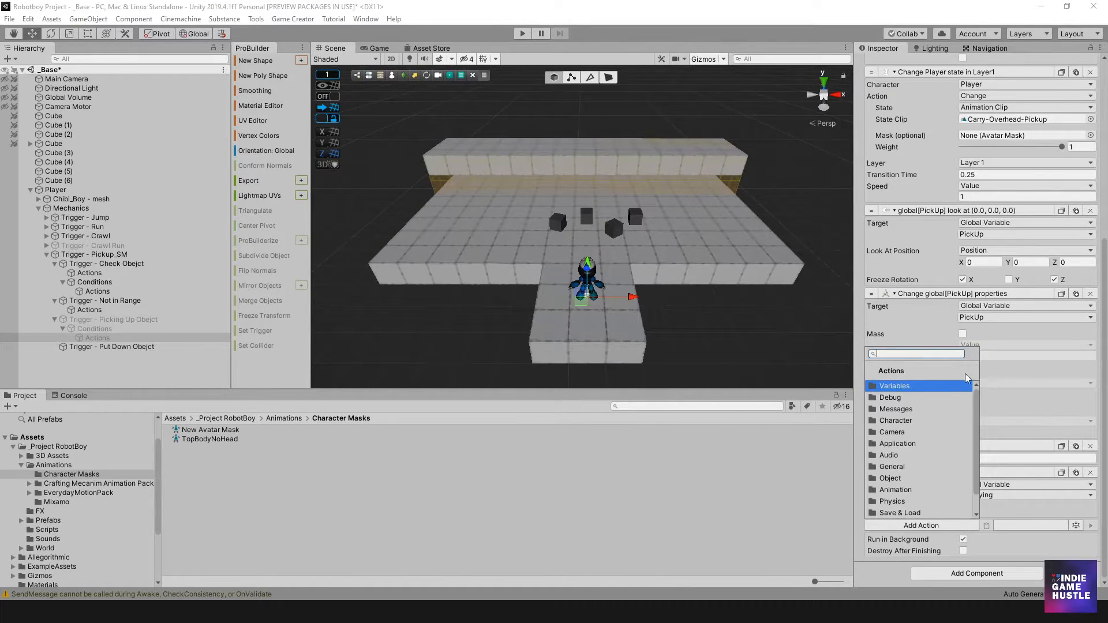
left_click(919, 421)
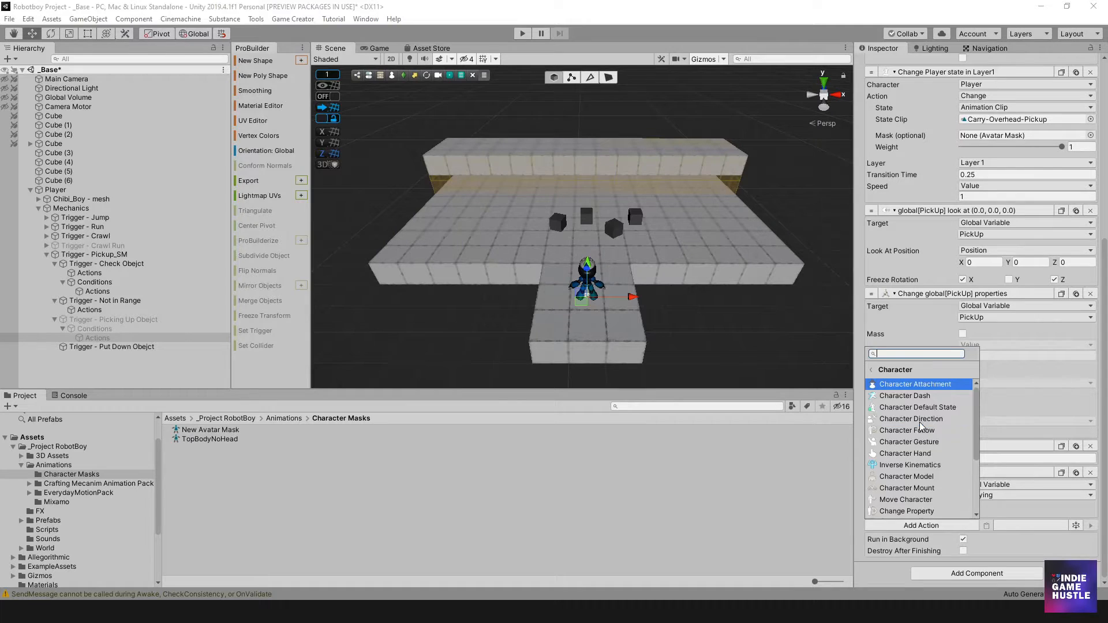
left_click(906, 383)
scroll(1009, 502, "down", 4)
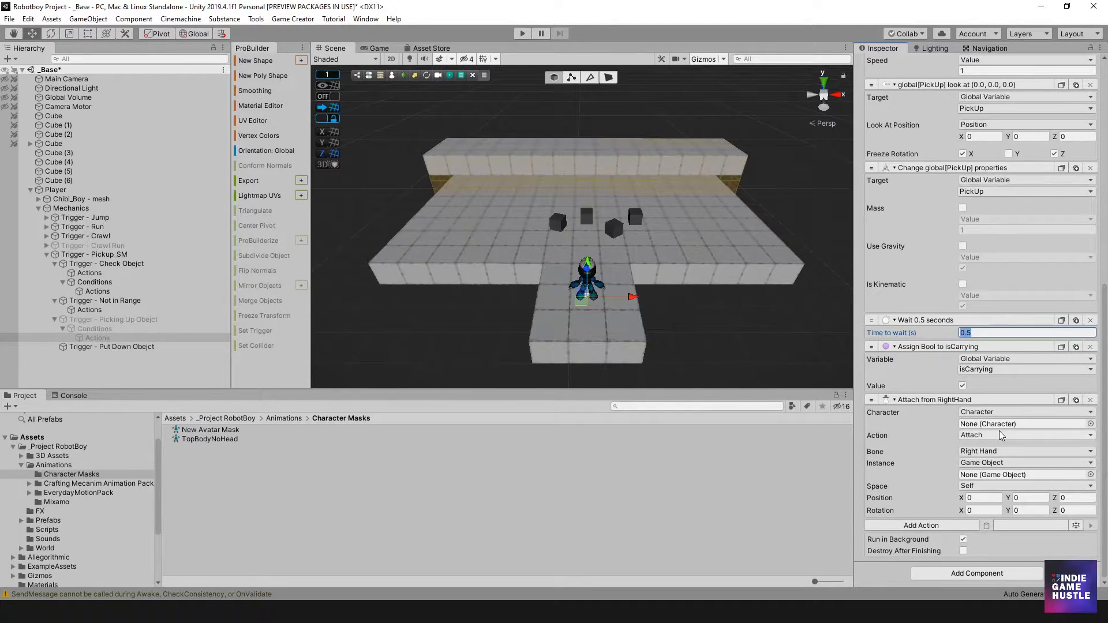
left_click(975, 412)
left_click(984, 423)
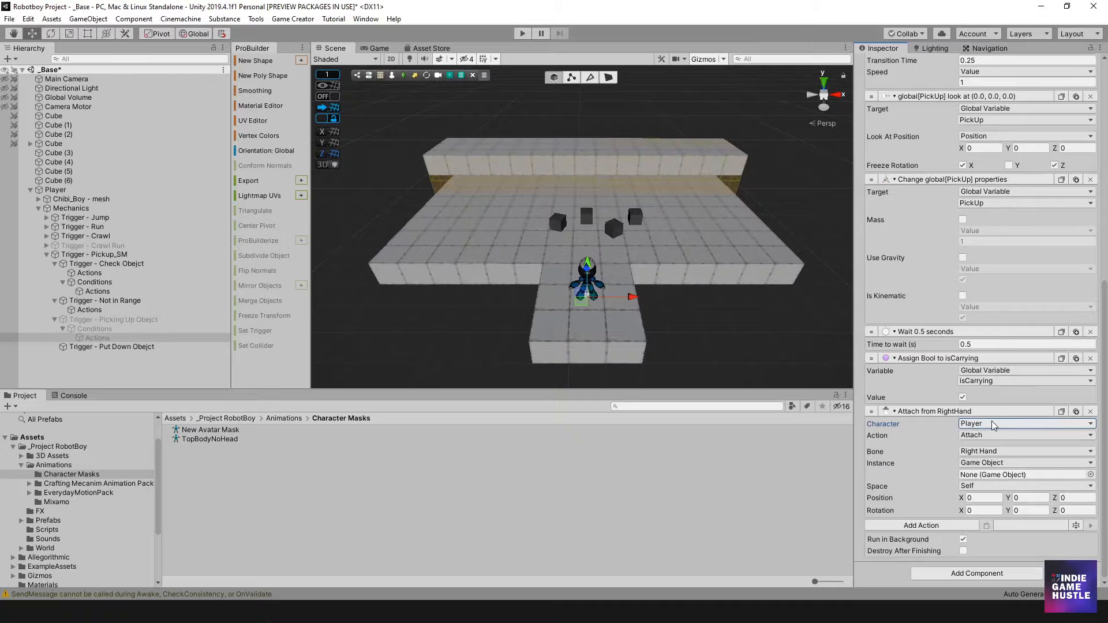
- Set the instance of the right-hand attachment action to the global variable PickUp
left_click(984, 466)
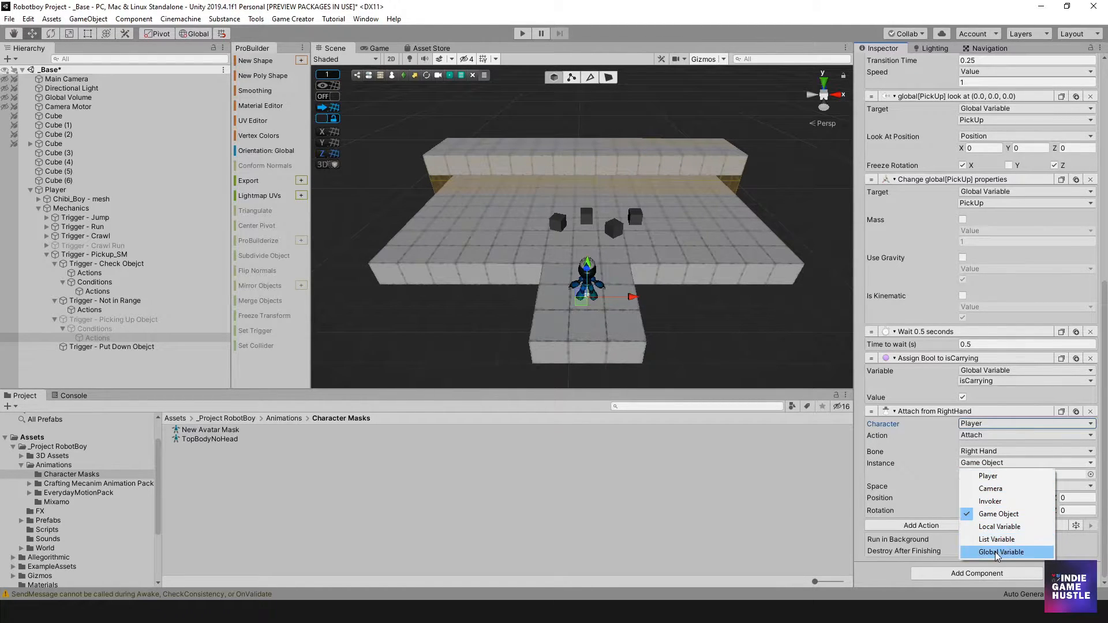
left_click(995, 550)
left_click(987, 473)
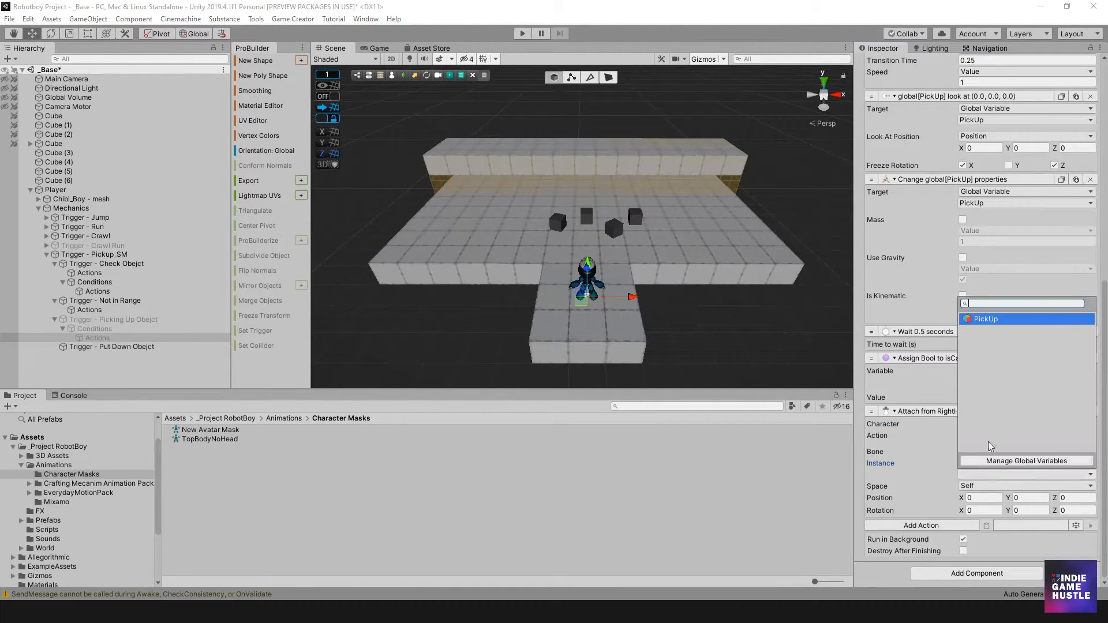
left_click(982, 320)
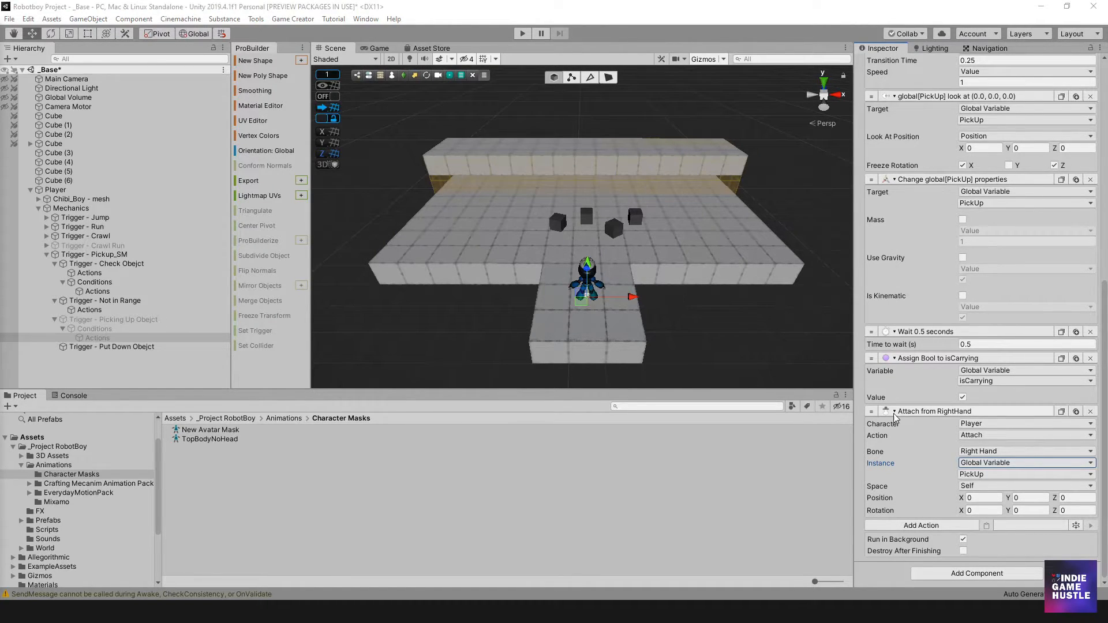
- Add a Wait action after the attachment action and set its time to 1 second
left_click(959, 527)
type("wait")
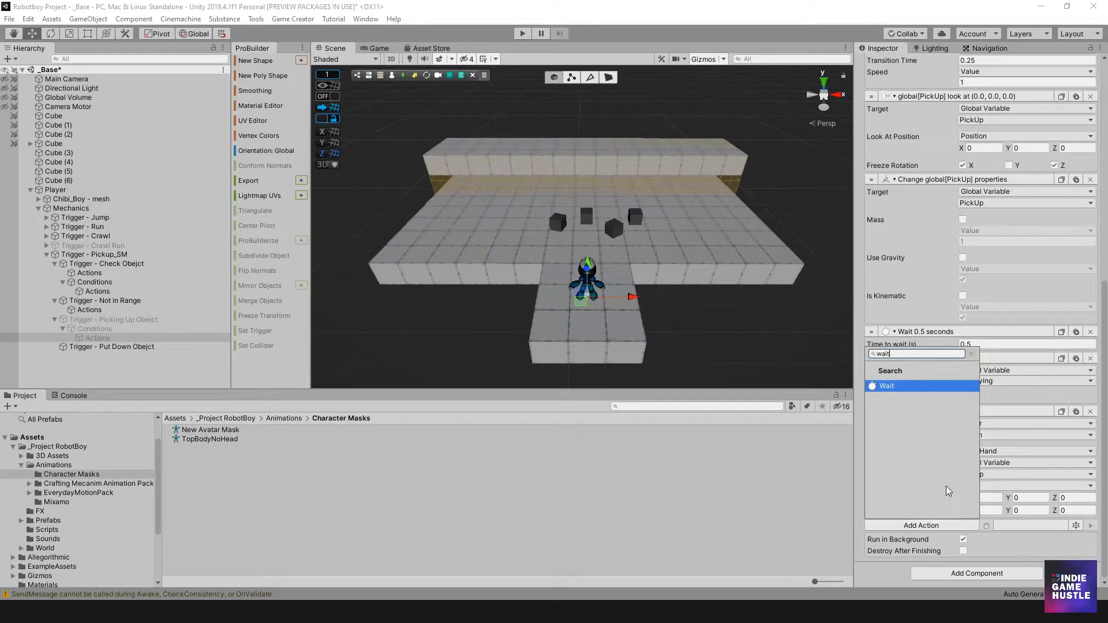
left_click(892, 385)
left_click(977, 538)
type("1")
scroll(965, 495, "down", 1)
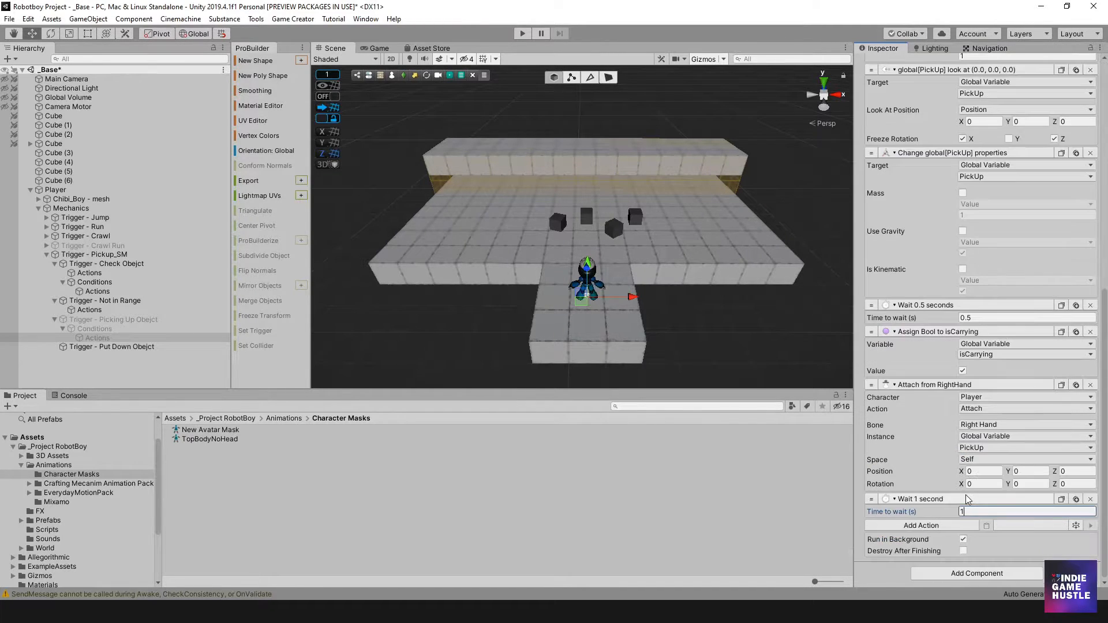
- Add a Character State action with the Change option for the Player at the end of the action list
left_click(970, 525)
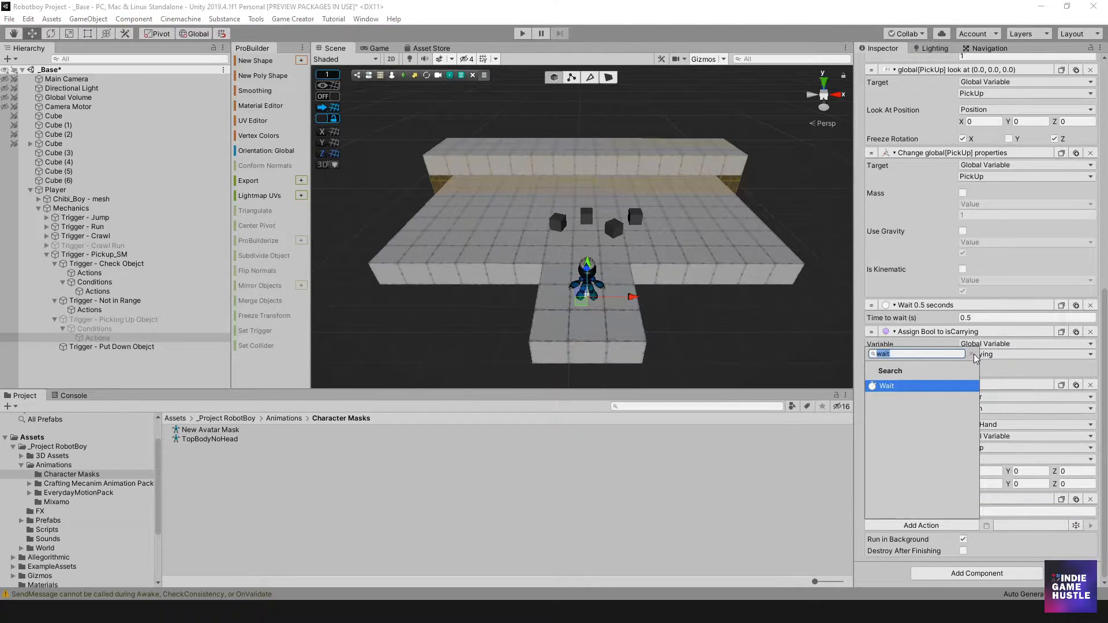
type("state")
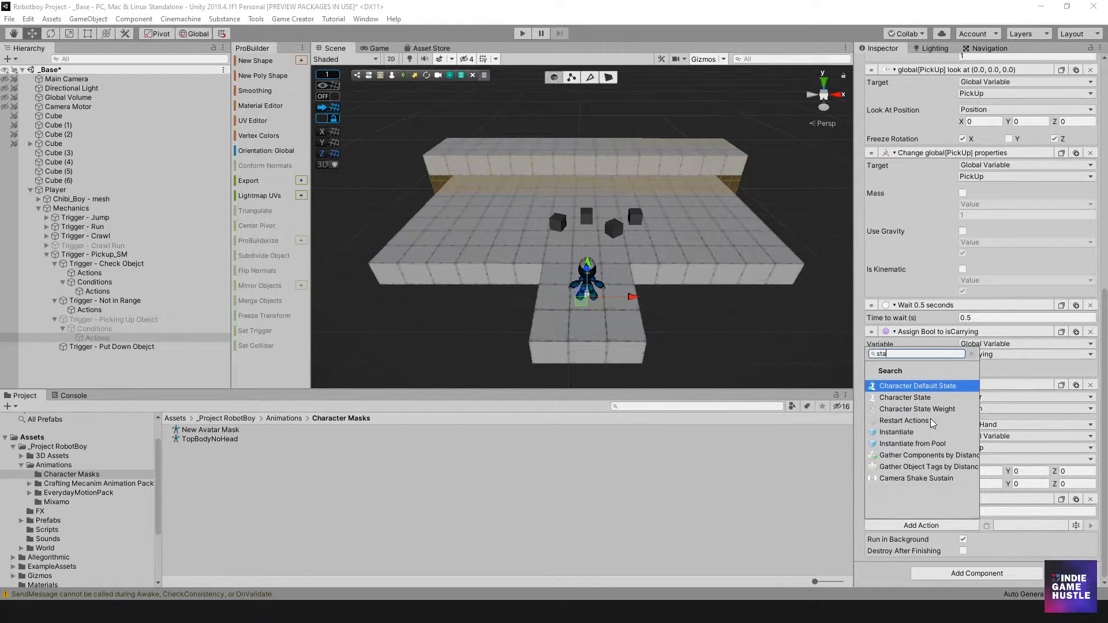
left_click(904, 401)
scroll(991, 458, "down", 4)
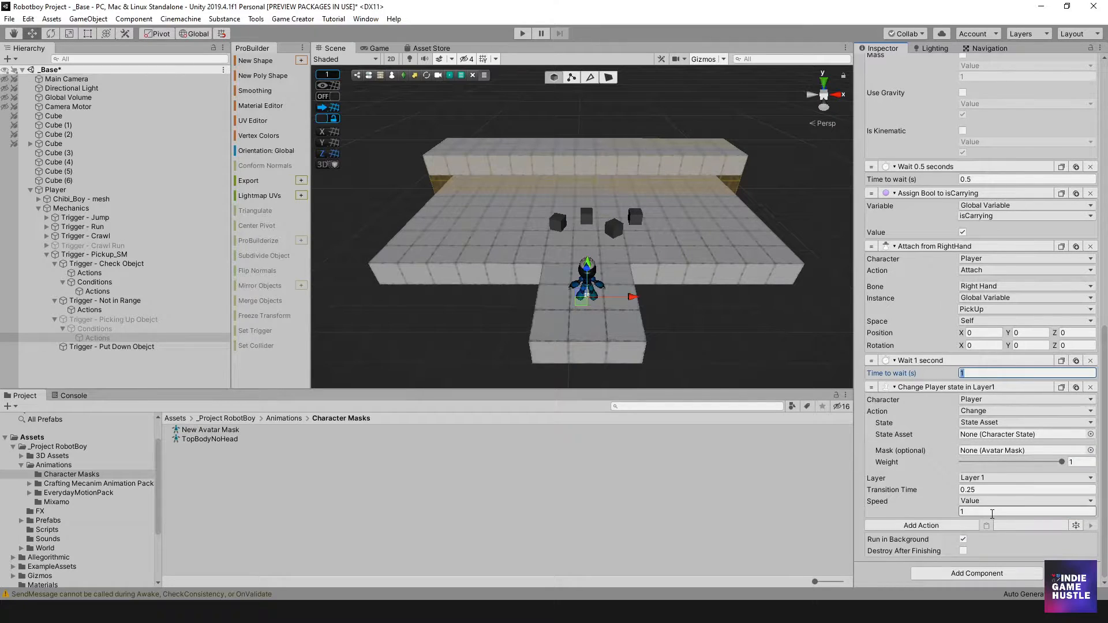
left_click(977, 411)
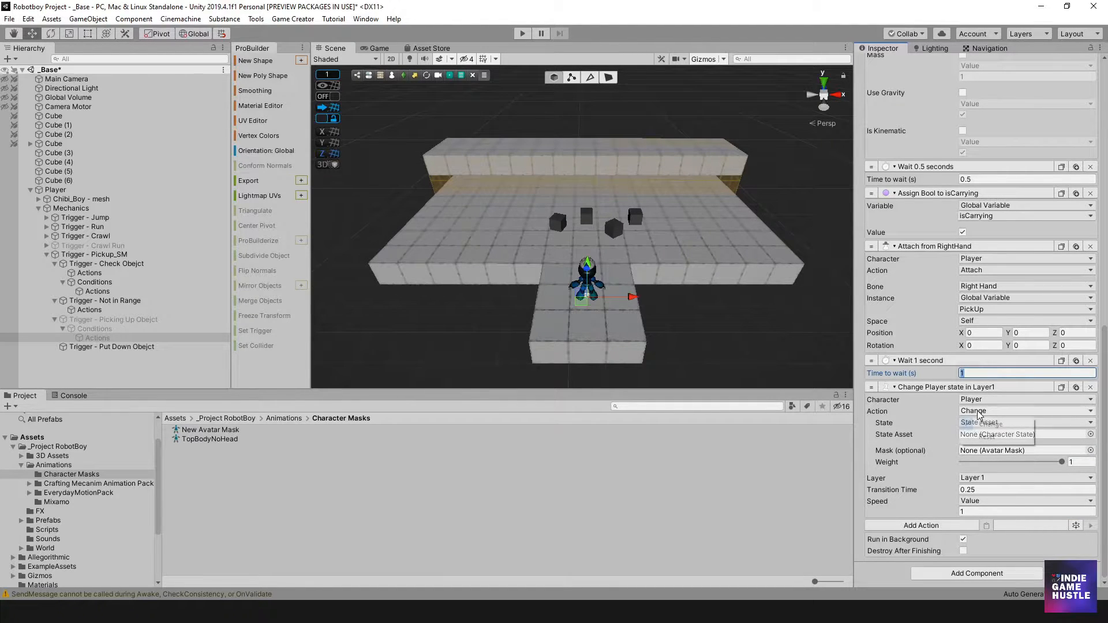
left_click(1065, 411)
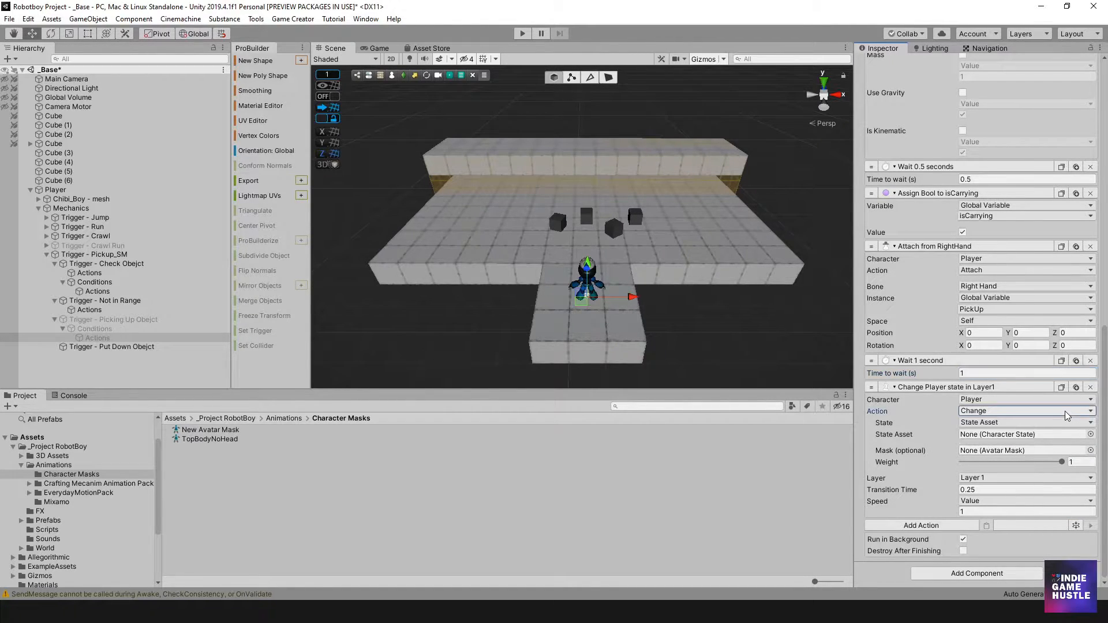
- Make the last Character State action use the animation clip Carry-Overhead-Idle with the avatar mask TopBodyNoHead
left_click(993, 423)
left_click(992, 448)
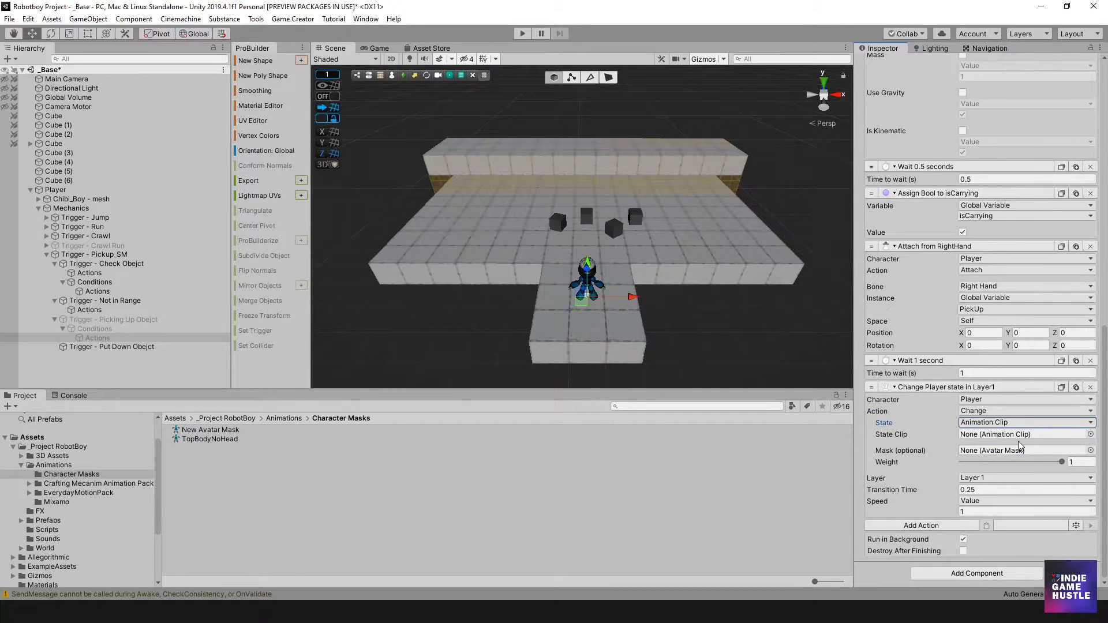
left_click(1091, 434)
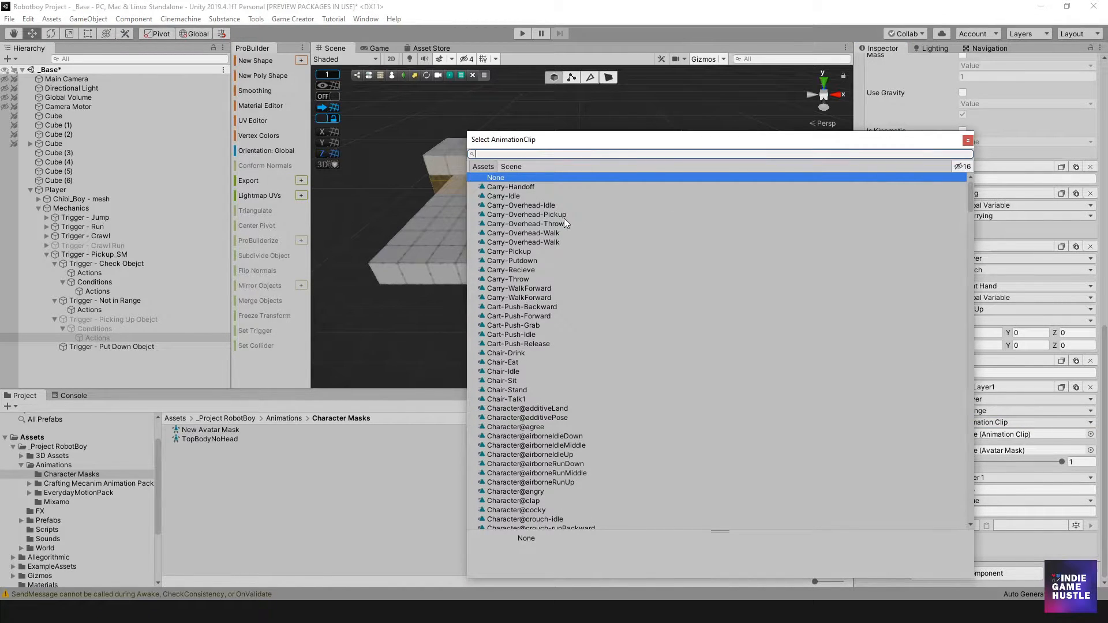
left_click(548, 205)
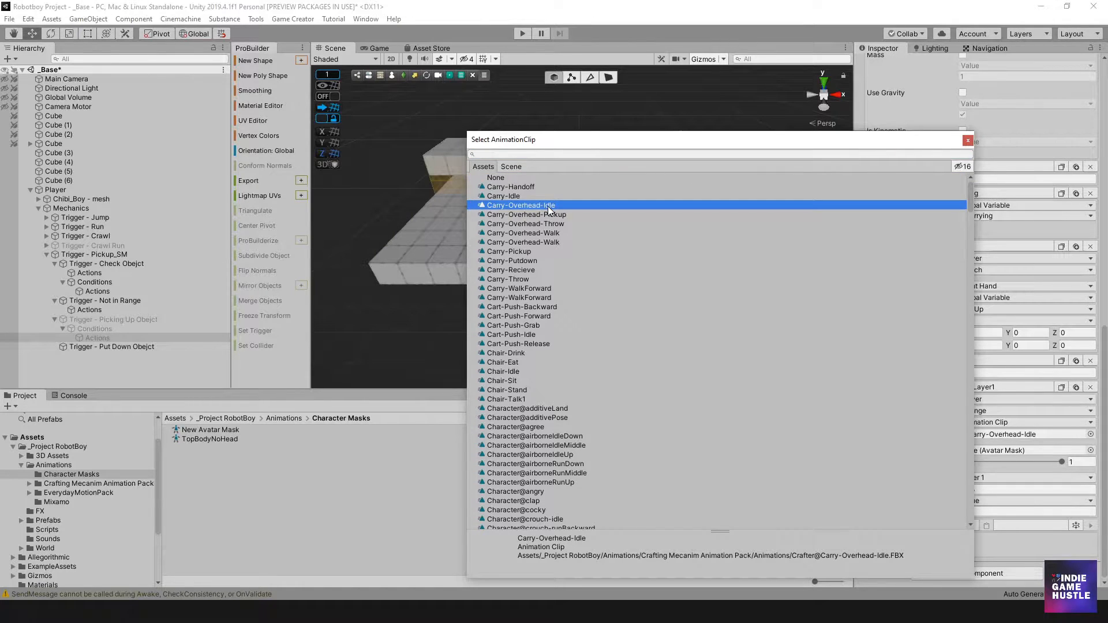
double_click(548, 206)
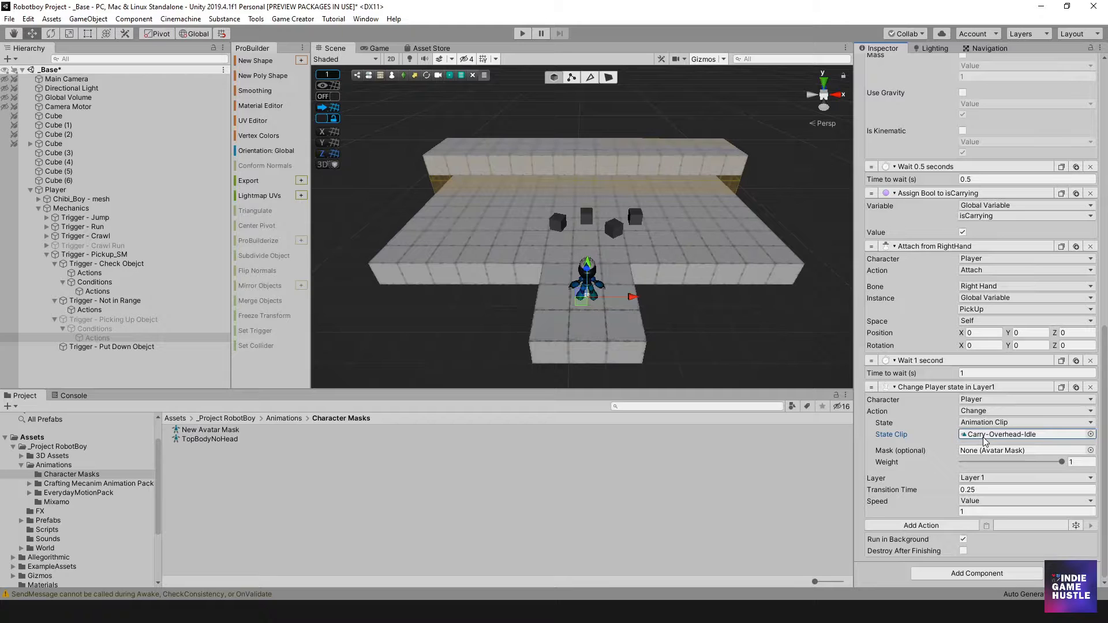
left_click(1090, 450)
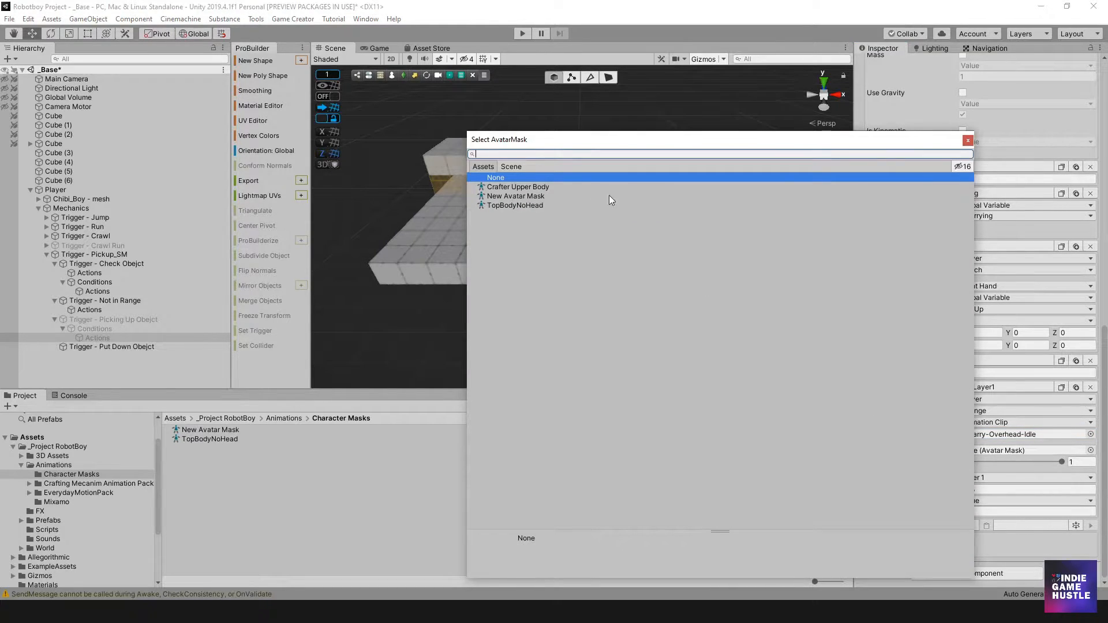
double_click(521, 205)
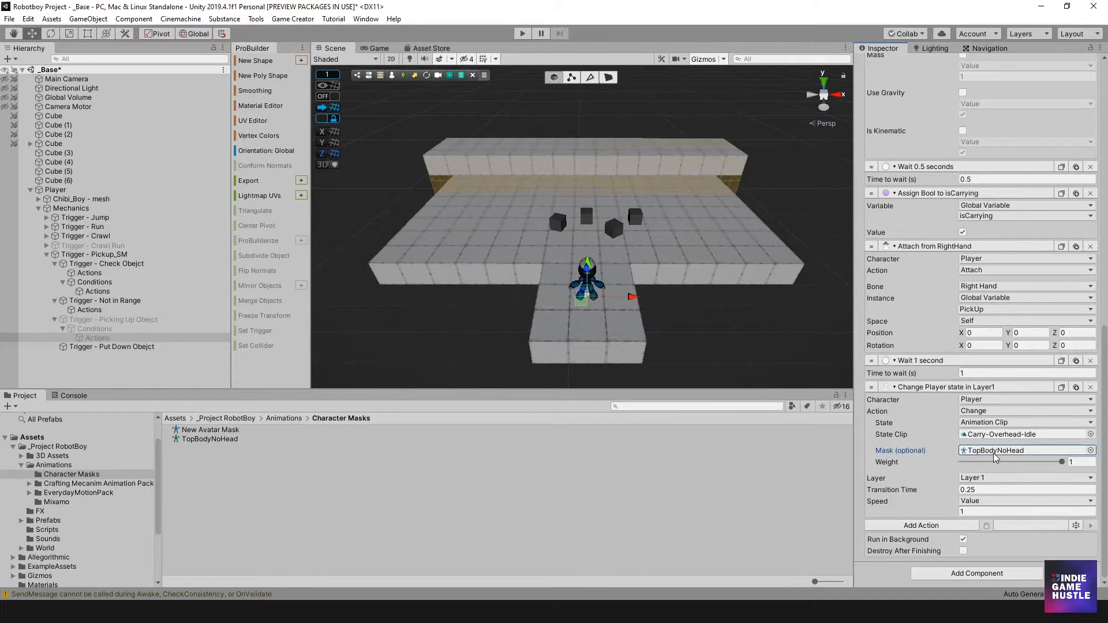
- Add a Change Property action at the end of the list that turns the Player's Is Controllable property on
left_click(957, 529)
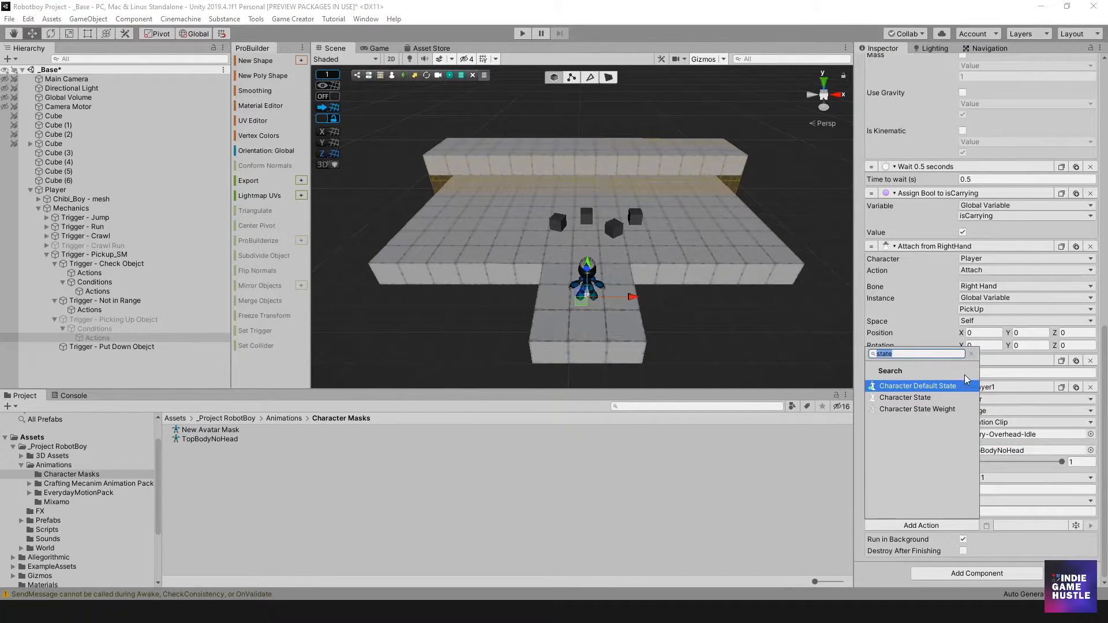
key("BackSpace")
left_click(901, 420)
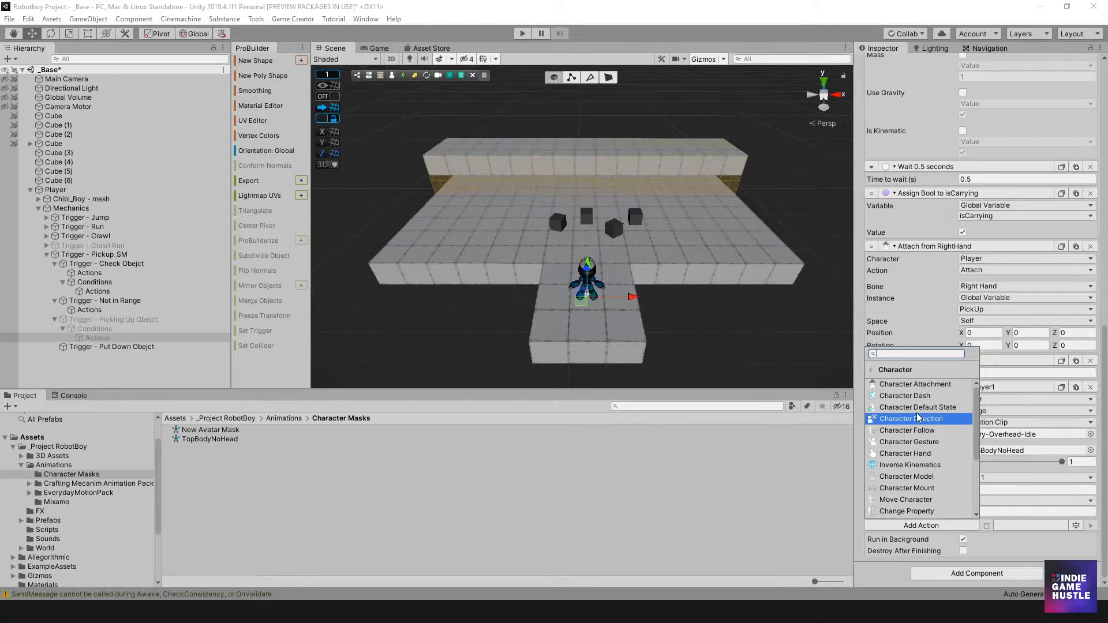
left_click(907, 511)
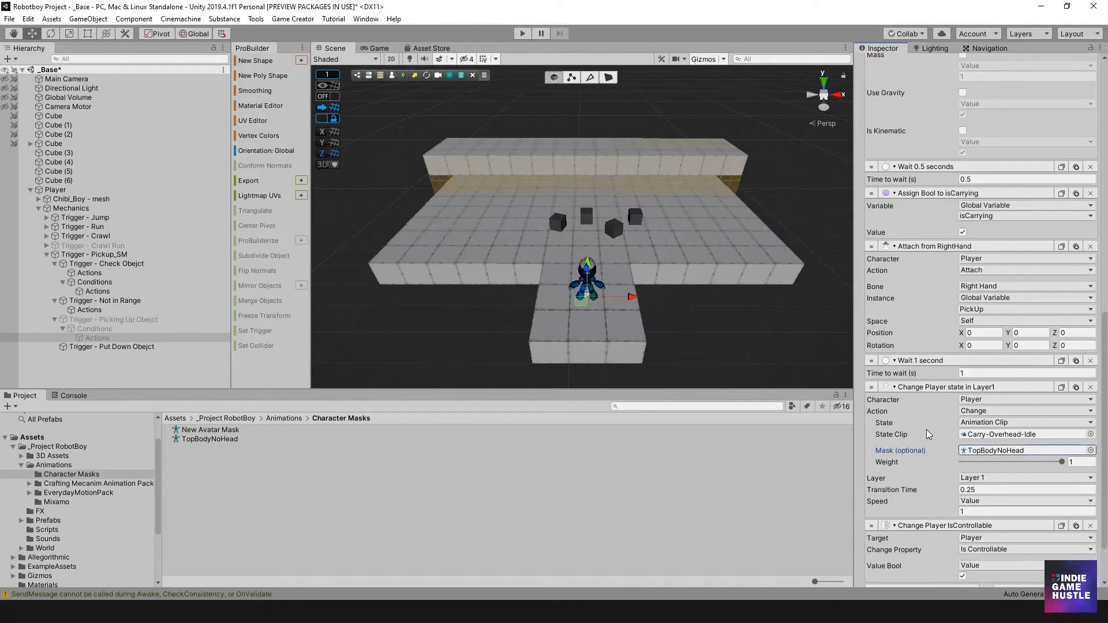
scroll(985, 465, "down", 3)
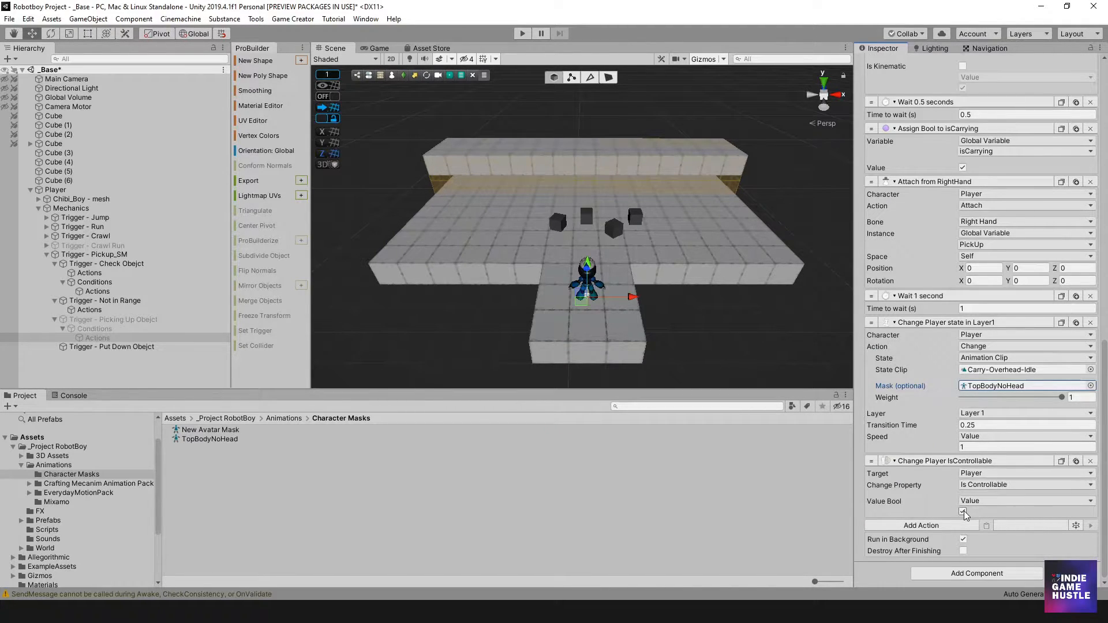
scroll(963, 511, "up", 15)
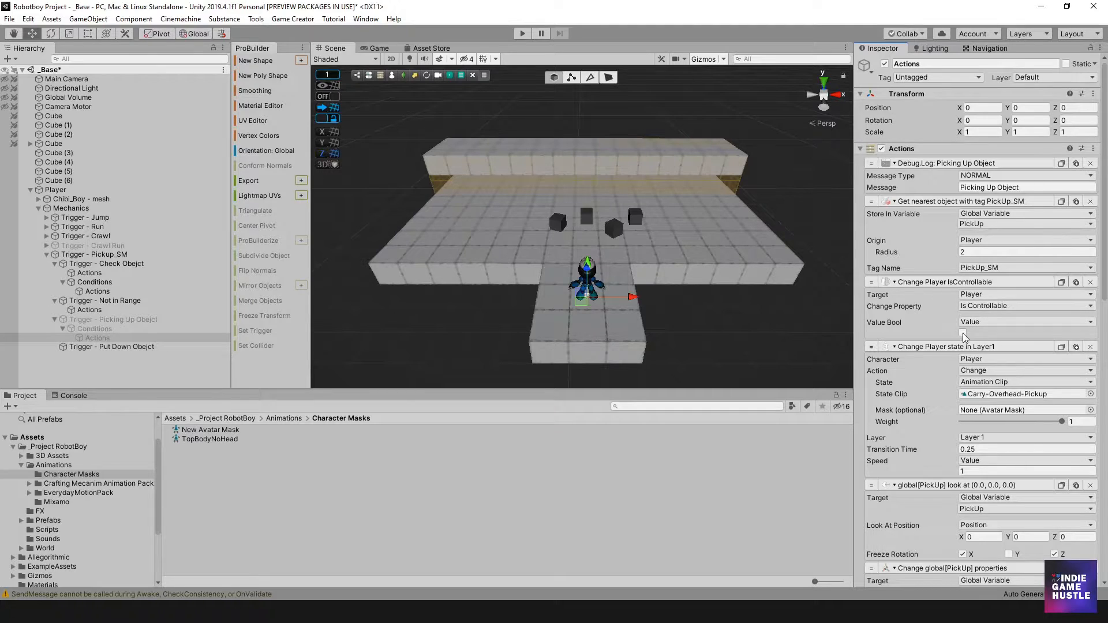
scroll(978, 355, "down", 15)
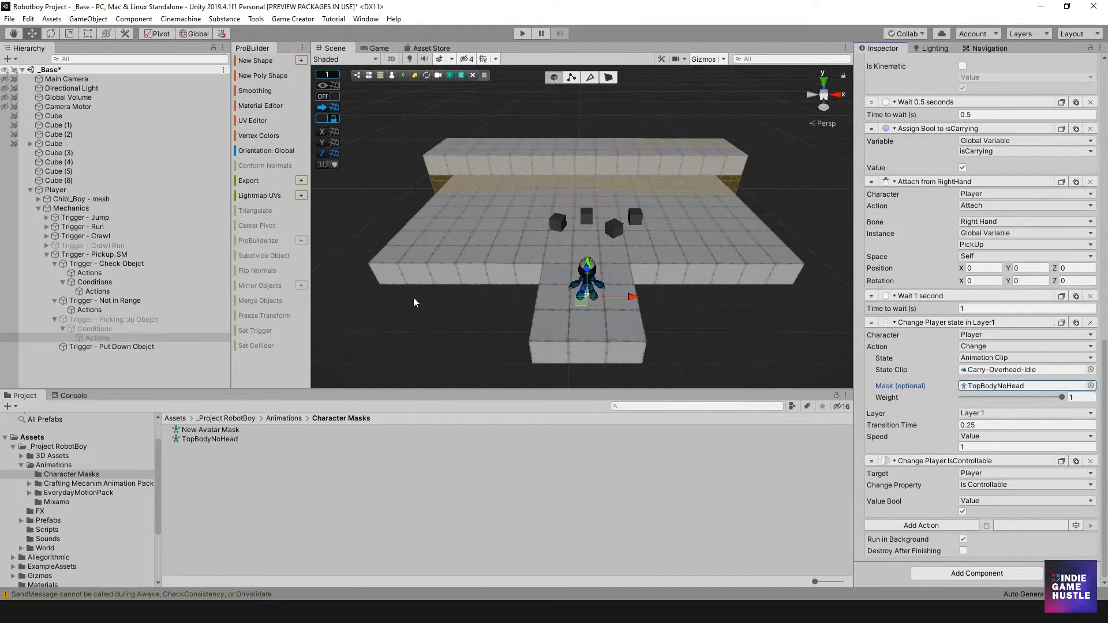
- Review the pick-up action list and save the _Base scene
left_click(69, 395)
left_click(23, 395)
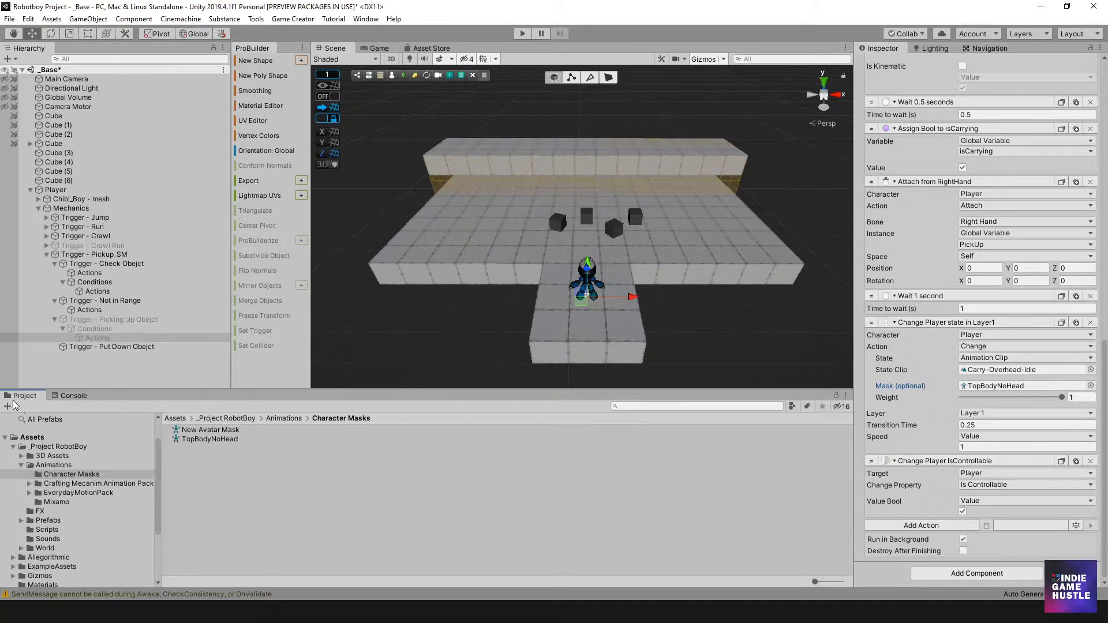
scroll(953, 476, "up", 10)
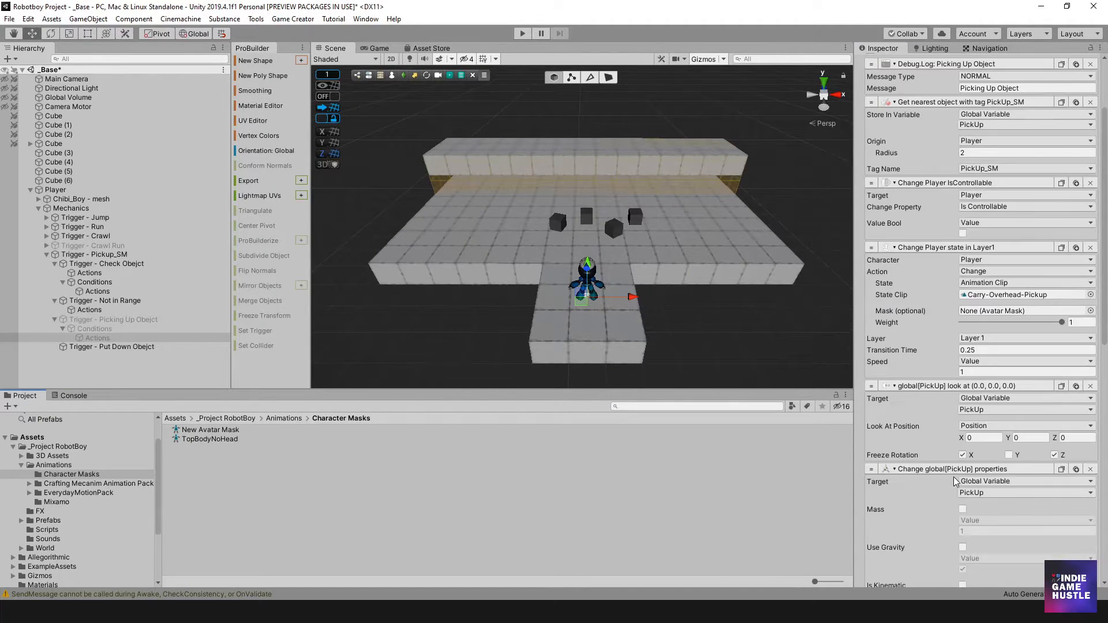
scroll(948, 447, "up", 2)
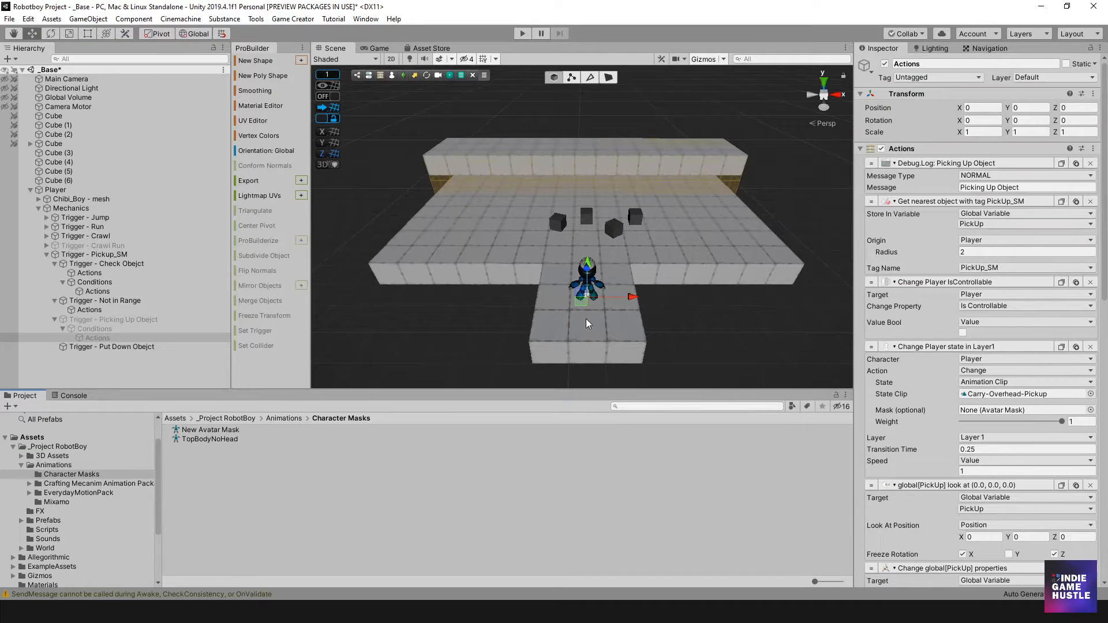
left_click(9, 19)
left_click(22, 60)
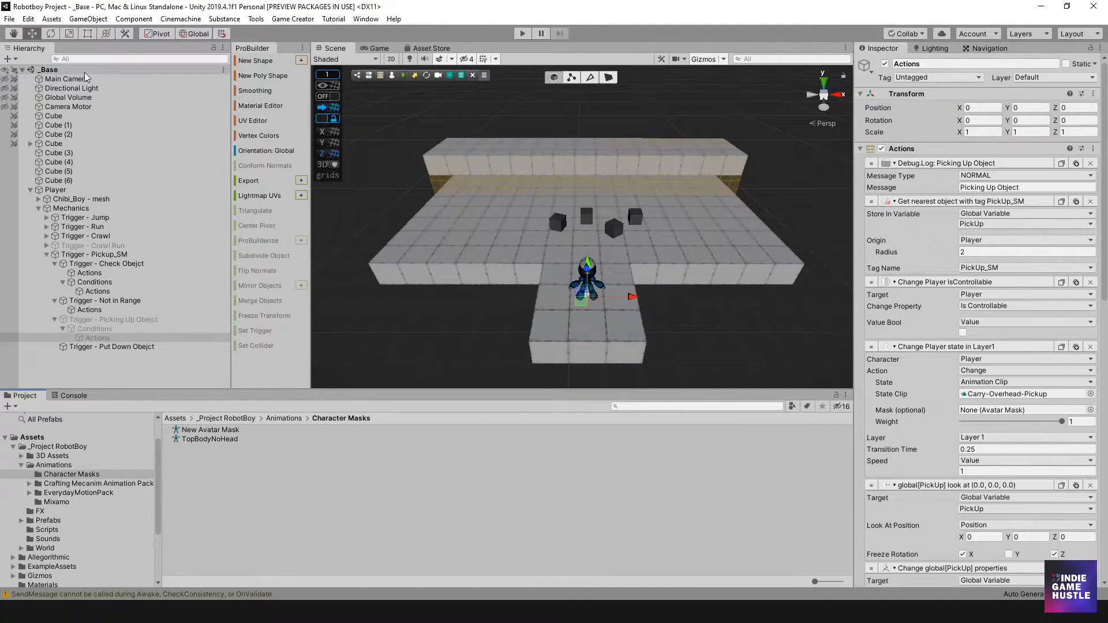
- Run the game and walk the character up to the nearest small cube
left_click(526, 34)
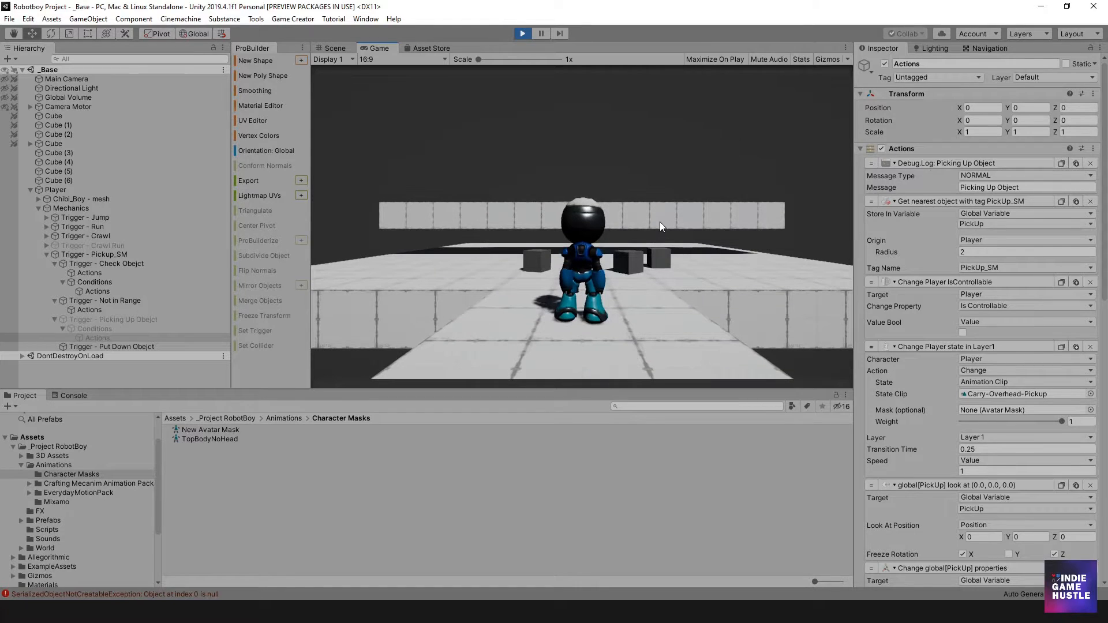
left_click_drag(660, 222, 608, 251)
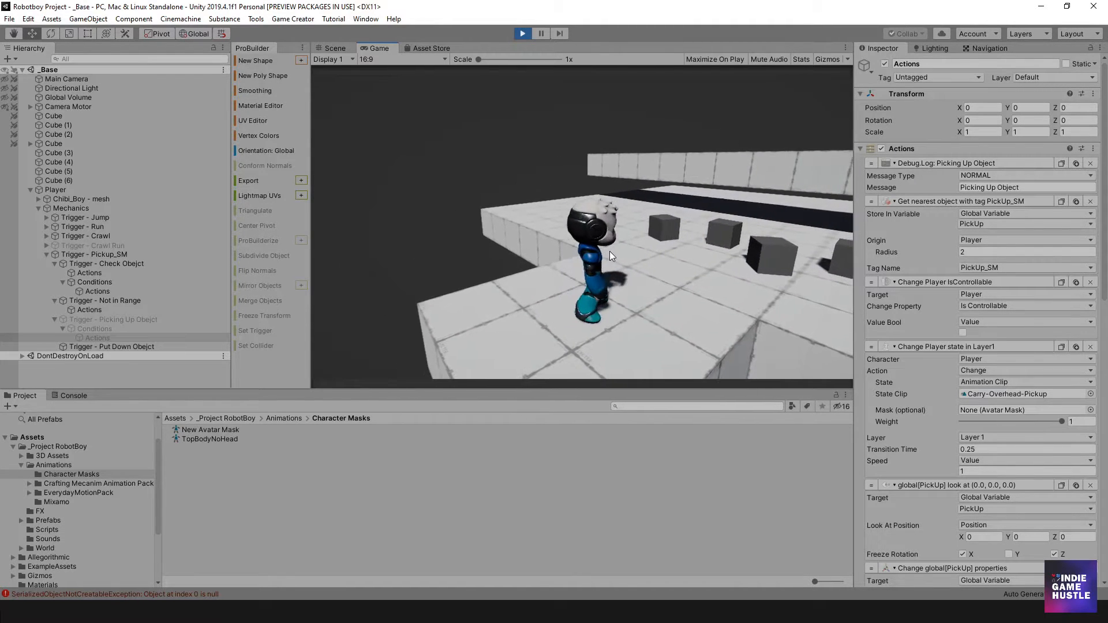
key("d")
key("w")
key("d")
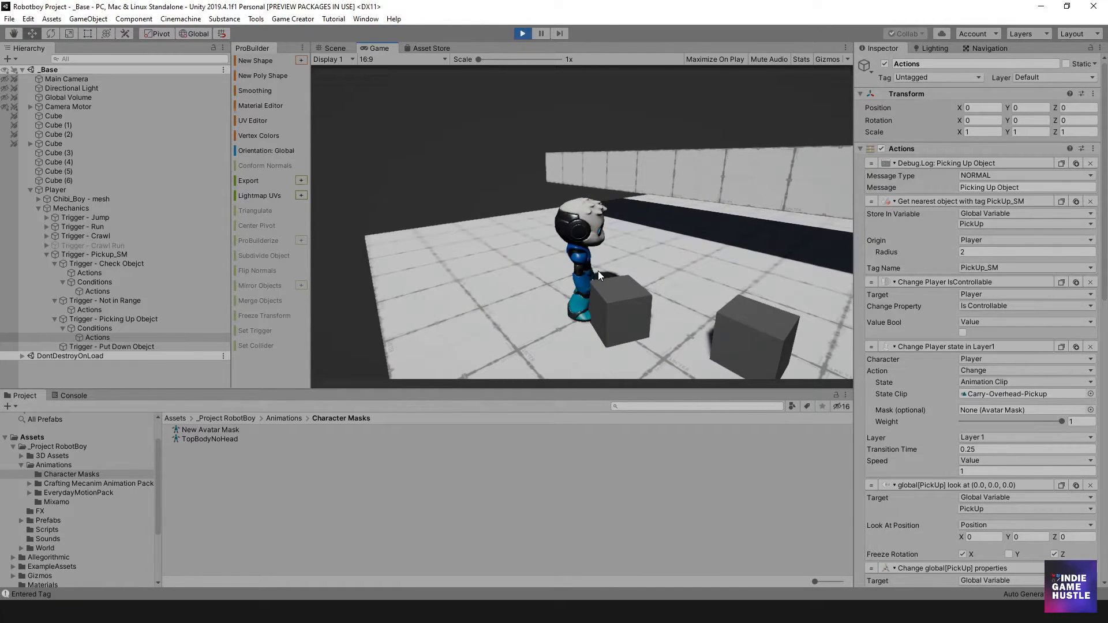
- Inspect the Picking Up Object trigger and its conditions, and show the Game Creator global variables beside the running game
left_click(130, 319)
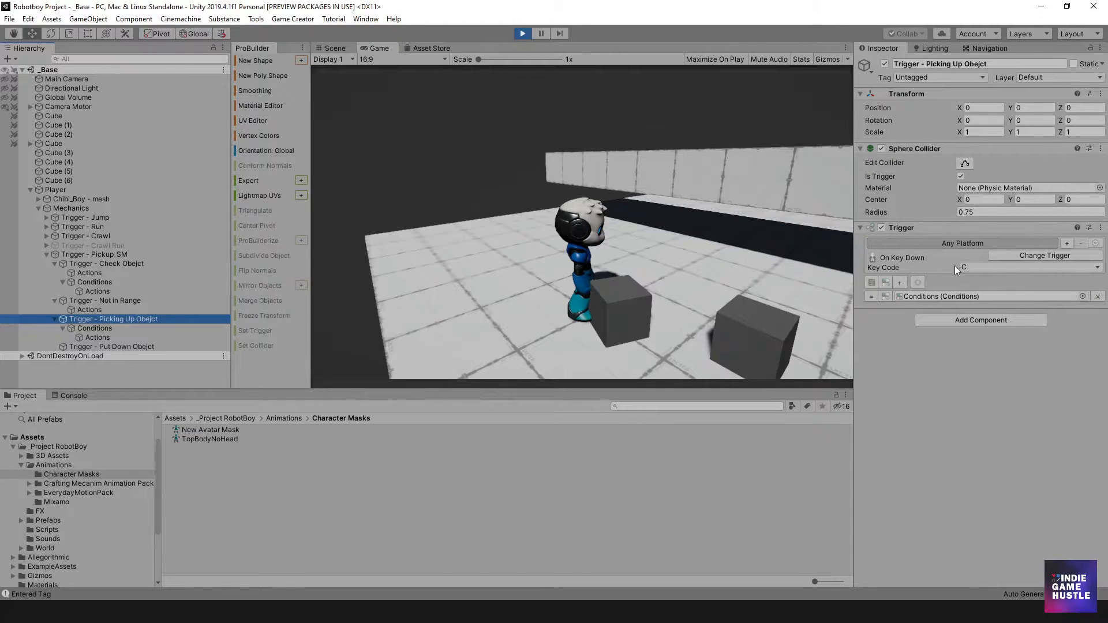
left_click(148, 329)
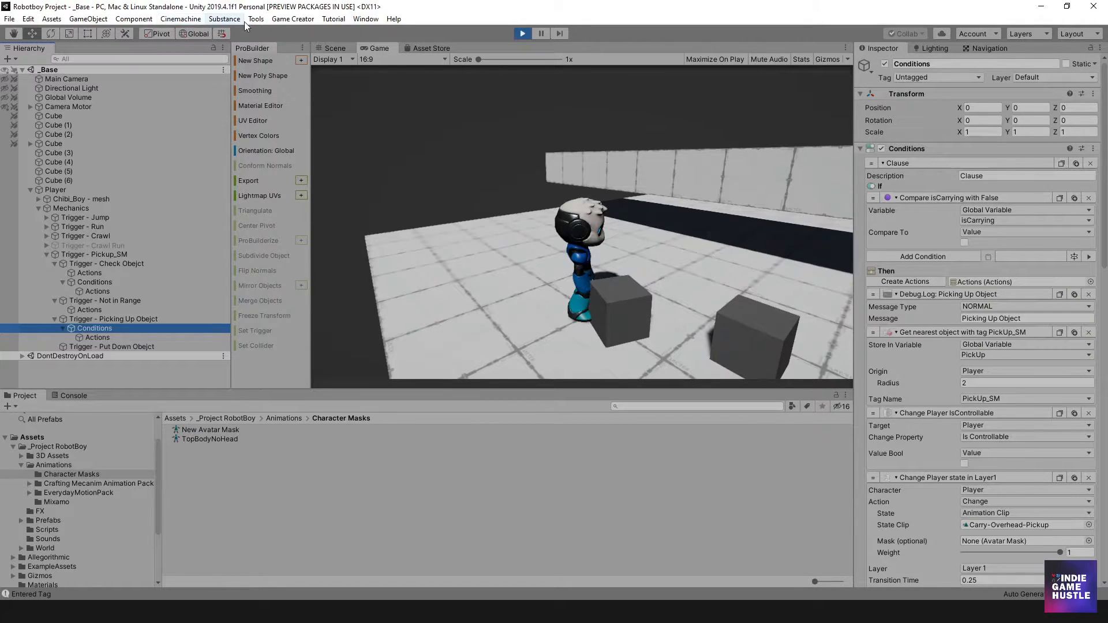
left_click(292, 19)
left_click(297, 89)
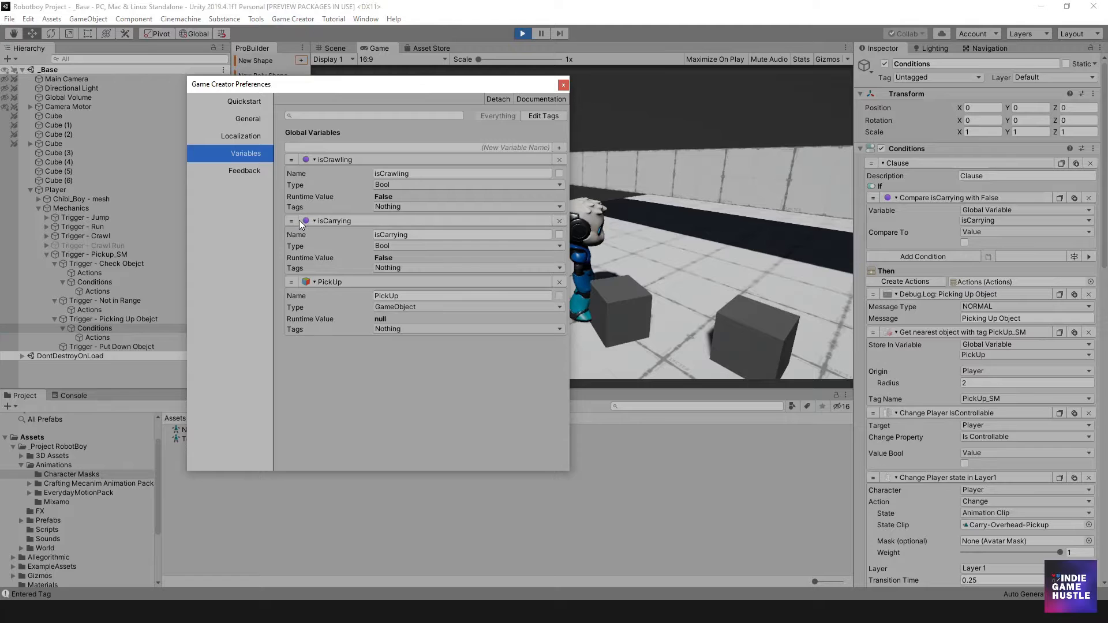
left_click_drag(456, 86, 206, 66)
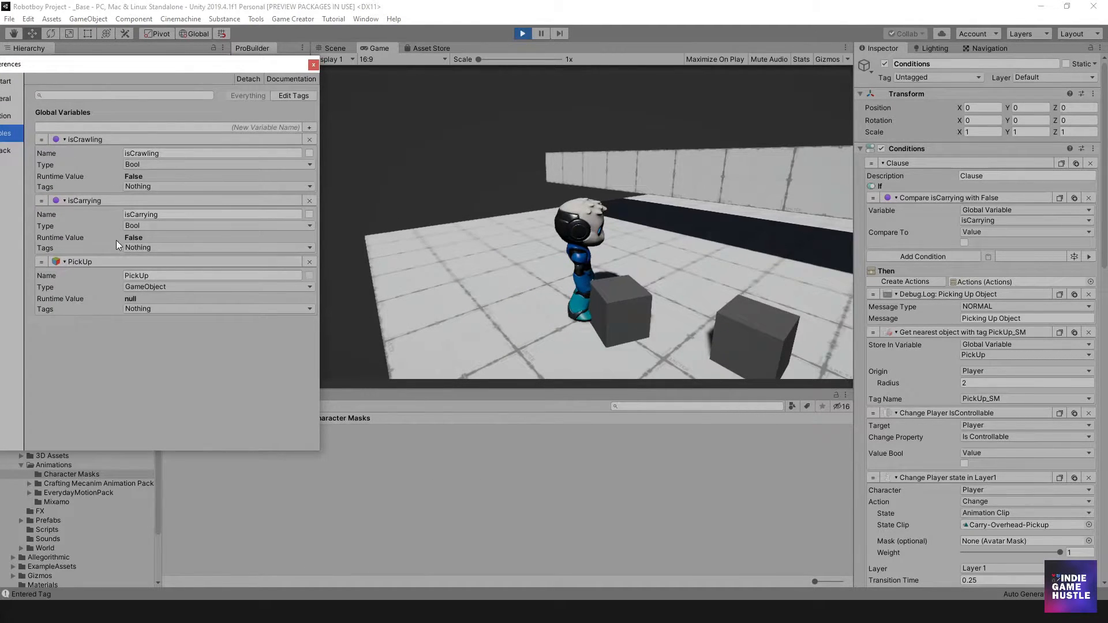
- Pick up the cube in the running game, then test walking, turning and jumping while carrying it
left_click(541, 216)
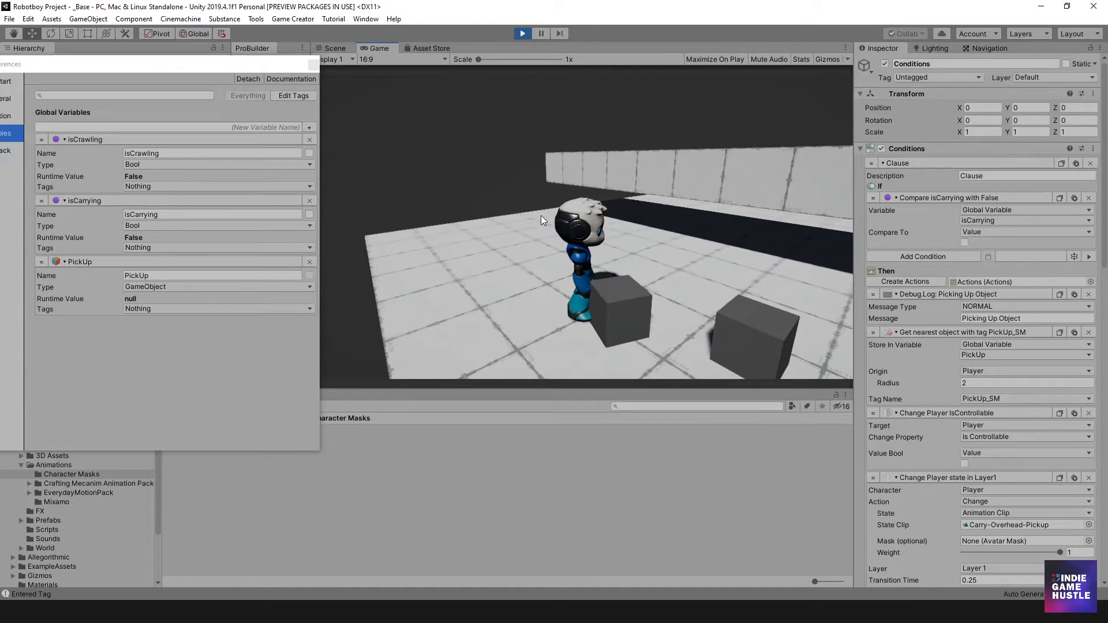
key("e")
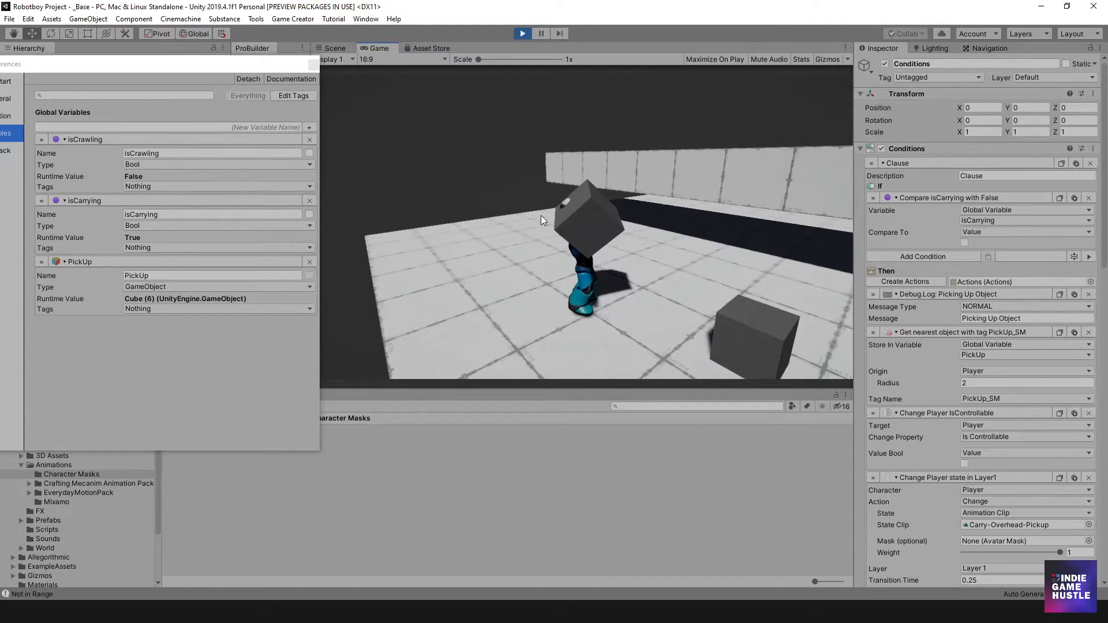
key("w")
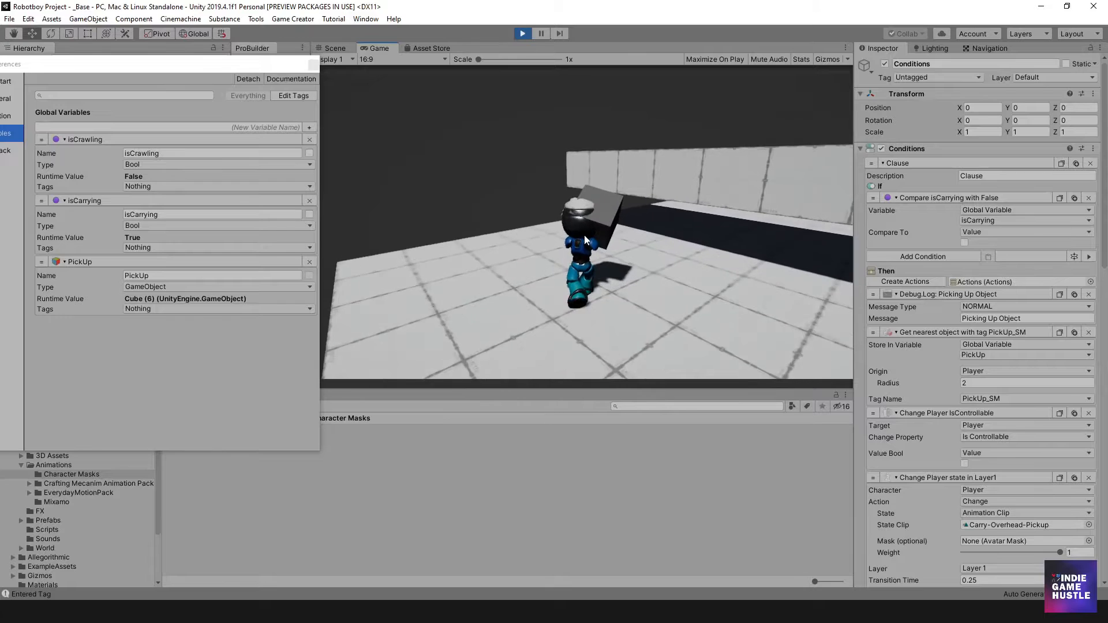
key("a")
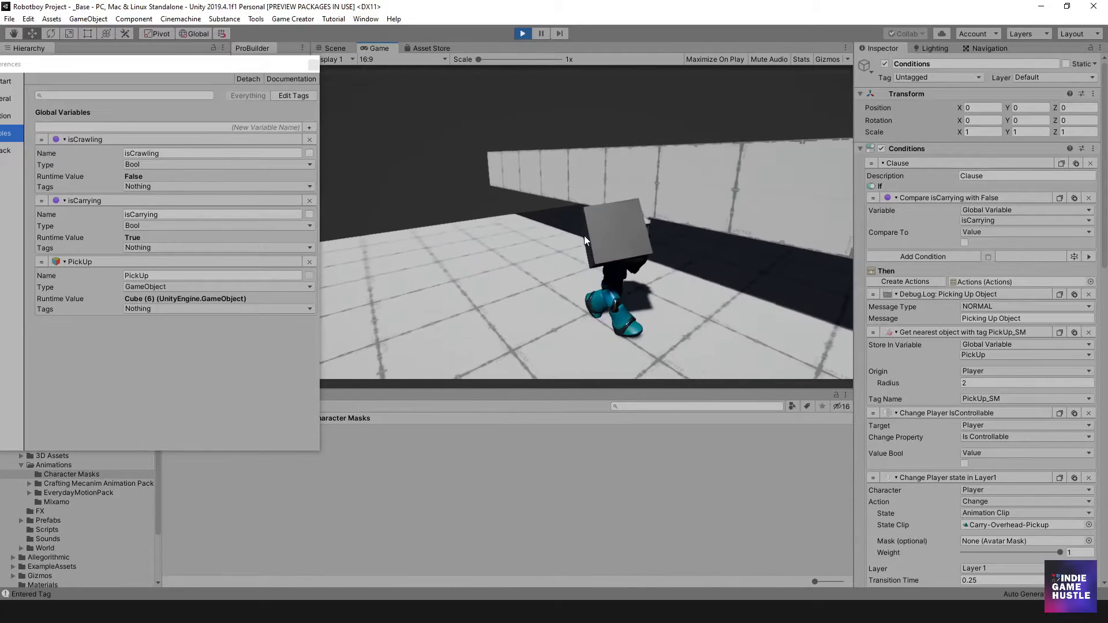
key("a")
key("space")
key("w")
key("d")
key("a")
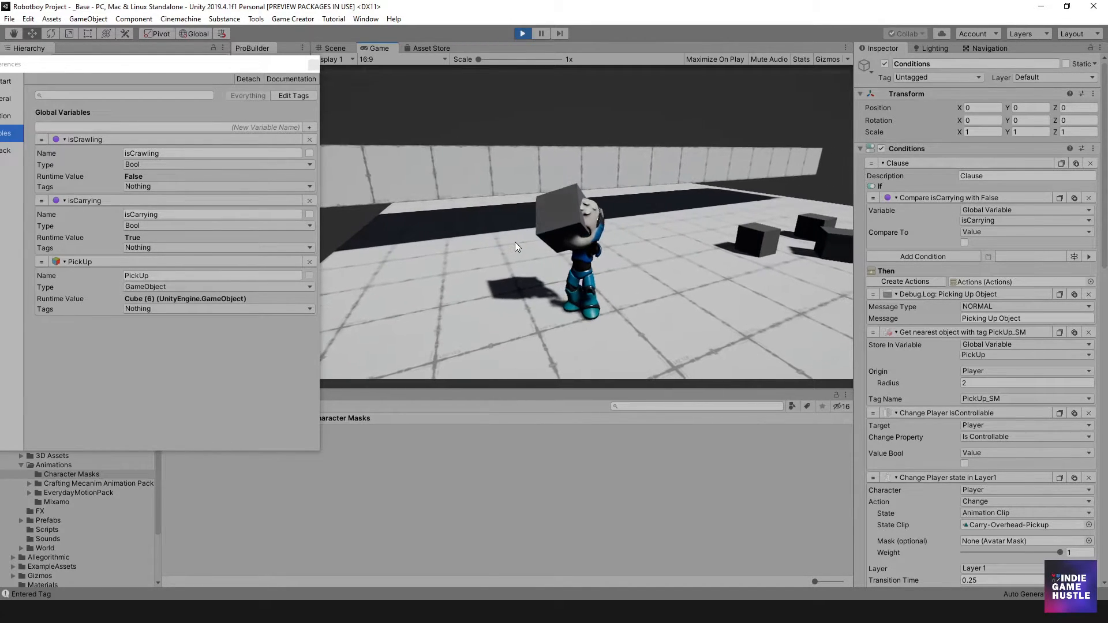
key("d")
key("w")
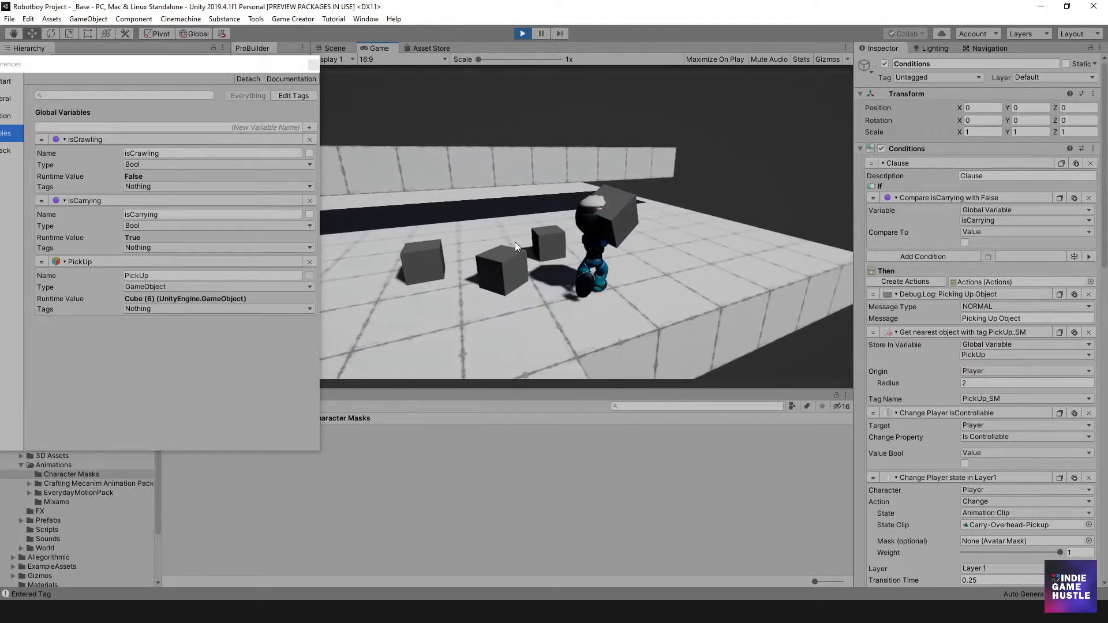
key("a")
key("d")
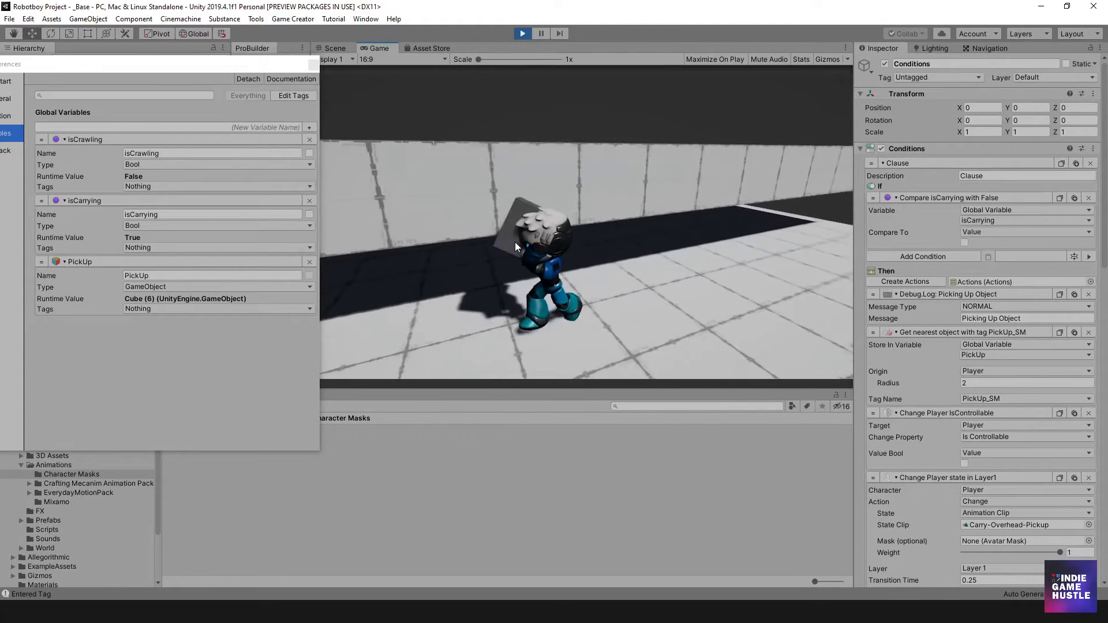
key("s")
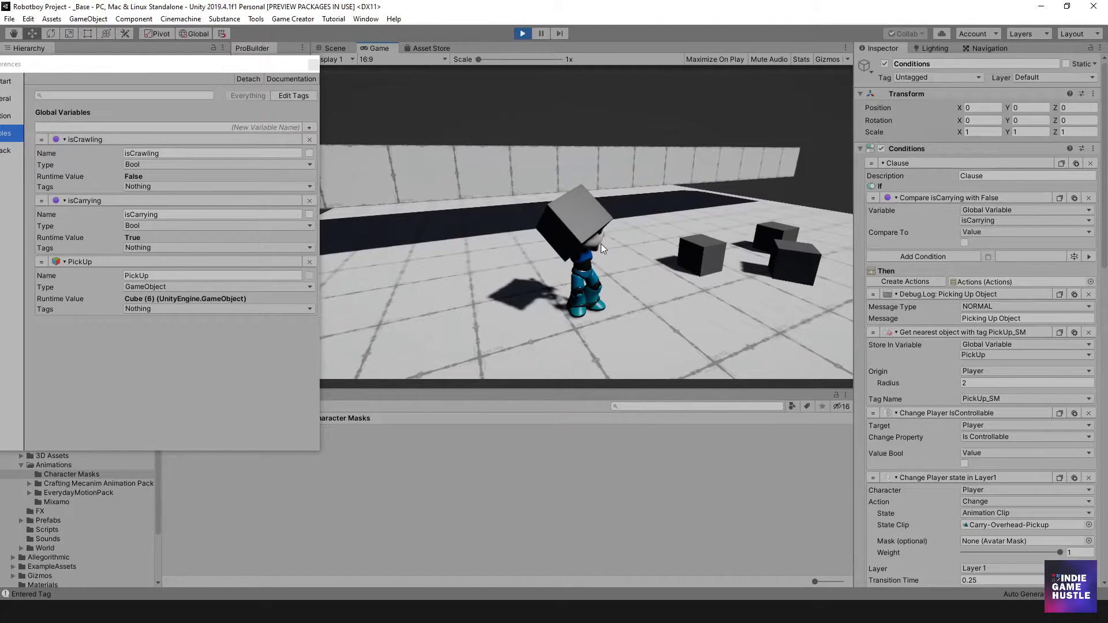
right_click_drag(622, 244, 518, 248)
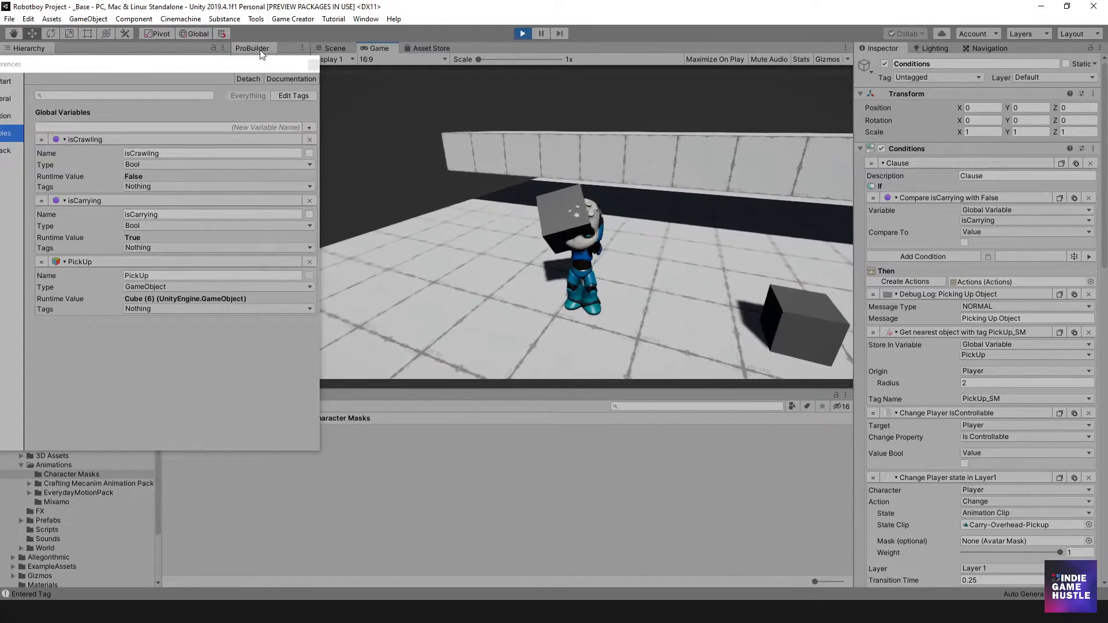
- Move the global variables window out of the way and dock the Game view beside the Scene view
left_click_drag(257, 68, 0, 71)
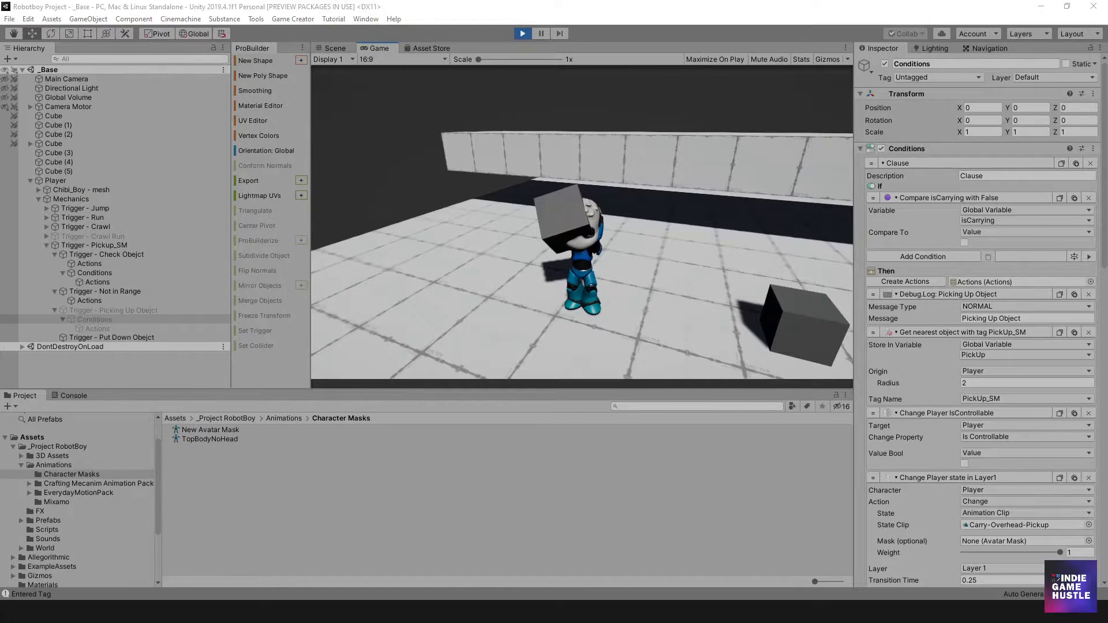
left_click_drag(376, 47, 818, 214)
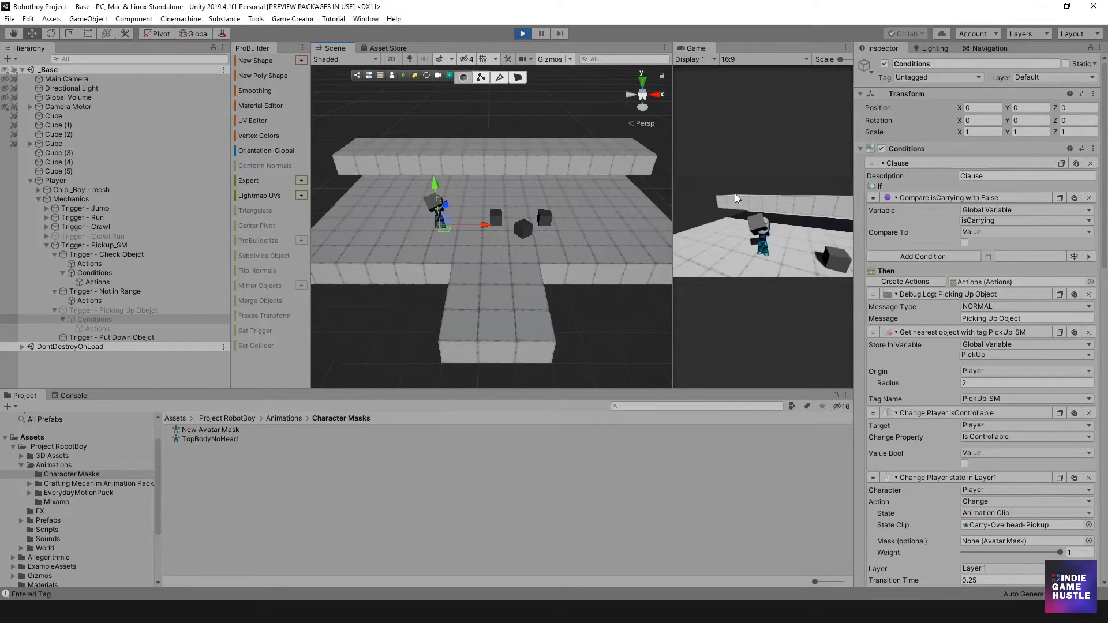
left_click_drag(668, 119, 574, 112)
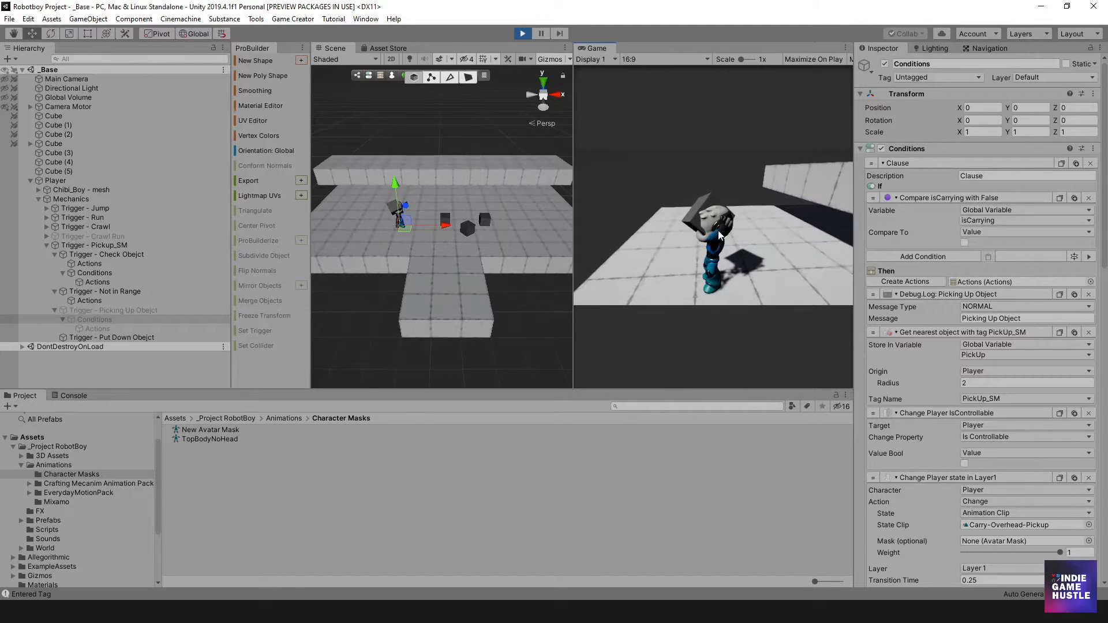
- Select the carried cube in the Scene view and bring it into close view
scroll(455, 202, "up", 2)
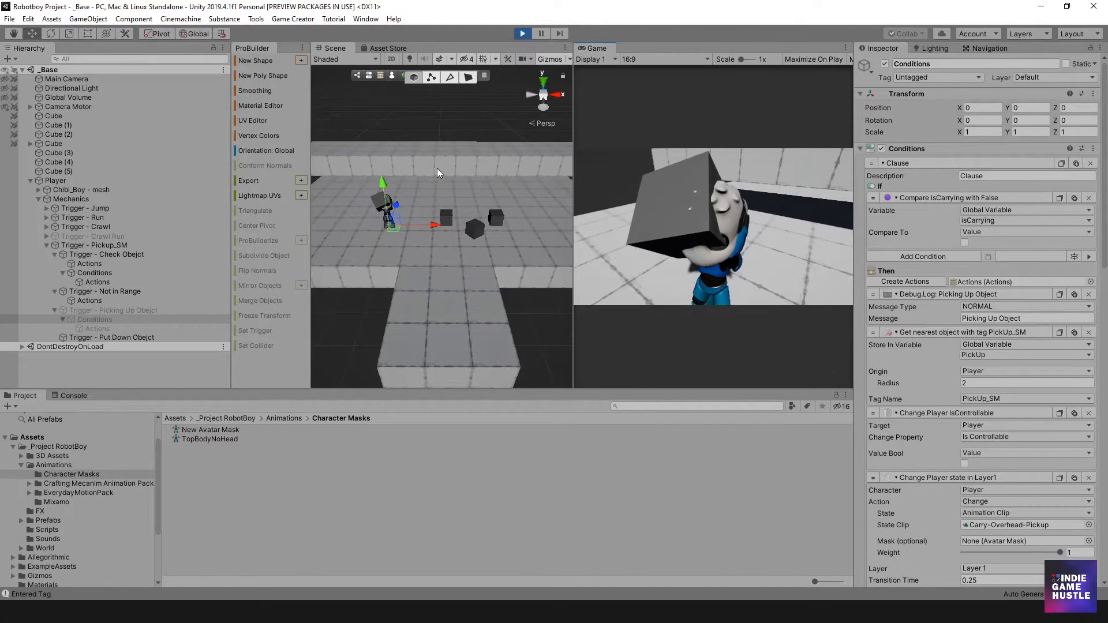
left_click_drag(363, 242, 557, 268, "alt")
middle_click_drag(390, 293, 479, 285)
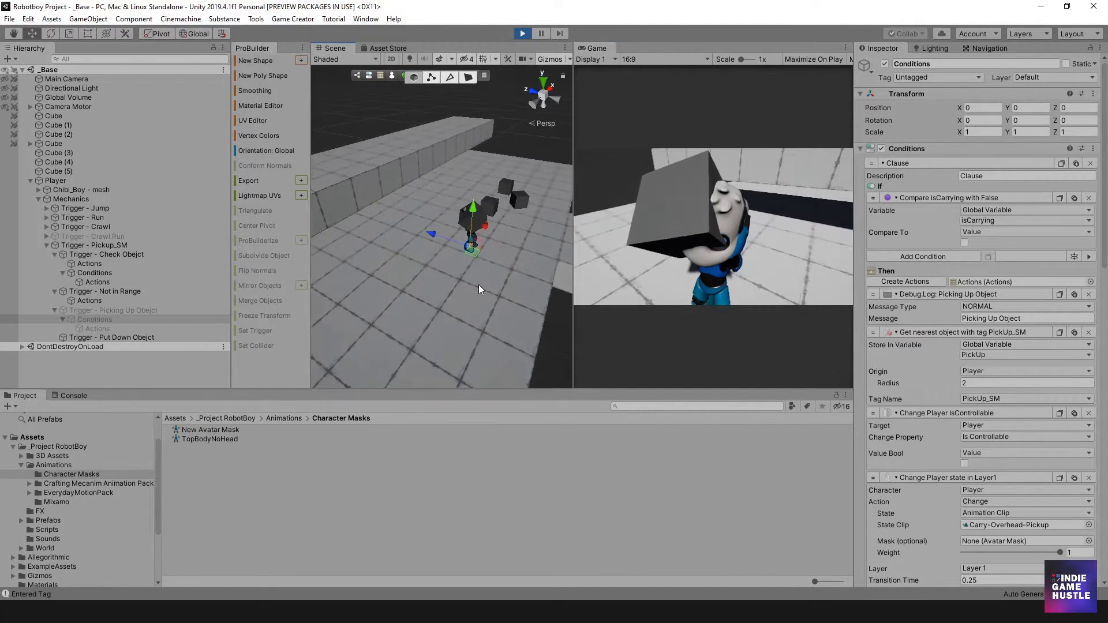
scroll(503, 260, "up", 2)
left_click(510, 210)
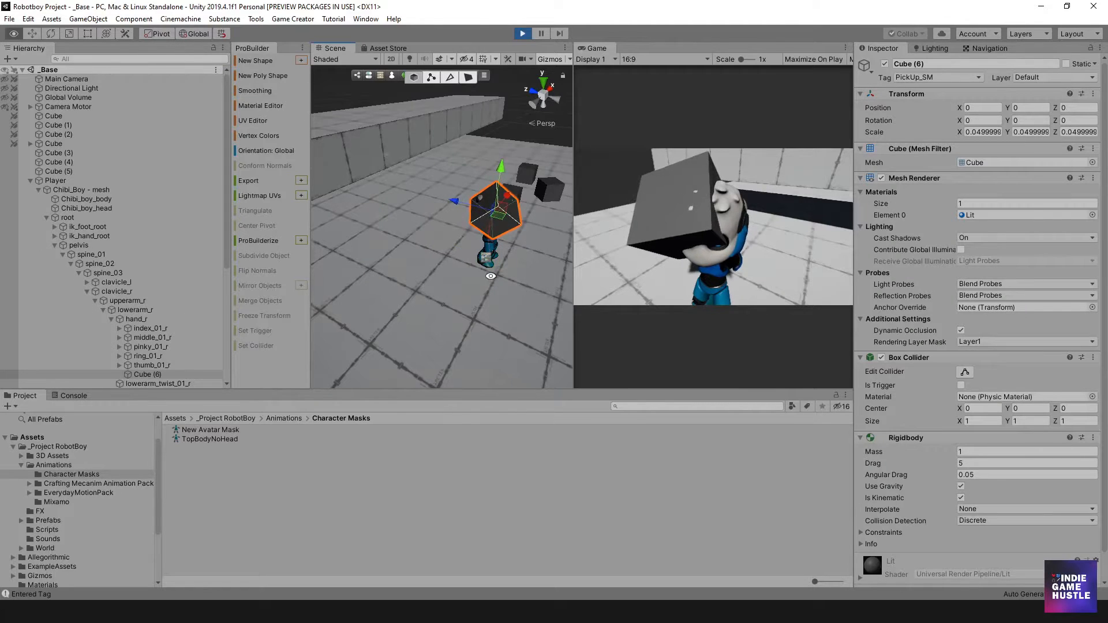
left_click_drag(501, 280, 485, 277, "alt")
middle_click_drag(511, 270, 442, 308)
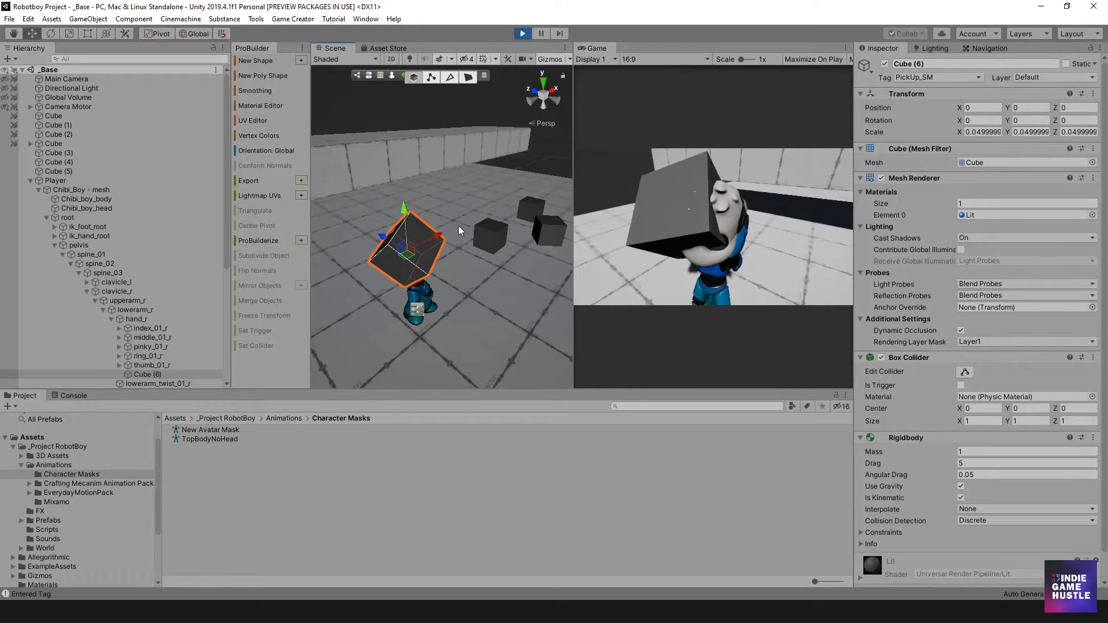
- Widen the Scene view beside the Game view and adjust the size of its 3D gizmo icons
left_click_drag(574, 104, 605, 104)
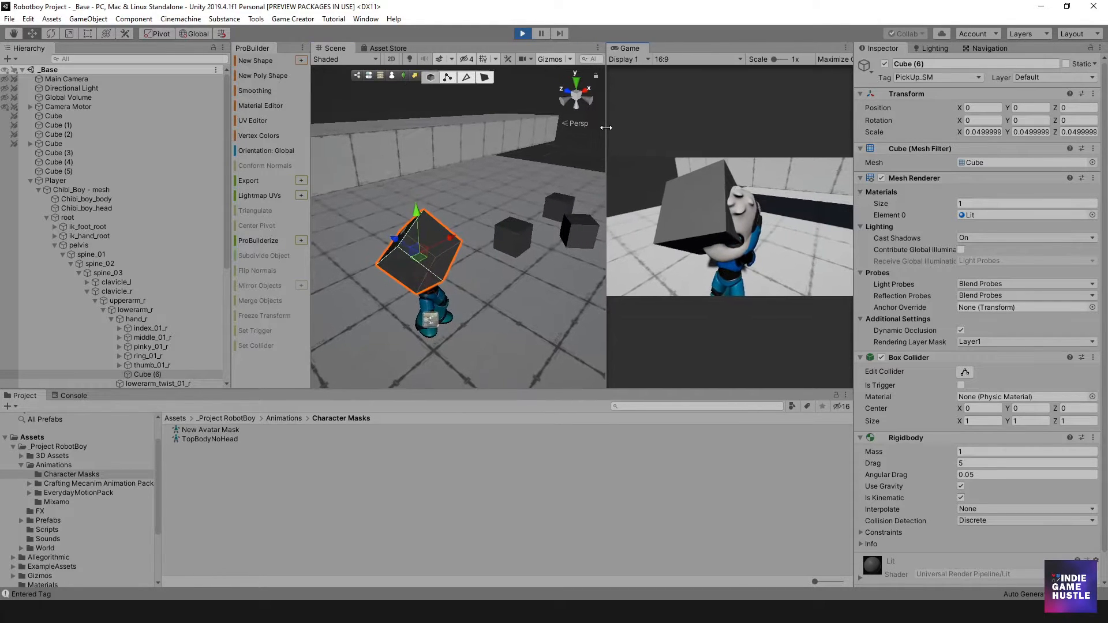
left_click(570, 59)
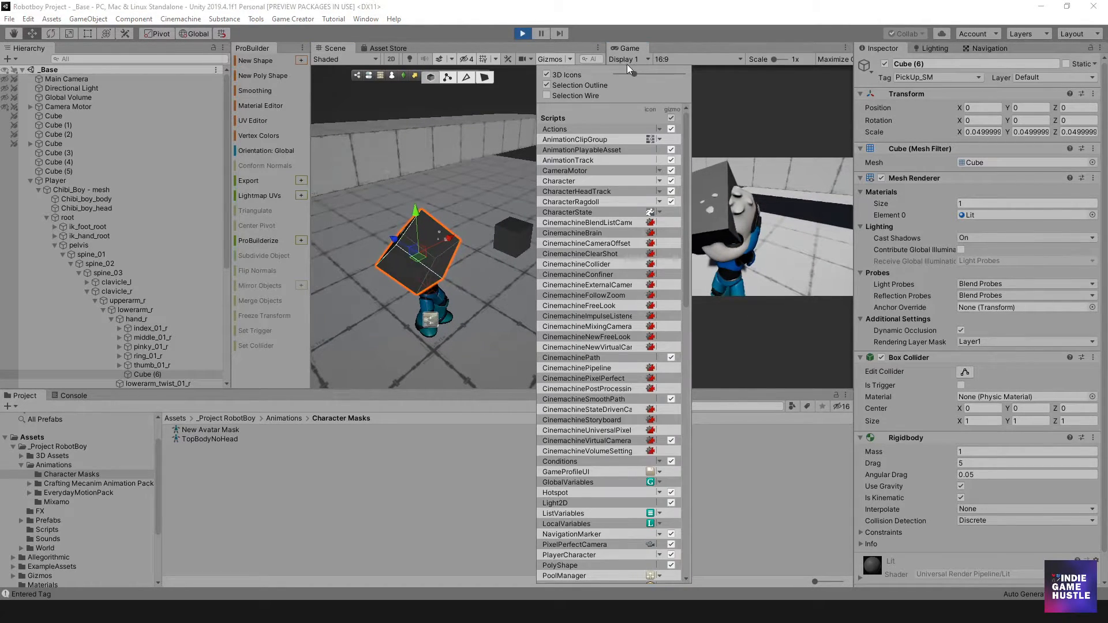
mouse_move(634, 74)
left_mouse_down()
mouse_move(663, 74)
mouse_move(640, 82)
left_mouse_up()
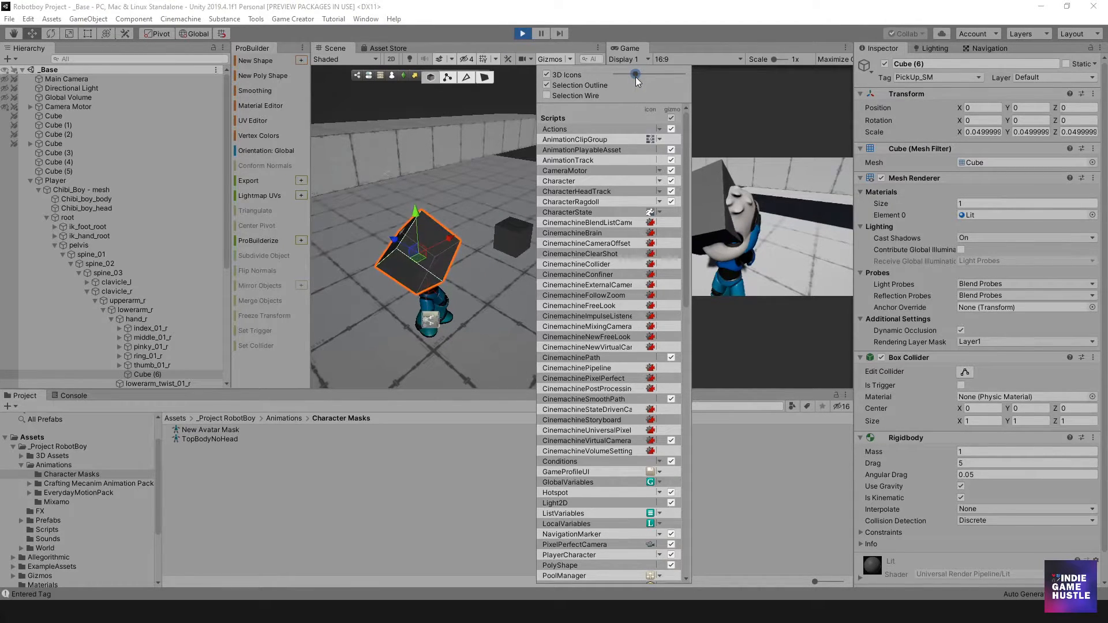
left_click(555, 60)
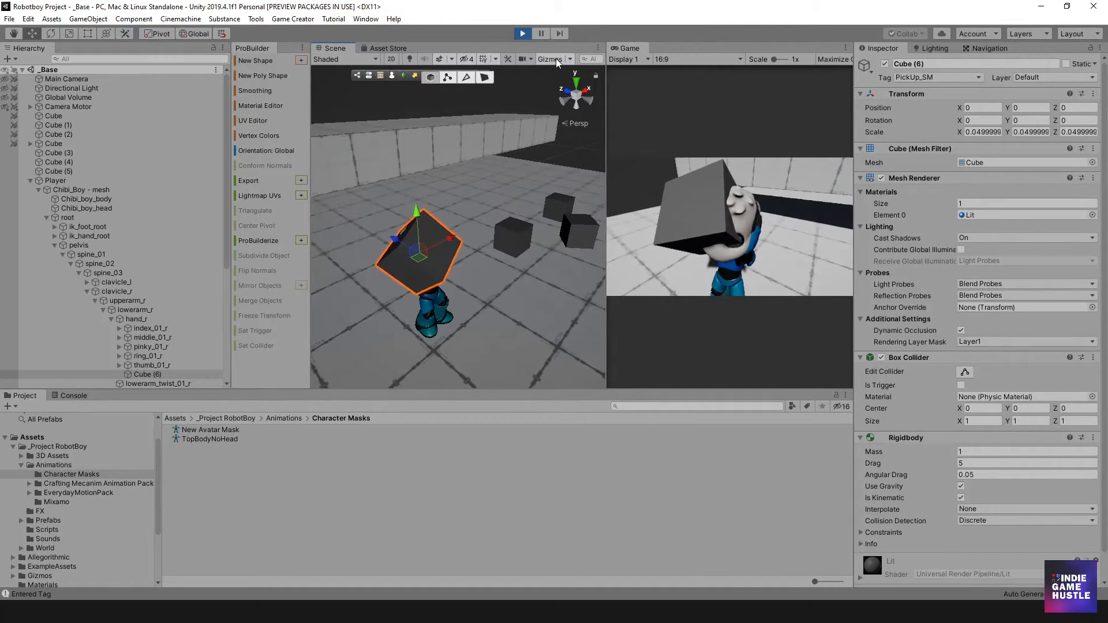
- Move and rotate the carried cube above the character's head, to about position 0.0355, -0.0217, 0.0022 and rotation -8.71, 13.355, -14.365
left_click_drag(421, 321, 460, 266, "alt")
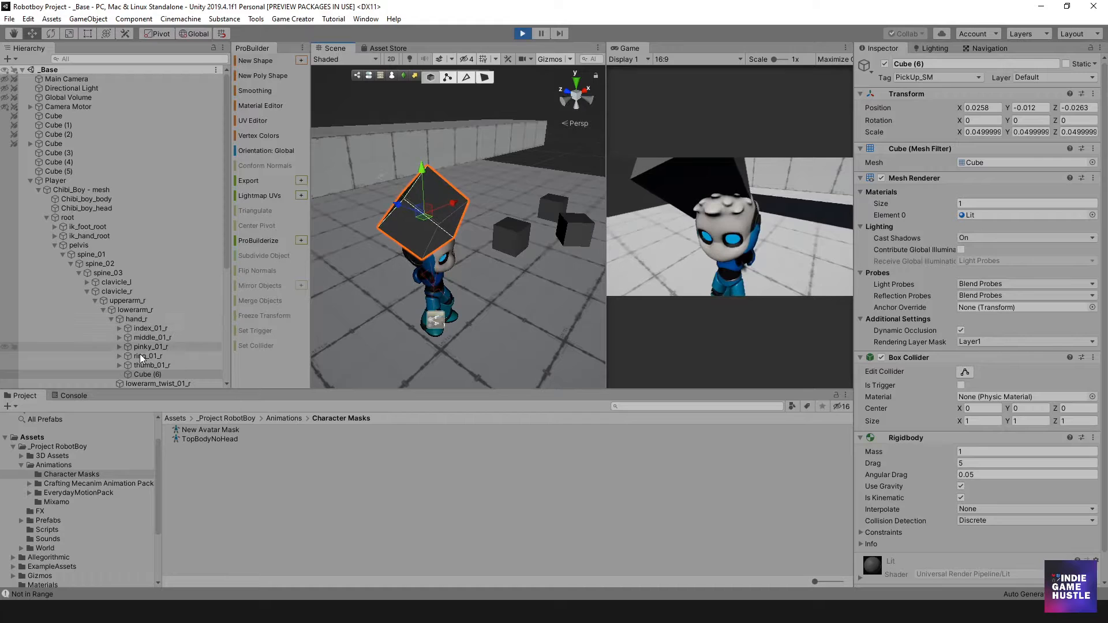
key("f")
left_click_drag(404, 248, 457, 250, "alt")
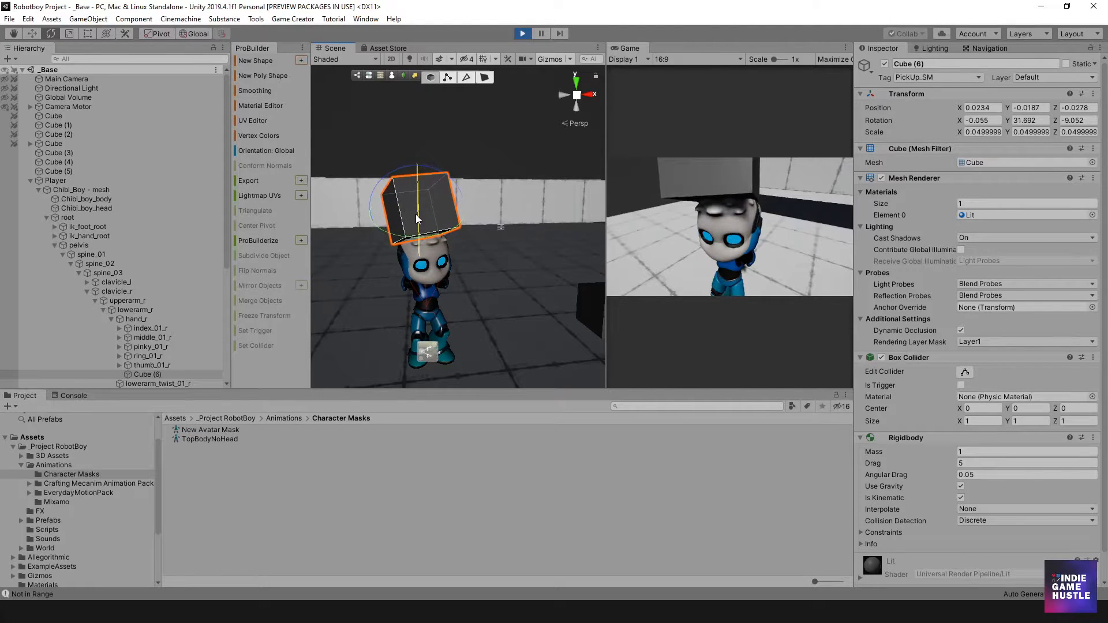
left_click_drag(418, 226, 477, 225, "alt")
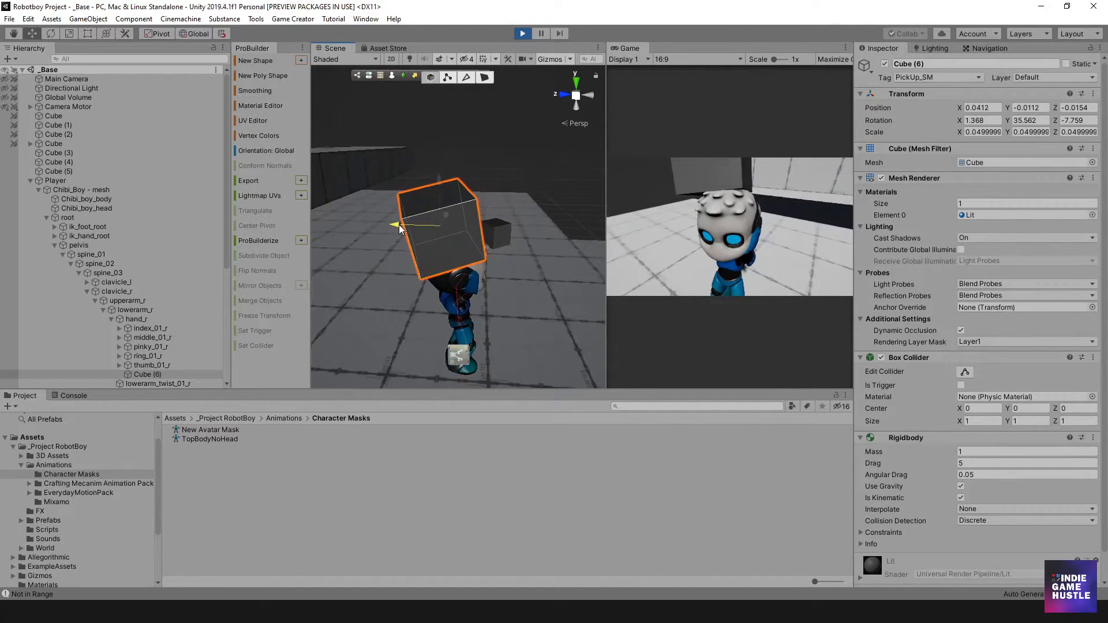
left_click_drag(494, 278, 413, 285, "alt")
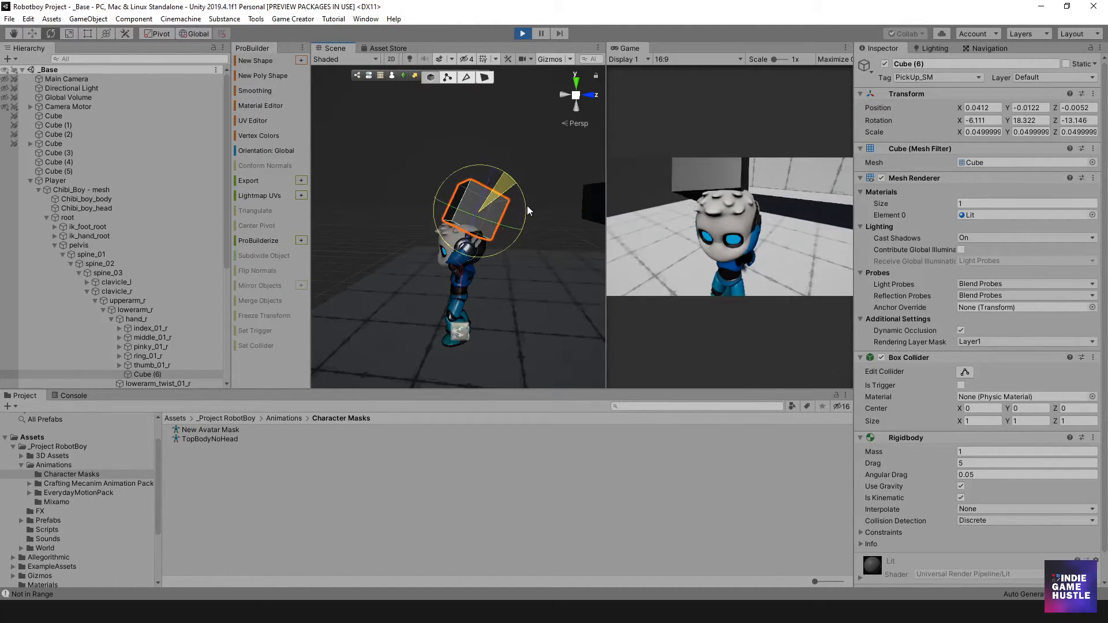
left_click_drag(531, 213, 476, 244, "alt")
left_click_drag(448, 204, 483, 221, "alt")
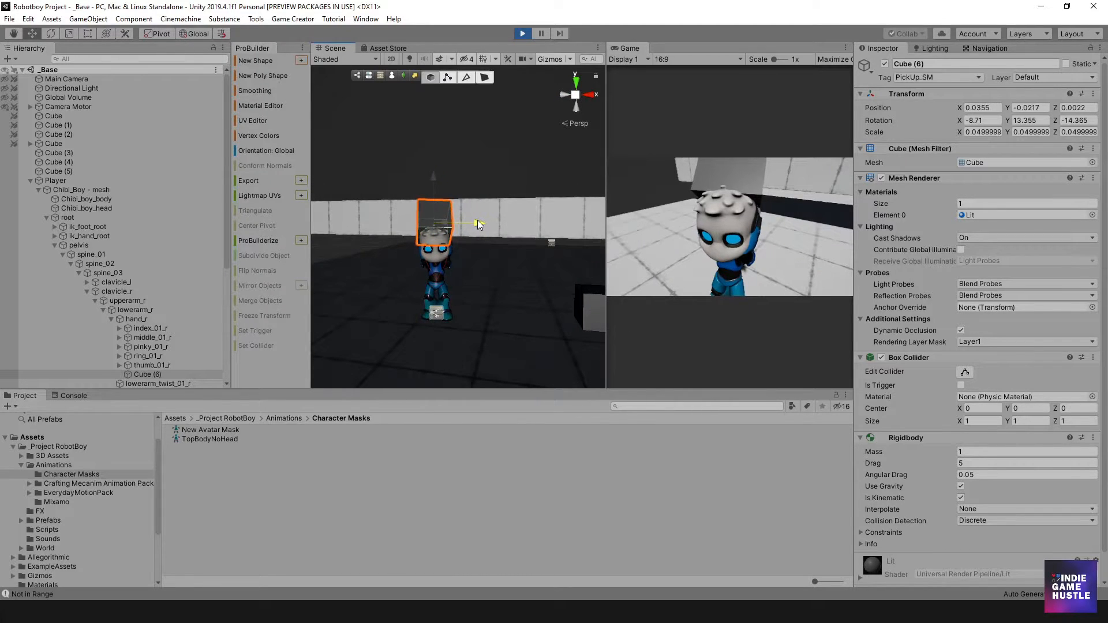
- Dock the Game view as a tab alongside the Scene view, and test walking, turning and jumping with the cube held overhead
scroll(470, 252, "down", 2)
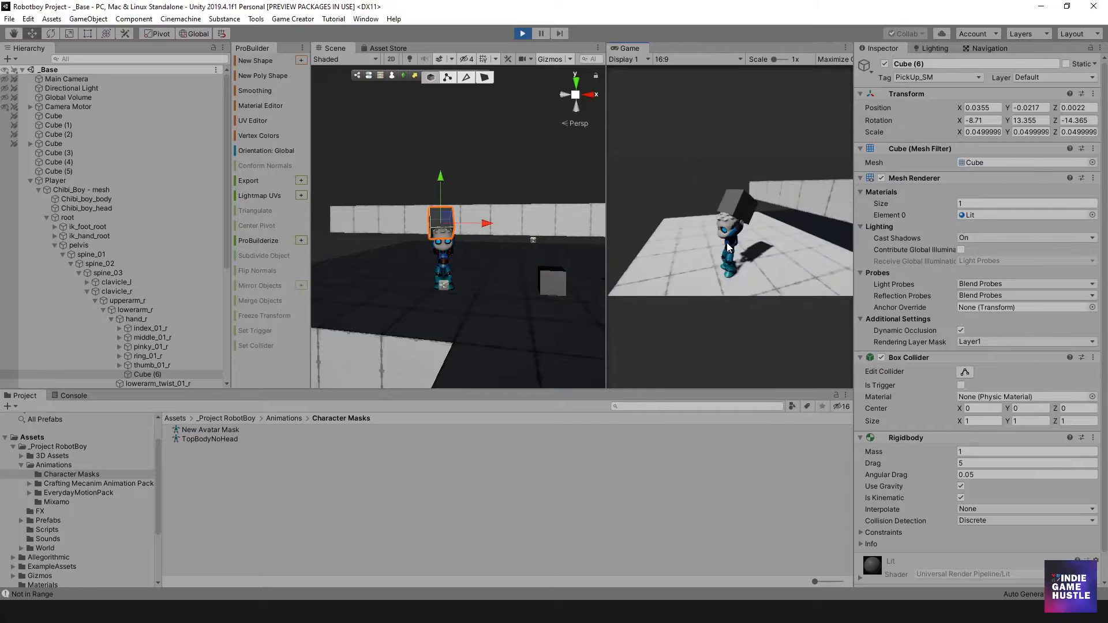
left_click_drag(613, 52, 388, 57)
left_click(547, 242)
key("w")
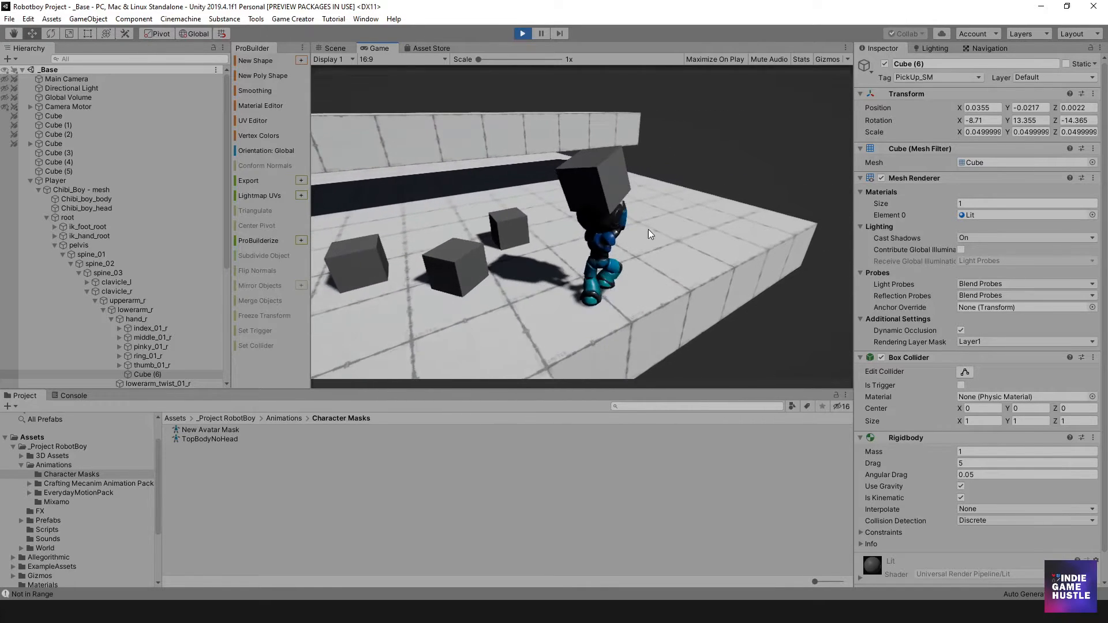
key("space")
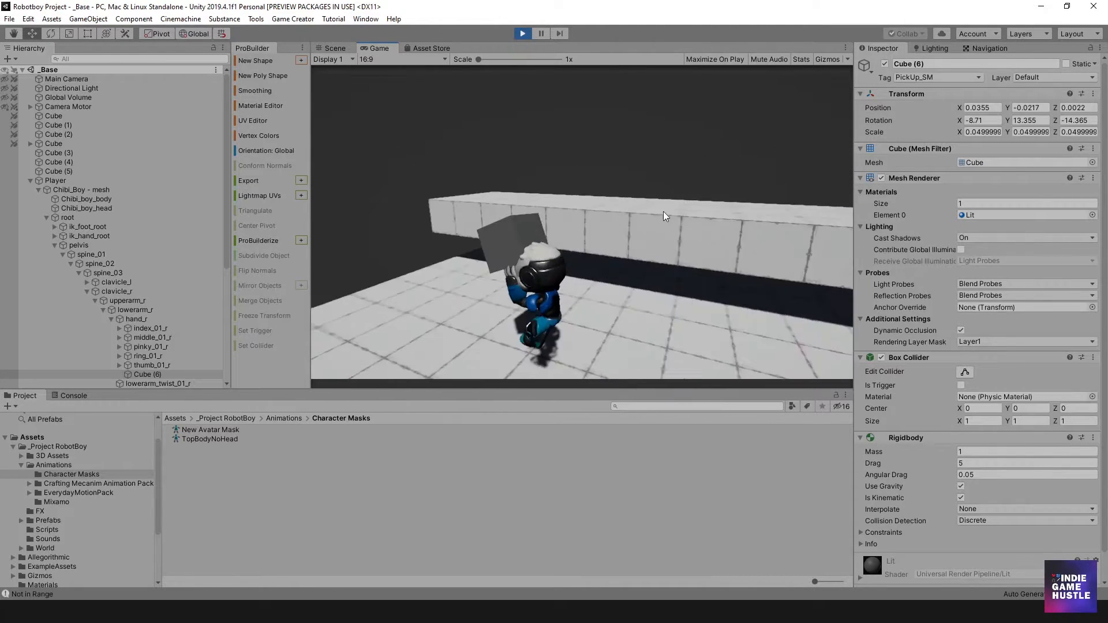
key("w")
key("w")
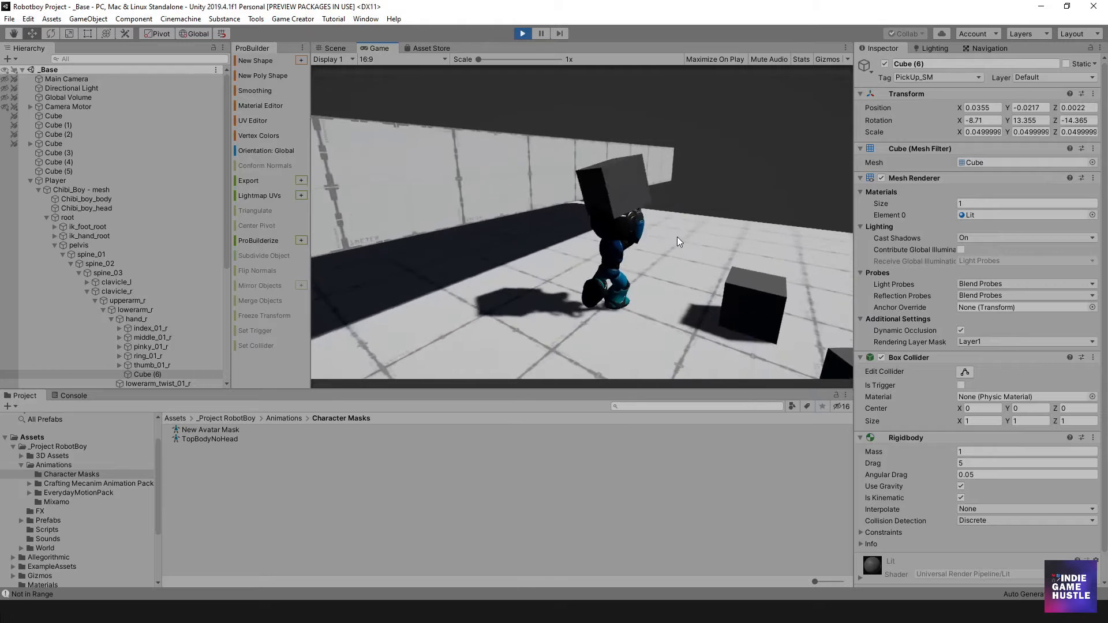
key("w")
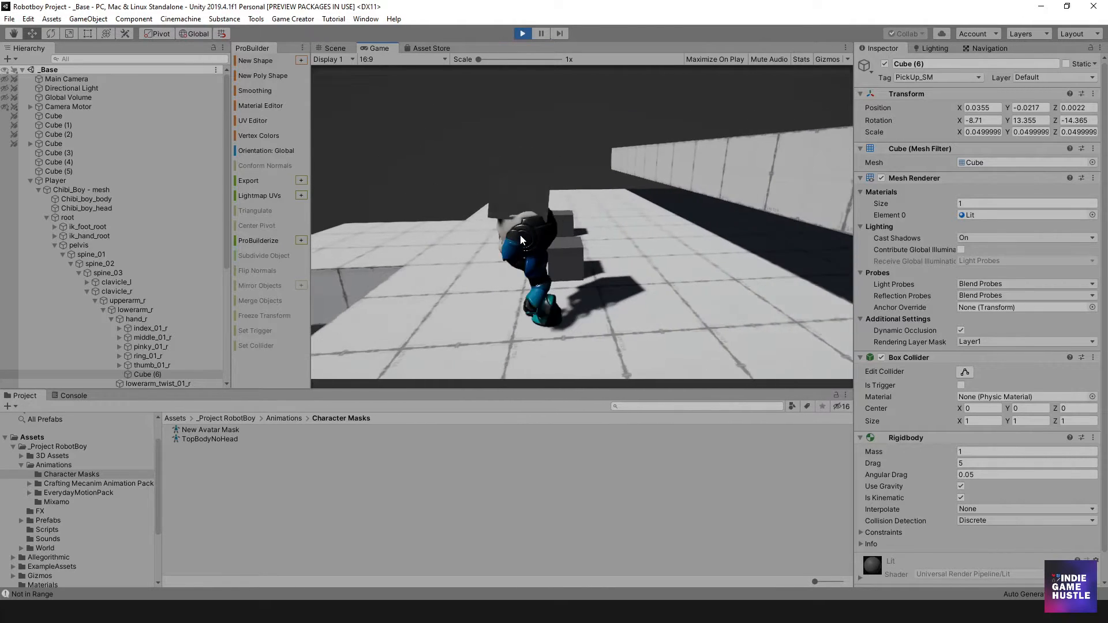
key("s")
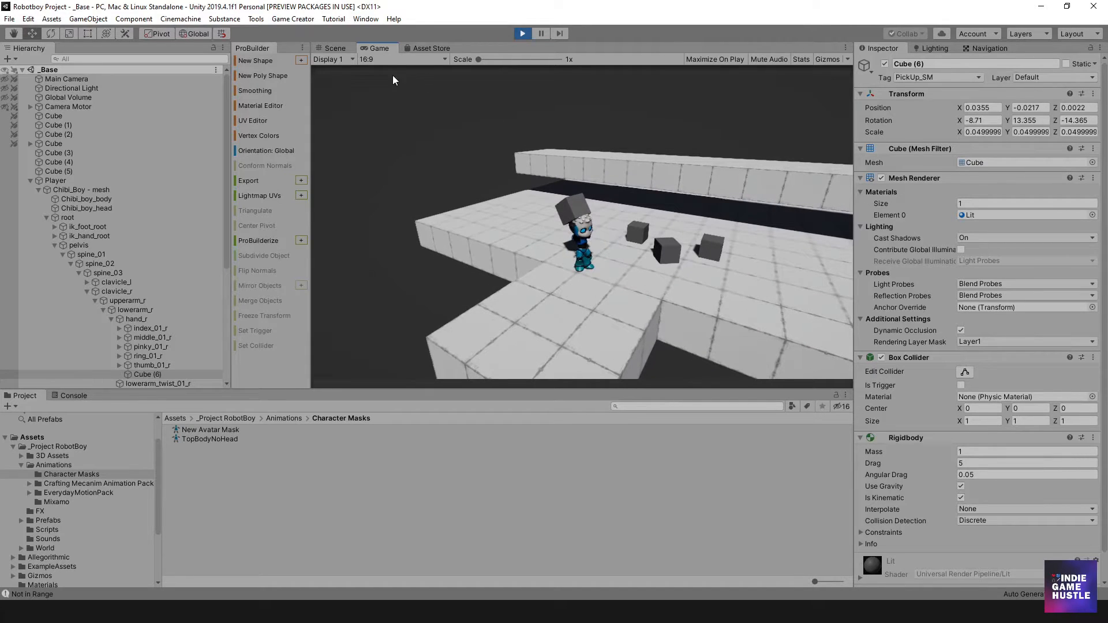
- Capture the Transform values of the carried cube, Cube (6), with Snipping Tool and move the capture off the editor
left_click(333, 48)
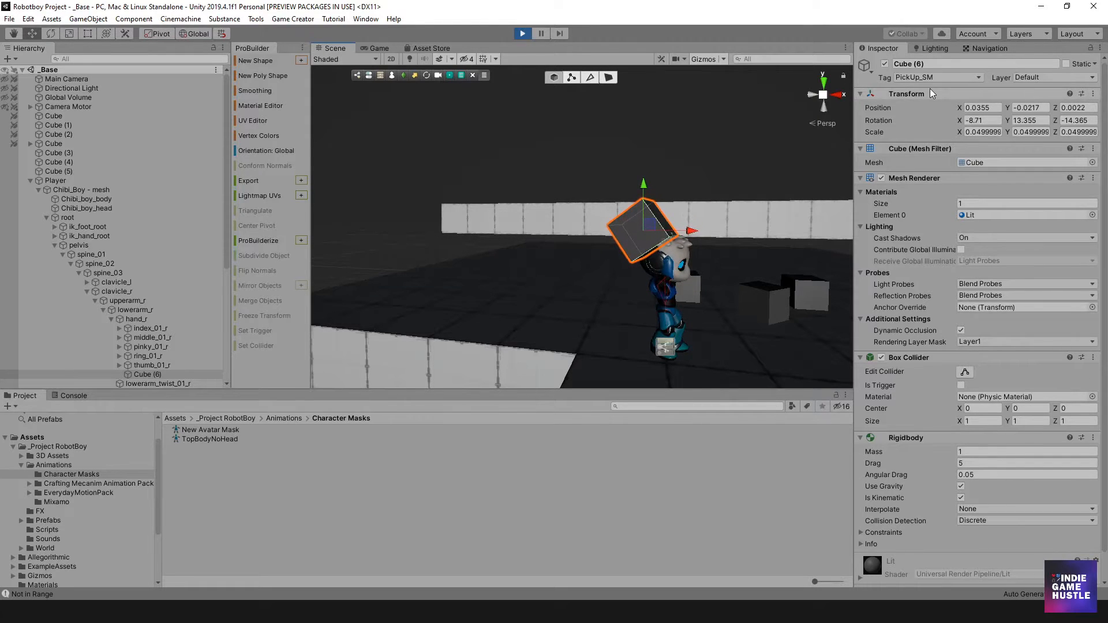
key("super")
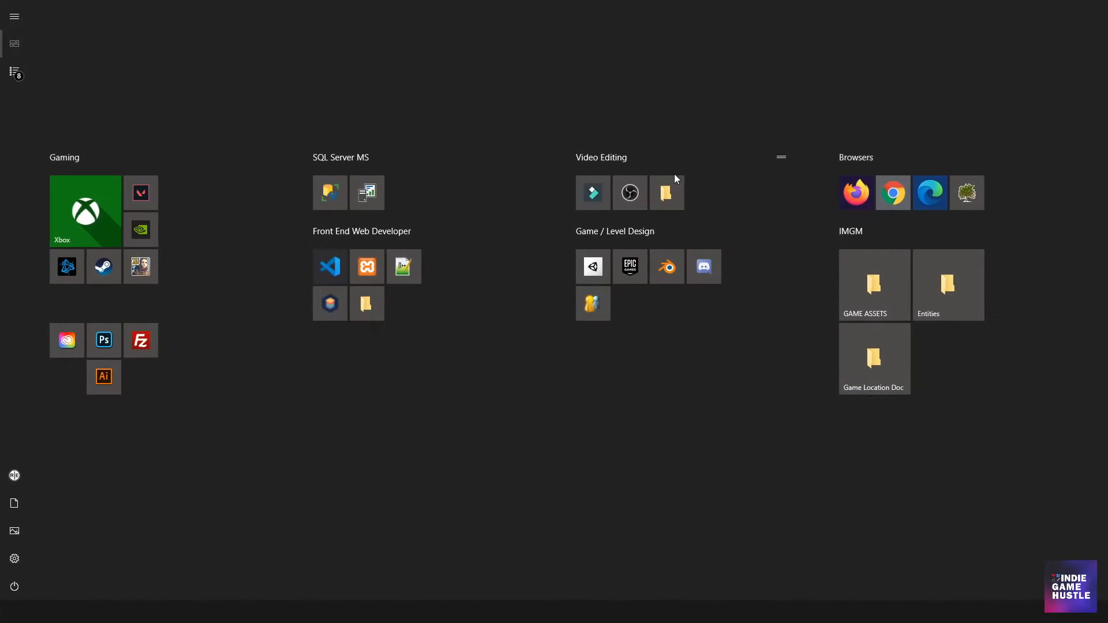
type("s")
left_click(102, 64)
left_click(490, 139)
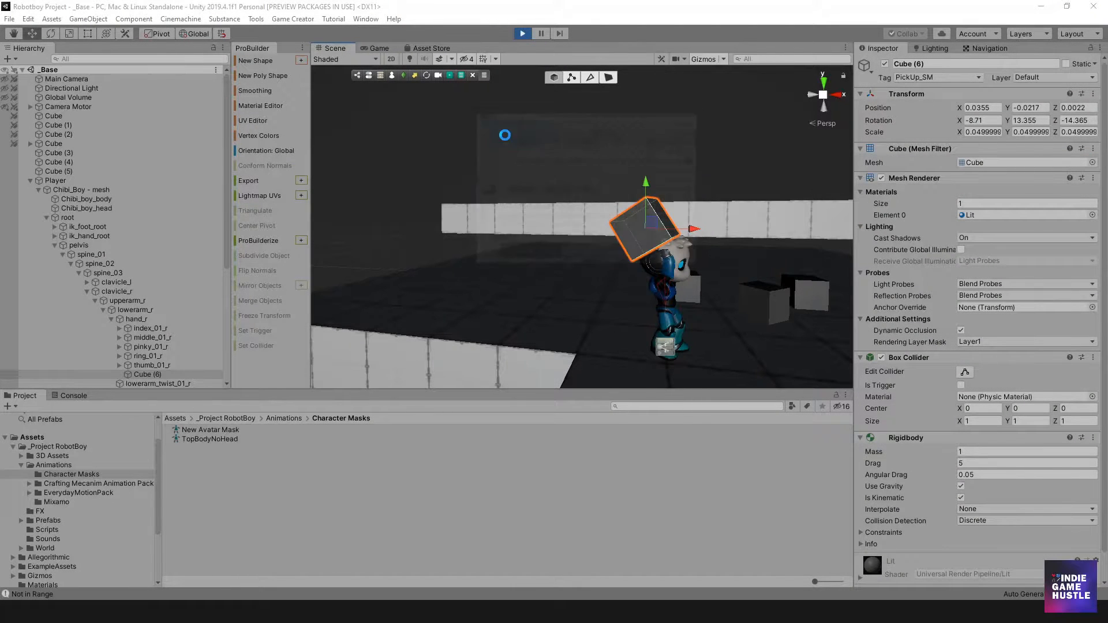
left_click_drag(855, 44, 1104, 171)
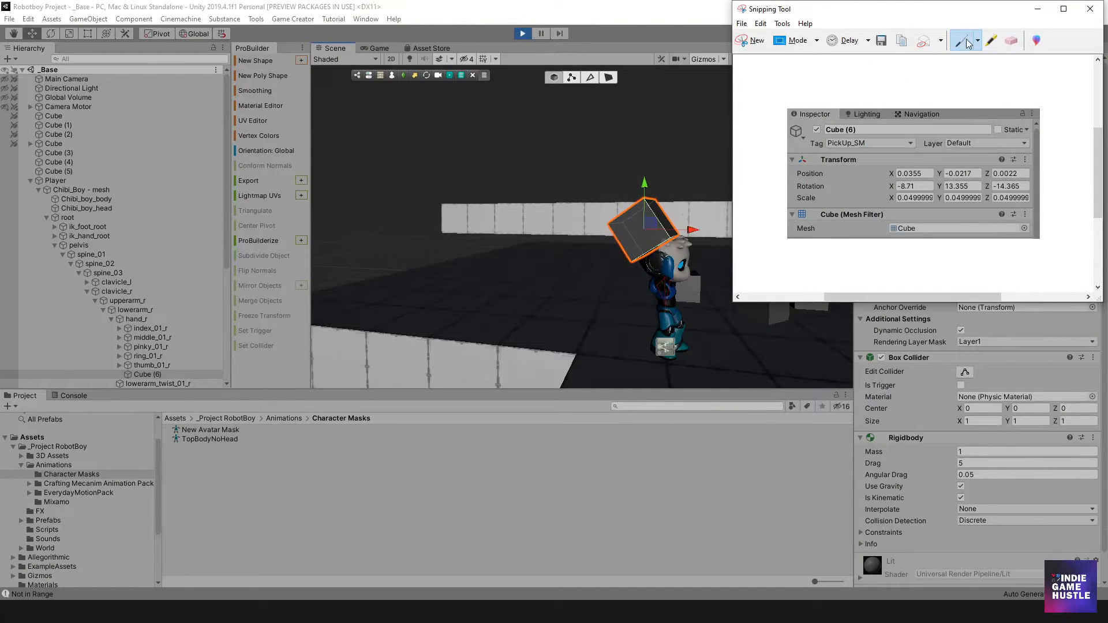
left_click_drag(962, 10, 0, 173)
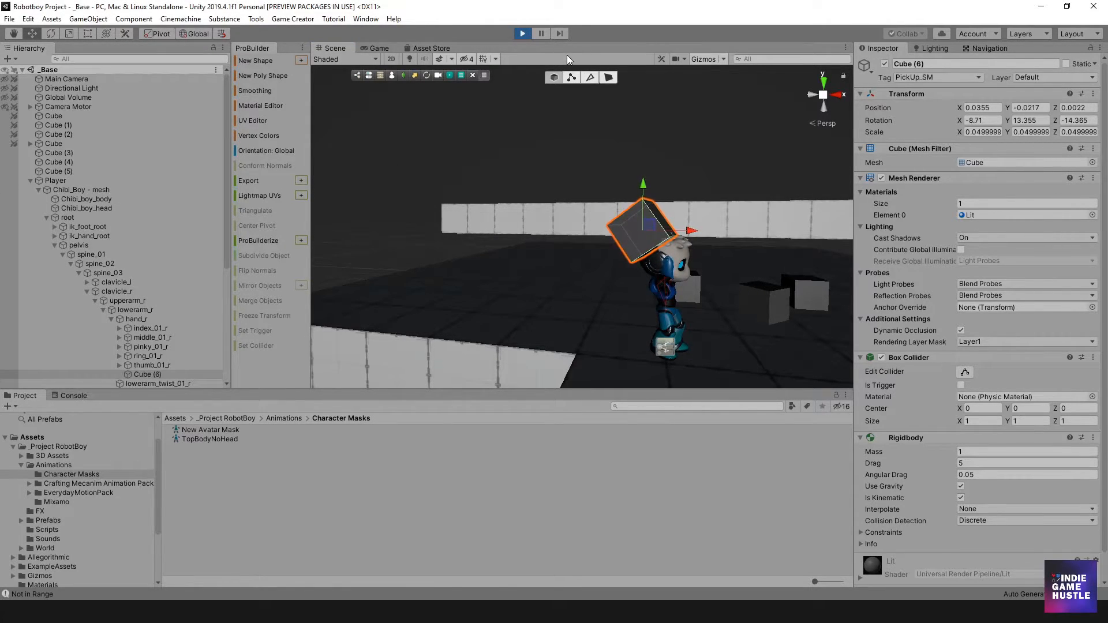
- Exit play mode and set the picking-up trigger's Attach from RightHand position to X 0.0355, Y -0.0217, Z 0.0022
left_click(522, 34)
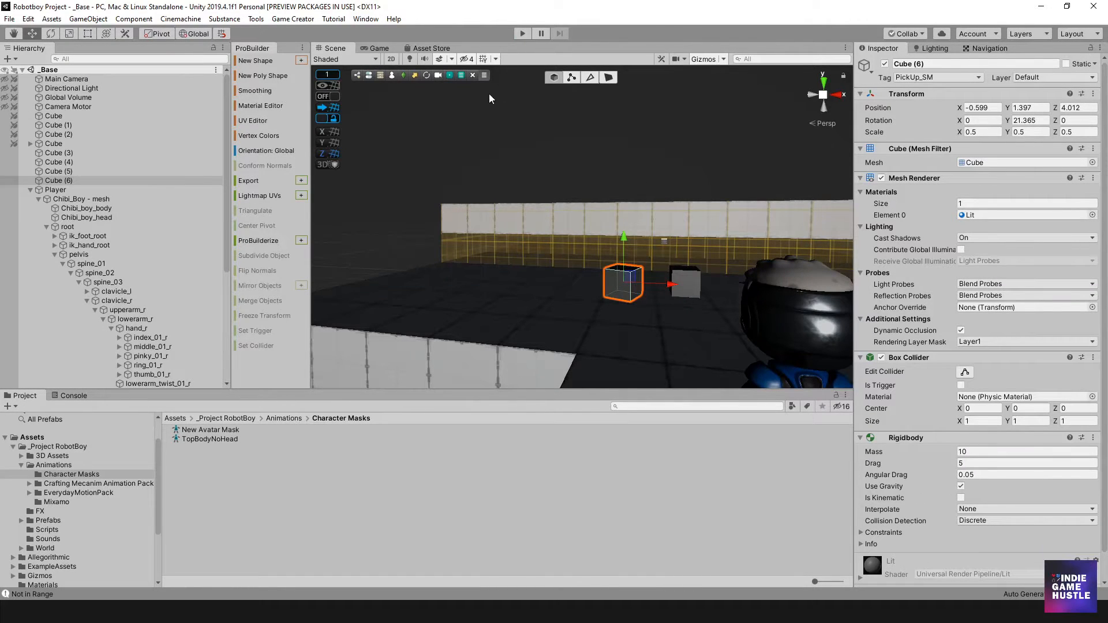
left_click(39, 199)
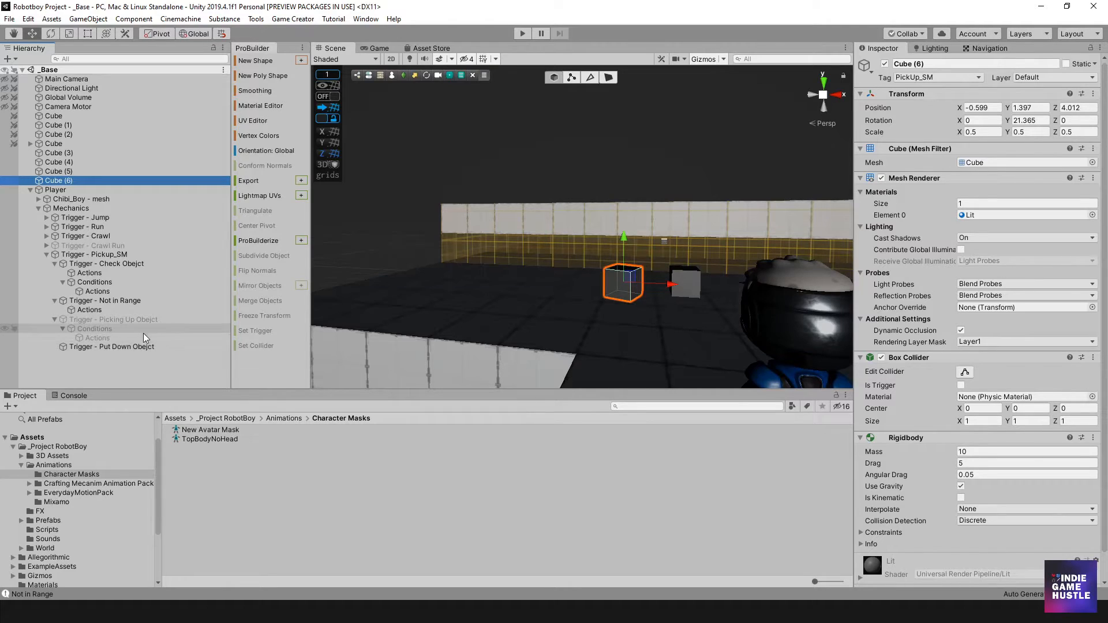
left_click(104, 338)
scroll(1037, 344, "down", 4)
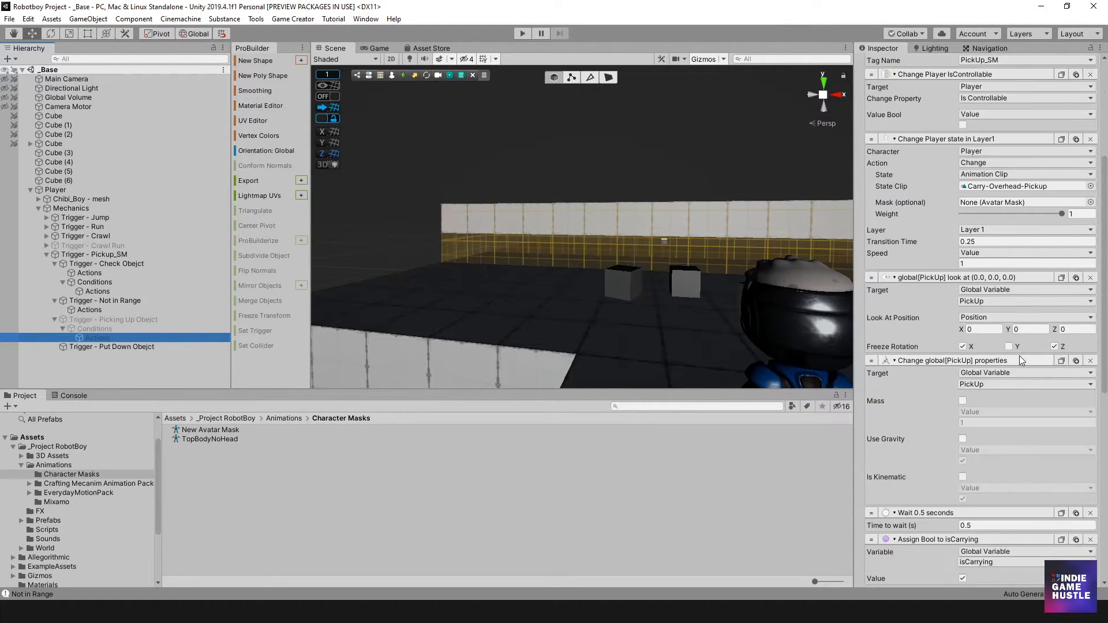
scroll(1019, 355, "down", 3)
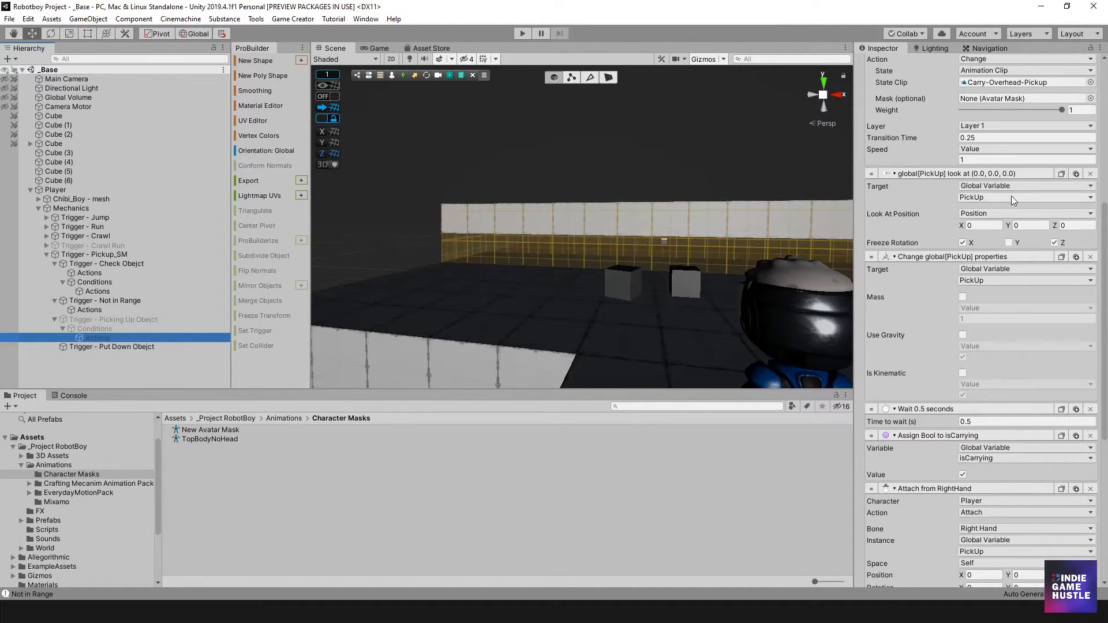
scroll(1000, 357, "down", 8)
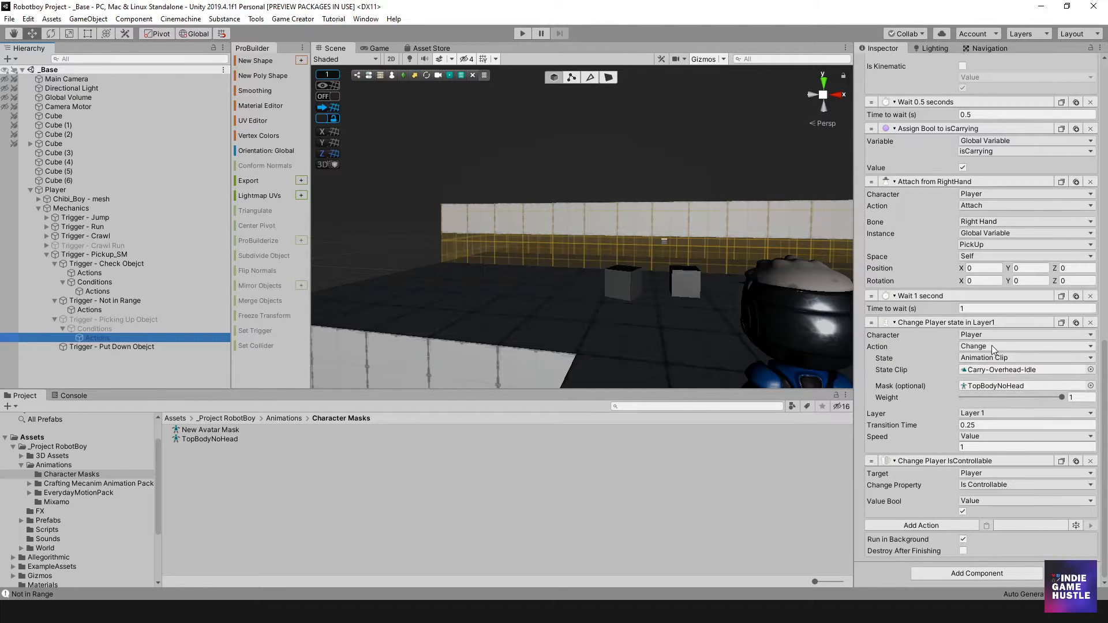
left_click(996, 277)
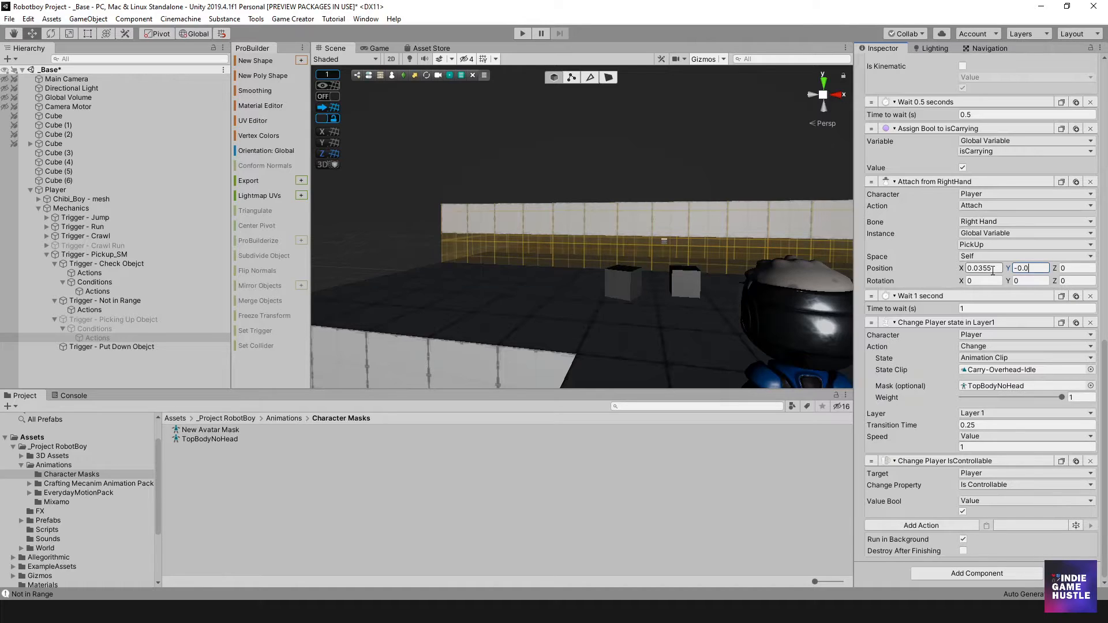
key("Tab")
type("0.0022")
- Set the rotation of the Attach from RightHand action to X -8.71, Y 13.355, Z -14.365
left_click(984, 281)
type("-8.71")
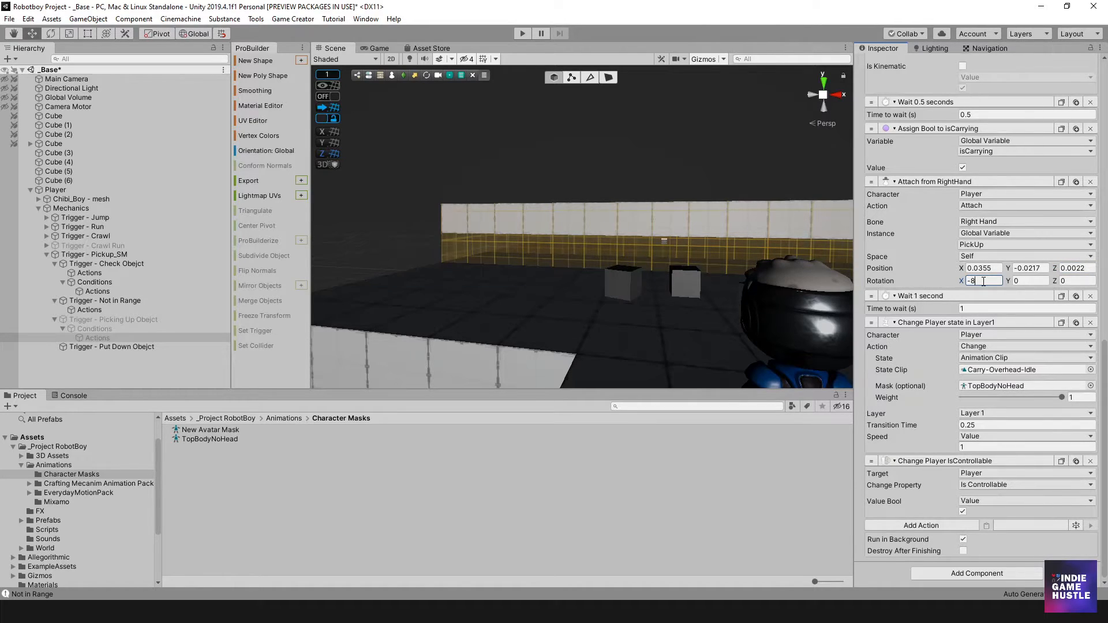
key("Tab")
type("13.355")
key("Tab")
type("-14.365")
- Play the scene, walk the robot to the cubes and pick one up
scroll(718, 257, "down", 5)
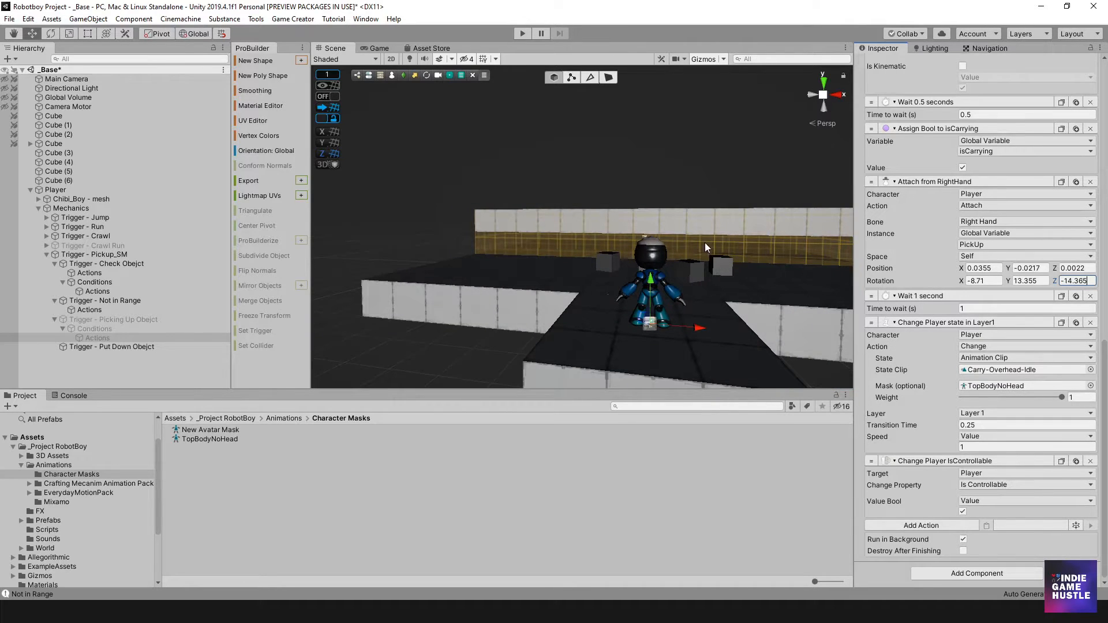
left_click(521, 34)
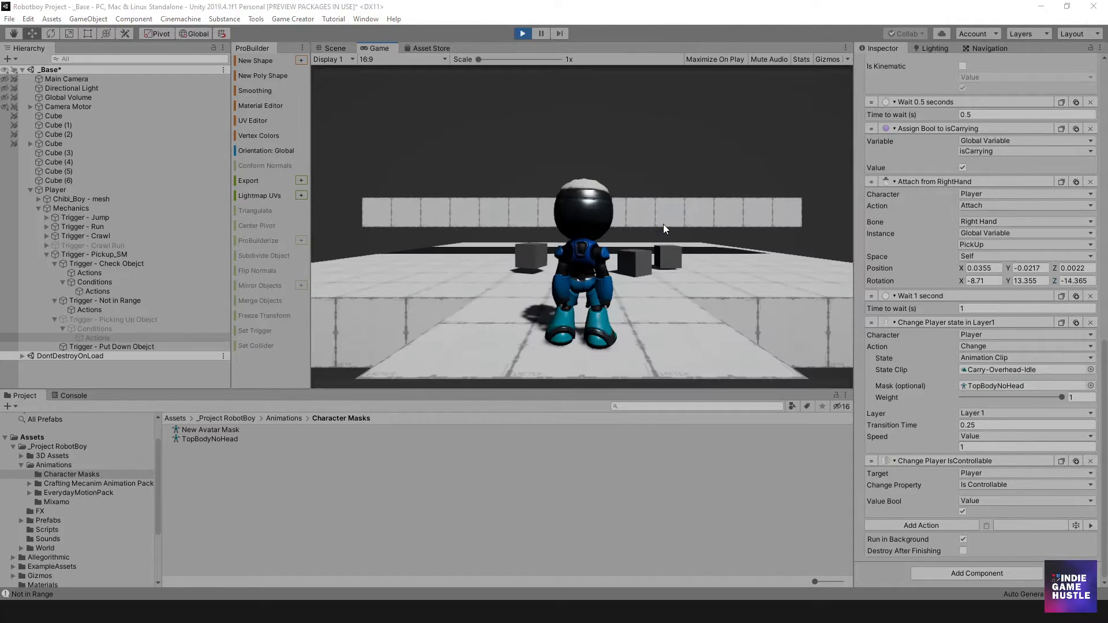
right_click_drag(666, 223, 610, 238)
key("w")
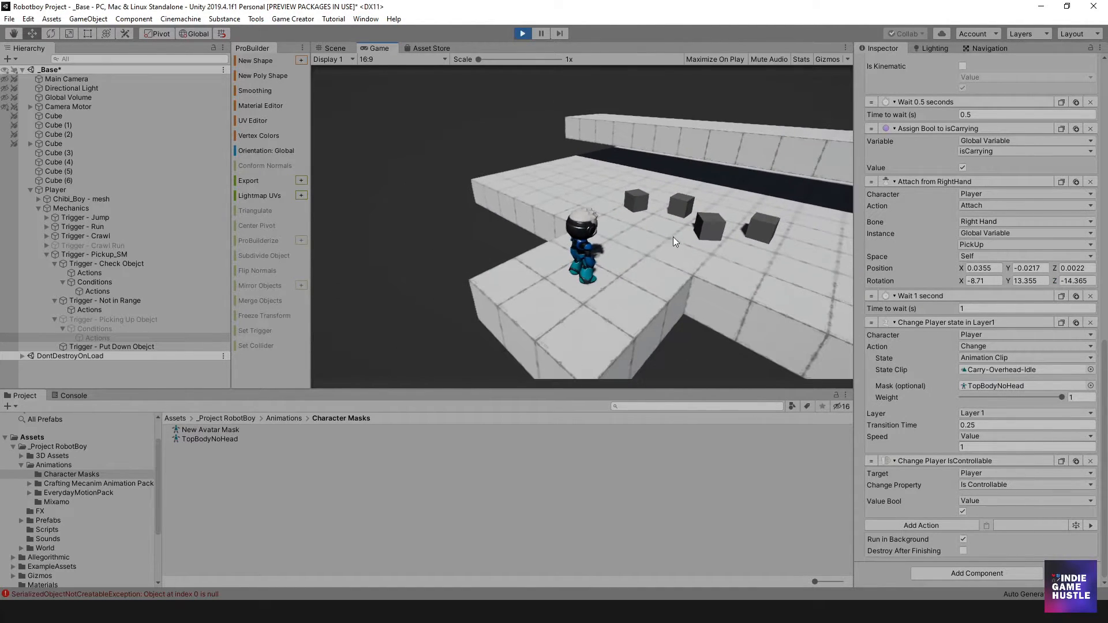
key("d")
key("w")
key("e")
key("w")
- Walk, turn and jump with the cube held overhead to check its placement from several angles, and stop the play test
right_click_drag(652, 232, 624, 235)
key("d")
key("s")
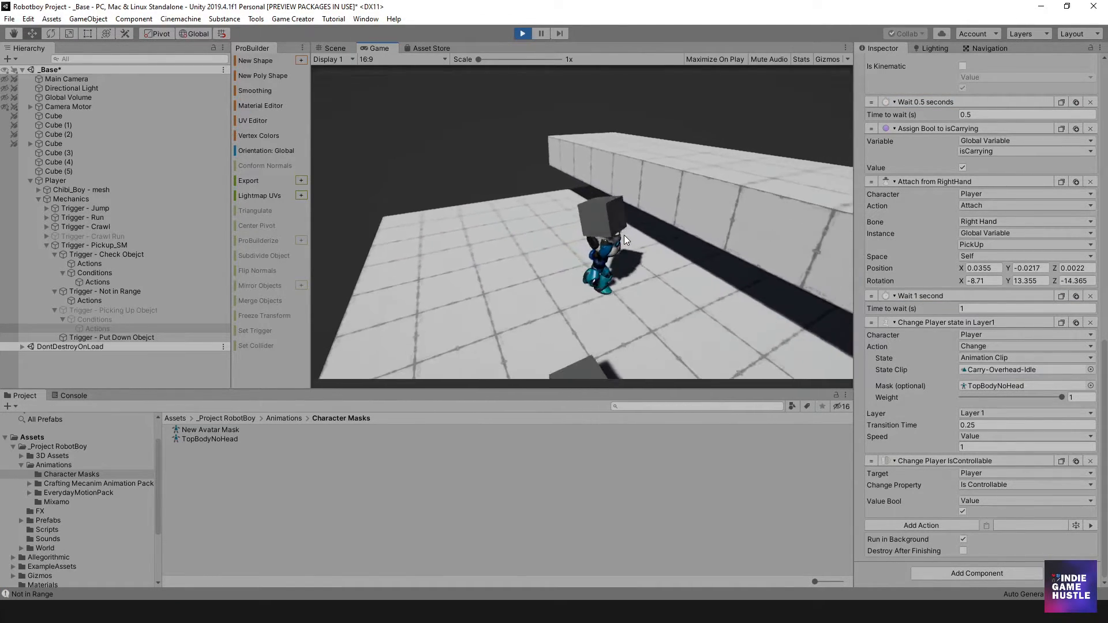
key("a")
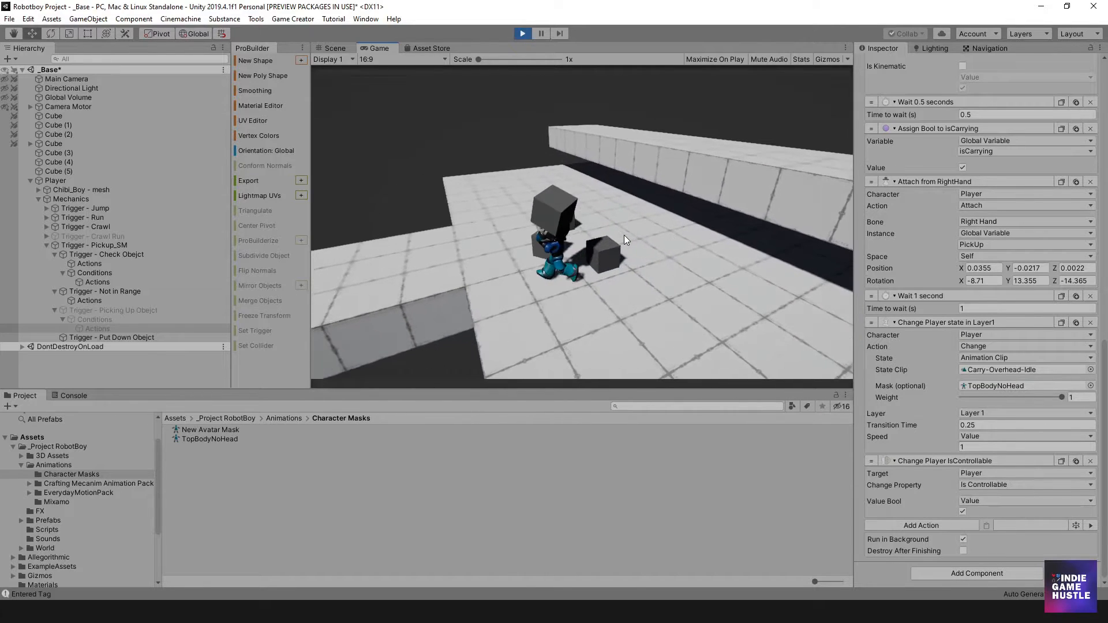
key("w")
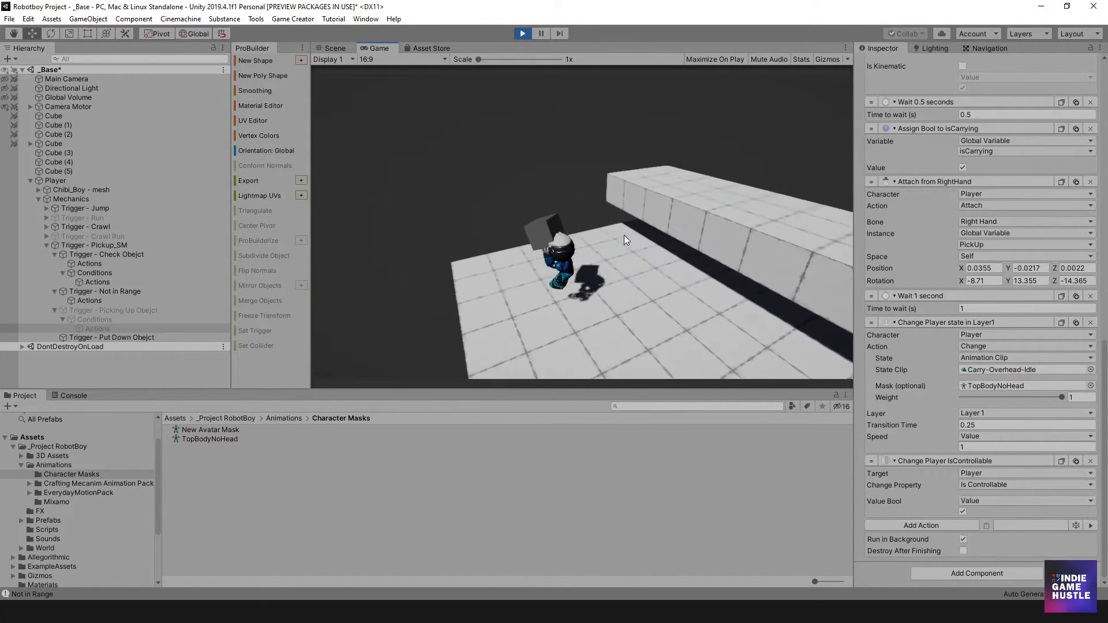
key("s")
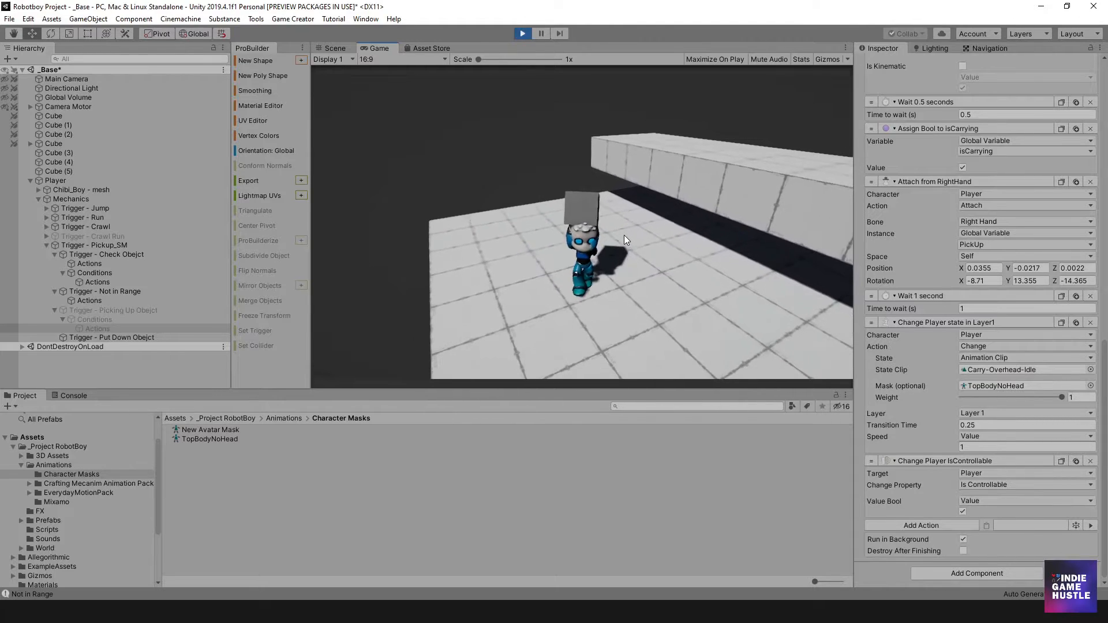
key("space")
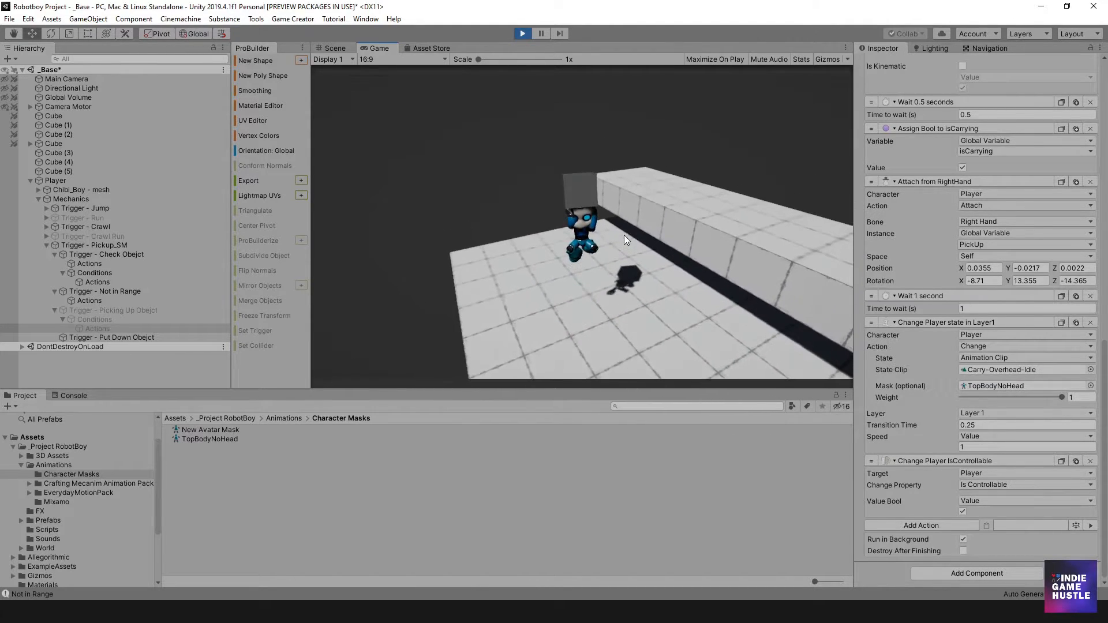
key("a")
key("d")
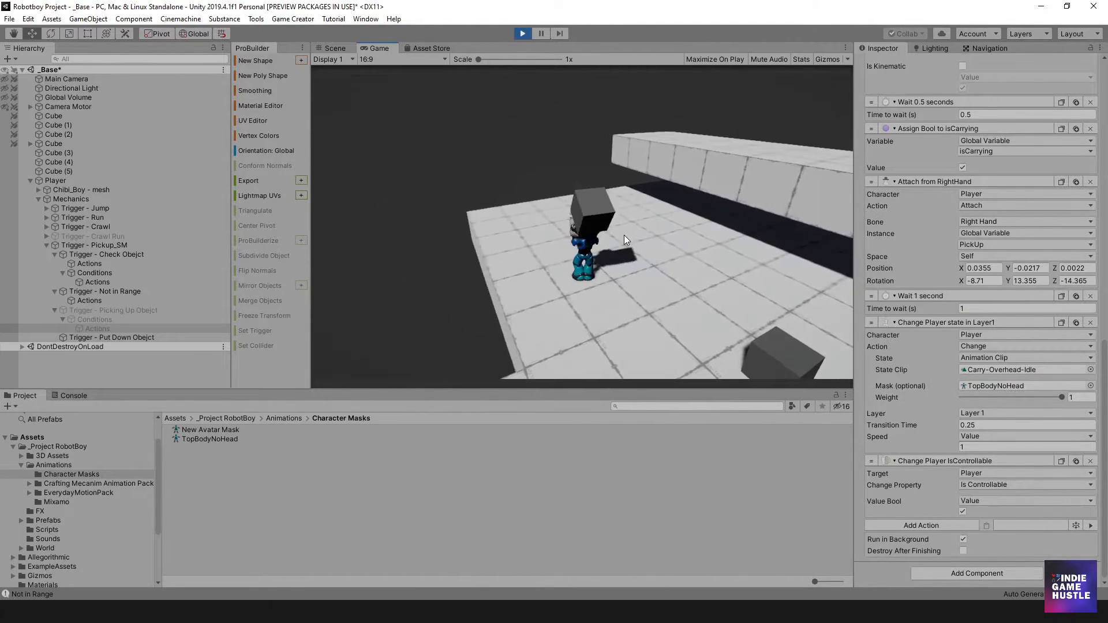
key("a")
key("s")
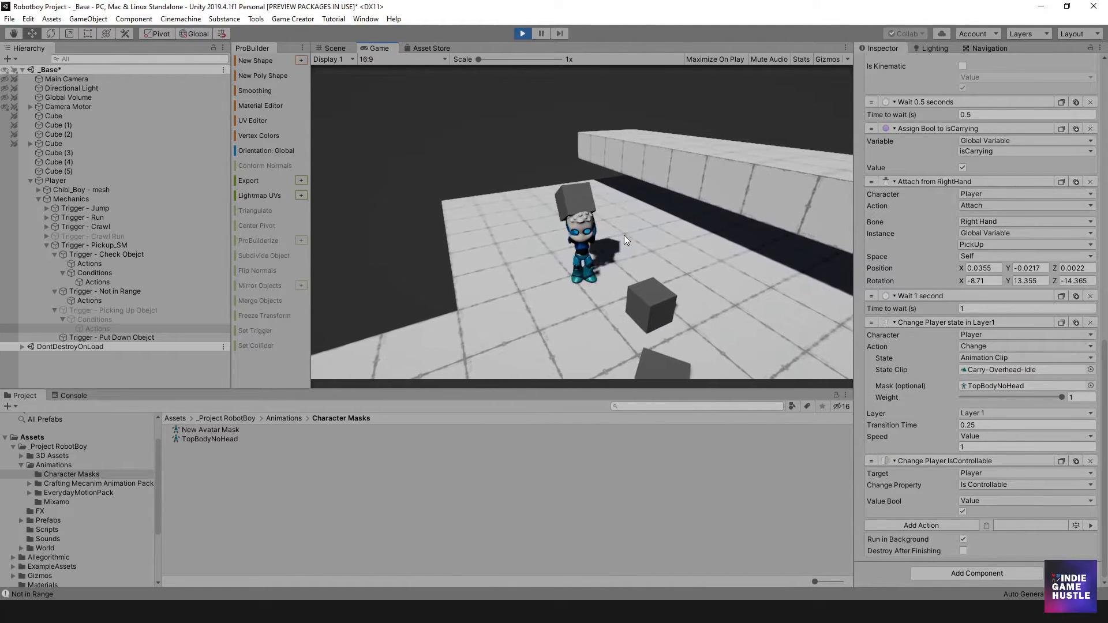
key("w")
key("s")
key("d")
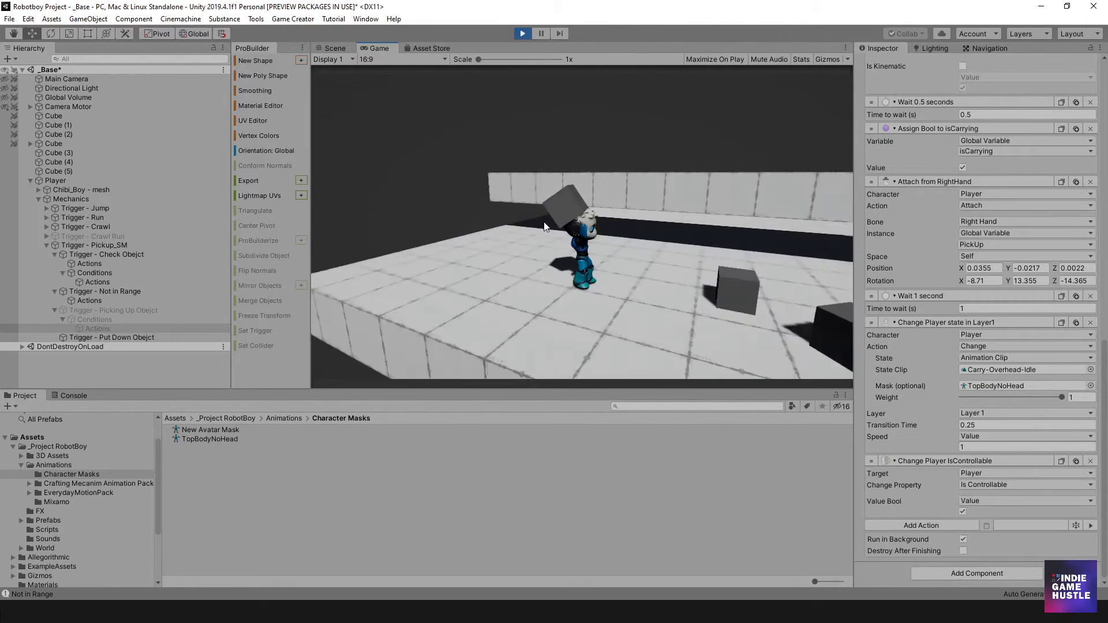
left_click(522, 33)
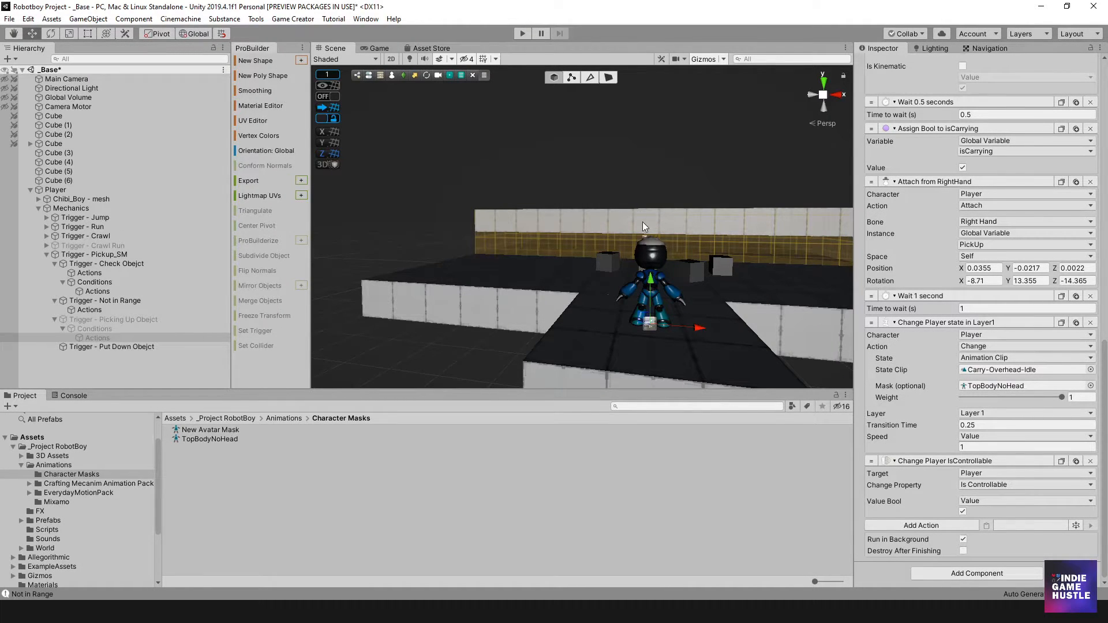
- Change the trigger type of Trigger - Put Down Obejct to On Key Down
scroll(643, 220, "down", 2)
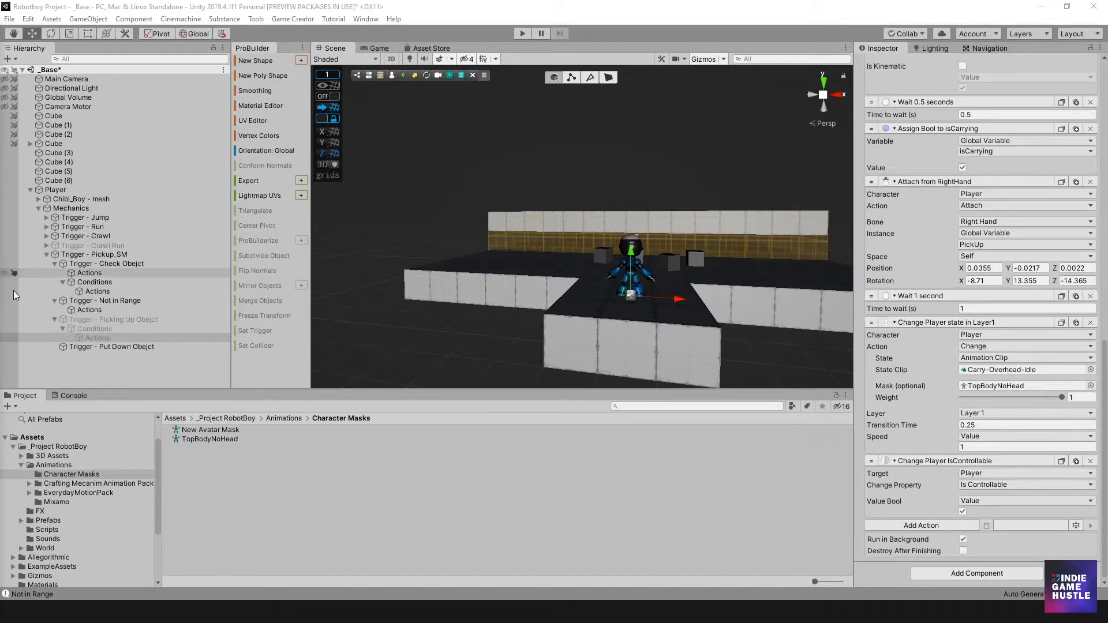
left_click(115, 348)
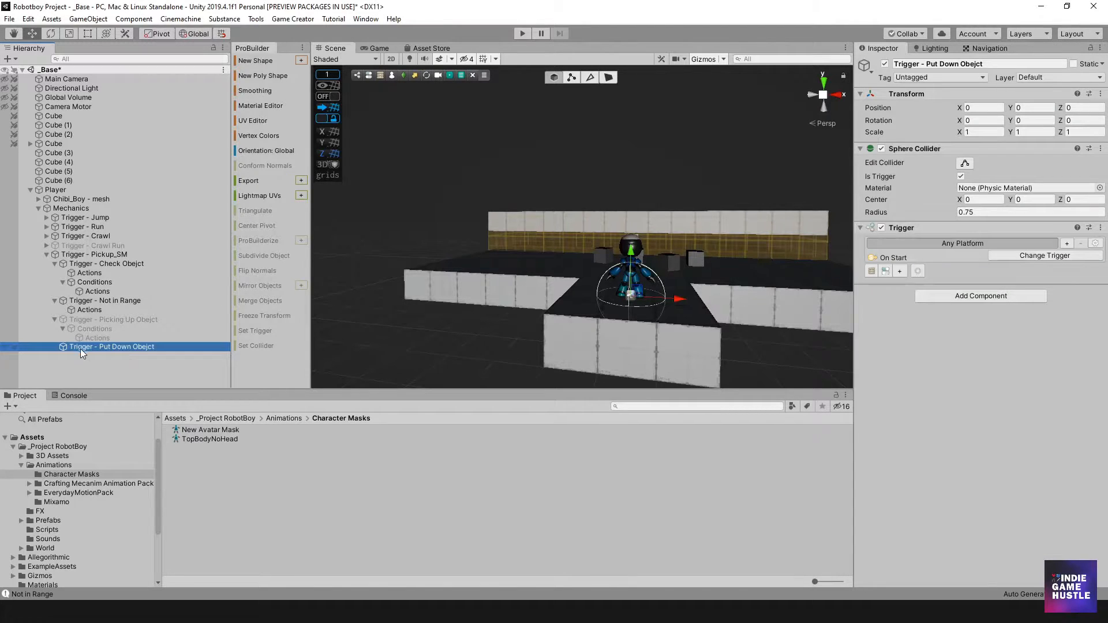
left_click_drag(473, 283, 810, 283, "alt")
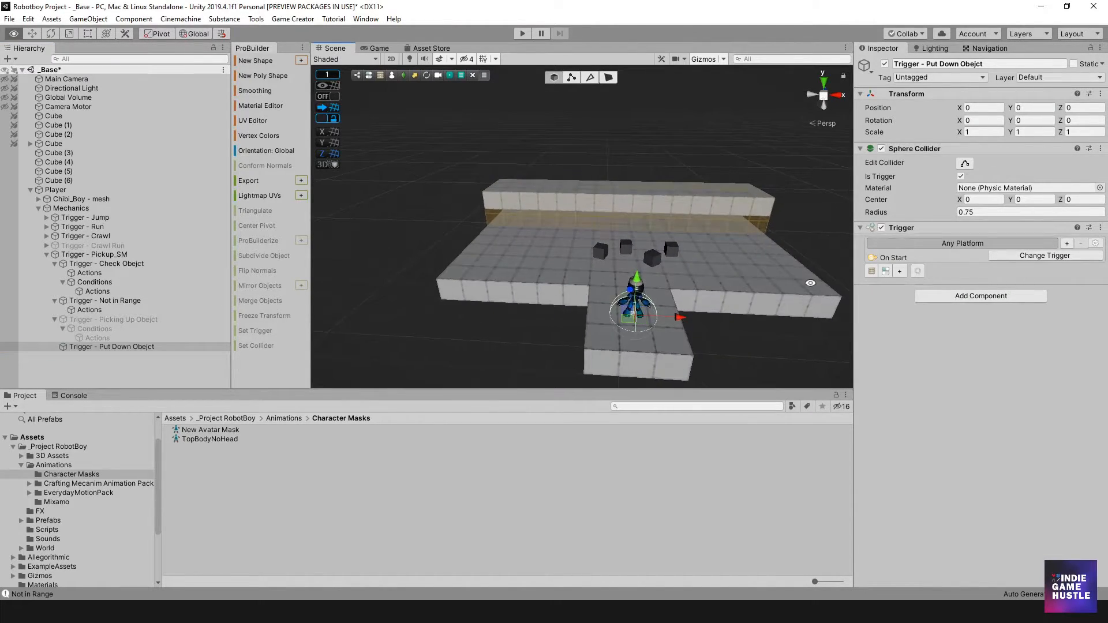
left_click(1031, 255)
left_click(1026, 310)
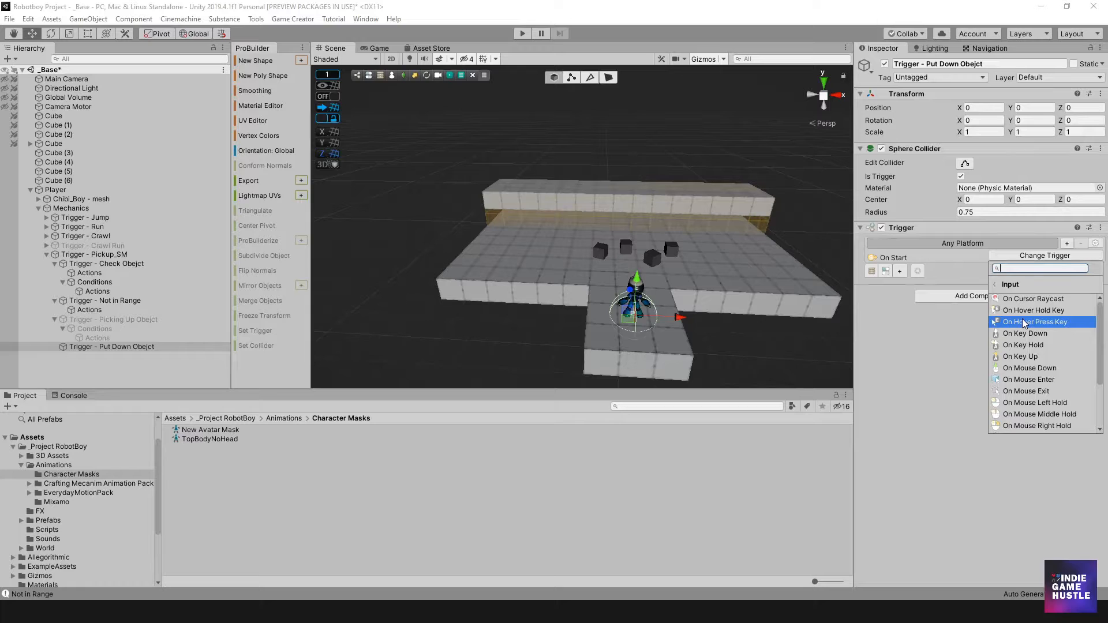
type("c")
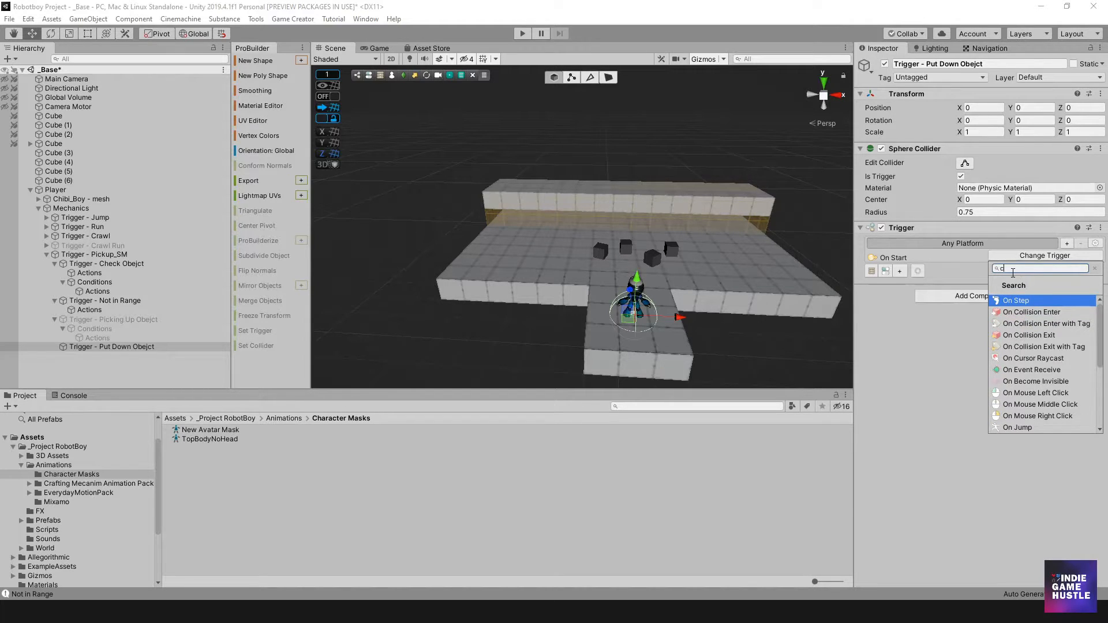
key("BackSpace")
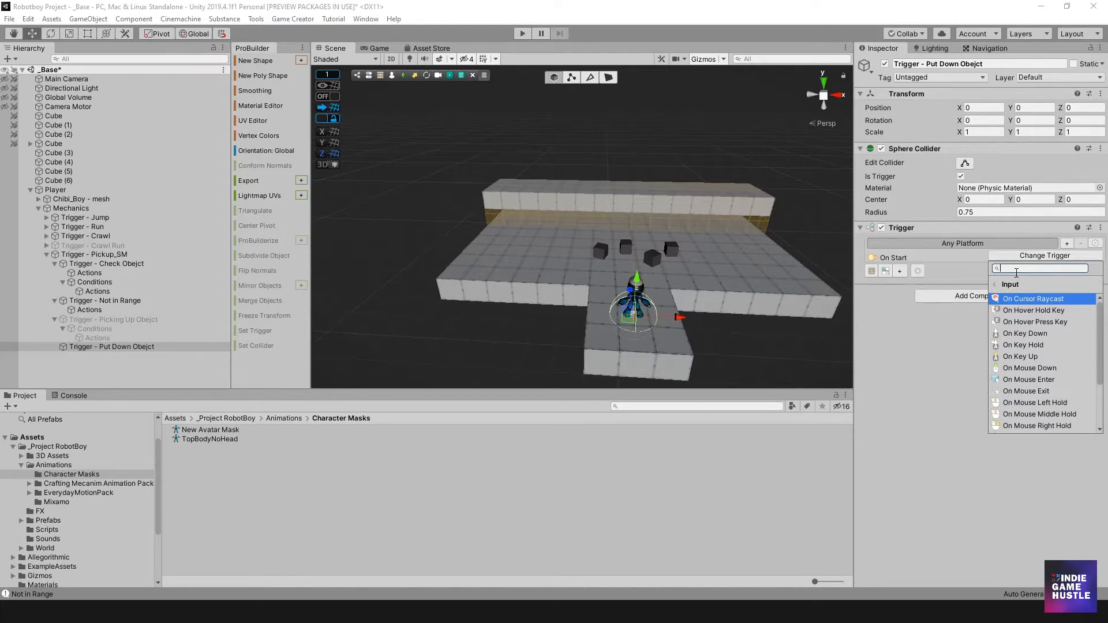
left_click(1023, 335)
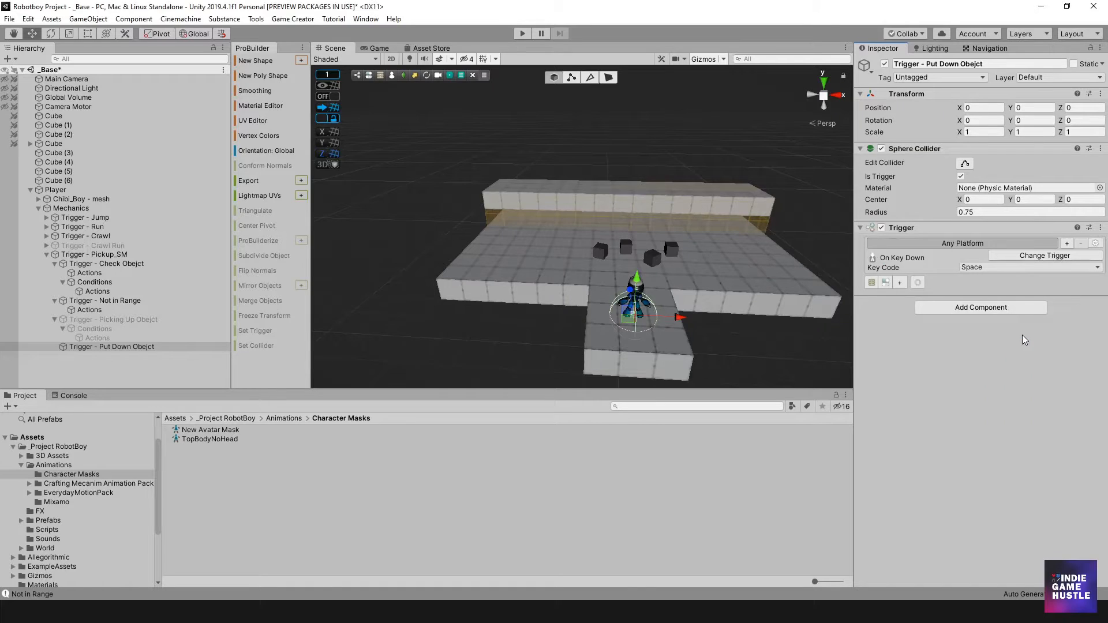
- Set the On Key Down trigger's key code to C
left_click(1001, 267)
scroll(1002, 272, "down", 10)
scroll(1003, 273, "down", 5)
left_click(988, 602)
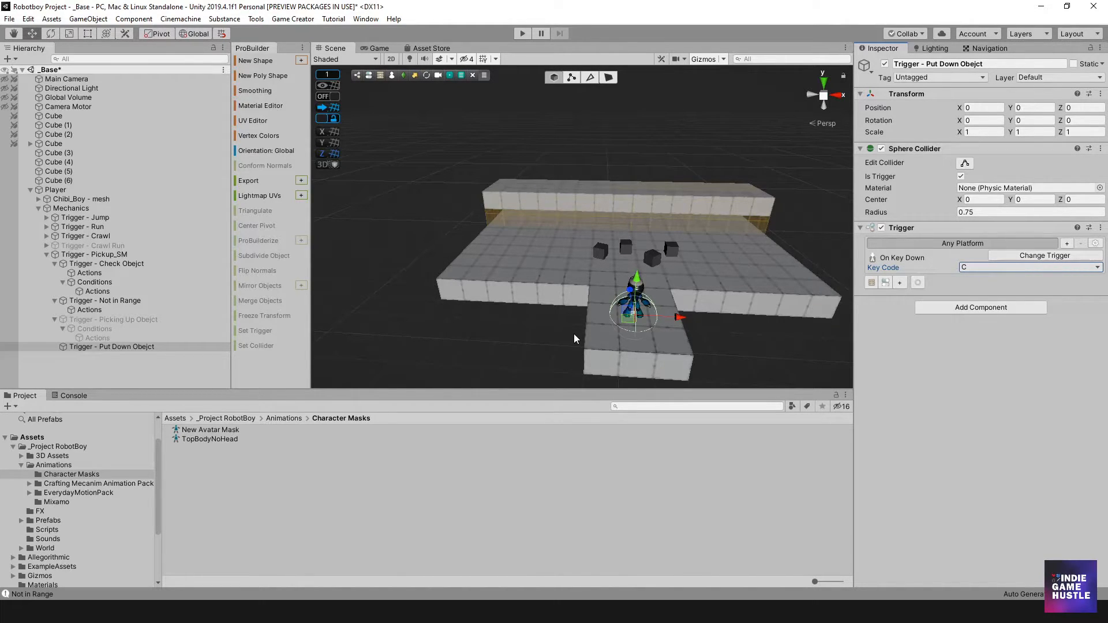
- Add a Conditions object to Trigger - Put Down Obejct and rename it Conditions
left_click(885, 282)
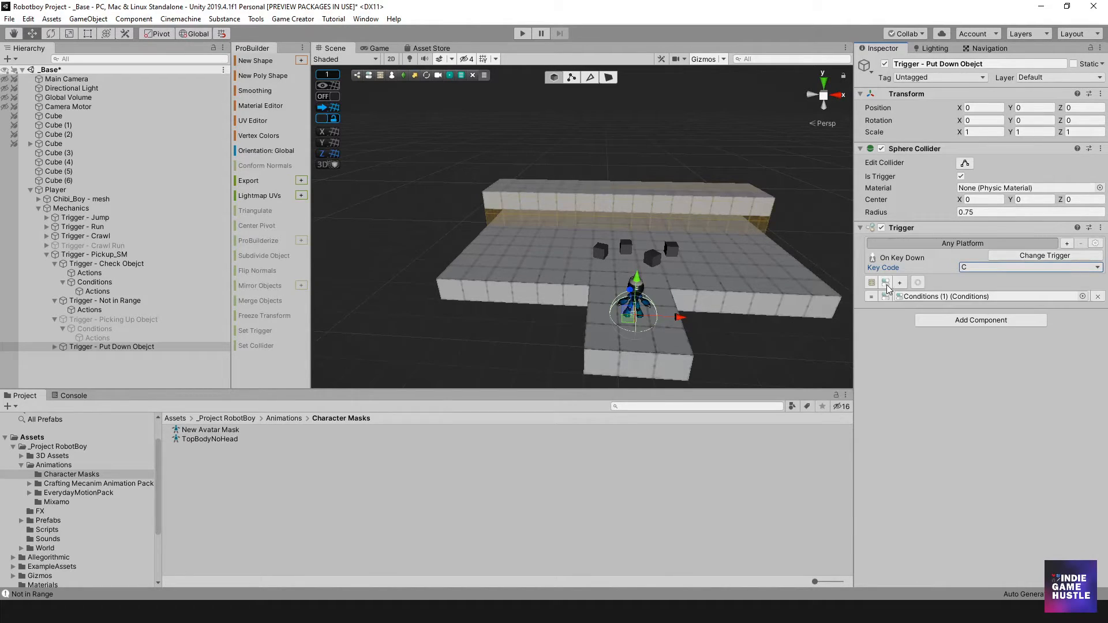
left_click(54, 347)
left_click(108, 357)
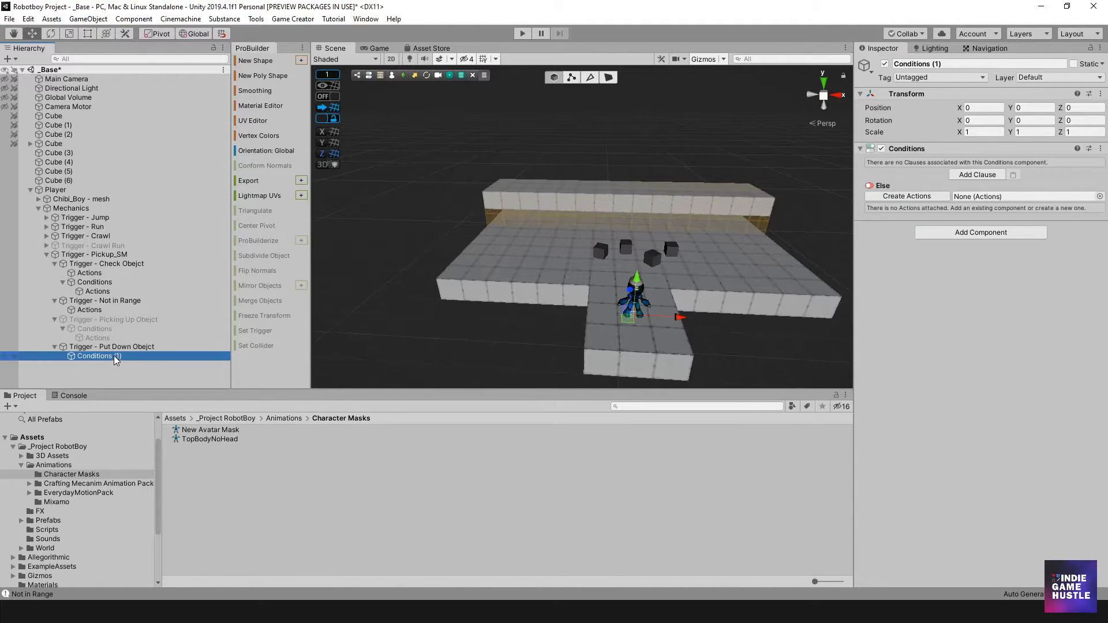
left_click(113, 356)
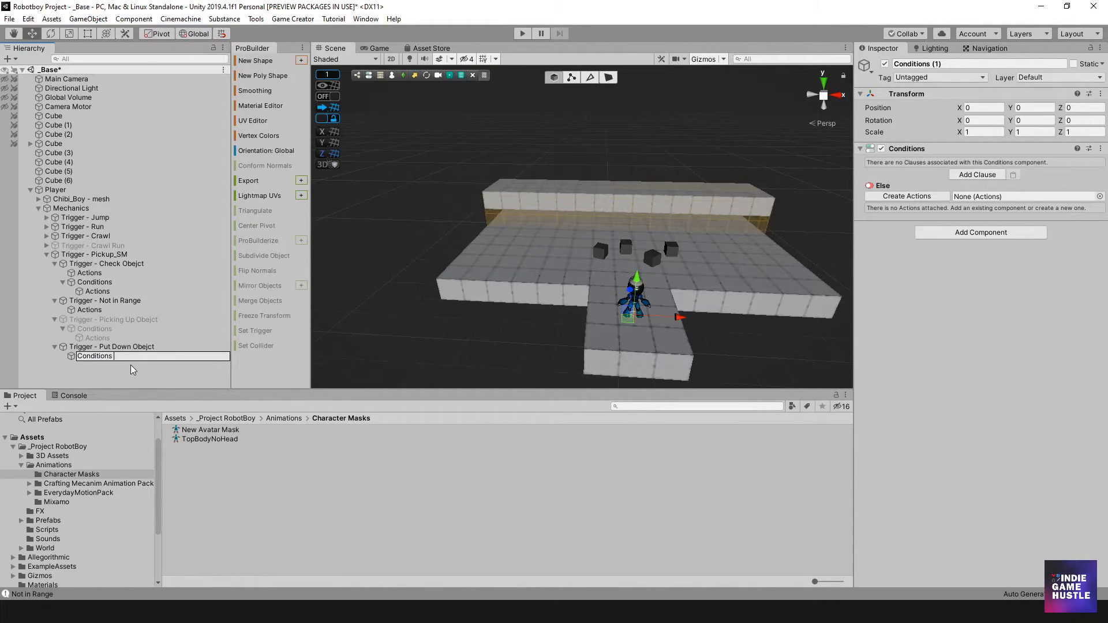
key("Return")
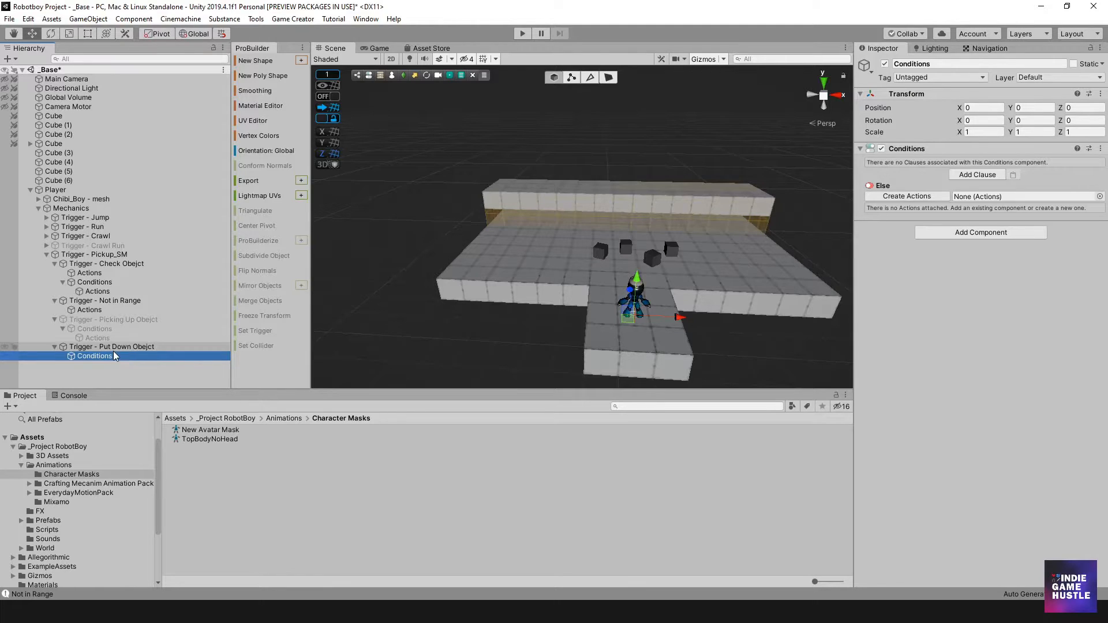
- Add a clause to the new Conditions that compares the global variable isCarrying with True
left_click(975, 174)
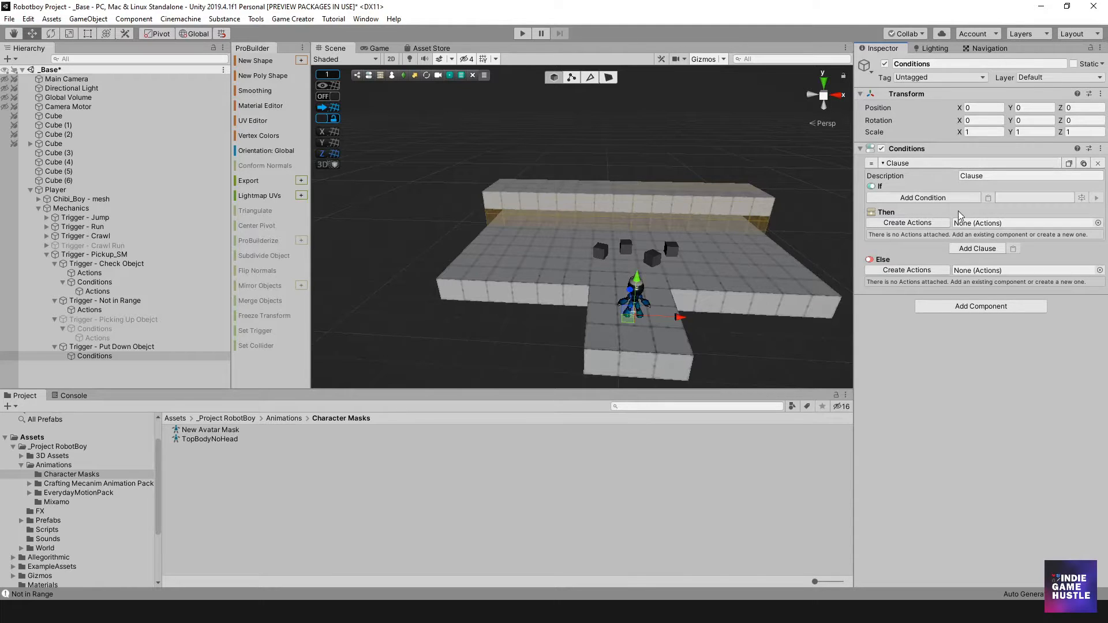
left_click(925, 199)
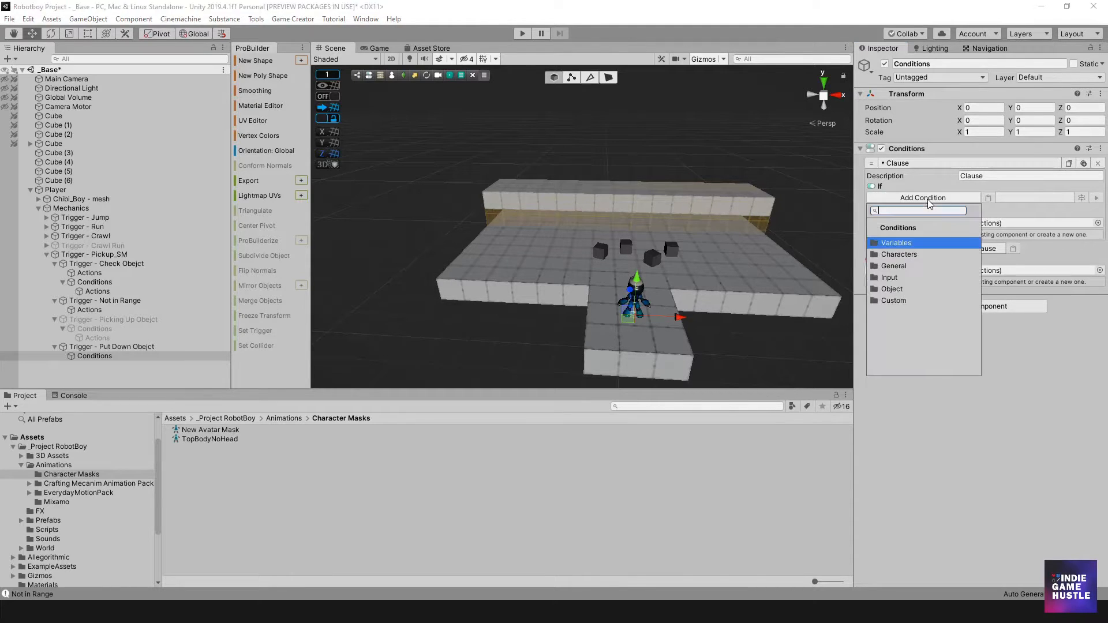
left_click(895, 246)
left_click(915, 264)
left_click(1004, 221)
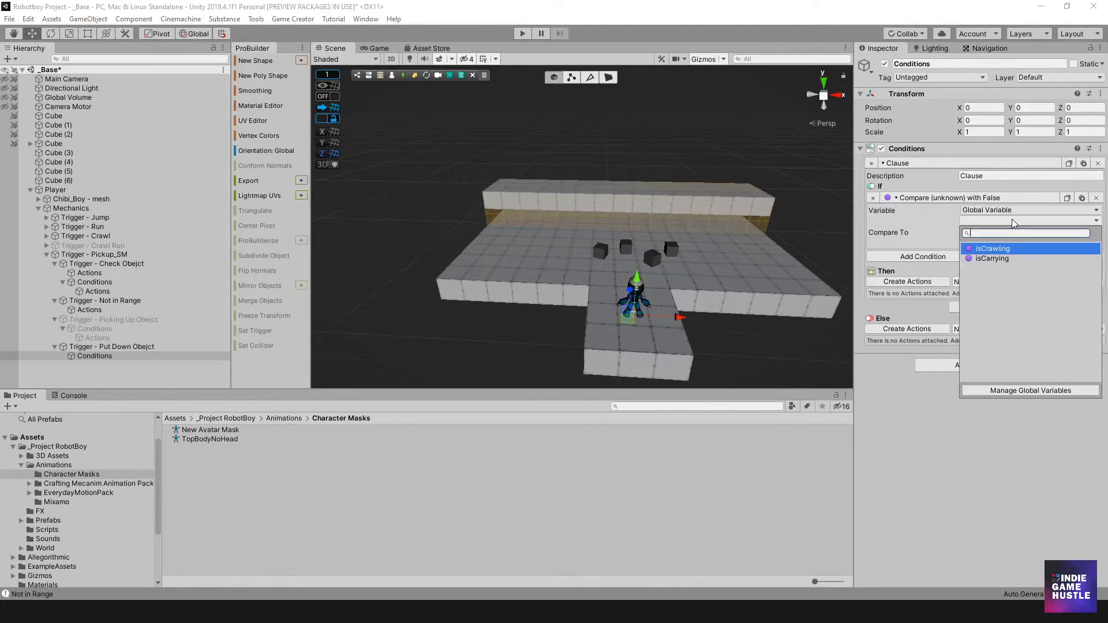
left_click(1003, 258)
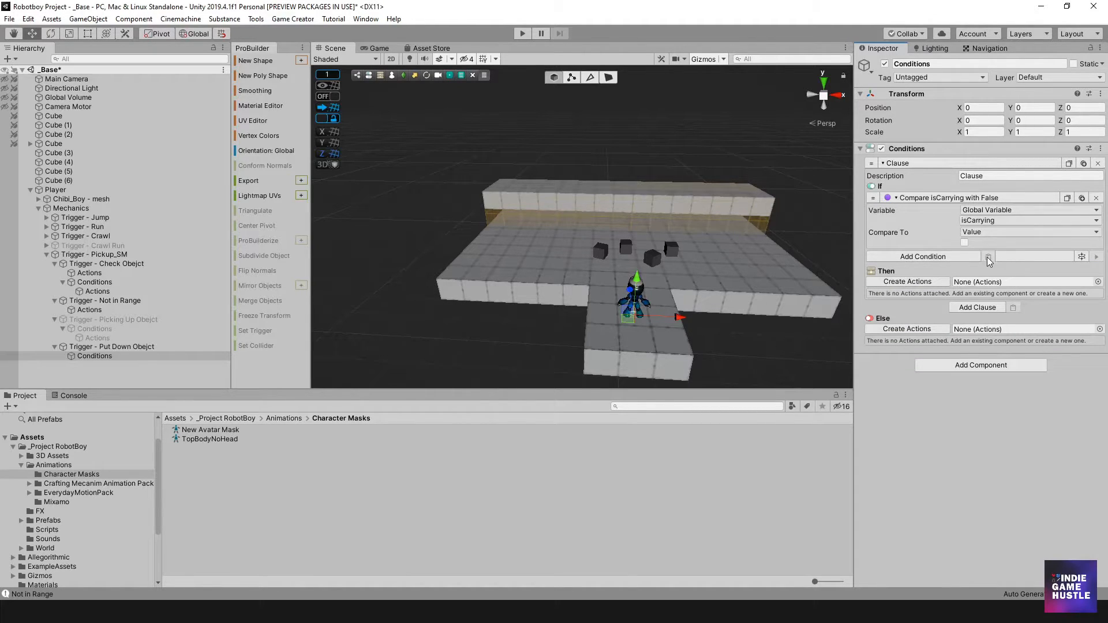
left_click(964, 243)
- Create an Actions object for the clause's Then branch and open it for editing
left_click(926, 283)
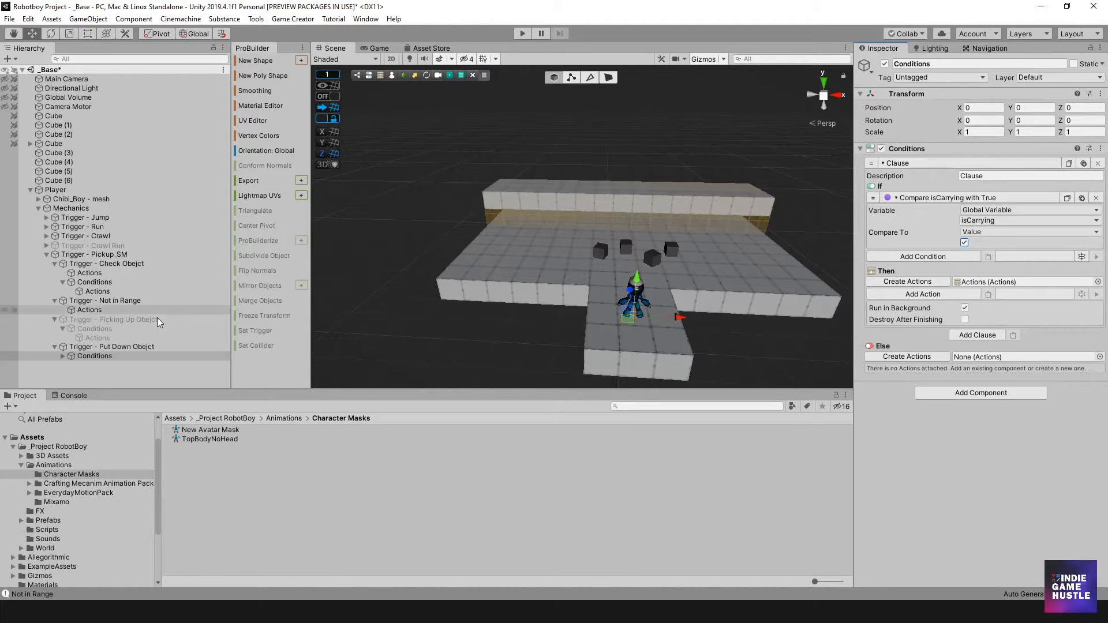
left_click(60, 356)
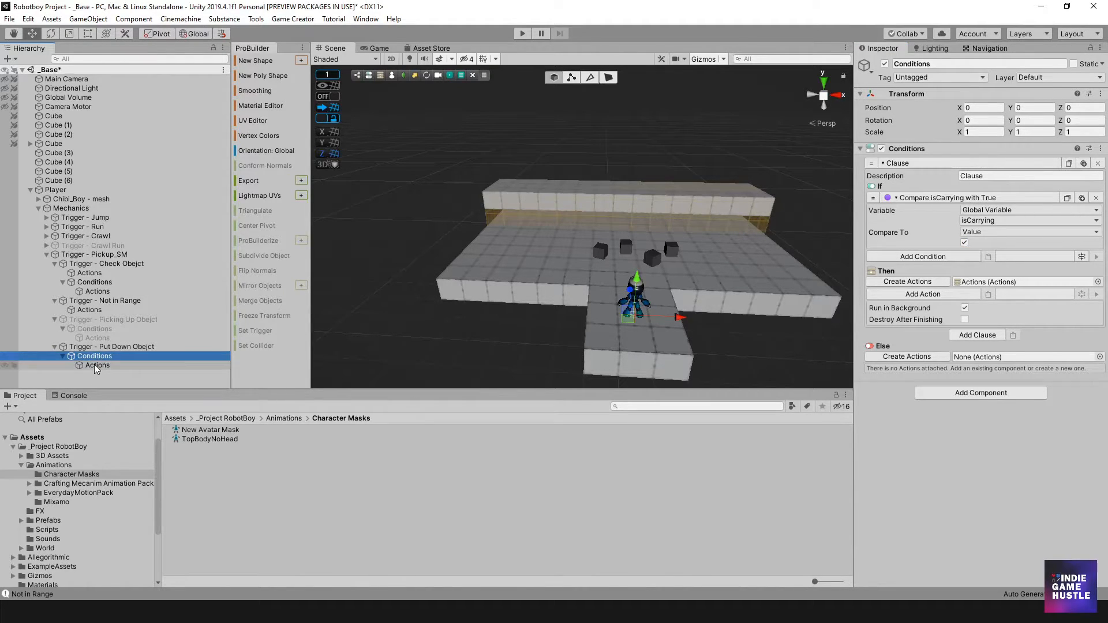
left_click(96, 365)
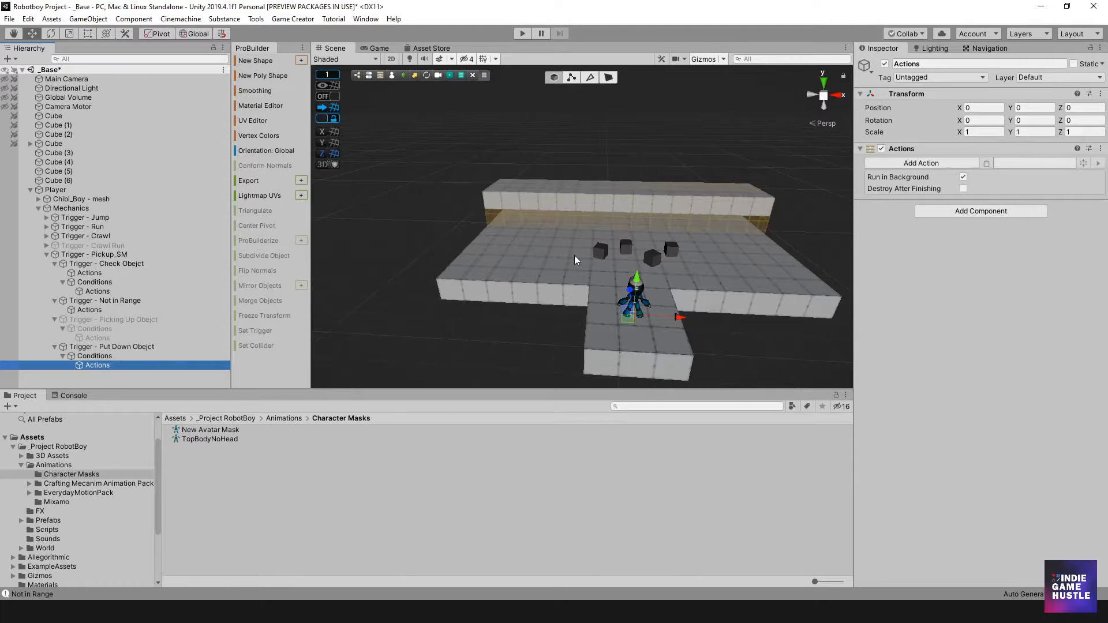
- Add a Debug Message action with the message "Putting Down Object"
left_click(930, 163)
left_click(929, 231)
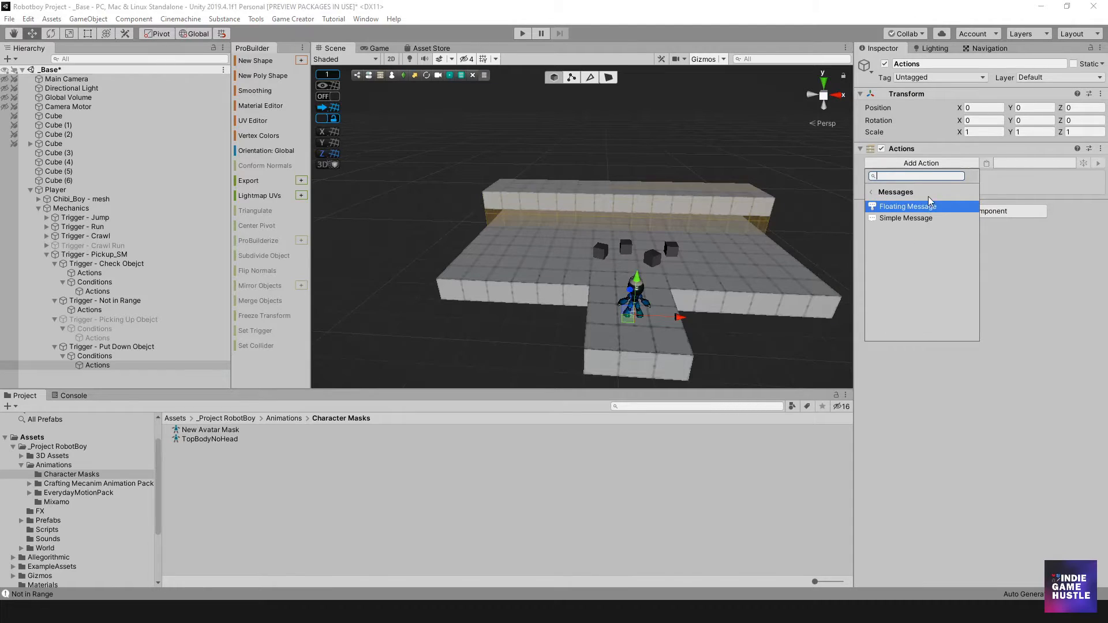
left_click(872, 192)
left_click(888, 219)
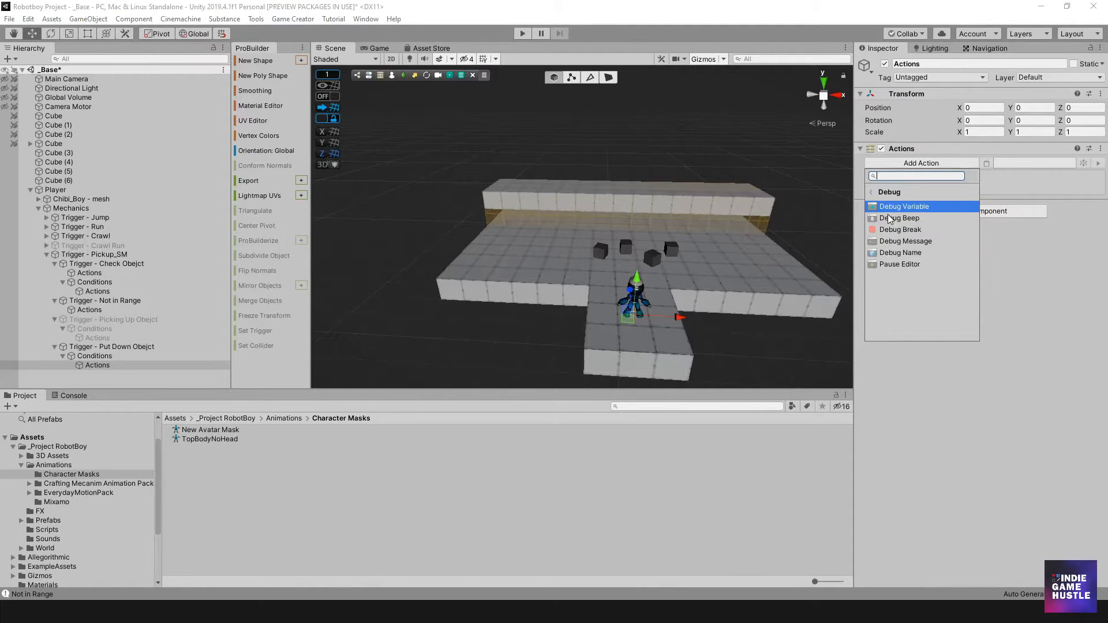
left_click(901, 241)
left_click(1009, 187)
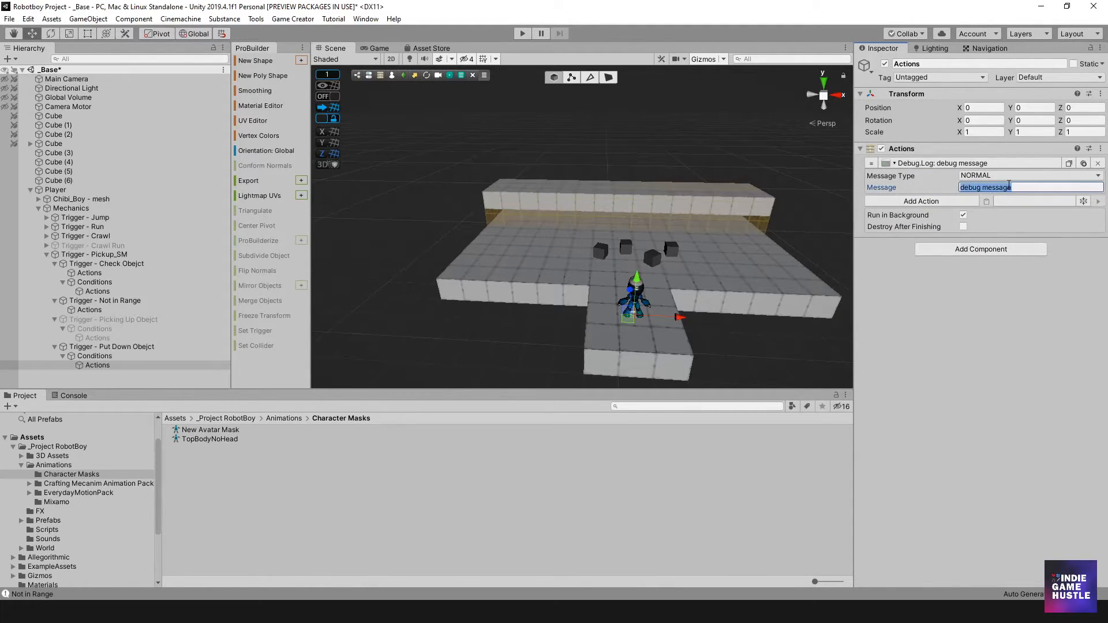
type("P")
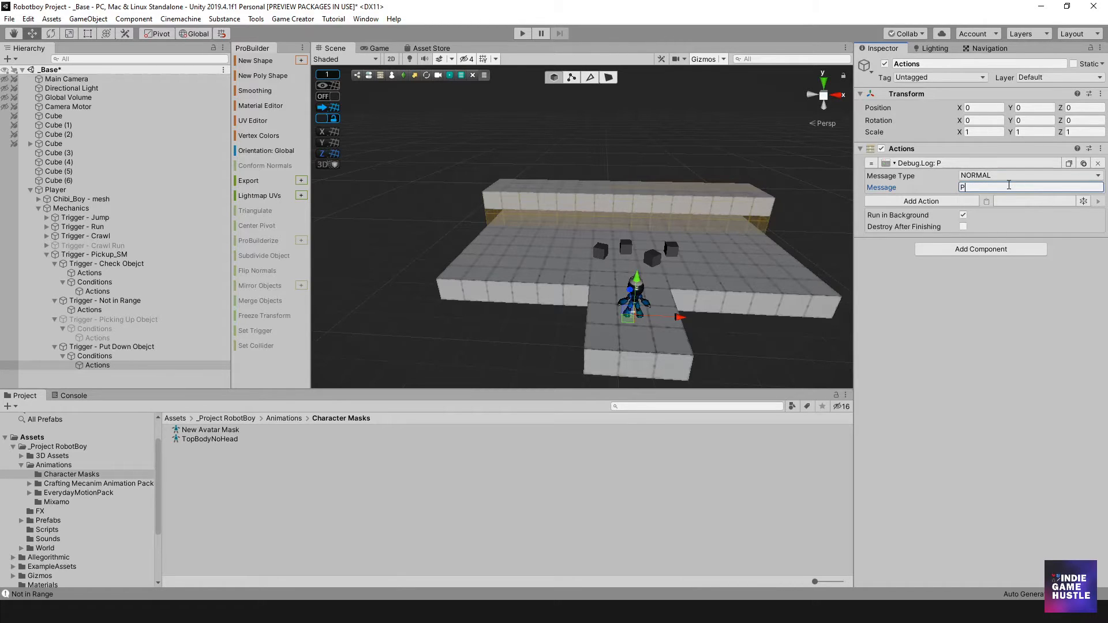
type("utting Down Object")
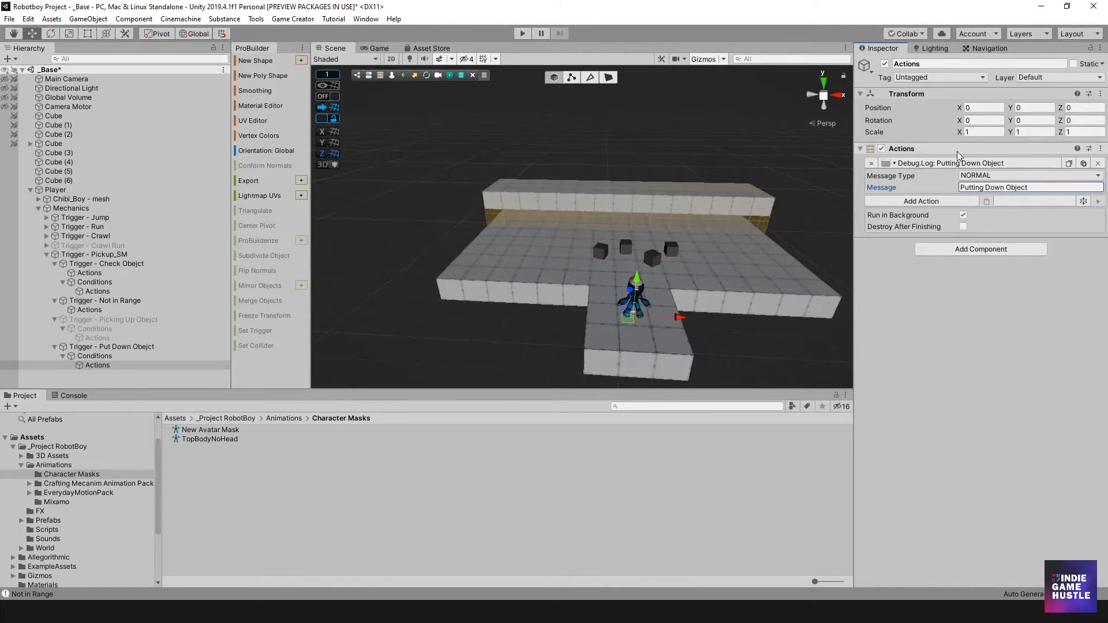
- Add a character Change Property action that sets the Player's Is Controllable value to false
left_click(925, 201)
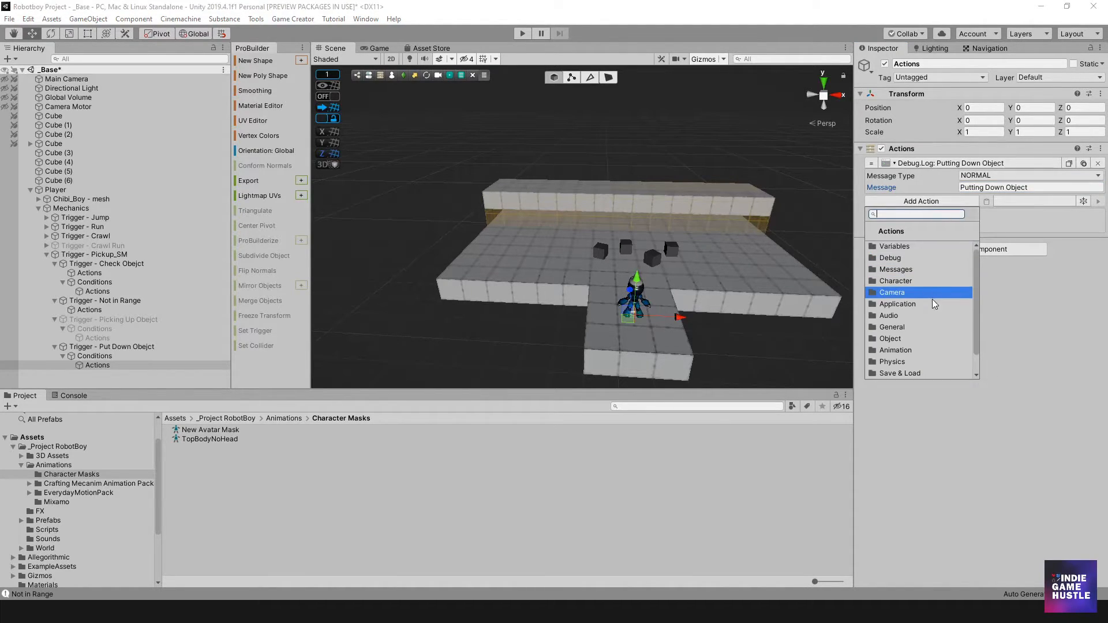
left_click(926, 281)
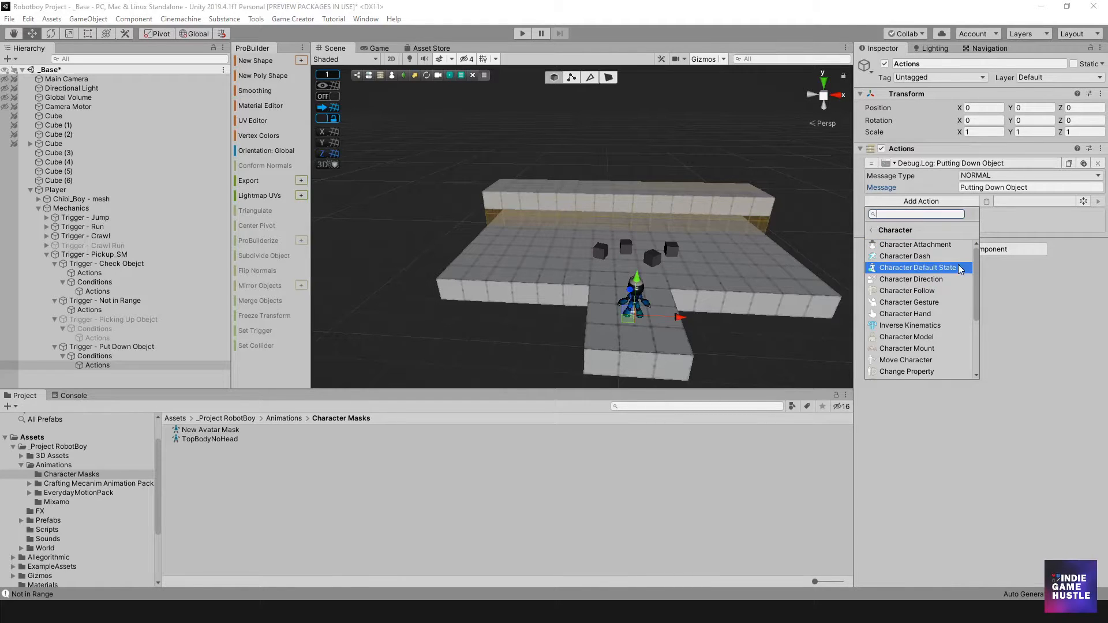
left_click(927, 372)
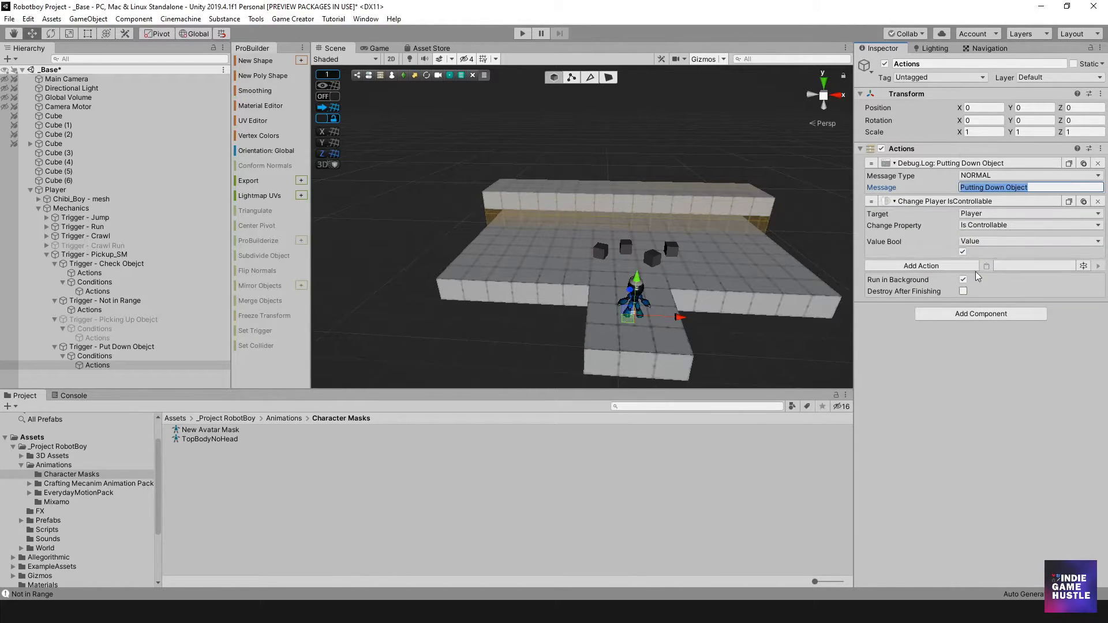
left_click(970, 254)
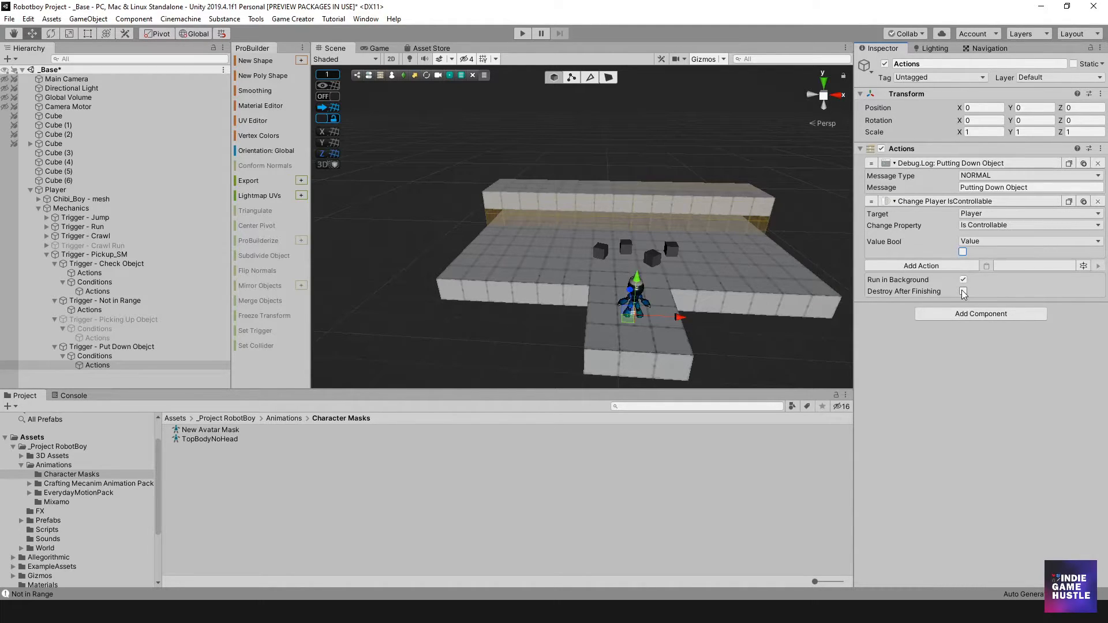
- Add a Character State action for the Player using an Animation Clip state with the Carry-Putdown clip
left_click(961, 265)
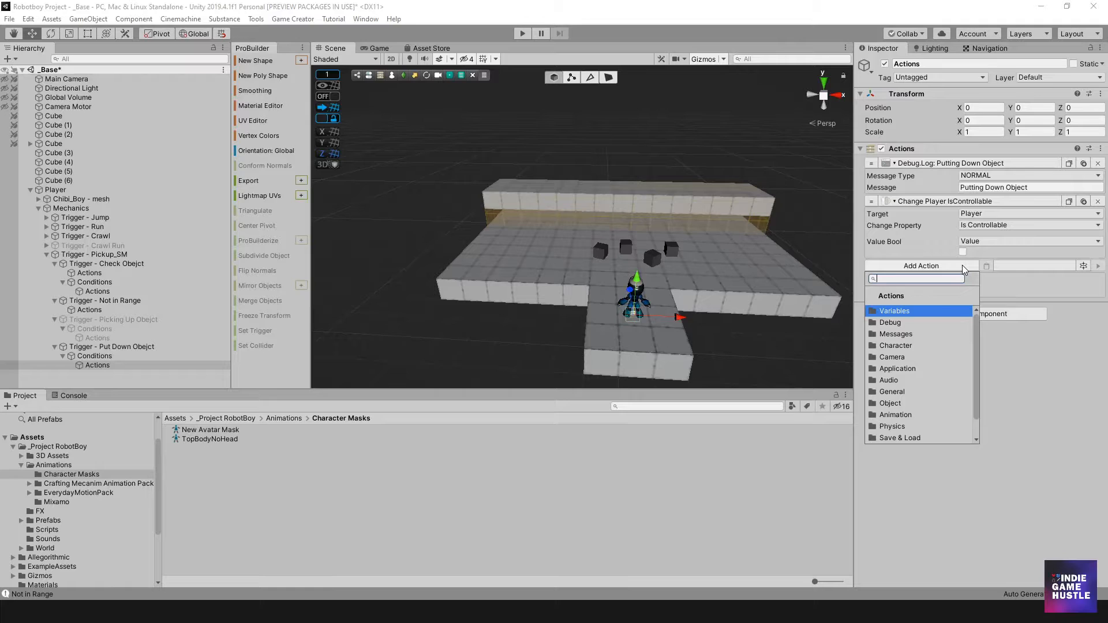
type("State")
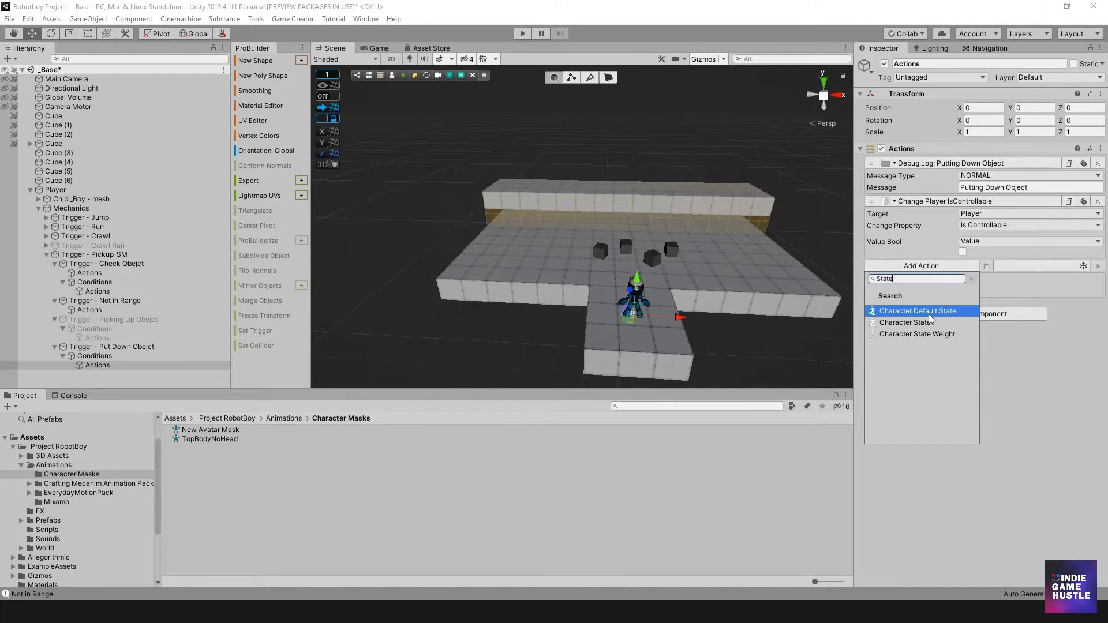
left_click(928, 322)
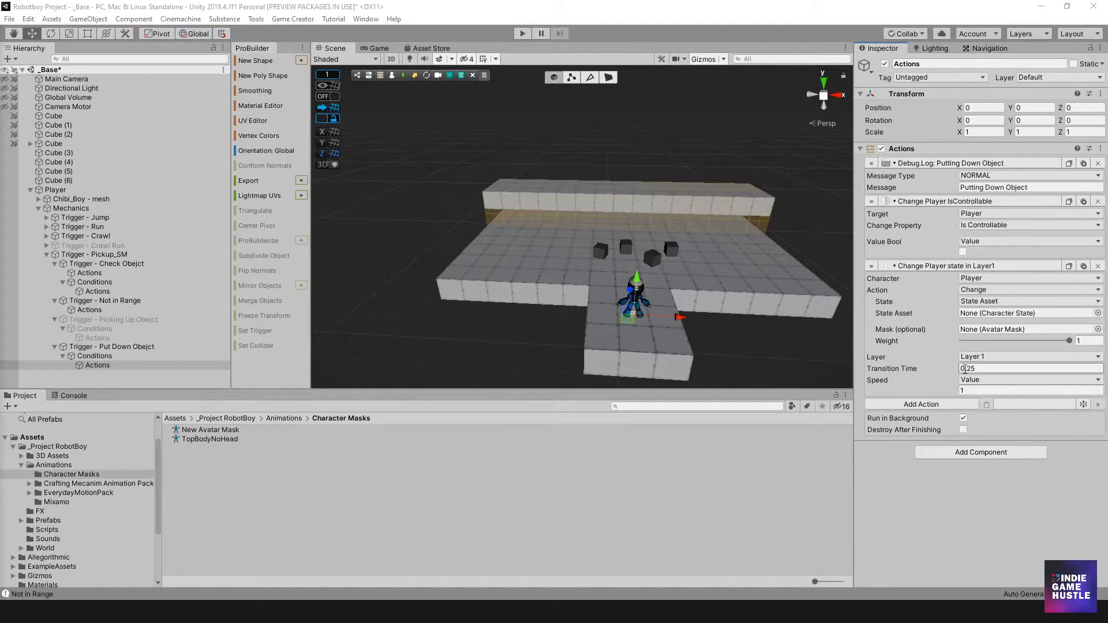
left_click(996, 302)
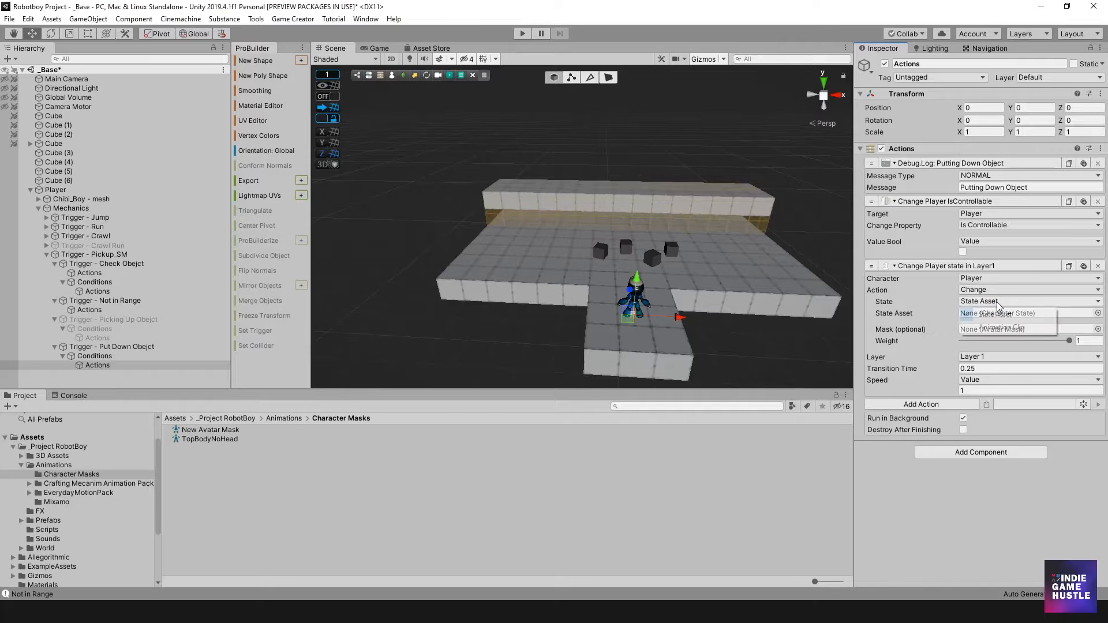
left_click(1001, 327)
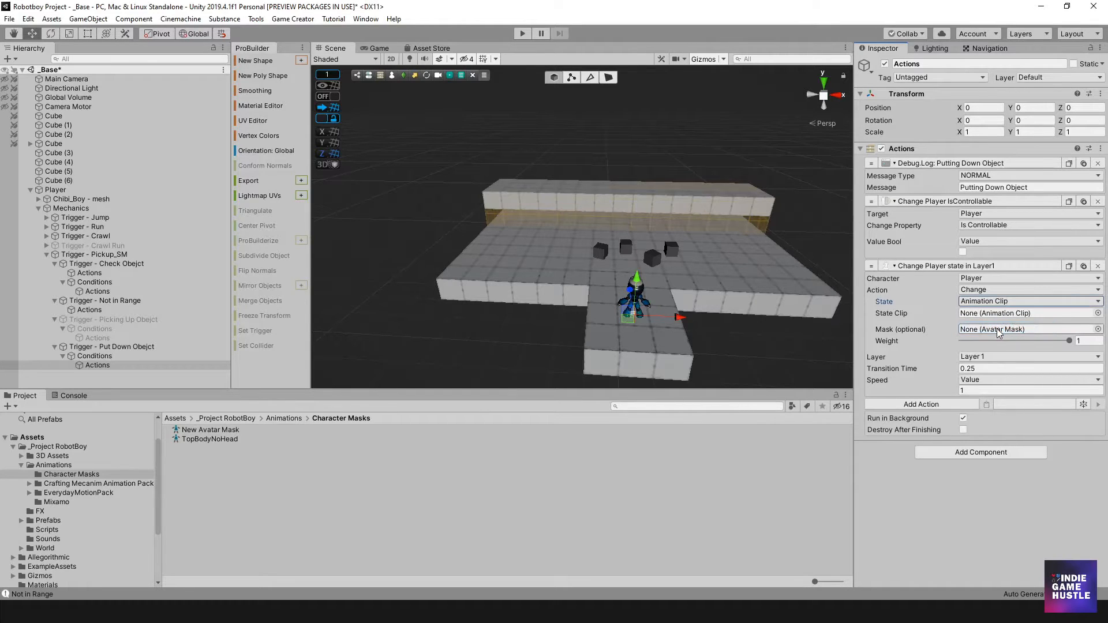
left_click(1098, 313)
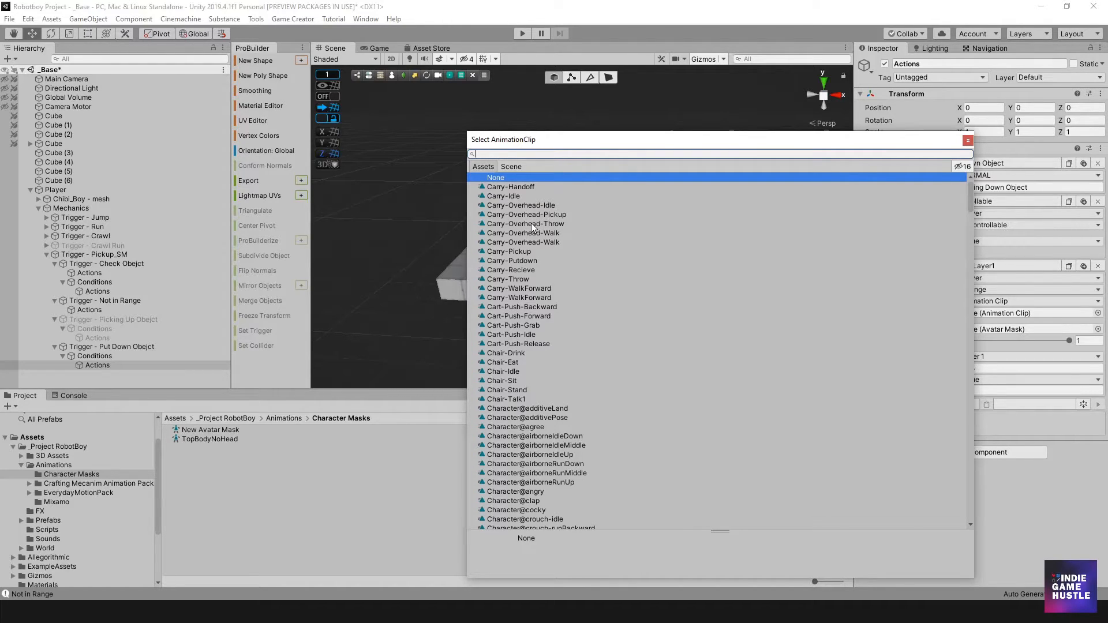
left_click(533, 260)
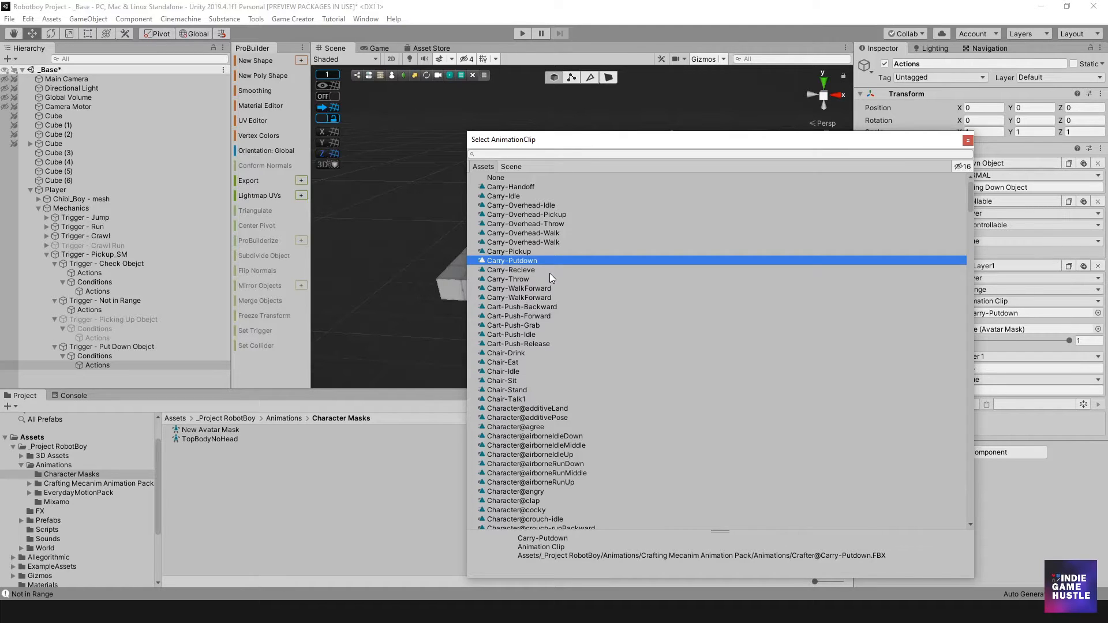
double_click(529, 262)
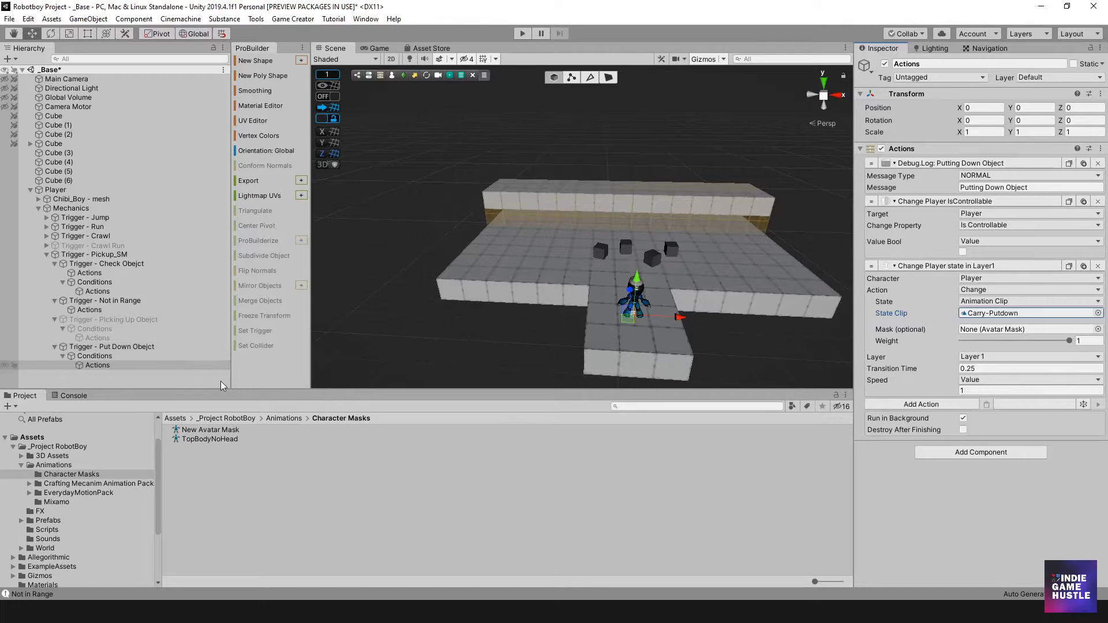
- Add a Wait action of 0.35 seconds after the Player's state change
left_click(944, 405)
type("wait")
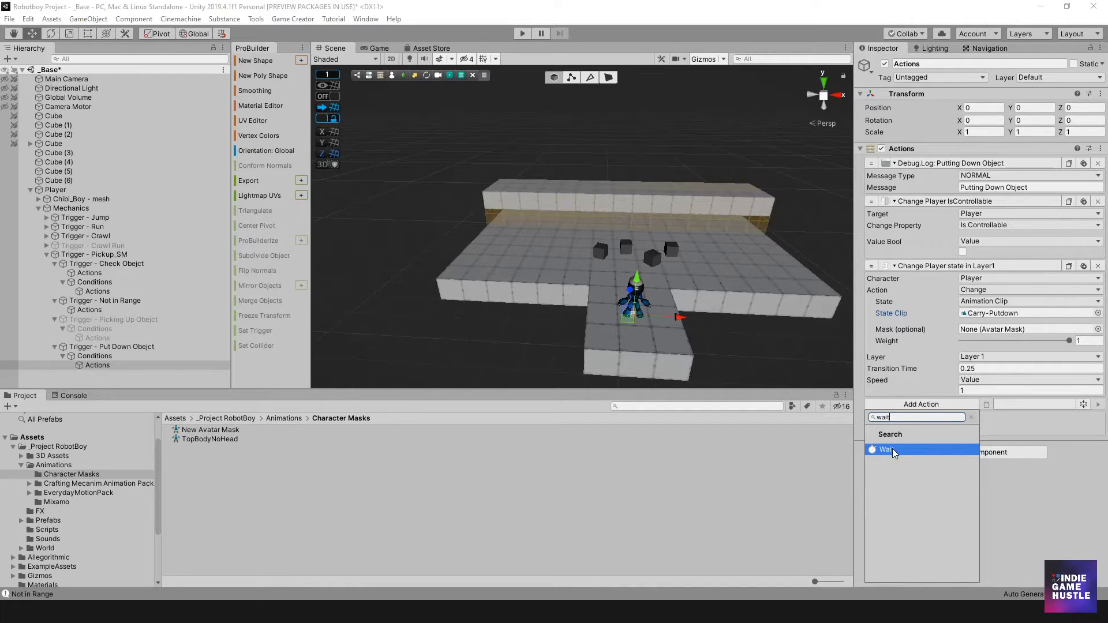
left_click(893, 450)
left_click(984, 417)
type(".35")
key("Return")
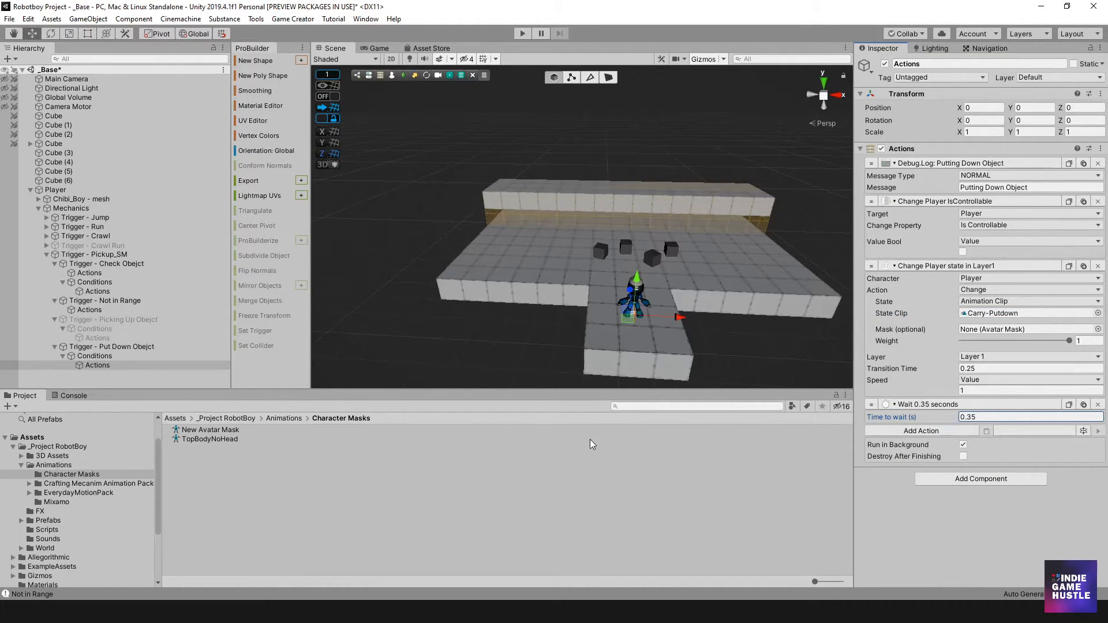
left_click(938, 430)
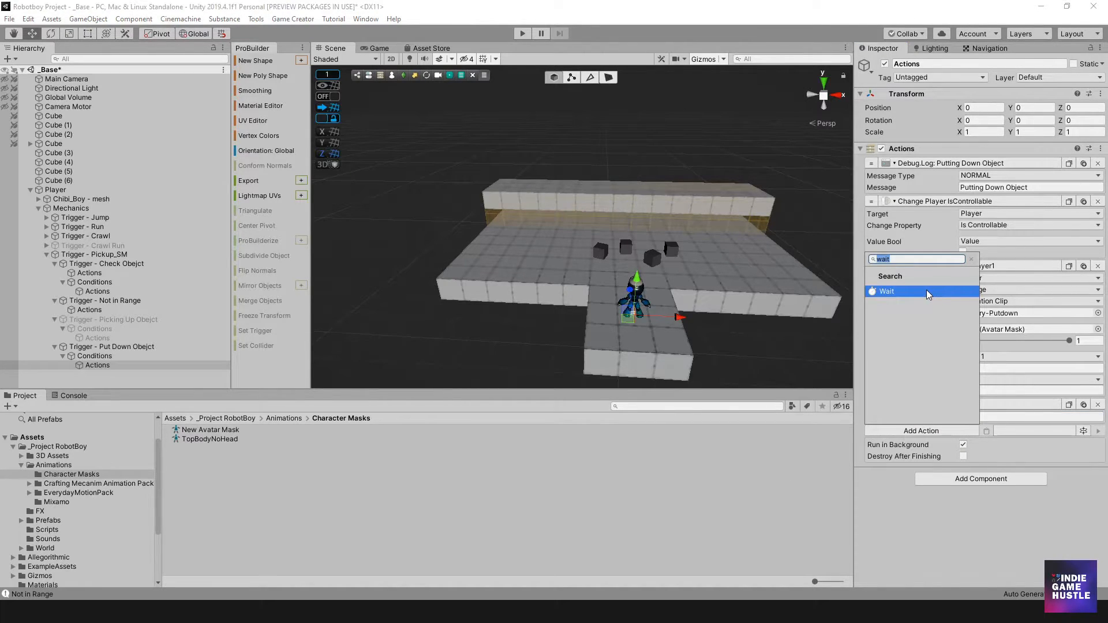
type("Va")
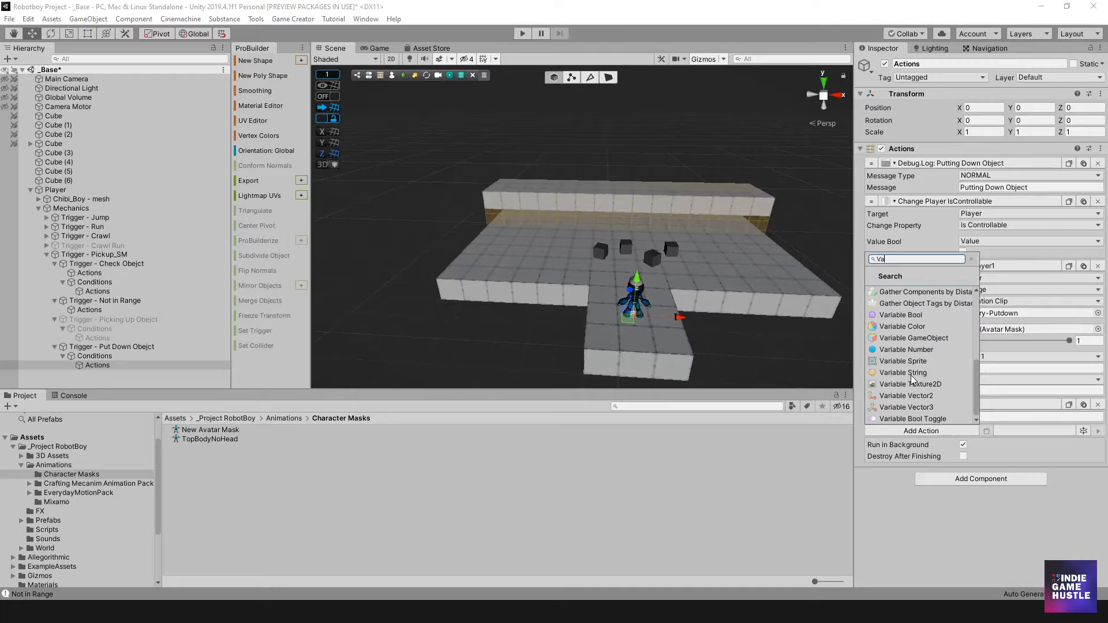
left_click(918, 314)
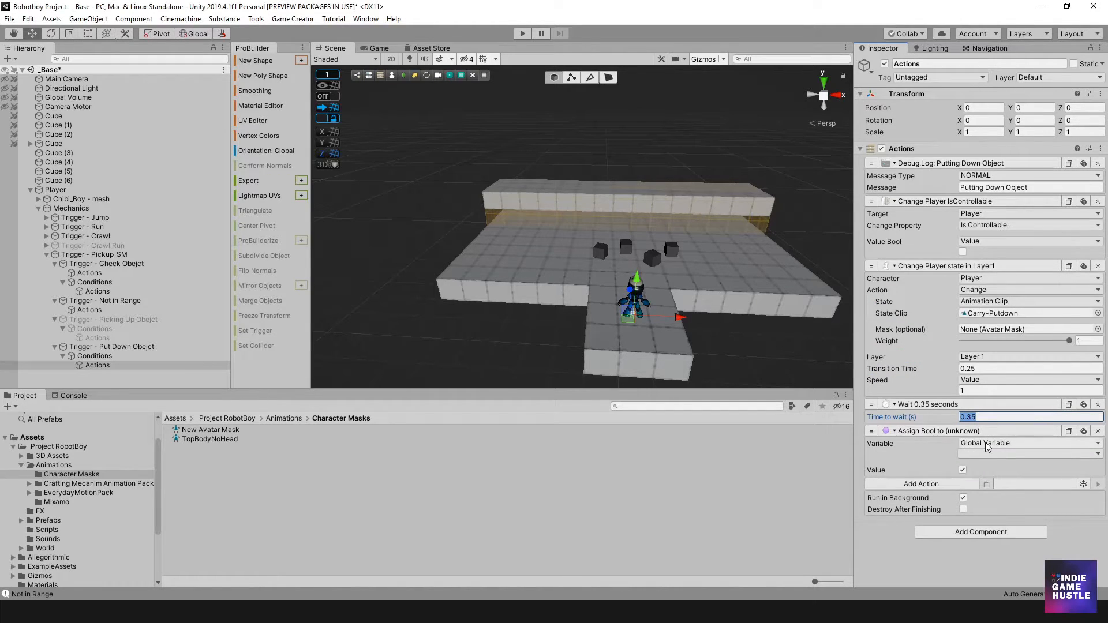
left_click(989, 443)
left_click(998, 456)
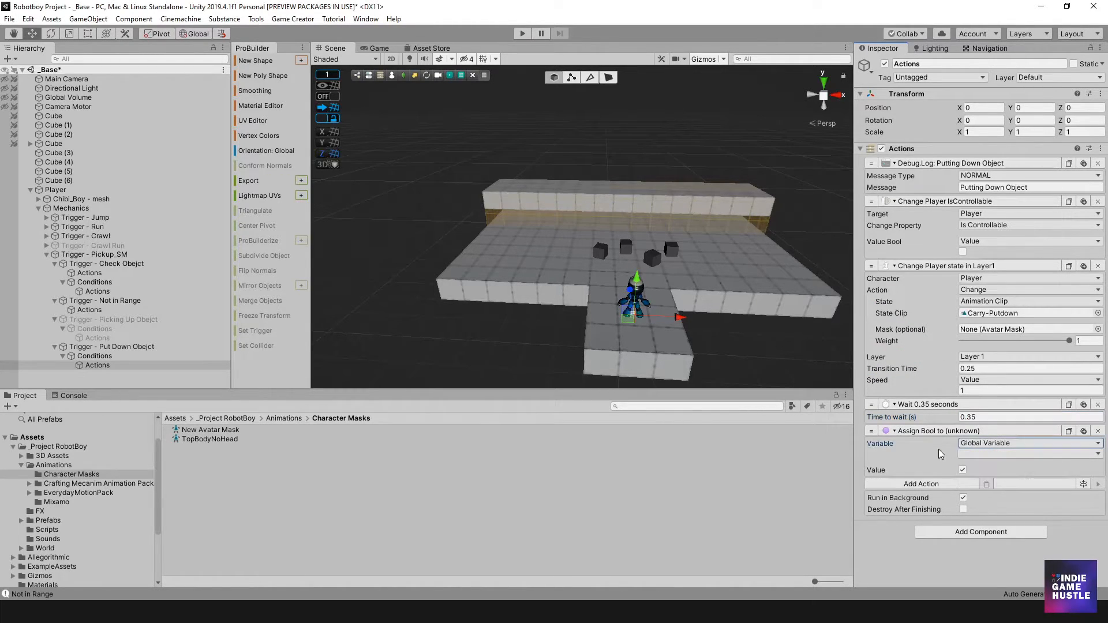
left_click(1097, 431)
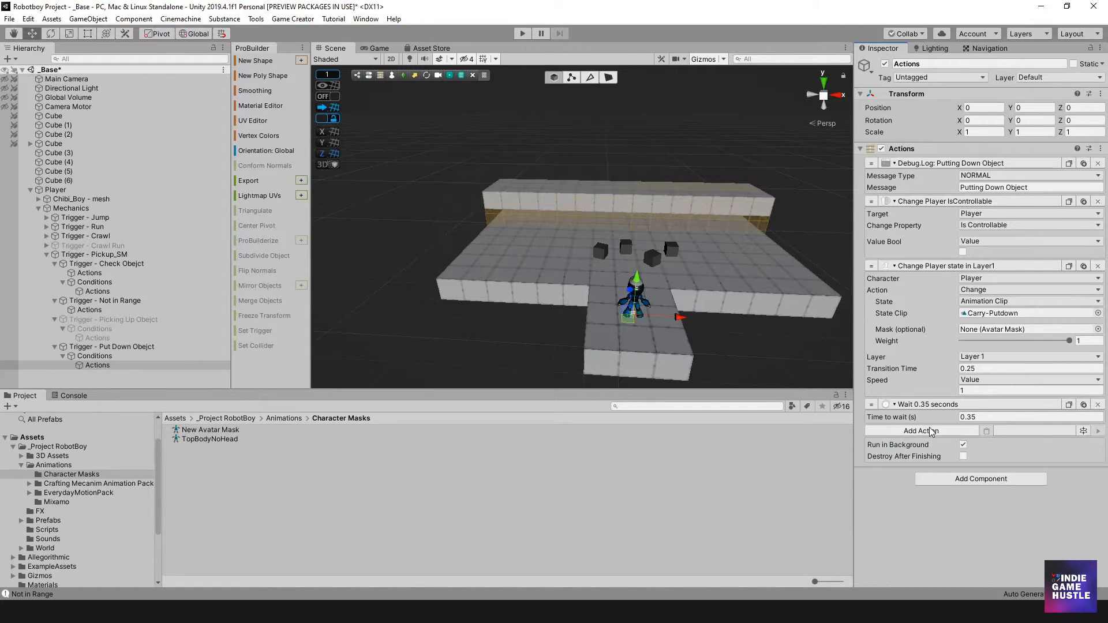
- Add a Variable Bool action that sets the global variable isCarrying to false after the 0.35-second wait
left_click(933, 432)
key("BackSpace")
left_click(932, 291)
scroll(924, 337, "down", 3)
left_click(922, 336)
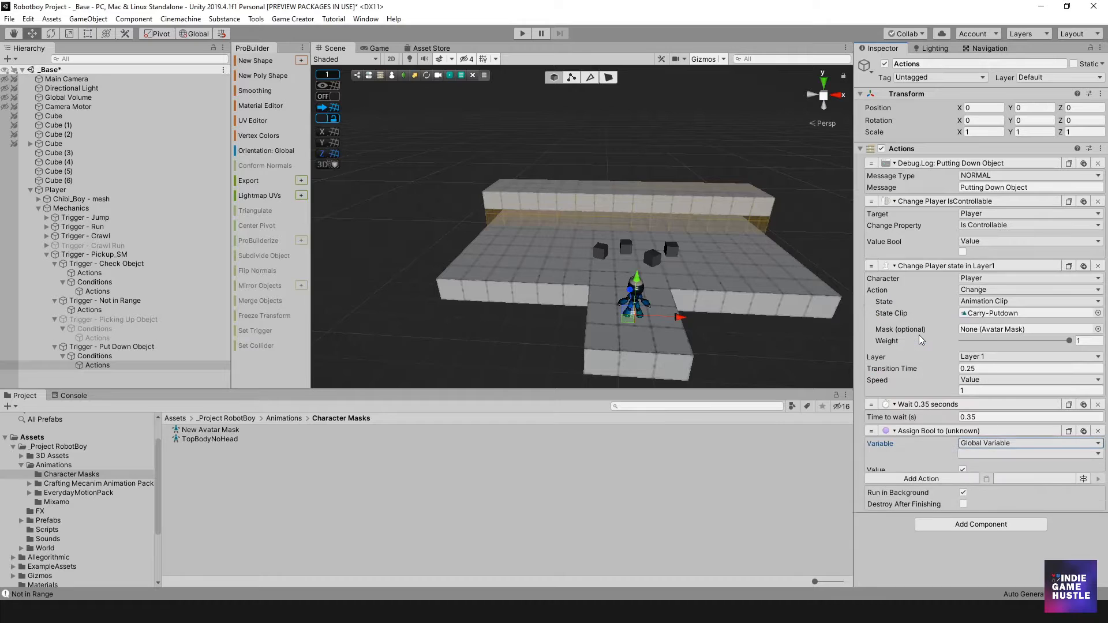
left_click(983, 451)
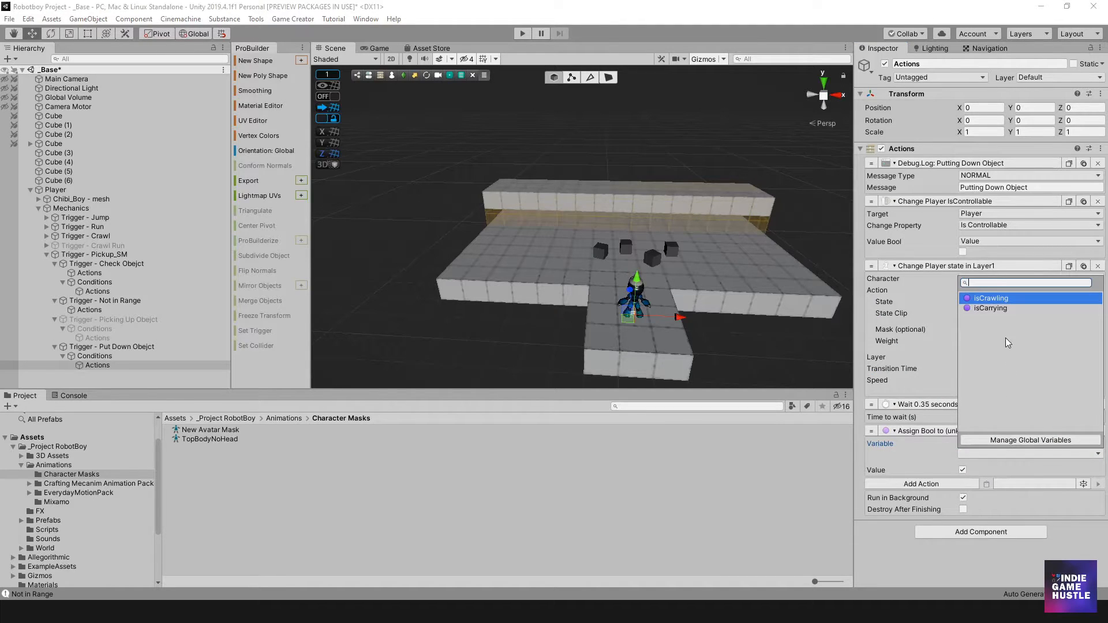
left_click(993, 309)
left_click(963, 470)
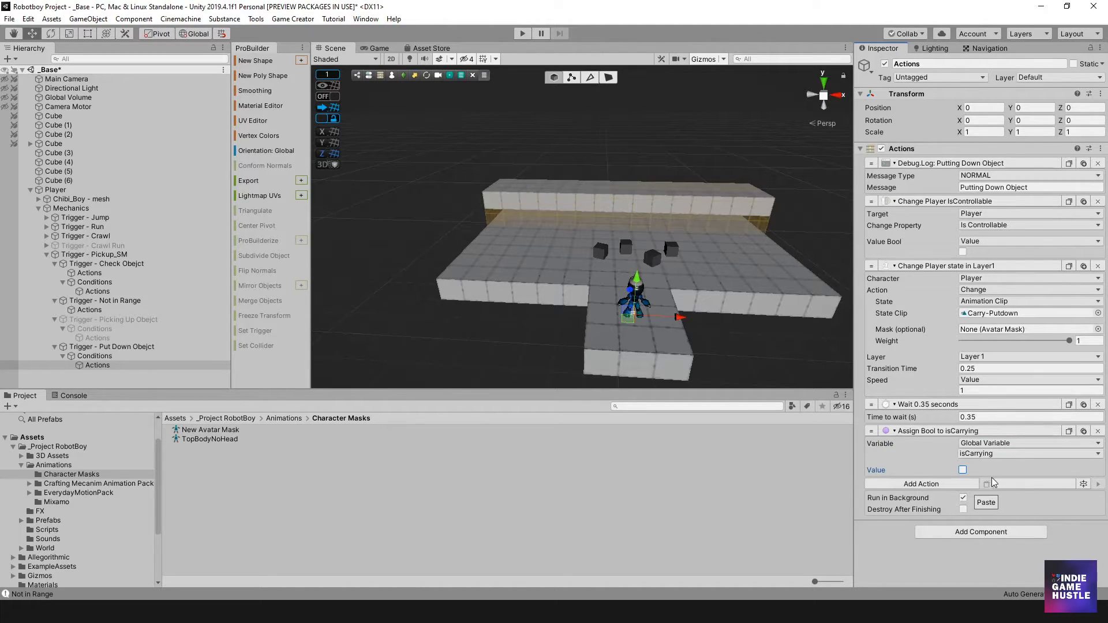
- Add a Character Attachment action that detaches the object from the Player's Right Hand bone
left_click(958, 485)
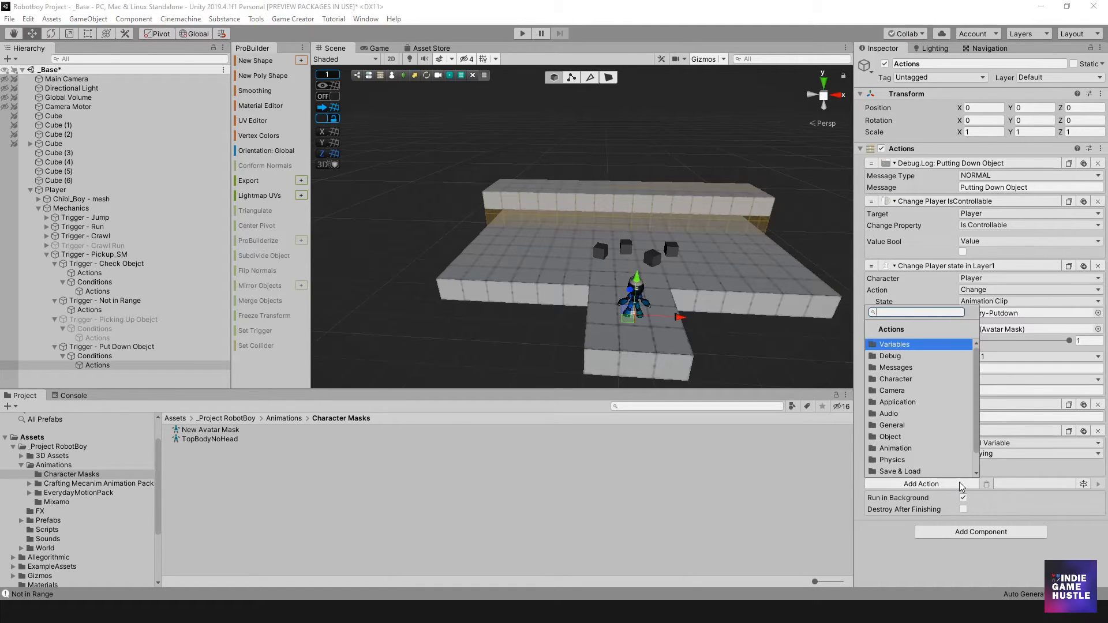
left_click(907, 379)
left_click(919, 343)
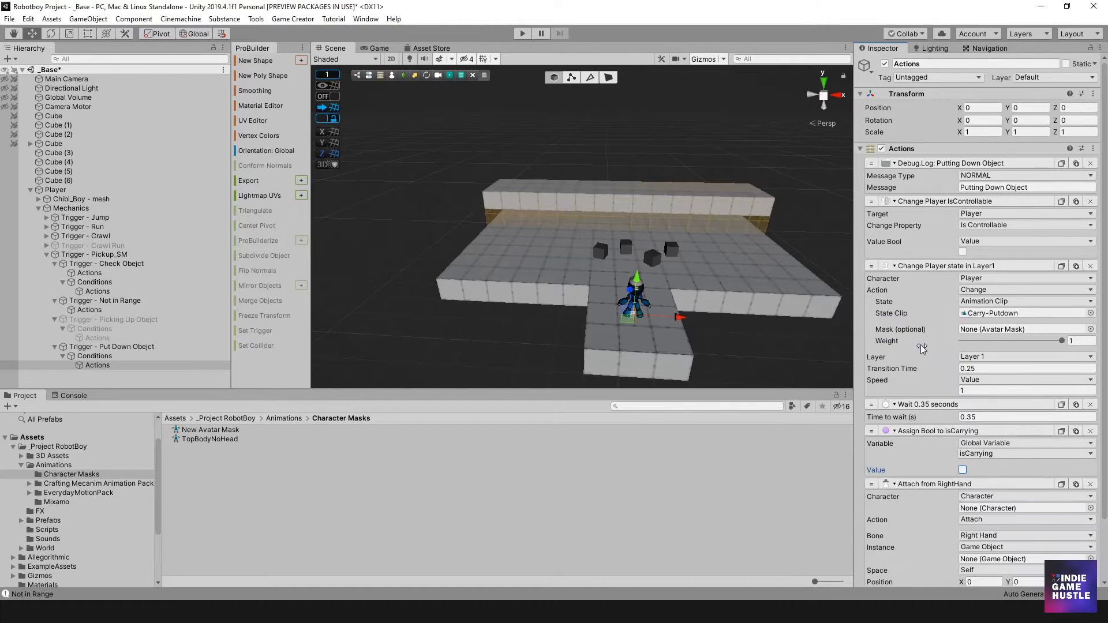
scroll(981, 404, "down", 3)
left_click(986, 412)
left_click(986, 424)
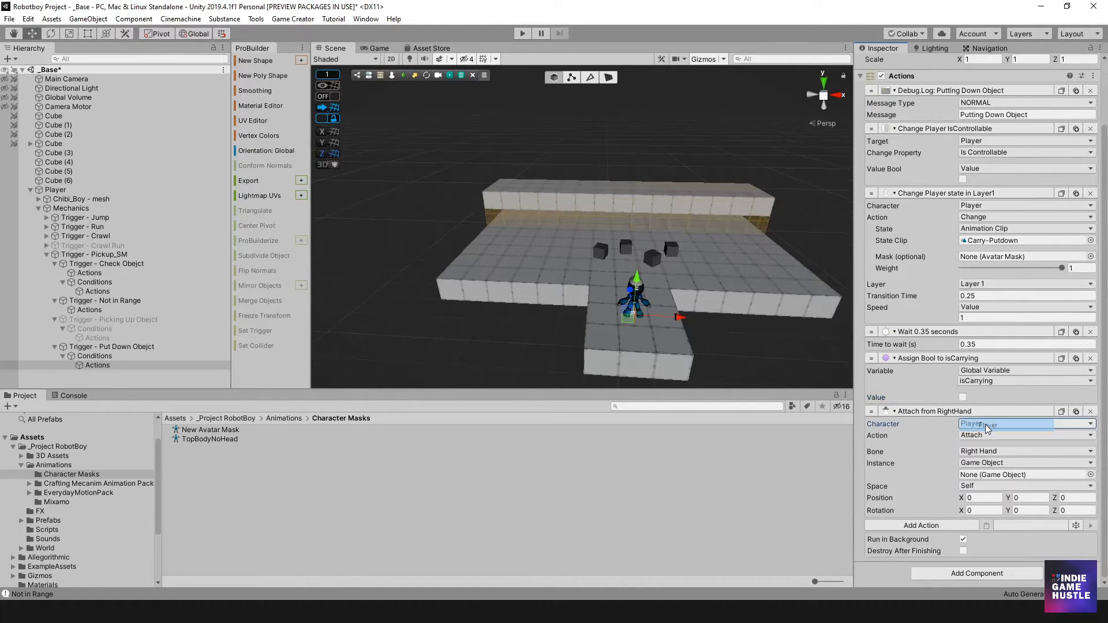
left_click(1002, 434)
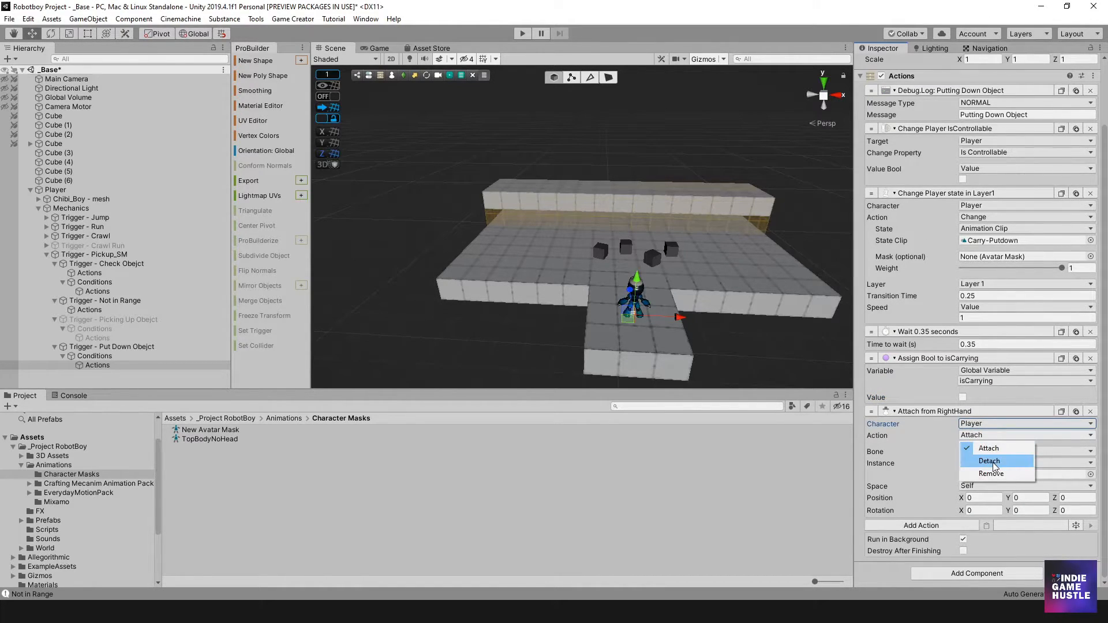
left_click(992, 461)
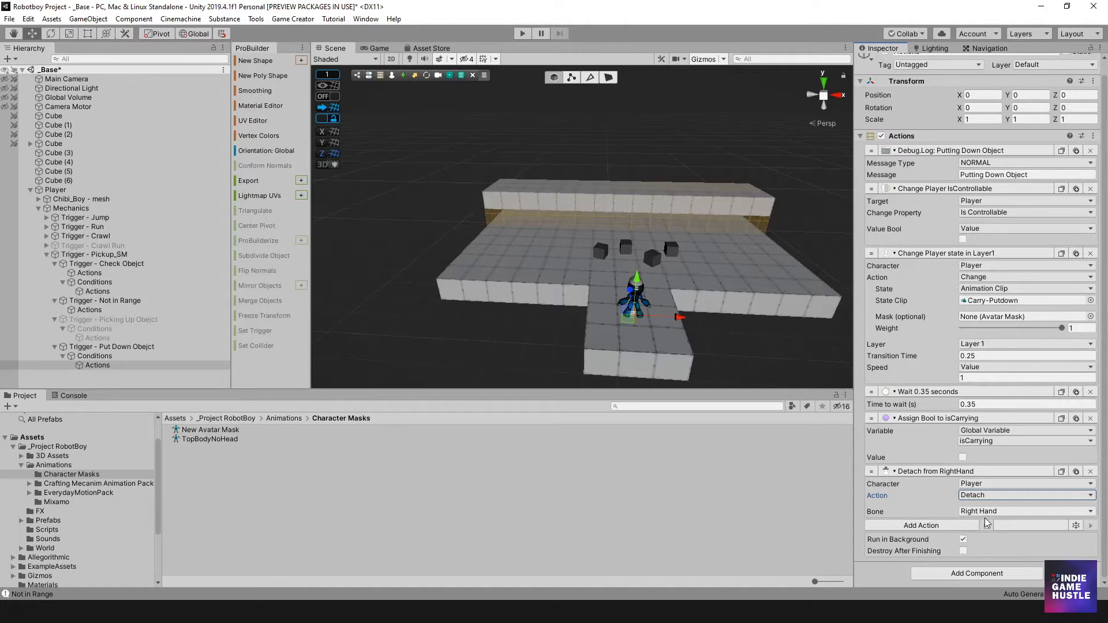
- Add a Wait action of 0.1 seconds after the detach action
left_click(961, 526)
type("wait")
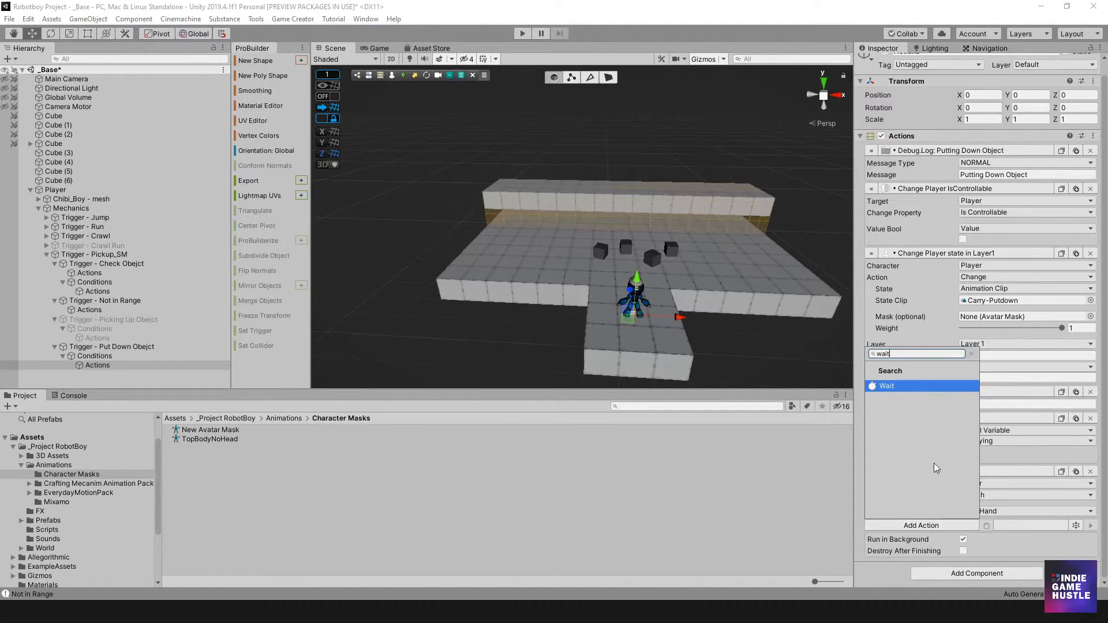
left_click(890, 386)
scroll(979, 509, "down", 1)
left_click(979, 512)
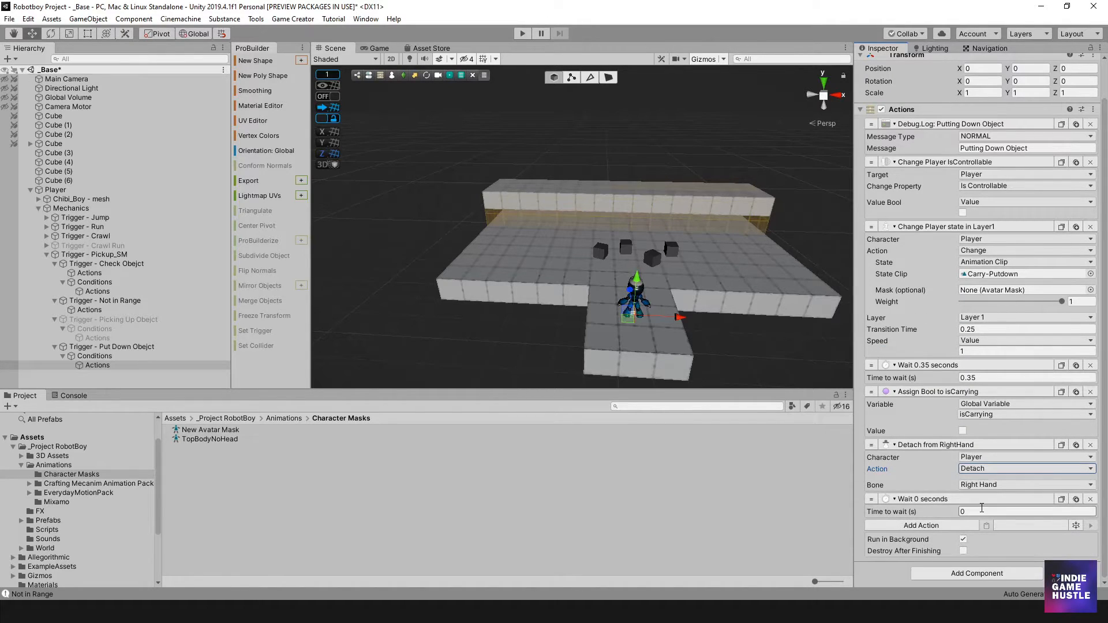
type(".1")
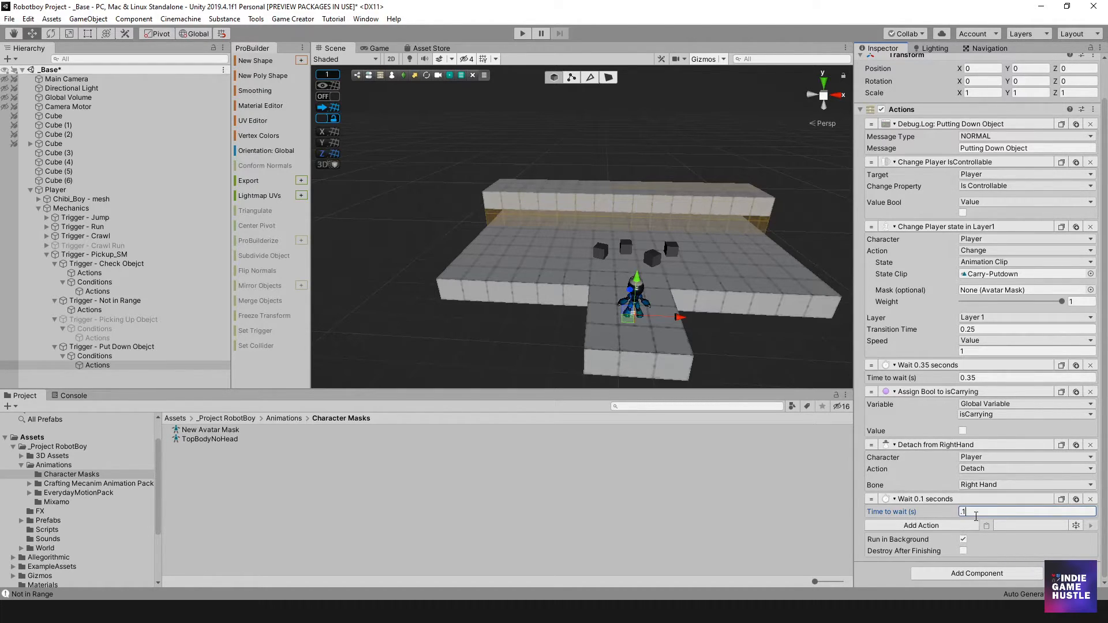
- Add a Rigidbody action that targets the global variable PickUp
left_click(940, 524)
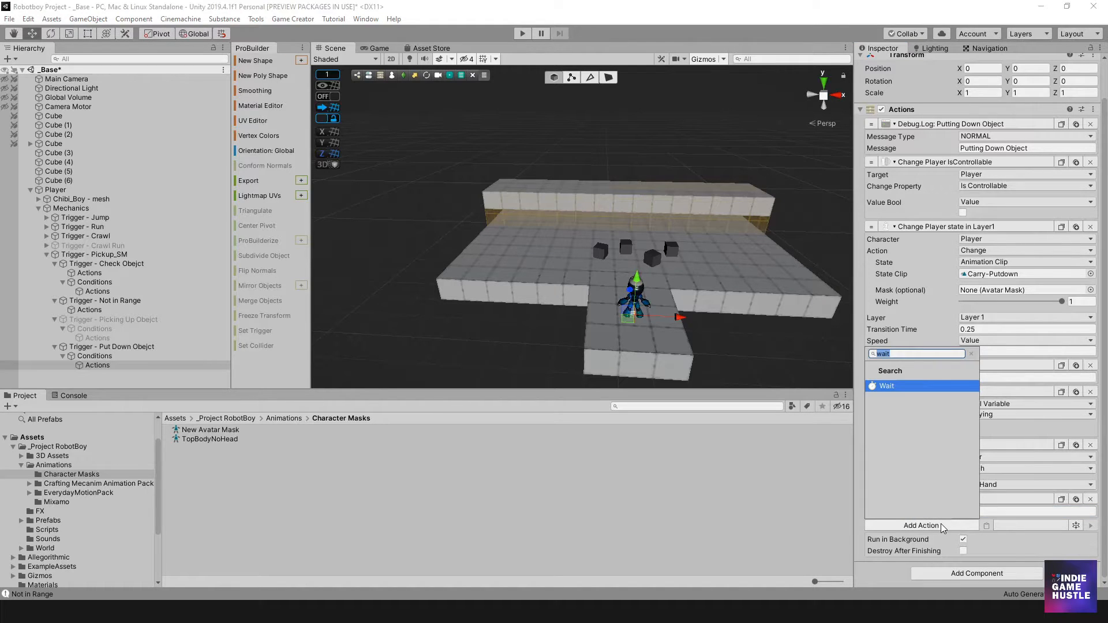
type("Rig")
left_click(920, 390)
scroll(977, 414, "down", 3)
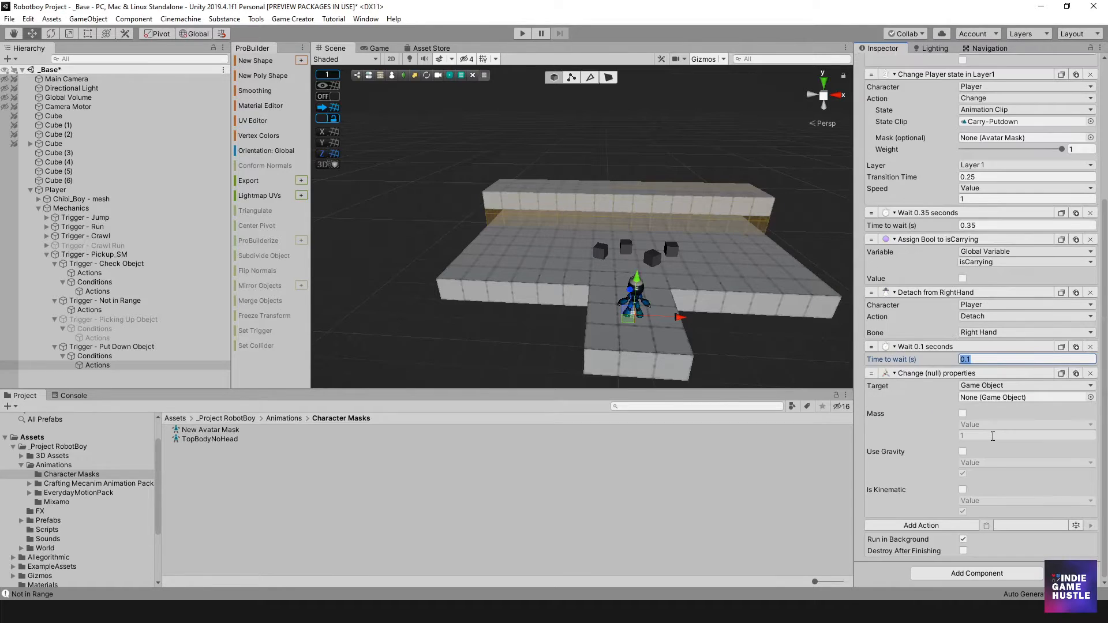
left_click(989, 386)
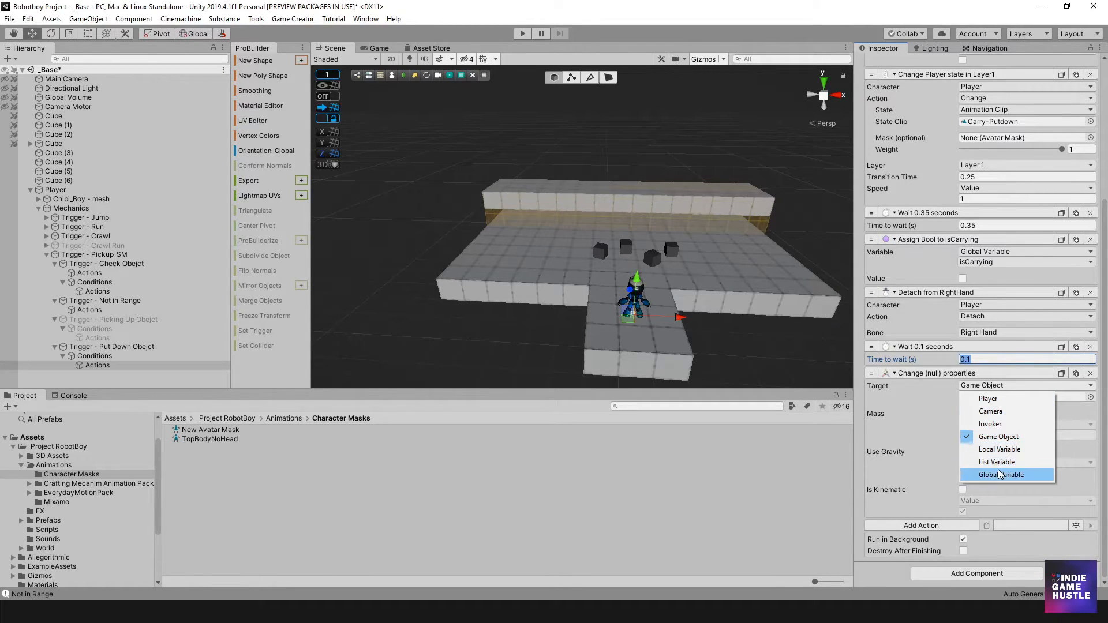
left_click(999, 436)
left_click(992, 386)
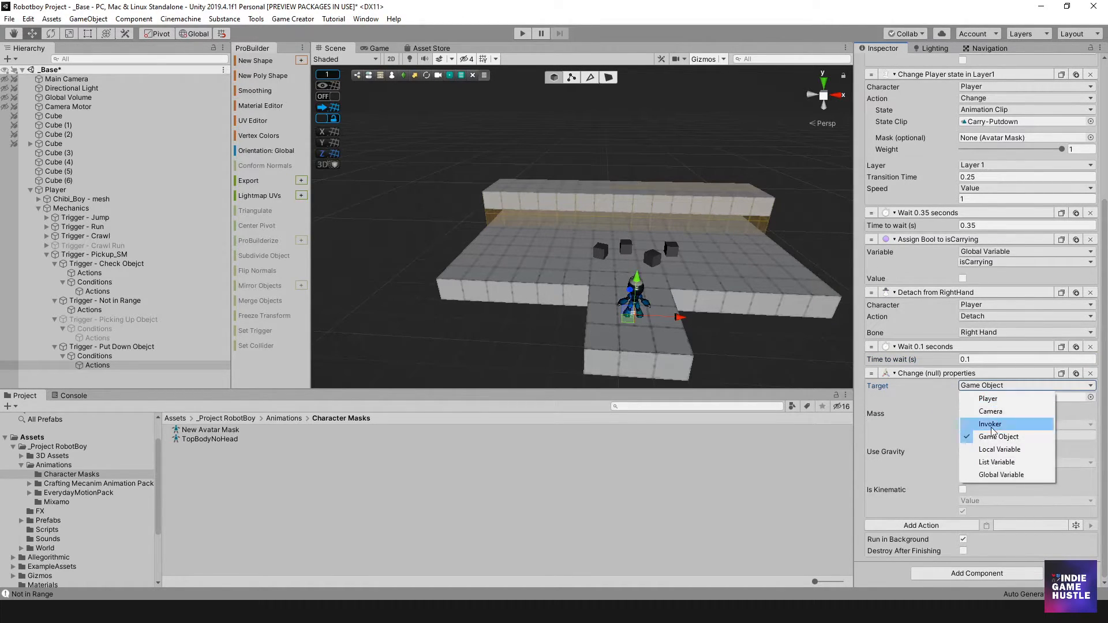
left_click(992, 475)
left_click(988, 398)
left_click(988, 425)
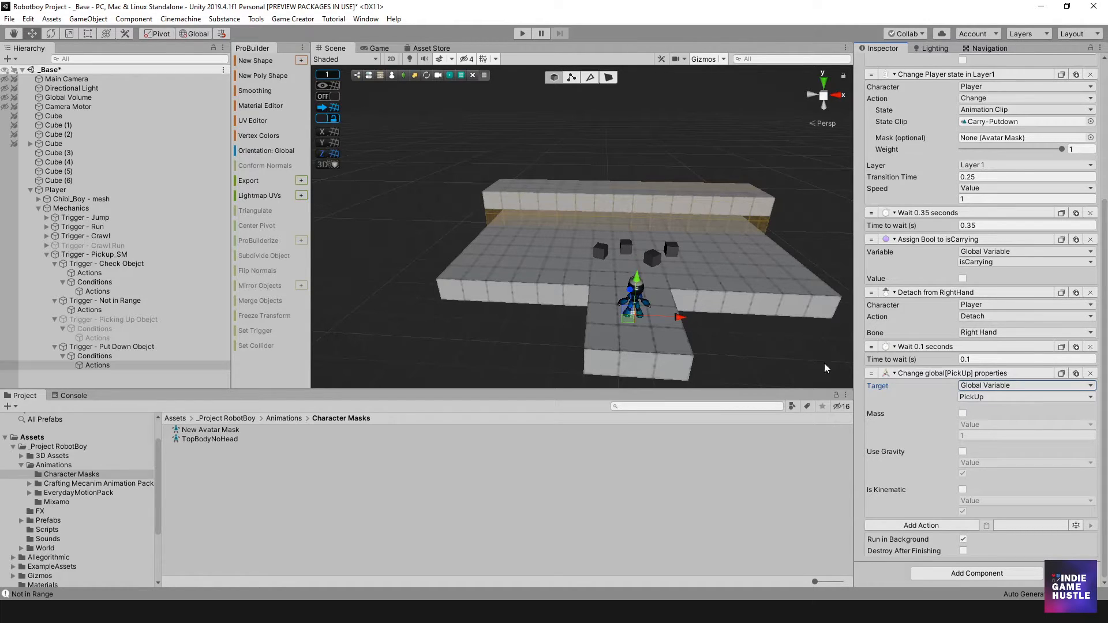
- Enable Mass in the Rigidbody action and set it to 10, matching the Rigidbody of the pickup cube
left_click(963, 413)
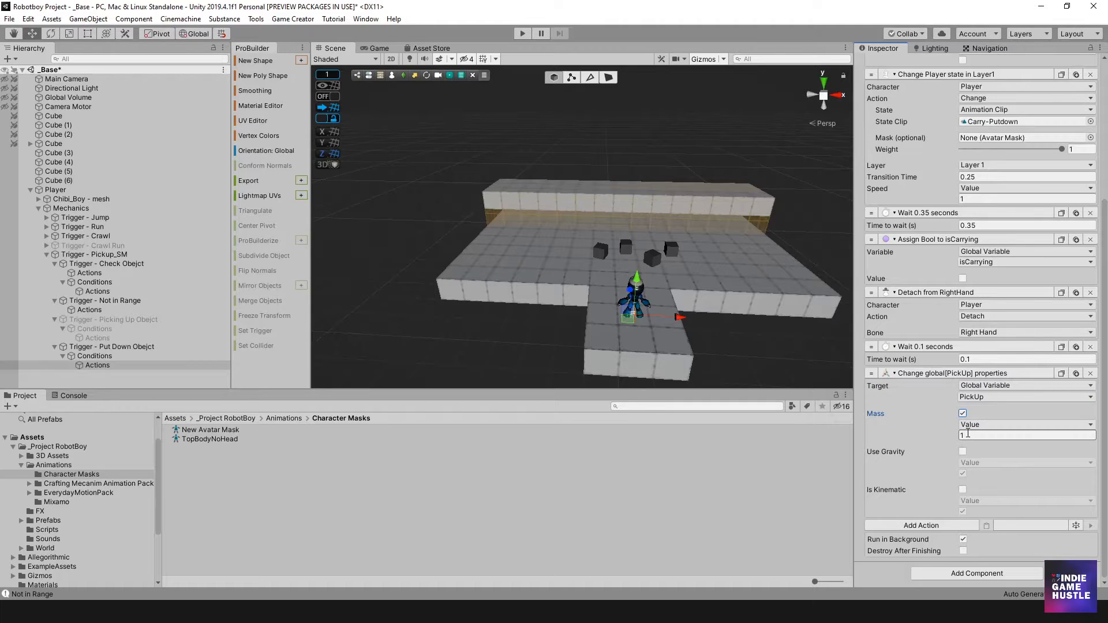
left_click(603, 252)
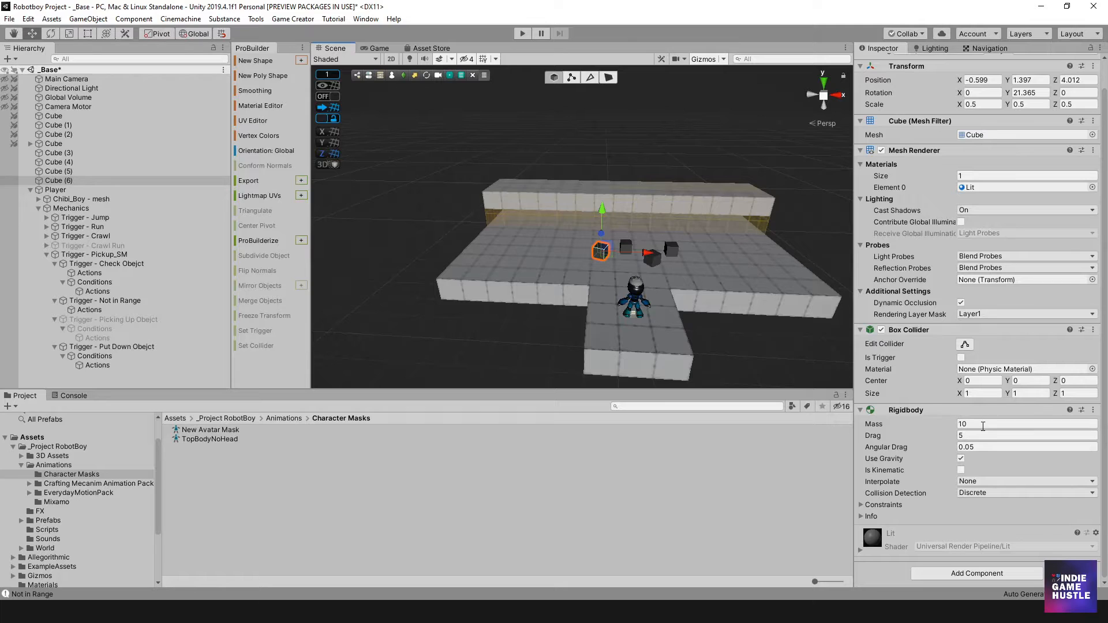
left_click(98, 365)
scroll(979, 526, "down", 5)
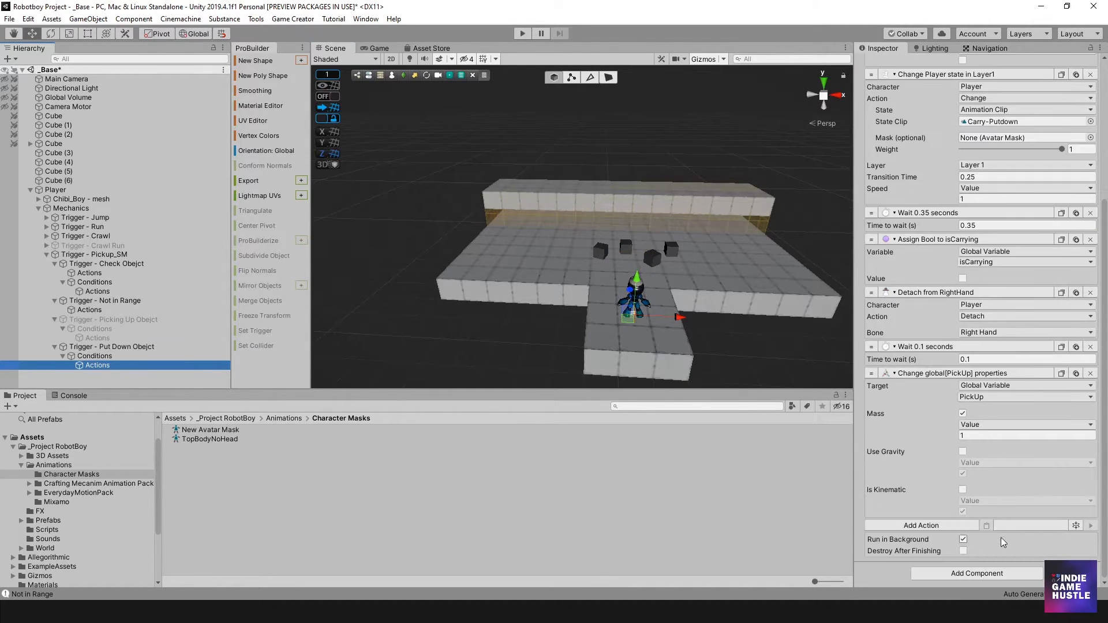
left_click(973, 435)
type("10")
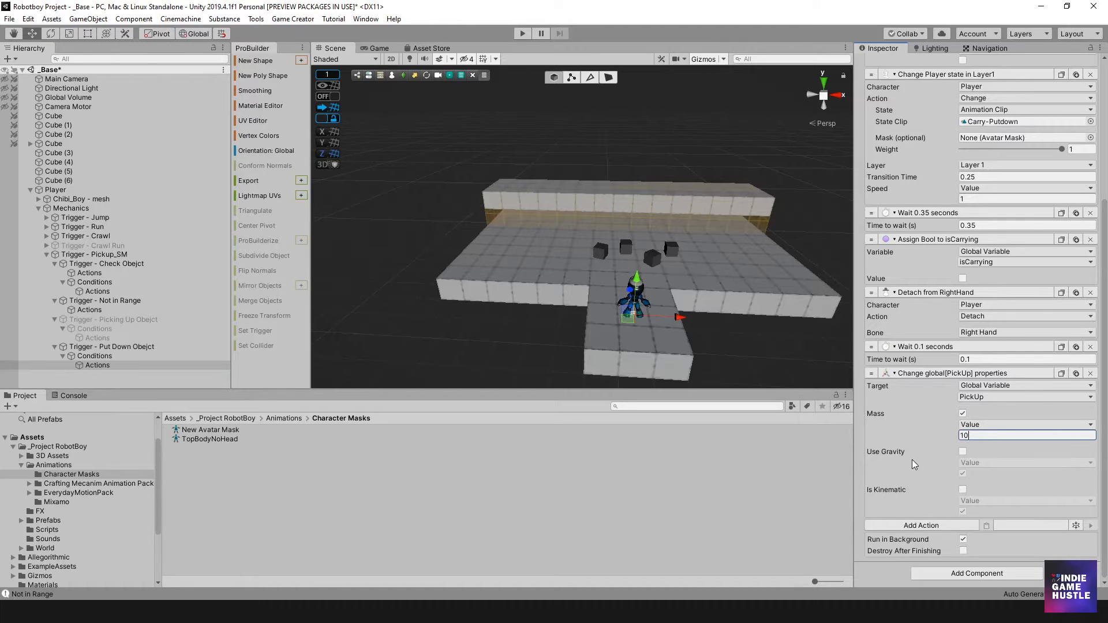
- Make the Rigidbody action turn Use Gravity on and set Is Kinematic to false
left_click(963, 452)
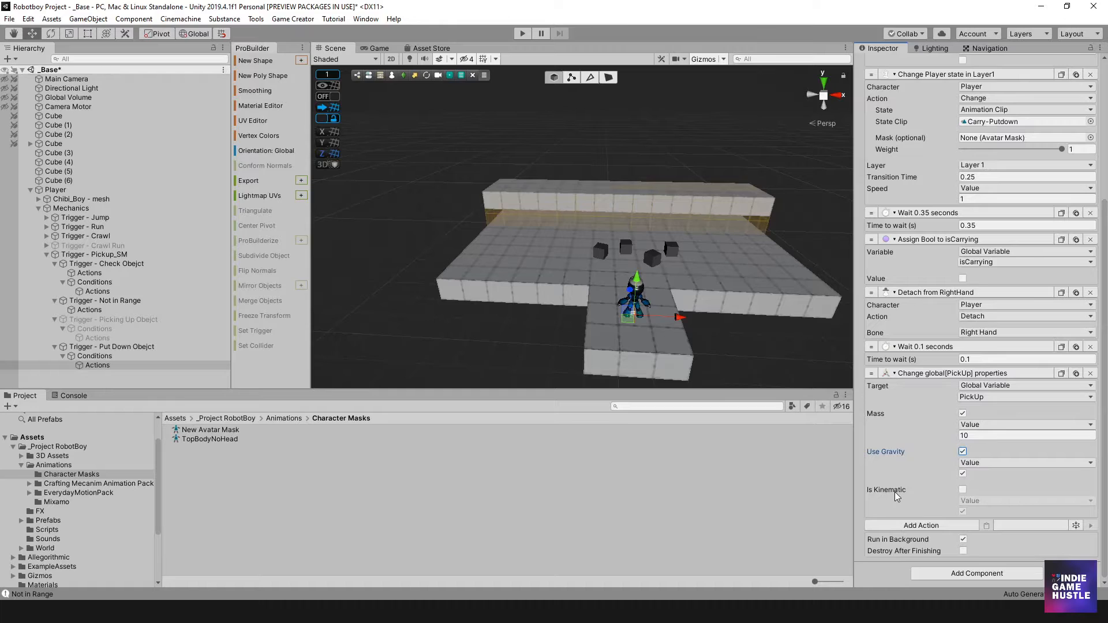
left_click(963, 490)
left_click(963, 512)
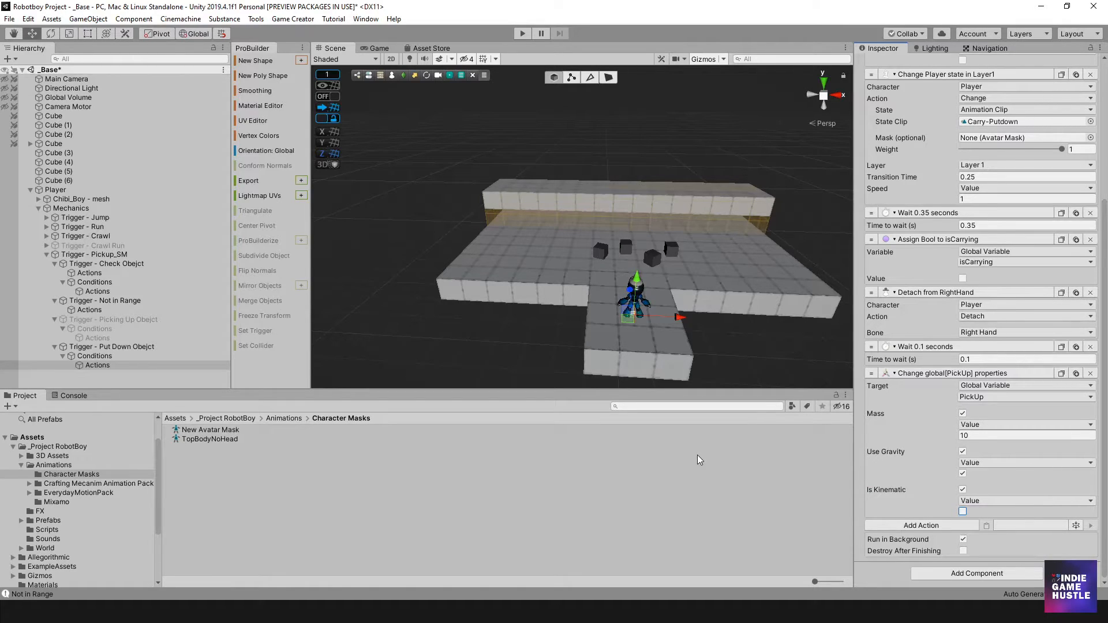
- Add a Character State action that resets the Player's state in Layer 1
left_click(946, 525)
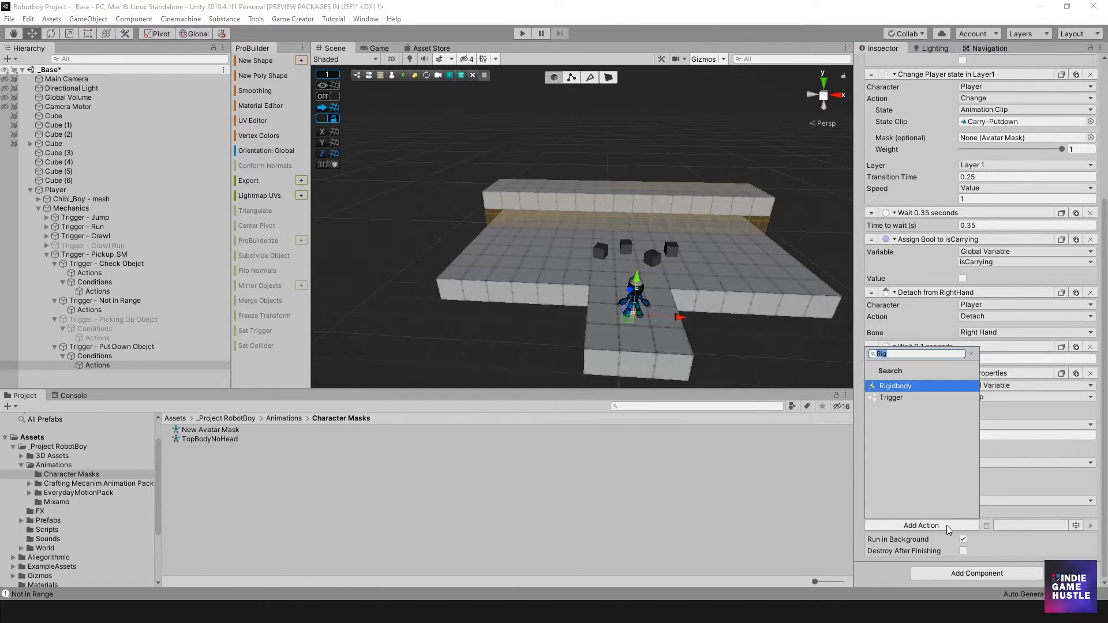
left_click(971, 354)
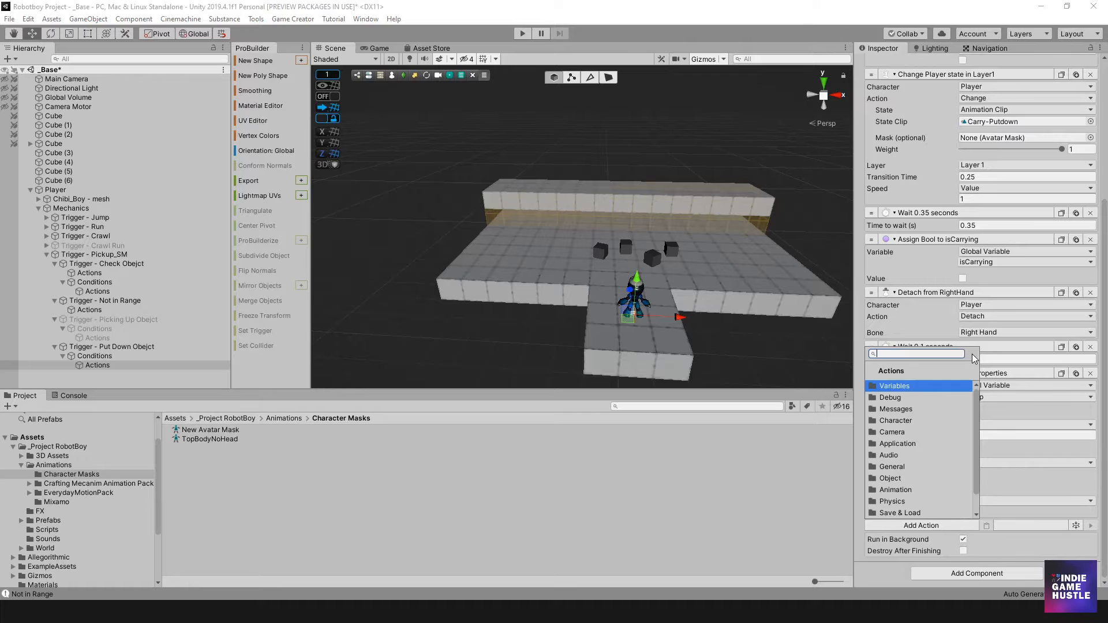
type("State")
left_click(931, 398)
scroll(998, 465, "down", 3)
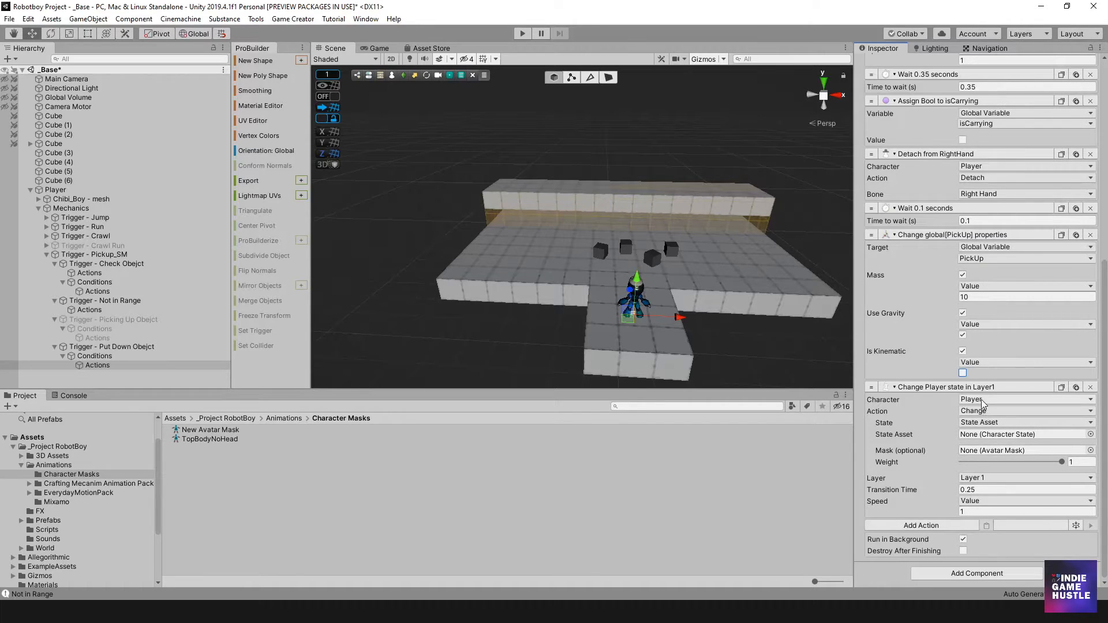
left_click(980, 423)
left_click(982, 432)
left_click(985, 412)
left_click(988, 437)
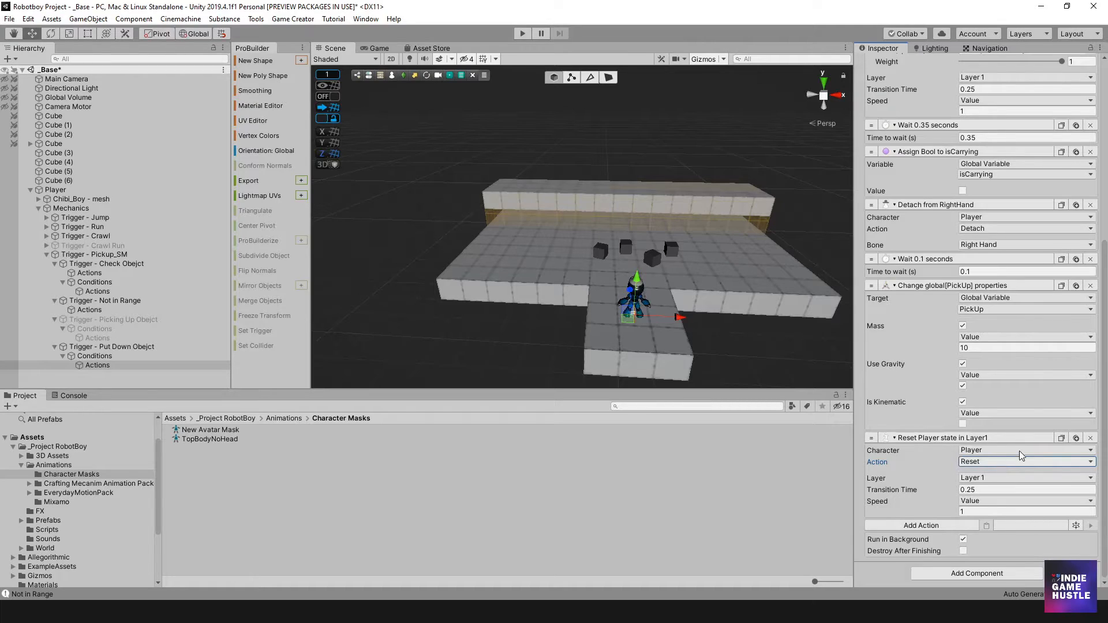
- Copy the Change Player IsControllable action to the end of the list and set its value to true
scroll(975, 411, "up", 5)
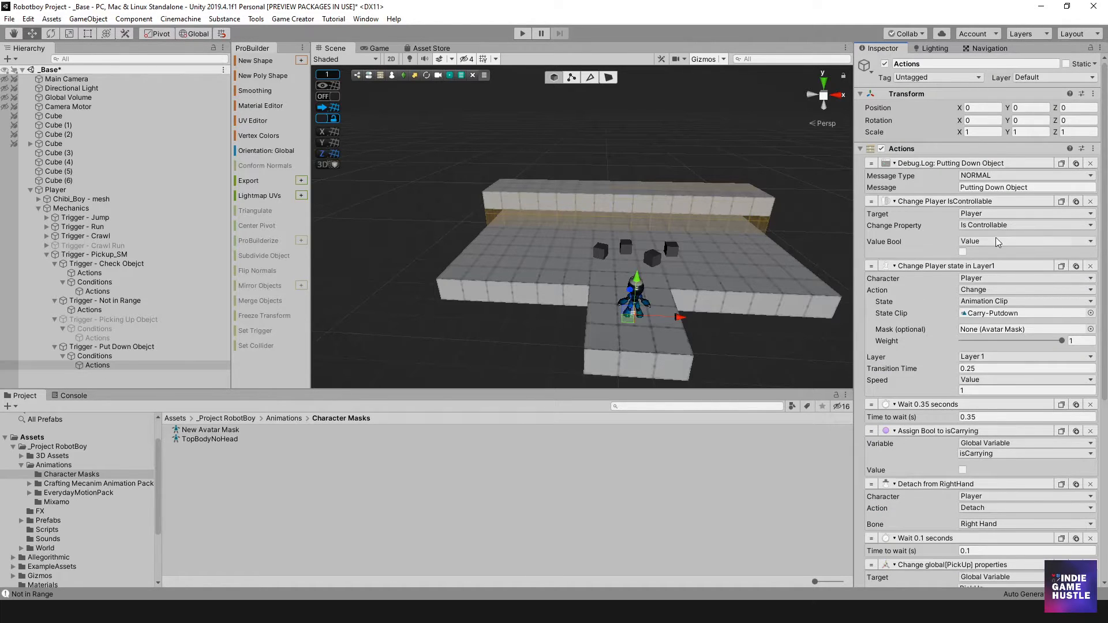
left_click(1061, 201)
scroll(1037, 240, "down", 5)
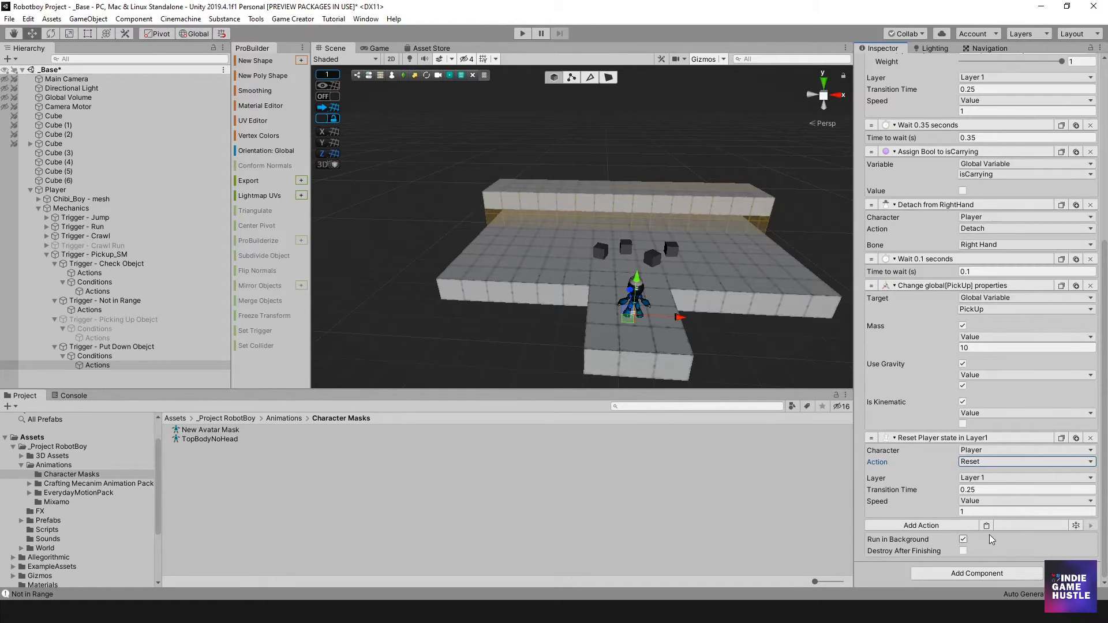
scroll(984, 519, "down", 2)
left_click(963, 512)
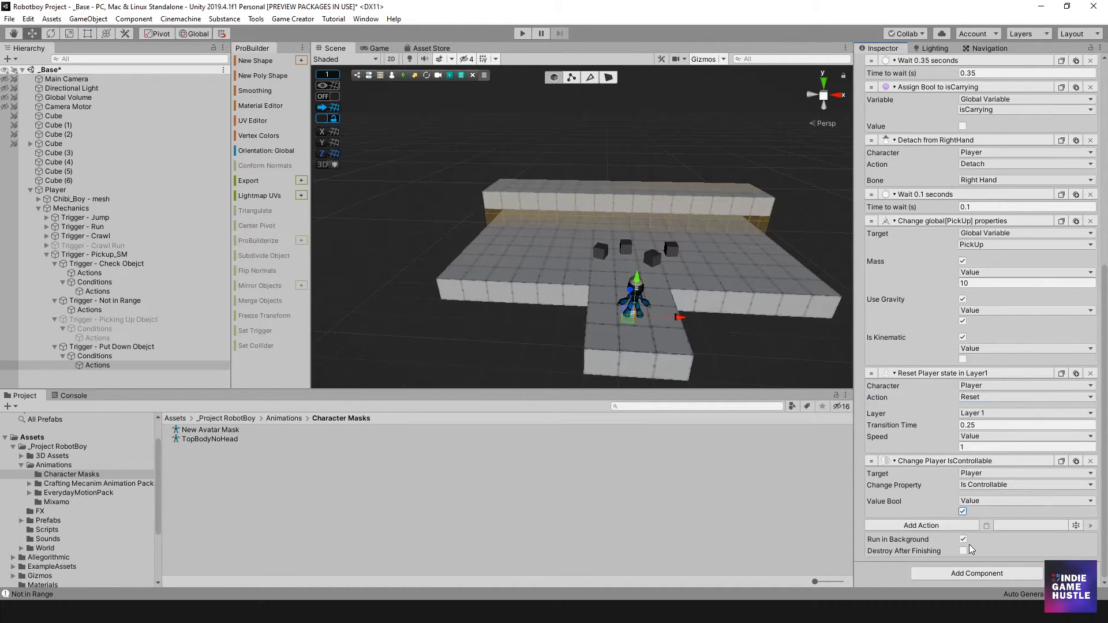
scroll(890, 313, "up", 10)
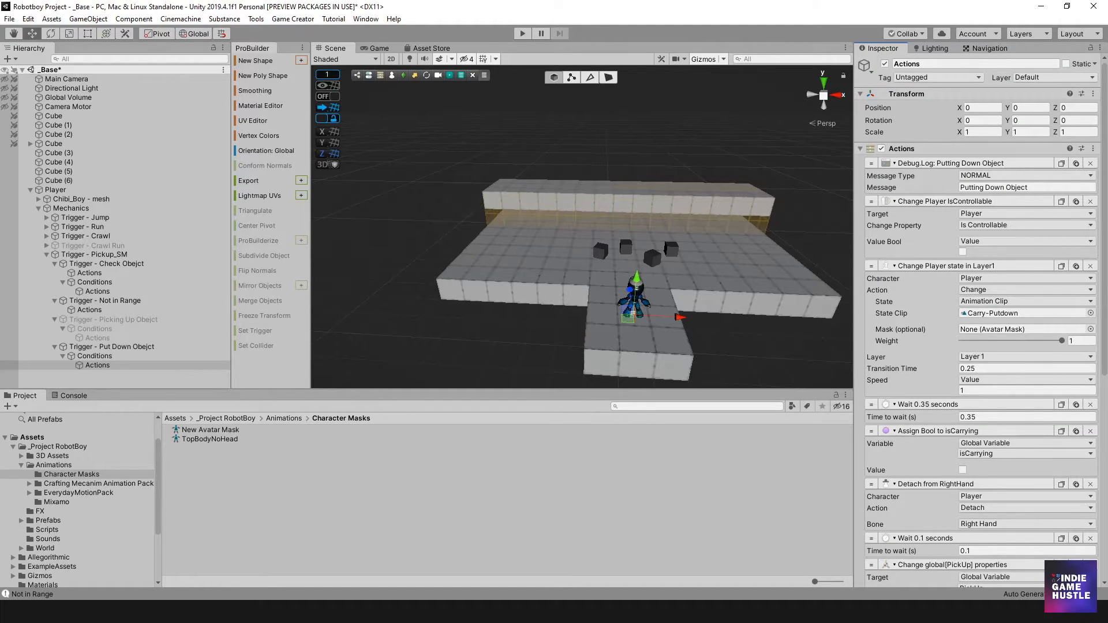
- Start play mode, try the robot's jump and crawl, and walk it toward and away from the cubes to check the Picking Up trigger's activation
left_click(522, 33)
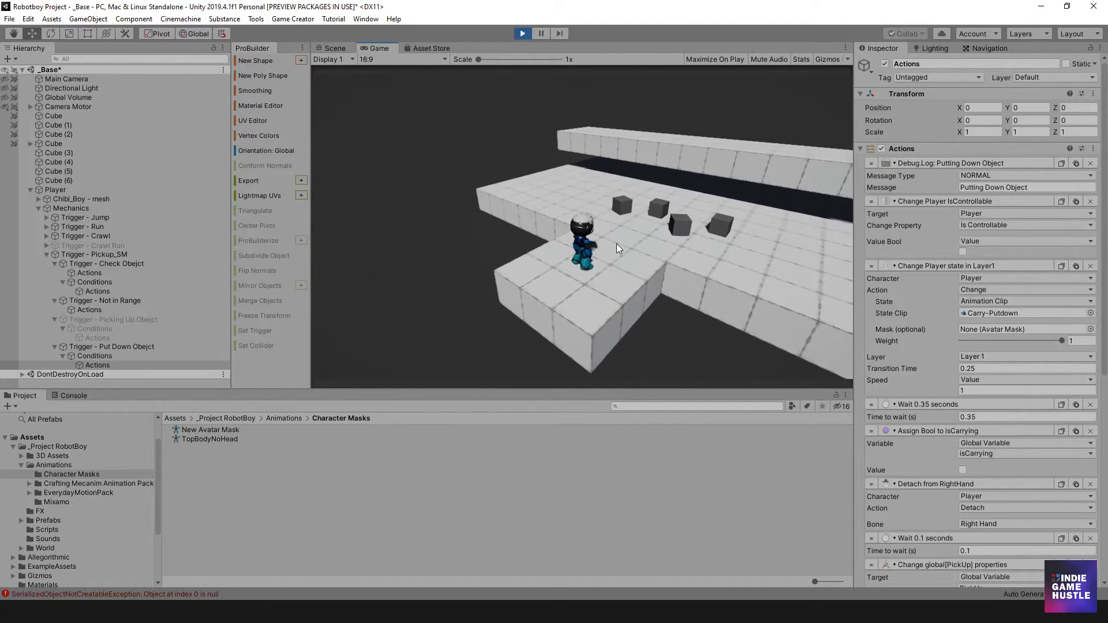
key("space")
key("c")
key("c")
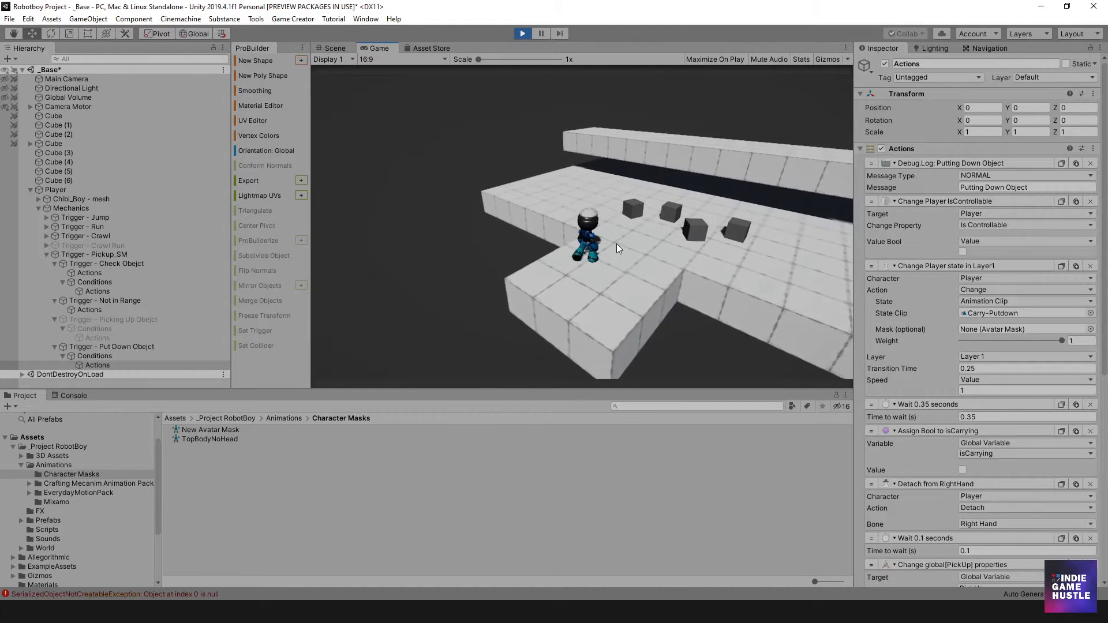
key("w")
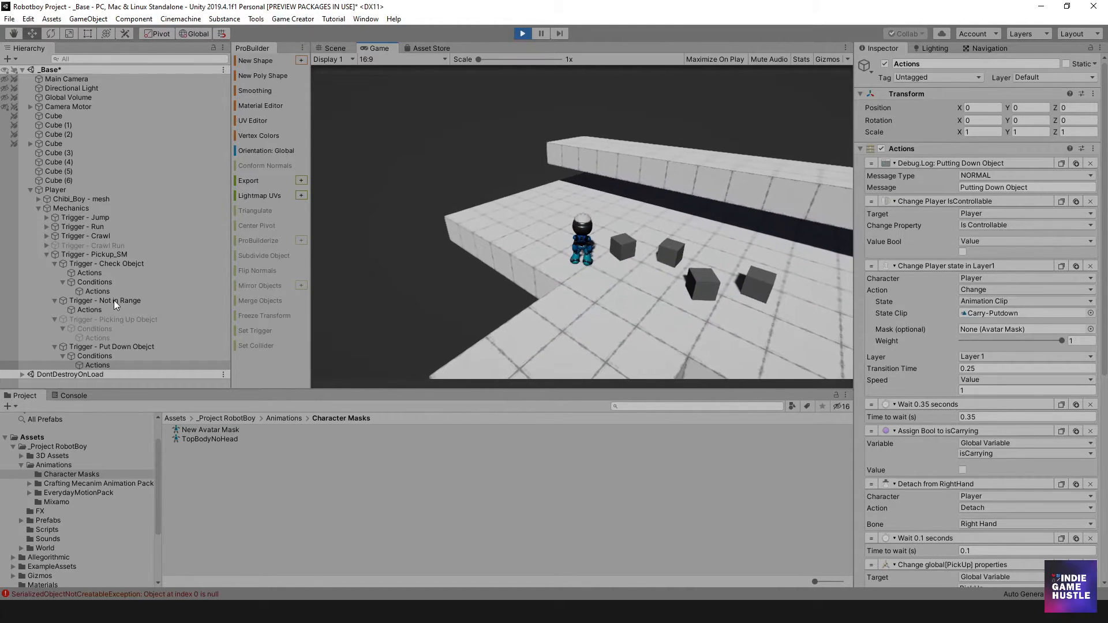
key("w")
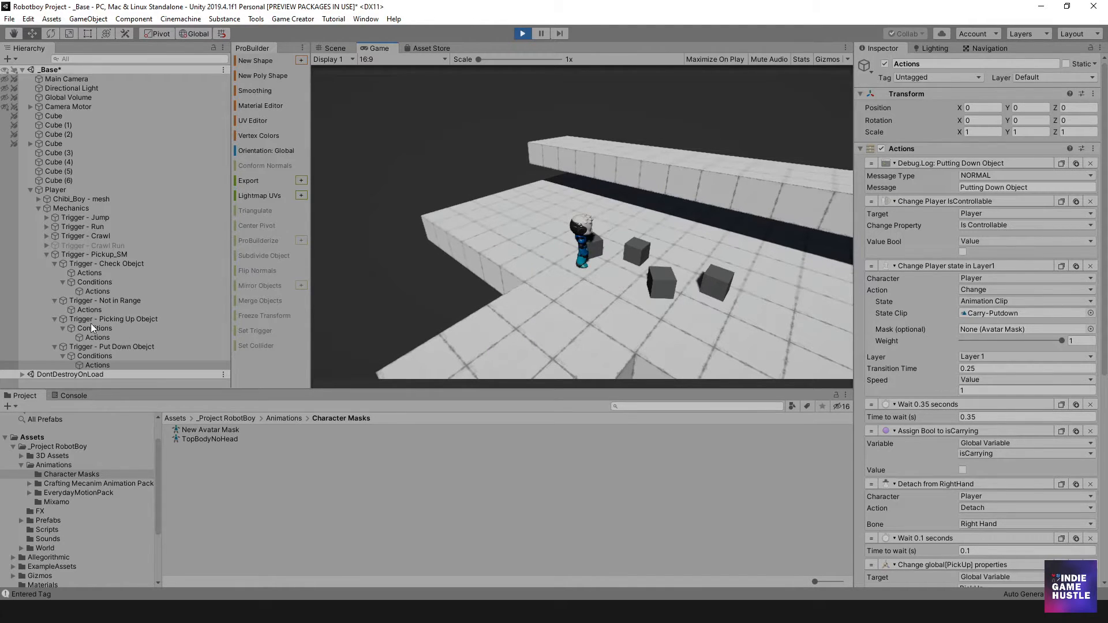
key("s")
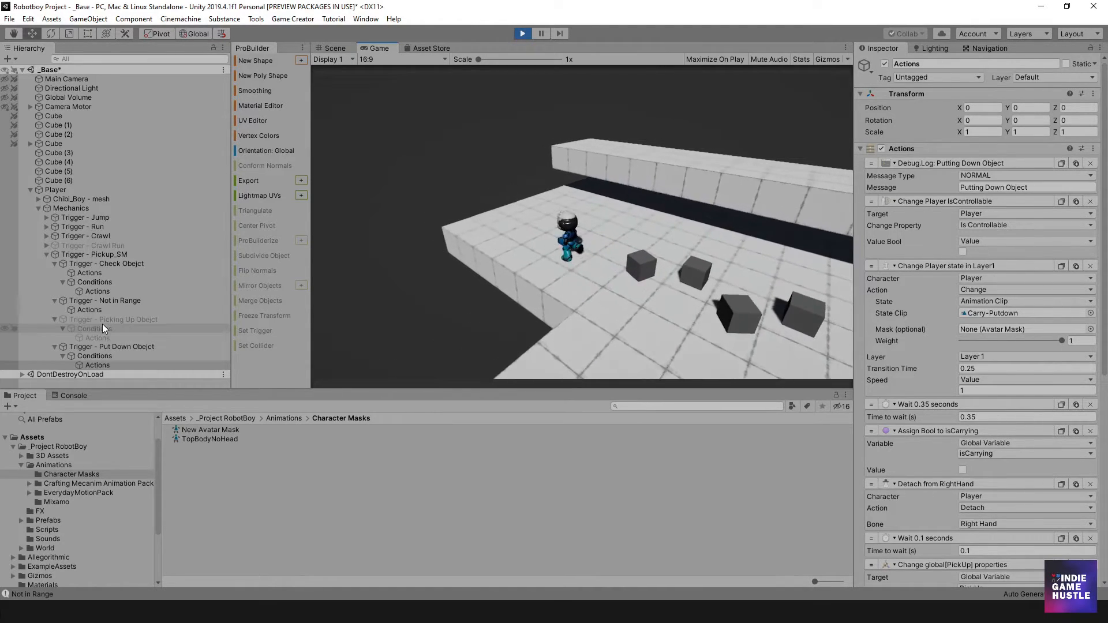
key("s")
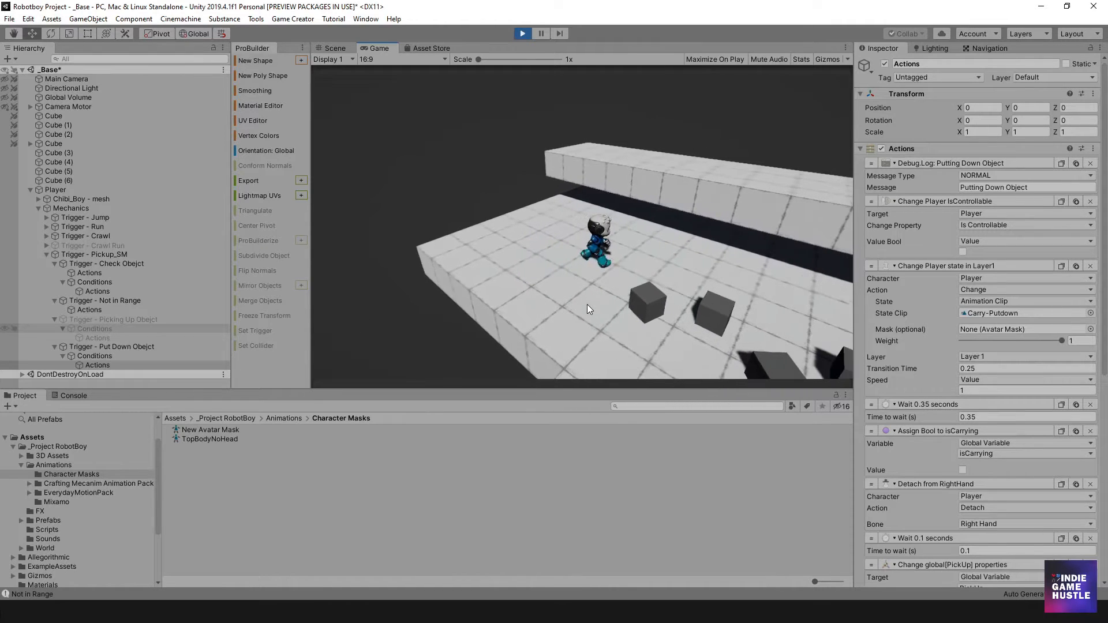
- Pick up the nearest cube, carry it around the platform, put it down and walk the robot away from it
key("e")
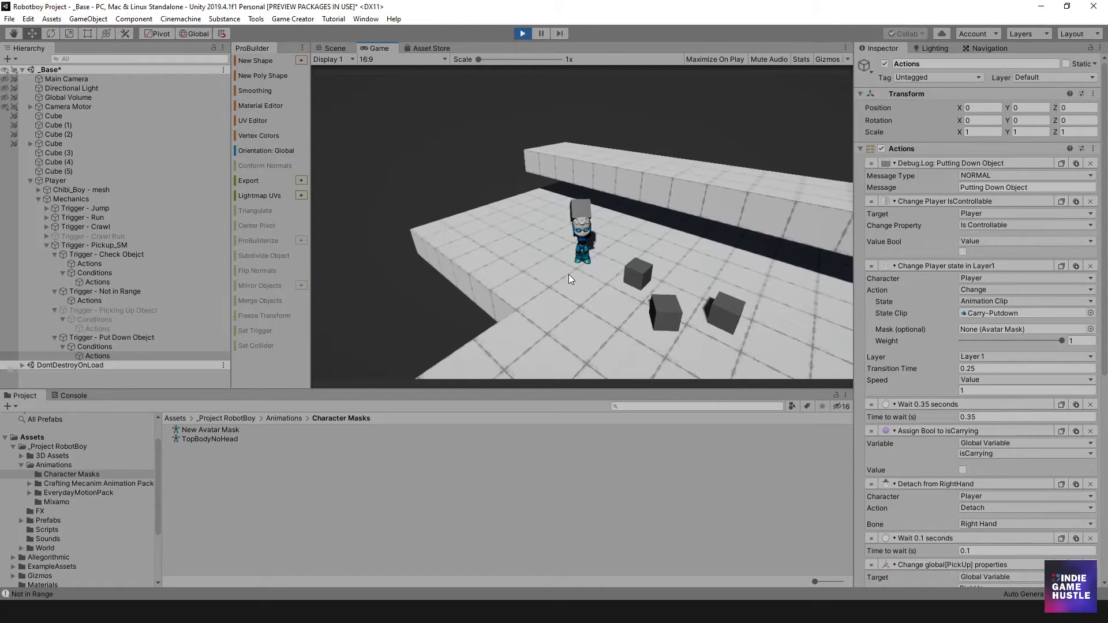
key("w")
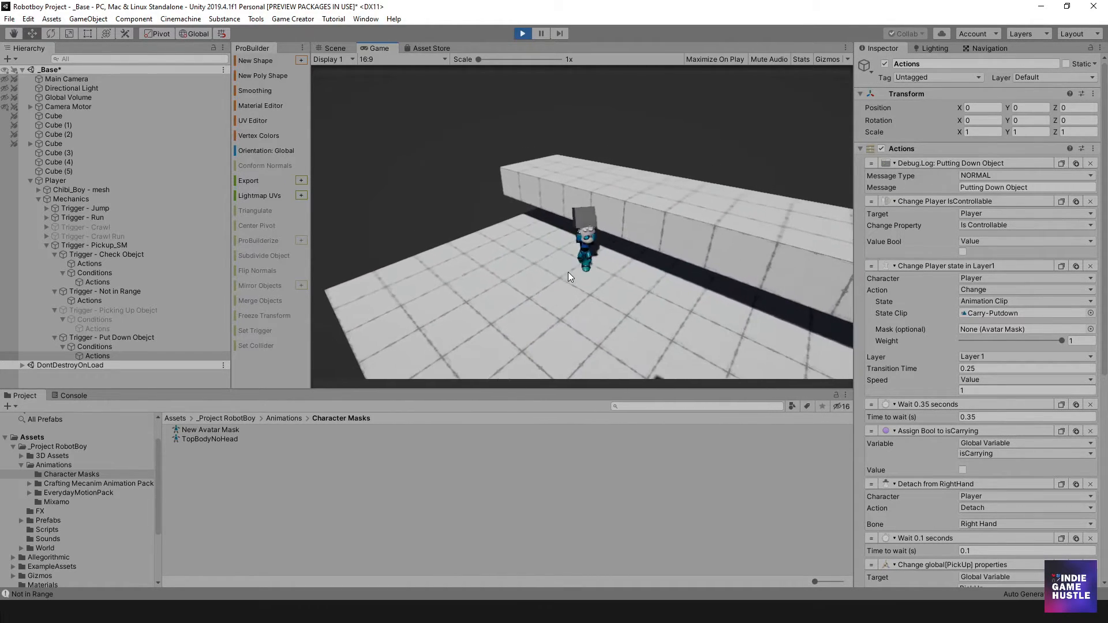
key("s")
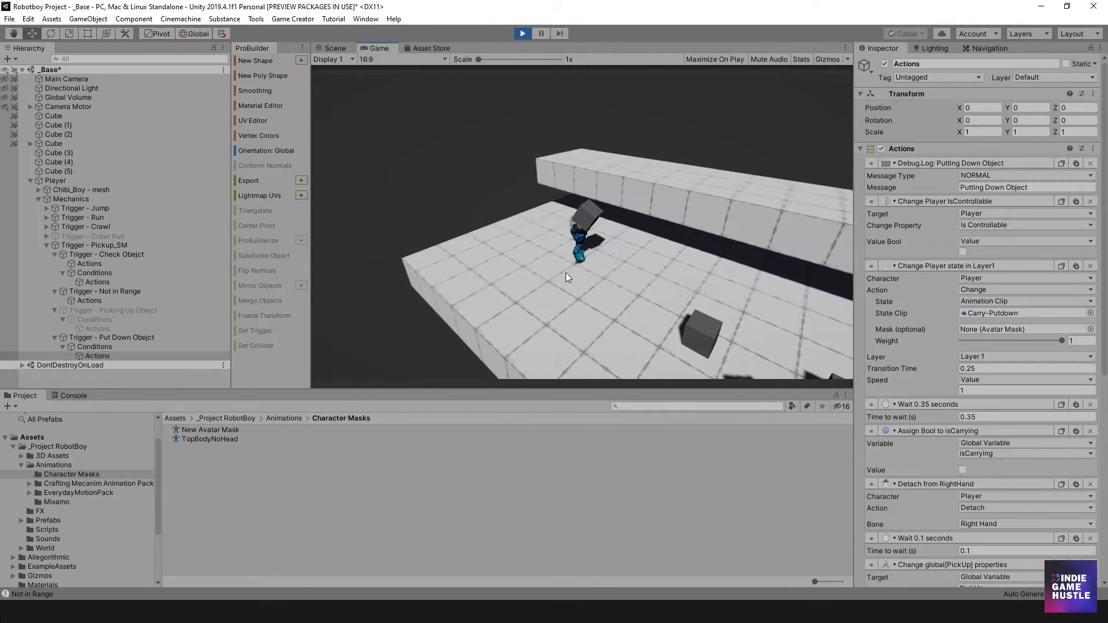
key("e")
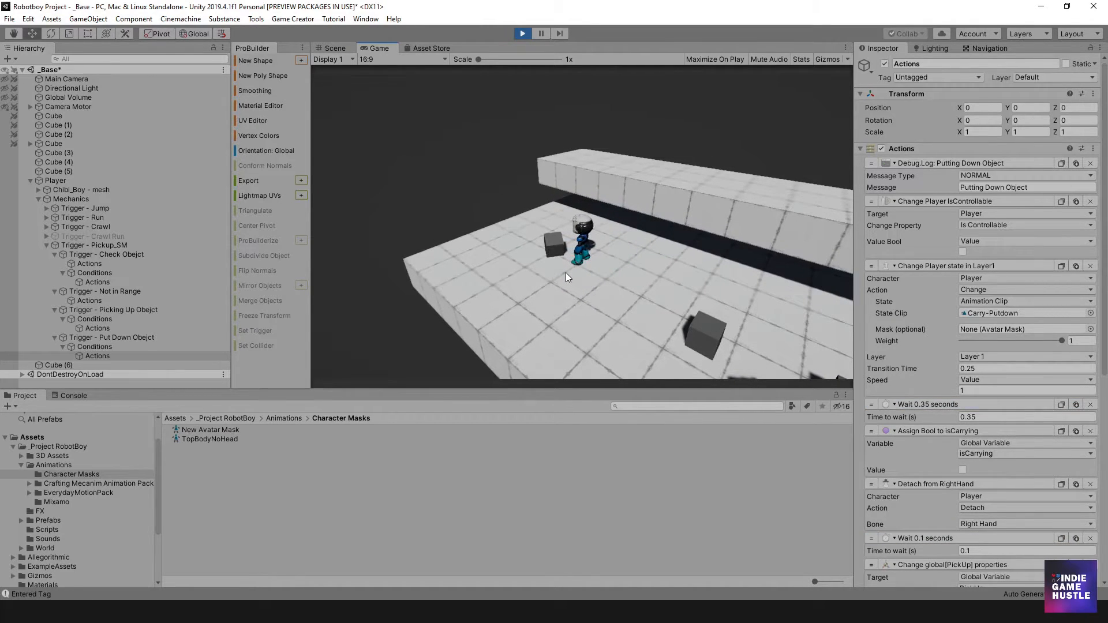
key("d")
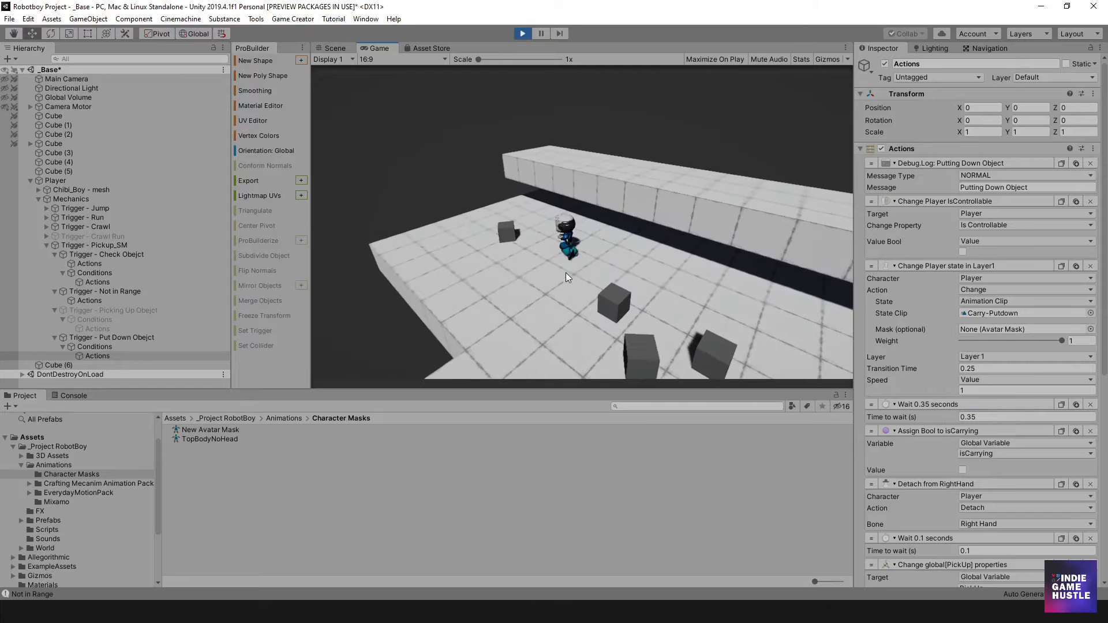
- Walk the robot to a second cube, pick it up, carry it a short way and set it down
key("s")
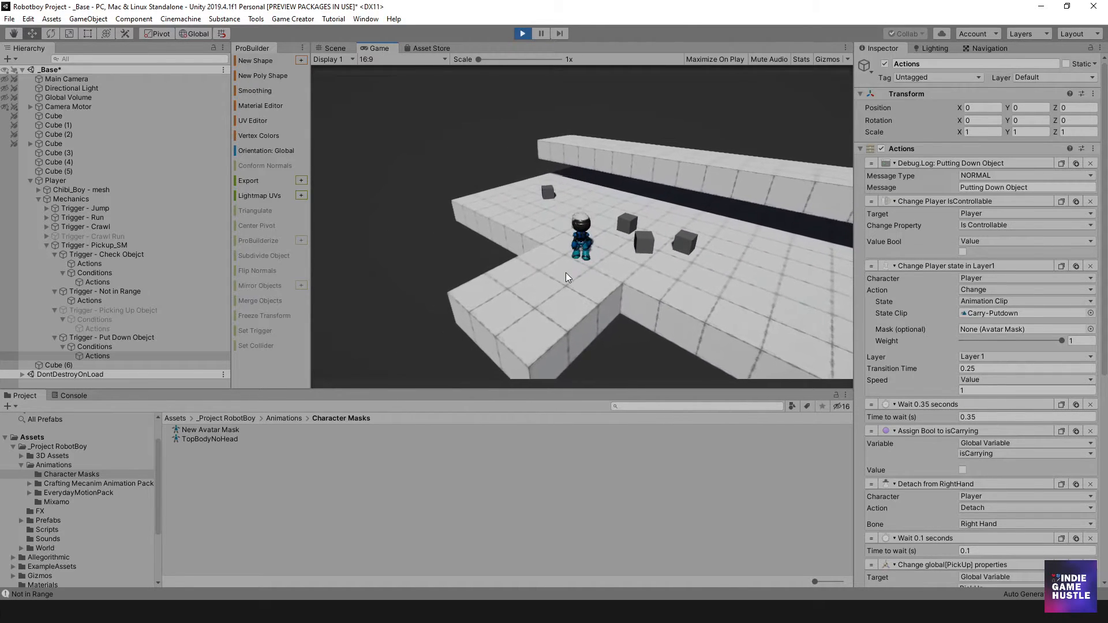
key("w")
key("d")
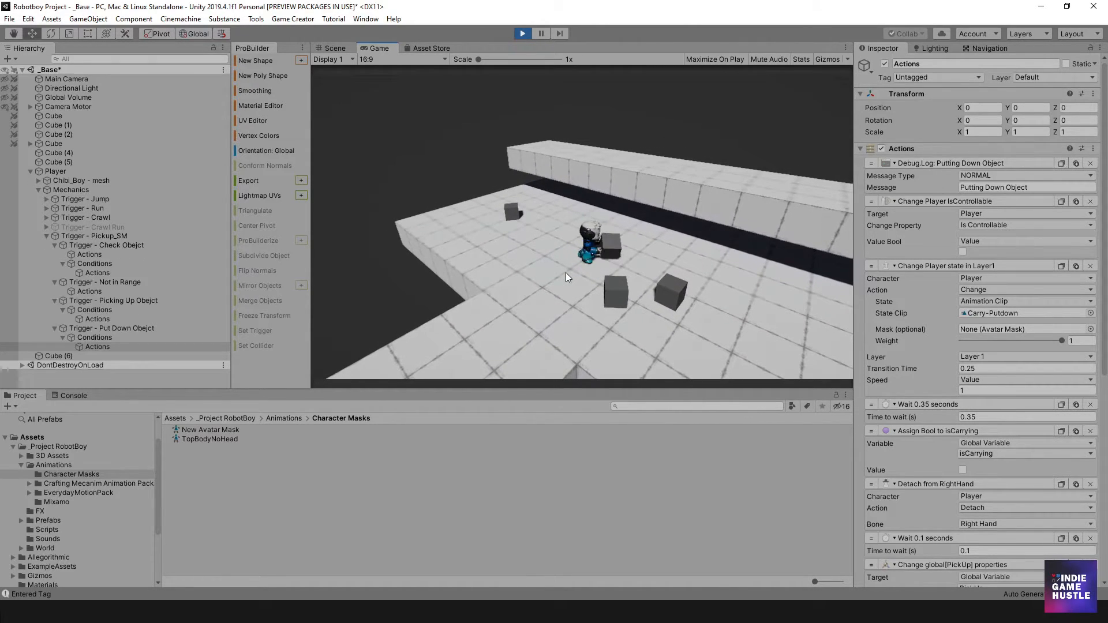
key("d")
key("s")
key("a")
key("e")
key("w")
key("d")
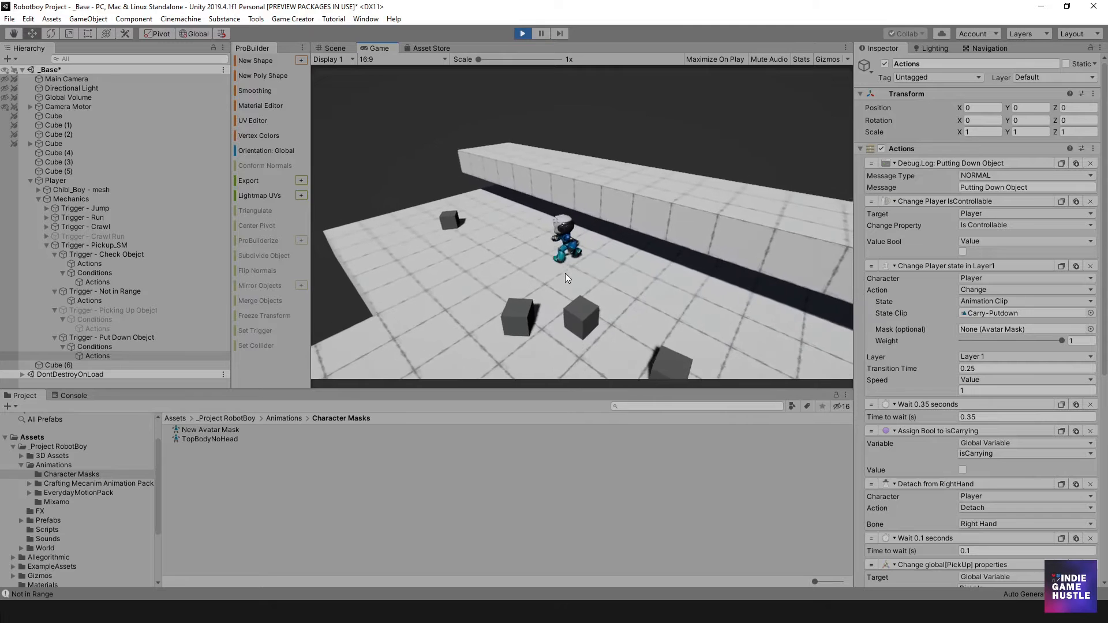
- Pick up another cube, test jumping and walking in several directions while carrying it, and end the play test
key("e")
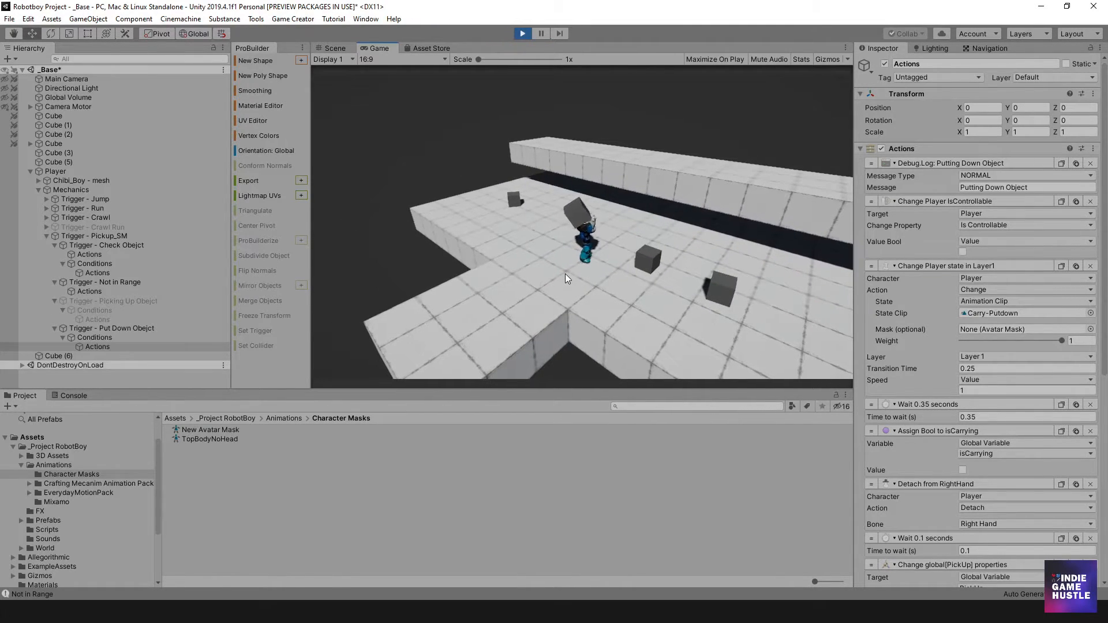
key("w")
key("space")
key("s")
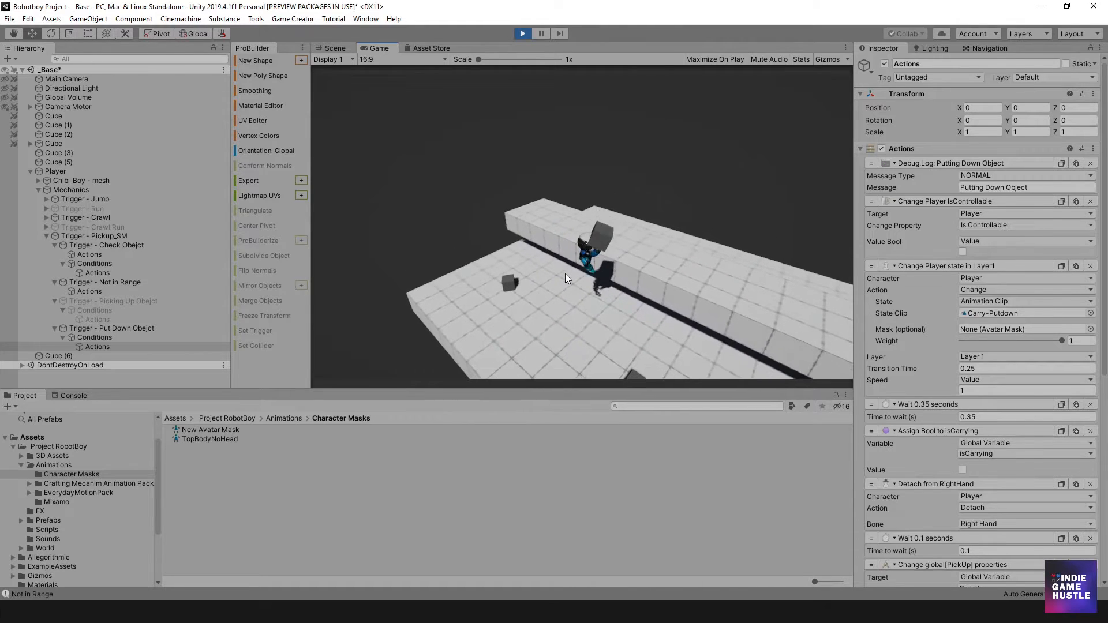
key("d")
key("w")
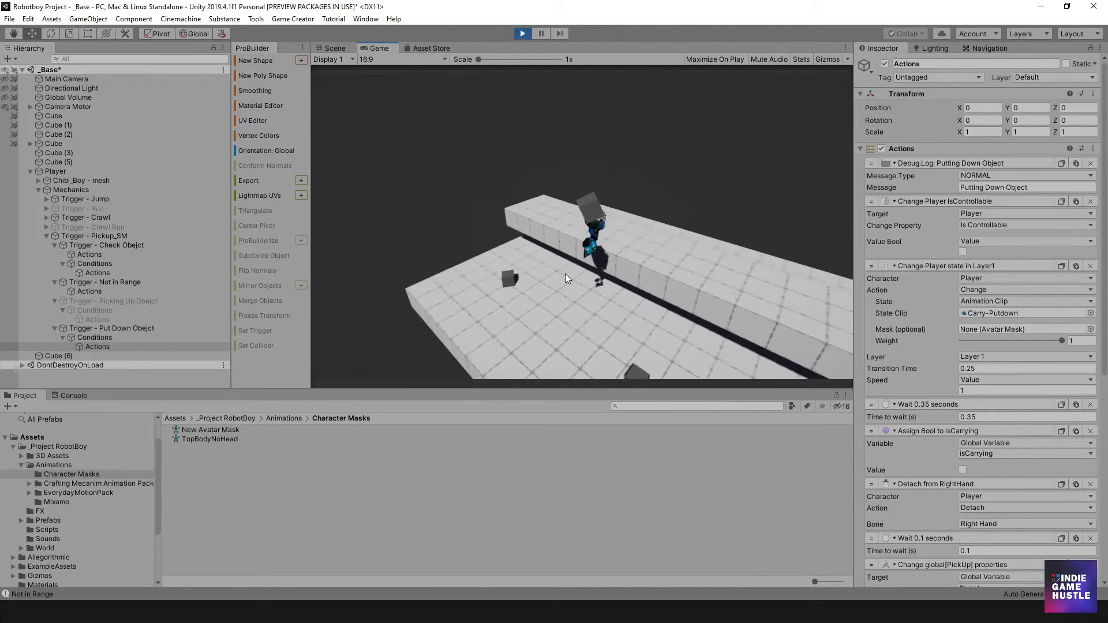
key("s")
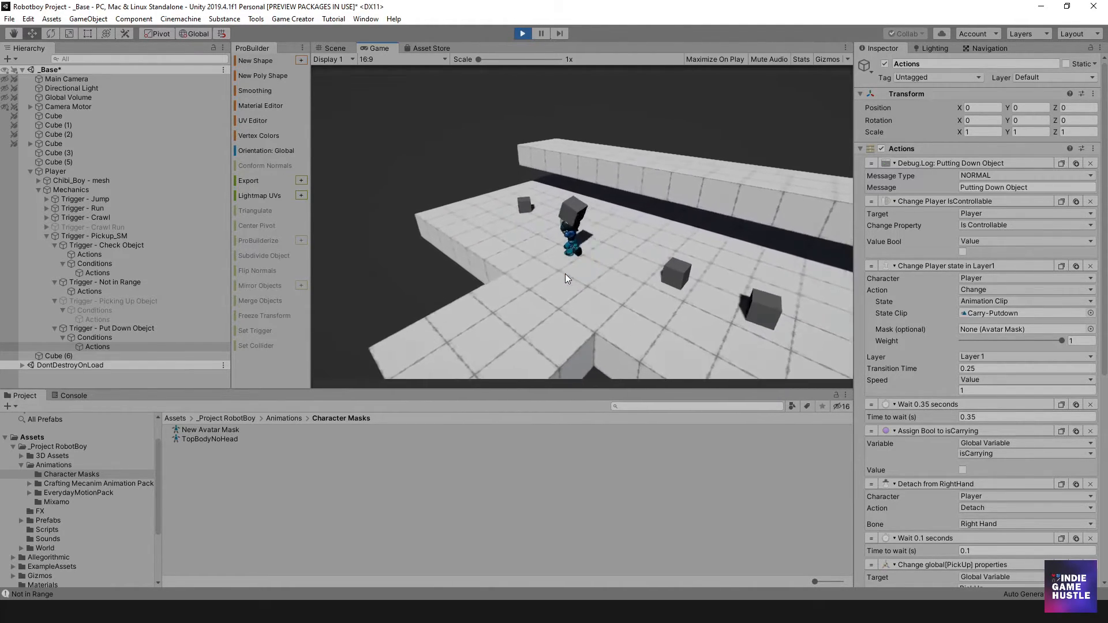
key("w")
key("s")
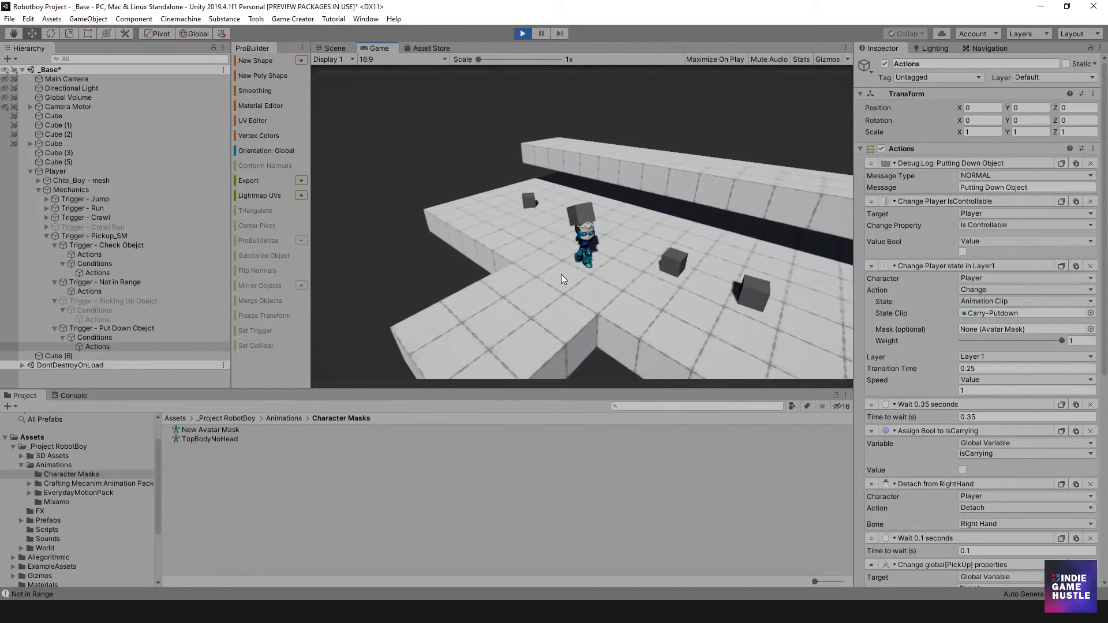
left_click(523, 34)
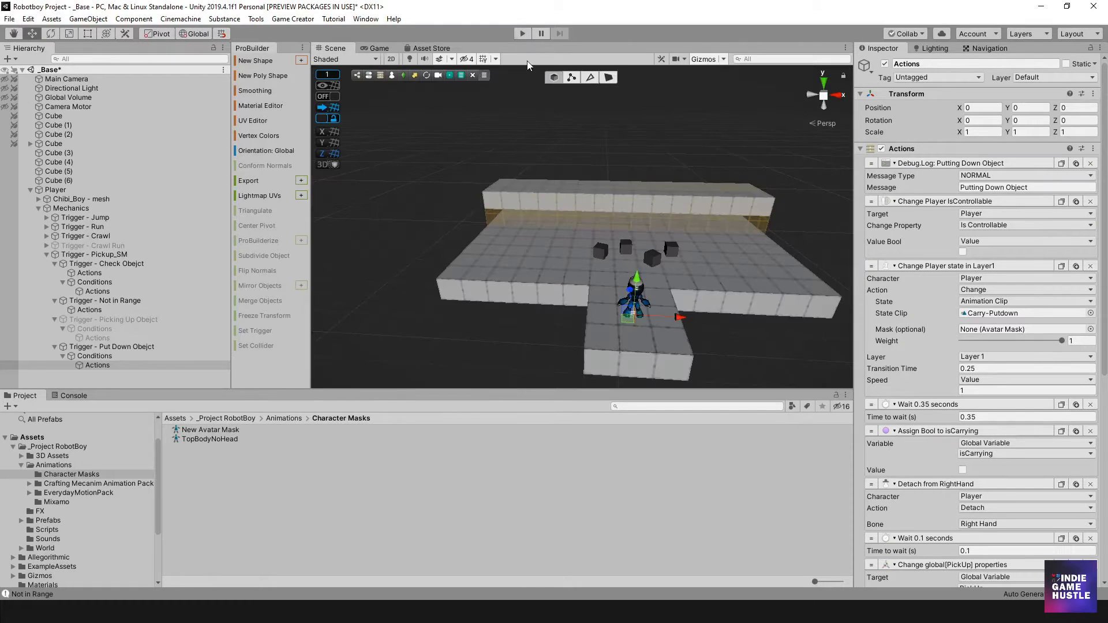
- Play-test the scene again, picking up a cube and walking the robot around with it overhead
left_click_drag(628, 241, 651, 263, "alt")
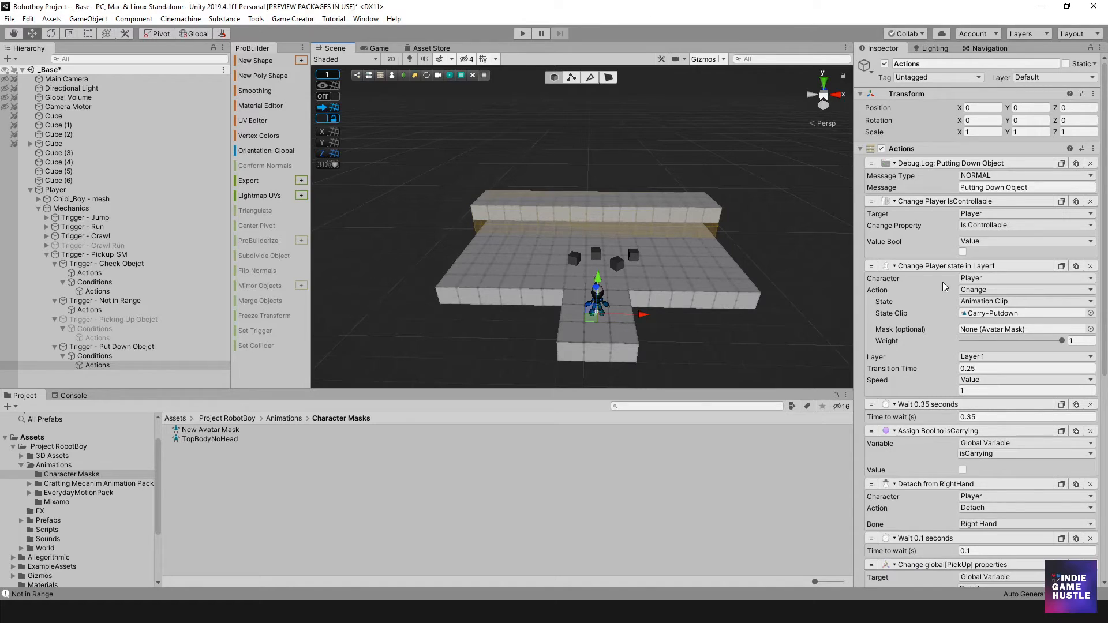
left_click(521, 35)
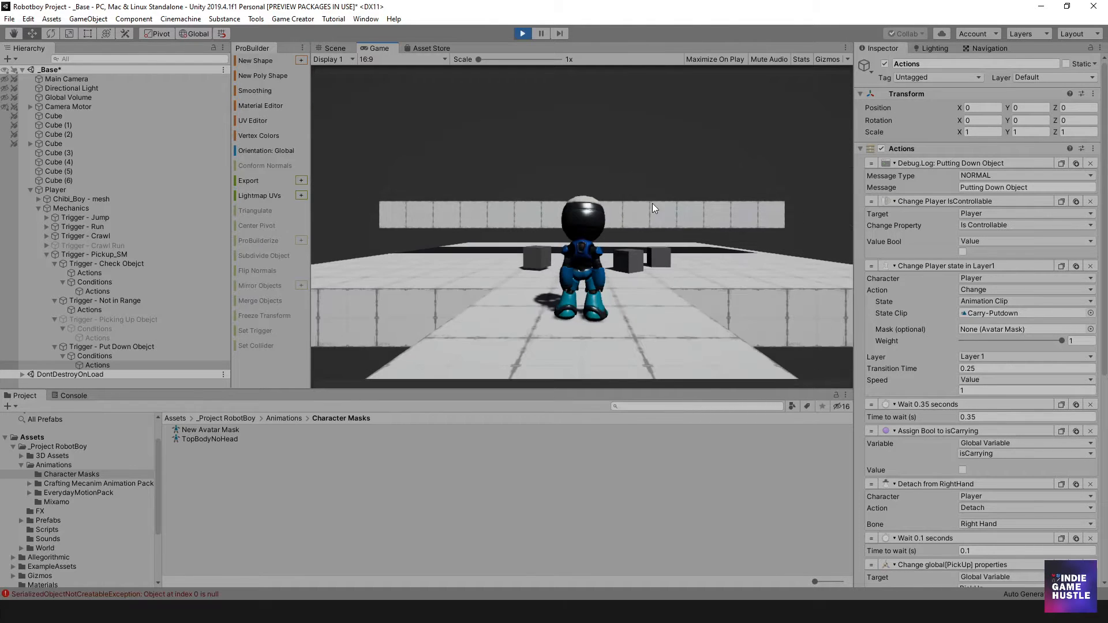
key("w")
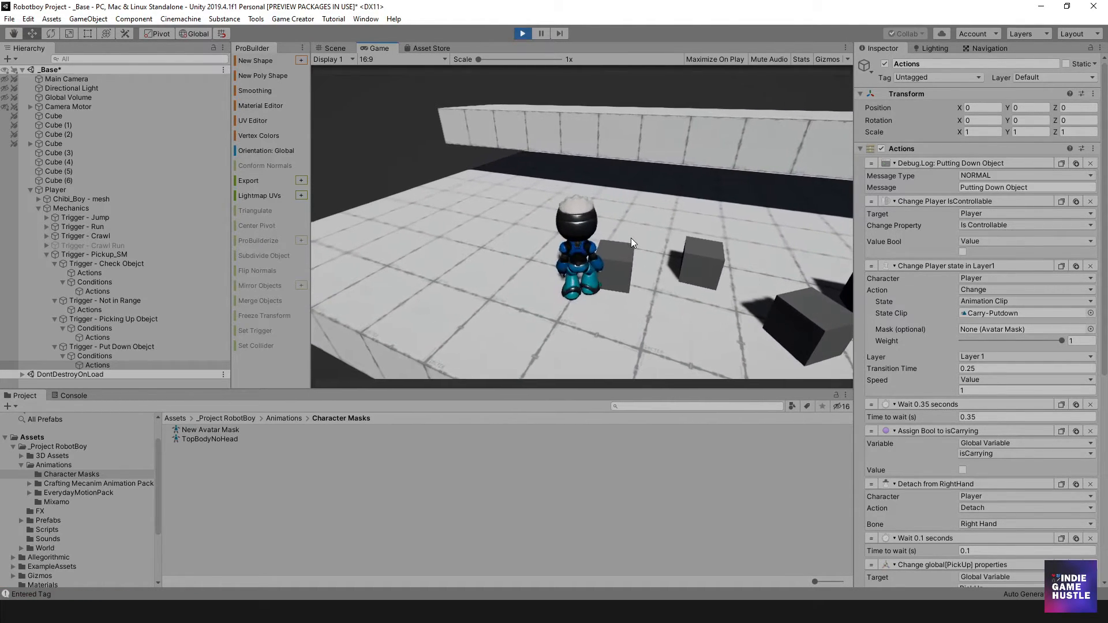
key("e")
key("w")
key("a")
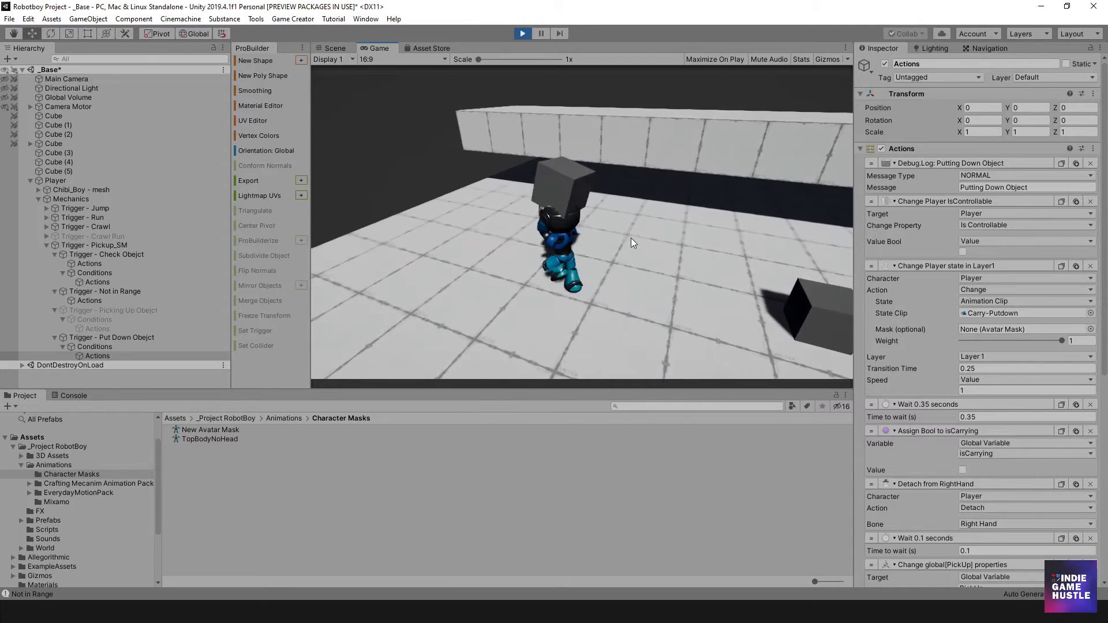
key("d")
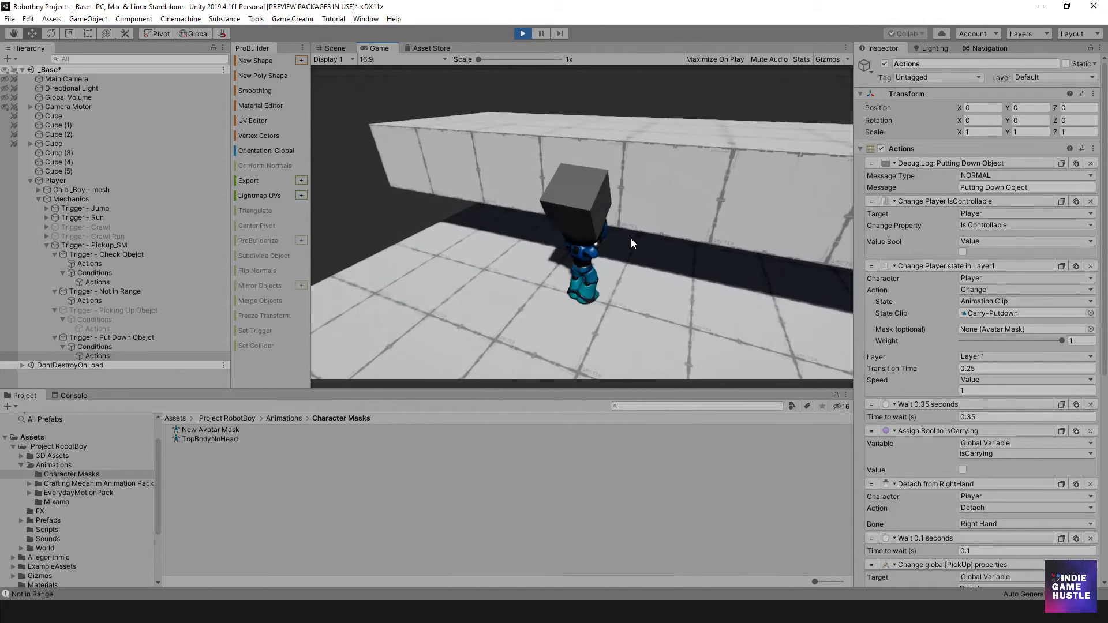
key("w")
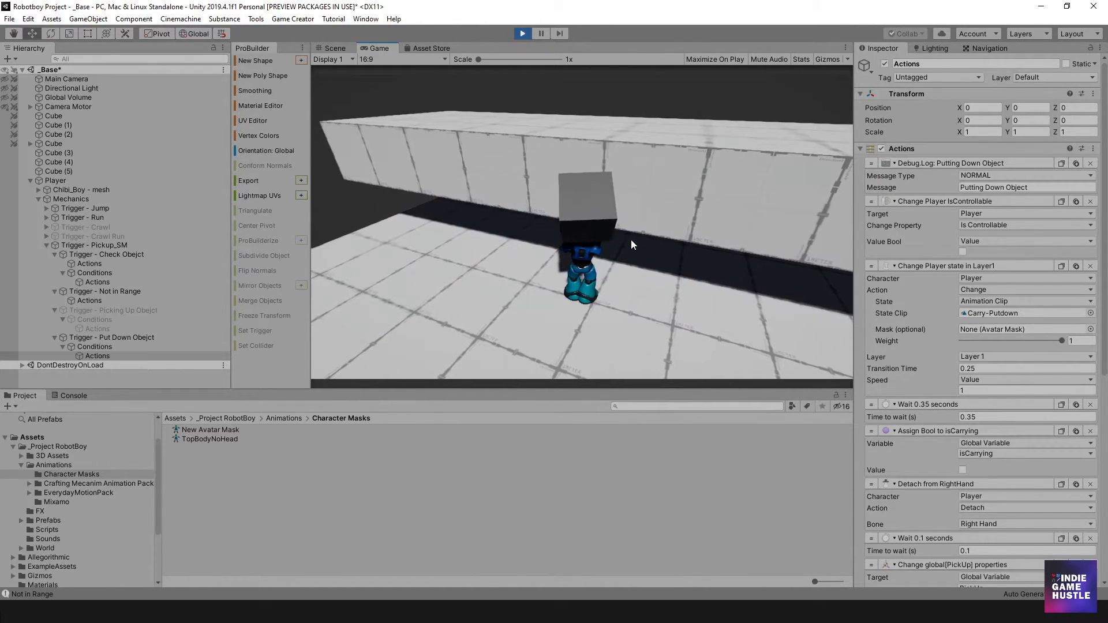
key("a")
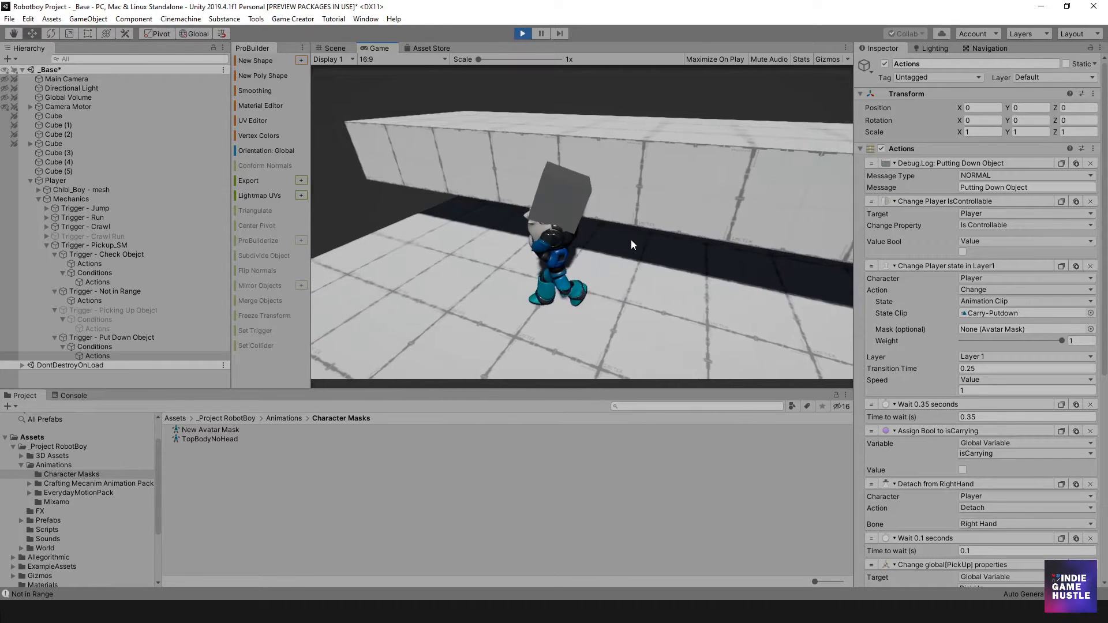
- Test crawling in several directions while carrying the cube, and stand the robot back up
key("c")
key("c")
key("d")
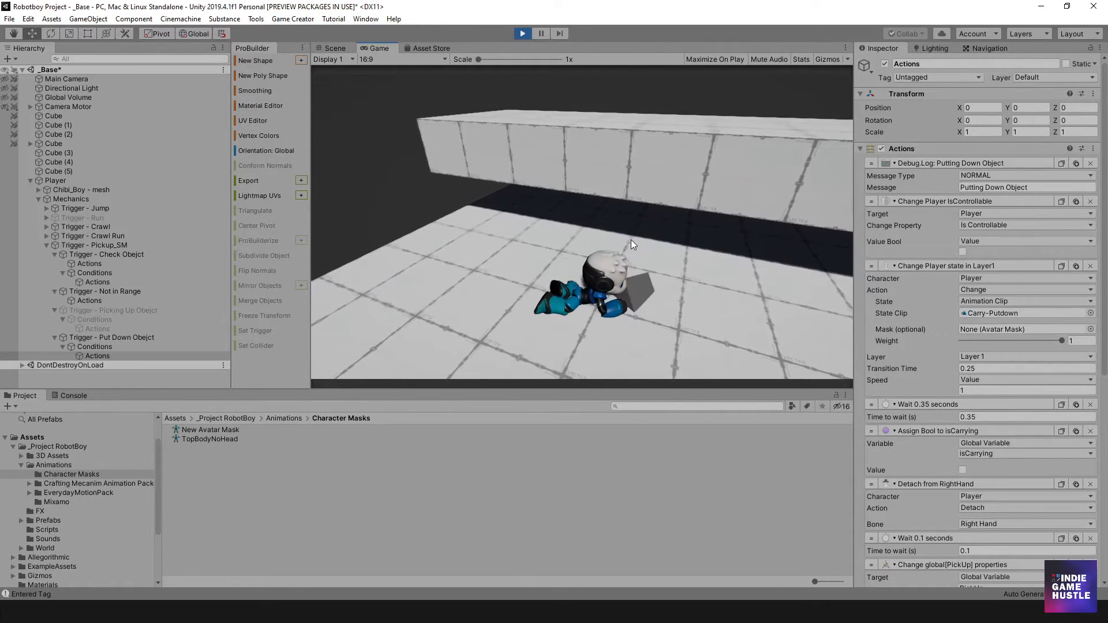
key("w")
key("a")
key("s")
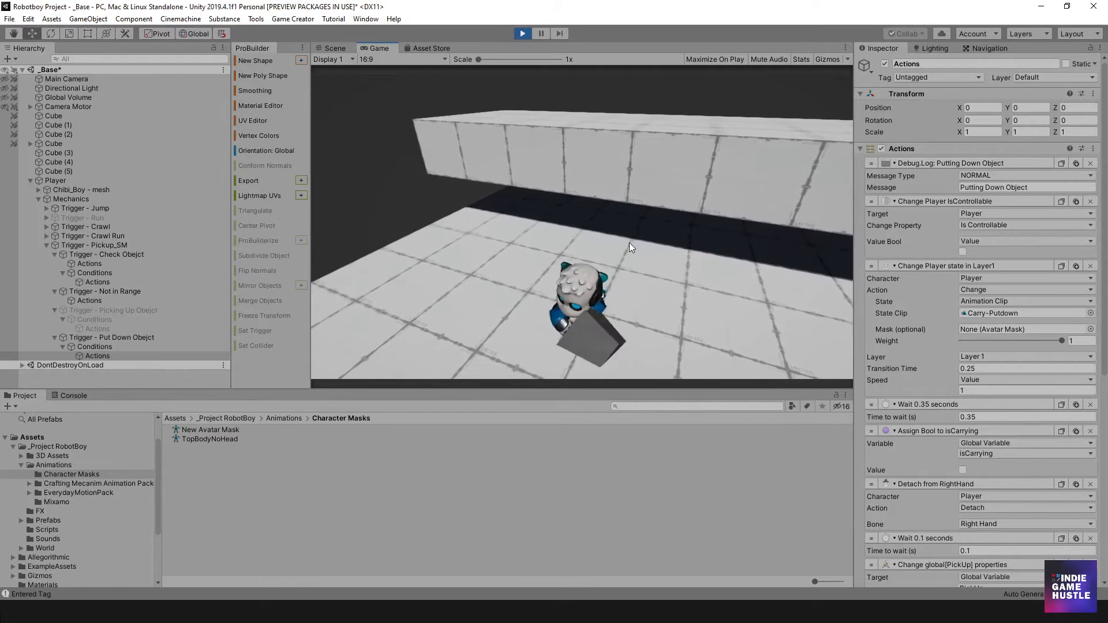
key("c")
- Walk the robot around after the crawl and test jumping with the cube still held
key("d")
key("w")
key("a")
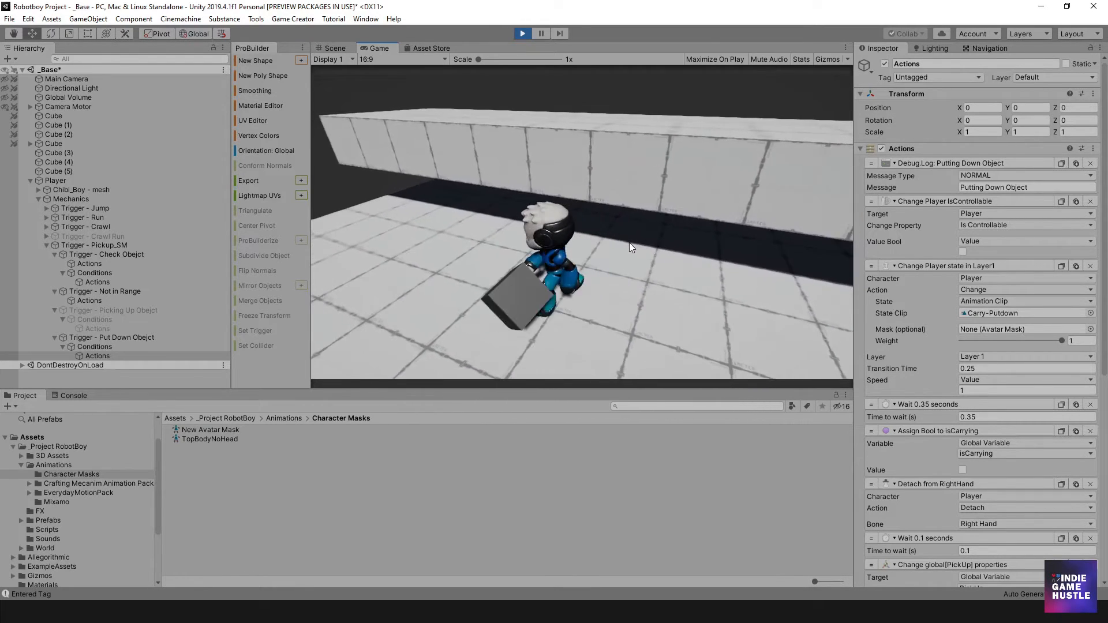
key("s")
key("d")
key("a")
key("w")
key("space")
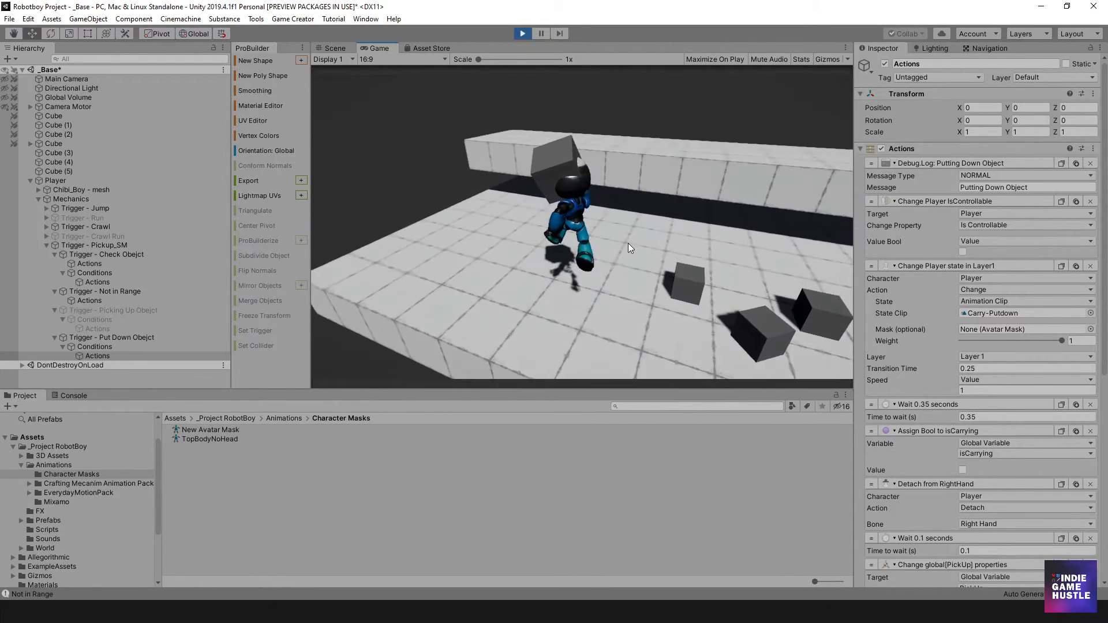
- Turn and walk the robot after the jump to examine how the attached cube follows its hand
key("d")
key("s")
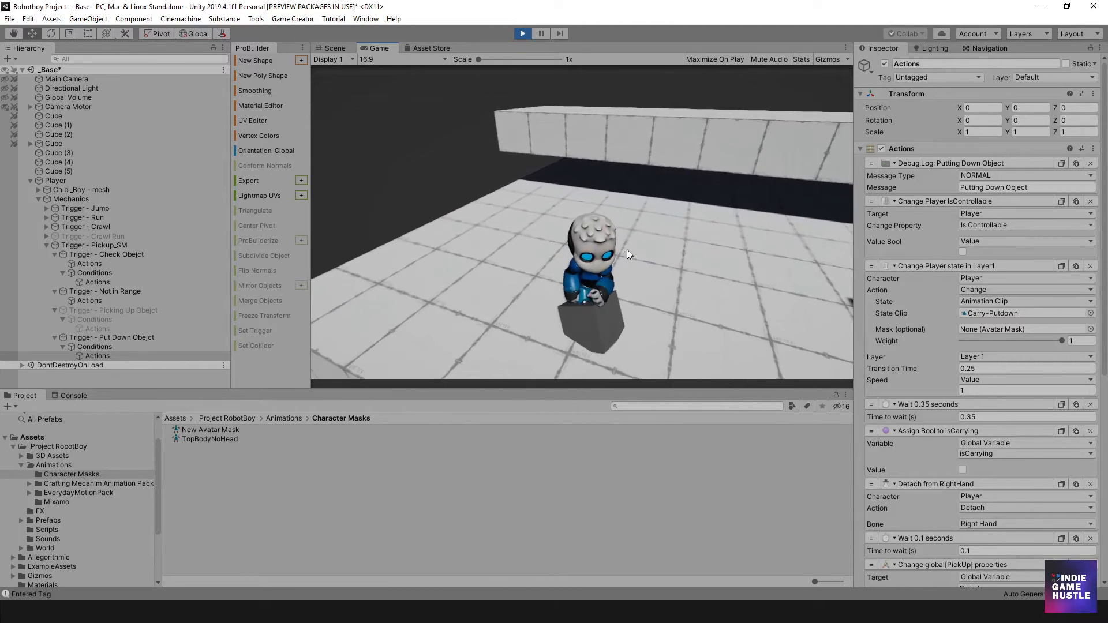
key("d")
key("w")
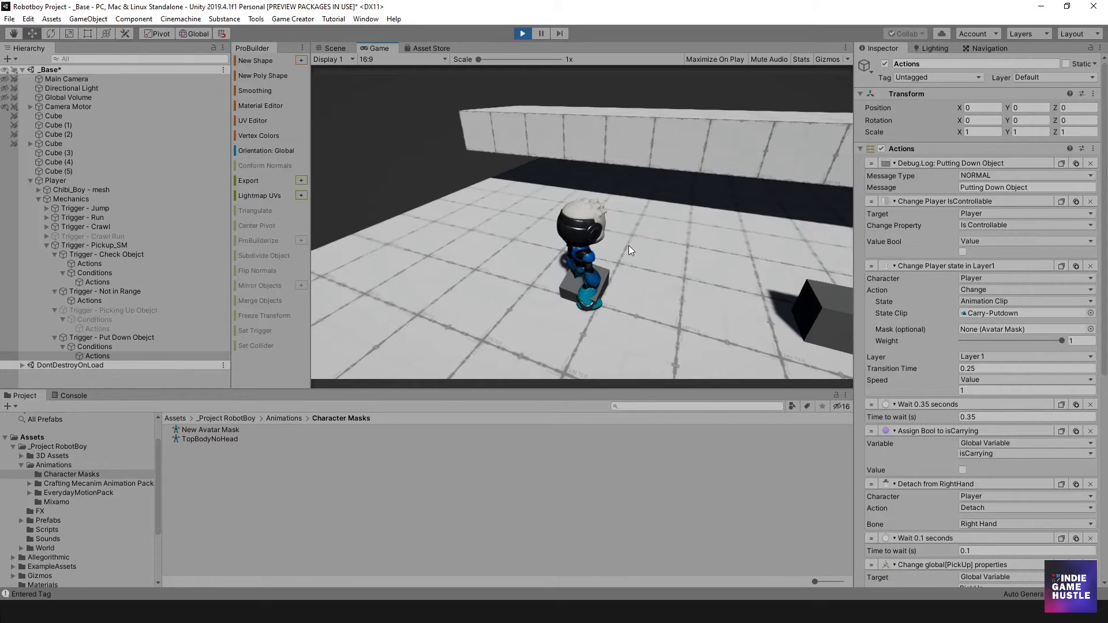
key("d")
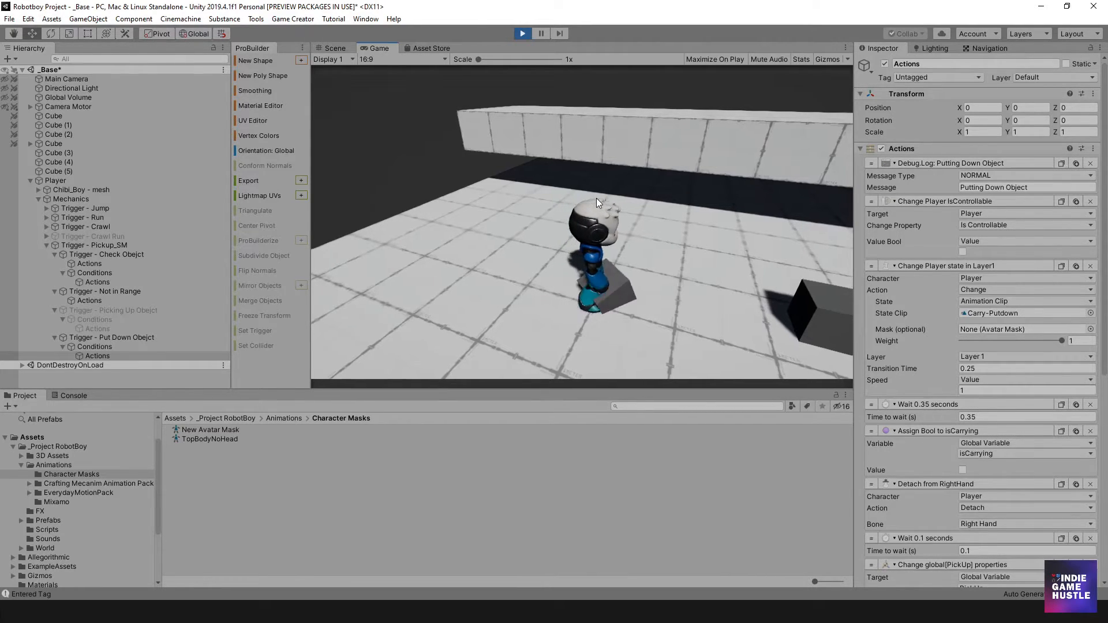
key("a")
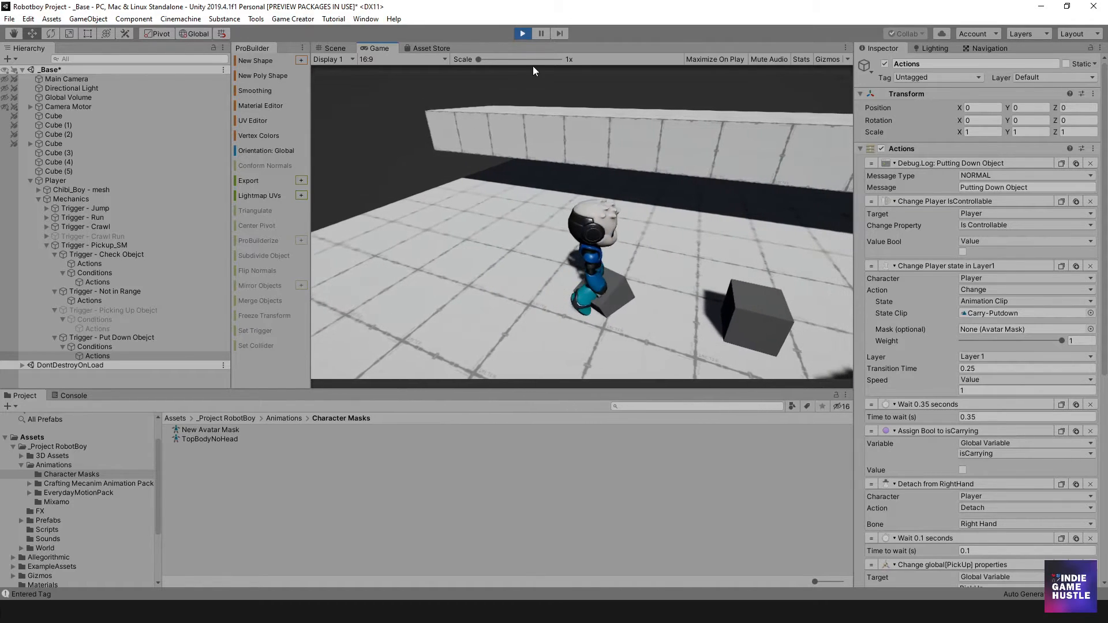
- End the play test and collapse every action in the Picking Up Object trigger's Actions list
left_click(524, 33)
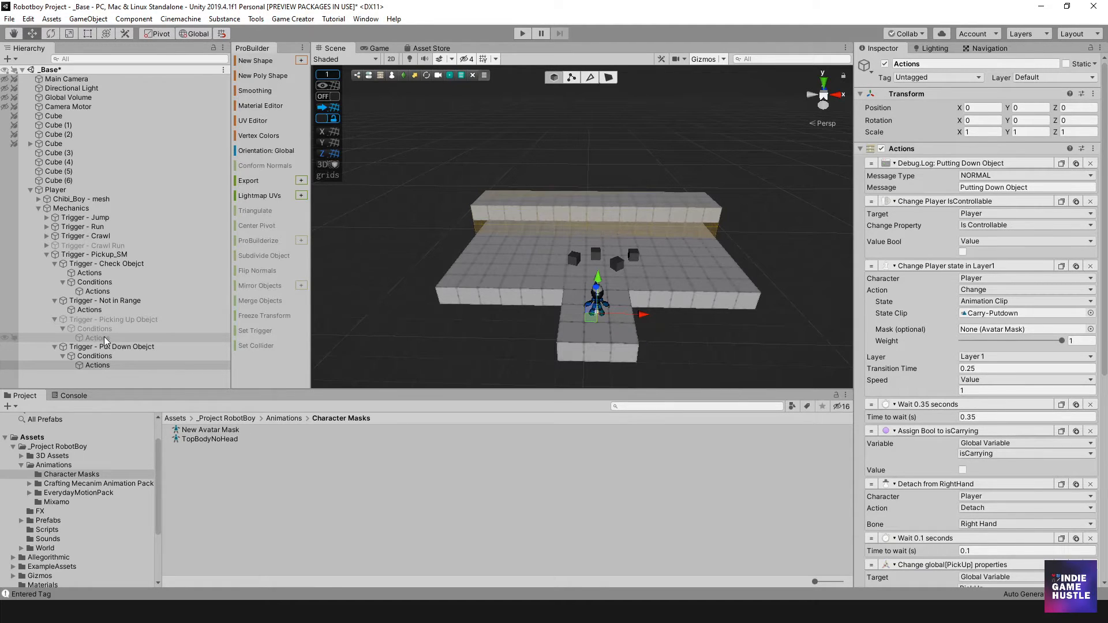
left_click(97, 338)
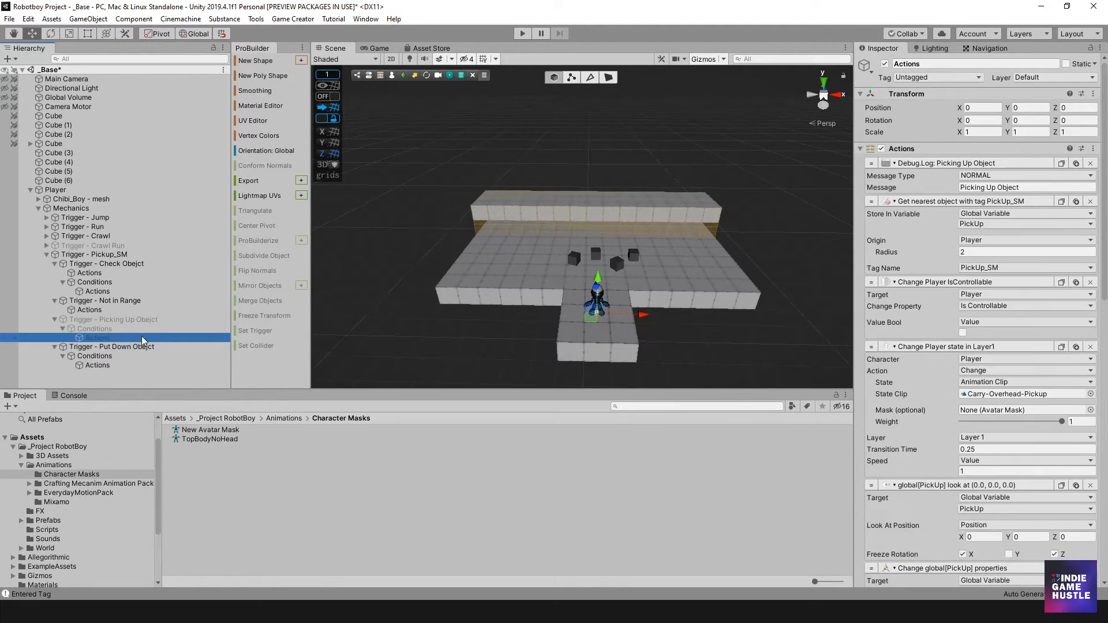
left_click(927, 164)
left_click(927, 175)
left_click(926, 188)
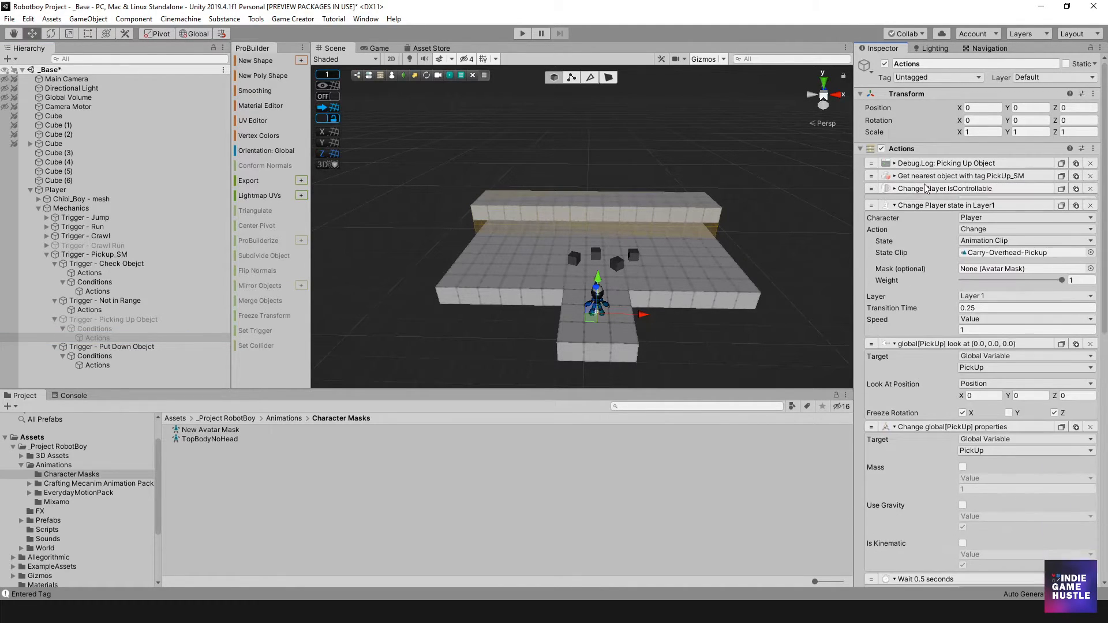
left_click(925, 201)
left_click(924, 214)
left_click(922, 233)
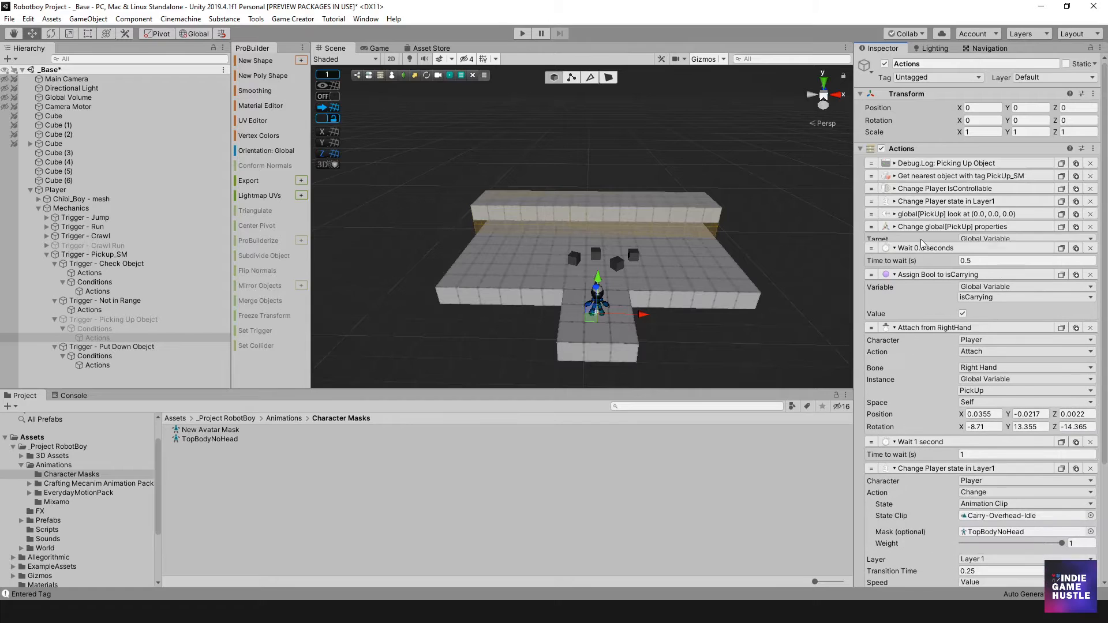
left_click(920, 239)
left_click(920, 252)
left_click(920, 265)
left_click(921, 278)
left_click(925, 290)
left_click(929, 303)
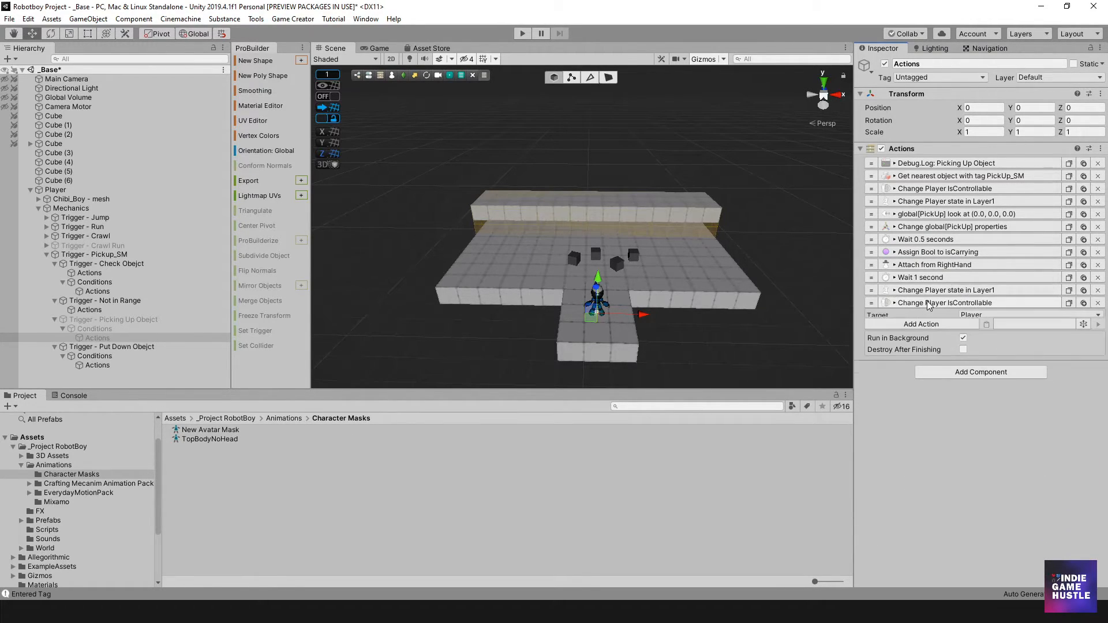
- Append a Set Active action to the picking-up actions, targeting Trigger - Crawl with Active turned off
left_click(938, 315)
type("set")
left_click(906, 383)
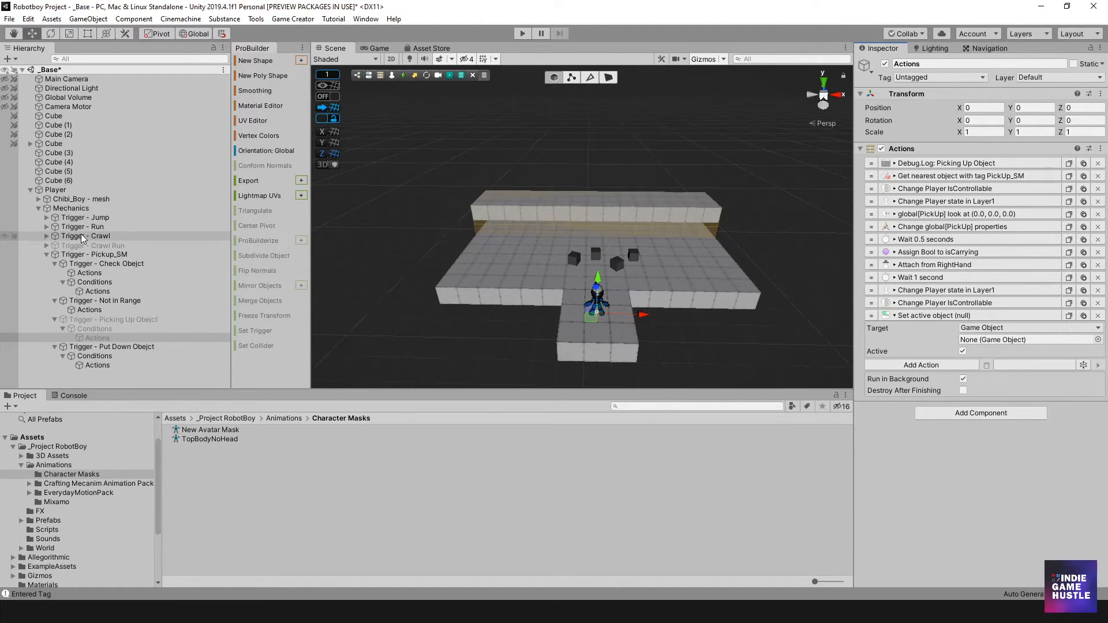
left_click_drag(97, 338, 580, 248)
left_click_drag(978, 347, 977, 345)
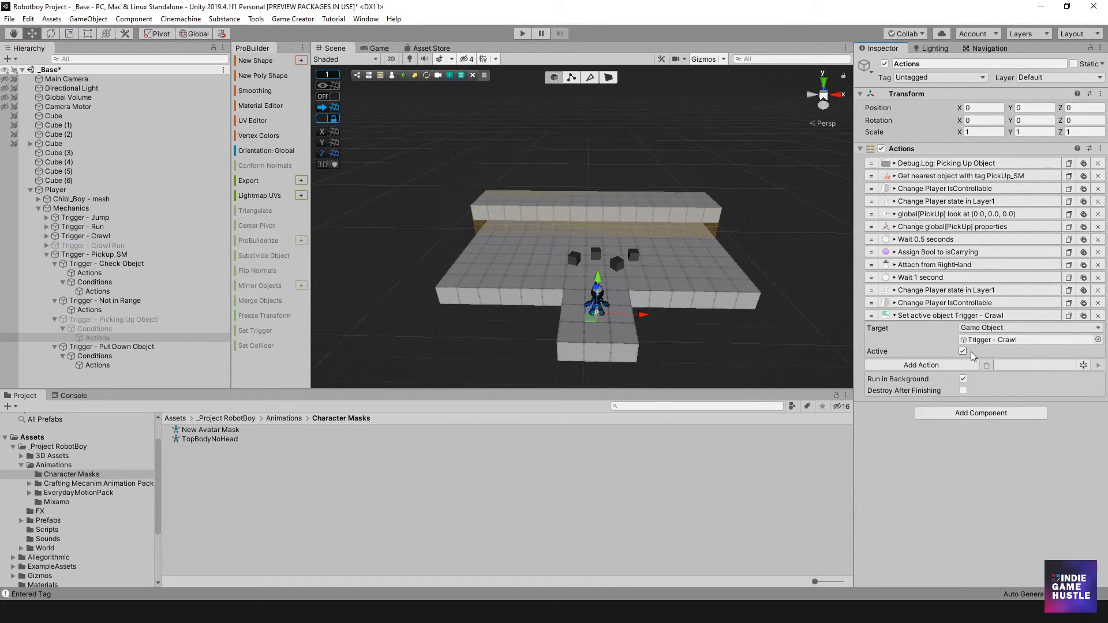
left_click(962, 351)
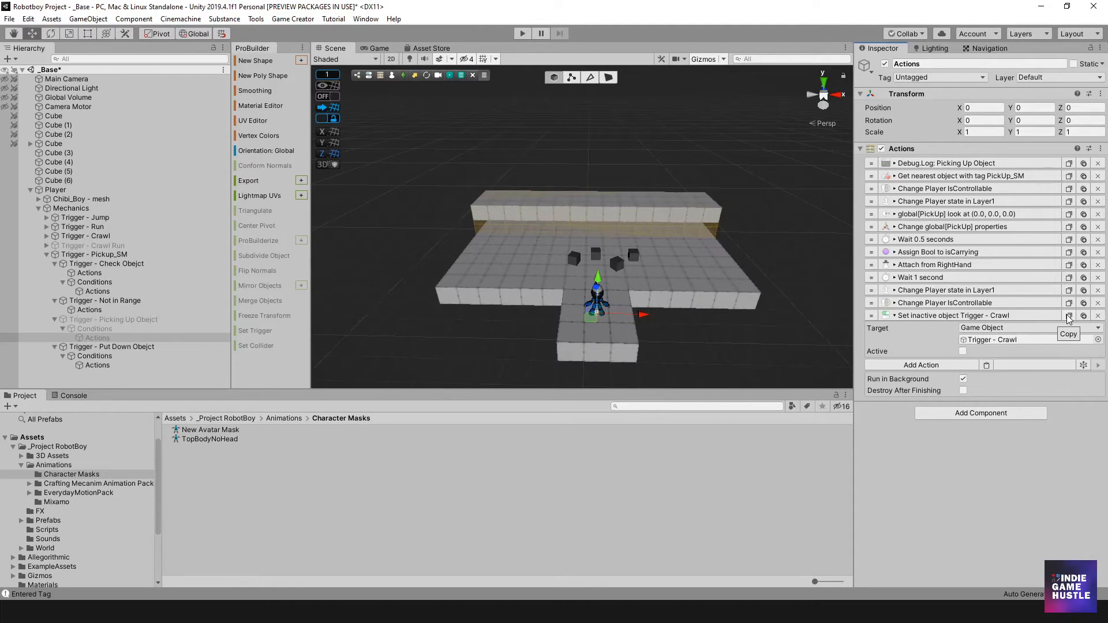
- Open the Put Down Object trigger's Actions and collapse the actions in its list
left_click(102, 366)
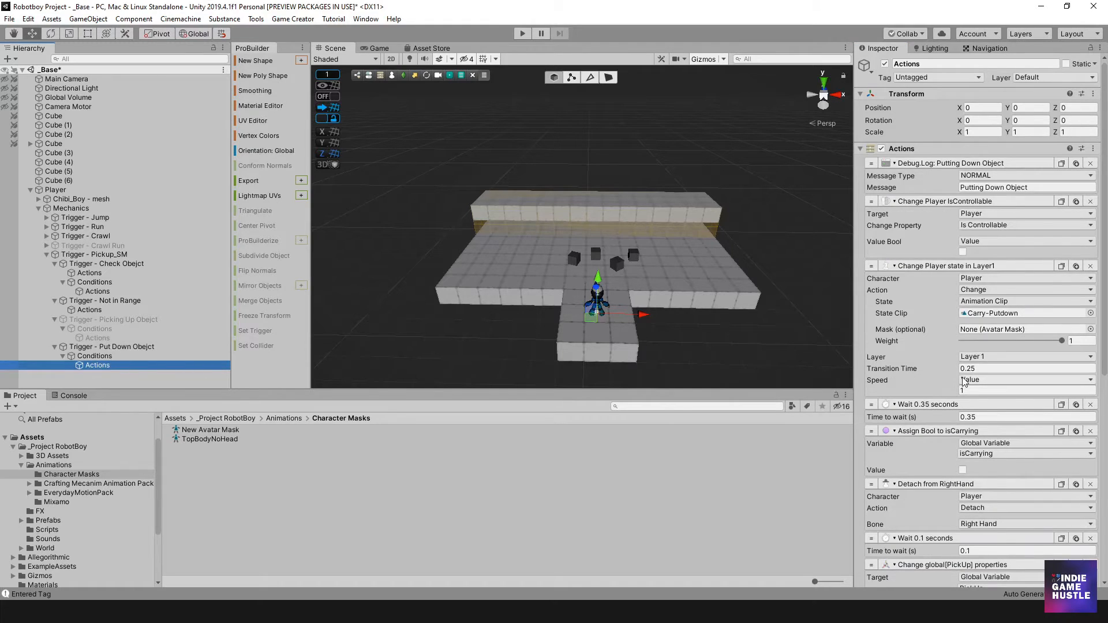
left_click(925, 201)
left_click(924, 164)
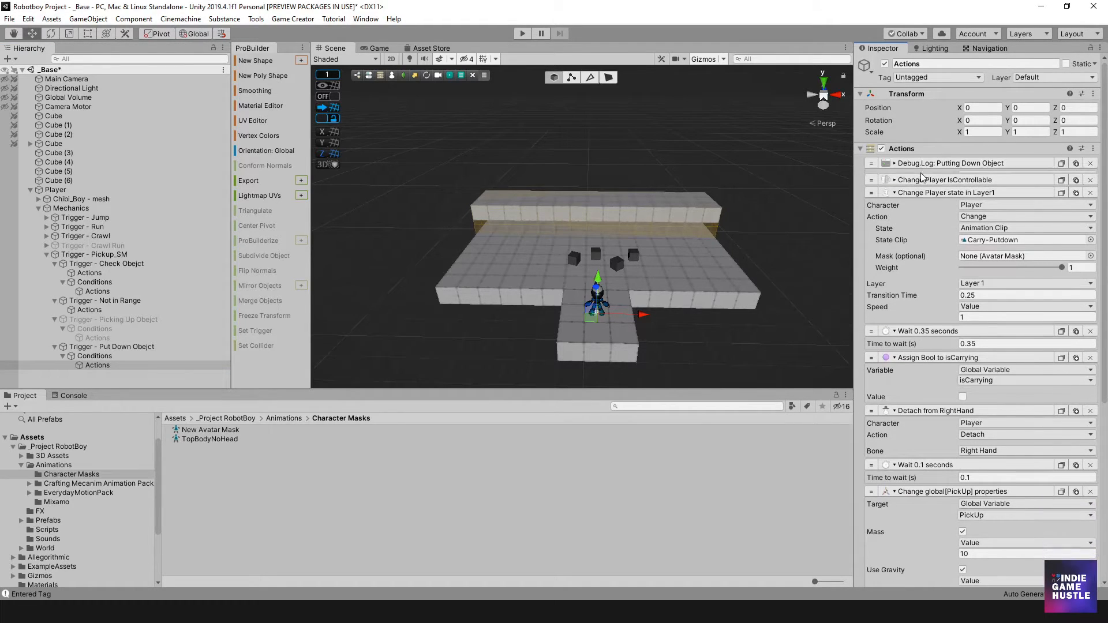
left_click(914, 189)
left_click(910, 227)
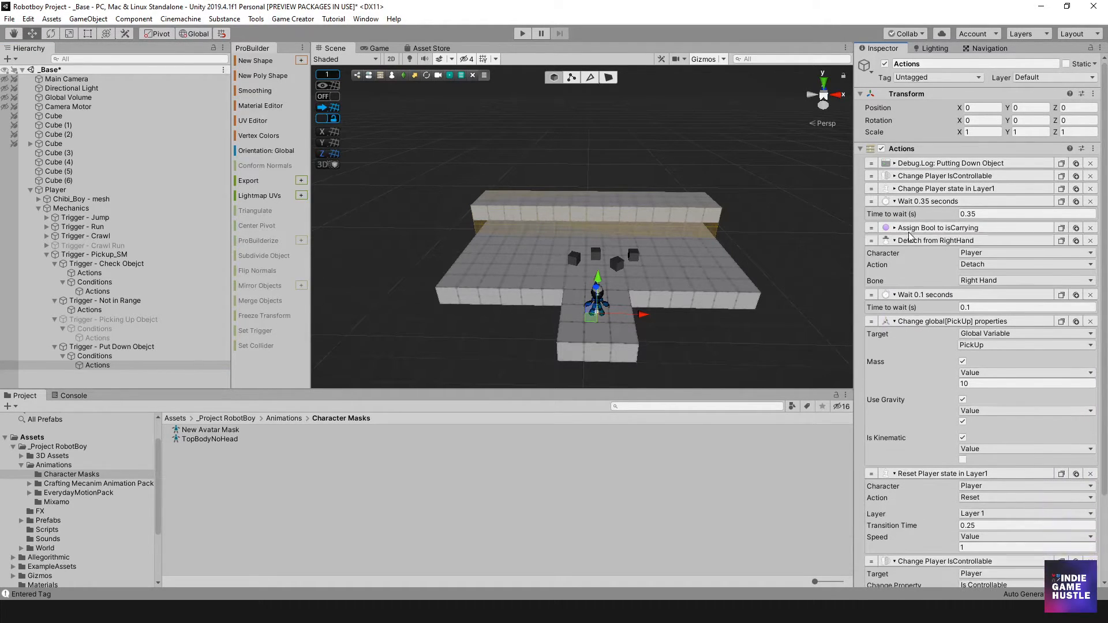
left_click(917, 240)
left_click(916, 201)
left_click(909, 239)
left_click(912, 252)
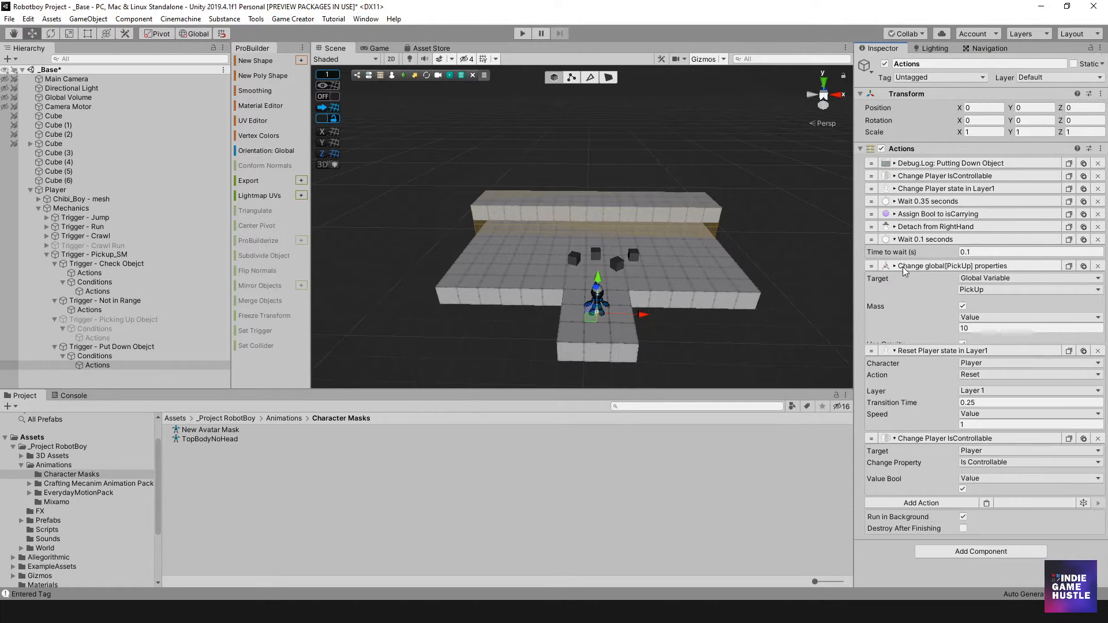
left_click(915, 265)
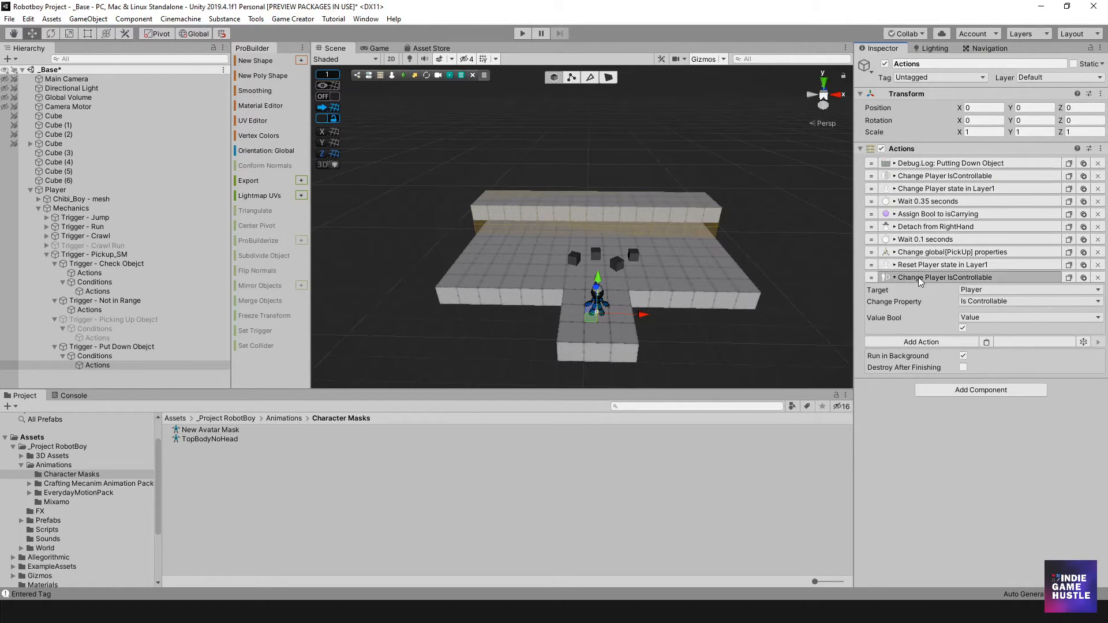
- Paste the copied Trigger - Crawl Set Active action at the end of the put-down actions, with Active turned on
left_click(923, 278)
left_click(987, 291)
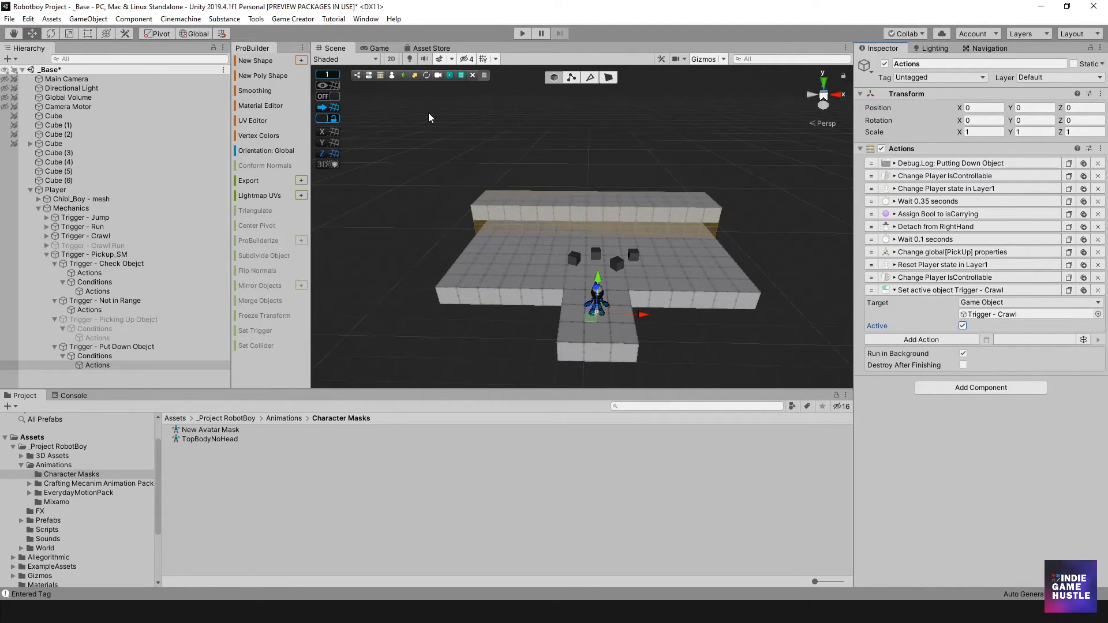
- Play-test the scene, walking the robot to a cube, picking it up and carrying it forward overhead
left_click(522, 33)
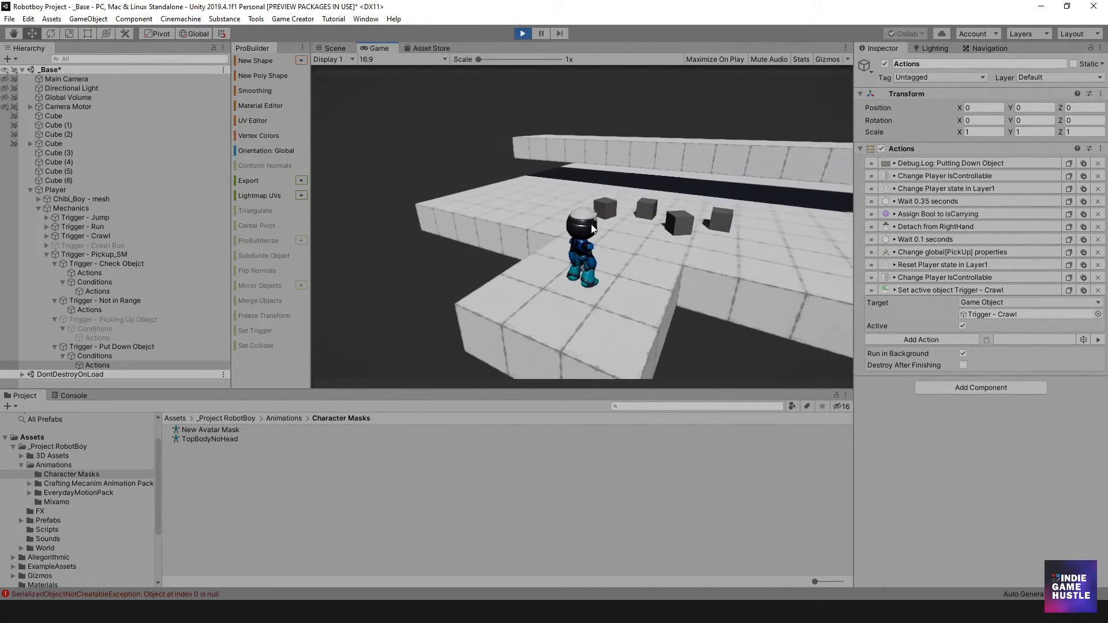
key("w")
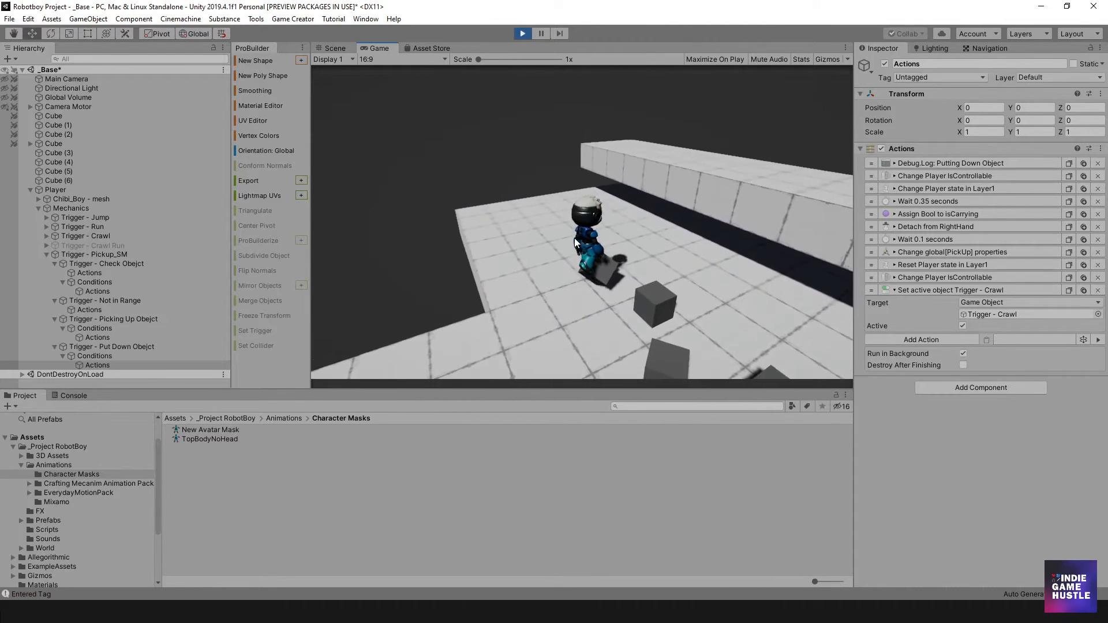
key("e")
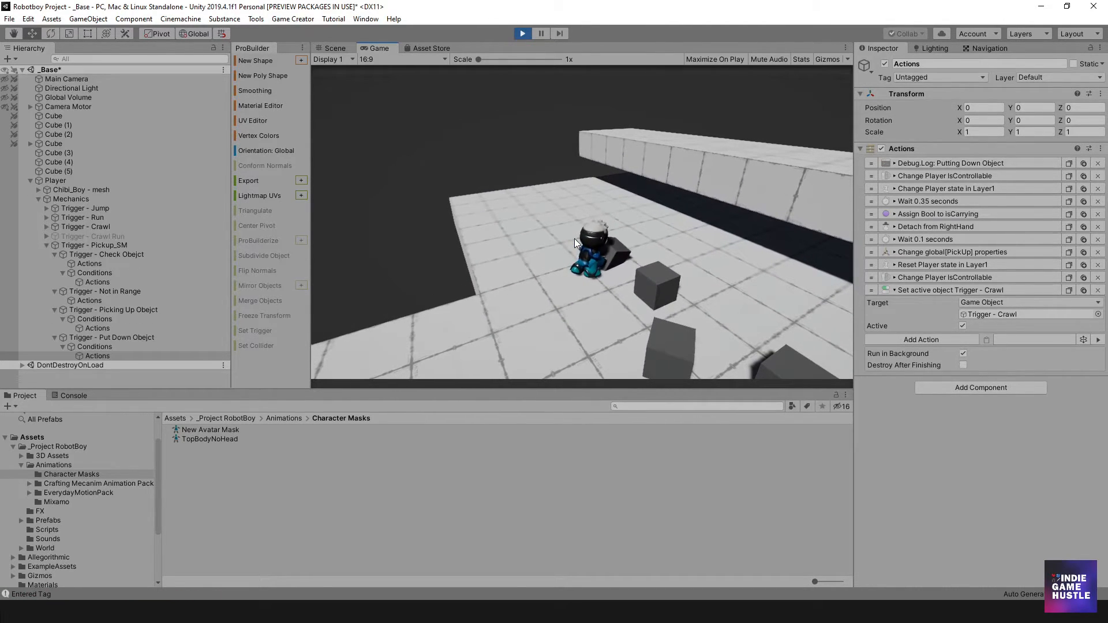
key("w")
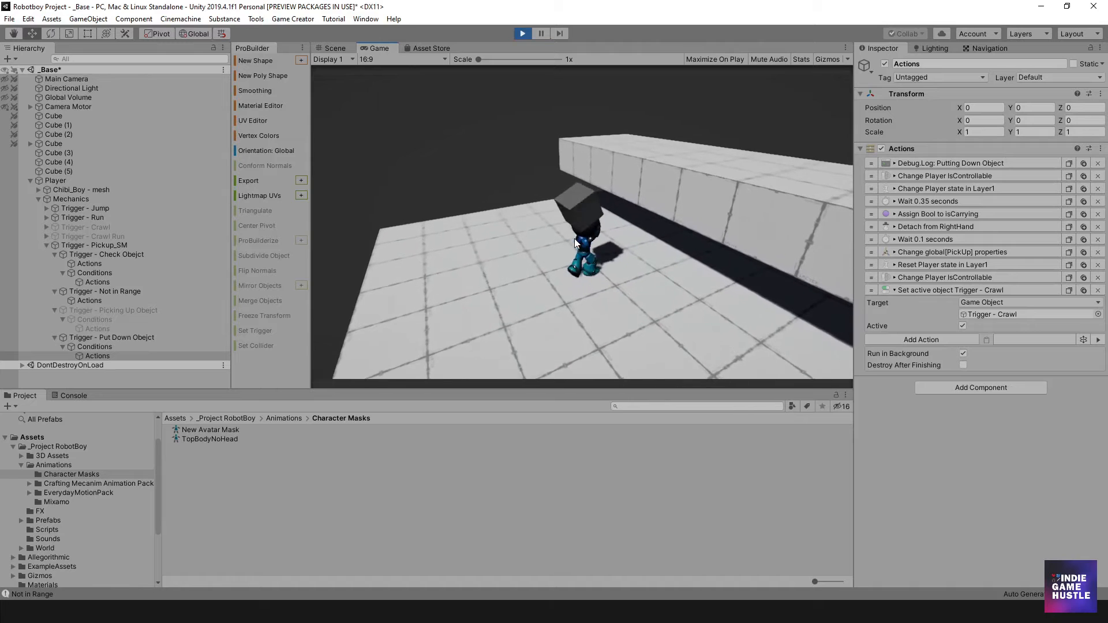
key("w")
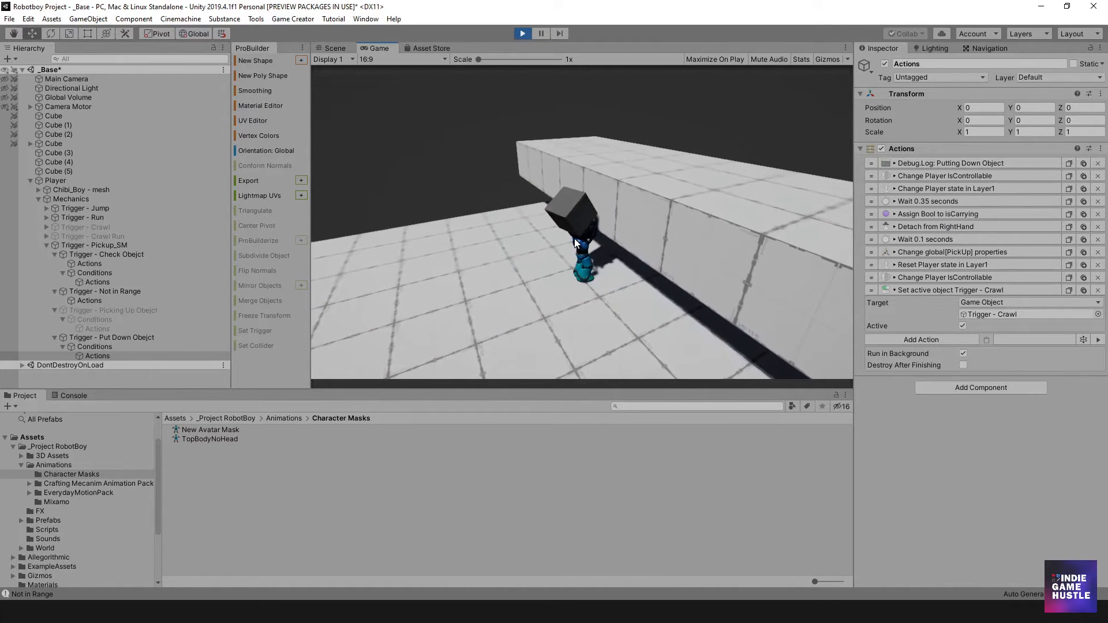
- Walk the robot in several directions with the cube overhead to check movement while carrying
key("d")
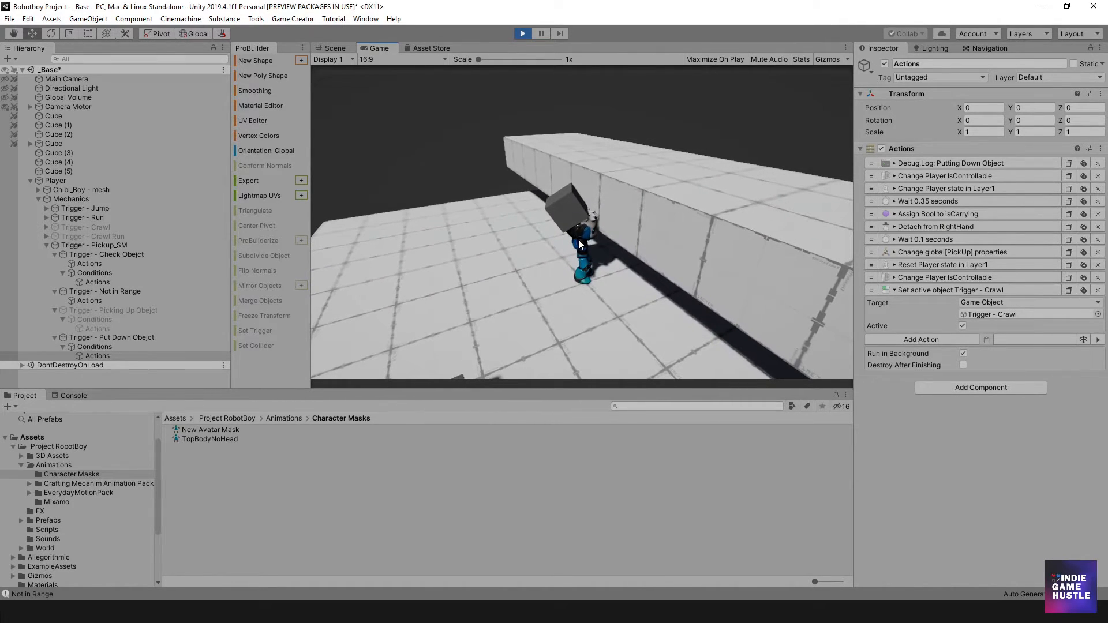
key("s")
key("d")
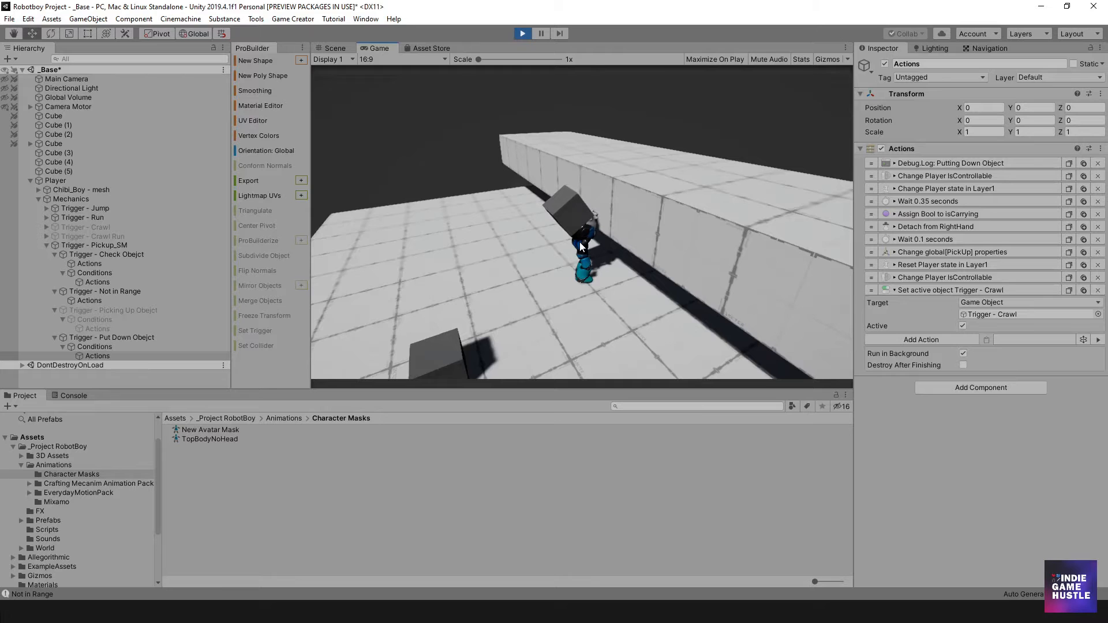
key("a")
key("s")
key("w")
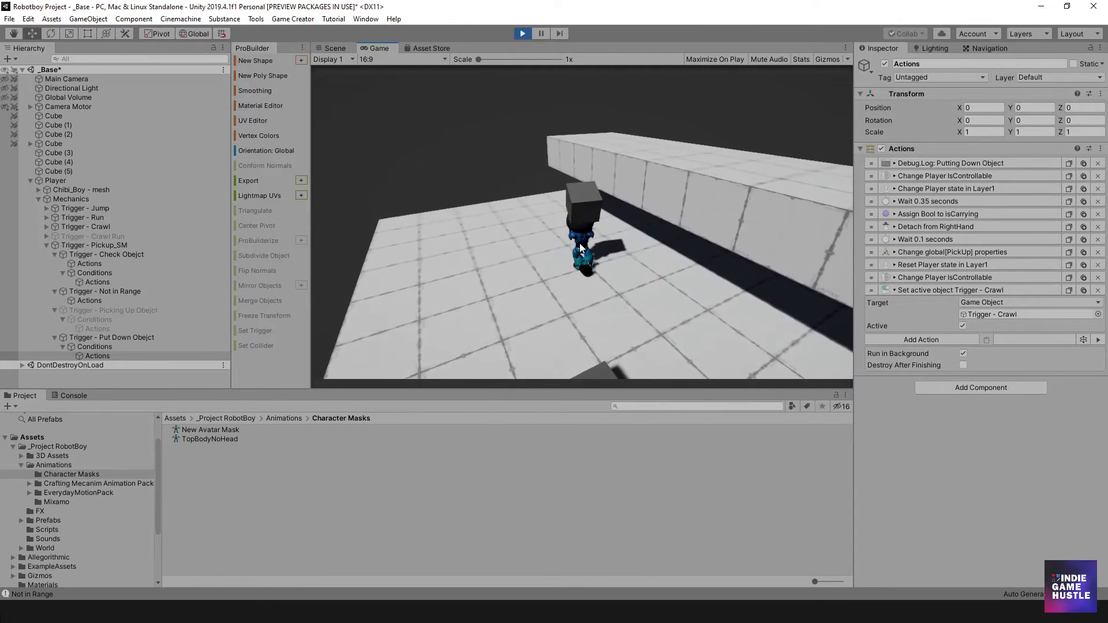
- Put the cube down and walk the robot away from it
key("e")
key("d")
key("w")
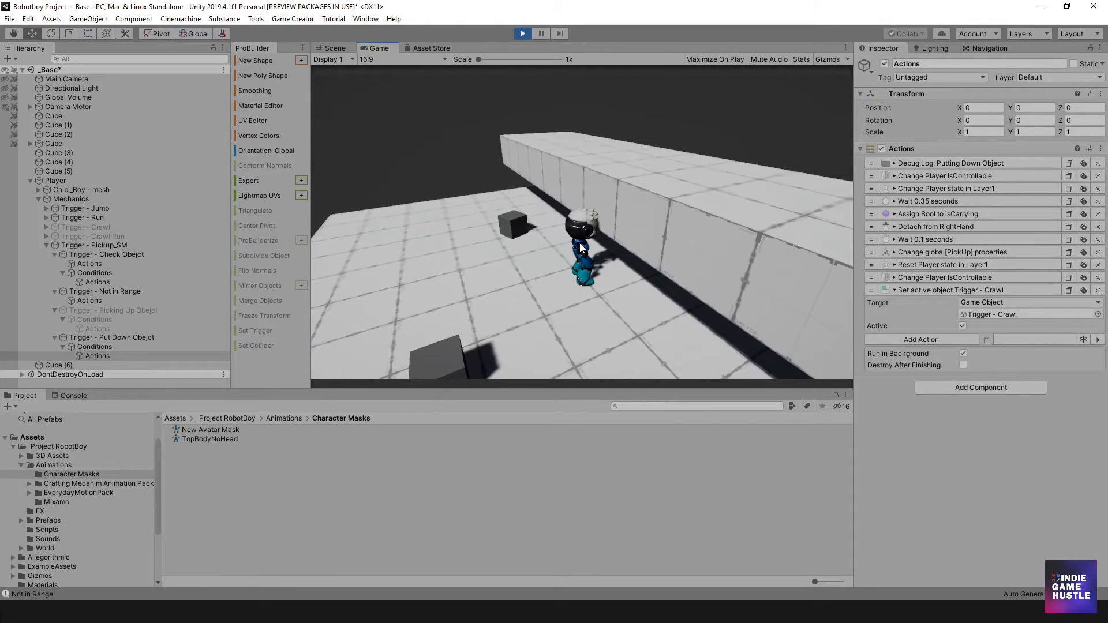
key("a")
key("s")
key("d")
- Test crawling in different directions without a cube, and stand the robot back up beside the dropped cube
key("c")
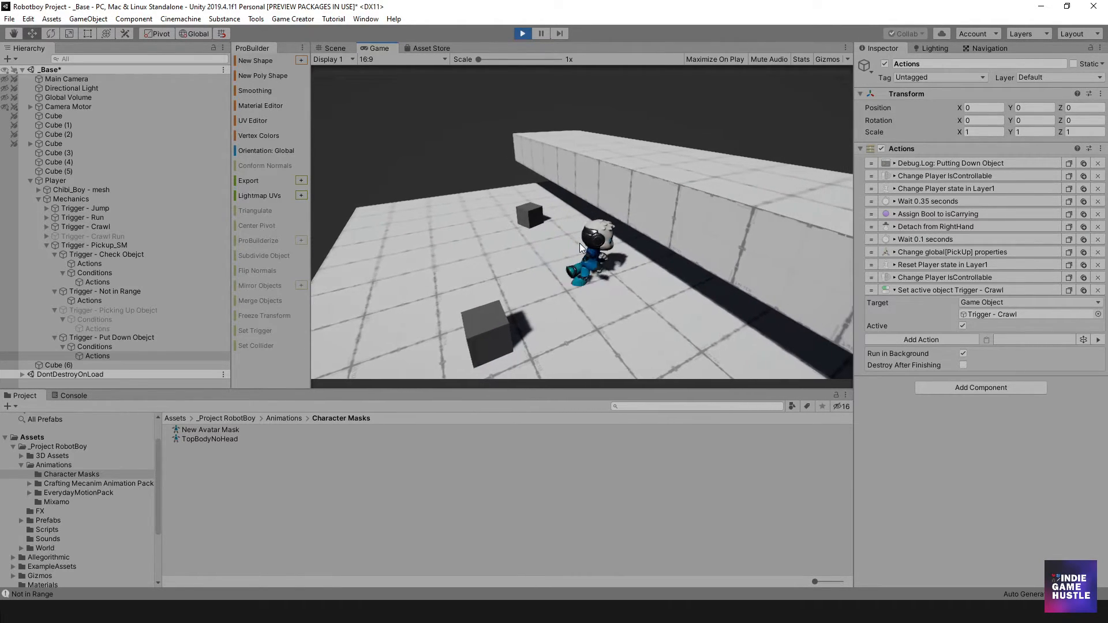
key("w")
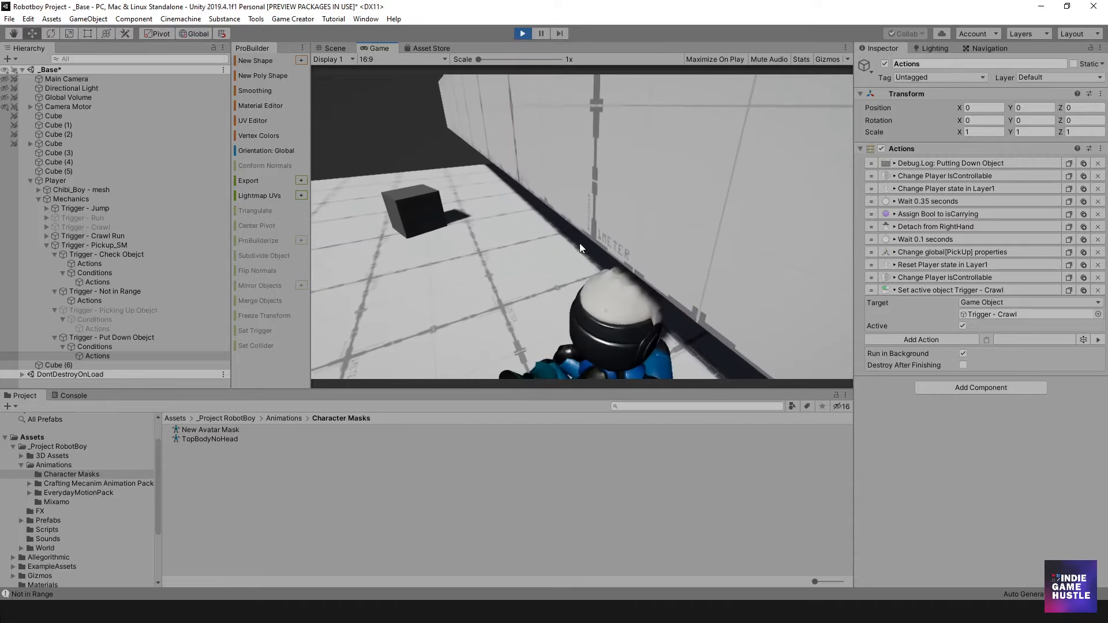
key("a")
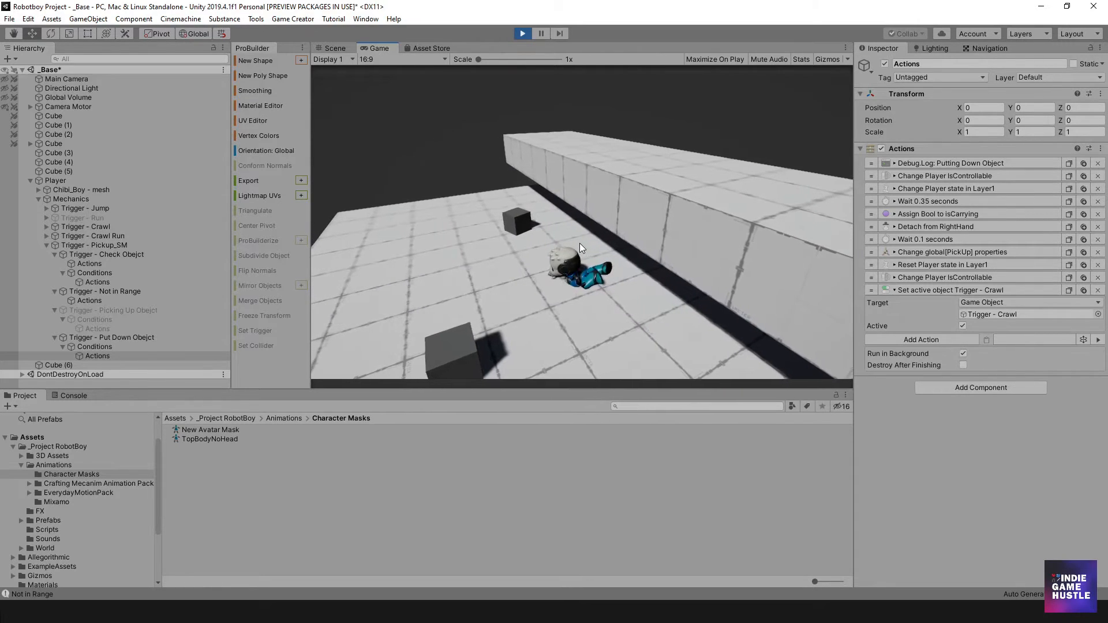
key("c")
key("s")
key("d")
- Pick the cube up again and walk the robot around with it overhead
key("e")
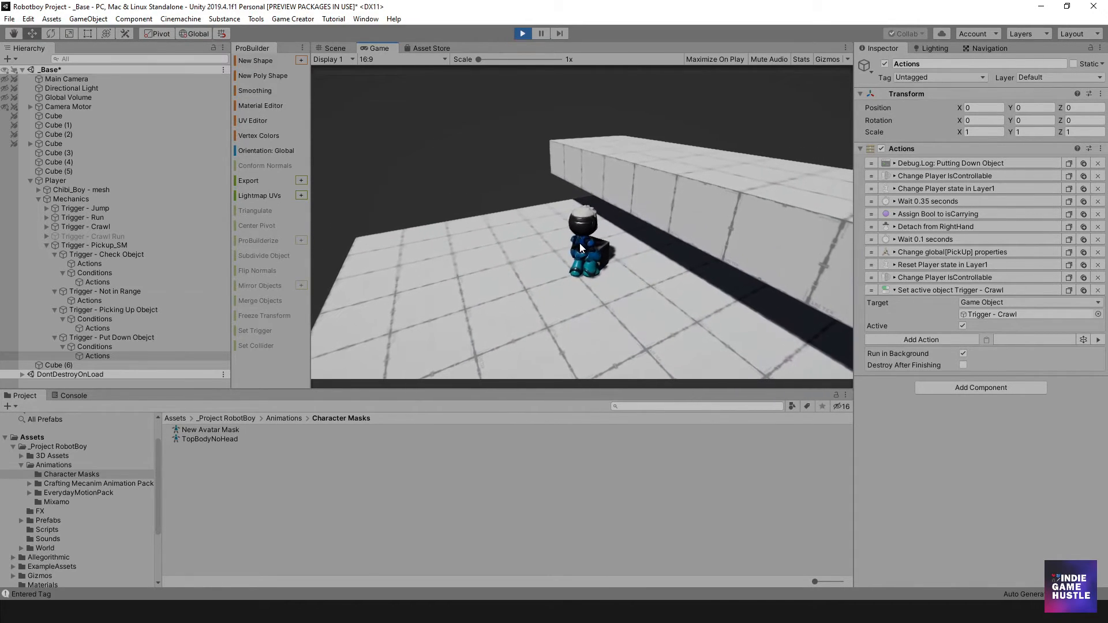
key("s")
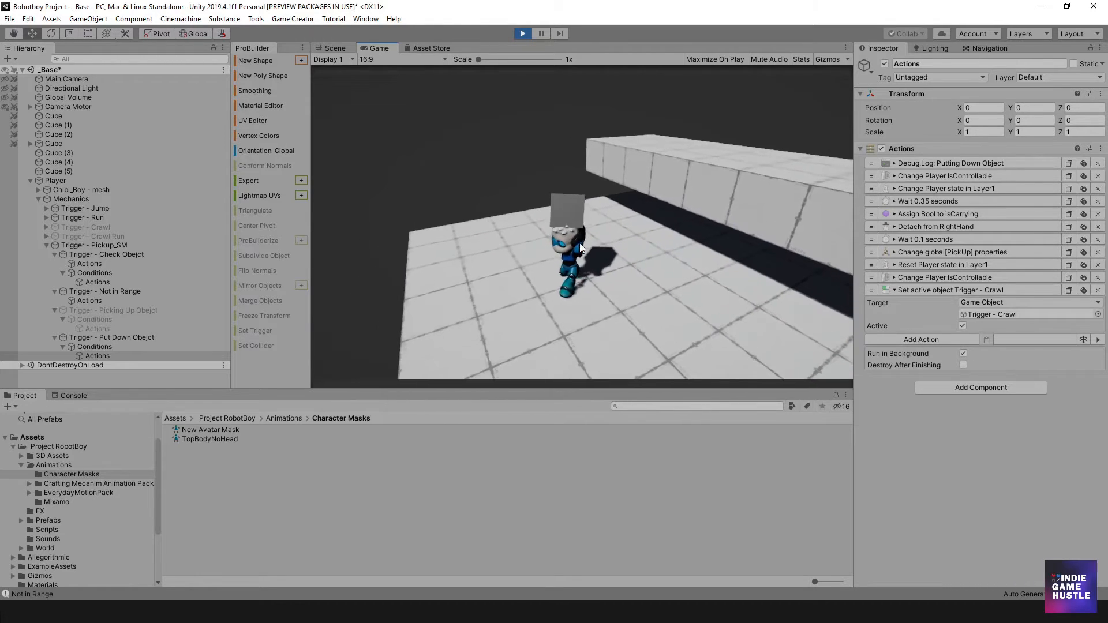
key("w")
key("e")
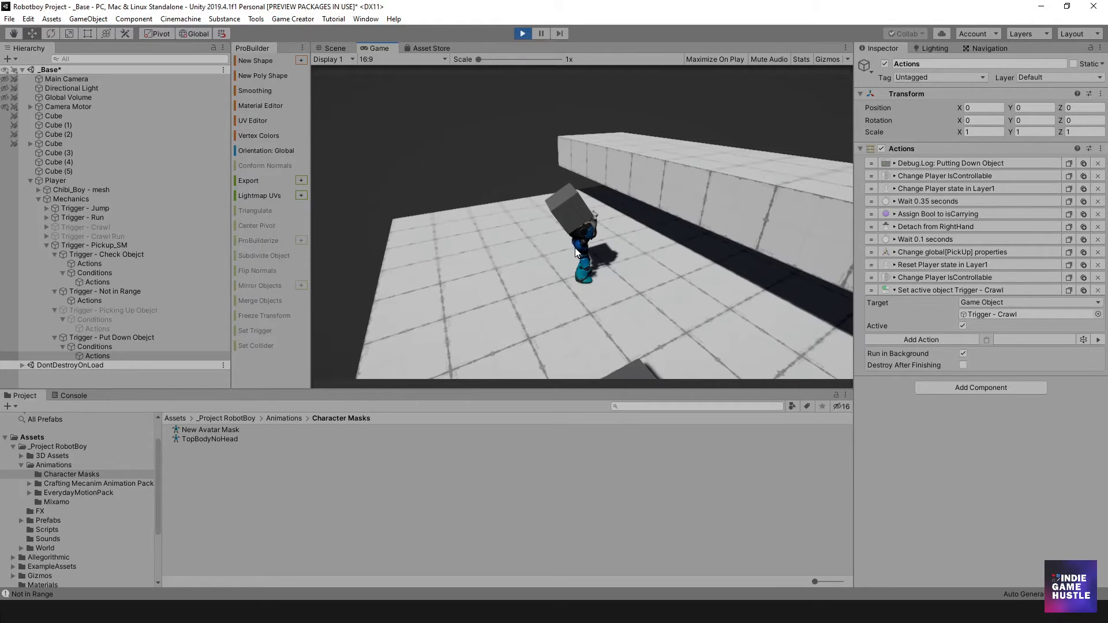
- Put the cube down again and retest crawling and standing up with empty hands
key("e")
key("a")
key("c")
key("c")
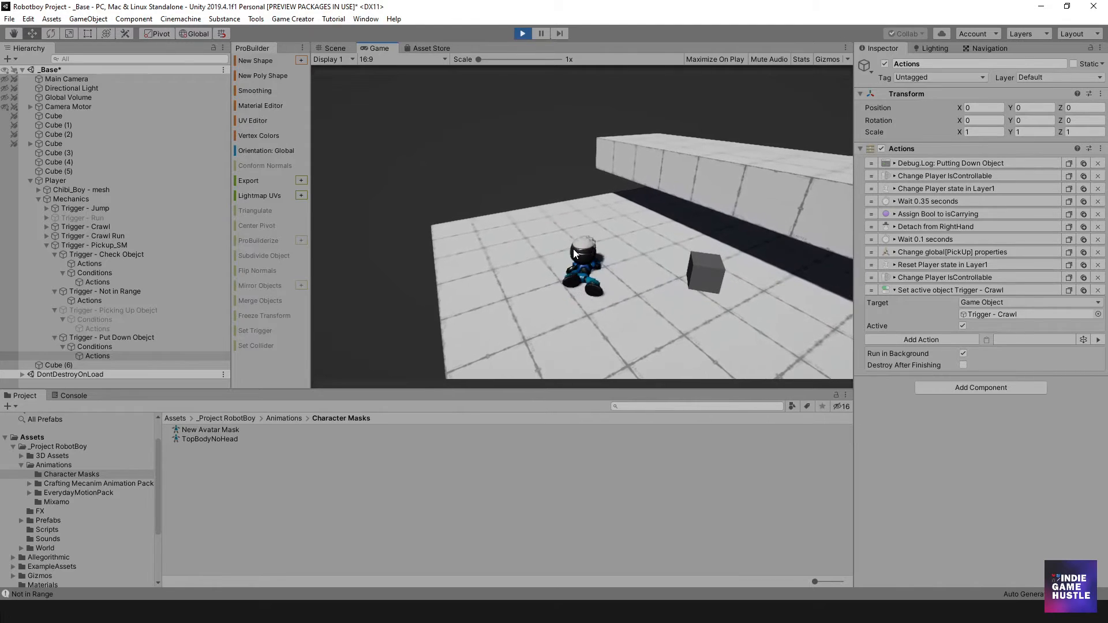
key("c")
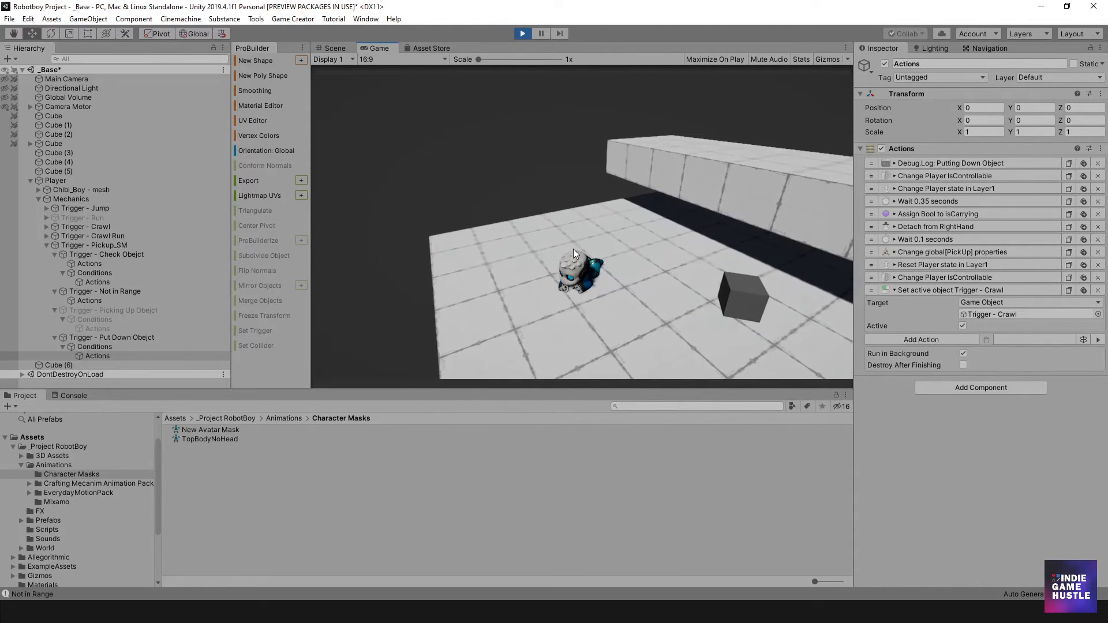
key("d")
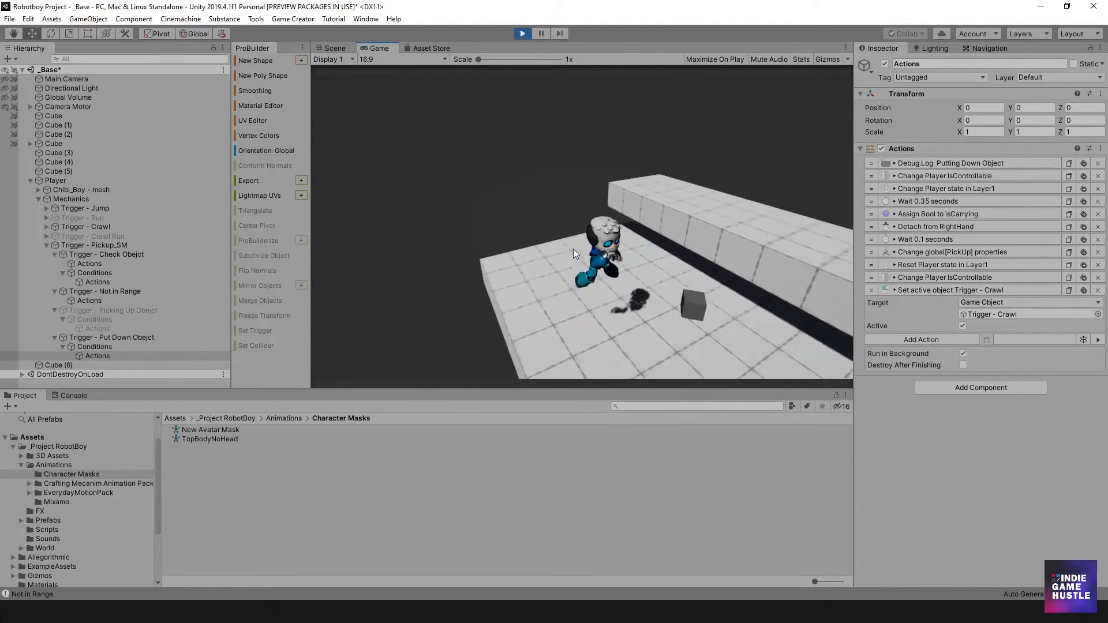
- Walk the robot over to the remaining cubes to continue testing the pick-up and crawl controls
key("e")
key("e")
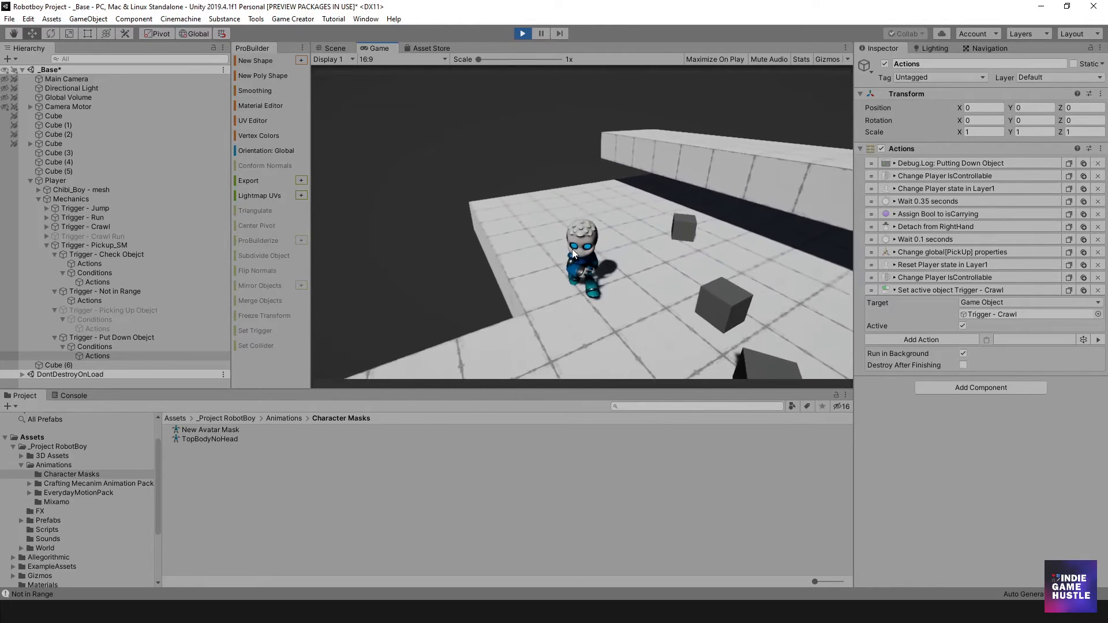
key("w")
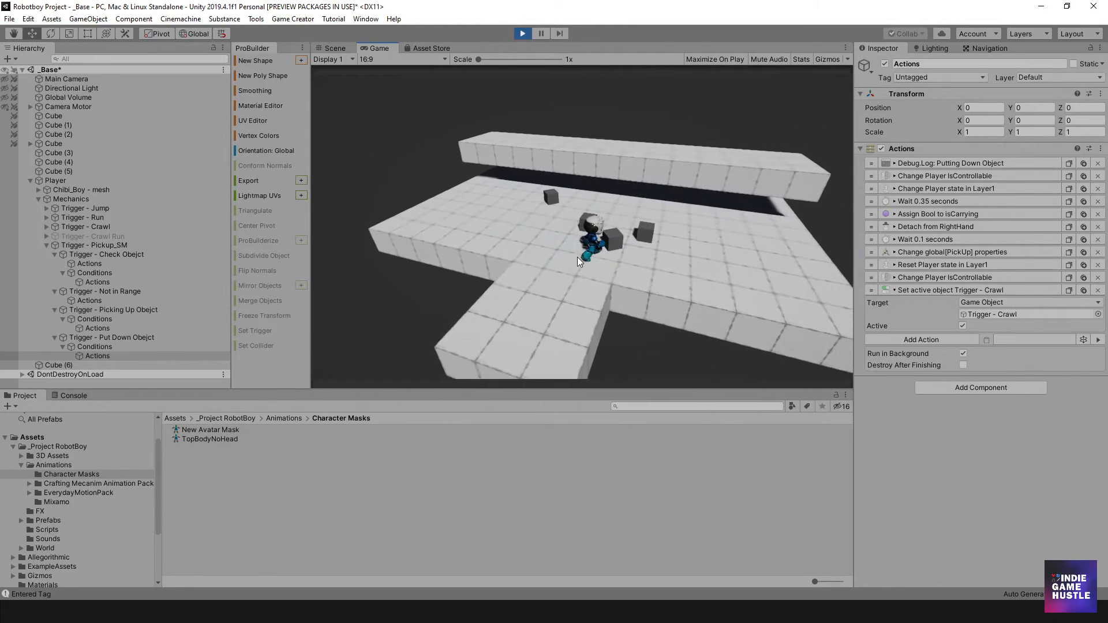
key("c")
key("c")
key("a")
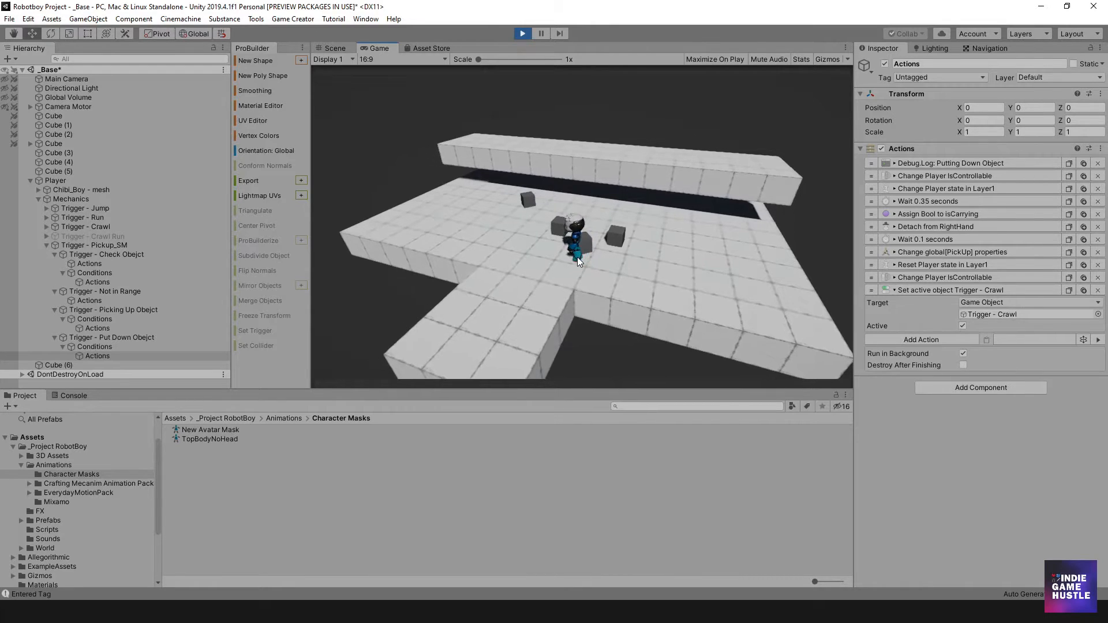
- Pick up one of the remaining cubes, carry it to the far side of the platform and put it down
key("e")
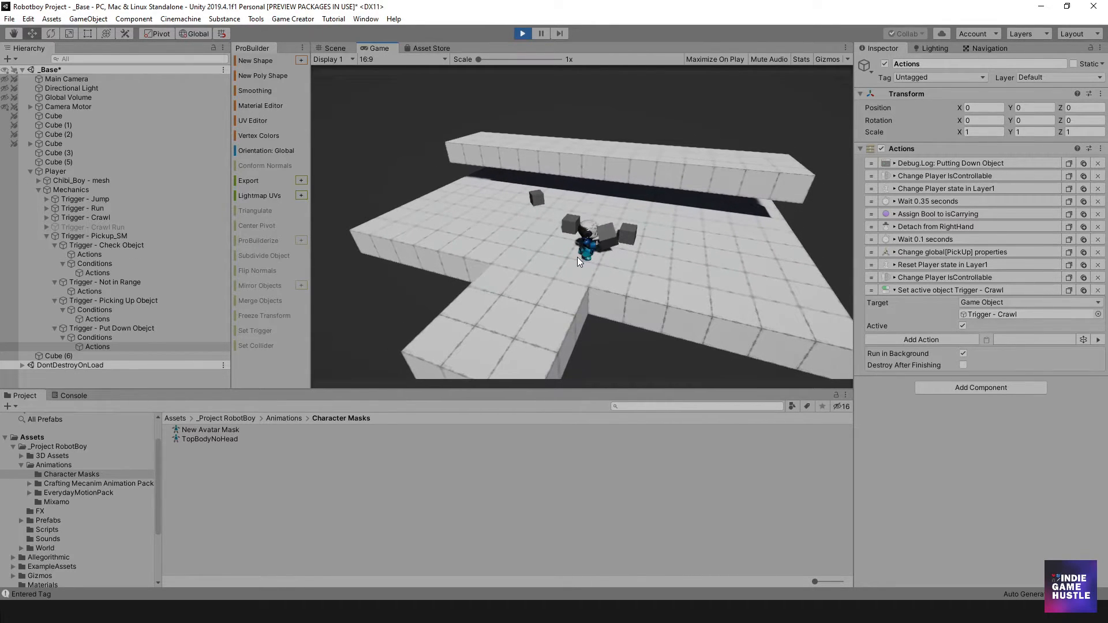
key("w")
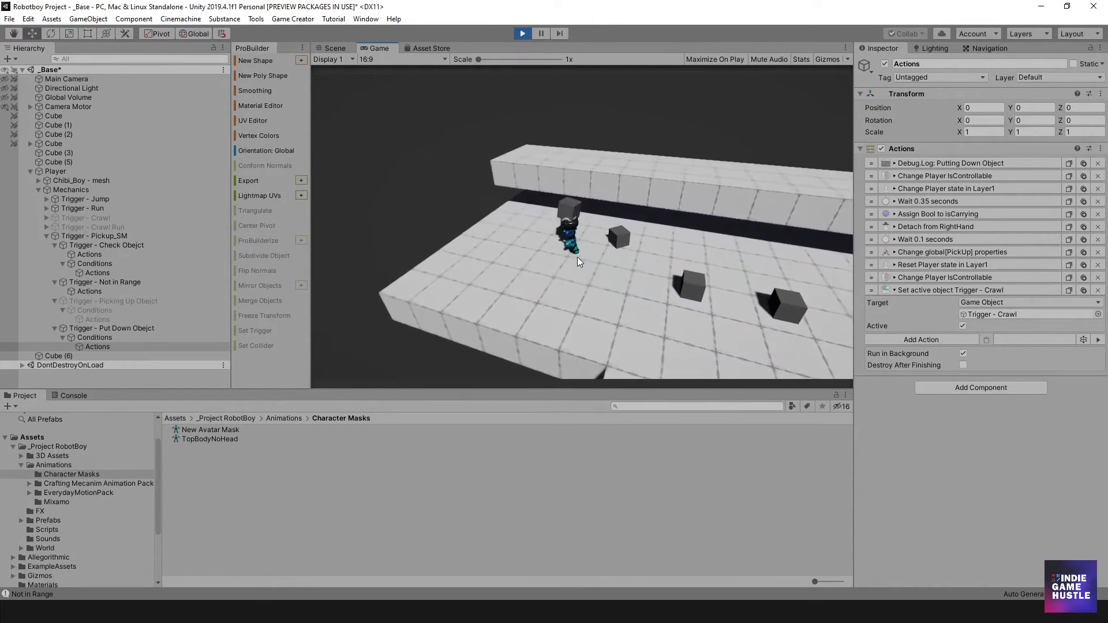
key("e")
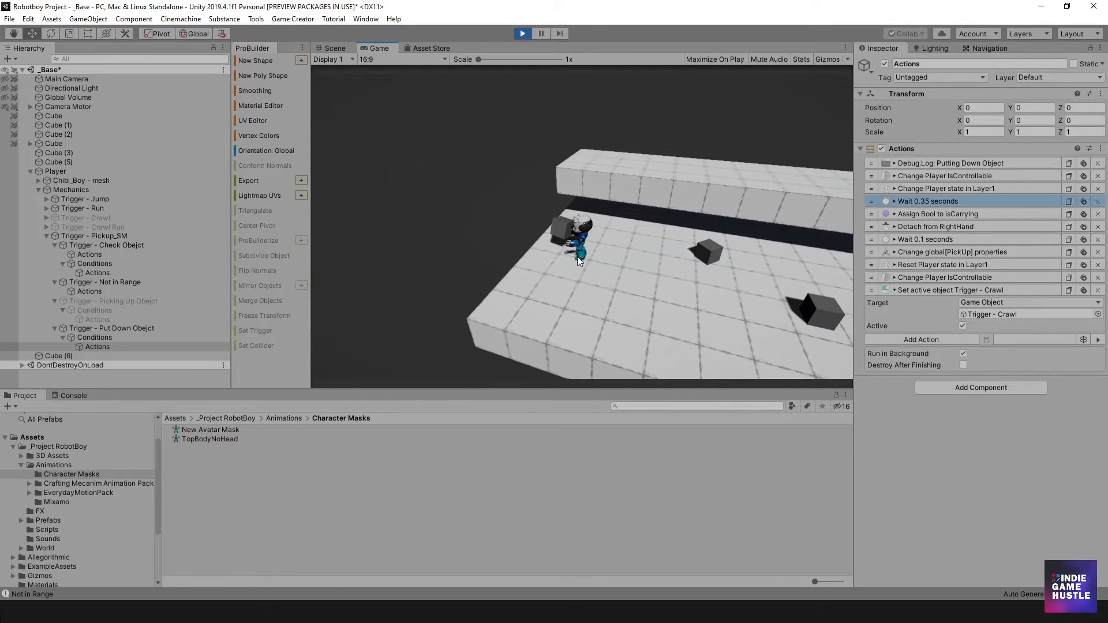
- Walk the empty-handed robot around the other cubes and end the play test
key("d")
key("s")
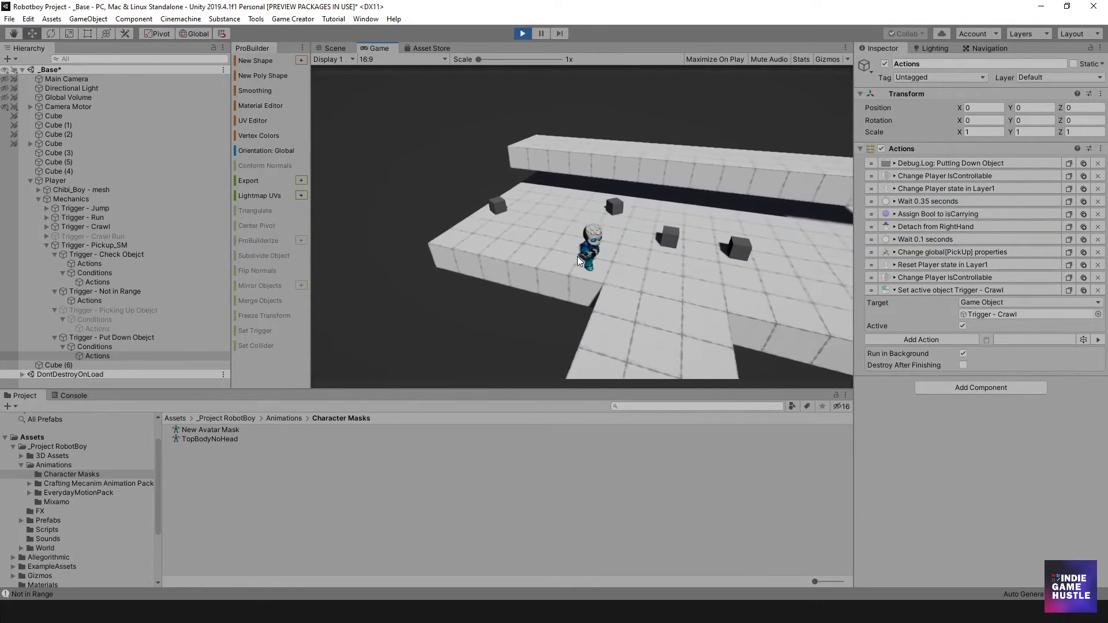
key("a")
key("w")
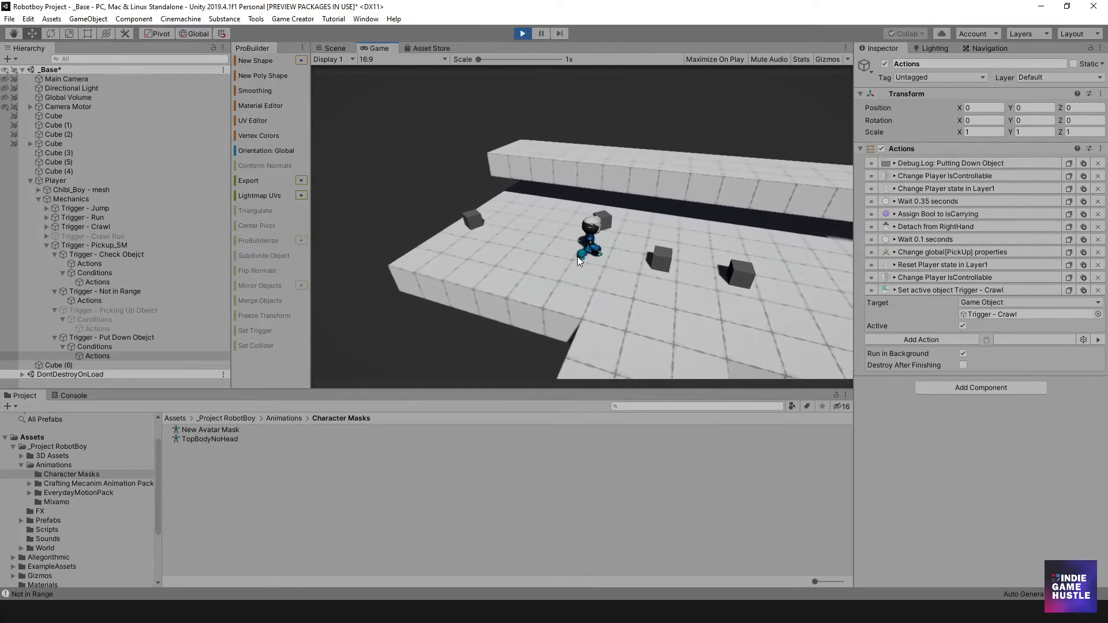
key("d")
key("s")
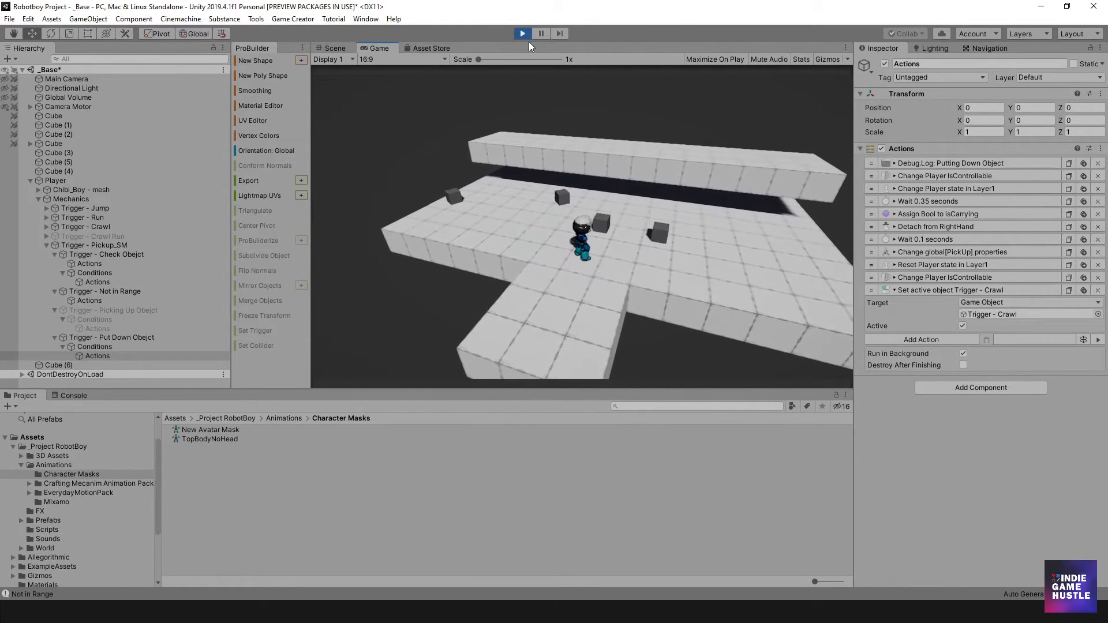
left_click(521, 33)
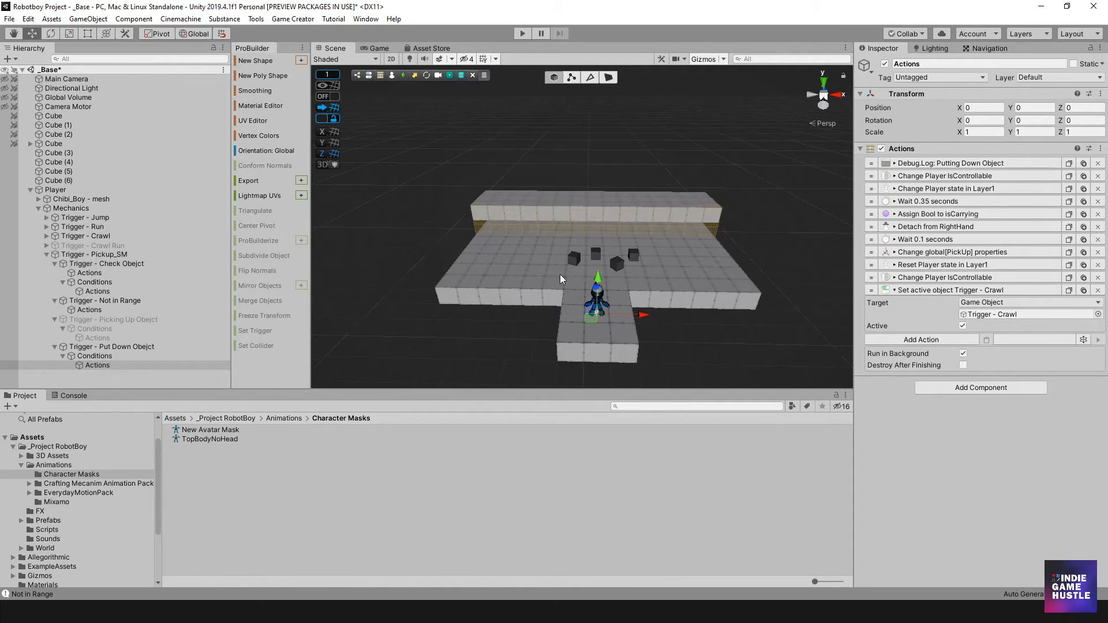
- Scale Cube (4) to 1 on X, Y and Z, and raise it to a Y position of about 1.51
scroll(613, 276, "up", 2)
scroll(606, 276, "up", 4)
middle_click_drag(621, 281, 583, 266)
left_click(604, 263)
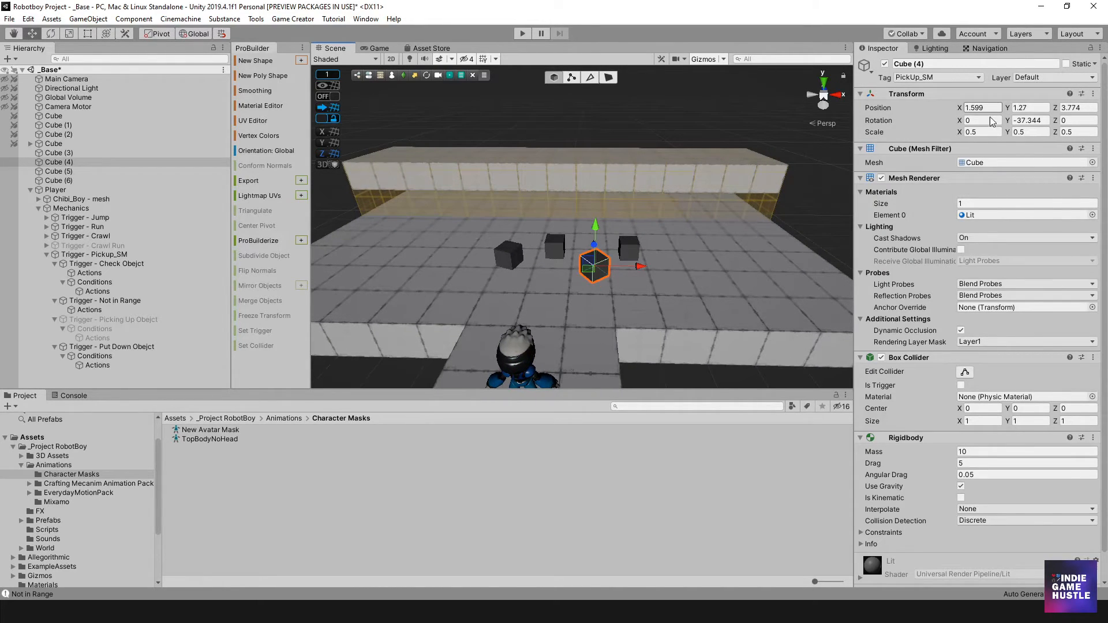
left_click(983, 133)
type("1")
key("Tab")
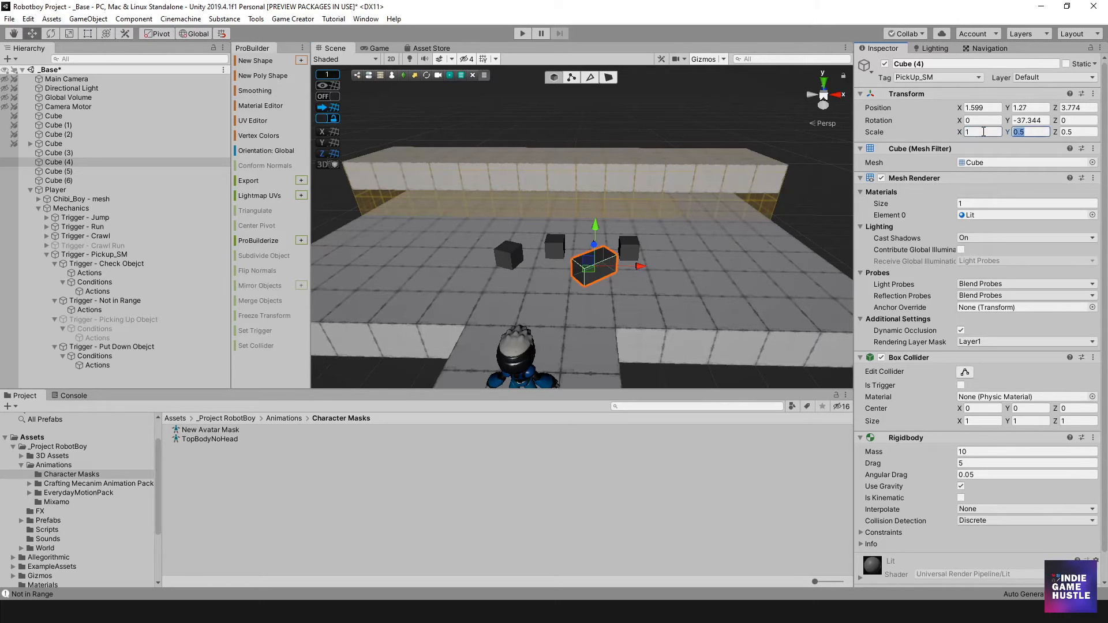
type("1")
key("Tab")
type("1")
key("Tab")
left_click_drag(595, 230, 592, 221)
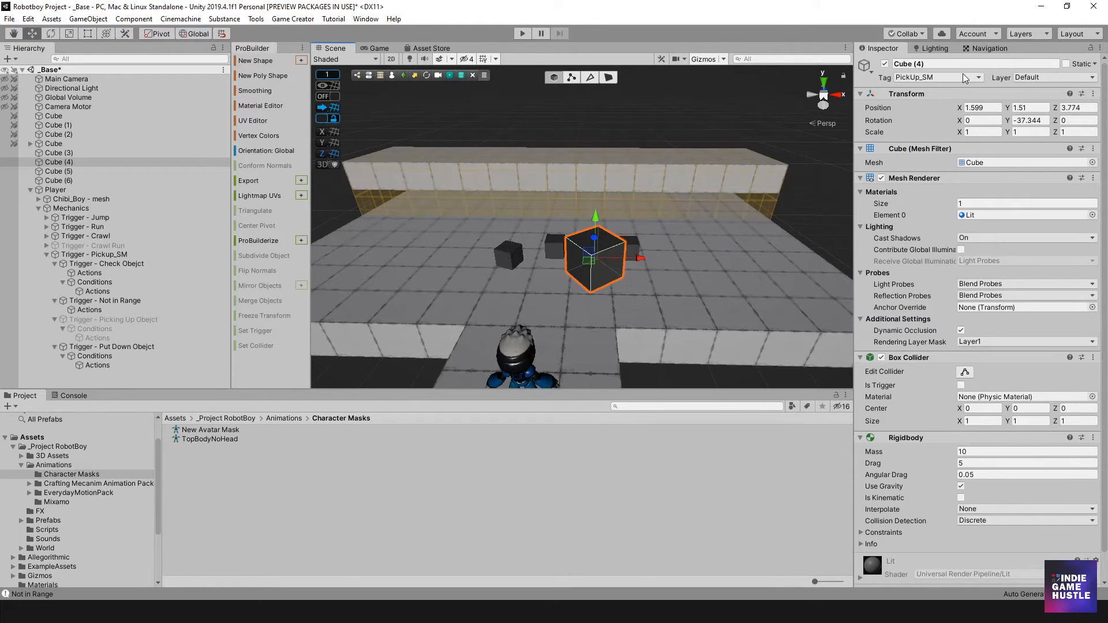
- Create a new tag named PickUp_LRG
left_click(979, 78)
left_click(947, 196)
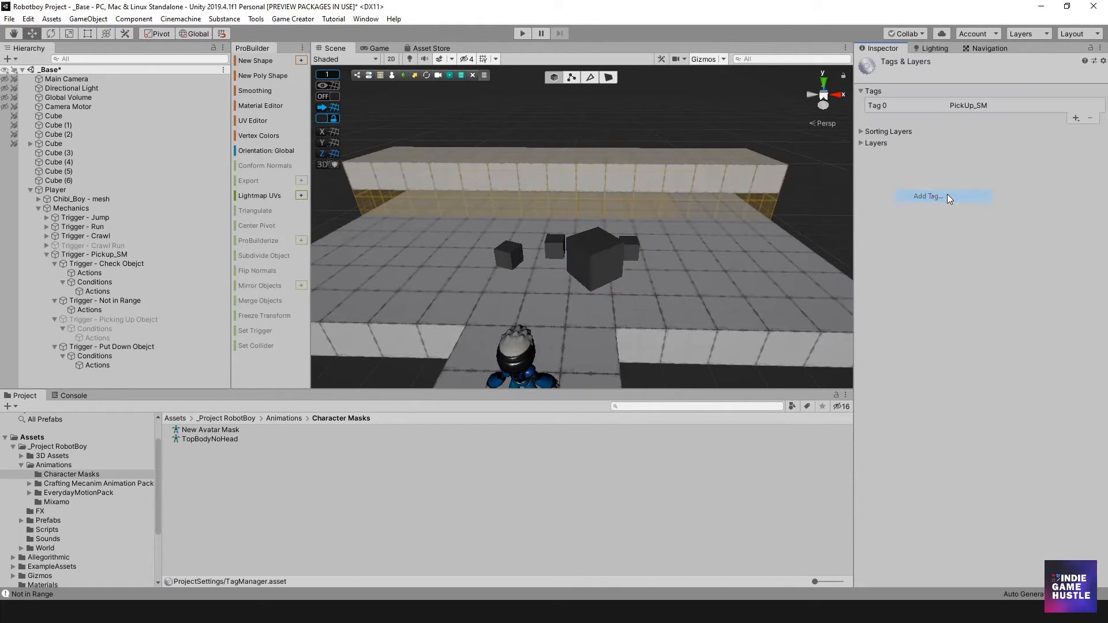
left_click(1076, 117)
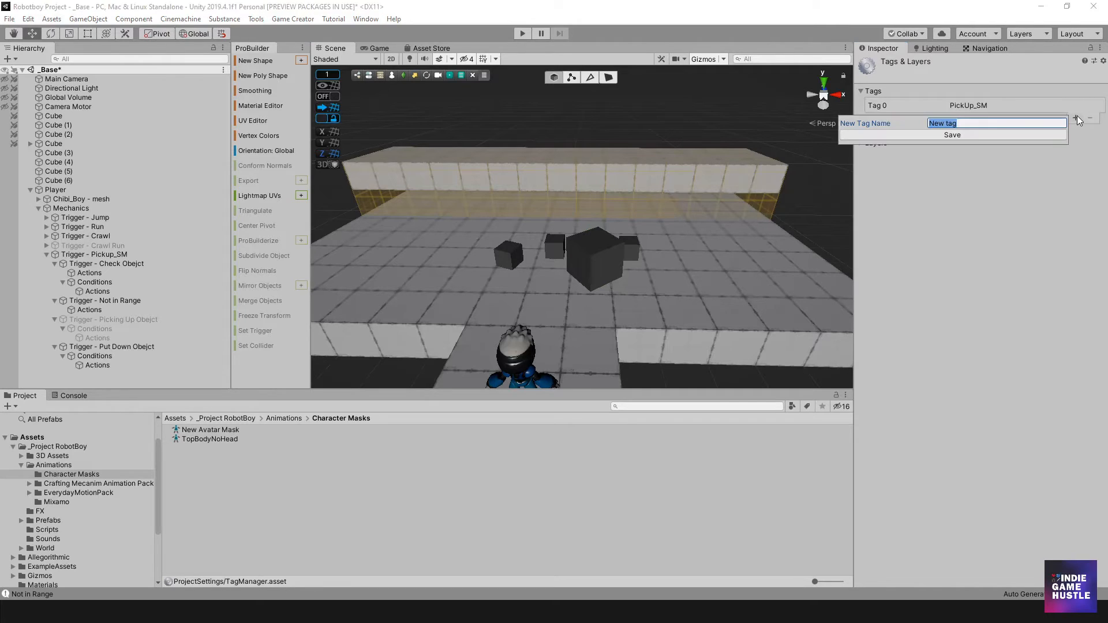
type("PickUp_LRG")
left_click(960, 134)
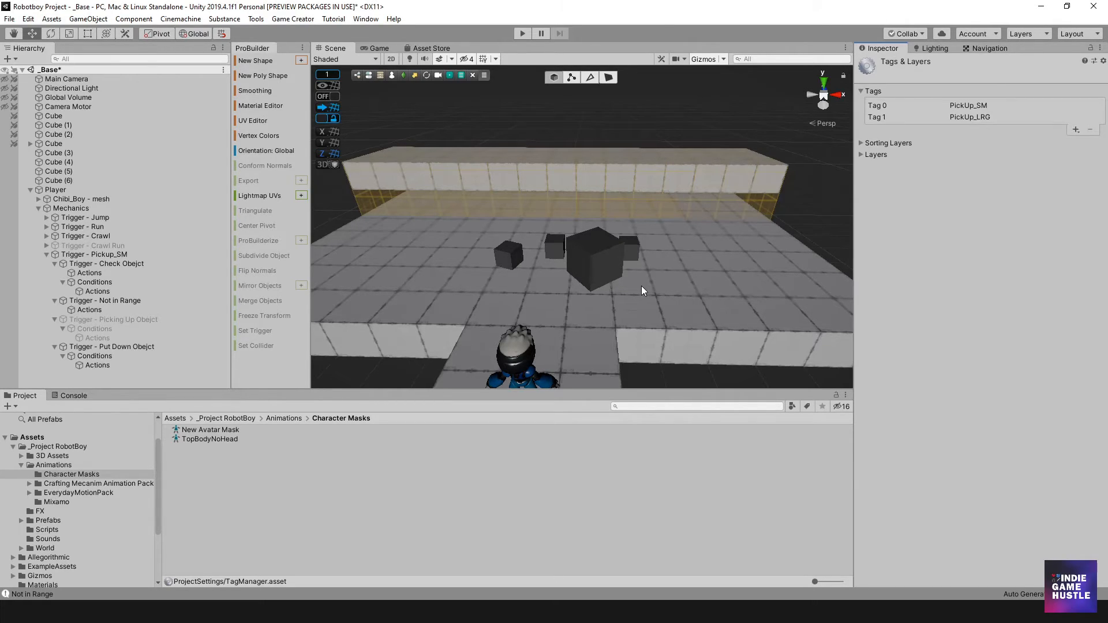
- Assign the PickUp_LRG tag to the enlarged cube
left_click(594, 260)
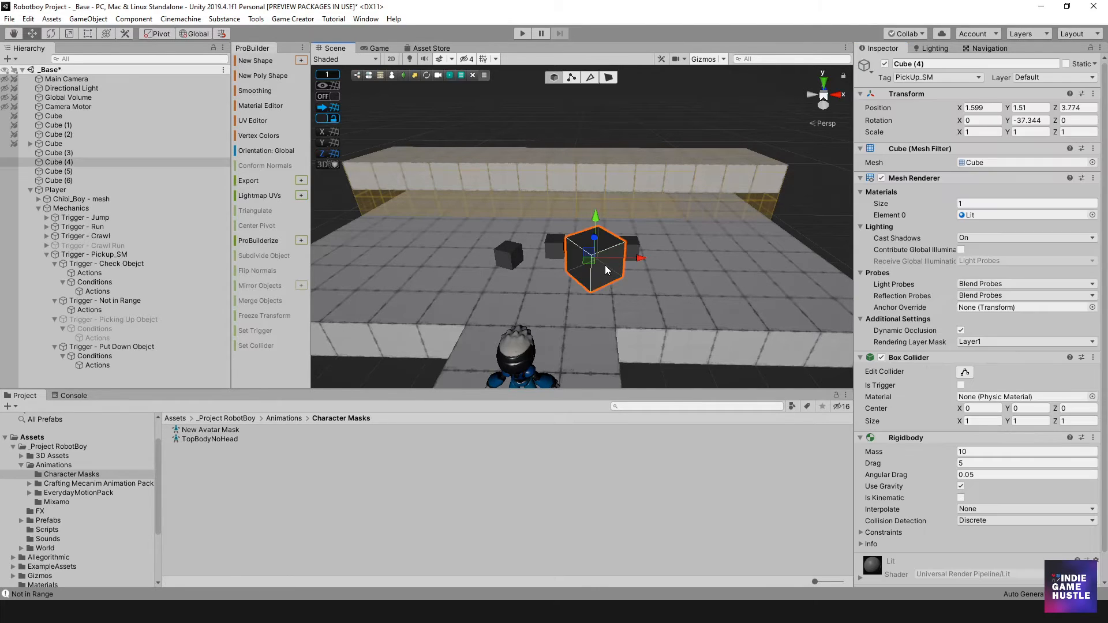
left_click(938, 77)
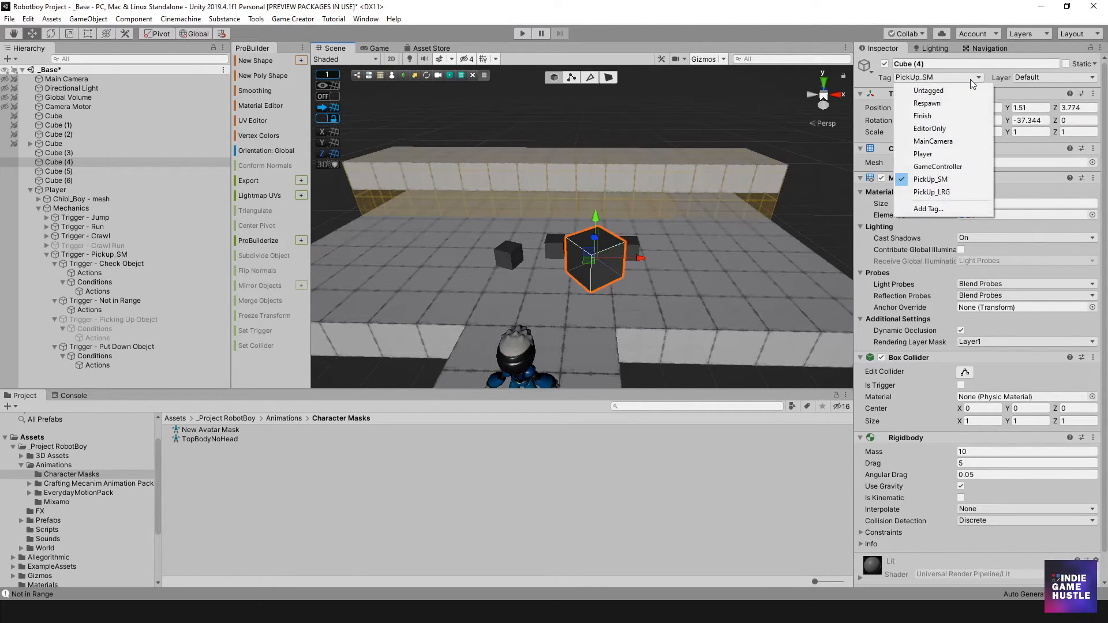
left_click(947, 192)
scroll(592, 225, "down", 6)
left_click_drag(699, 227, 626, 250, "alt")
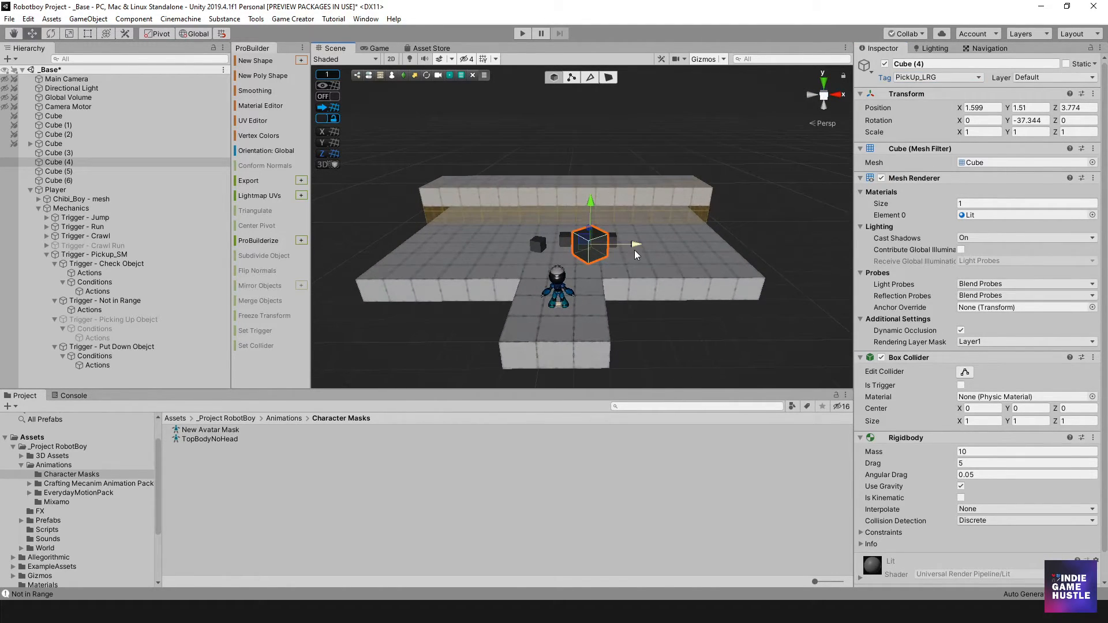
scroll(626, 250, "up", 3)
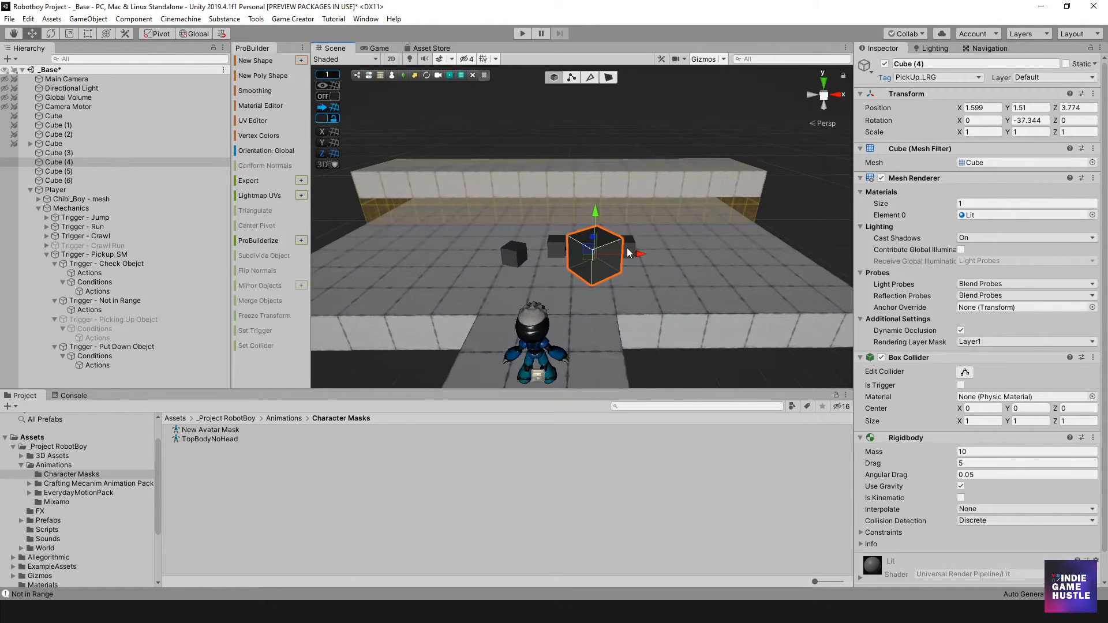
scroll(630, 255, "down", 1)
scroll(633, 253, "up", 3)
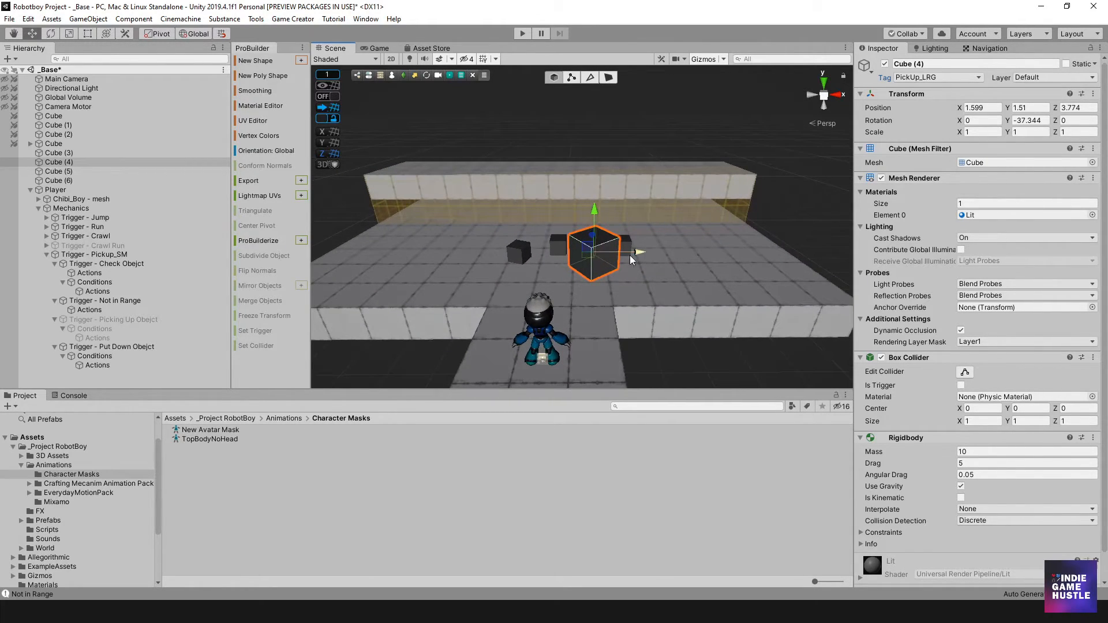
scroll(633, 255, "down", 3)
scroll(614, 270, "up", 2)
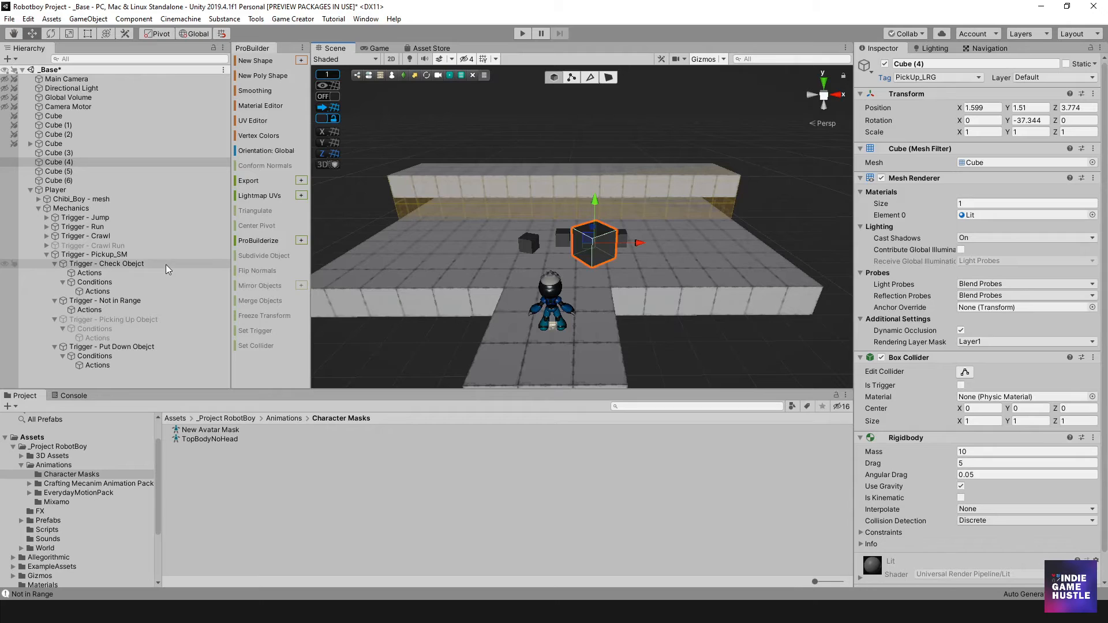
- Collapse Trigger - Pickup_SM and its child triggers in the scene hierarchy, and save the scene
left_click(54, 265)
left_click(54, 273)
left_click(55, 283)
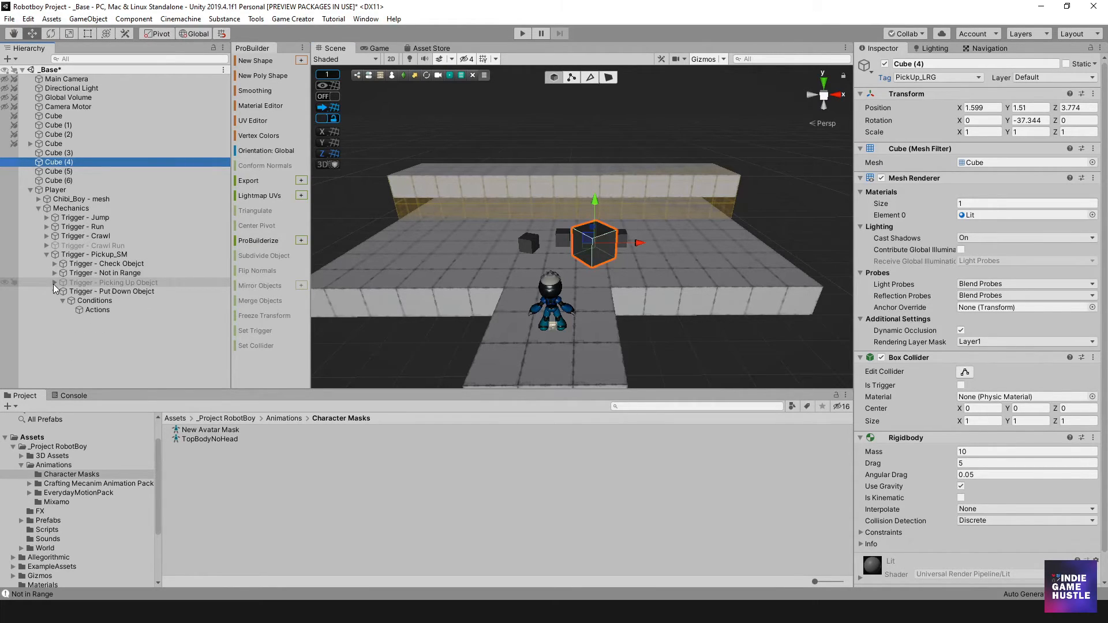
left_click(55, 291)
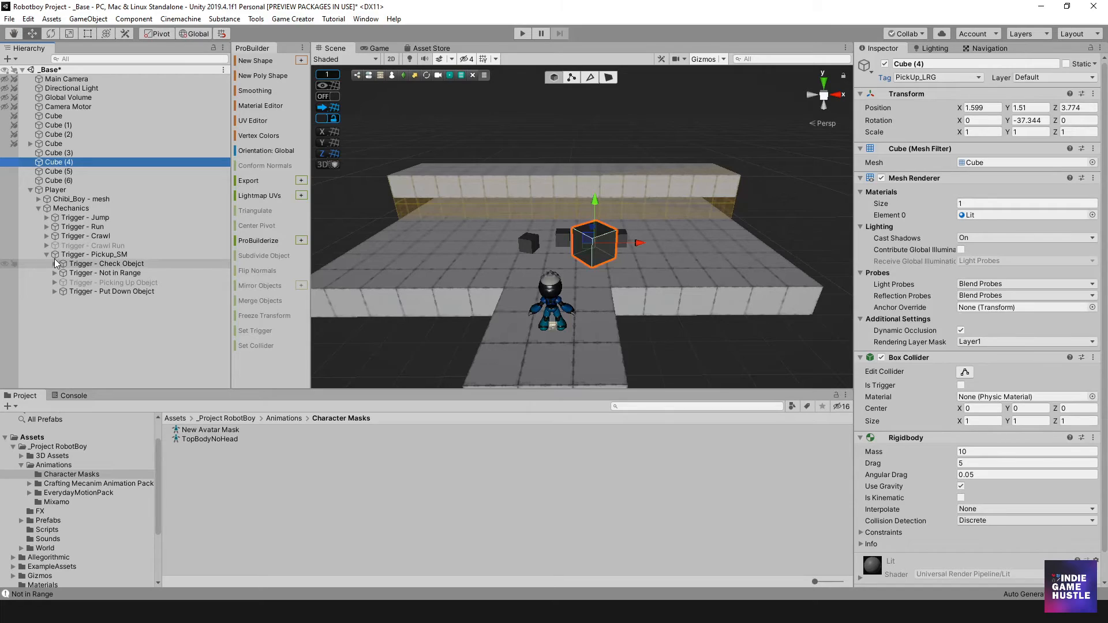
left_click(76, 254)
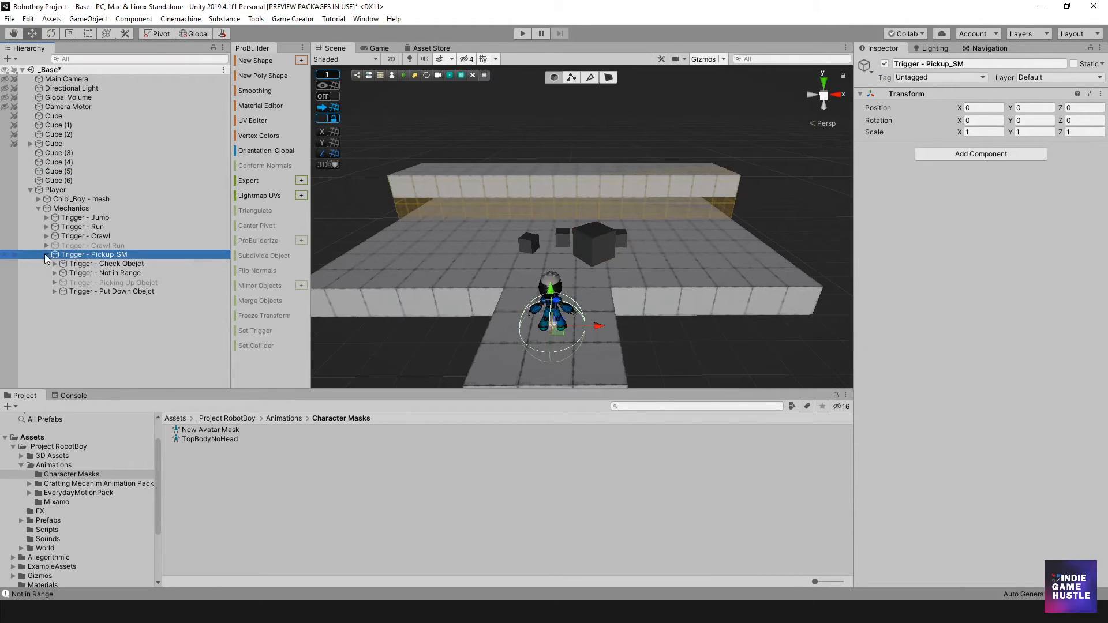
left_click(47, 254)
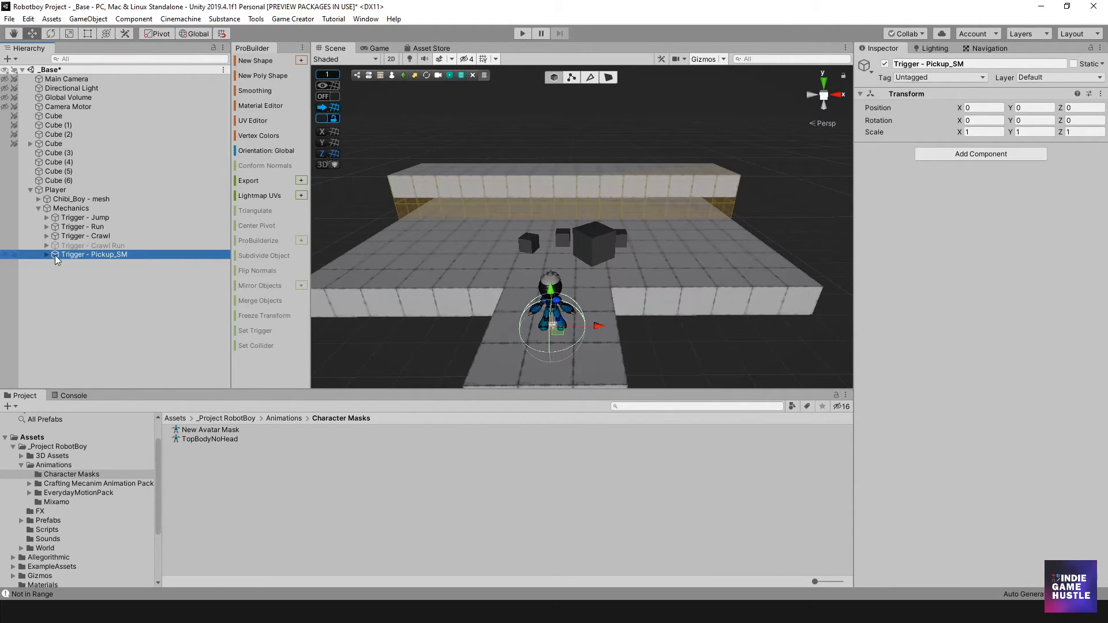
left_click(9, 18)
left_click(27, 61)
- Duplicate Trigger - Pickup_SM and rename the copy Trigger - Pickup_LRG
left_click(84, 270)
left_click(85, 253)
key("ctrl+d")
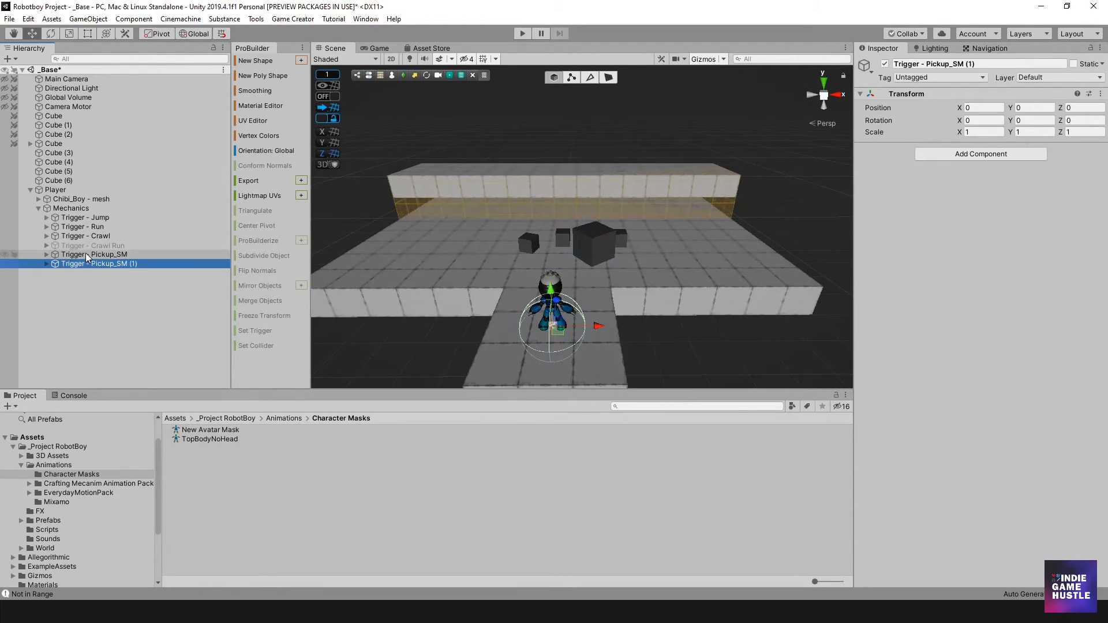
left_click(120, 262)
left_click(143, 264)
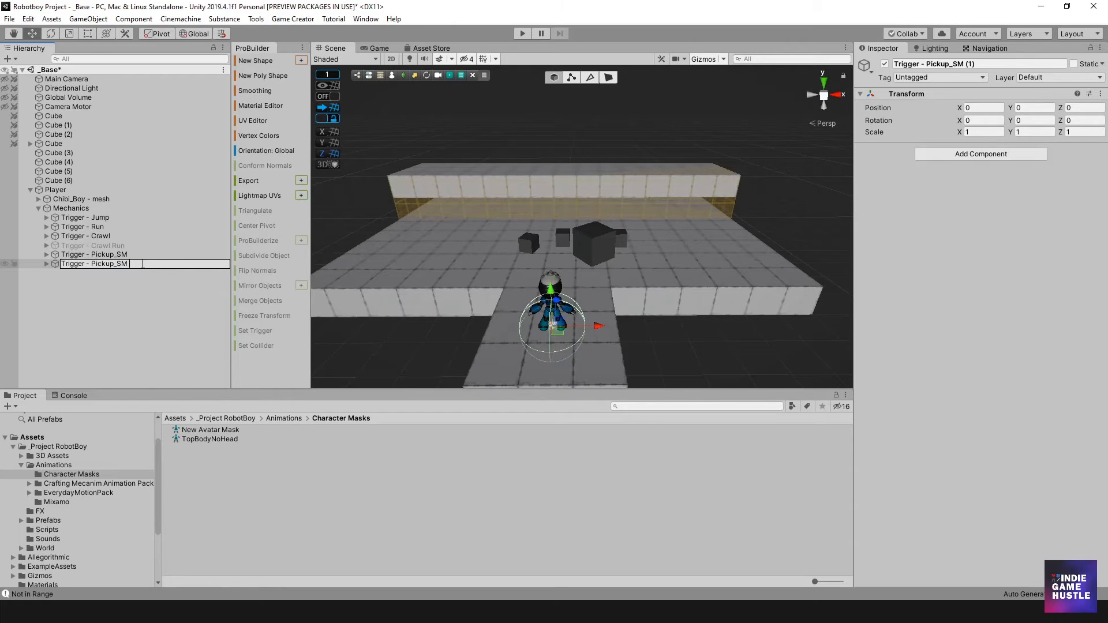
type("LRG")
key("Return")
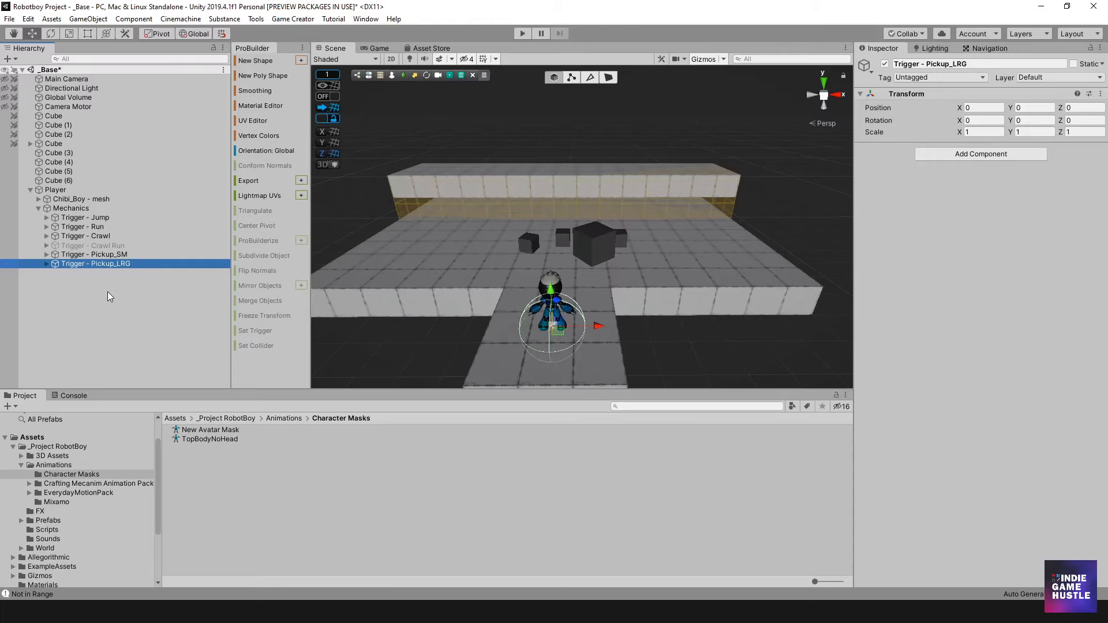
- Set the object tag of the Check Obejct trigger under Trigger - Pickup_LRG to PickUp_LRG
left_click(46, 264)
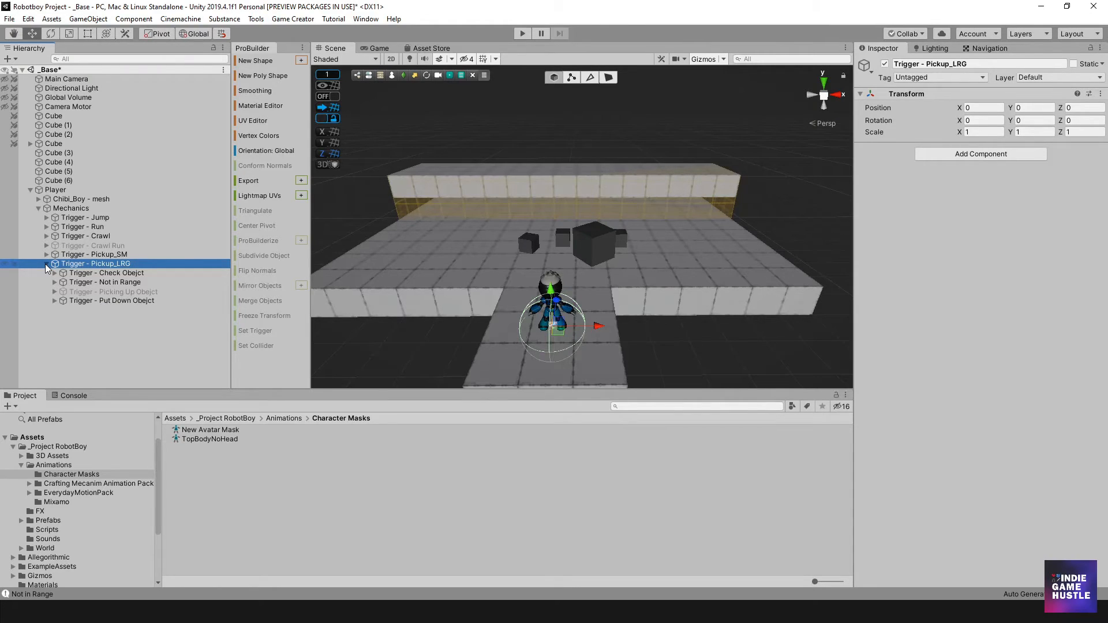
left_click(122, 275)
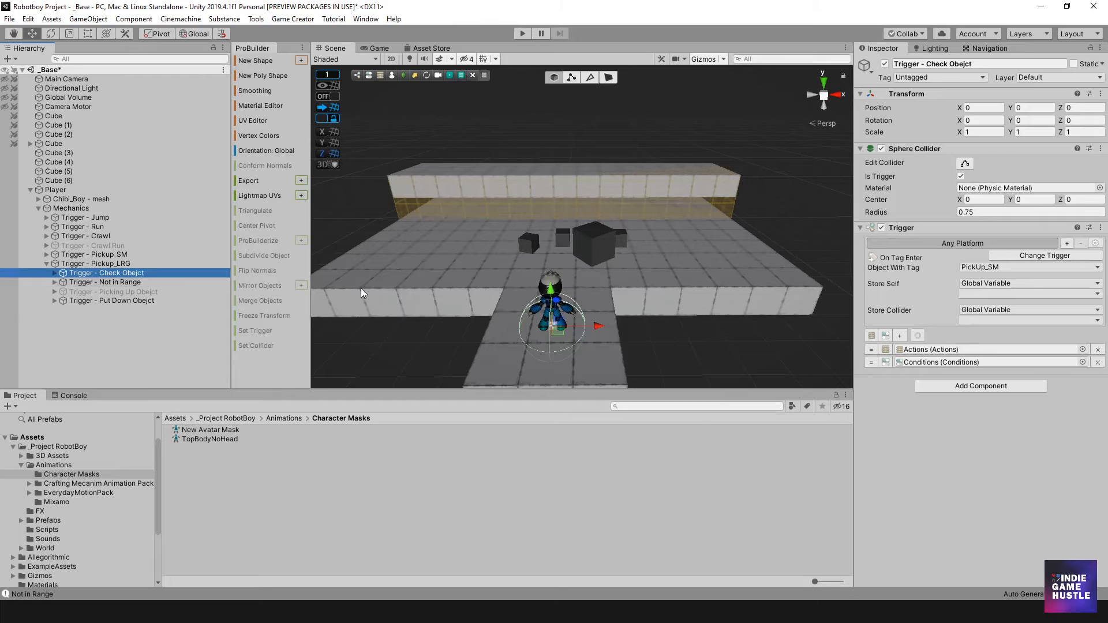
left_click(979, 268)
left_click(995, 380)
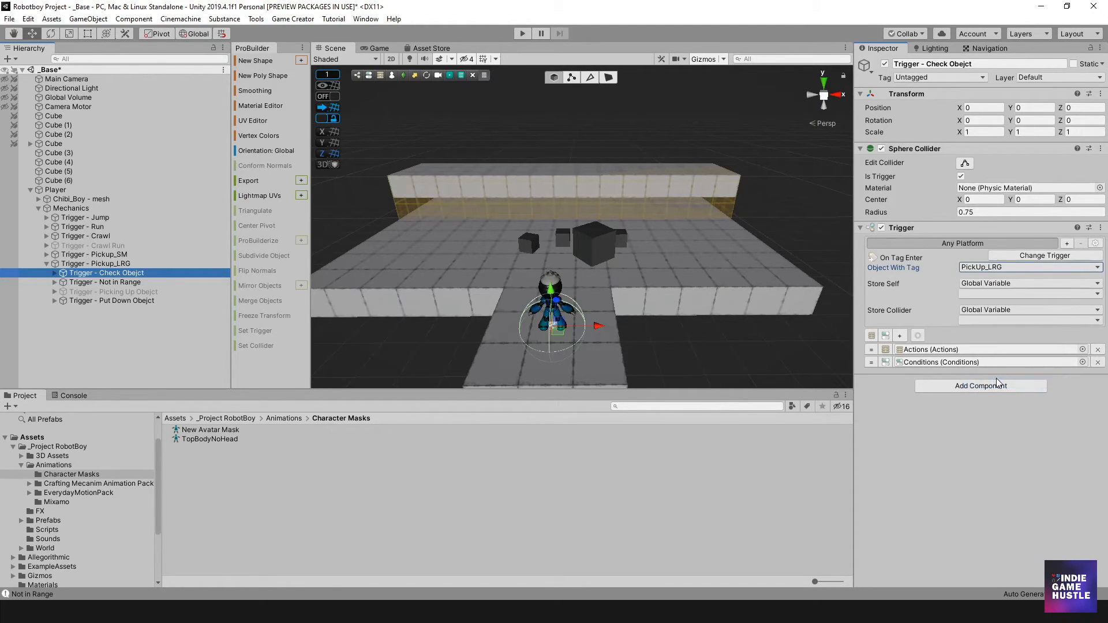
- Add Lrg to the Entered Tag debug message in the actions of Pickup_LRG's Check Obejct trigger
left_click(55, 273)
left_click(88, 282)
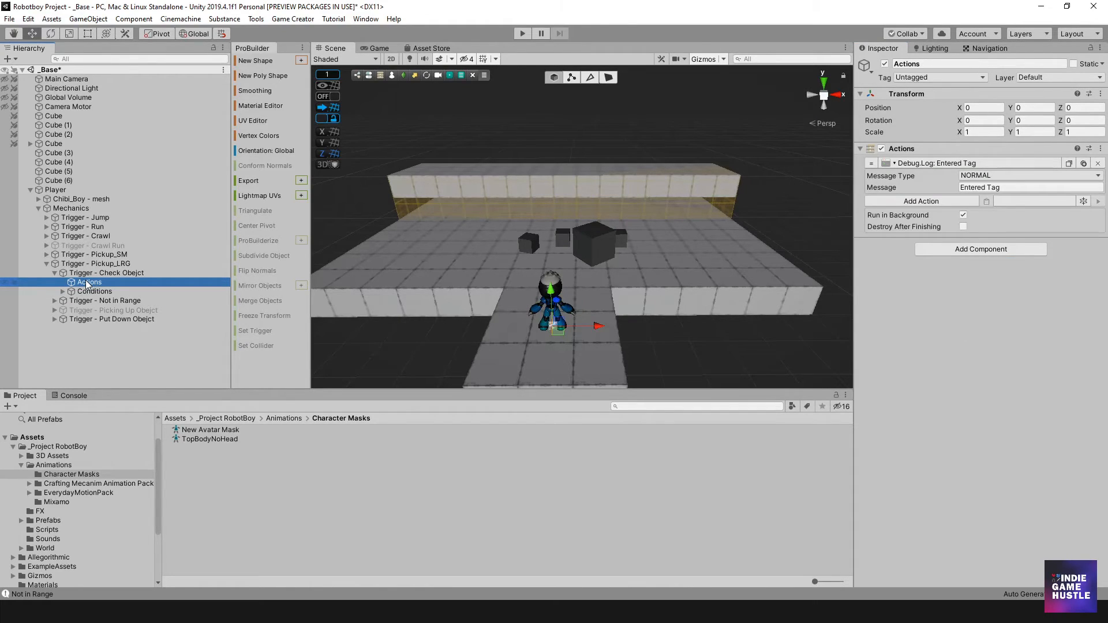
left_click(988, 188)
left_click(988, 189)
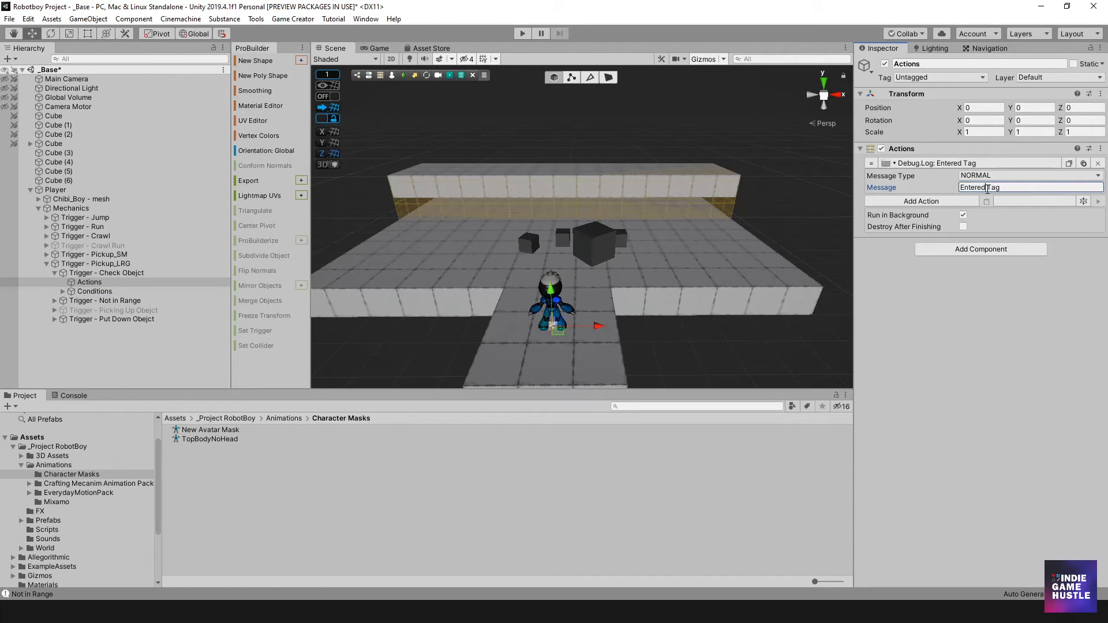
type("Lrg")
- Check the conditions and actions under Pickup_LRG's Check Obejct trigger, and set the Not in Range trigger's object tag to PickUp_LRG
left_click(91, 292)
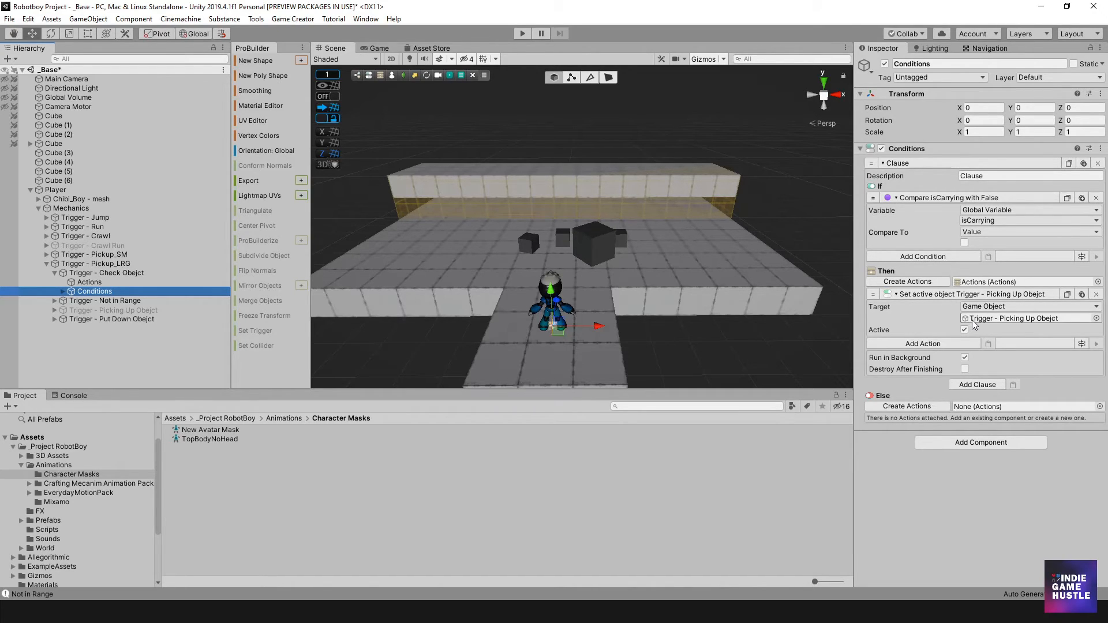
left_click(63, 291)
left_click(97, 300)
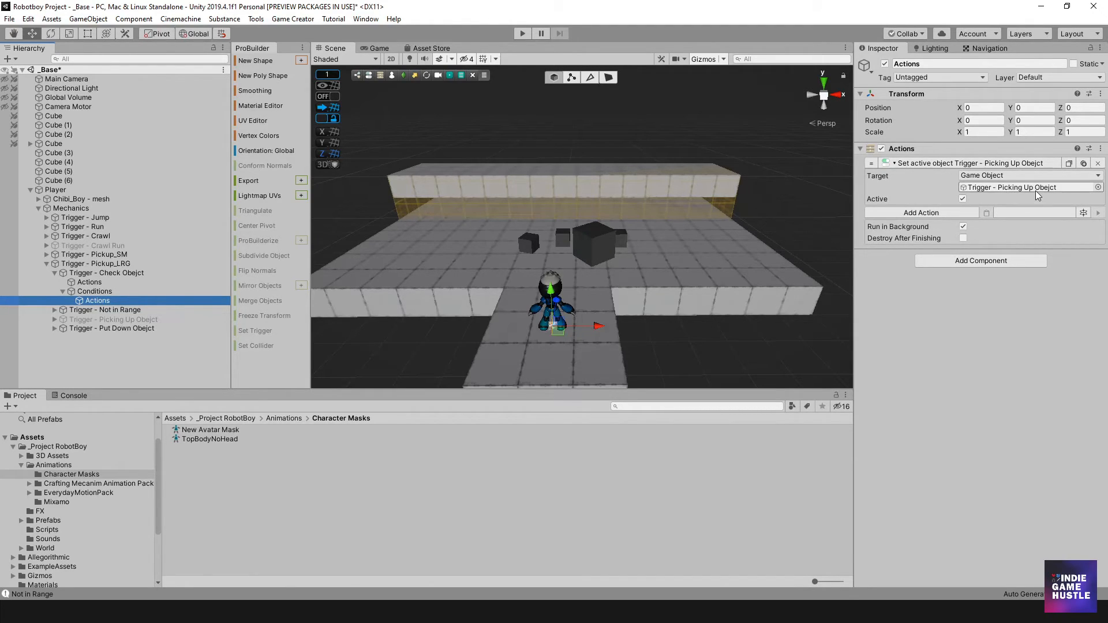
left_click(87, 310)
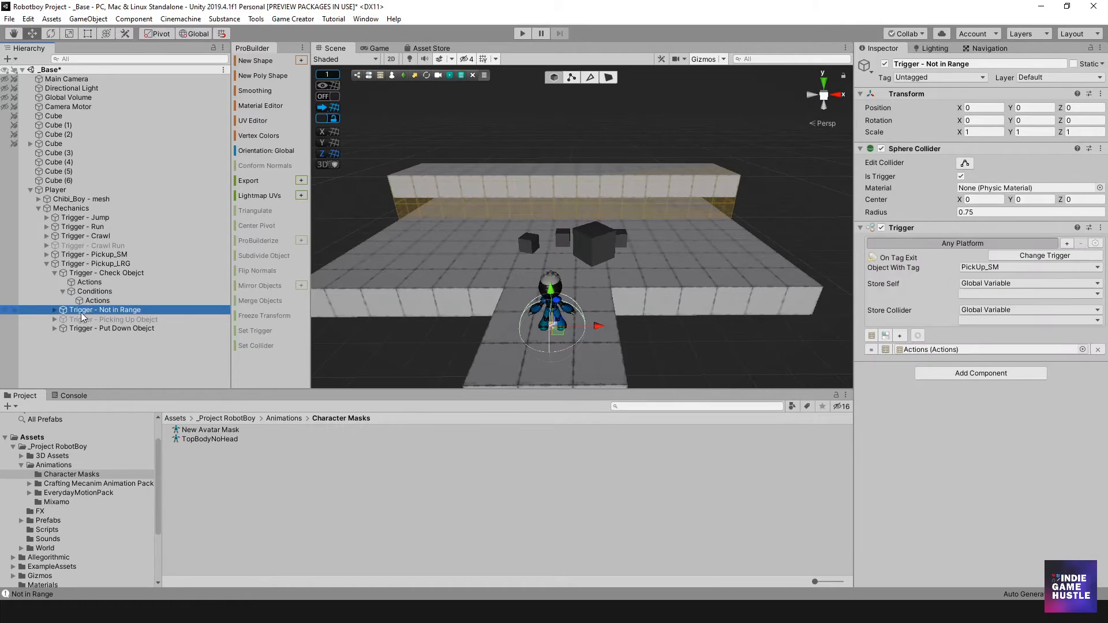
left_click(55, 311)
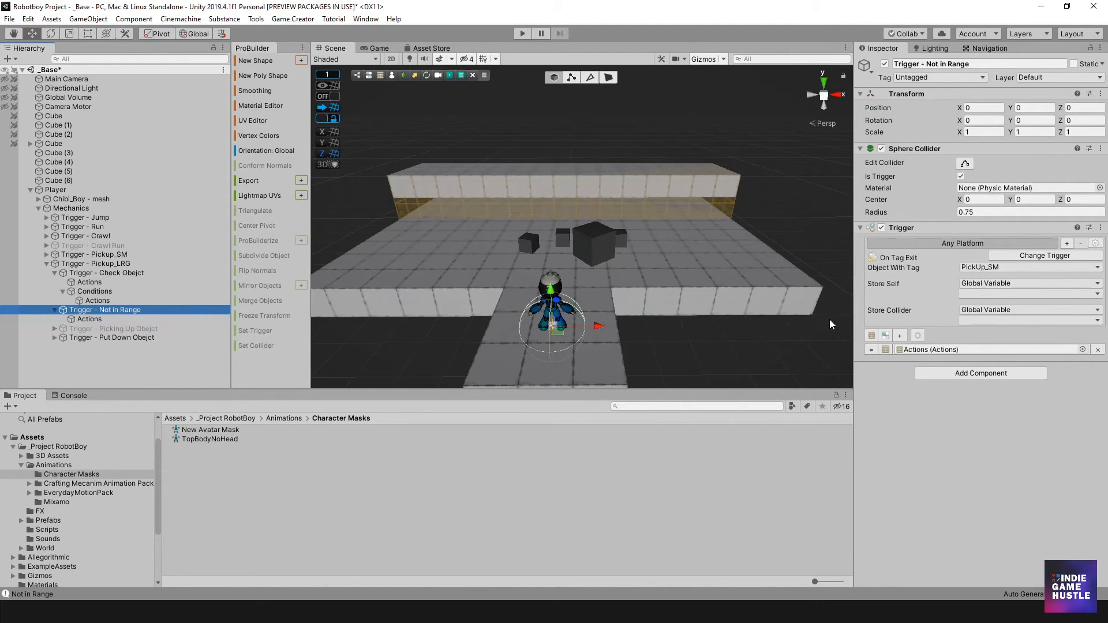
left_click(1011, 267)
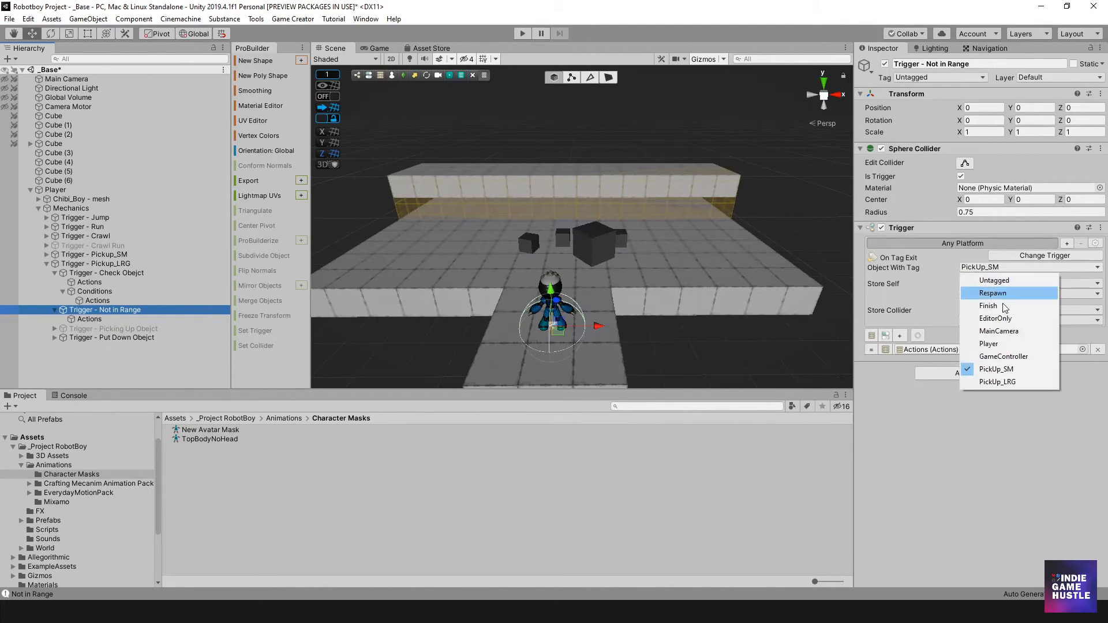
left_click(1002, 382)
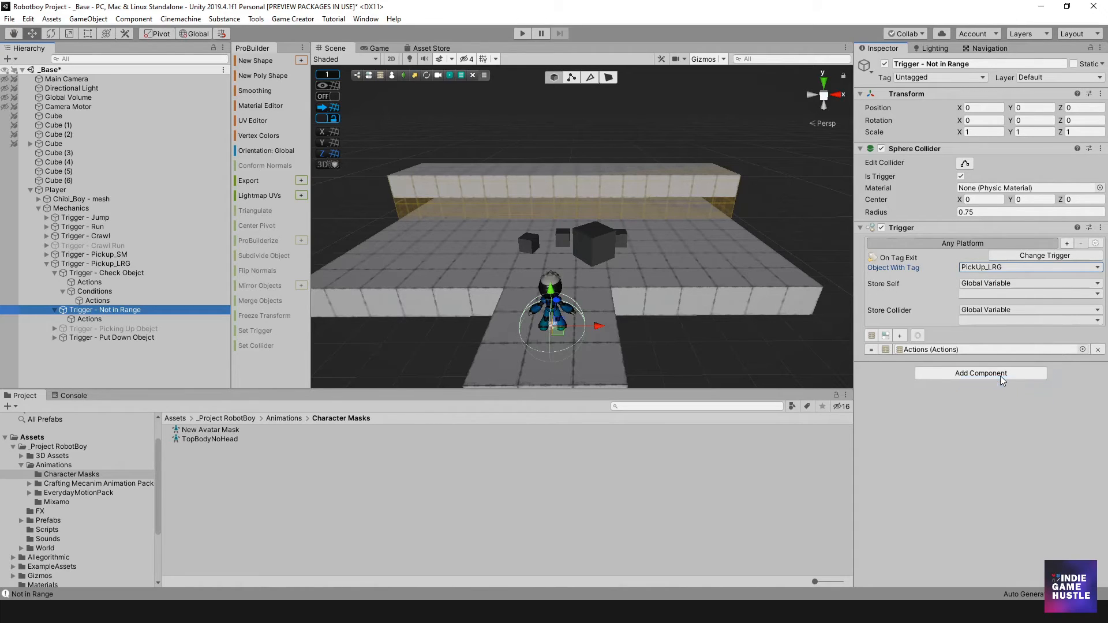
- Change the debug message in the actions of Pickup_LRG's Not in Range trigger to Not in LRG Range
left_click(90, 319)
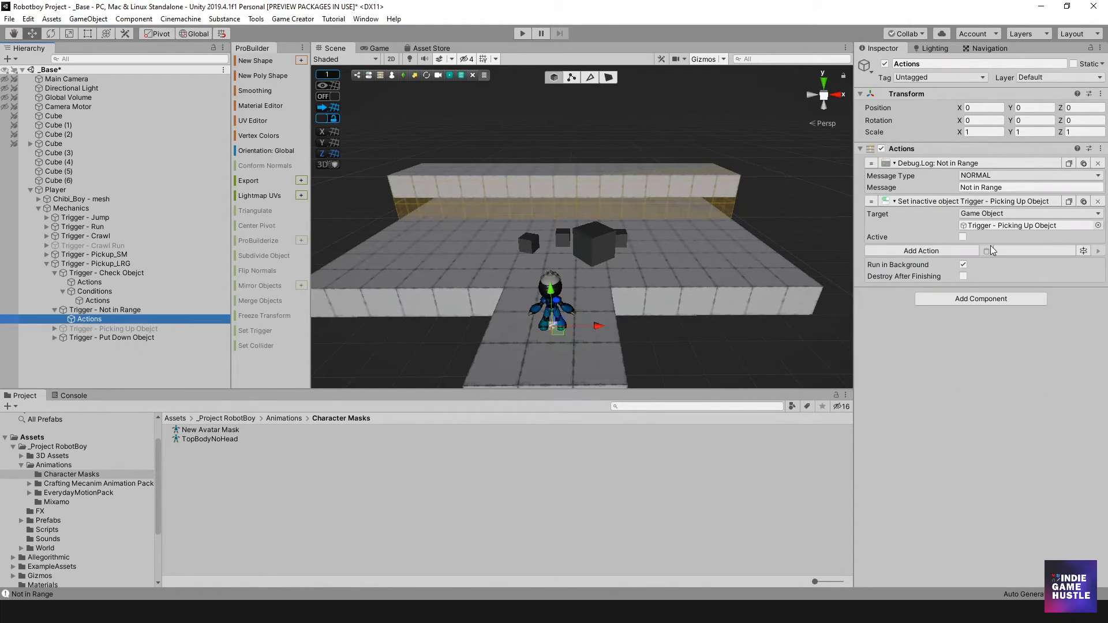
left_click(989, 187)
left_click(981, 188)
key("End")
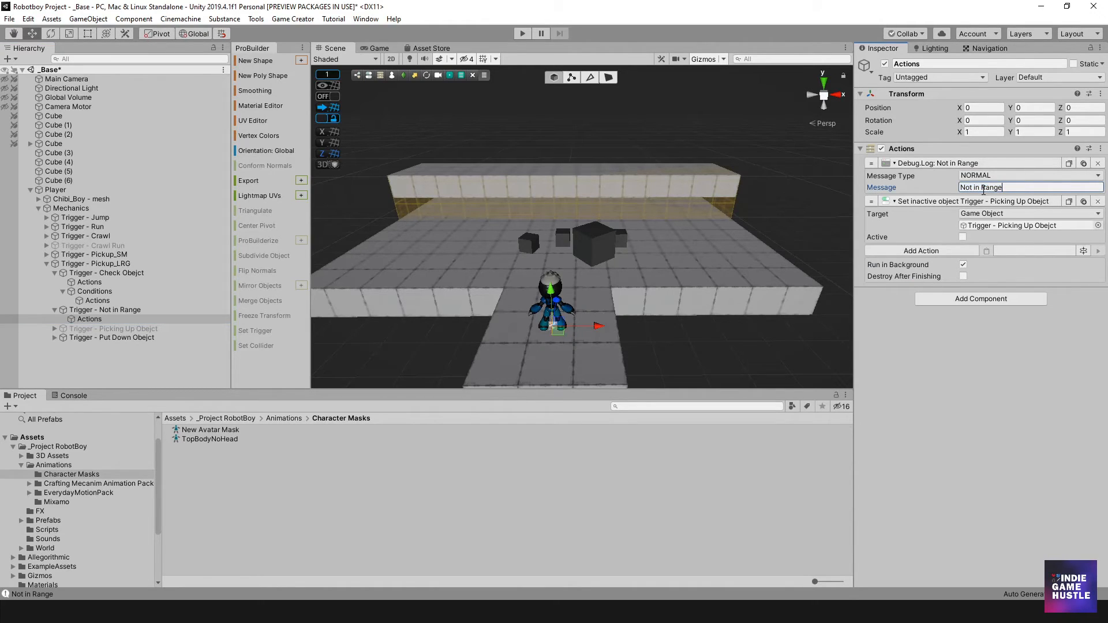
type("LRG")
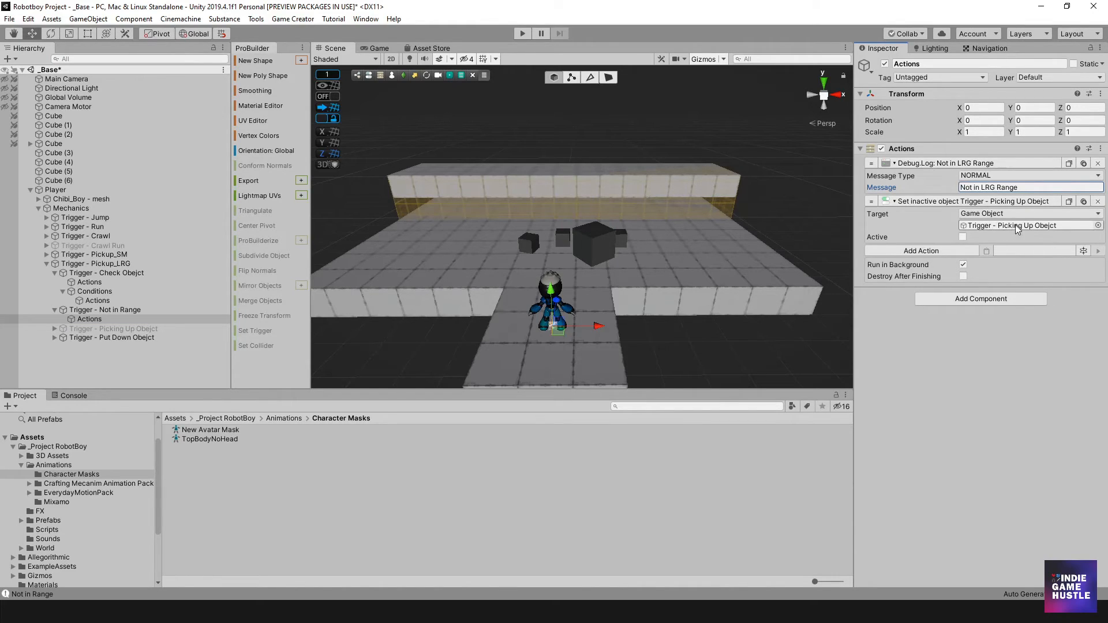
- Set the tag name of the nearest-object action under Pickup_LRG's Picking Up Obejct trigger to PickUp_LRG
left_click(88, 329)
left_click(55, 329)
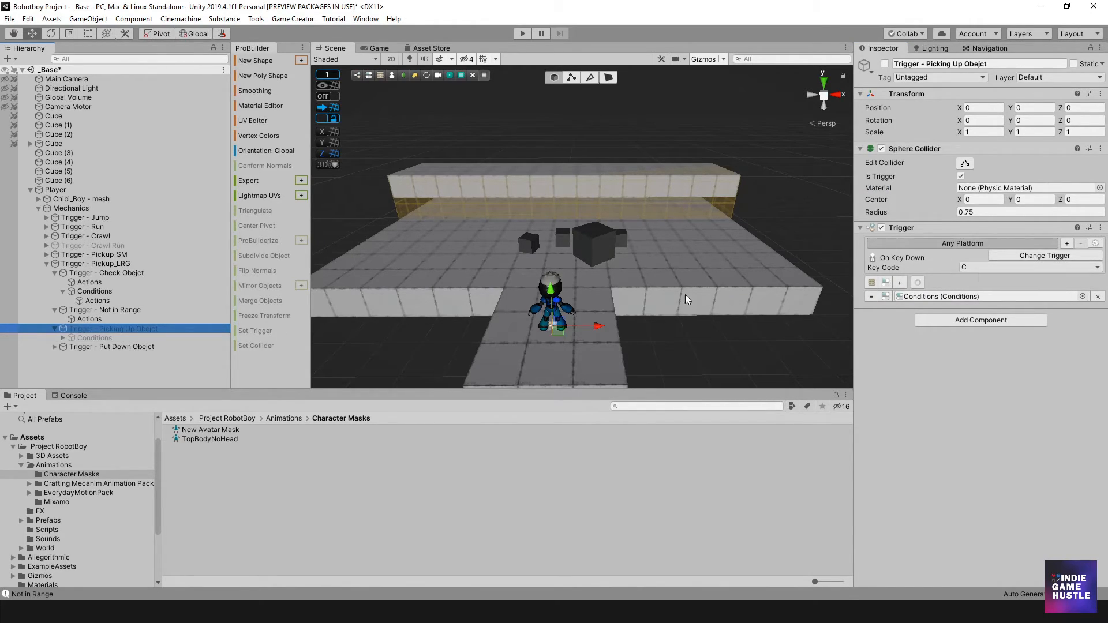
left_click(95, 338)
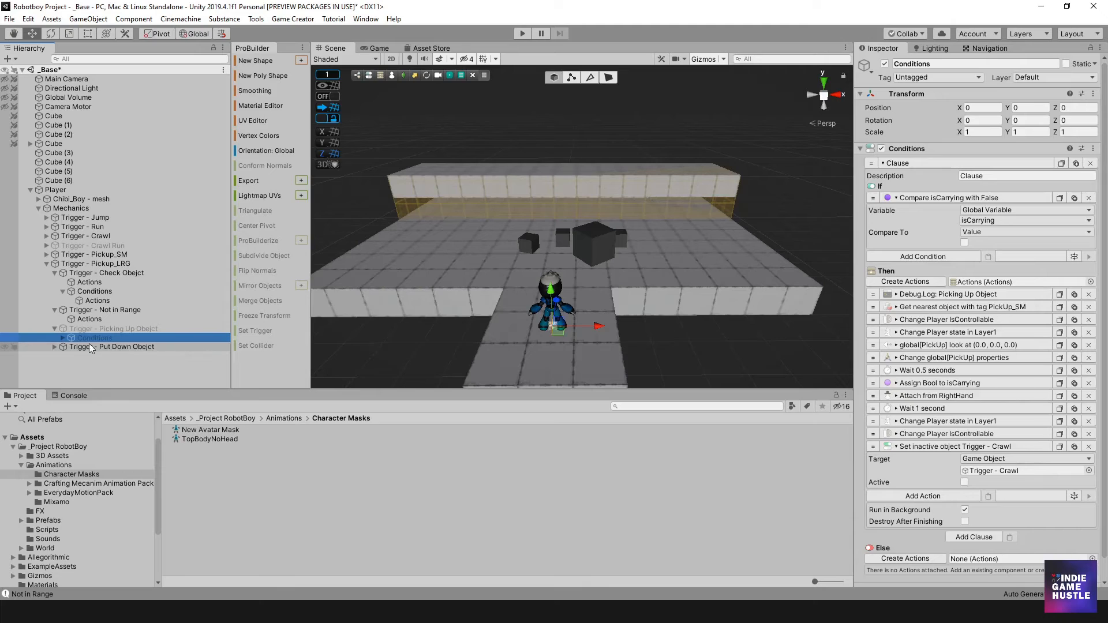
left_click(61, 338)
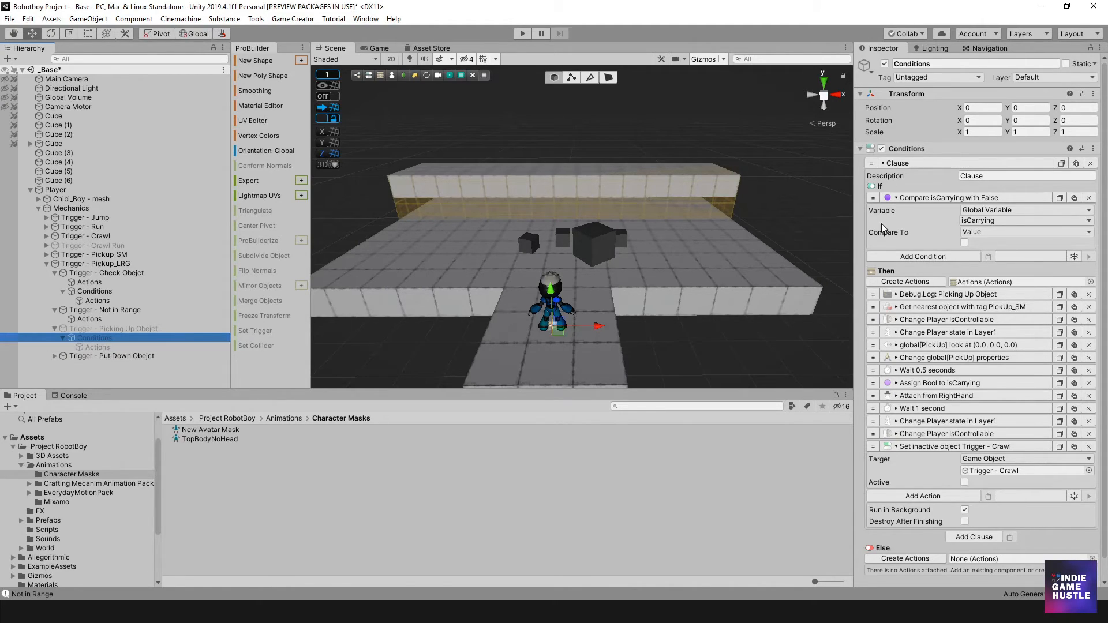
left_click(106, 347)
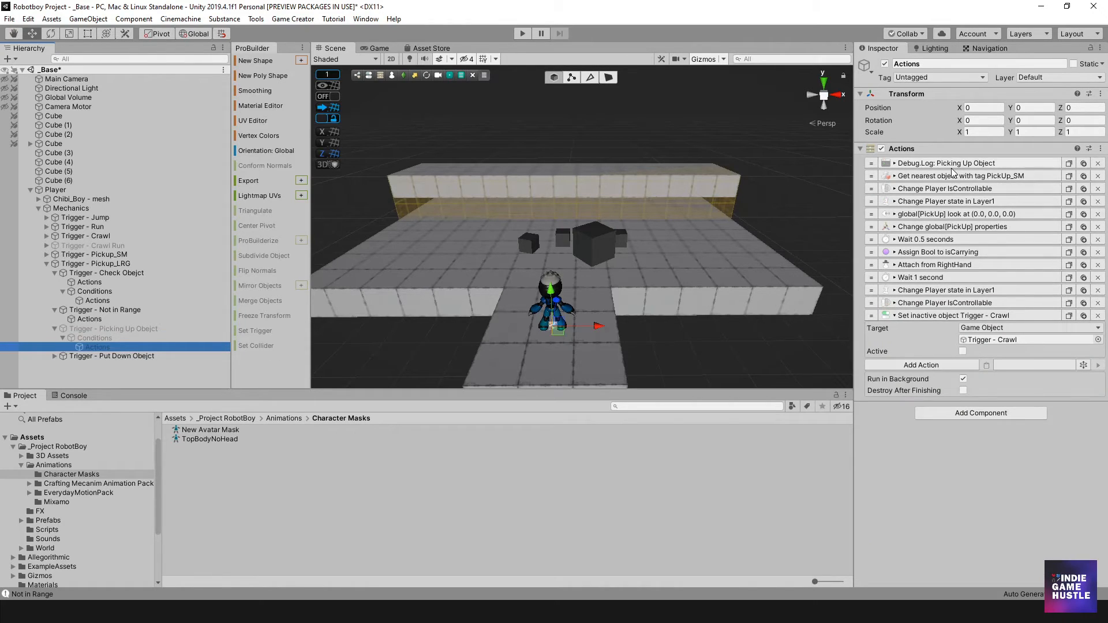
left_click(951, 176)
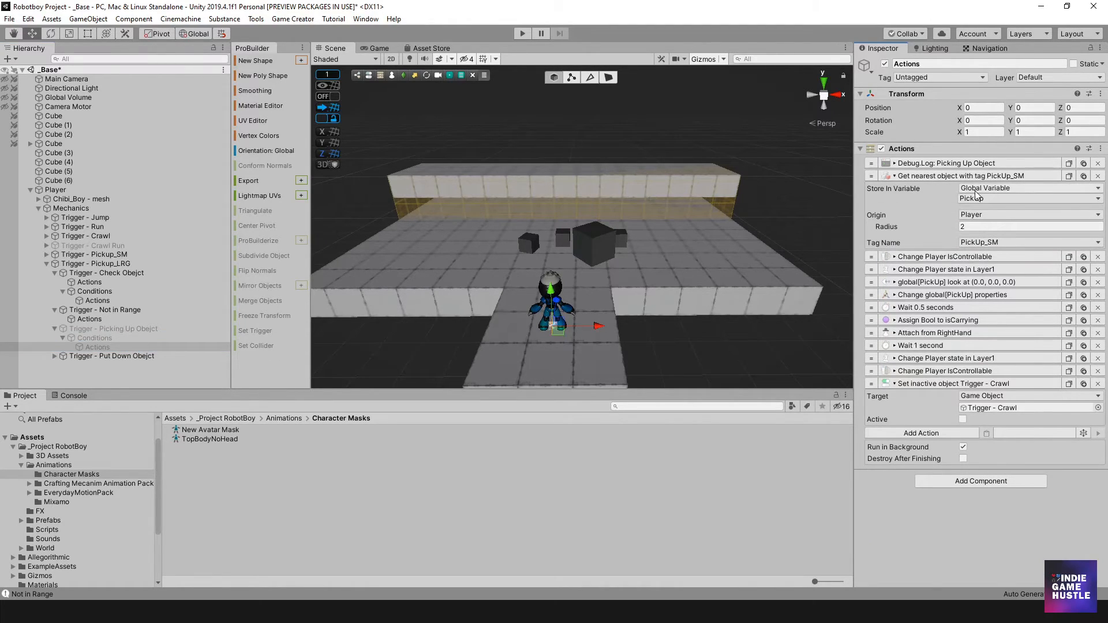
left_click(992, 242)
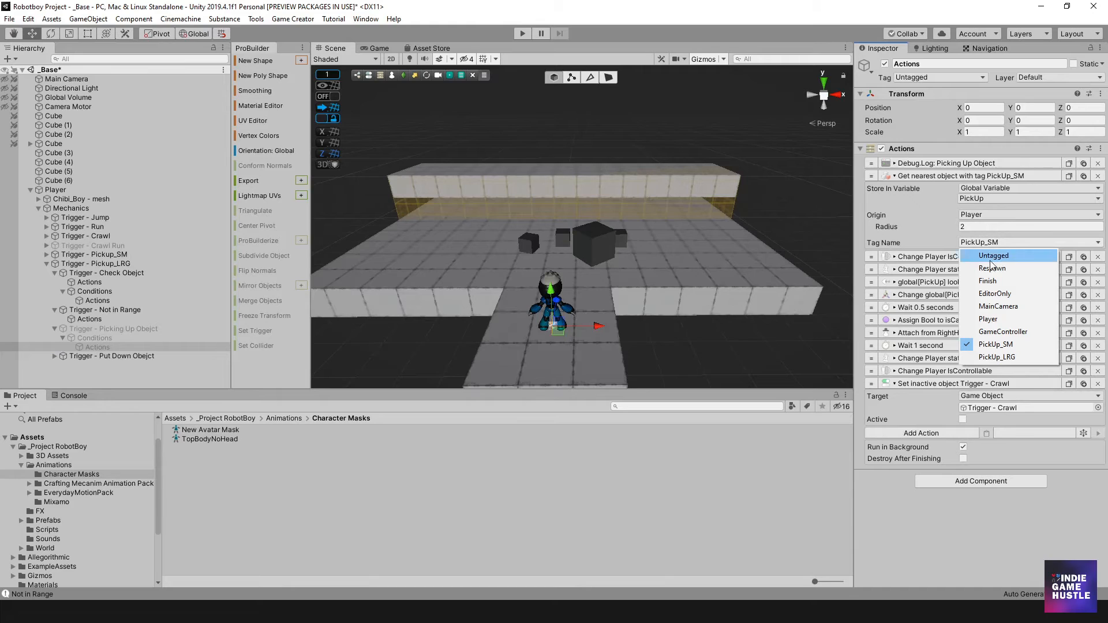
left_click(1004, 359)
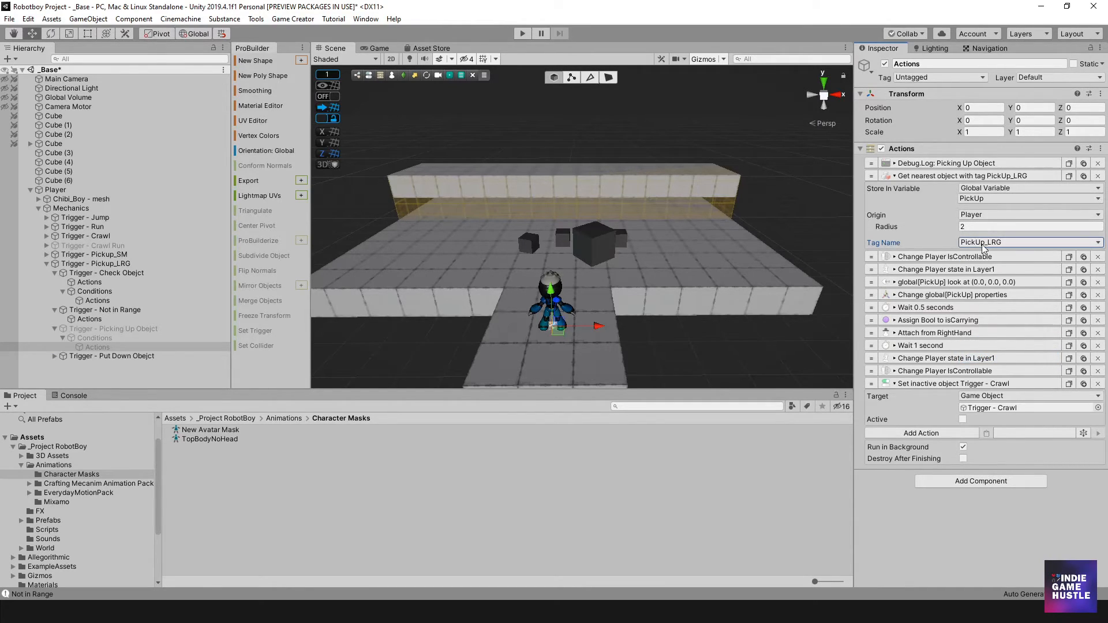
- Review the remaining Picking Up Obejct actions one by one, from the first player controllability change to the last
left_click(936, 261)
left_click(937, 259)
left_click(939, 269)
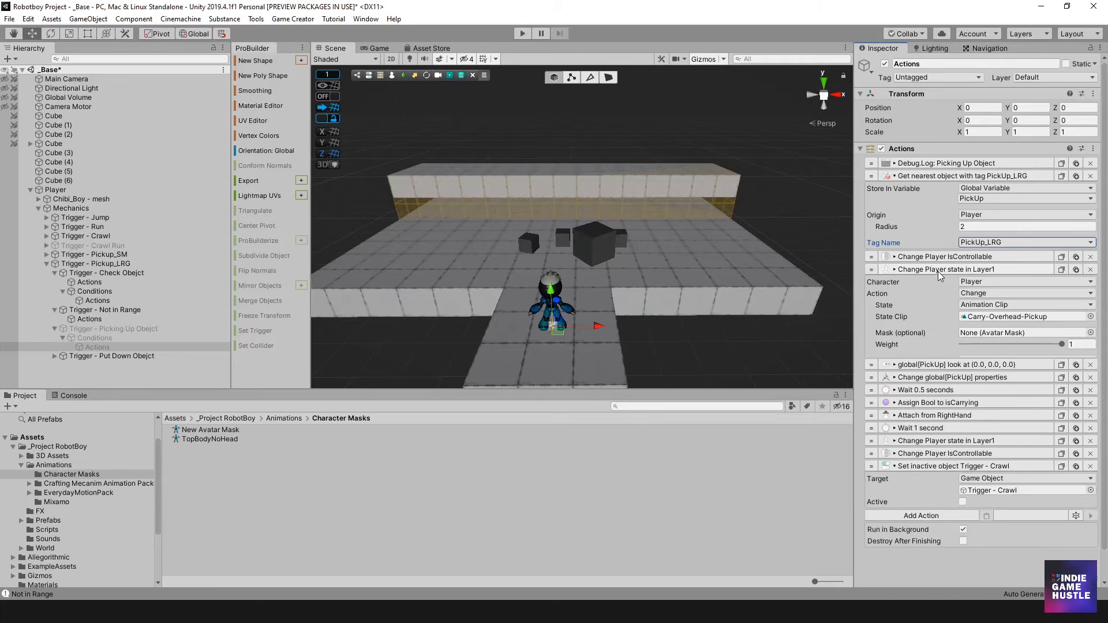
left_click(939, 269)
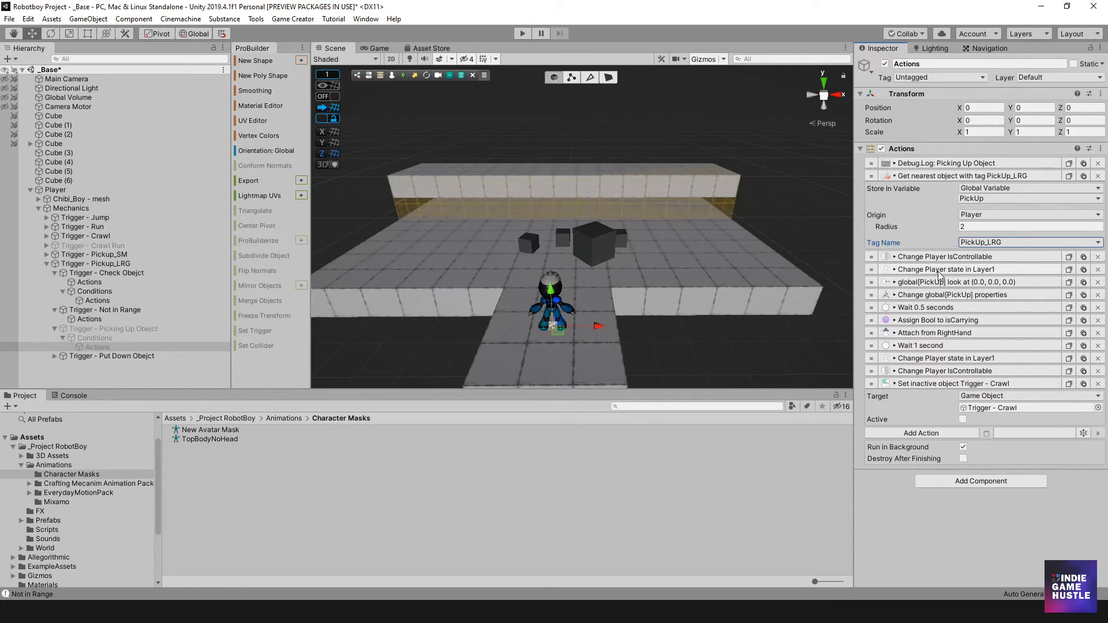
left_click(937, 283)
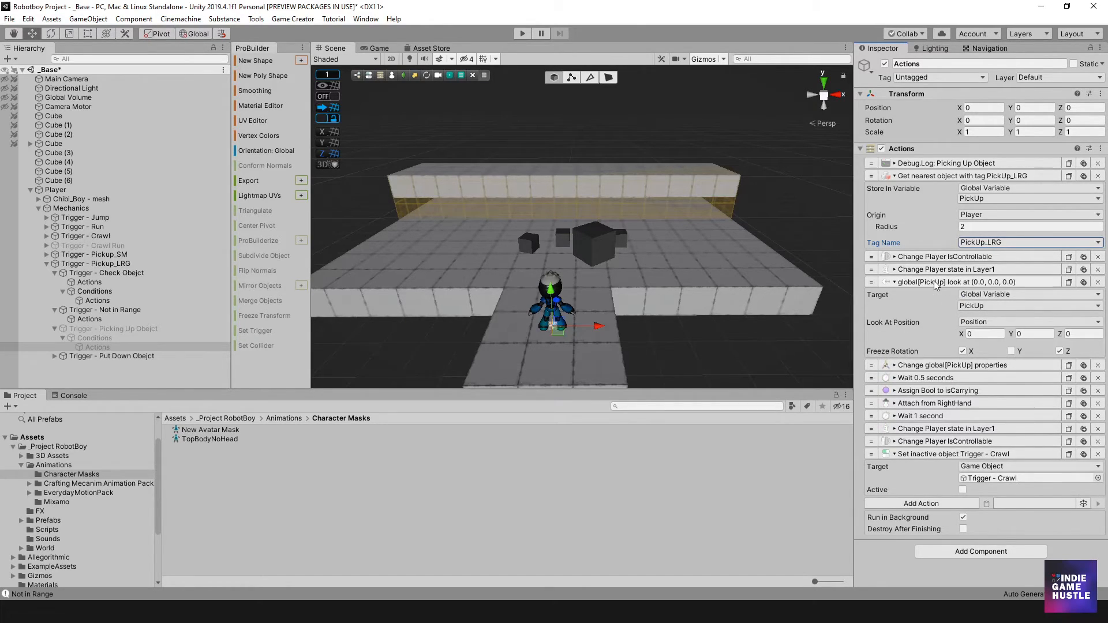
left_click(936, 283)
left_click(929, 295)
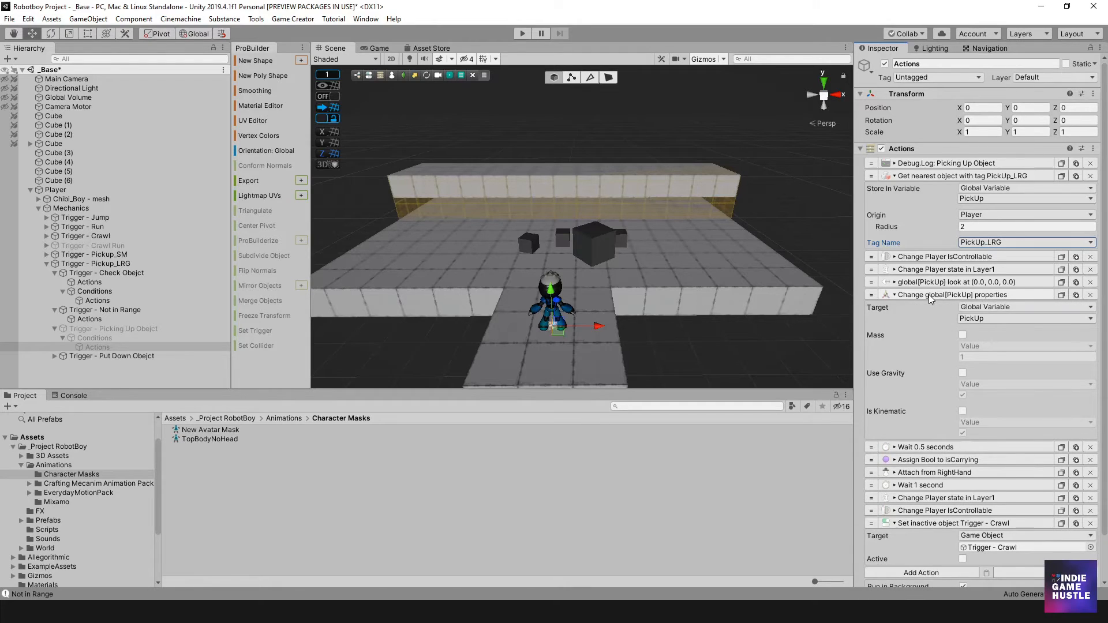
left_click(928, 295)
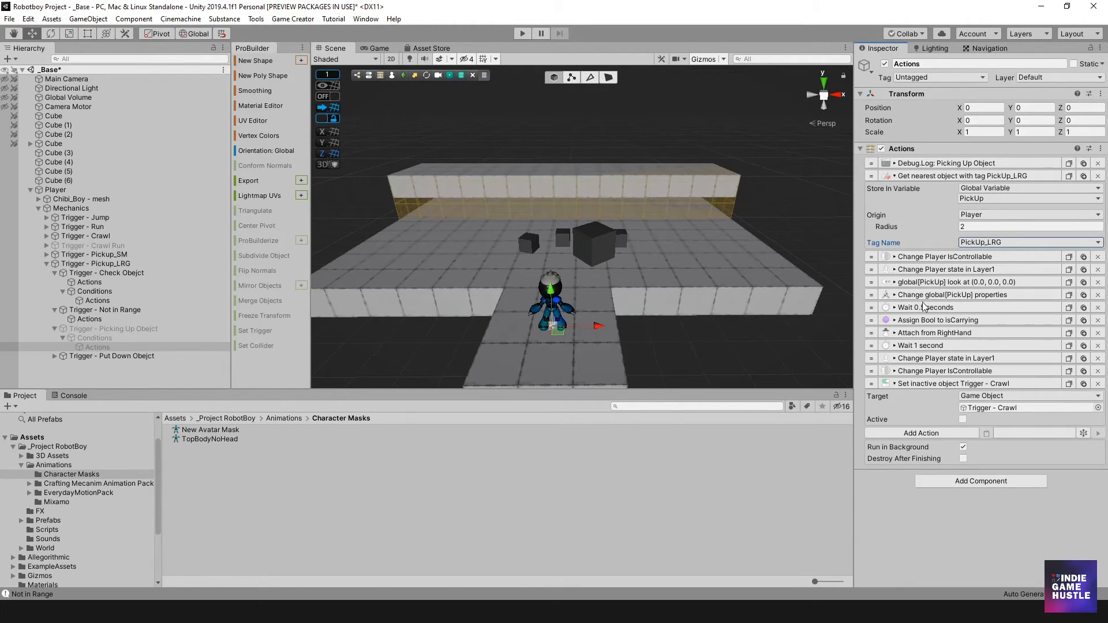
left_click(926, 321)
left_click(927, 321)
left_click(927, 335)
left_click(928, 333)
left_click(923, 358)
left_click(923, 359)
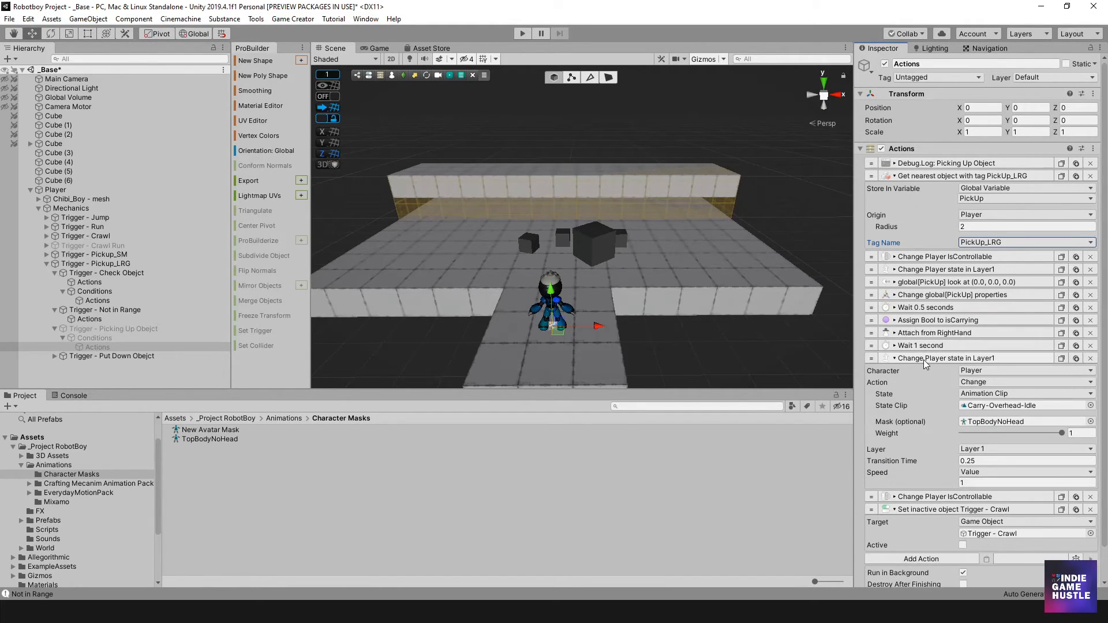
left_click(923, 359)
left_click(923, 372)
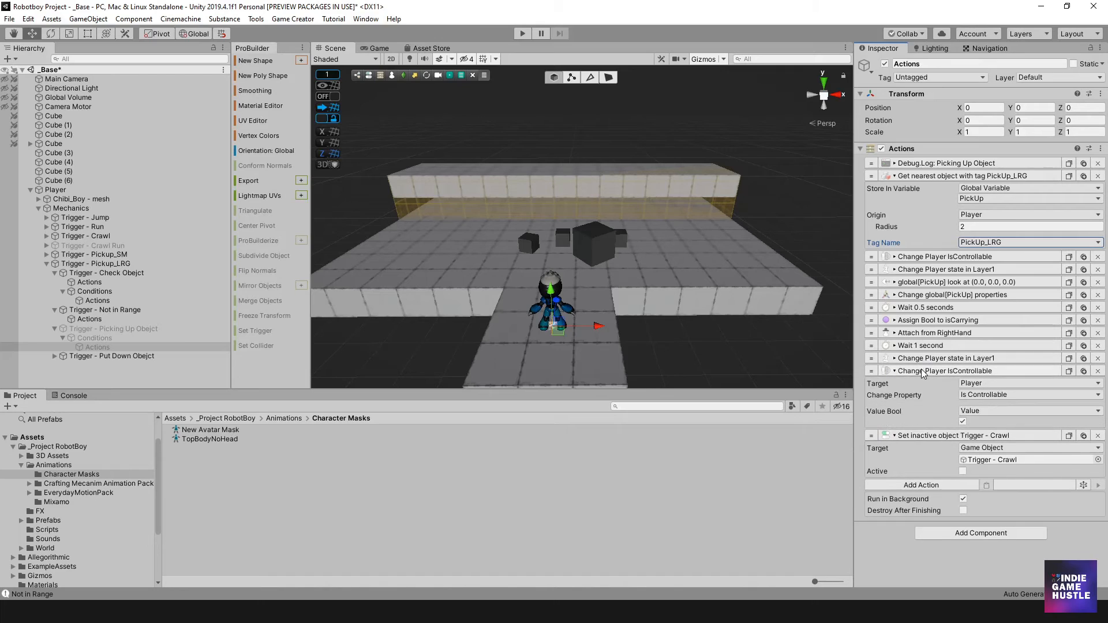
left_click(924, 373)
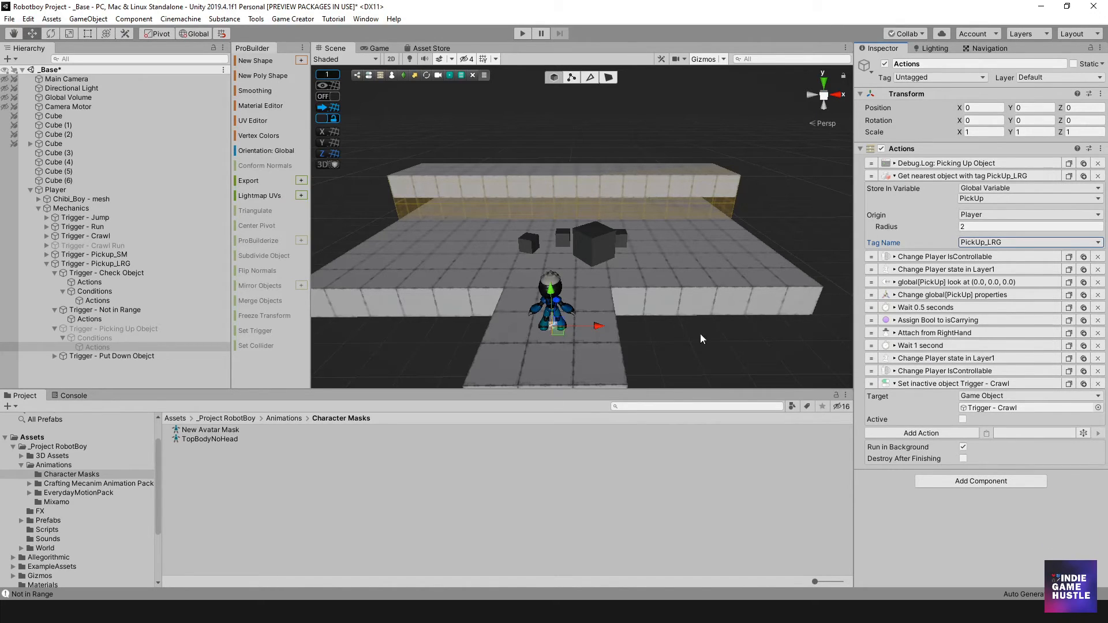
- Change the debug message in the conditions of Pickup_LRG's Put Down Obejct trigger to Putting Down LRG Object
left_click(54, 356)
left_click(109, 358)
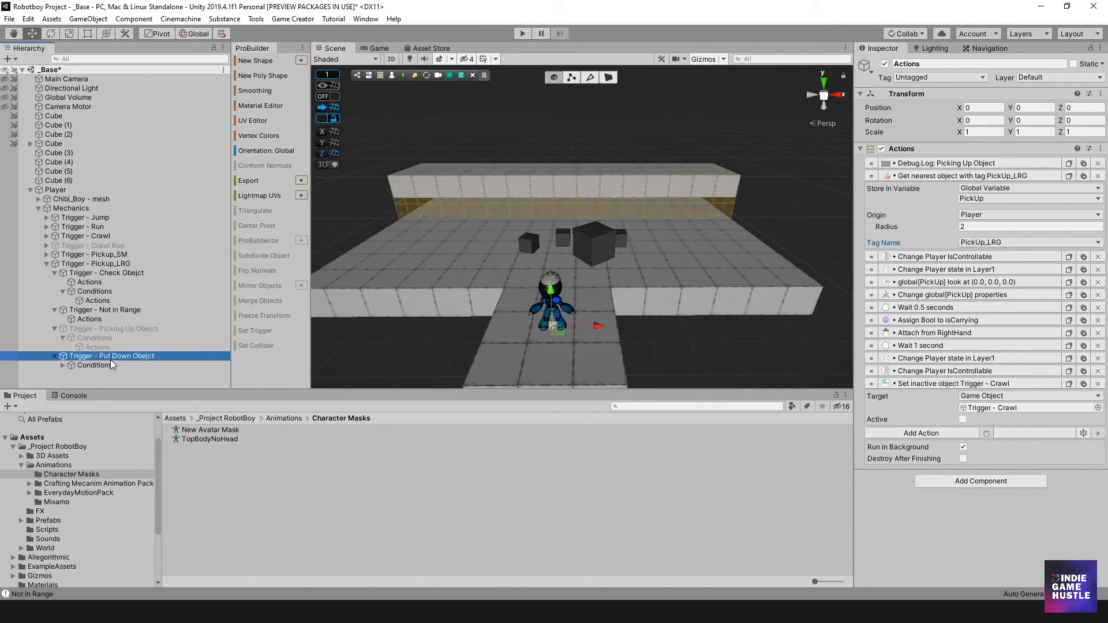
left_click(109, 365)
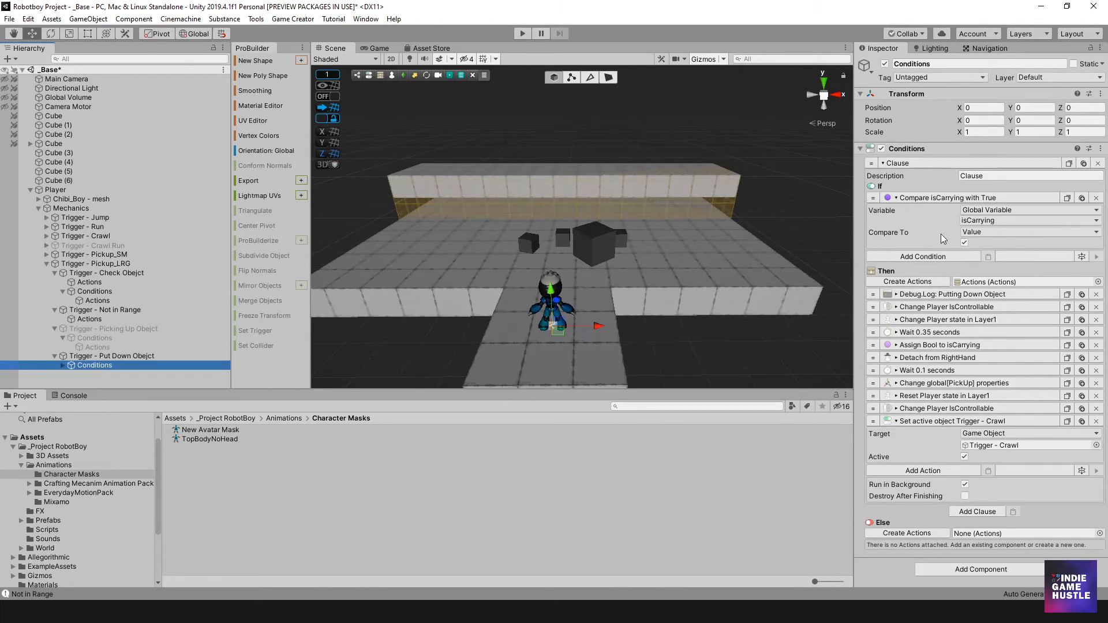
left_click(919, 294)
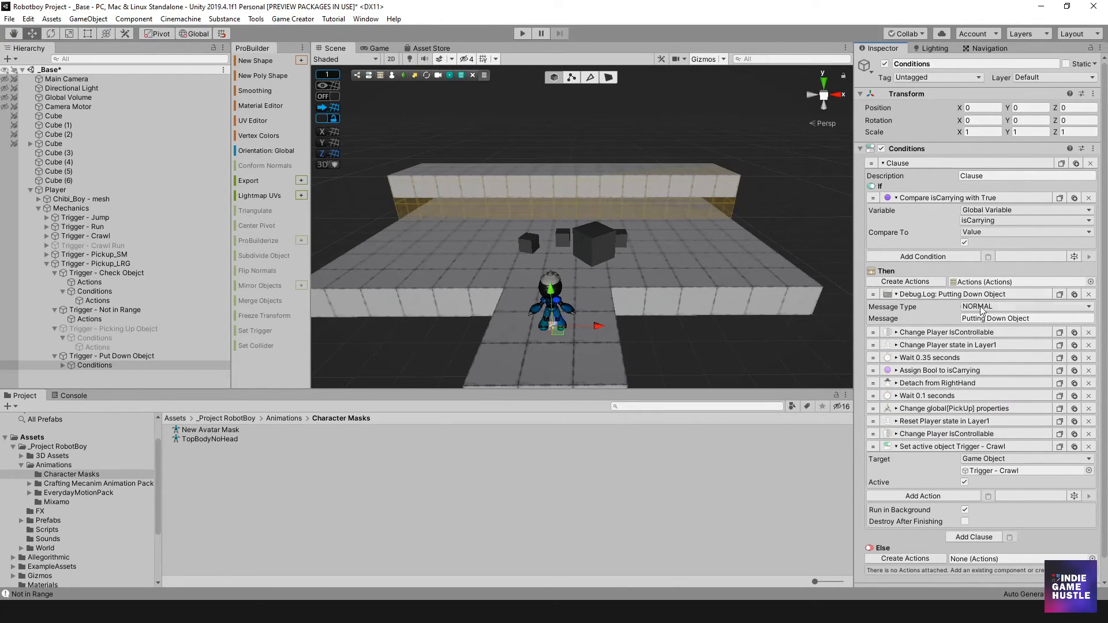
left_click(1013, 319)
key("End")
type("LRG")
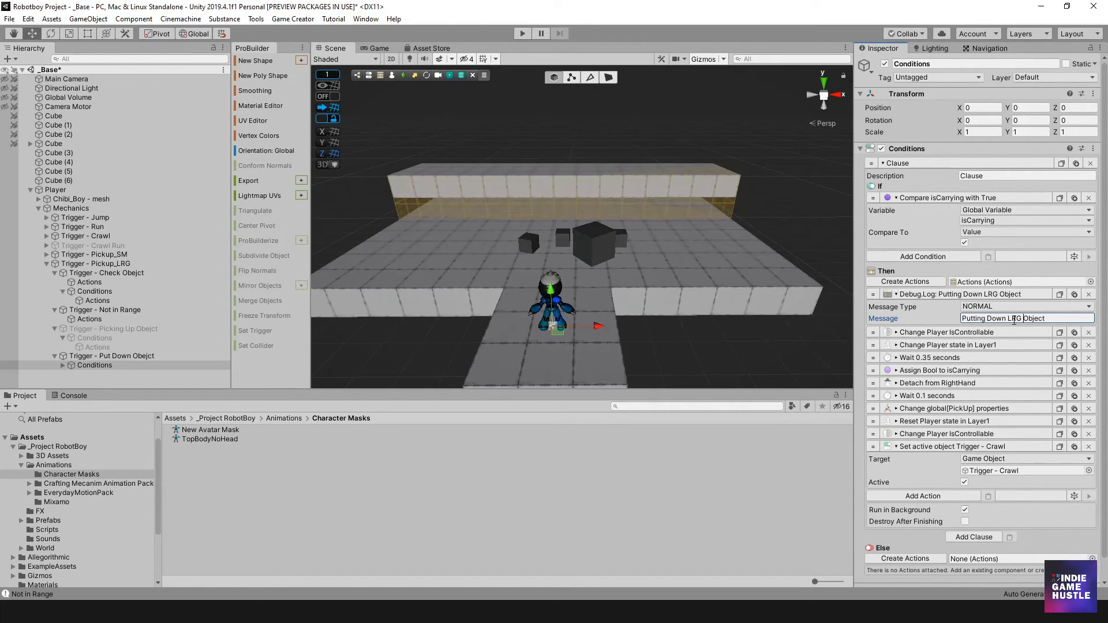
left_click(975, 295)
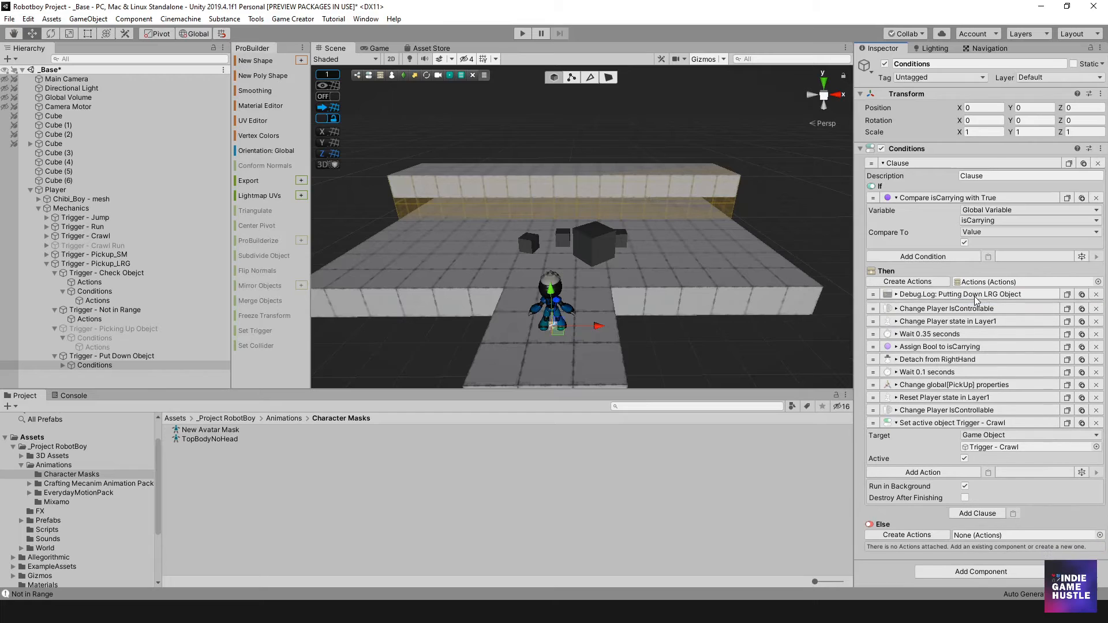
- Review the Put Down Obejct player state, PickUp properties and state reset actions, and collapse the Trigger - Crawl action
left_click(955, 320)
left_click(956, 320)
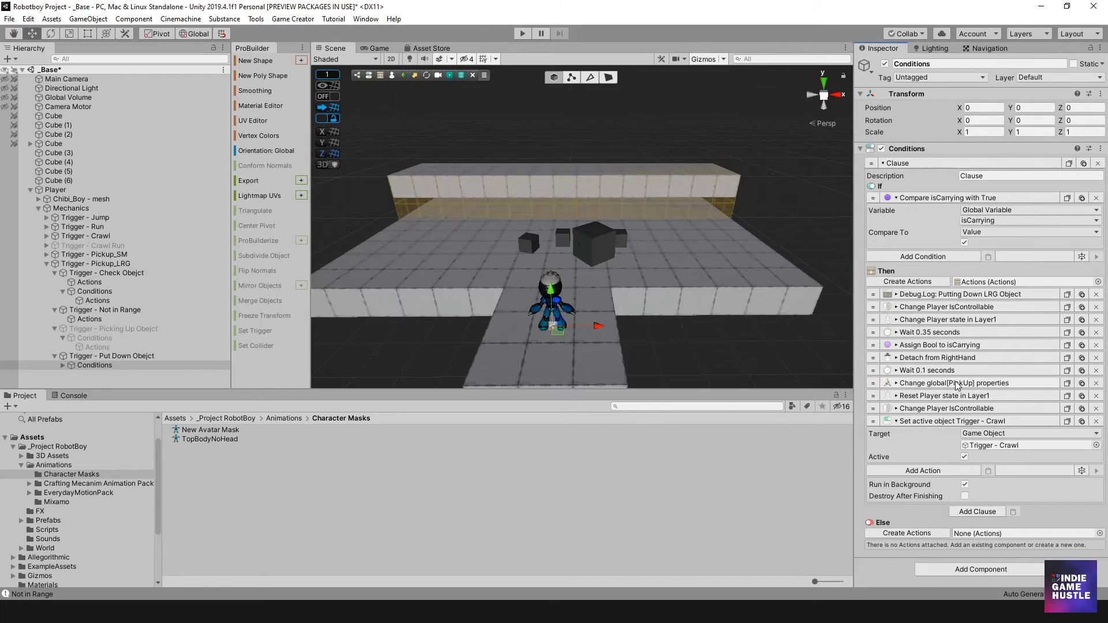
left_click(957, 384)
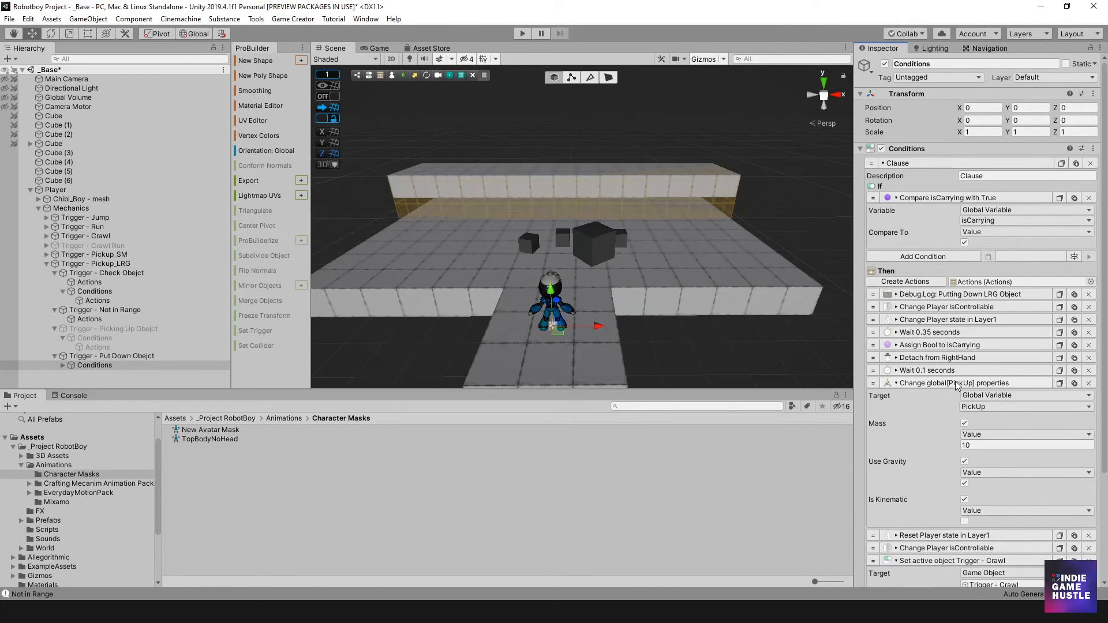
left_click(955, 383)
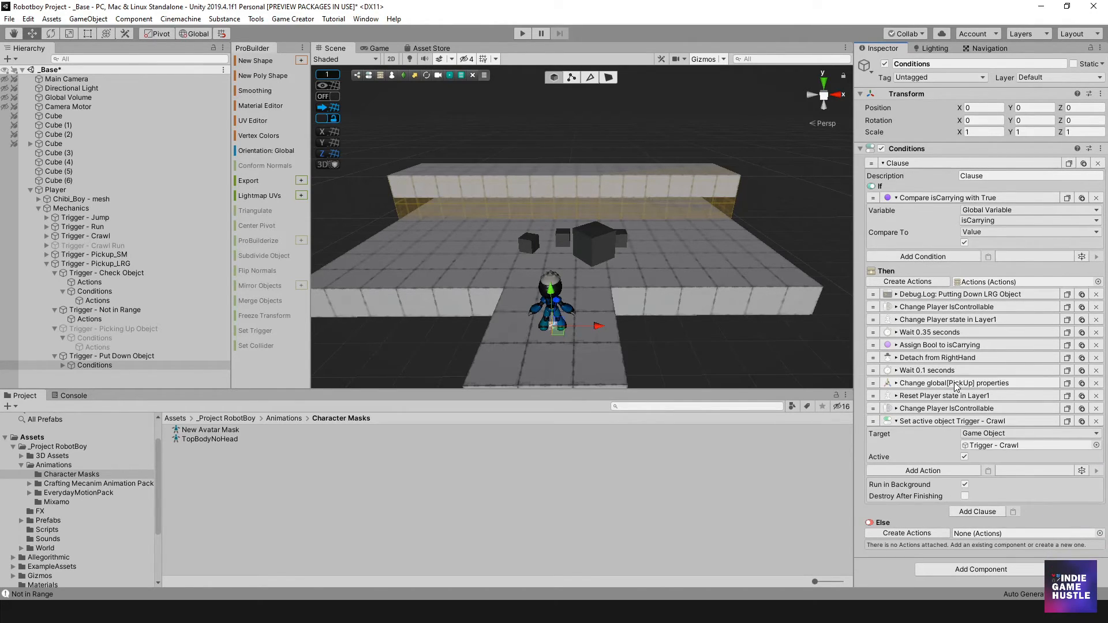
left_click(950, 396)
left_click(948, 396)
left_click(937, 421)
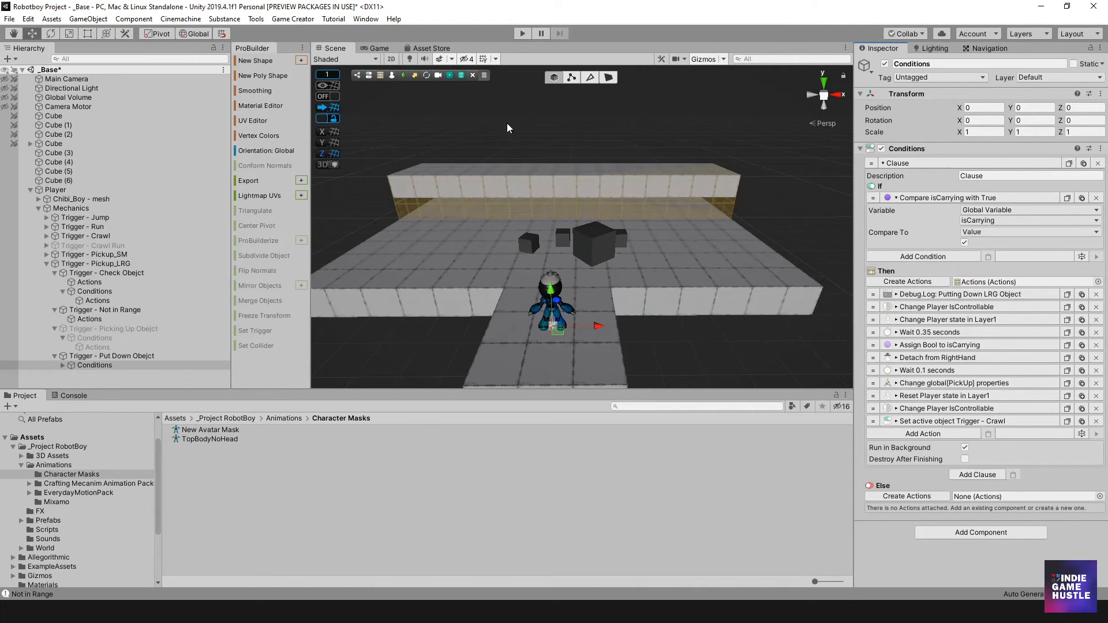
- Start play mode and clear the accumulated errors from the console
left_click(521, 37)
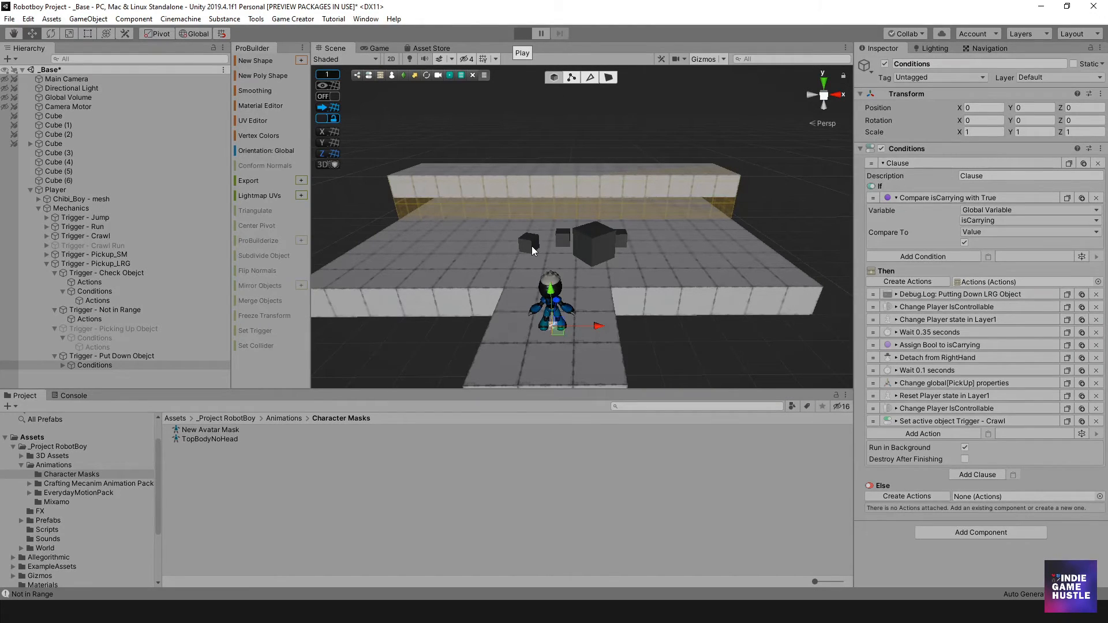
left_click(67, 394)
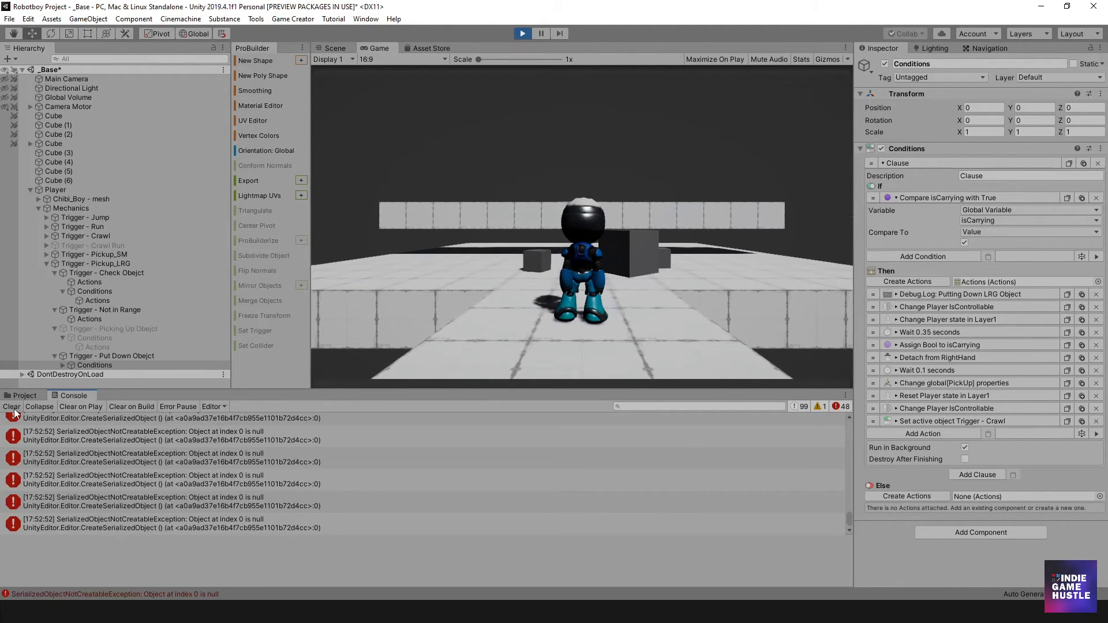
left_click(107, 438)
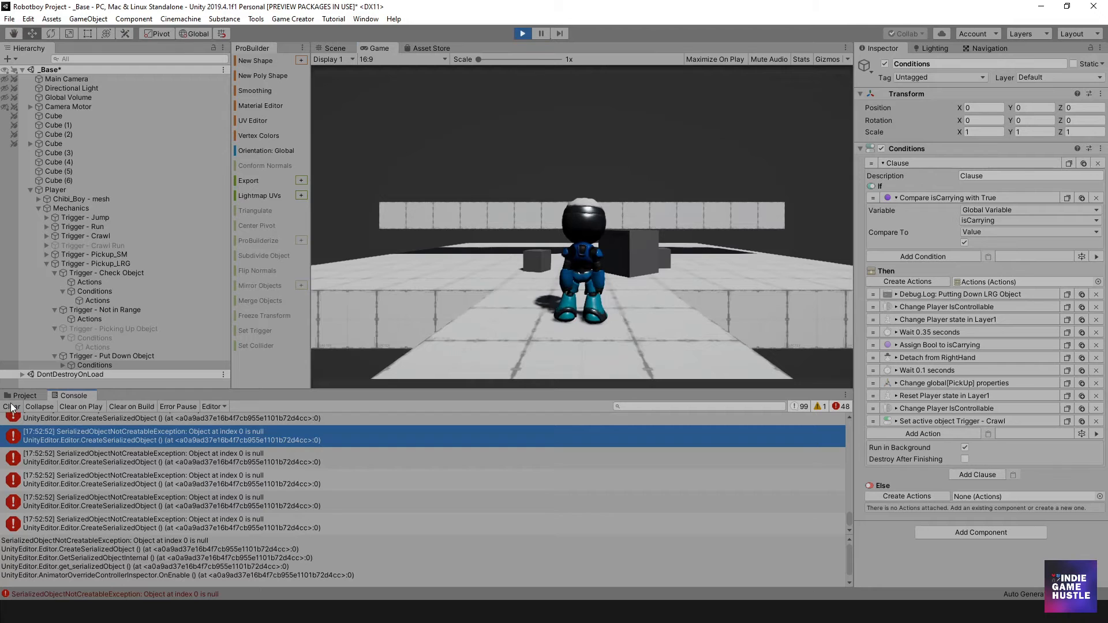
left_click(11, 407)
left_click(39, 397)
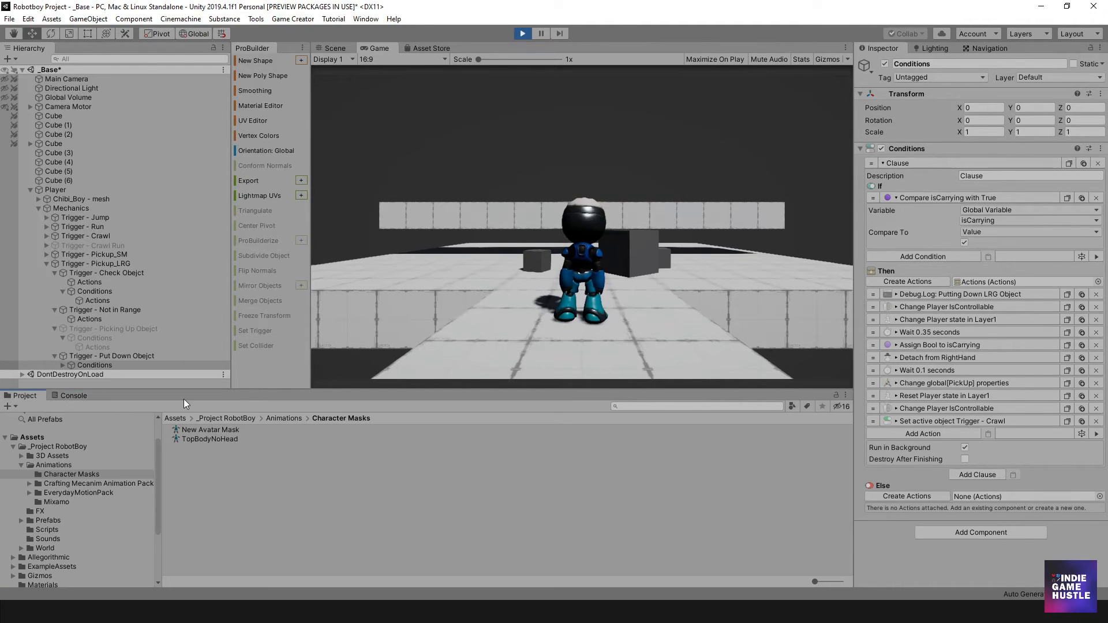
- Walk the robot to the large cube and test picking it up while watching the console log
left_click(687, 294)
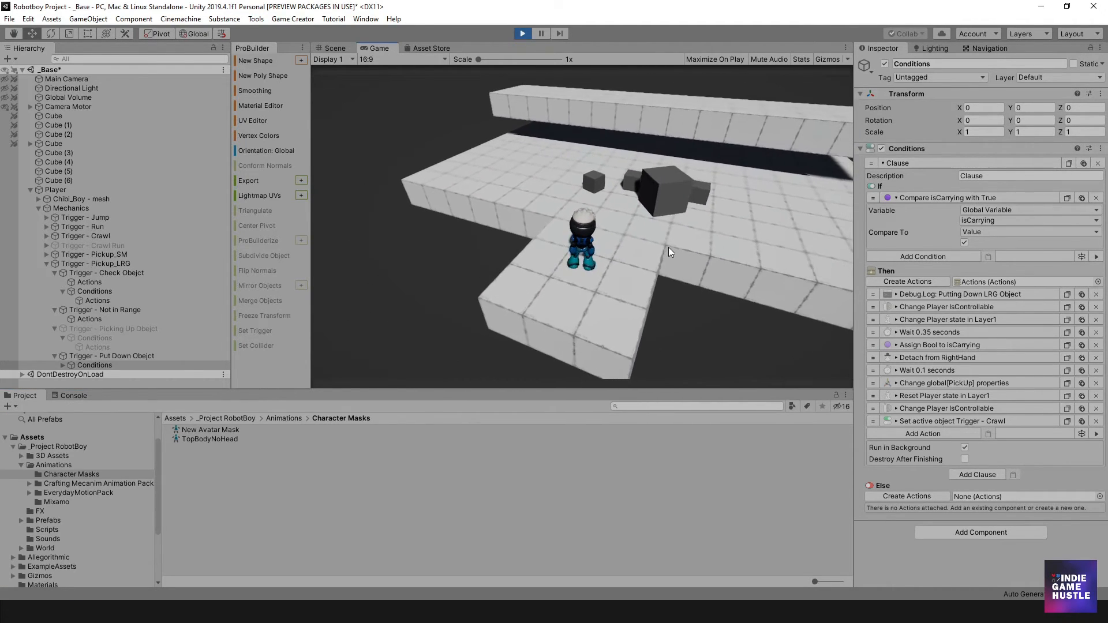
key("w")
key("d")
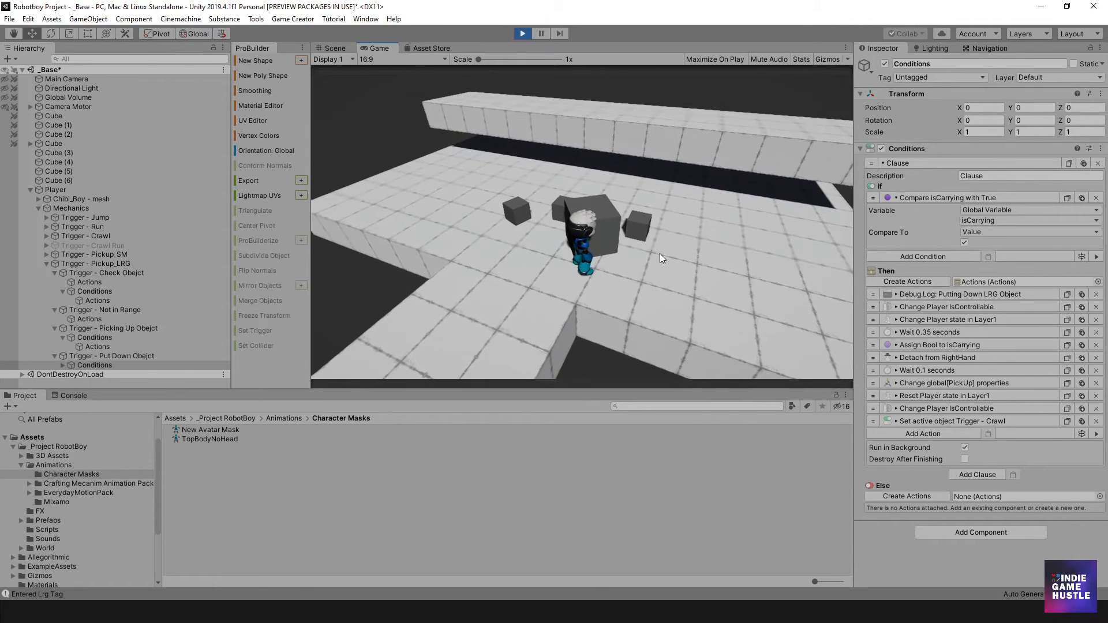
left_click(60, 395)
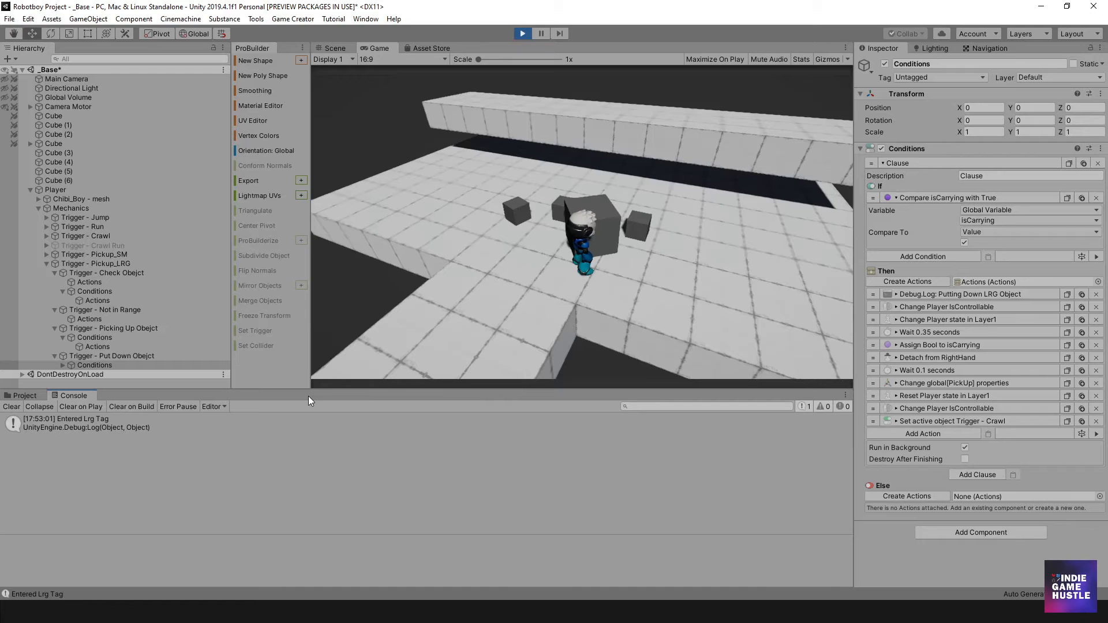
left_click(547, 277)
key("e")
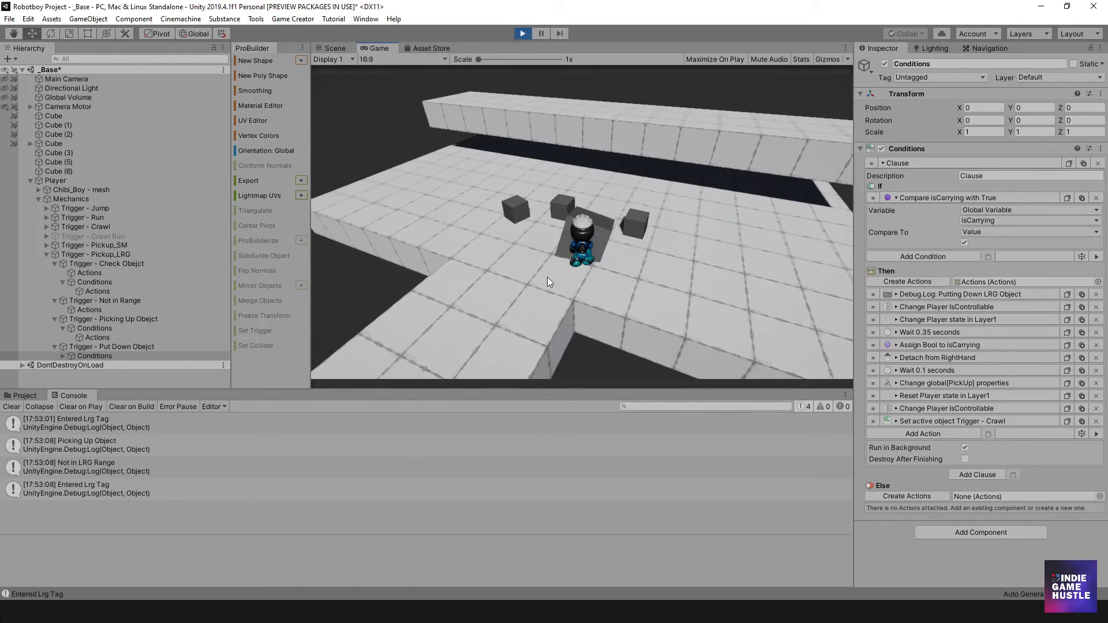
- Carry the large cube around the platform and test putting it down
key("a")
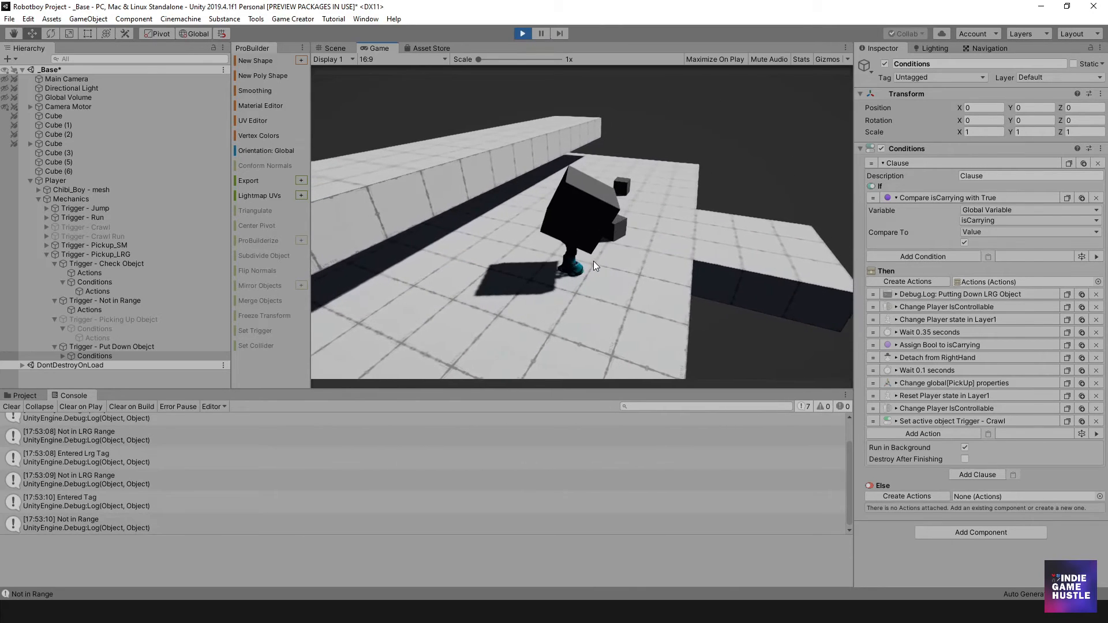
key("d")
key("a")
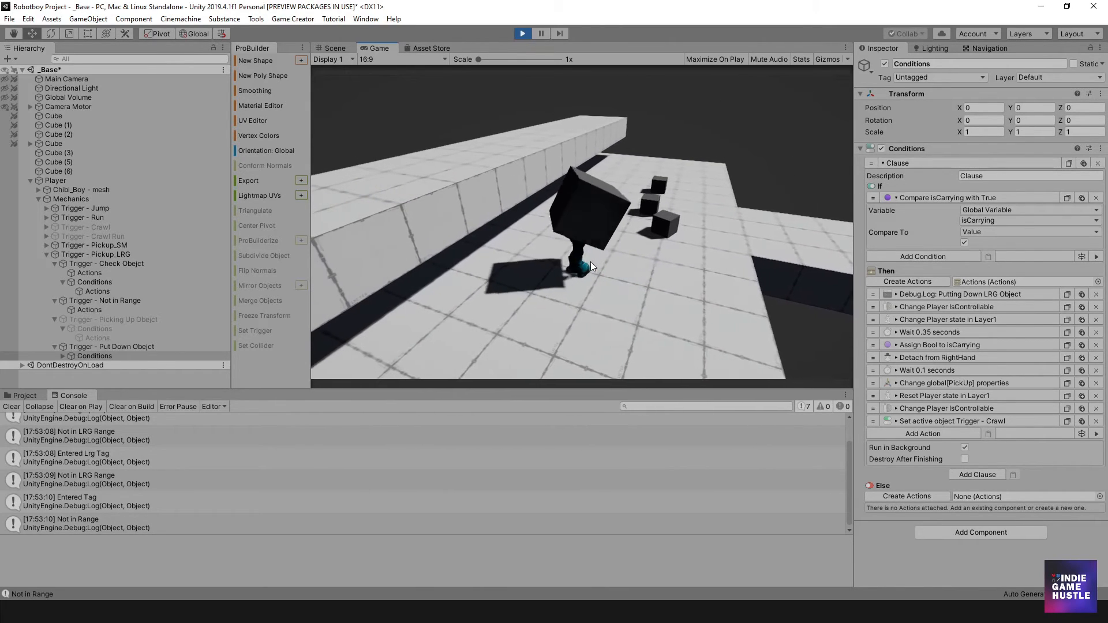
key("d")
key("e")
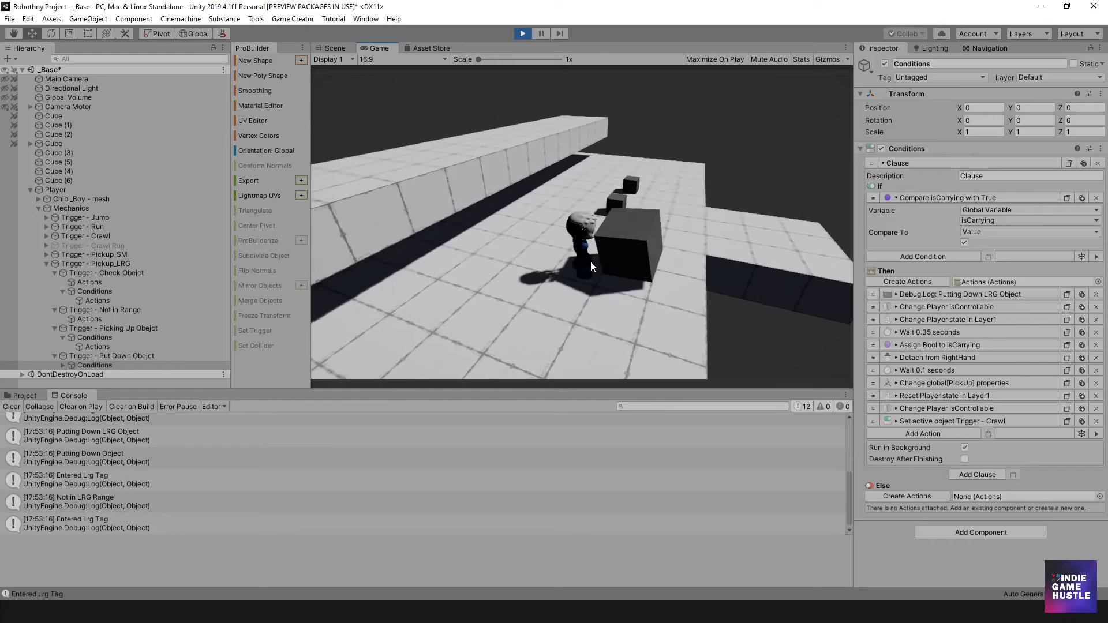
- Walk the robot to one of the small cubes and test picking it up
key("a")
key("w")
key("d")
key("e")
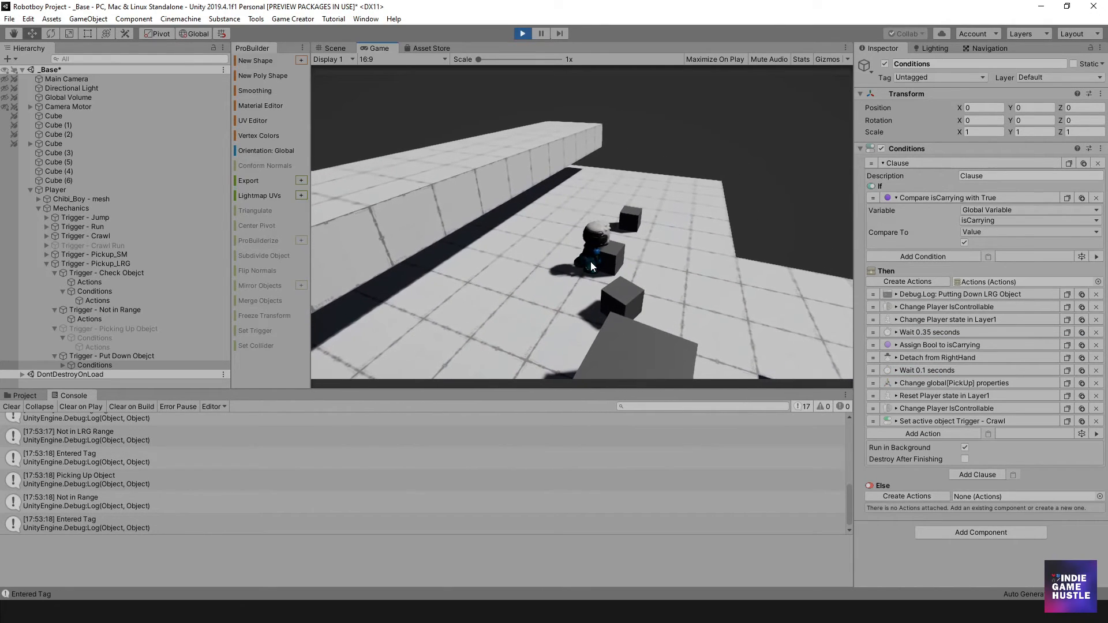
- Carry the small cube around the platform, then put it down and walk the robot away
key("a")
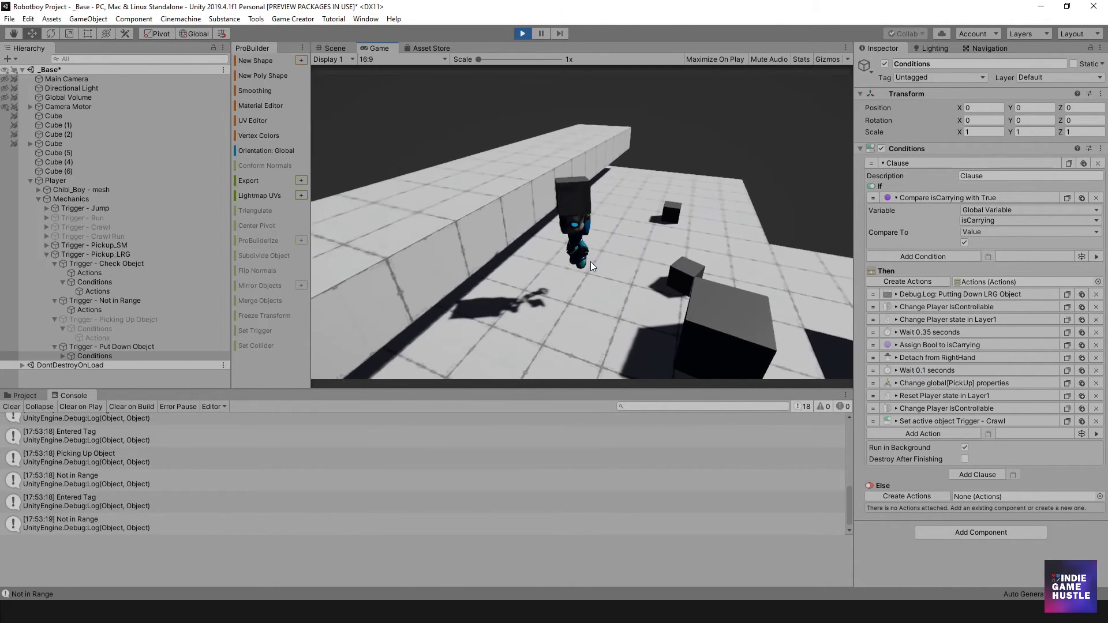
key("d")
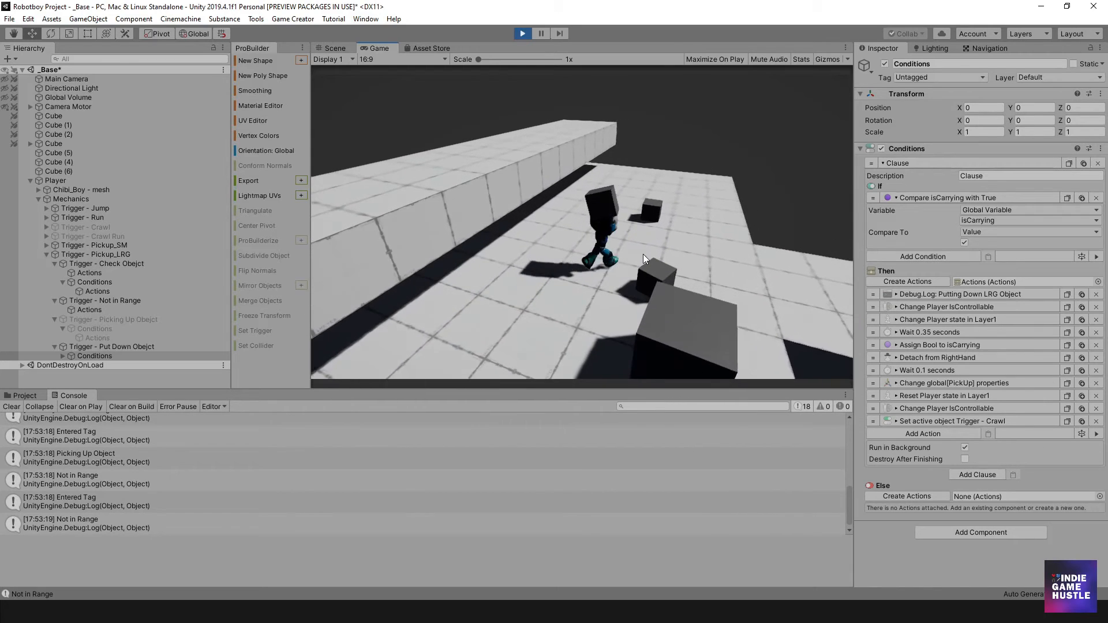
key("s")
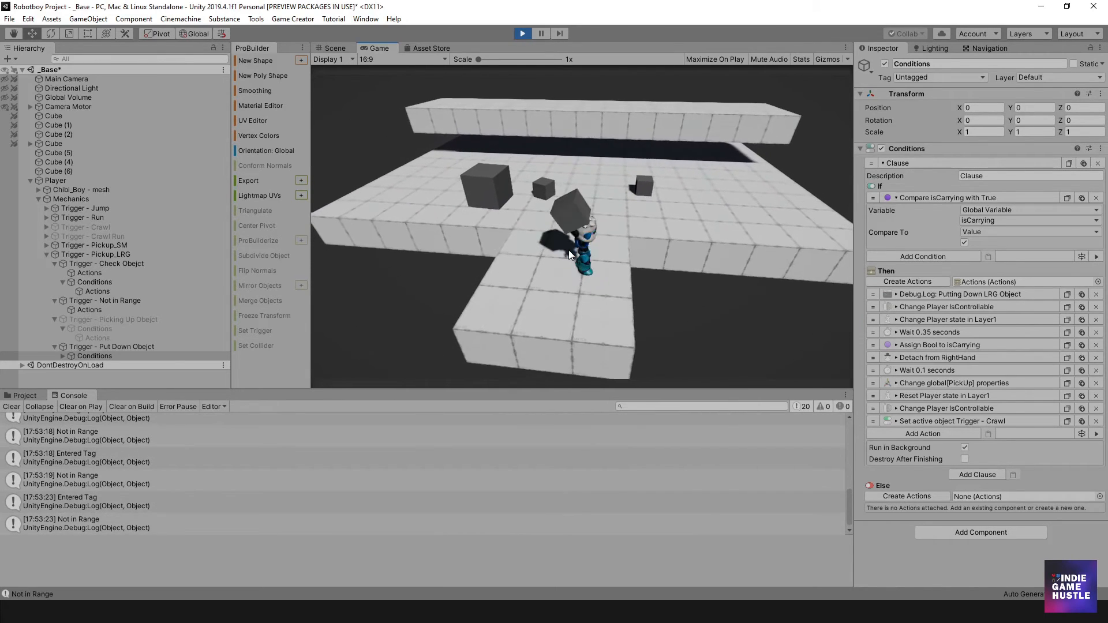
key("w")
key("e")
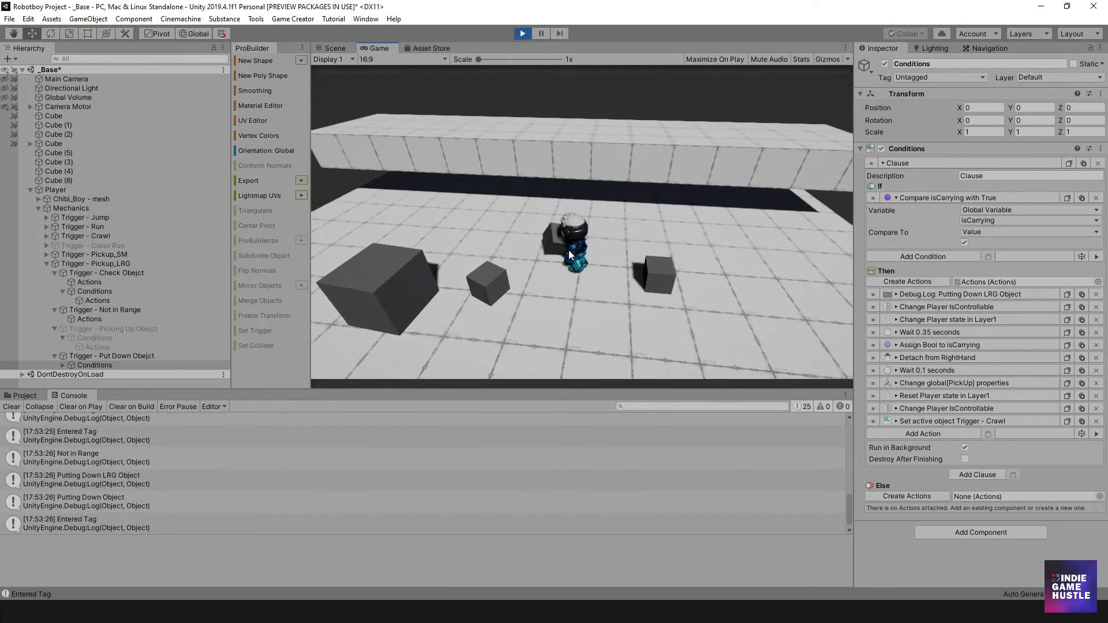
key("s")
key("w")
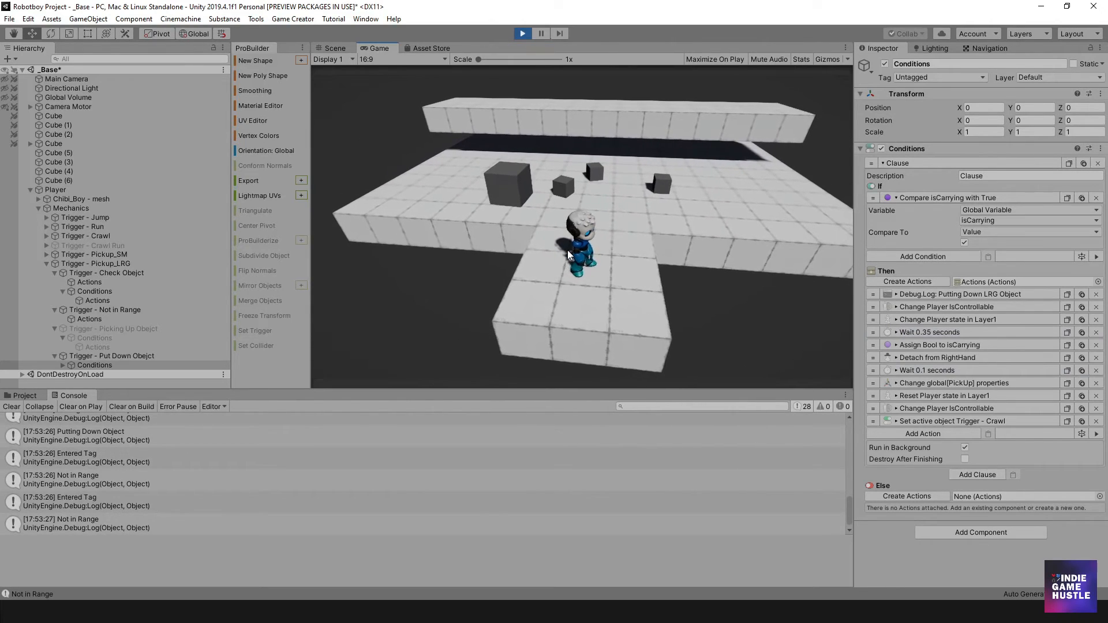
- Stop play mode and clear the console log
left_click(522, 33)
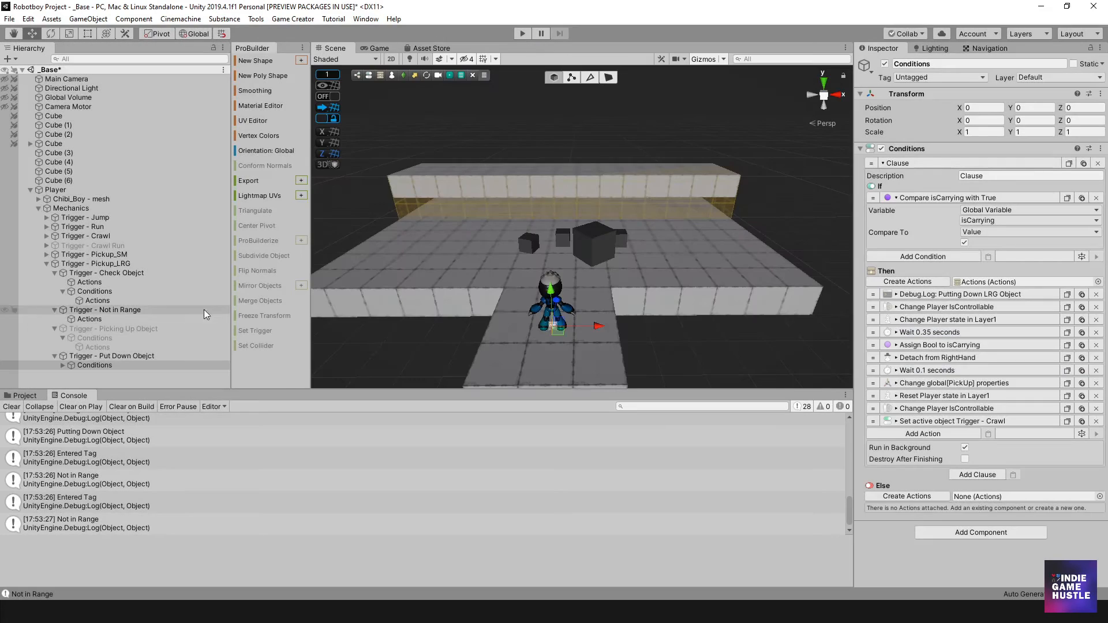
left_click(21, 405)
left_click(23, 397)
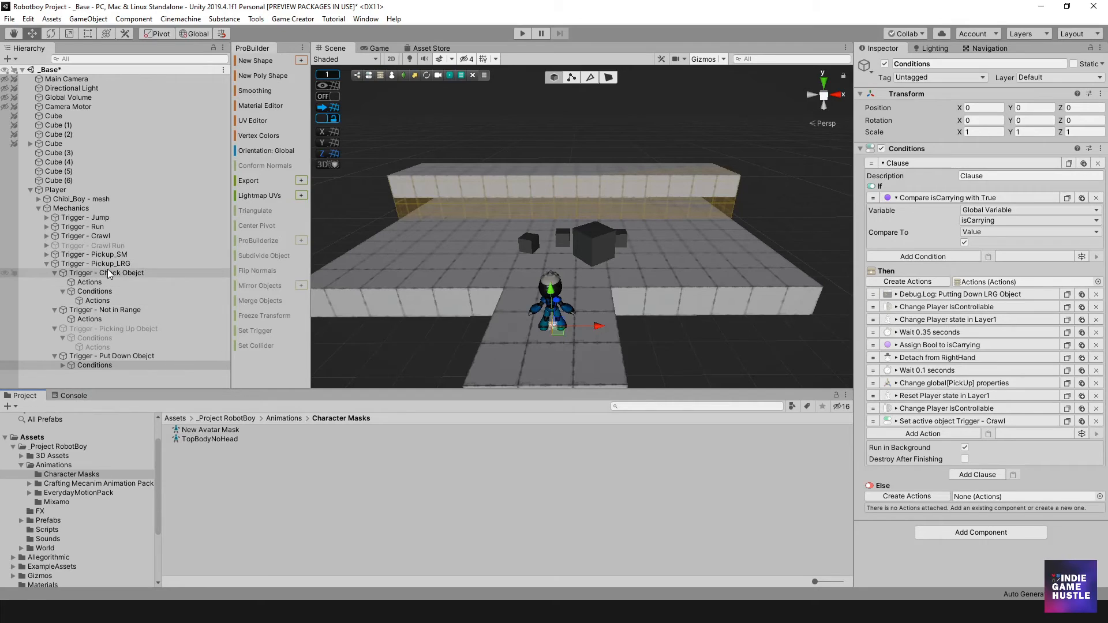
- Add a character Change Property action at the end of the Picking Up Obejct actions under Pickup_LRG
left_click(114, 347)
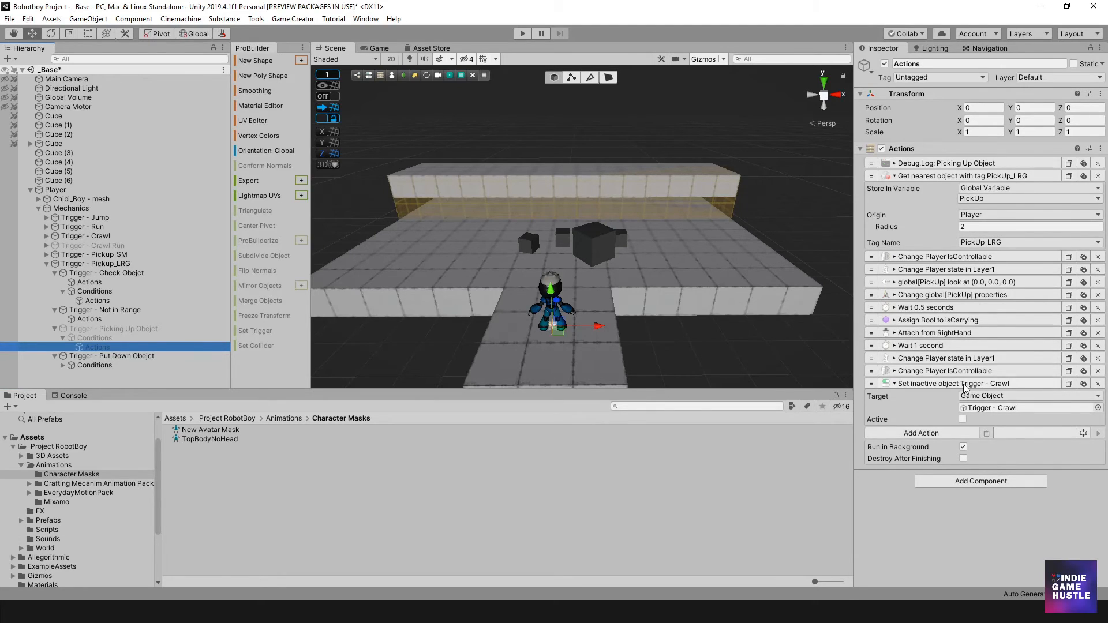
left_click(942, 384)
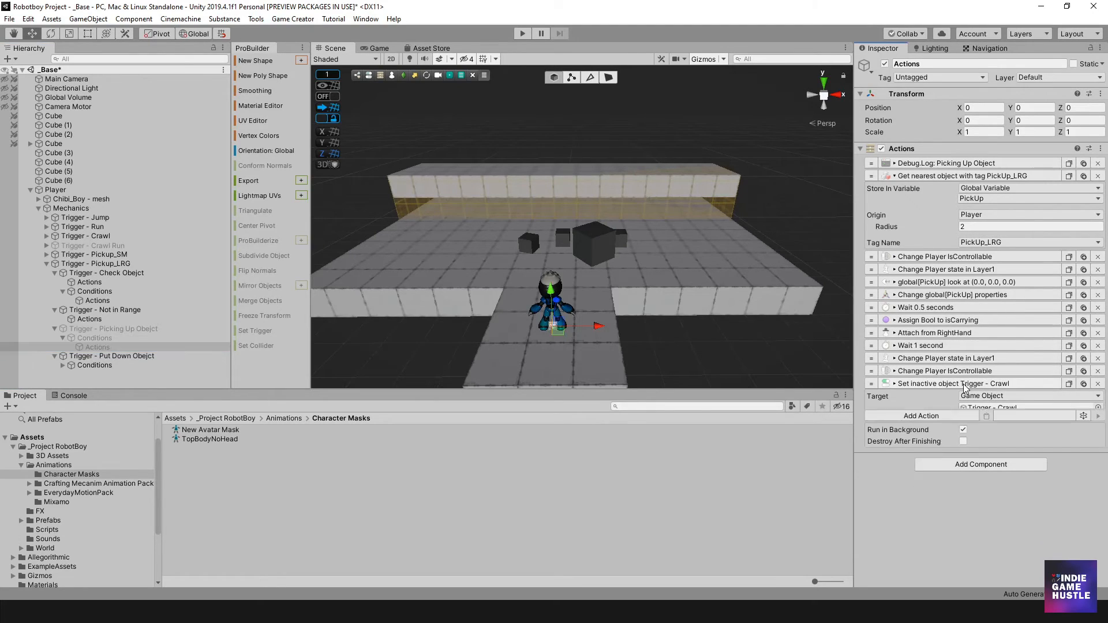
left_click(126, 329)
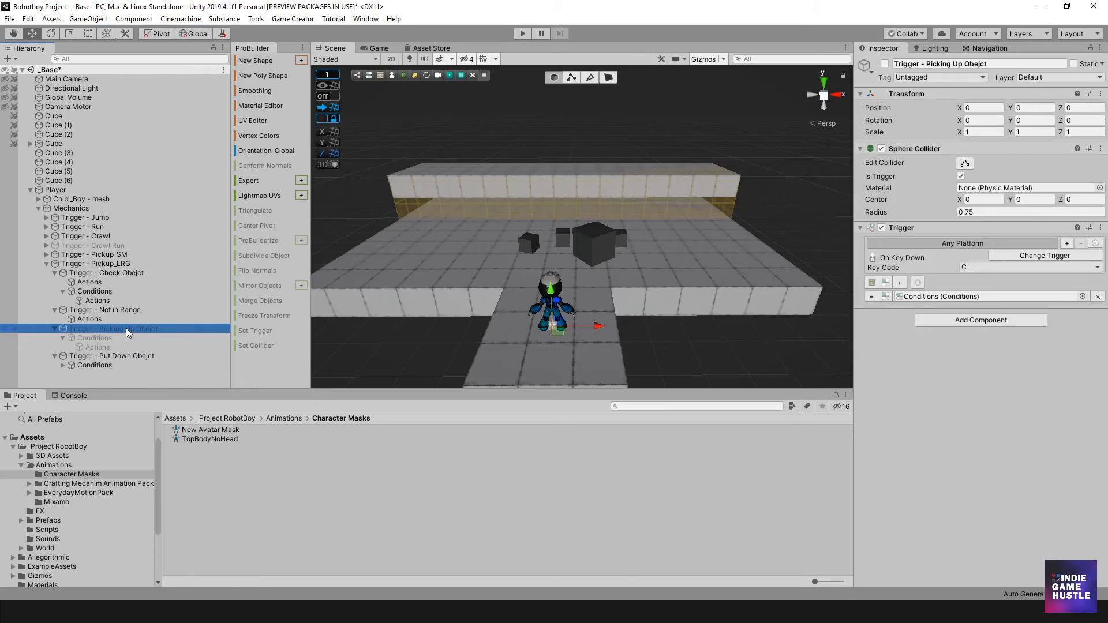
left_click(110, 347)
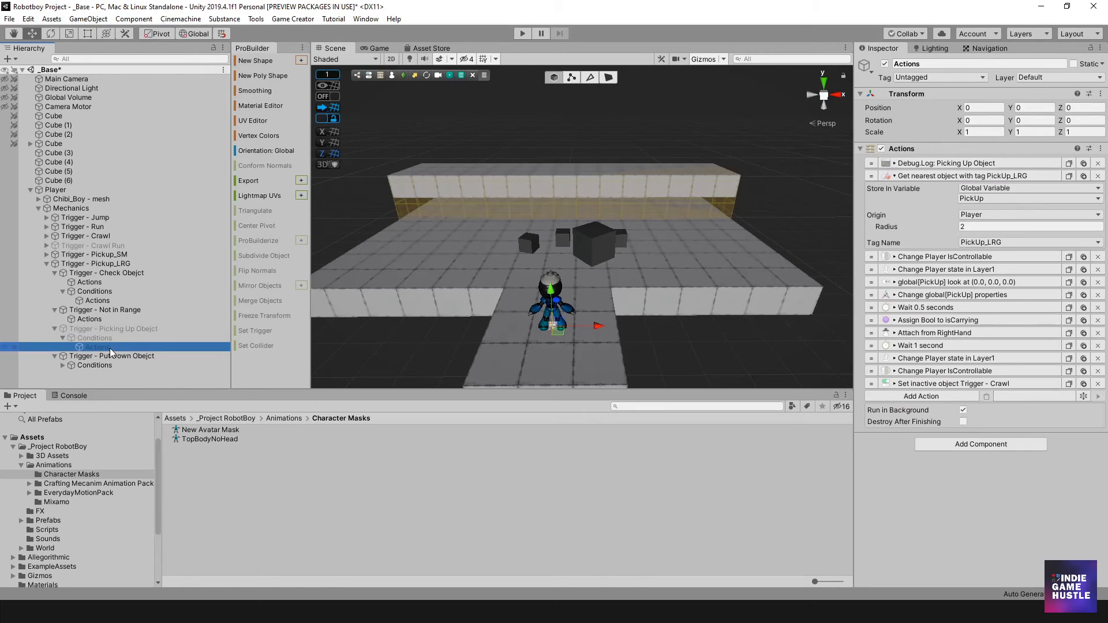
left_click(930, 397)
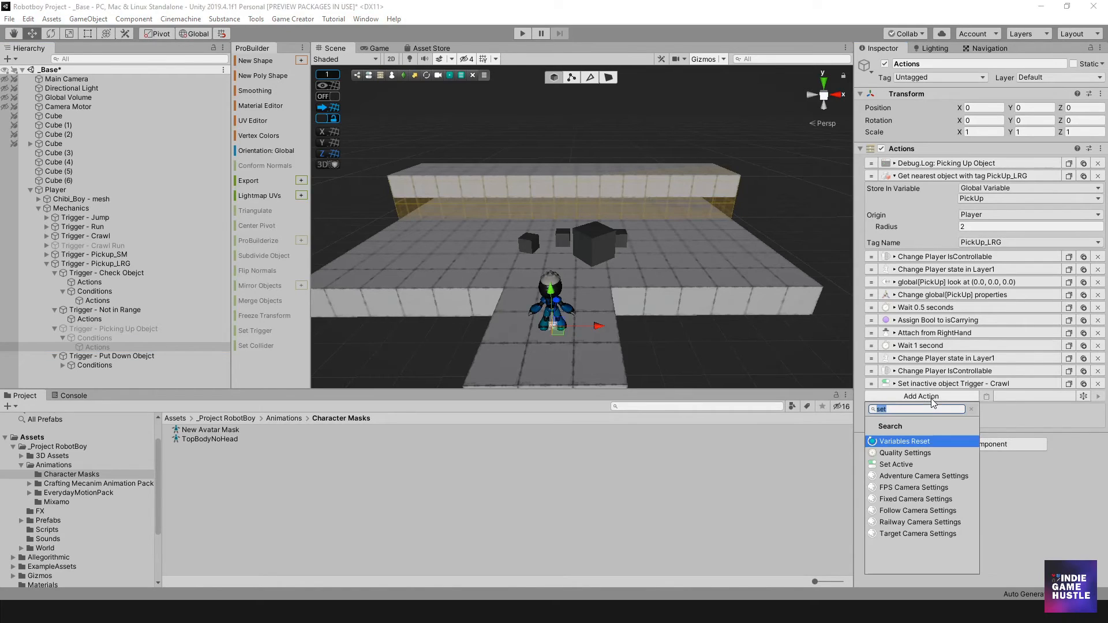
left_click(972, 410)
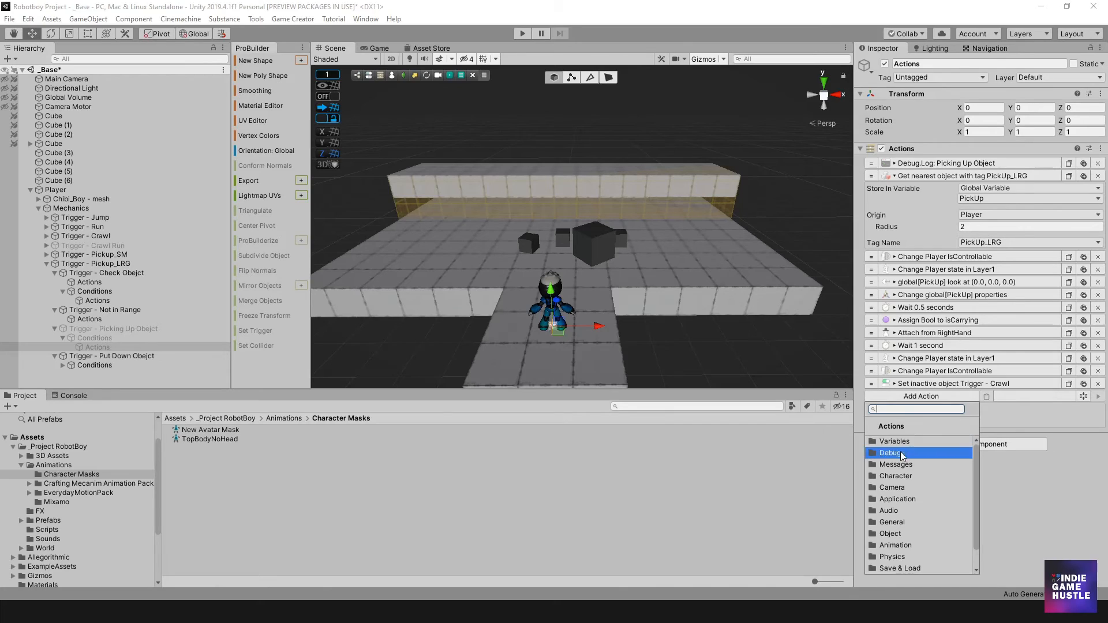
left_click(917, 476)
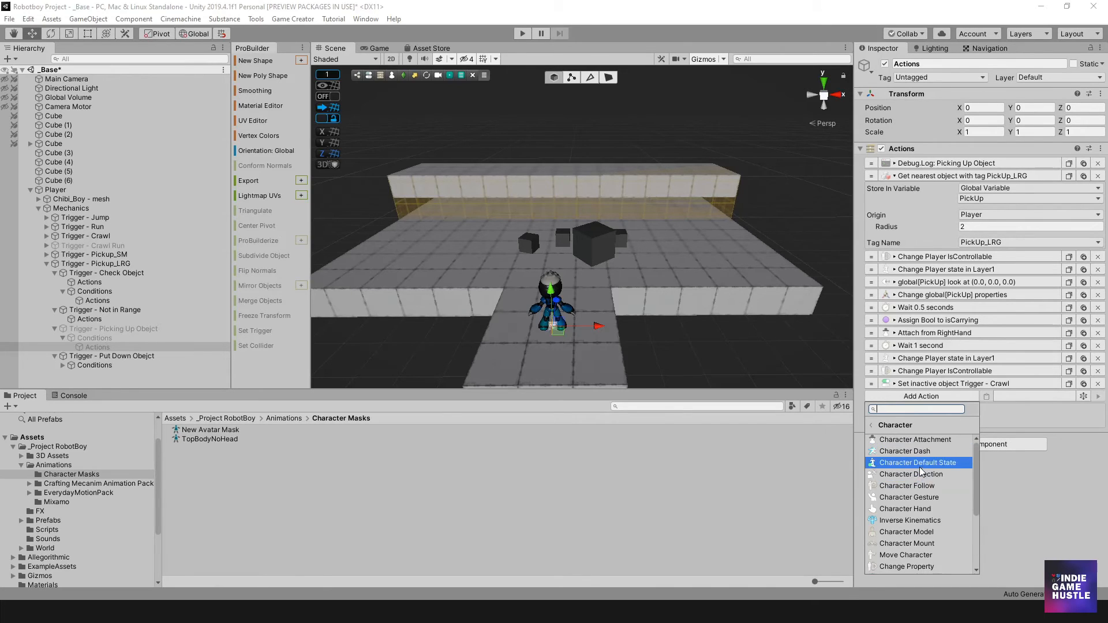
left_click(920, 567)
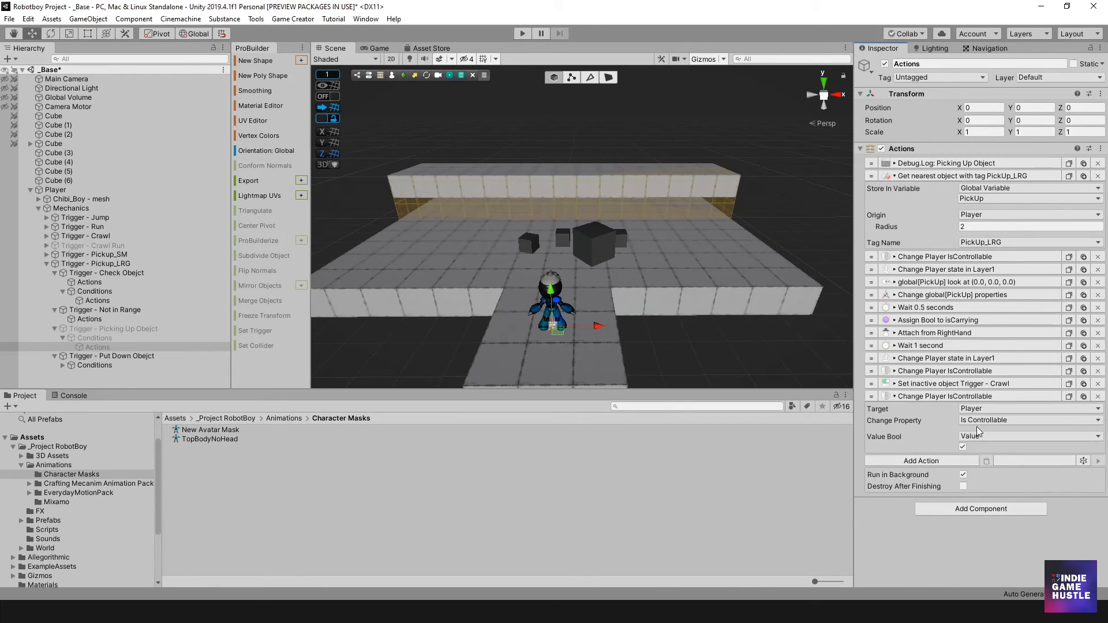
- Make the new Change Property action set the player's run speed to 1
left_click(980, 421)
left_click(1000, 459)
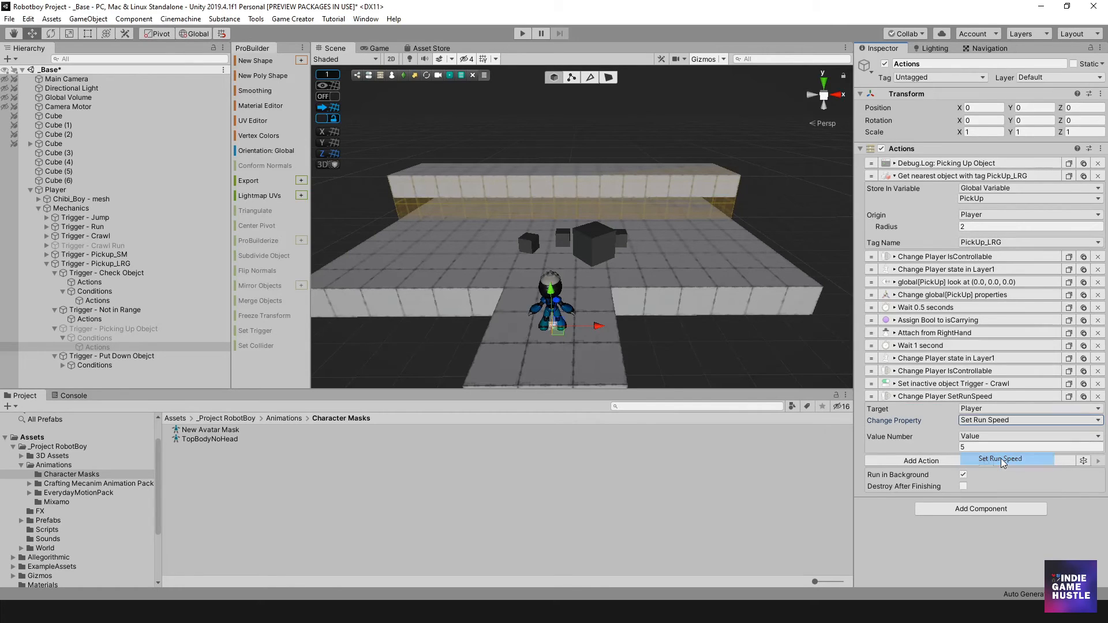
left_click(995, 448)
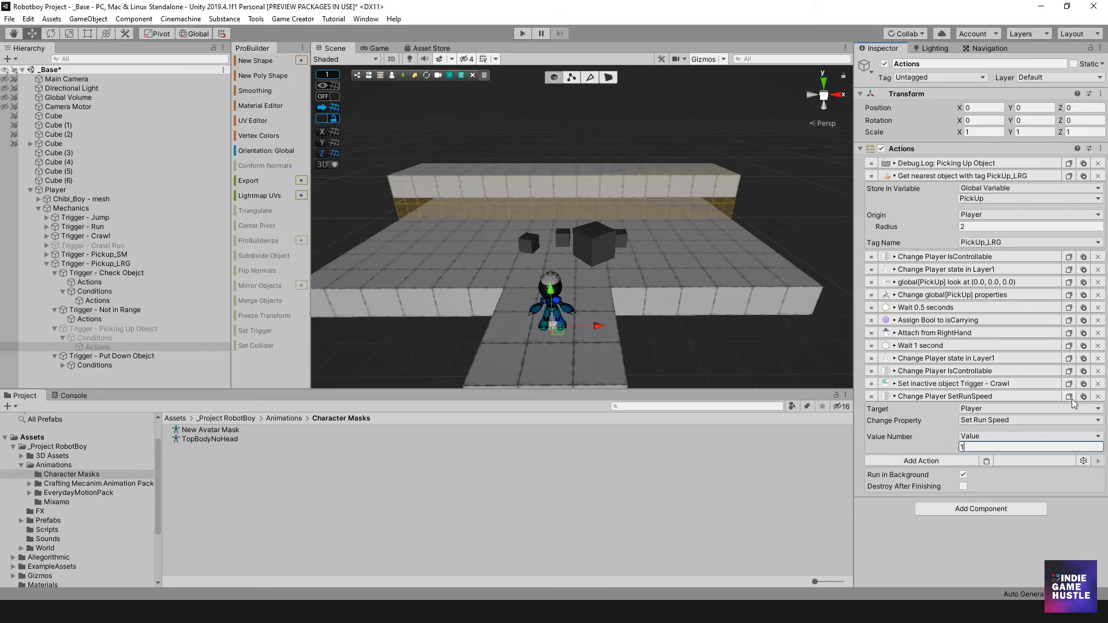
- Paste a copy of the Set Run Speed action into the Put Down Obejct actions under Pickup_LRG and set its value to 4
left_click(62, 365)
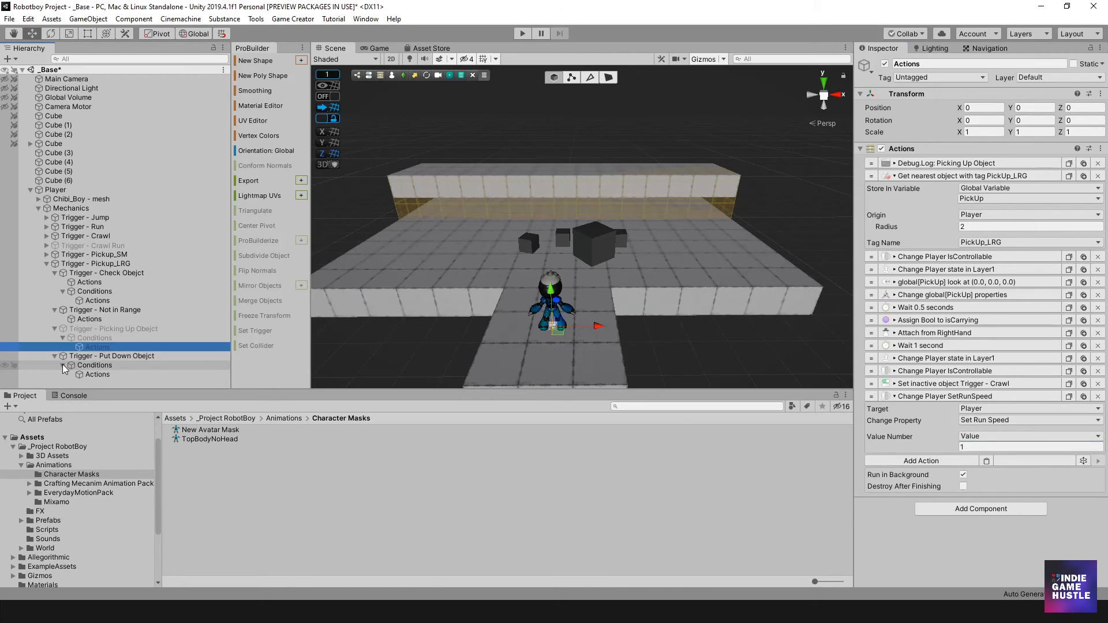
left_click(96, 375)
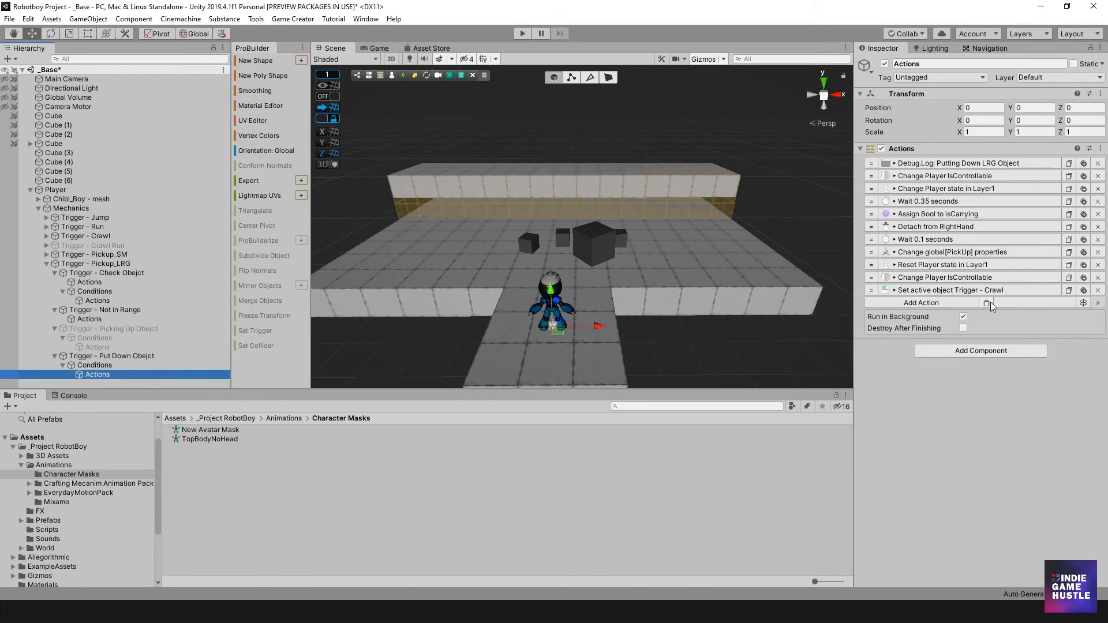
left_click(986, 303)
left_click(973, 352)
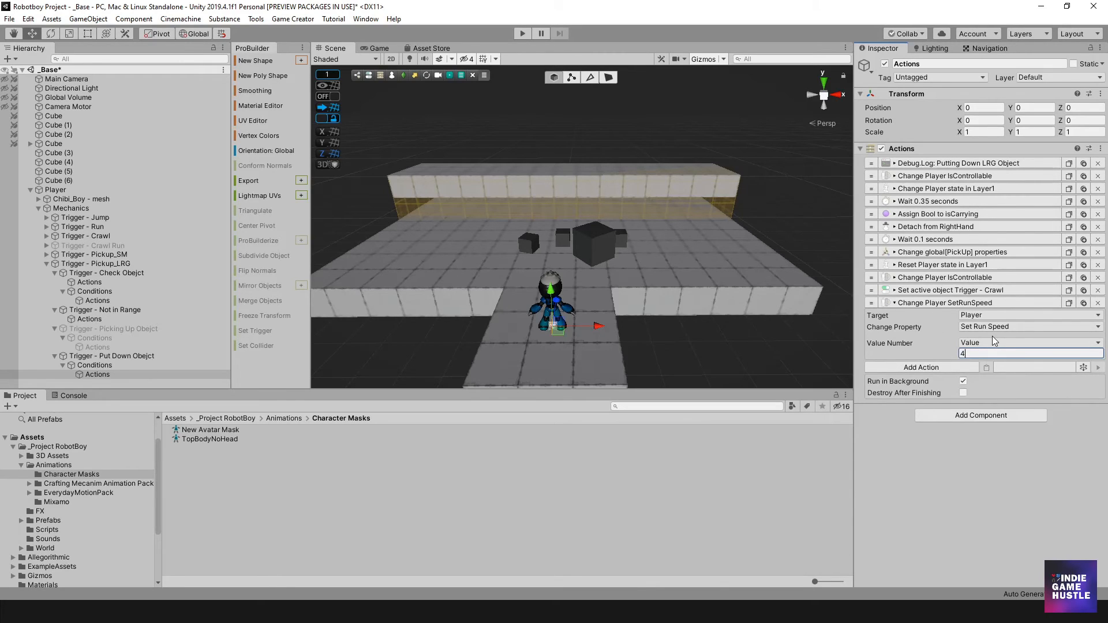
- Enter play mode and test picking up a small cube, carrying it across the platform and putting it down
left_click(525, 33)
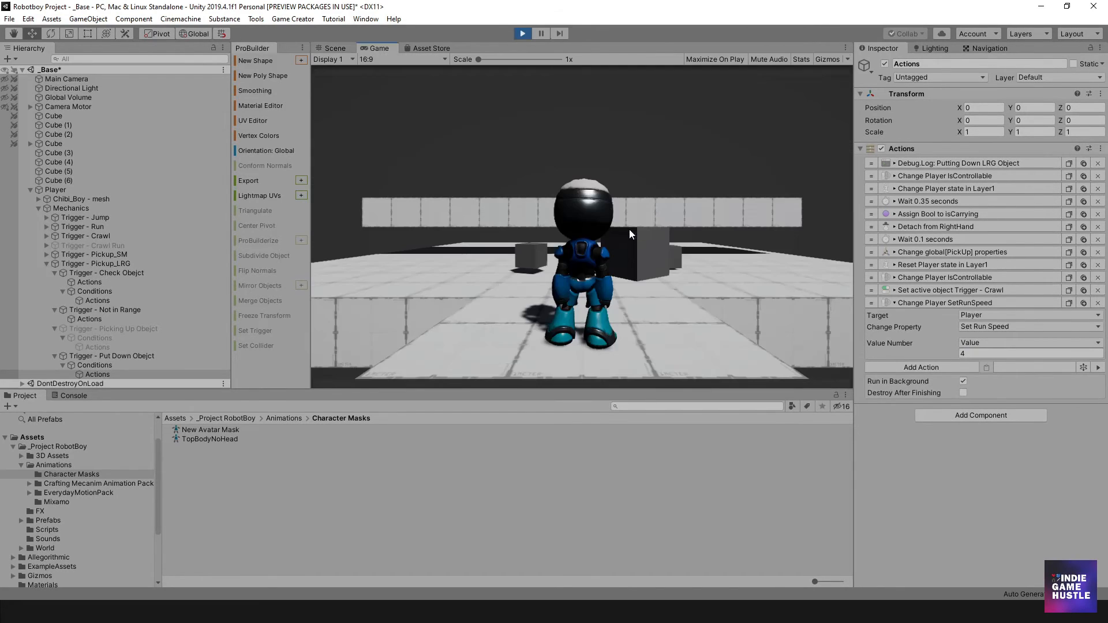
key("w")
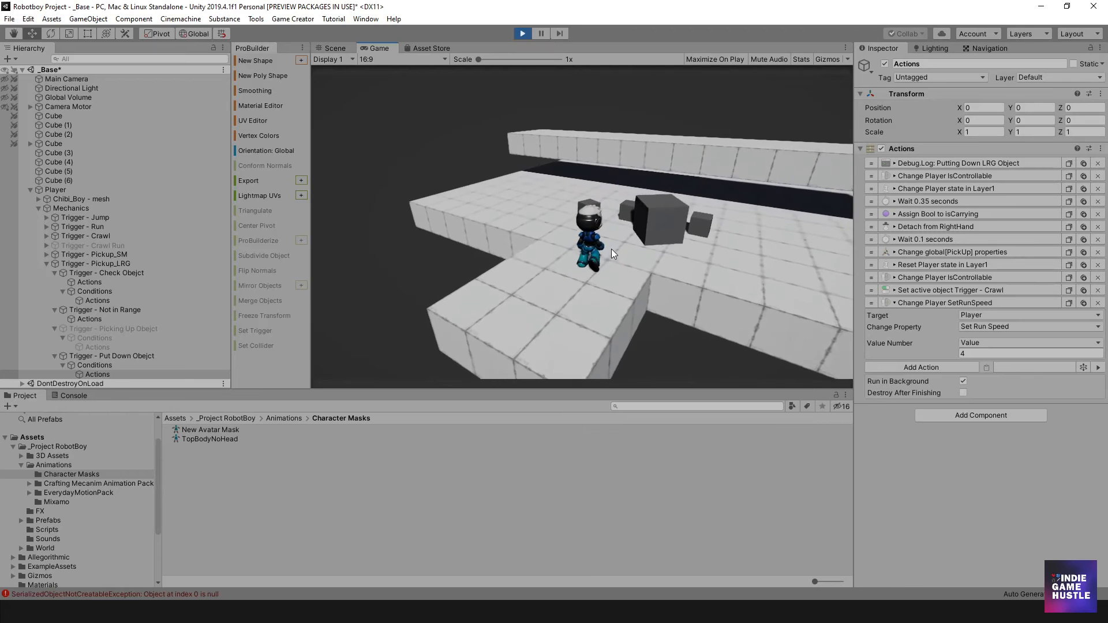
key("e")
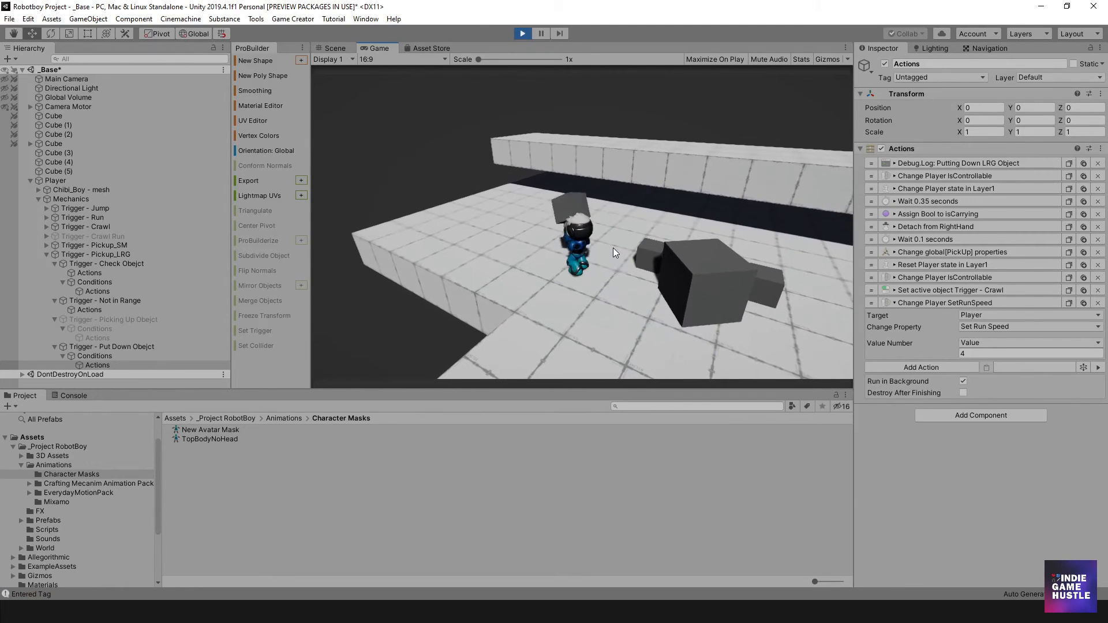
key("a")
key("d")
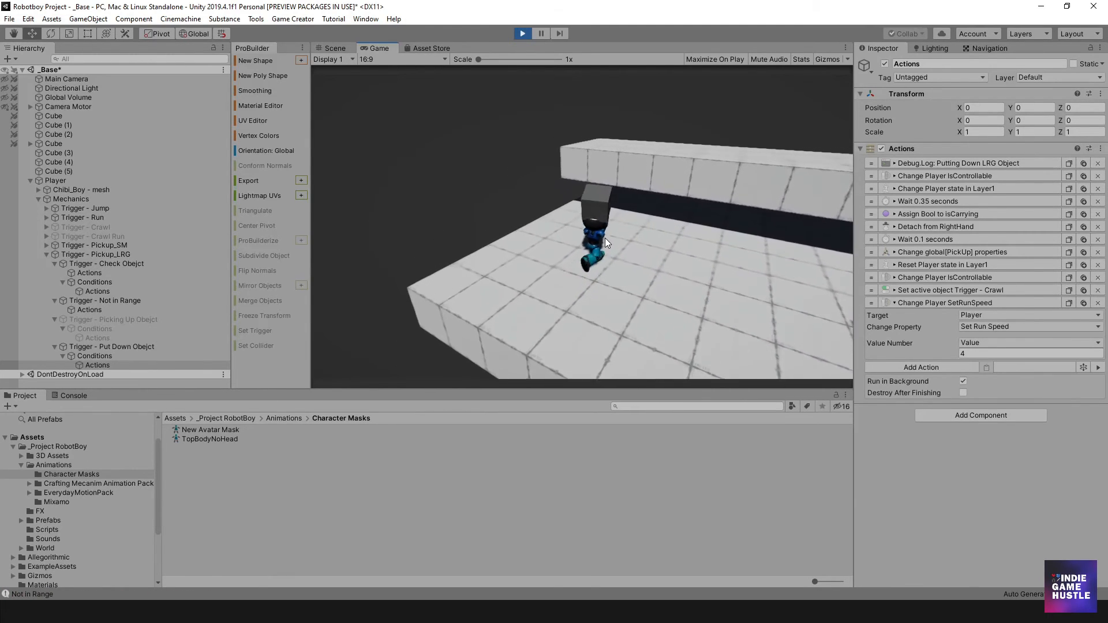
key("a")
key("a")
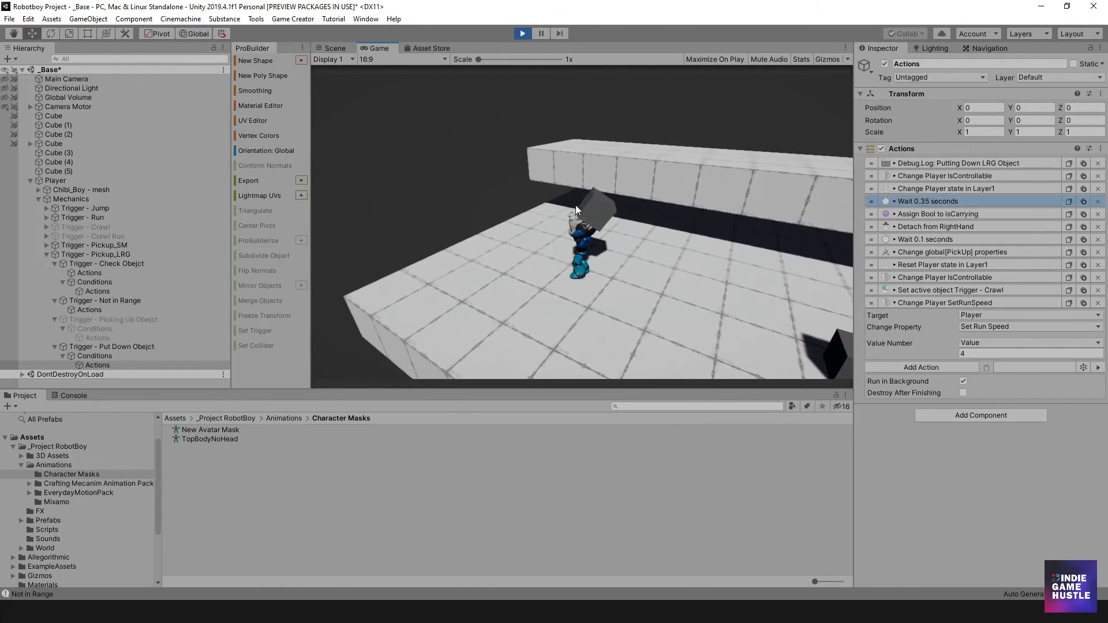
key("e")
key("d")
key("d")
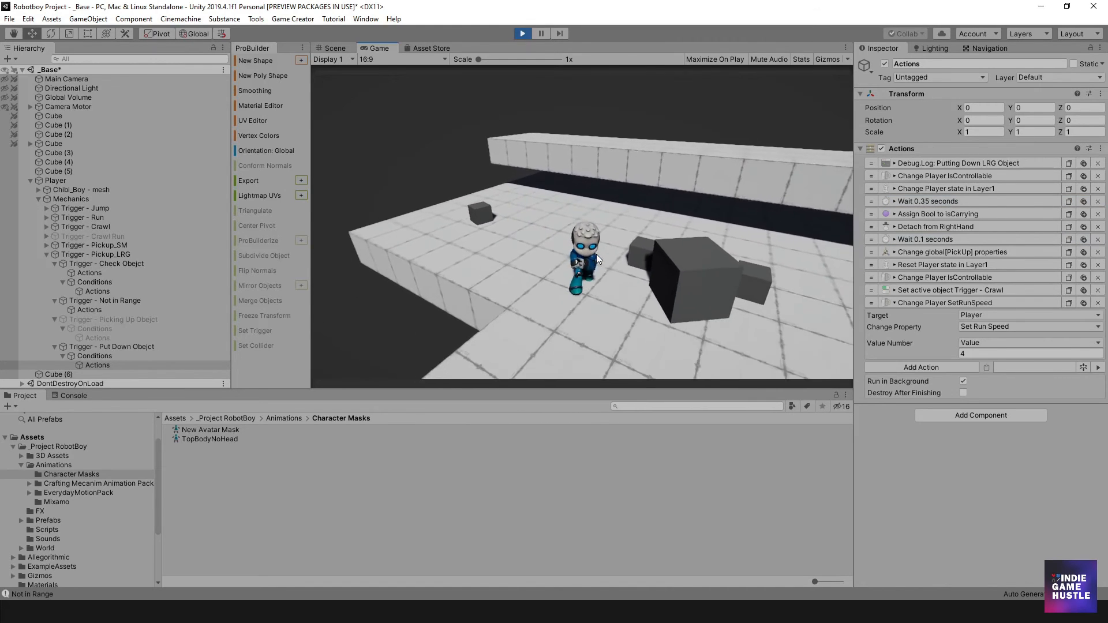
- Pick up the large cube, walk it around the platform to check the reduced carrying speed, and put it down
key("e")
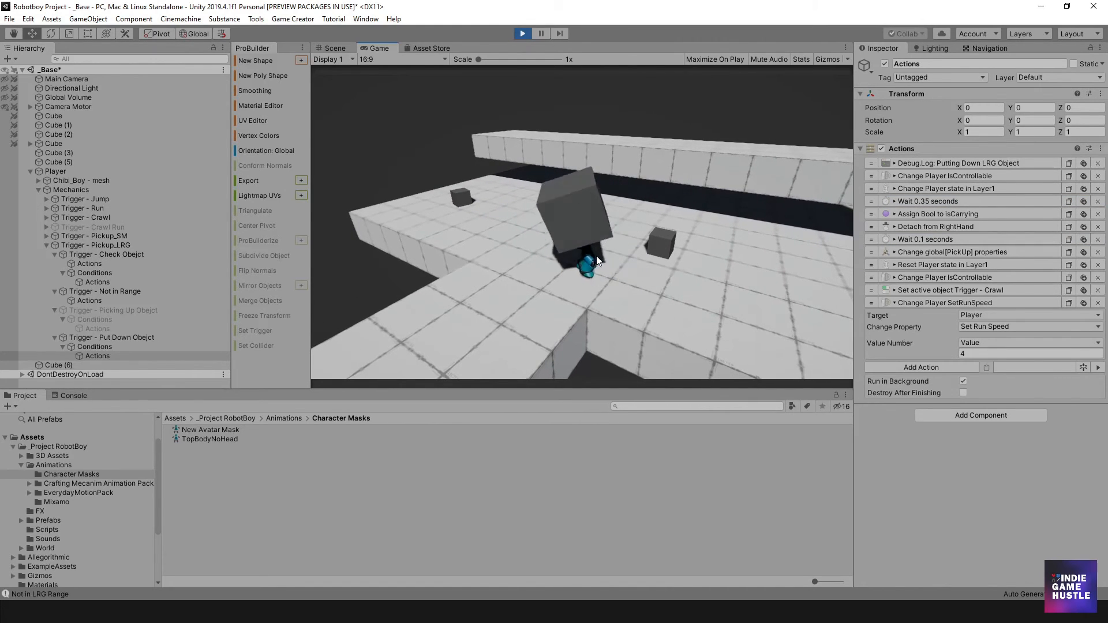
key("w")
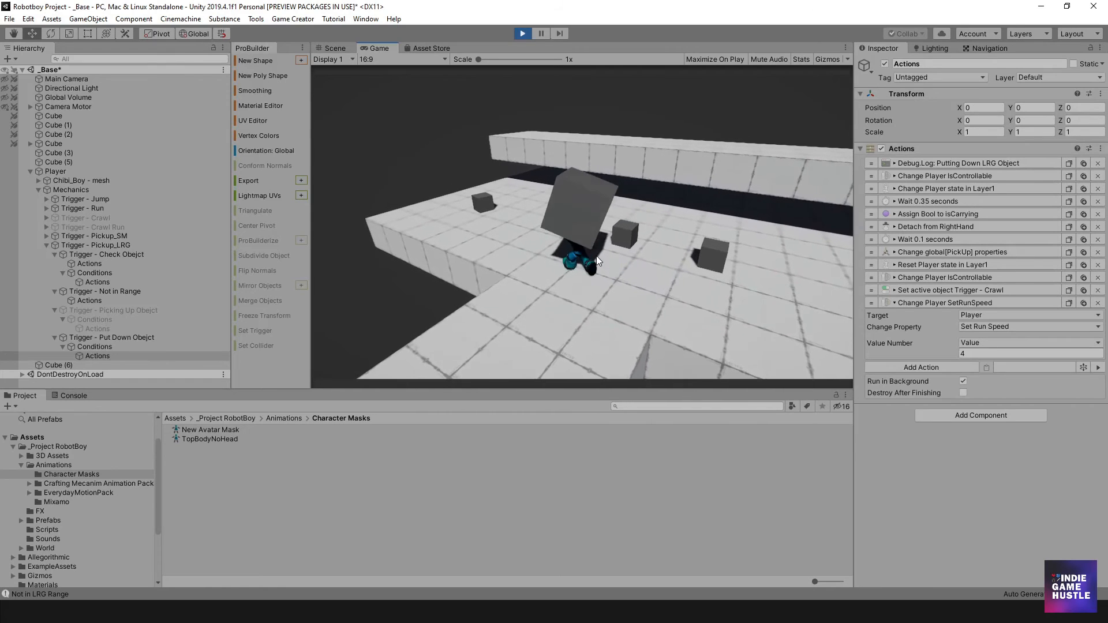
key("a")
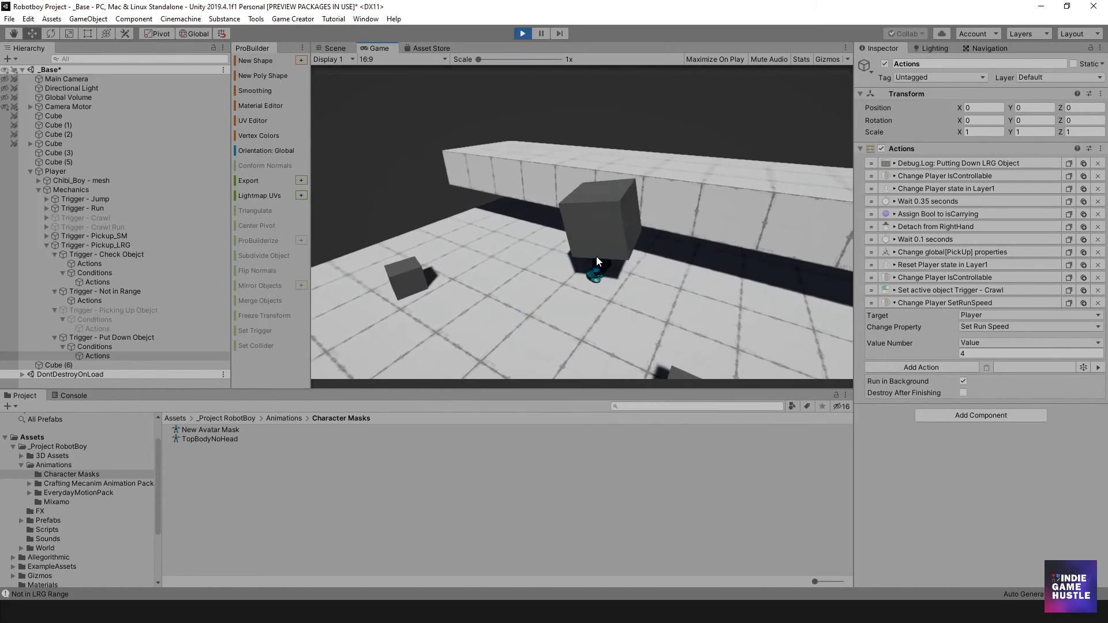
key("a")
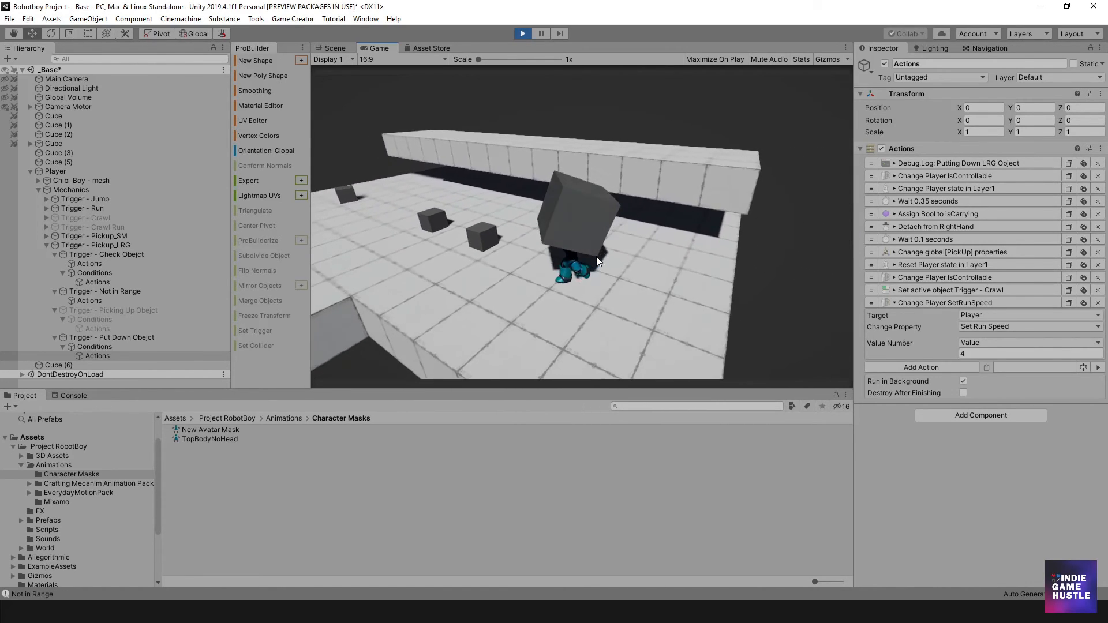
key("w")
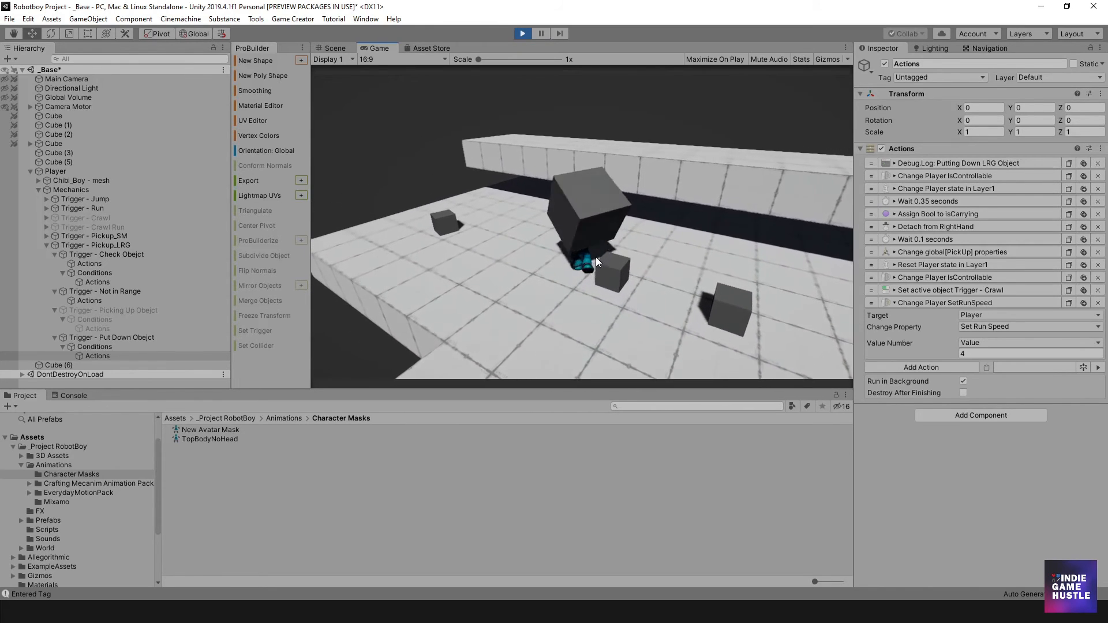
key("a")
key("s")
key("e")
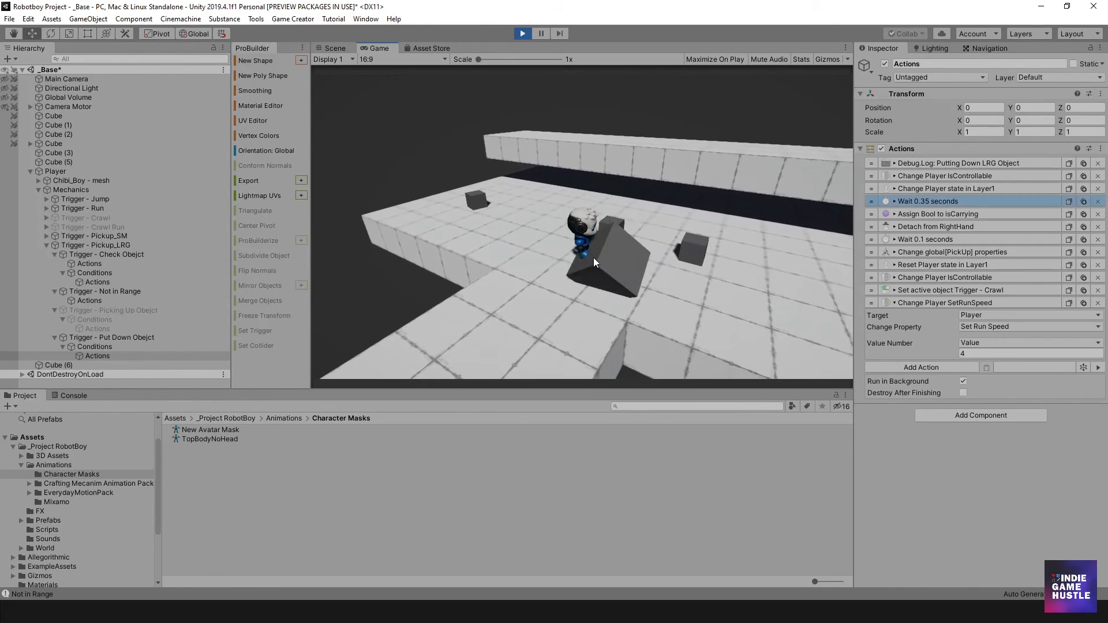
- Move the robot around without a load to check its restored run speed, and exit play mode
key("s")
key("d")
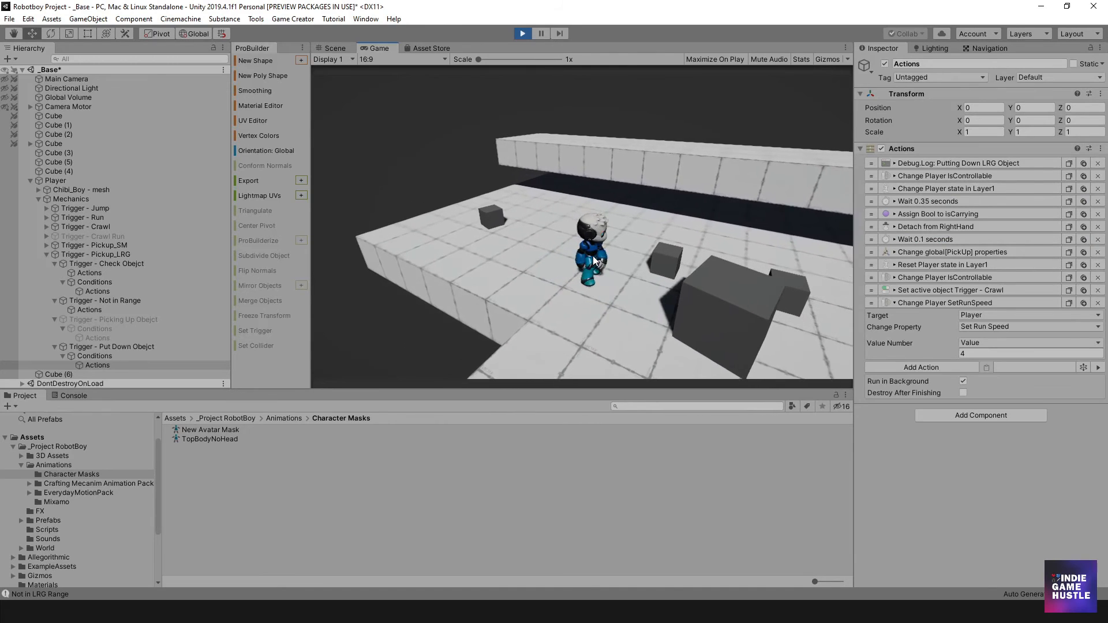
key("s")
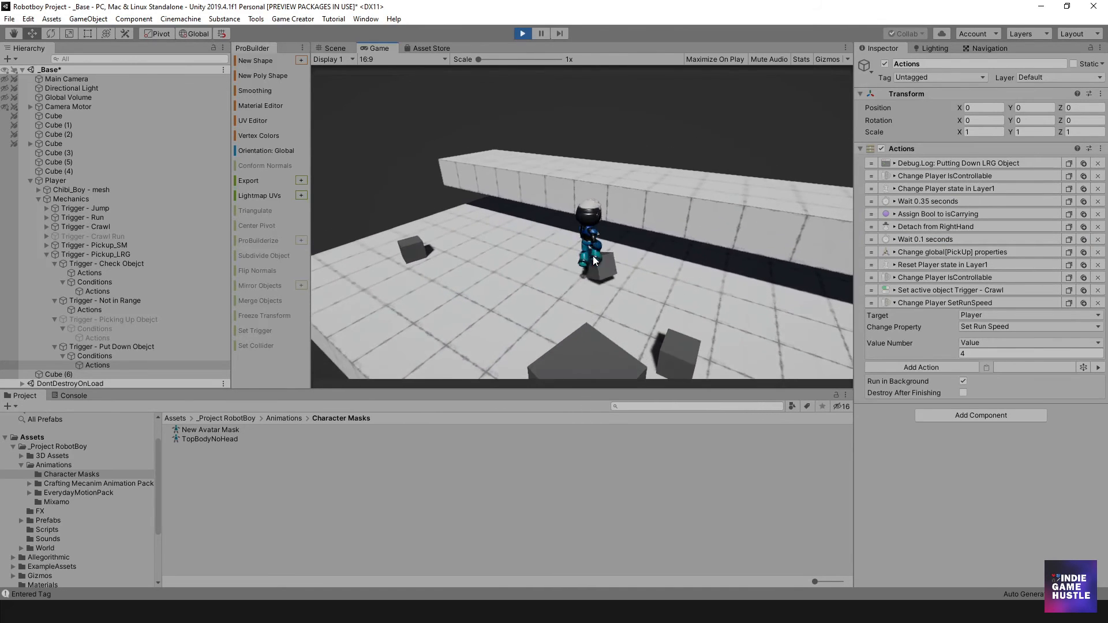
key("w")
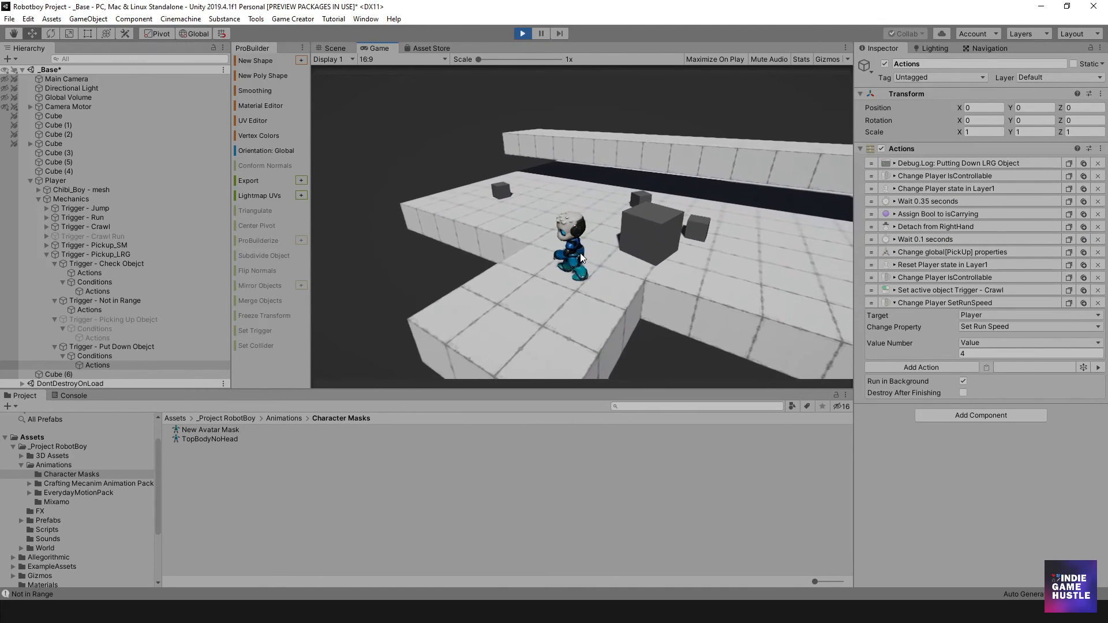
left_click(521, 33)
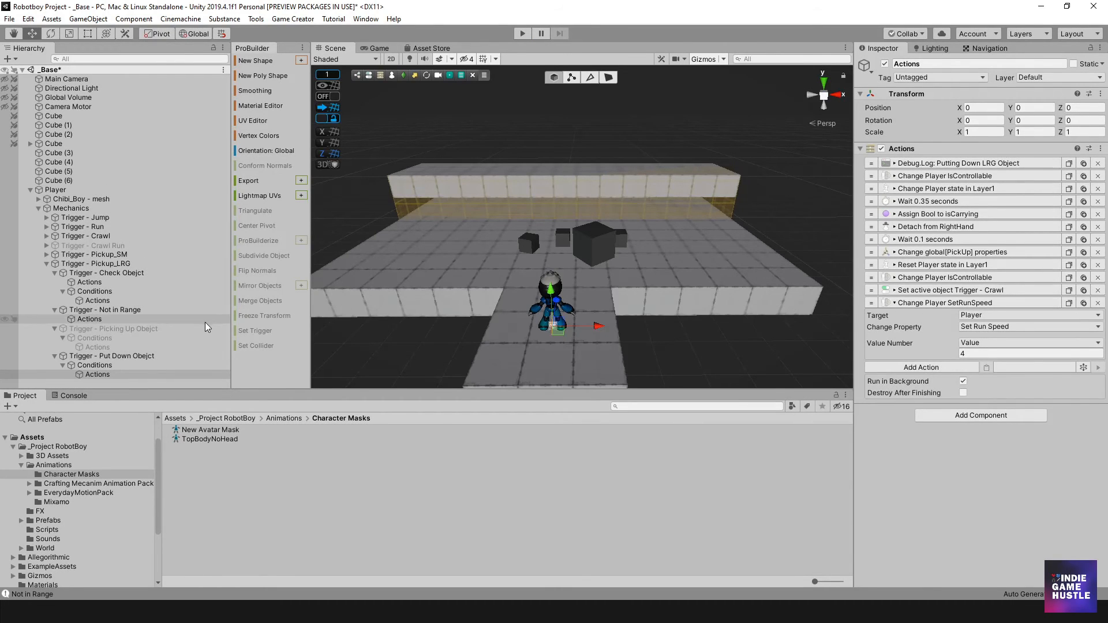
- Add a Set Active action that deactivates Trigger - Run at the end of the Picking Up Obejct actions under Pickup_LRG
left_click(112, 355)
left_click(104, 365)
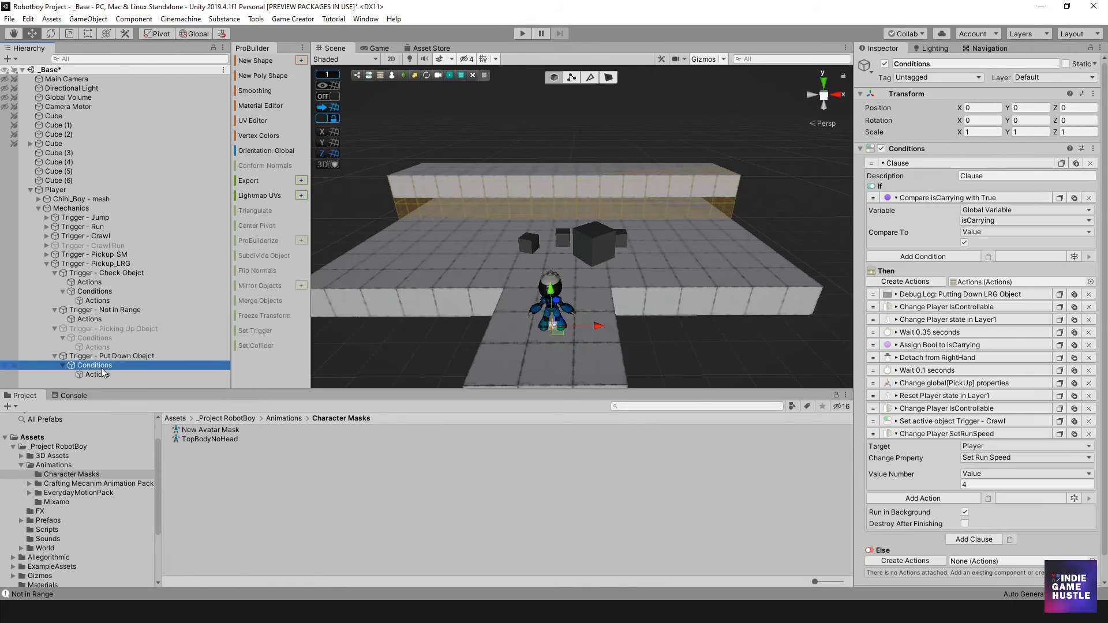
left_click(99, 374)
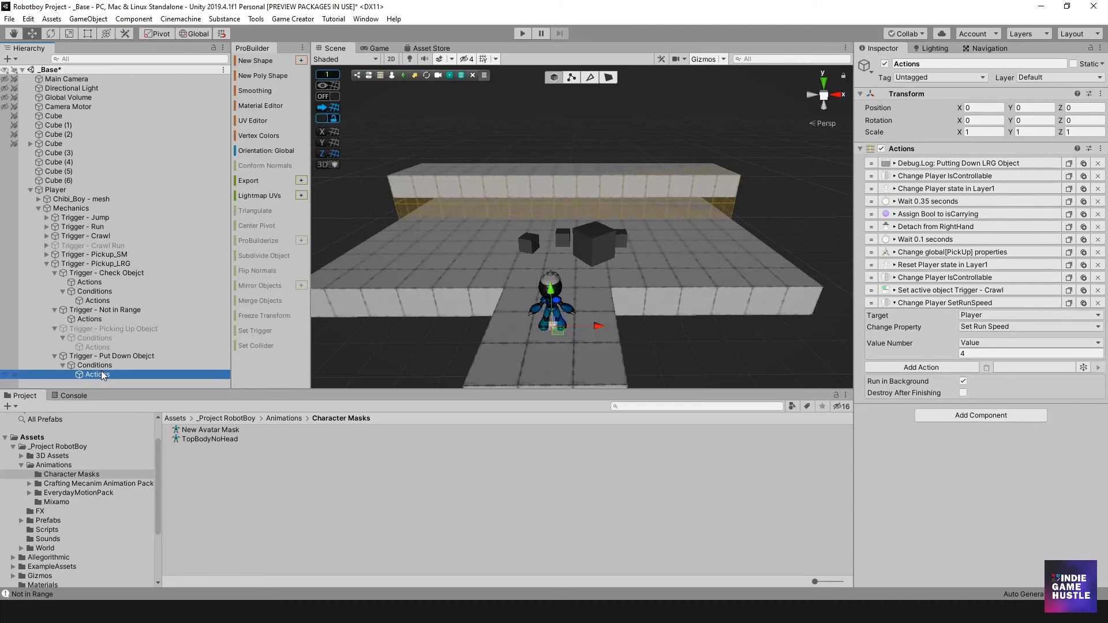
left_click(101, 347)
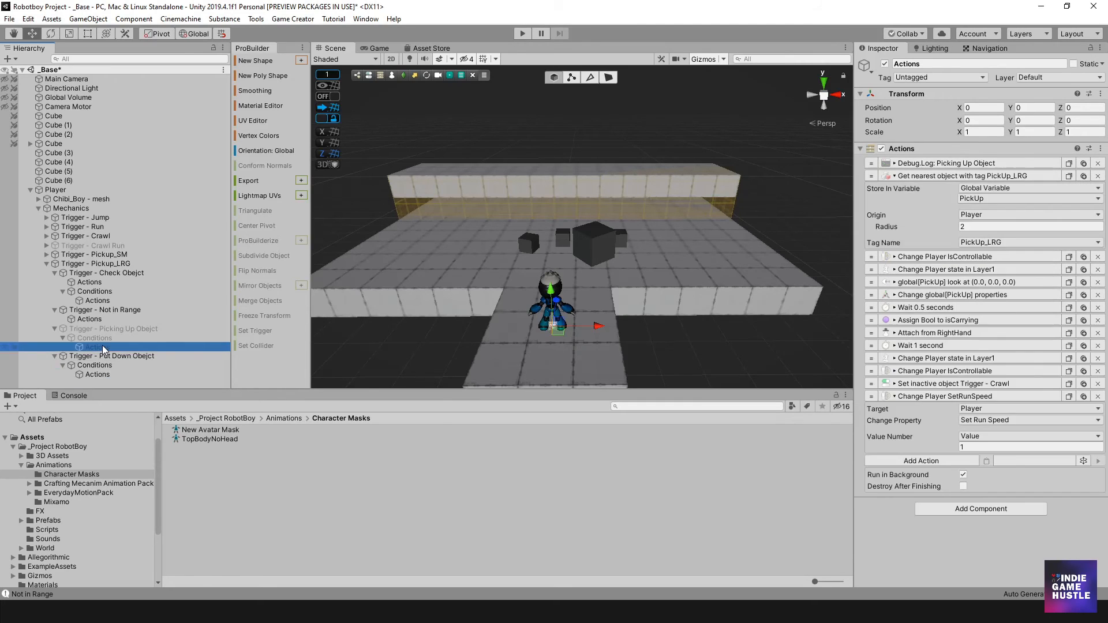
left_click(968, 395)
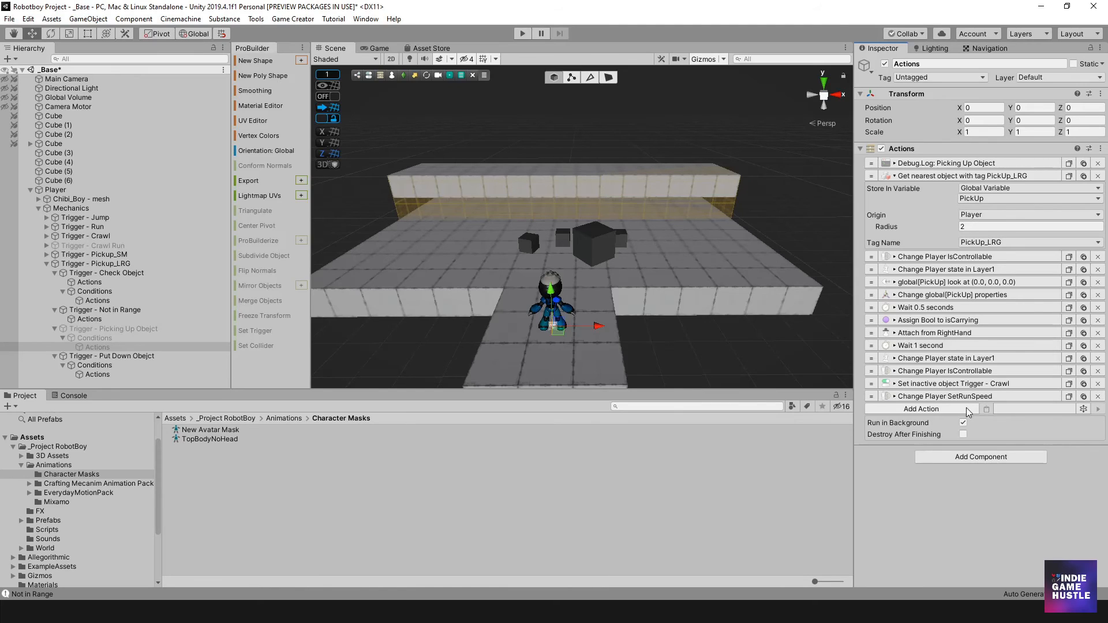
left_click(966, 408)
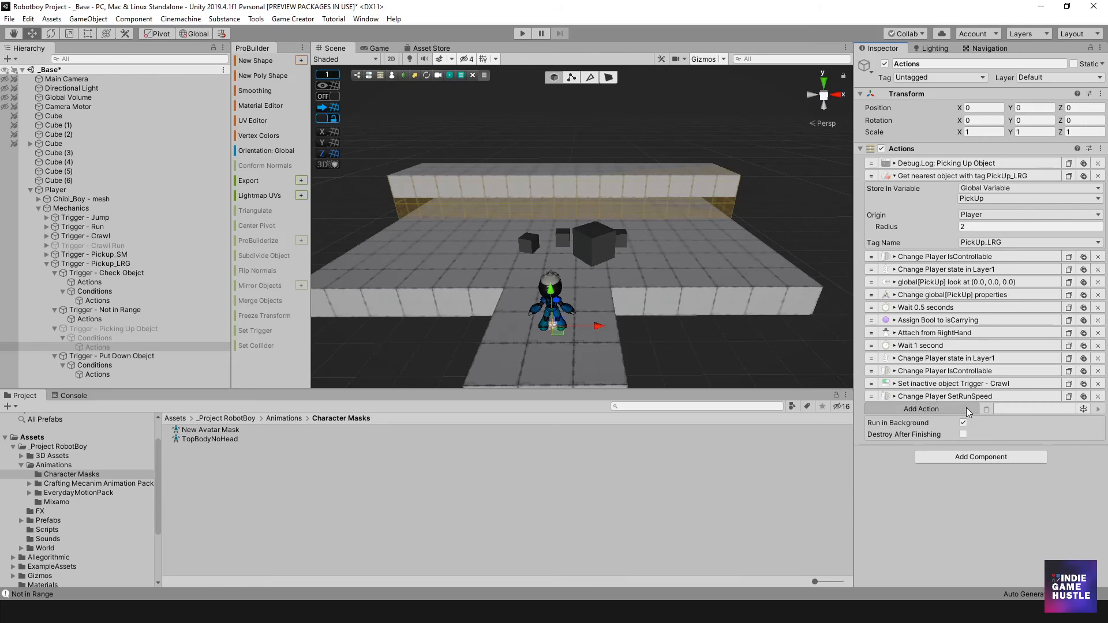
type("set")
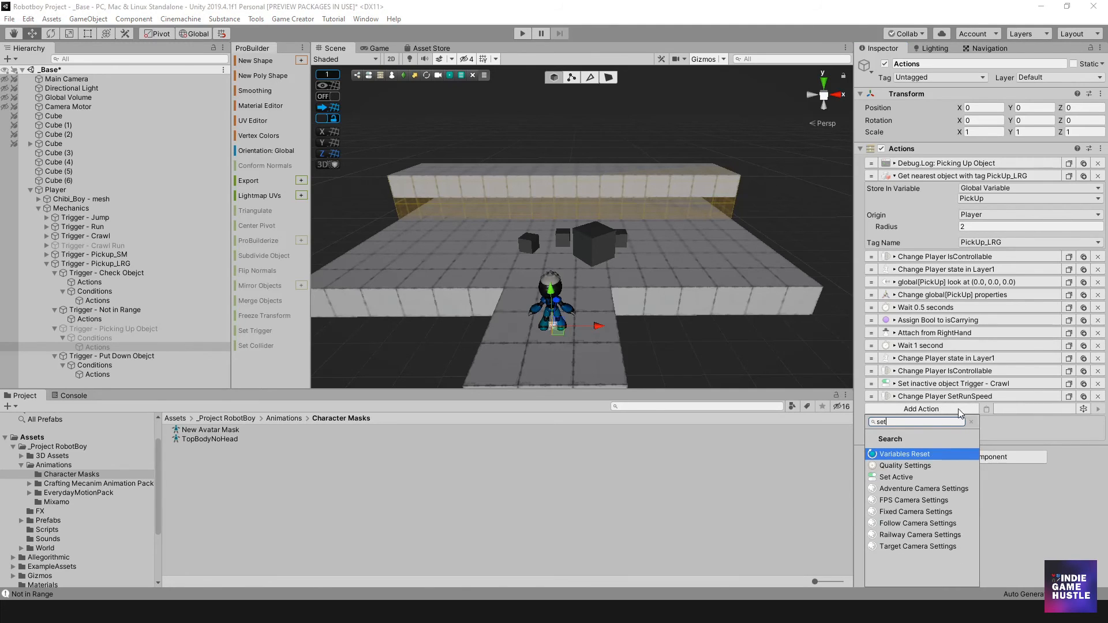
left_click(898, 475)
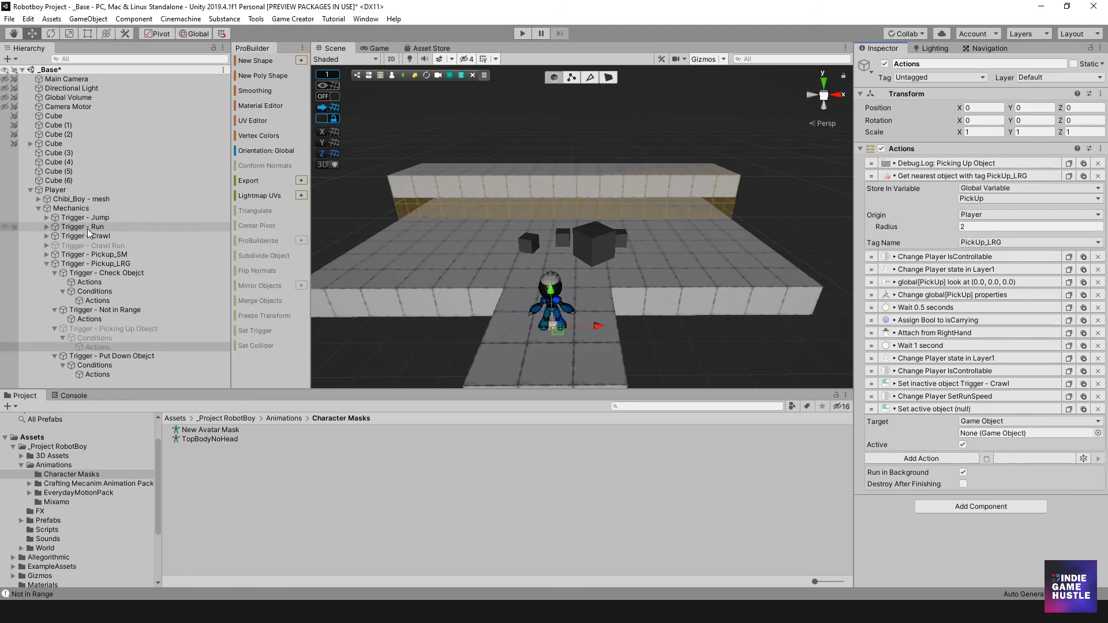
left_click_drag(74, 230, 981, 433)
left_click(959, 445)
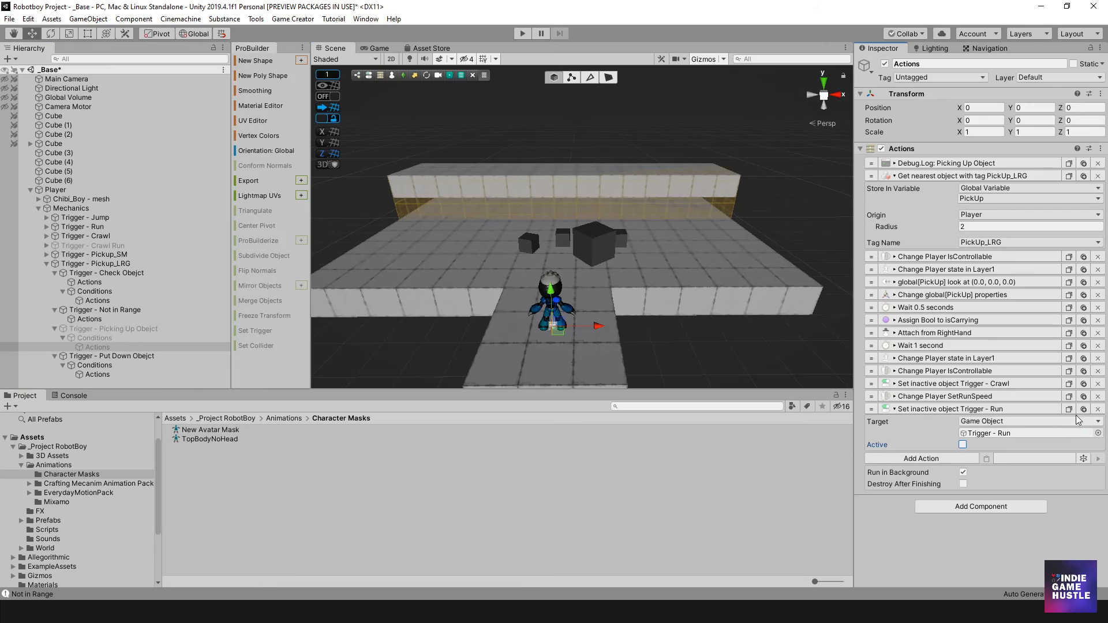
- Paste a copy of the Trigger - Run Set Active action into Pickup_LRG's Put Down Obejct actions and make it activate the trigger
left_click(94, 373)
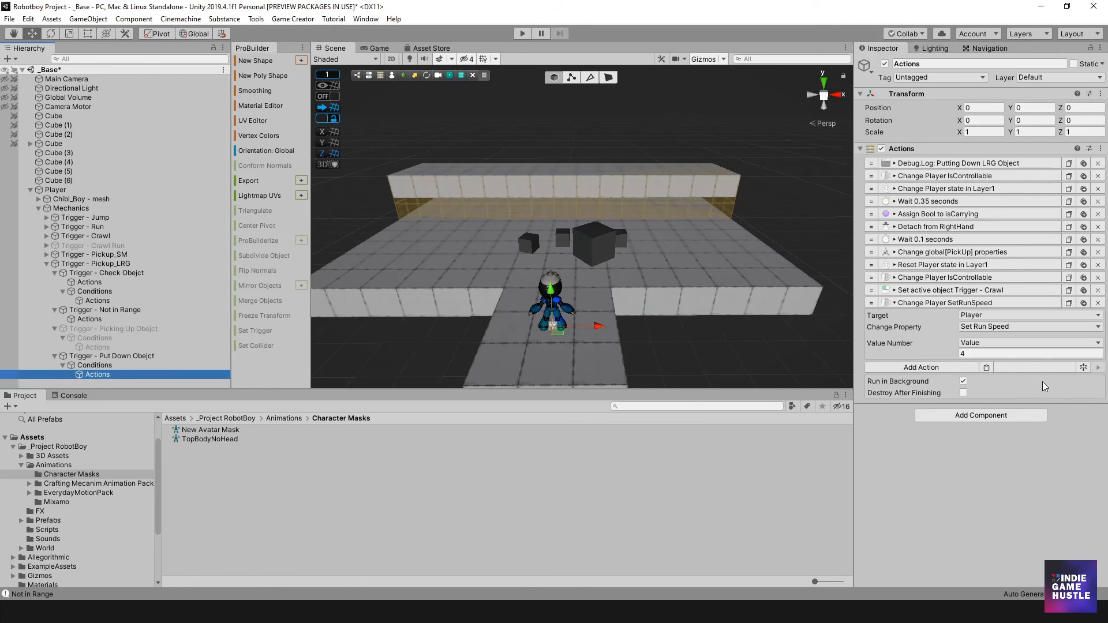
left_click(986, 367)
left_click(962, 403)
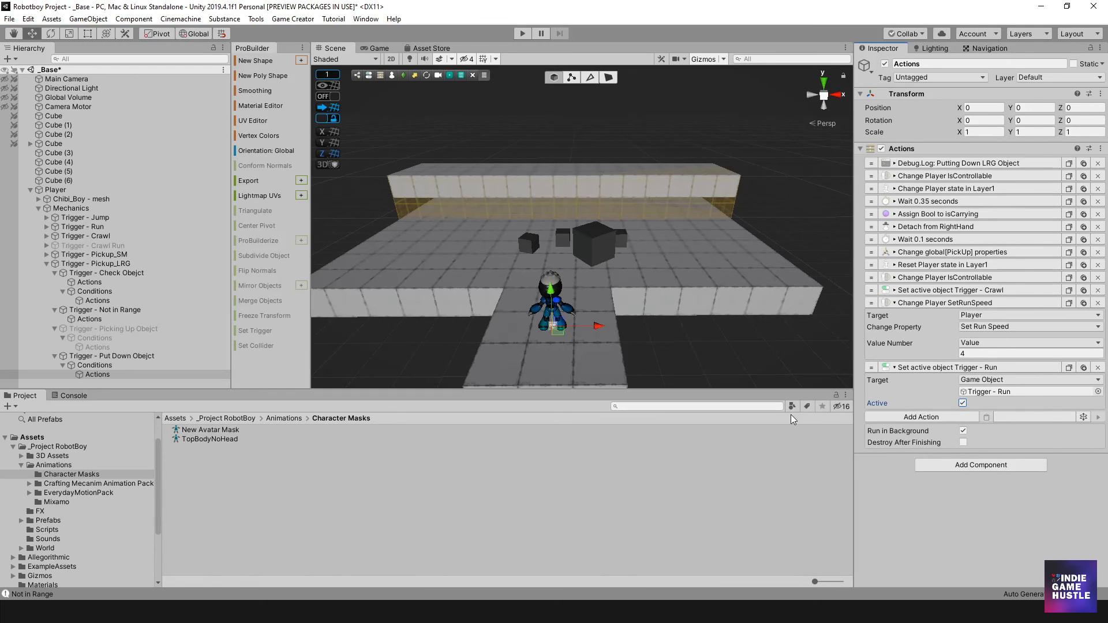
- Enter play mode and test carrying the large cube with Trigger - Run disabled, putting it down on the platform
left_click(522, 35)
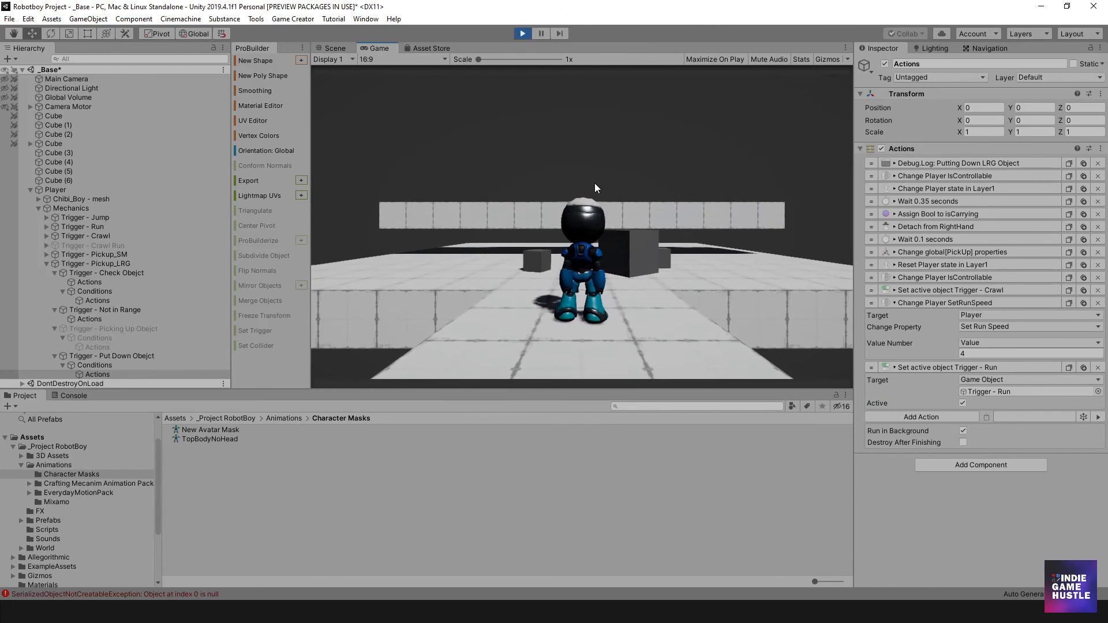
key("w")
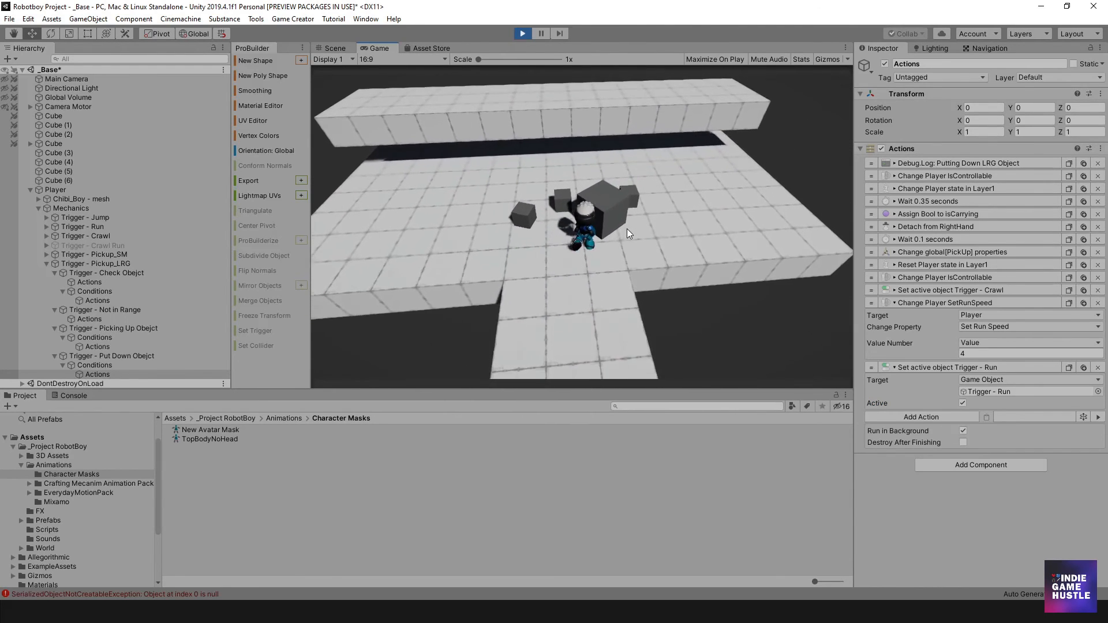
key("e")
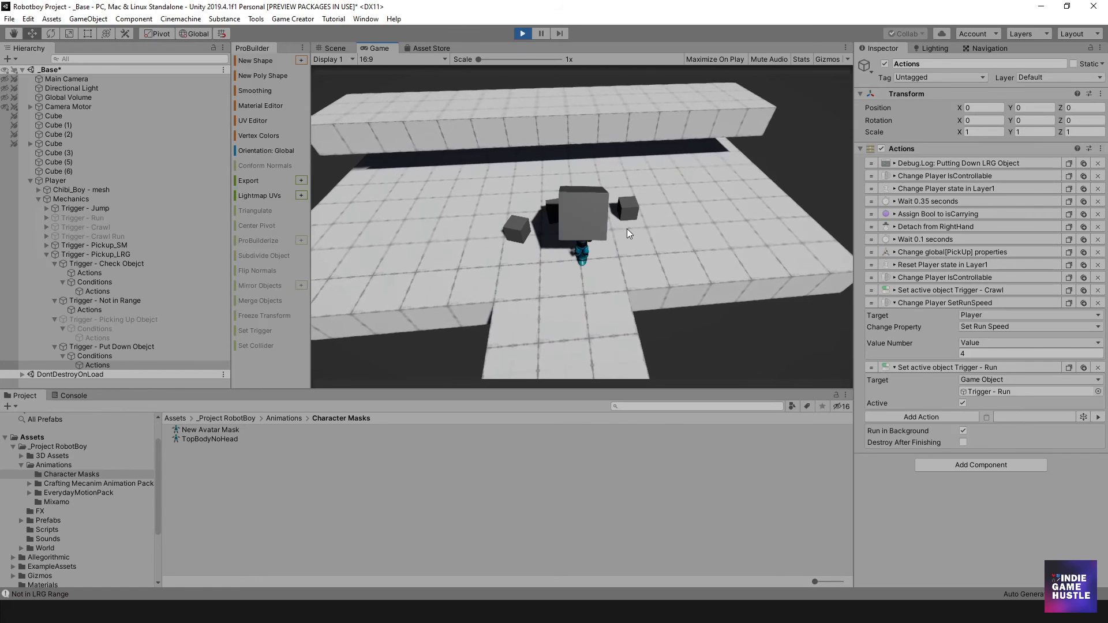
key("a")
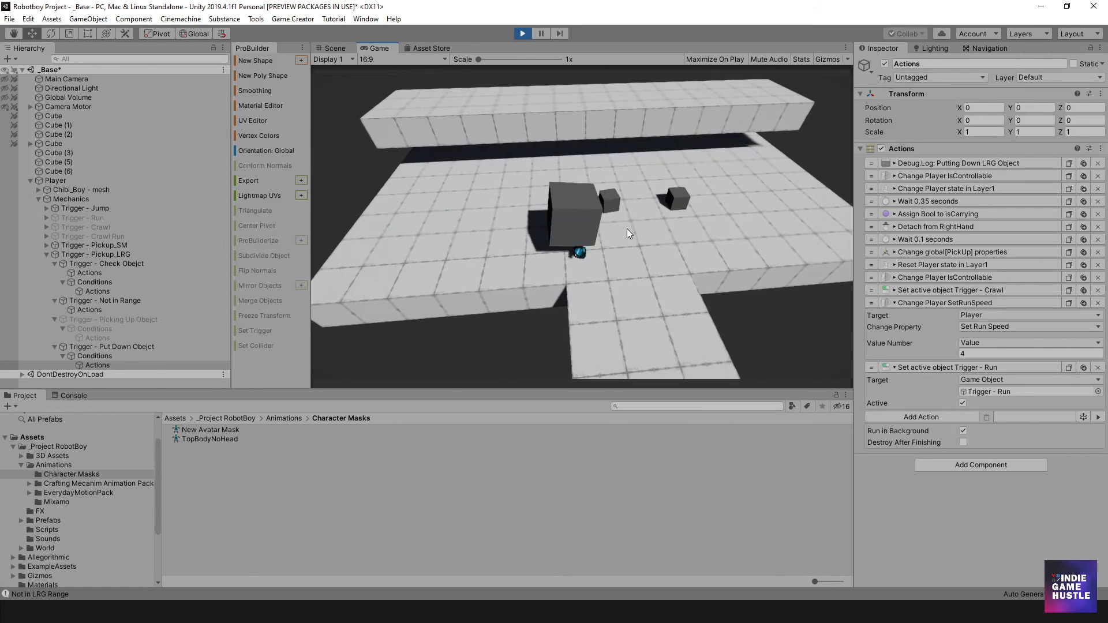
key("a")
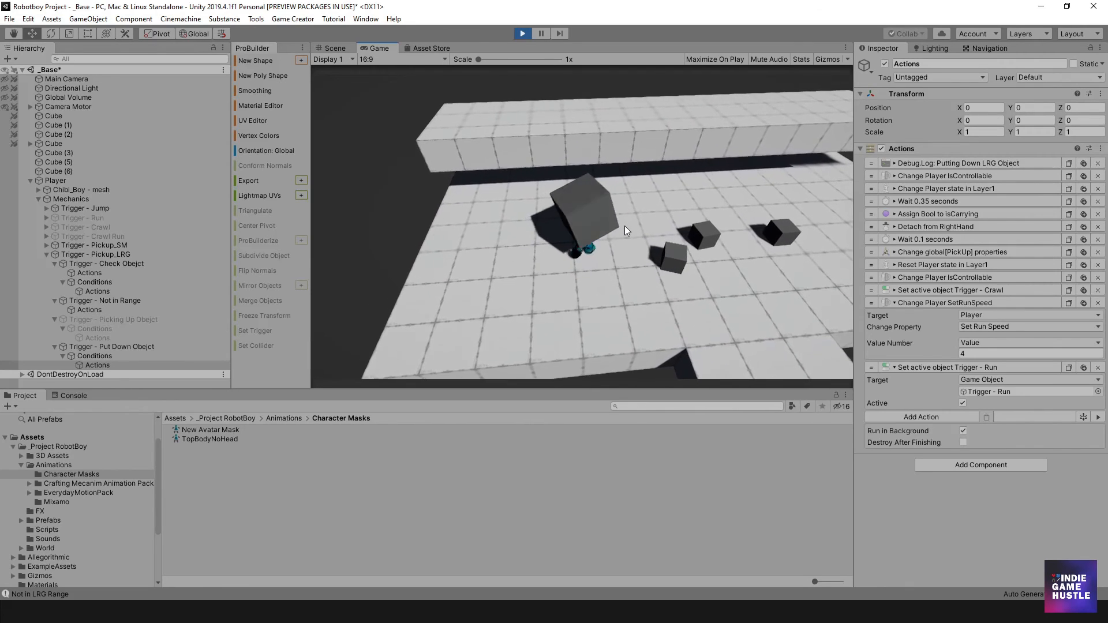
key("e")
key("s")
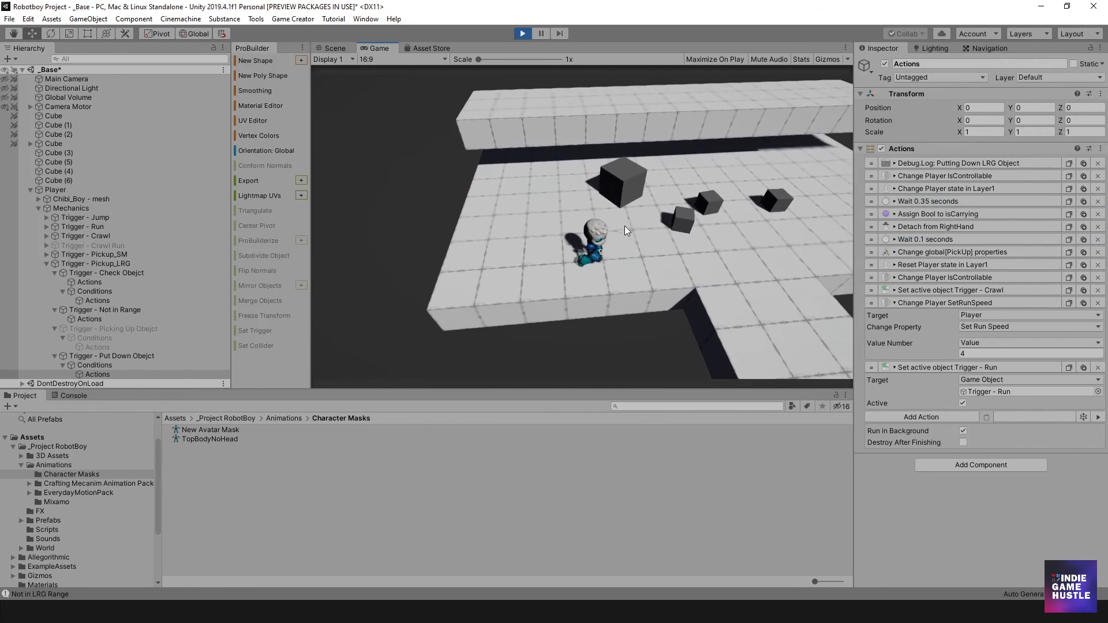
- Test picking up a small cube, carrying it past the large cube and putting it down
key("d")
key("e")
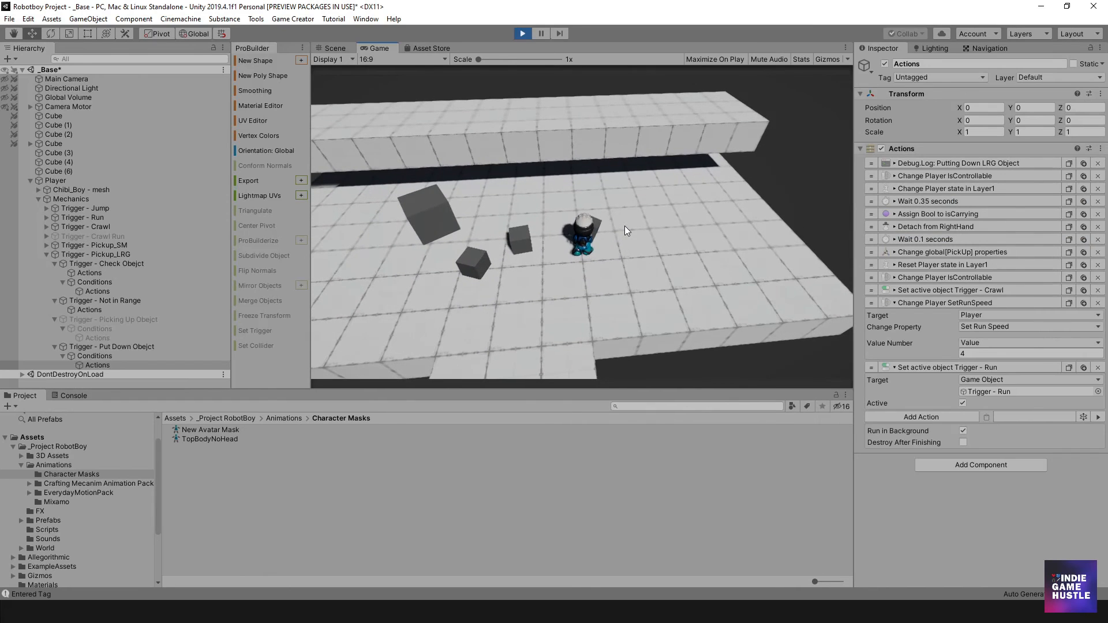
key("a")
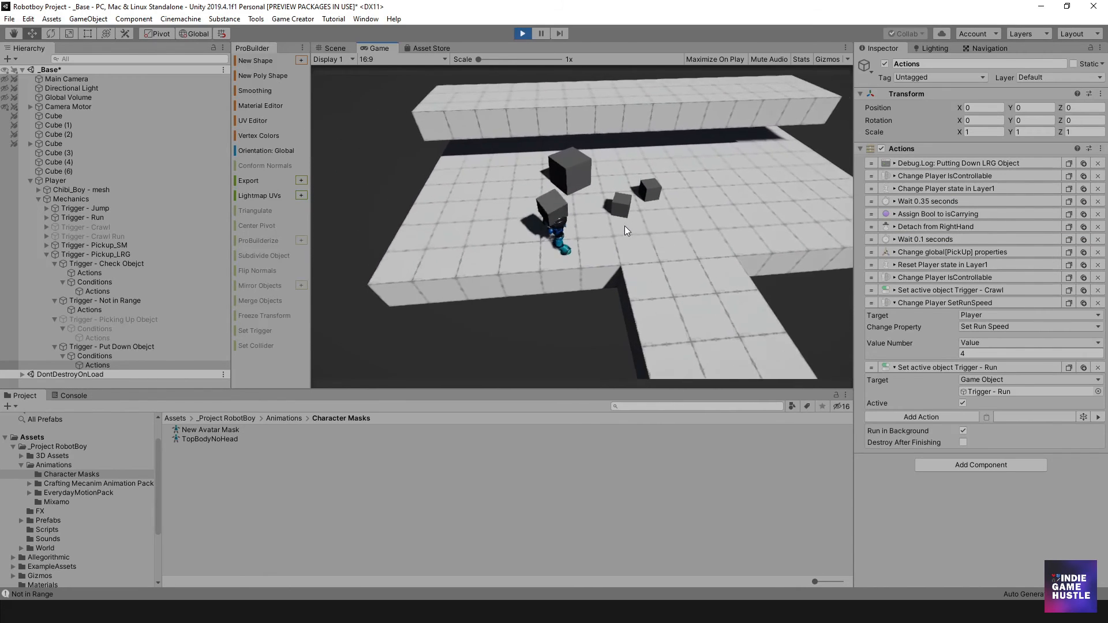
key("e")
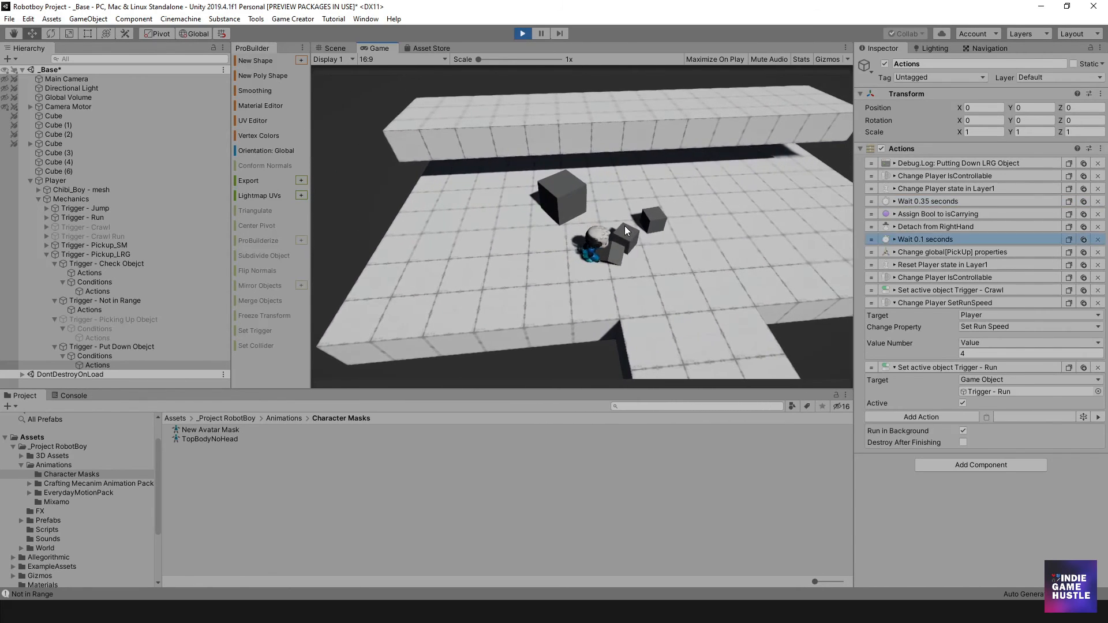
- Test picking up the large cube, carrying it across the platform and putting it down
key("e")
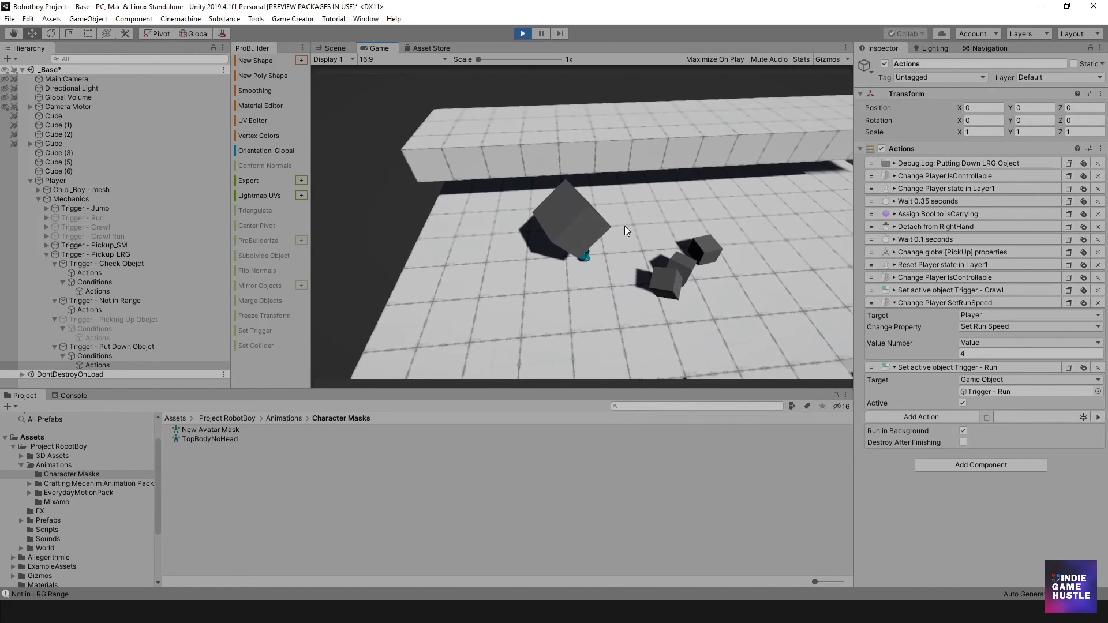
key("w")
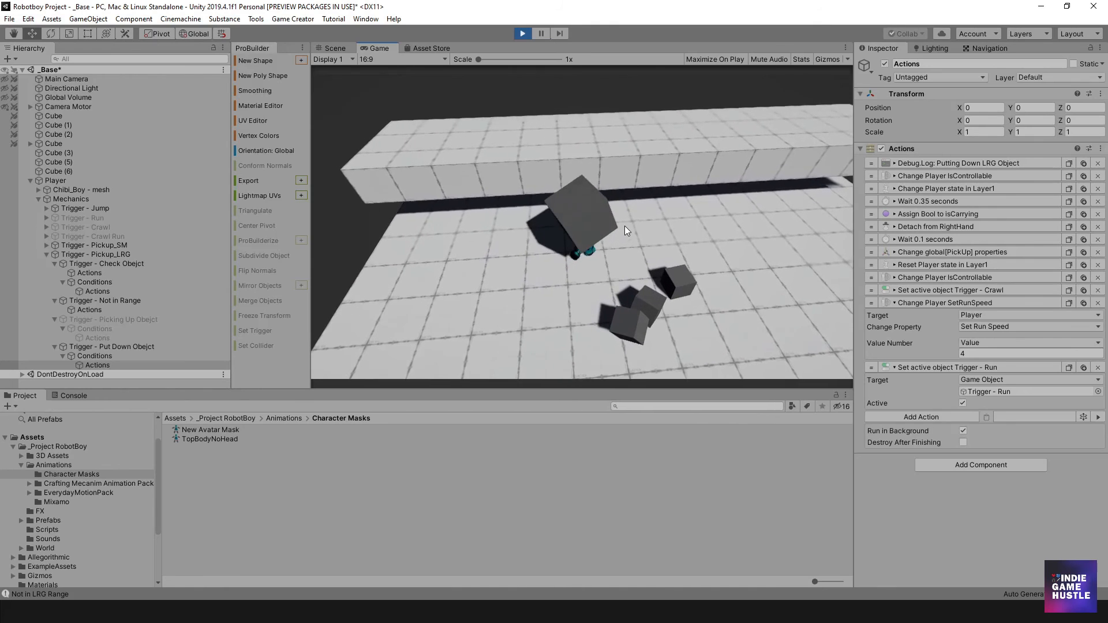
key("e")
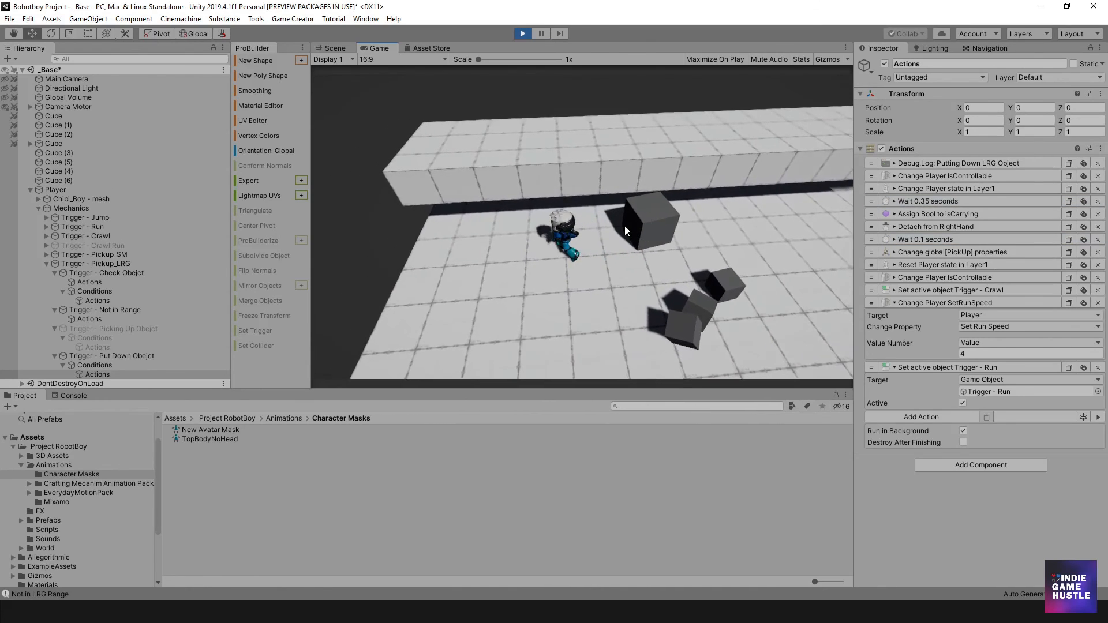
- Test crawling and standing movement around the small cubes without carrying anything, and exit play mode
key("s")
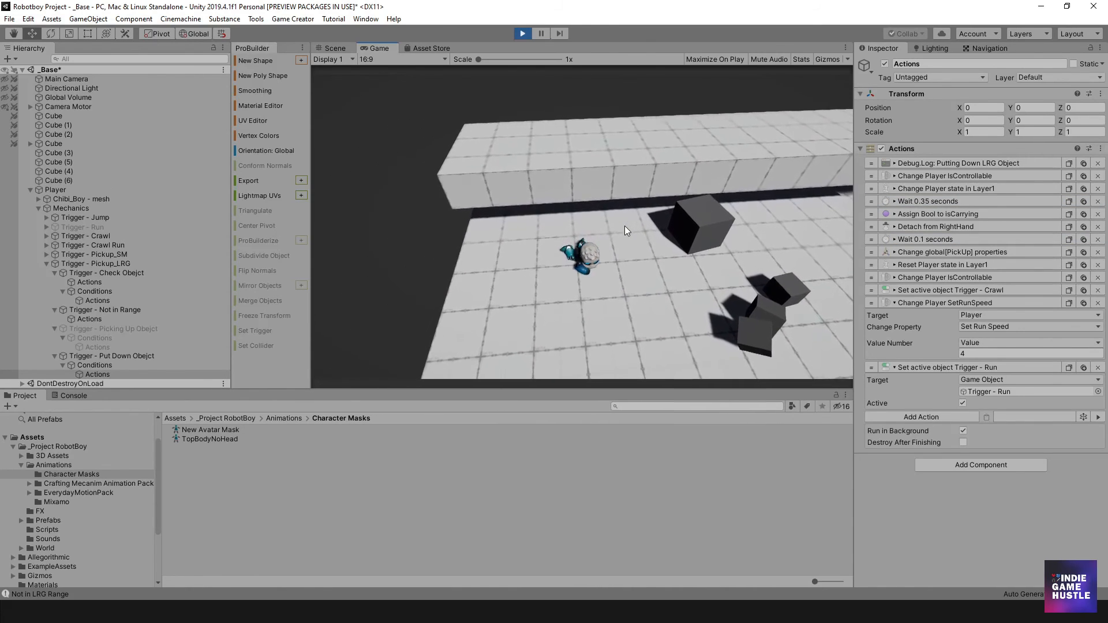
key("d")
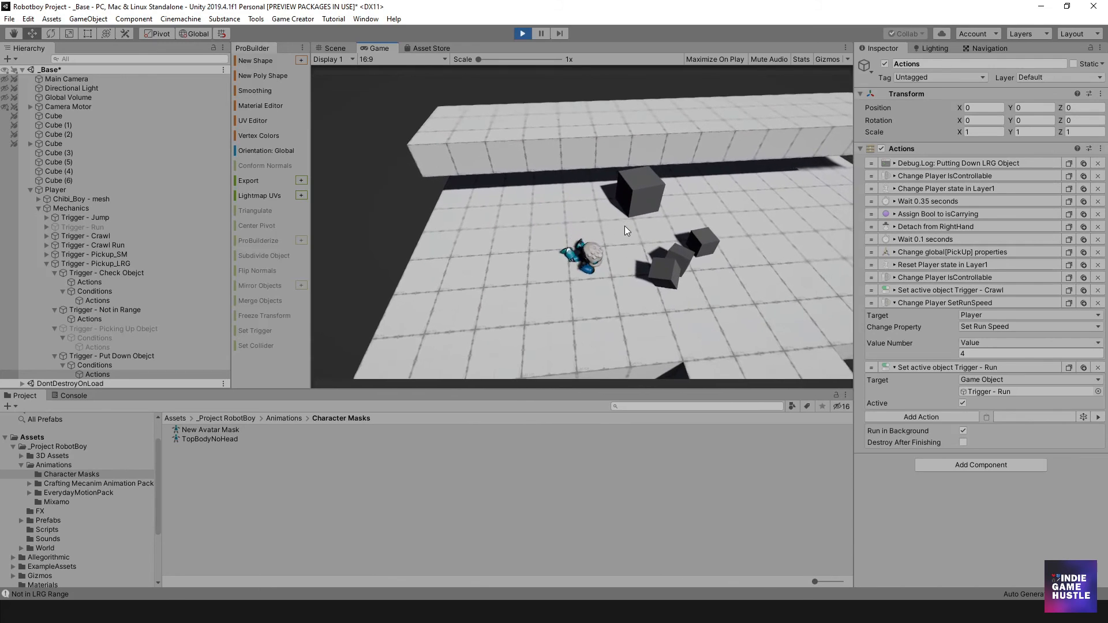
key("s")
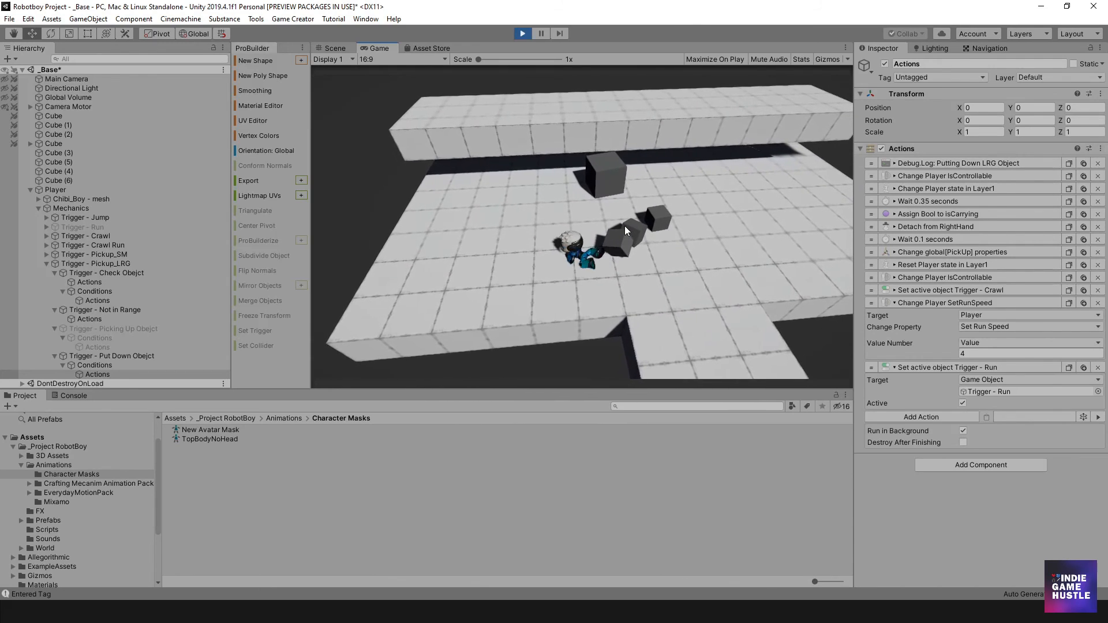
key("c")
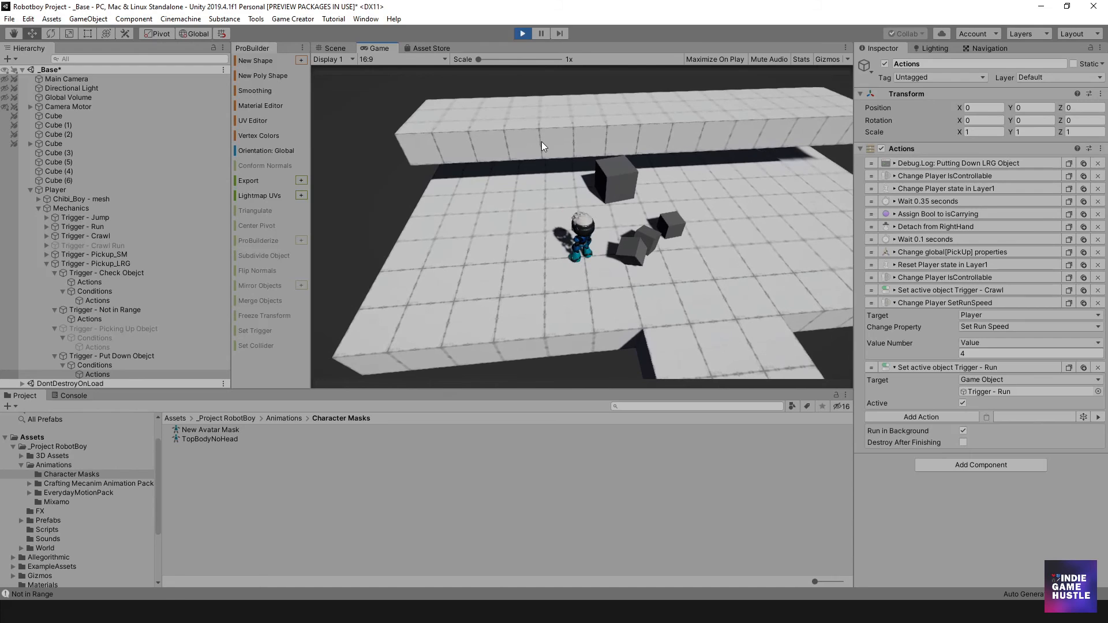
key("w")
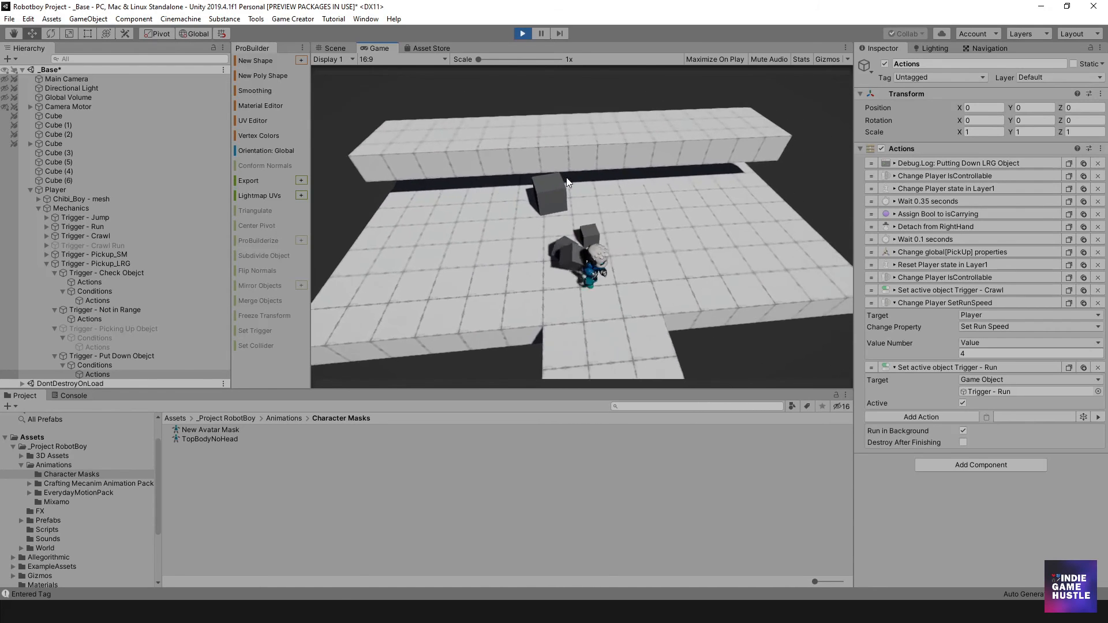
key("w")
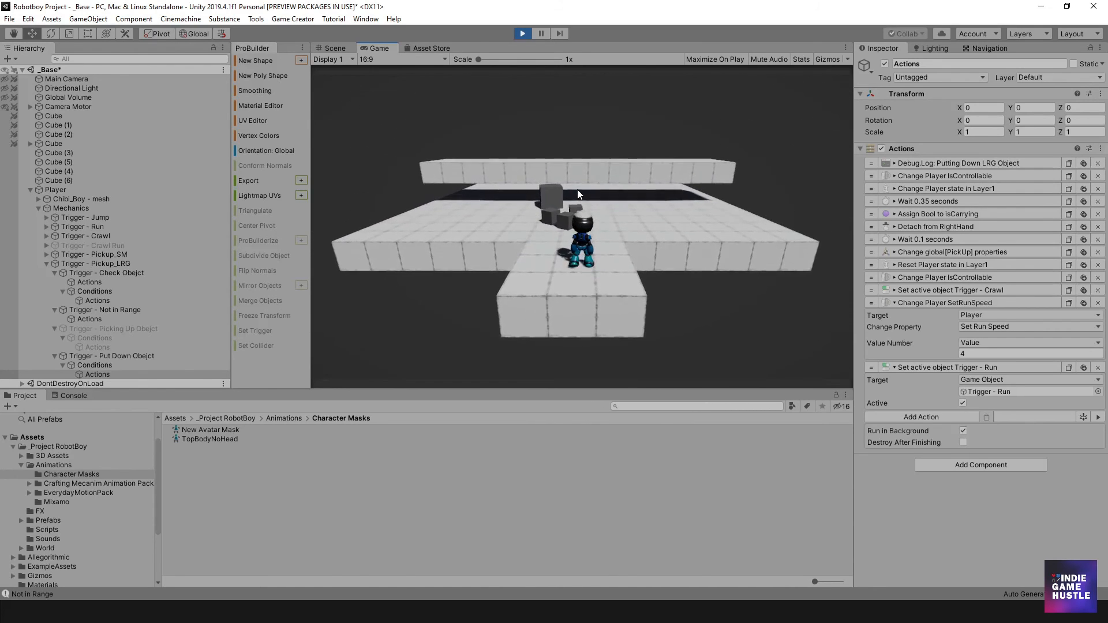
left_click(523, 33)
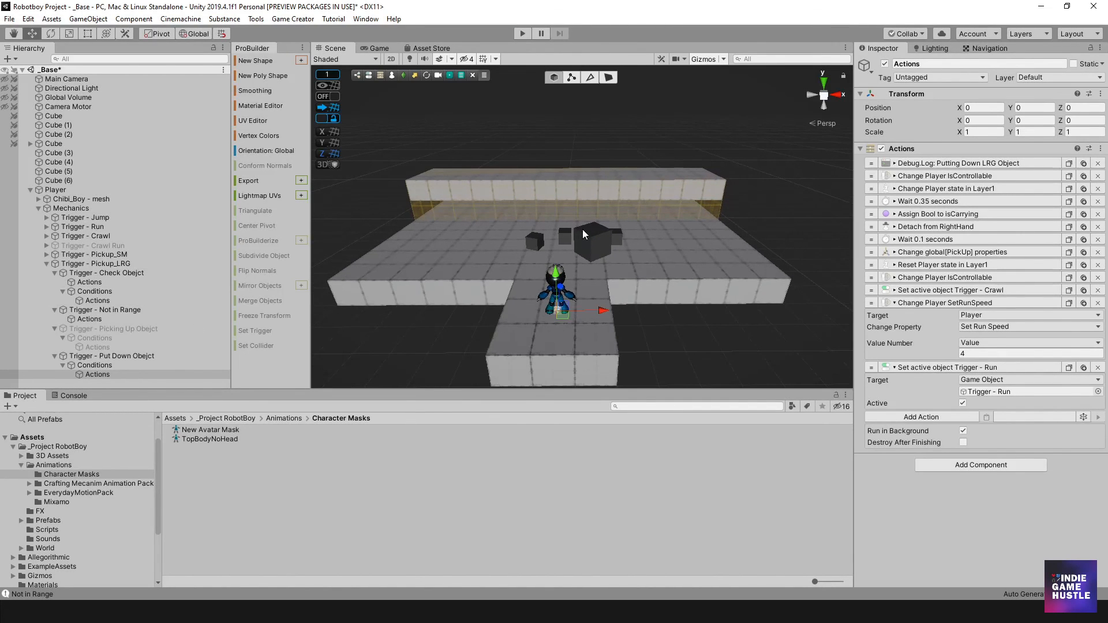
- Collapse the Change Player SetRunSpeed and Set active object Trigger - Run actions in the Put Down Obejct actions
scroll(583, 241, "down", 2)
middle_click_drag(583, 241, 593, 234)
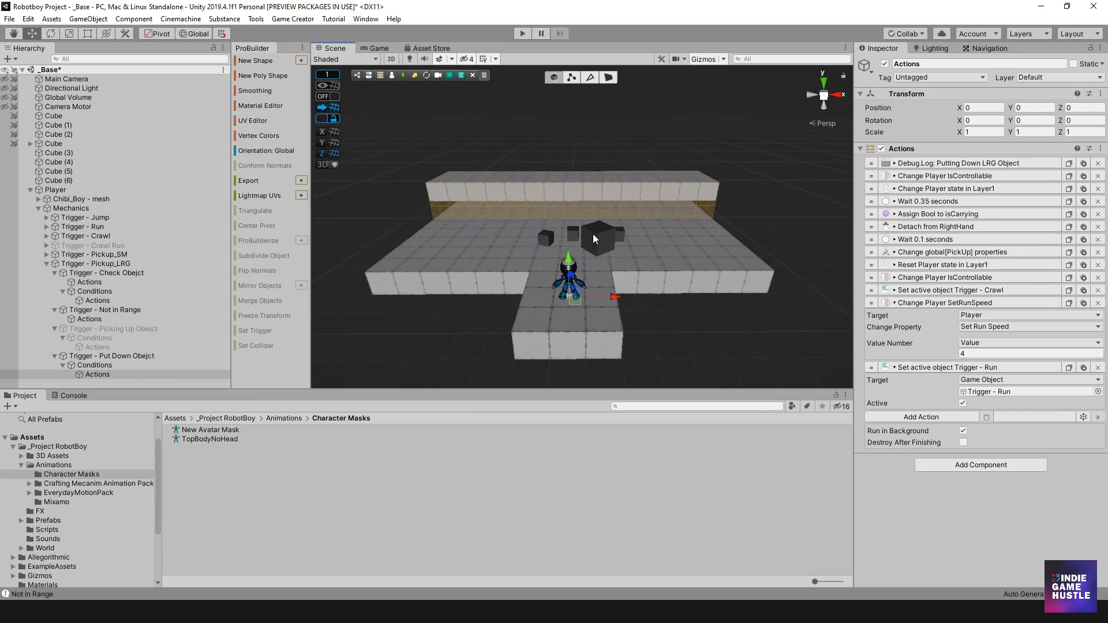
left_click(920, 305)
left_click(918, 315)
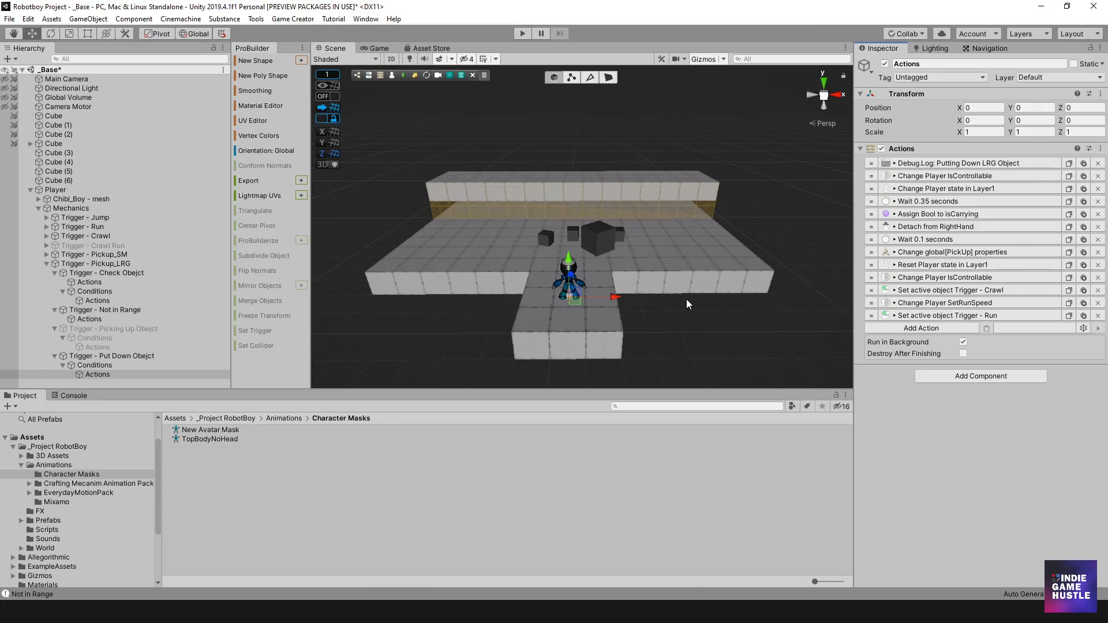
middle_click_drag(626, 240, 632, 246)
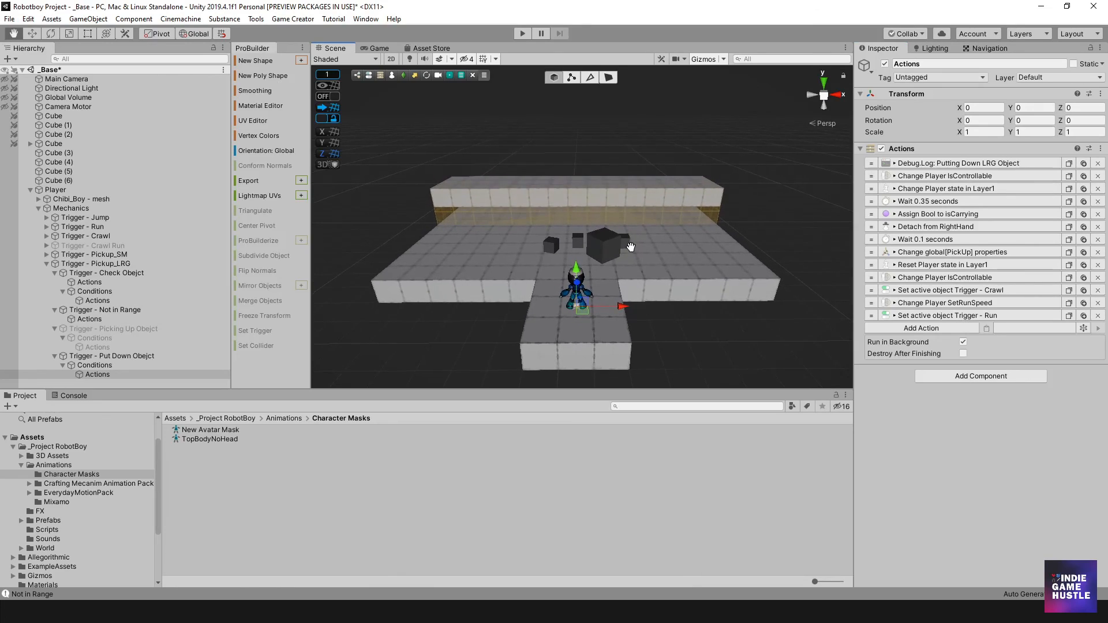